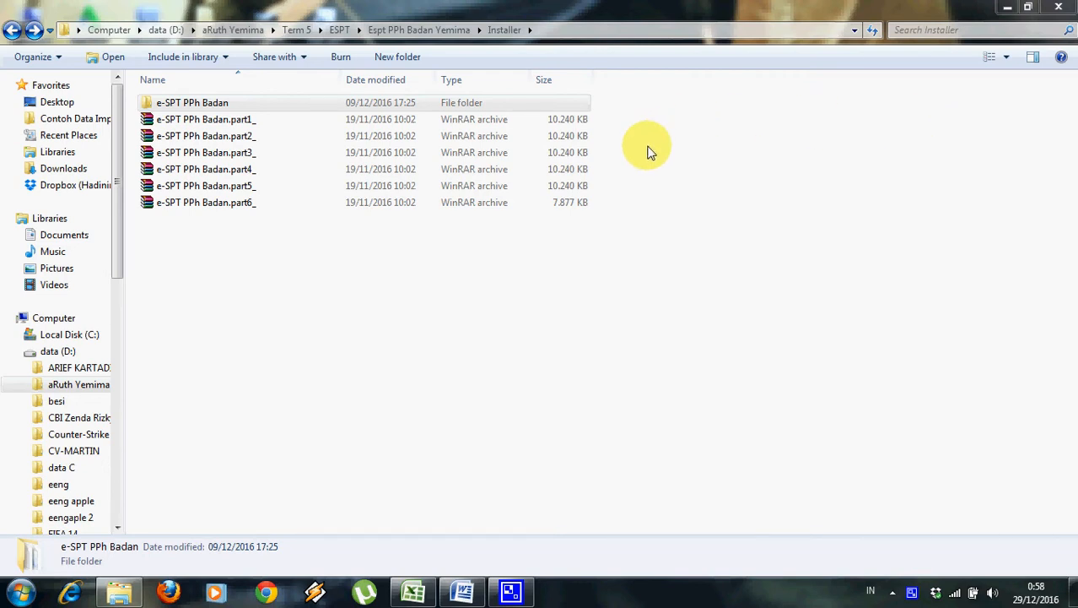
# Select the db17712010 database file in e-SPT PPh Badan > Database and copy it.
pyautogui.doubleClick(558, 108)
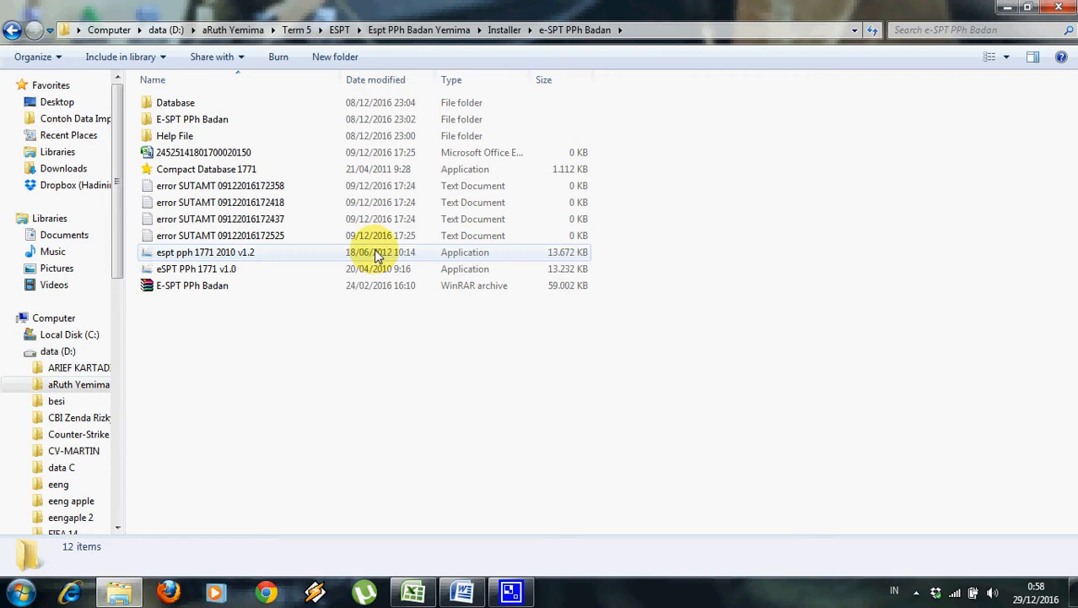
pyautogui.doubleClick(412, 106)
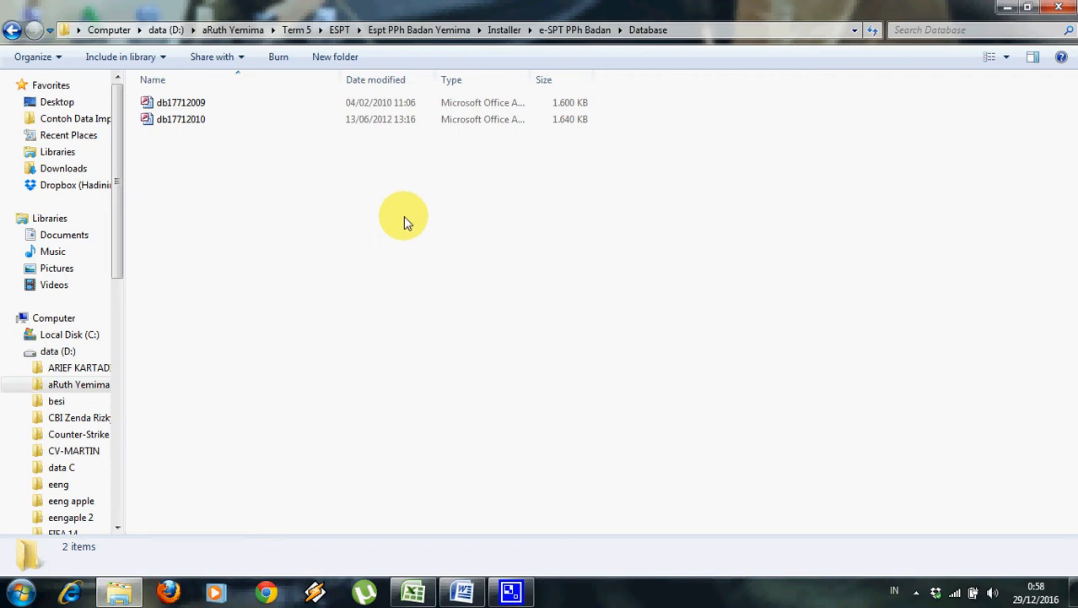
pyautogui.click(434, 125)
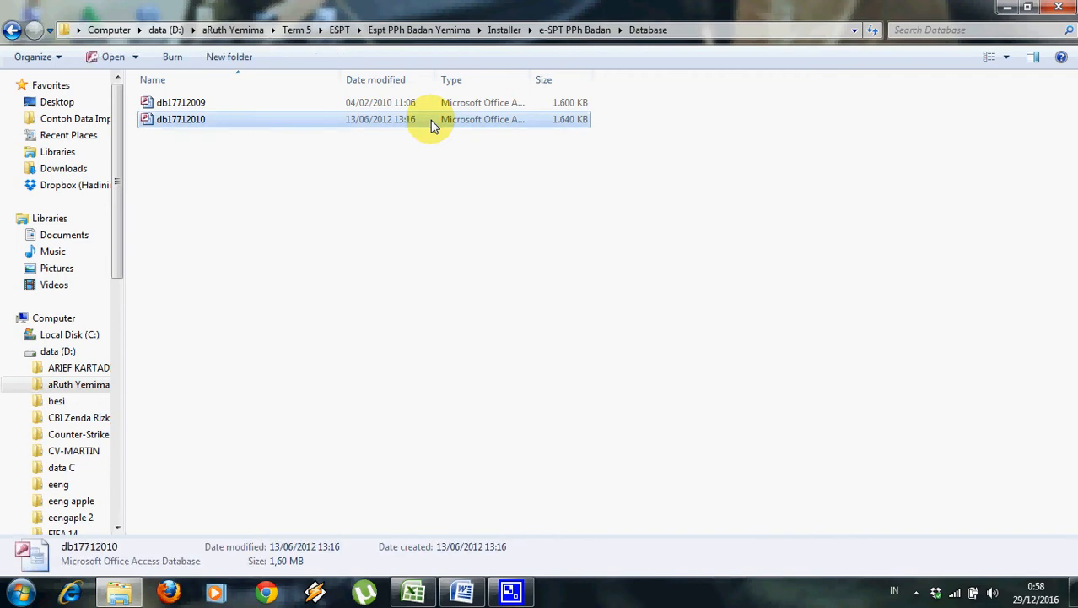
# Navigate back up to the Espt PPh Badan Yemima folder.
pyautogui.click(13, 31)
pyautogui.click(12, 31)
pyautogui.click(13, 31)
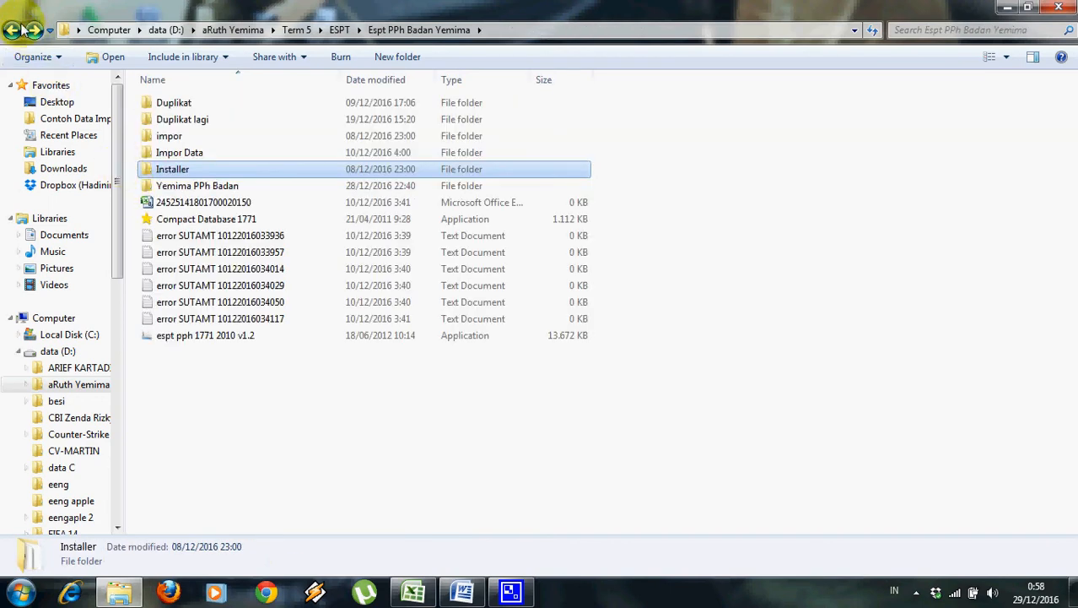
pyautogui.click(12, 32)
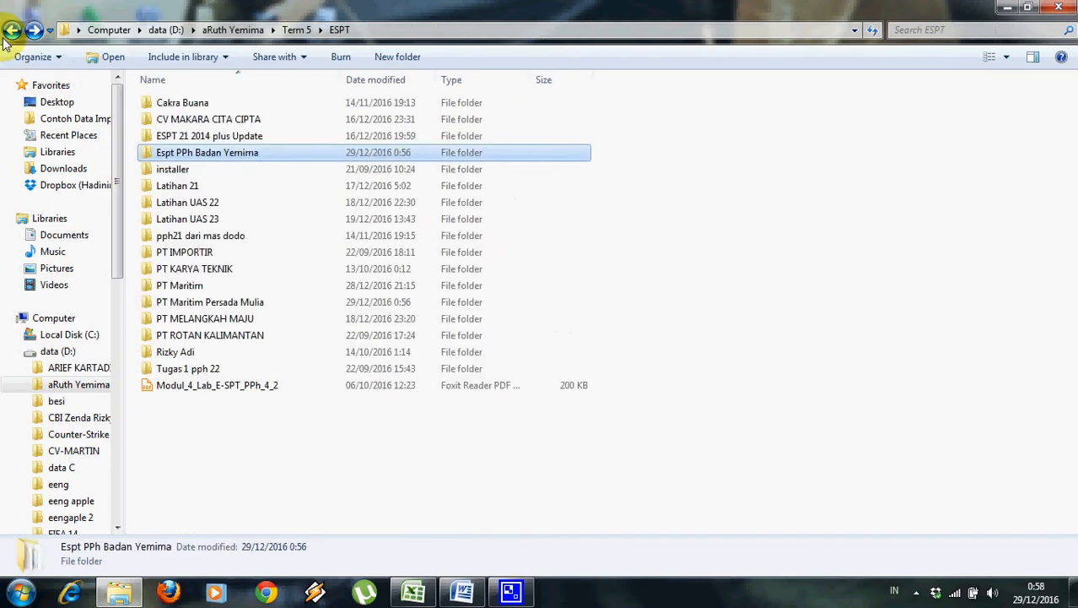
pyautogui.click(332, 458)
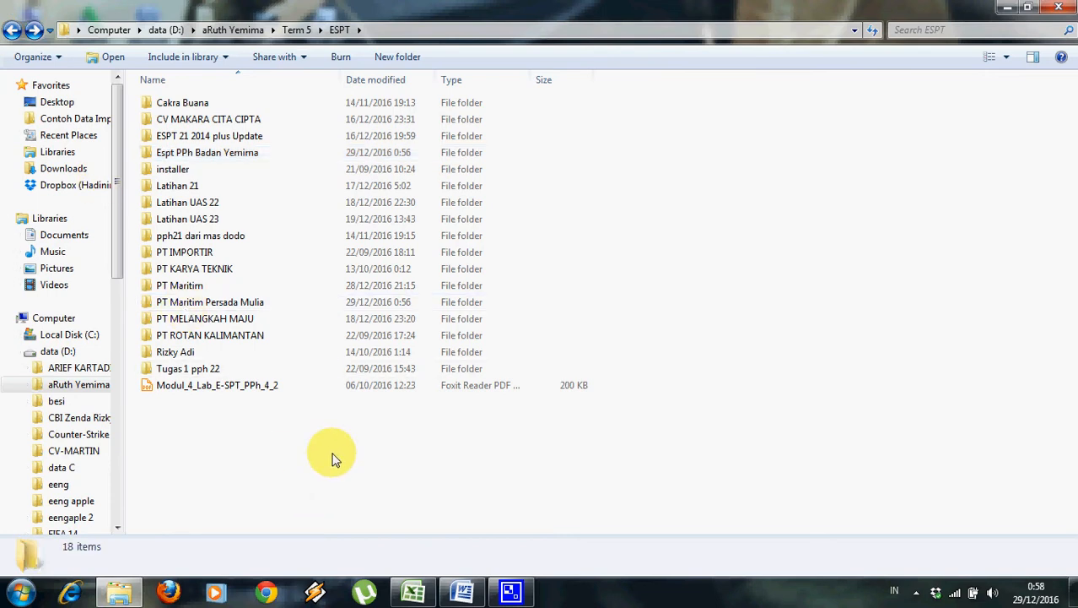
pyautogui.rightClick(332, 458)
pyautogui.click(265, 440)
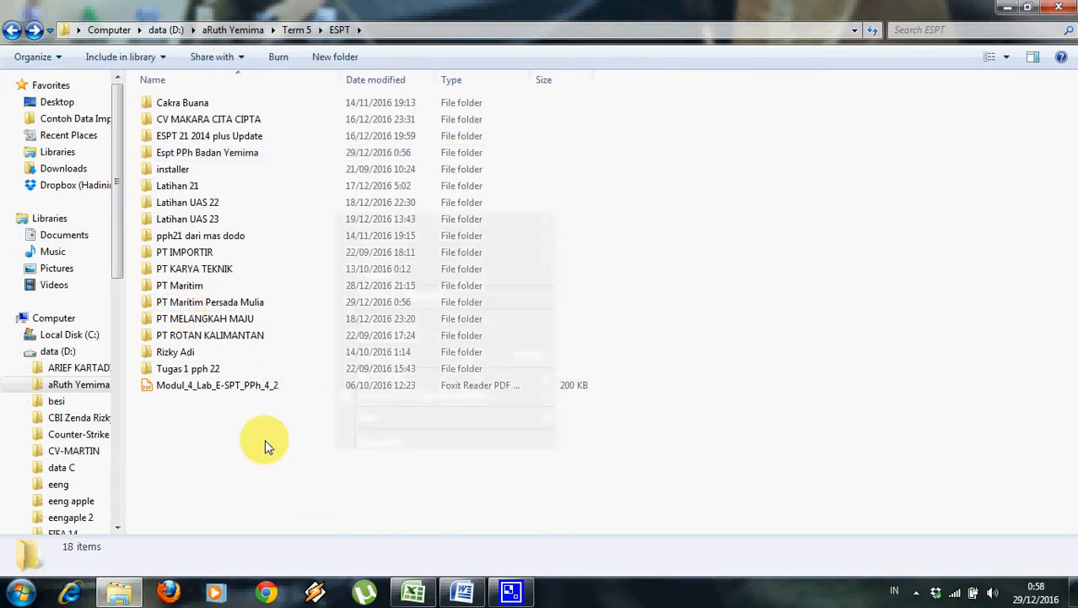
pyautogui.click(33, 31)
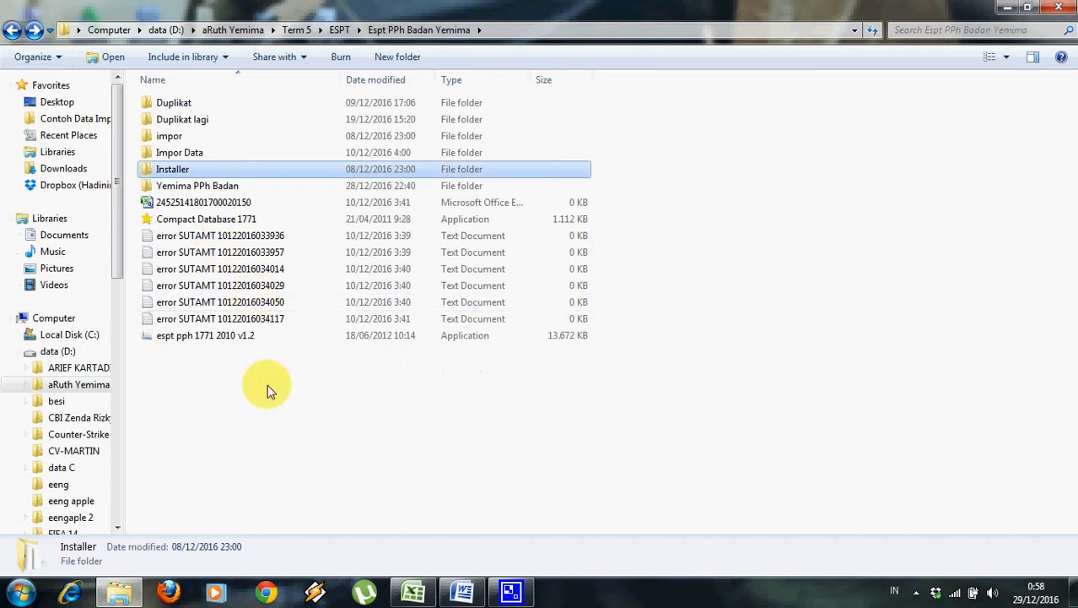
# Create a new folder named 'PT Maritim Persada Mulia'.
pyautogui.rightClick(270, 391)
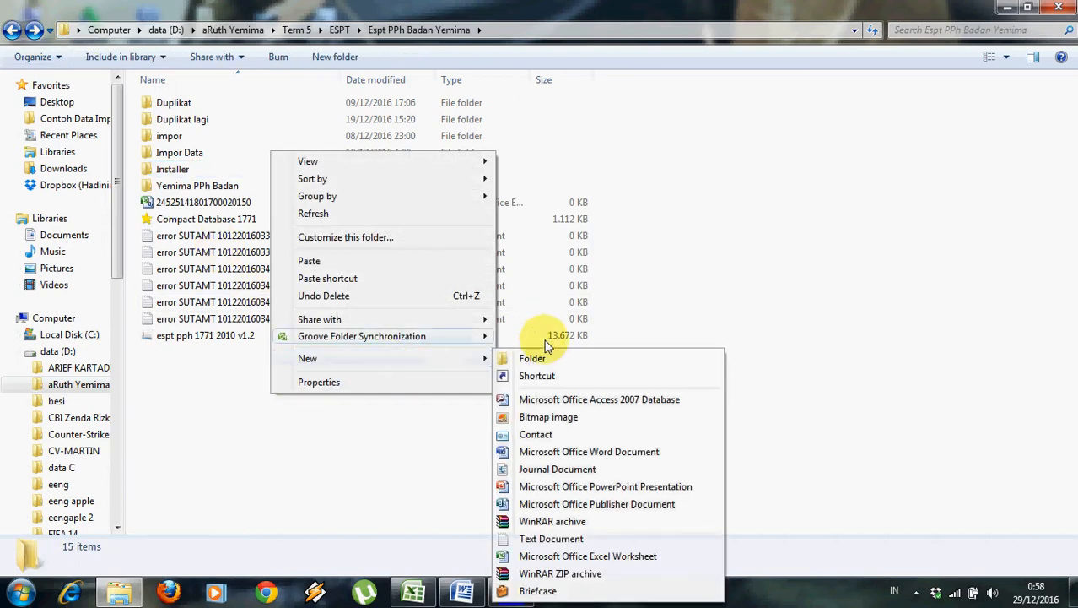
pyautogui.moveTo(488, 357)
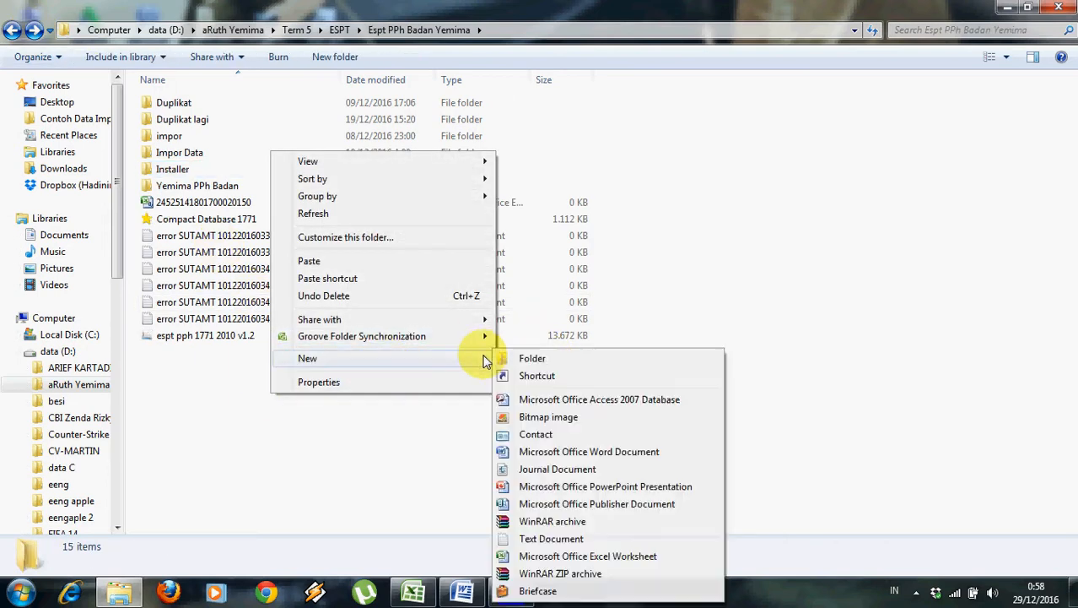
pyautogui.click(556, 360)
pyautogui.write('P')
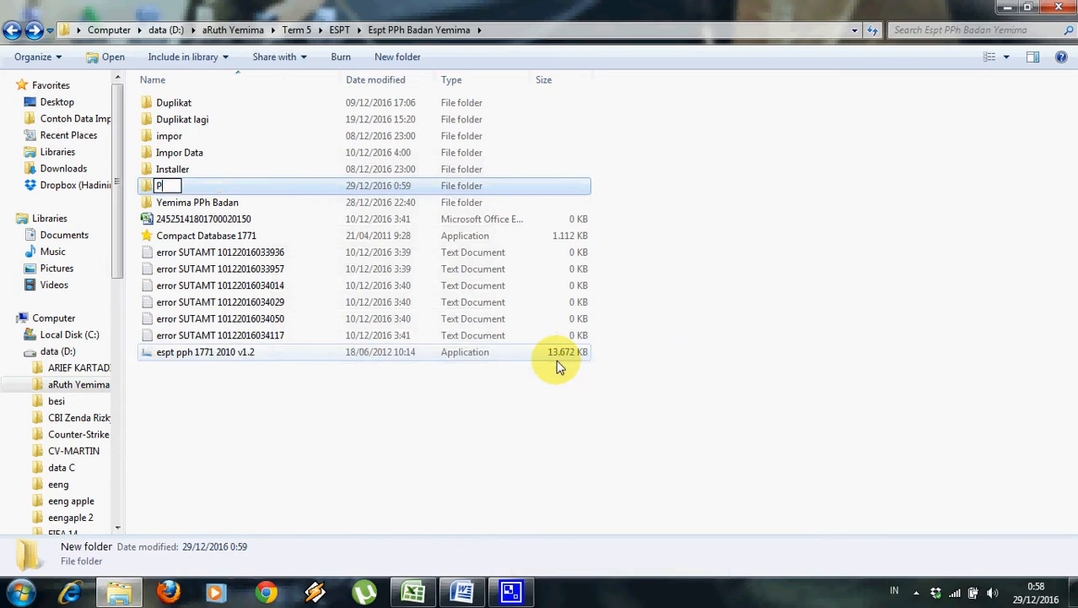
pyautogui.write('T Maritim ')
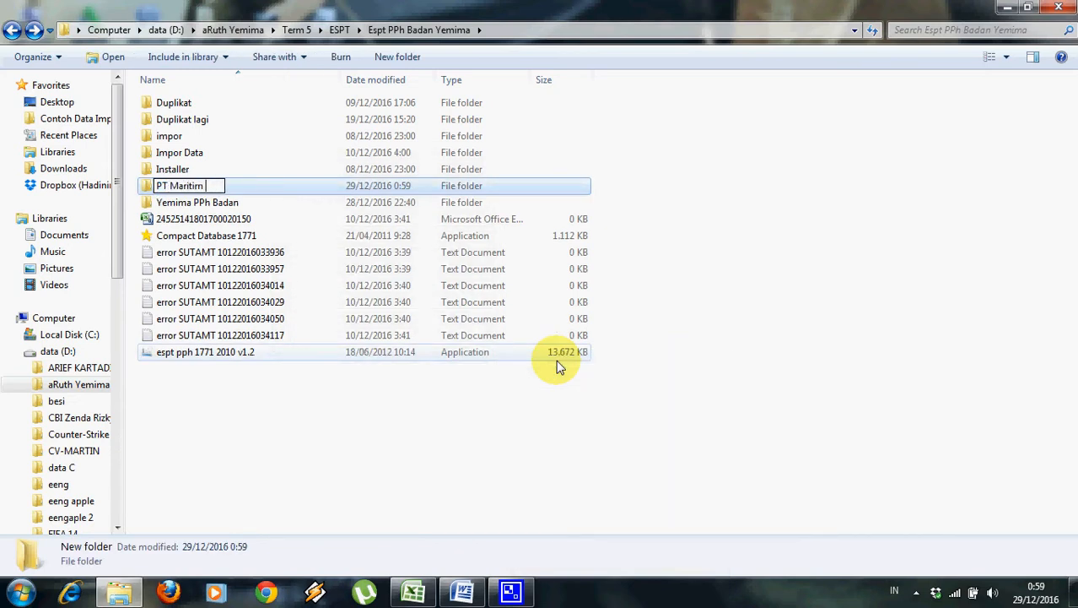
pyautogui.write('Persada')
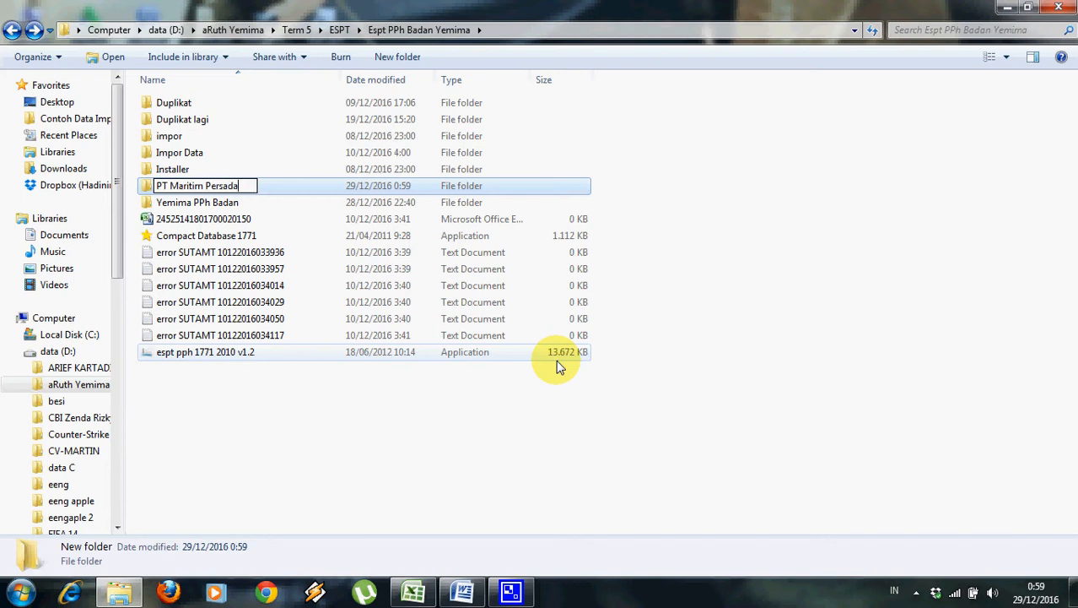
pyautogui.write(' Mulia')
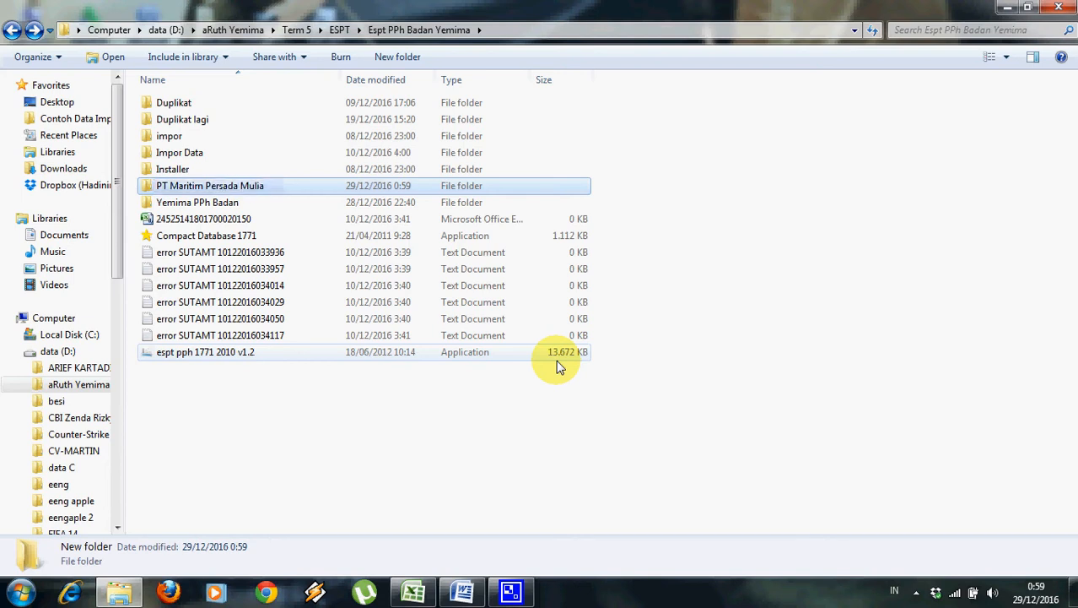
pyautogui.press('Return')
# Paste the copied db17712010 database into the PT Maritim Persada Mulia folder.
pyautogui.doubleClick(496, 193)
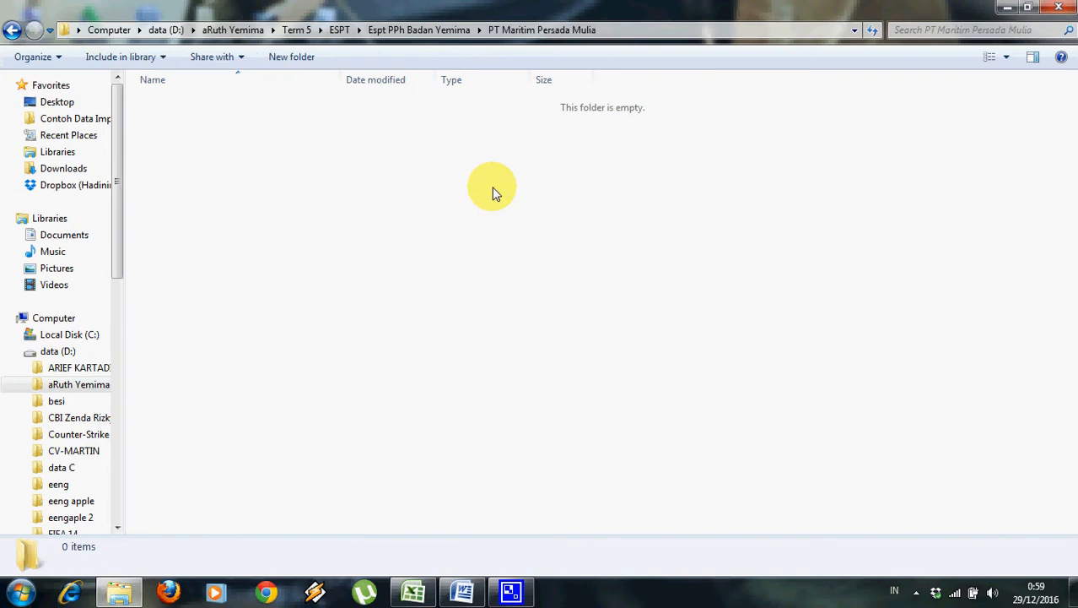
pyautogui.hotkey('ctrl', 'v')
pyautogui.click(441, 212)
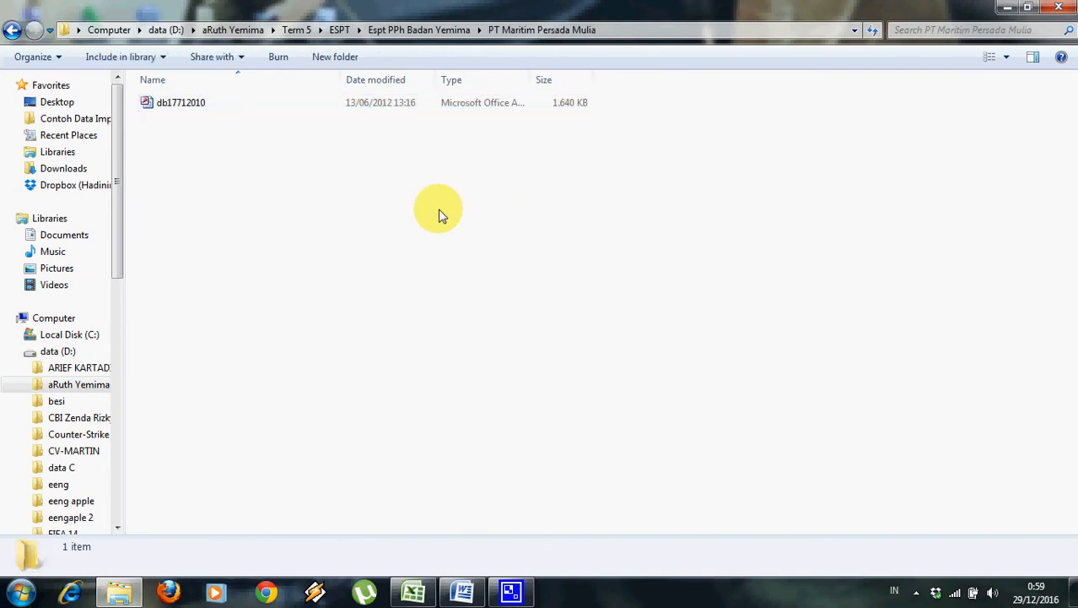
# Open Data Sources (ODBC) from Control Panel's Administrative Tools.
pyautogui.click(5, 596)
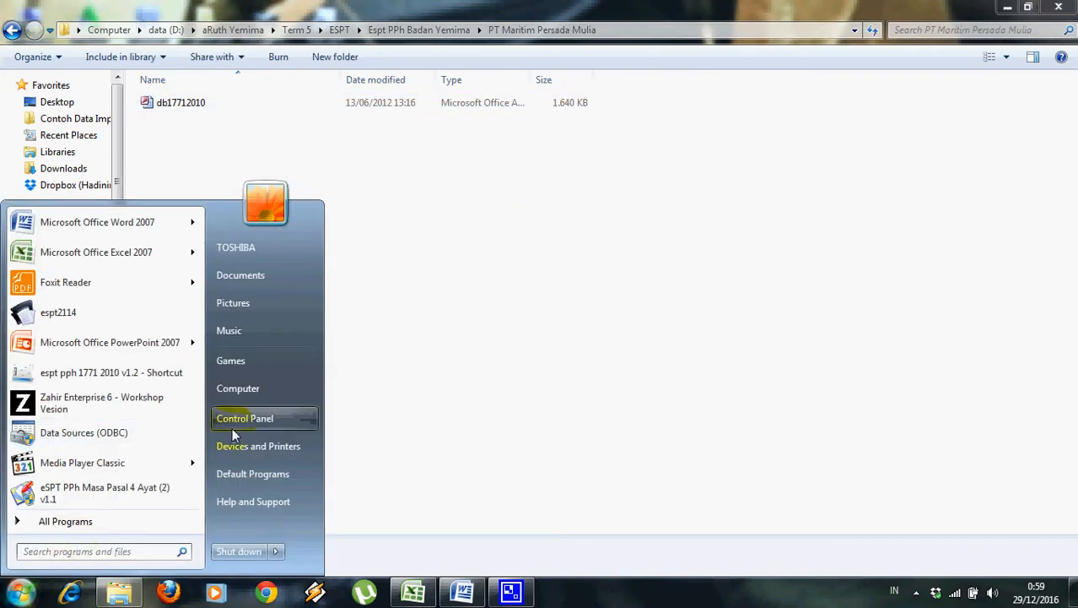
pyautogui.click(233, 430)
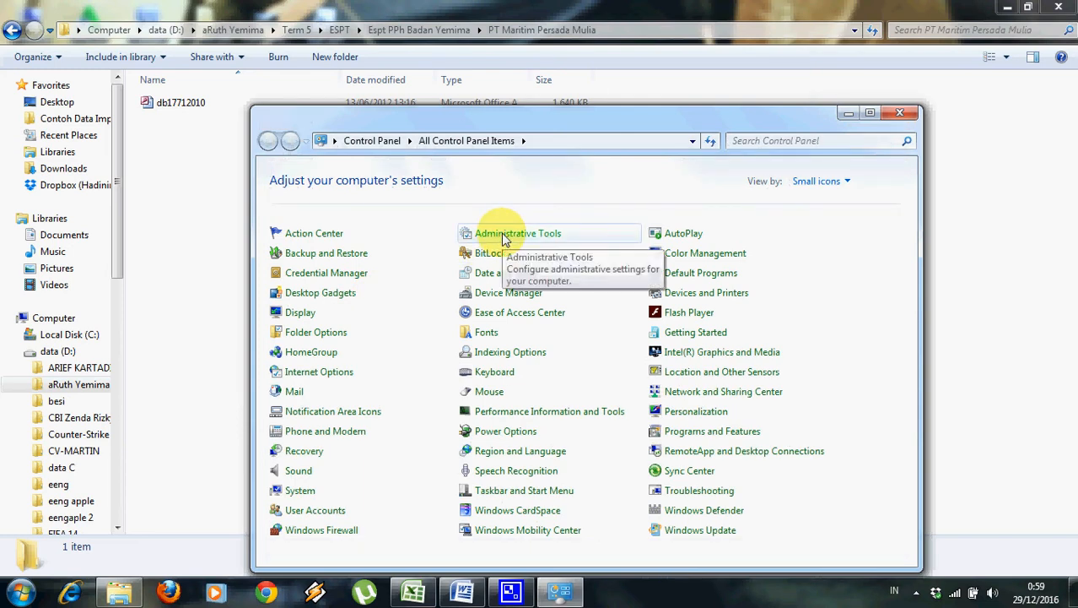
pyautogui.click(504, 239)
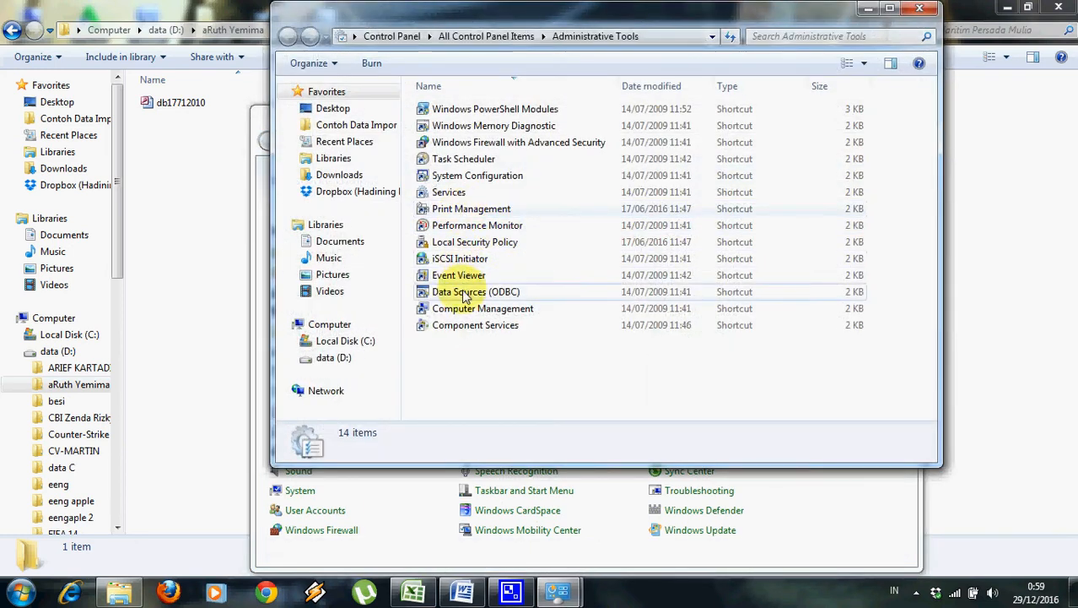
pyautogui.click(463, 299)
pyautogui.doubleClick(462, 294)
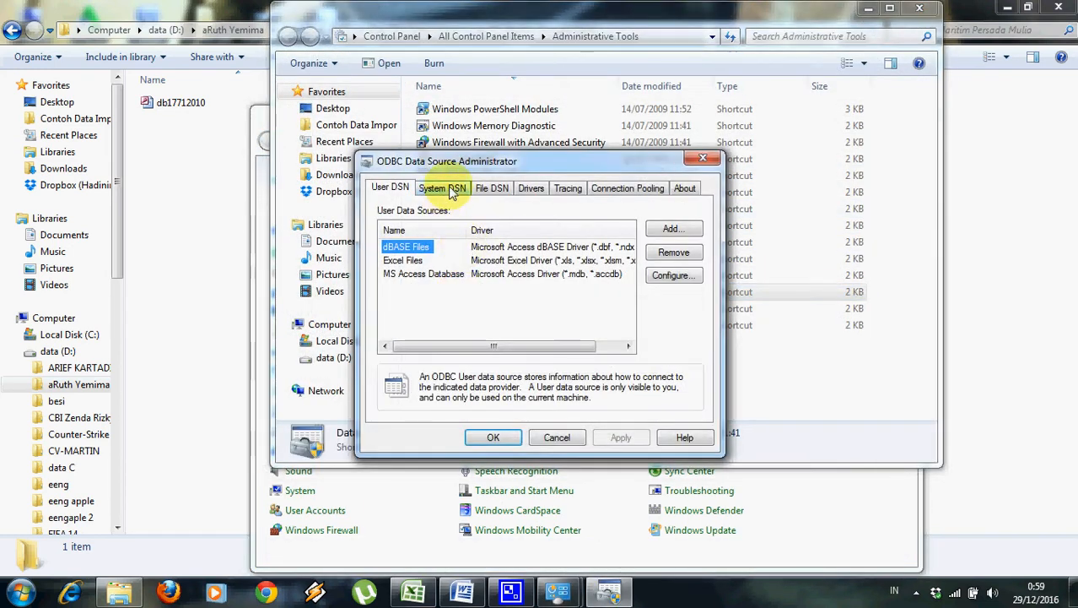
# Add a System DSN using the Microsoft Access driver, named 'PT Maritim Persada Mulia'.
pyautogui.click(449, 189)
pyautogui.click(666, 229)
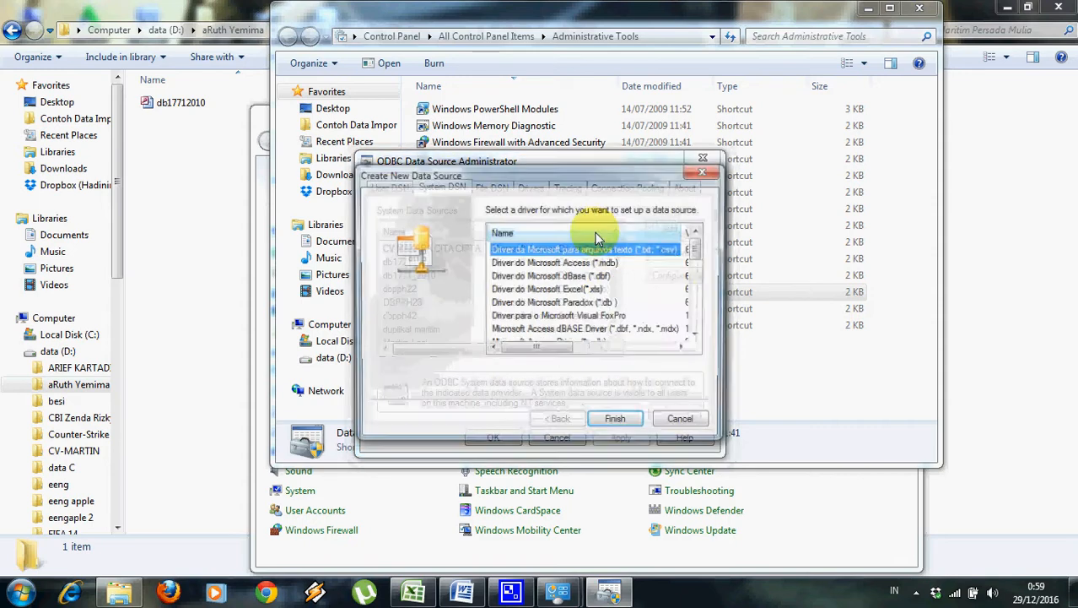
pyautogui.scroll(-1, 698, 248)
pyautogui.doubleClick(578, 306)
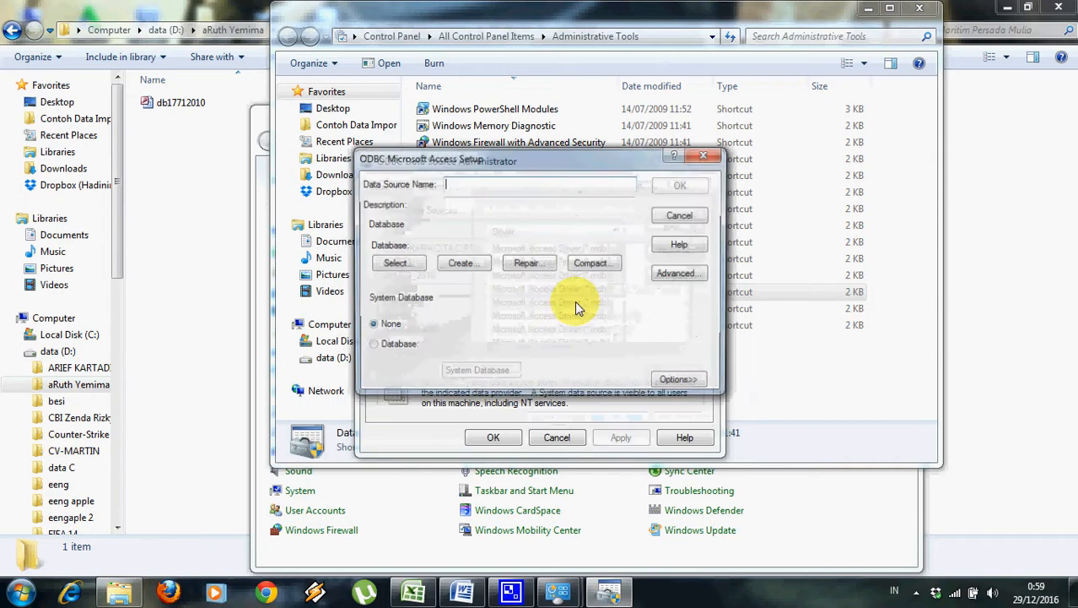
pyautogui.write('PT')
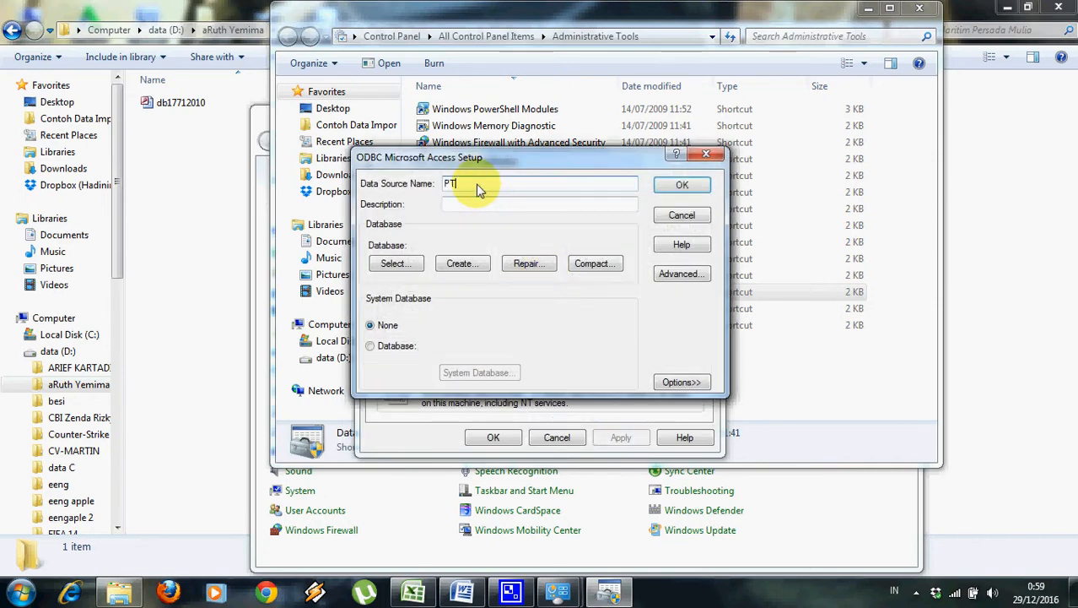
pyautogui.write(' Maritim Persa')
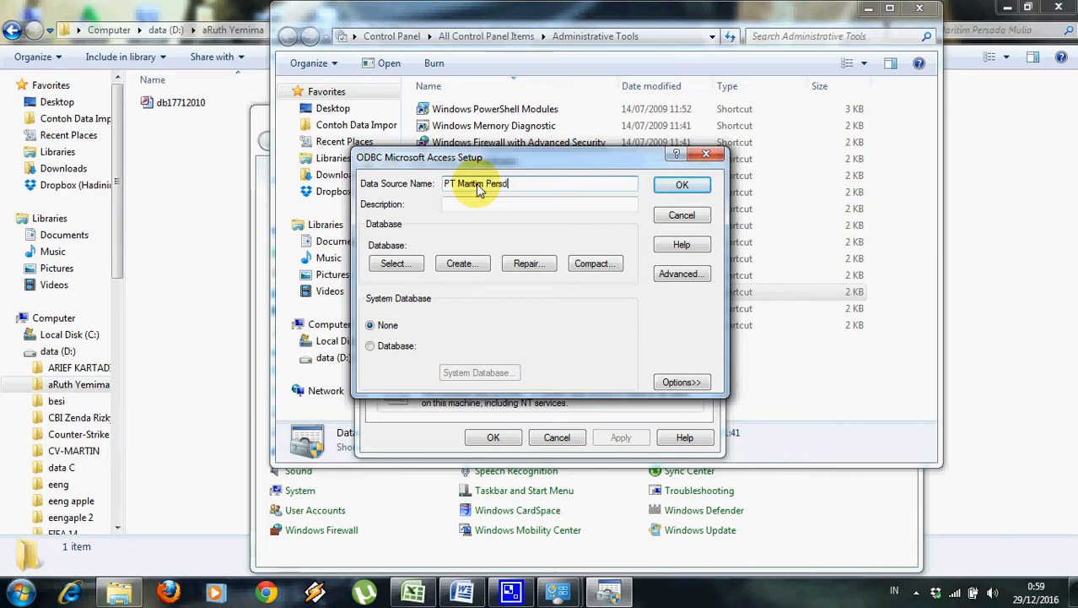
pyautogui.press('BackSpace')
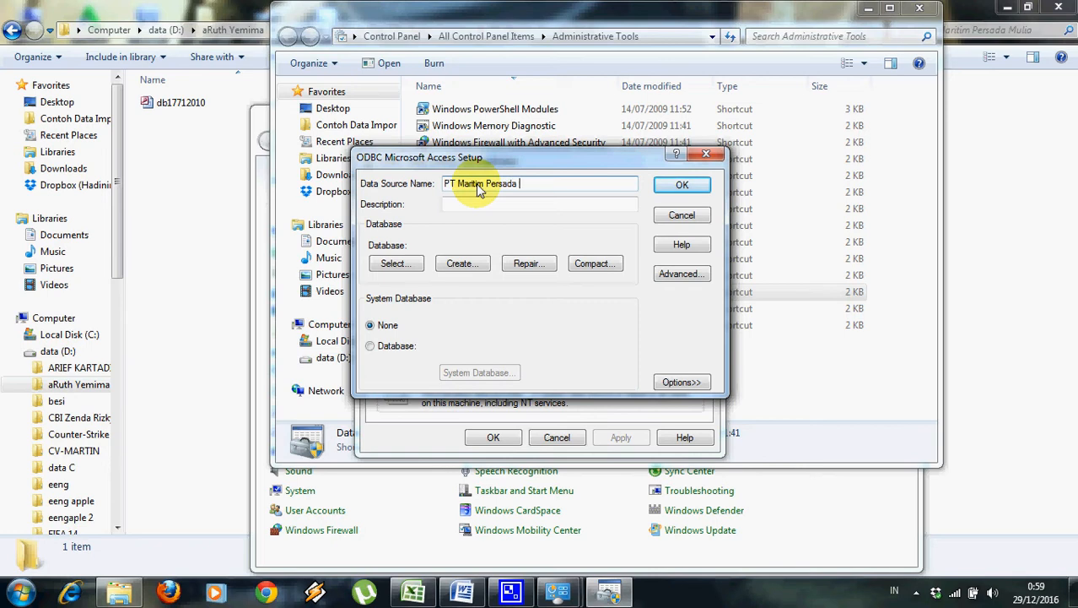
# Browse on drive d: through aRuth Yemima, Term 5 and ESPT to Espt PPh Badan Yemima.
pyautogui.click(393, 264)
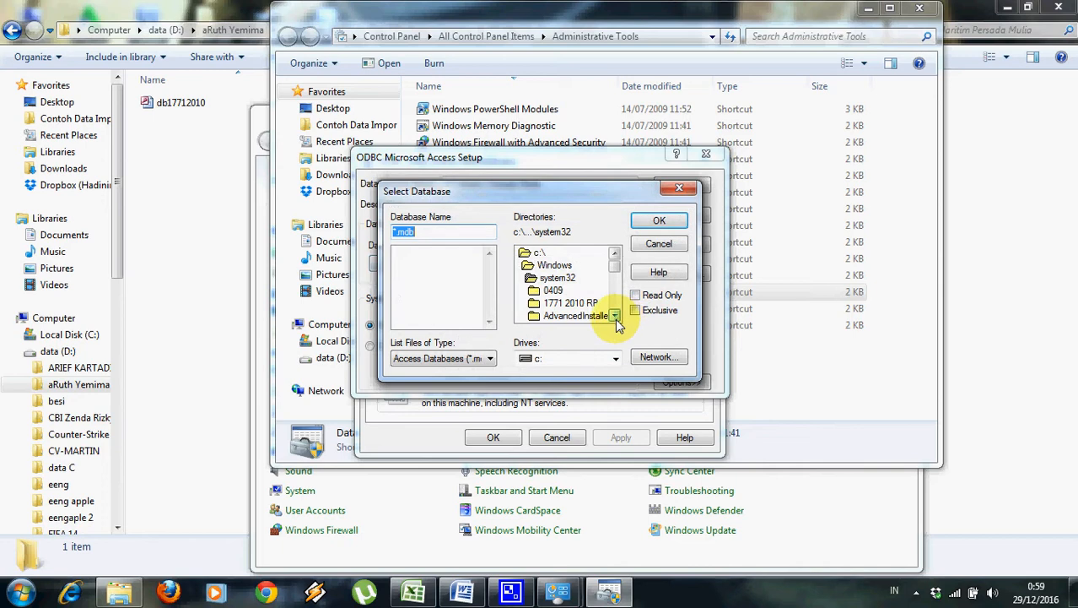
pyautogui.click(615, 358)
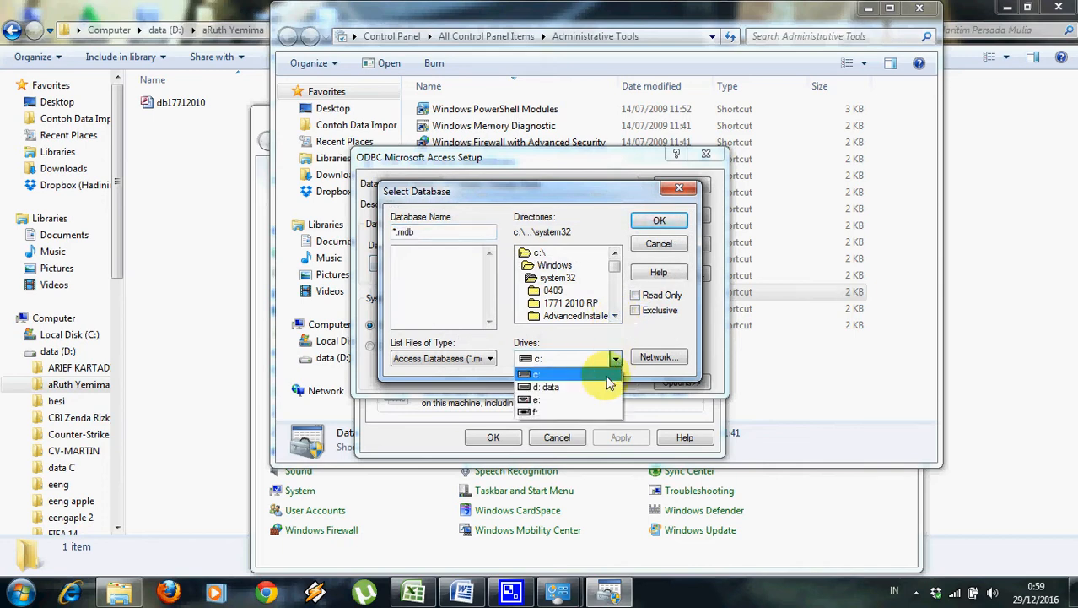
pyautogui.click(604, 389)
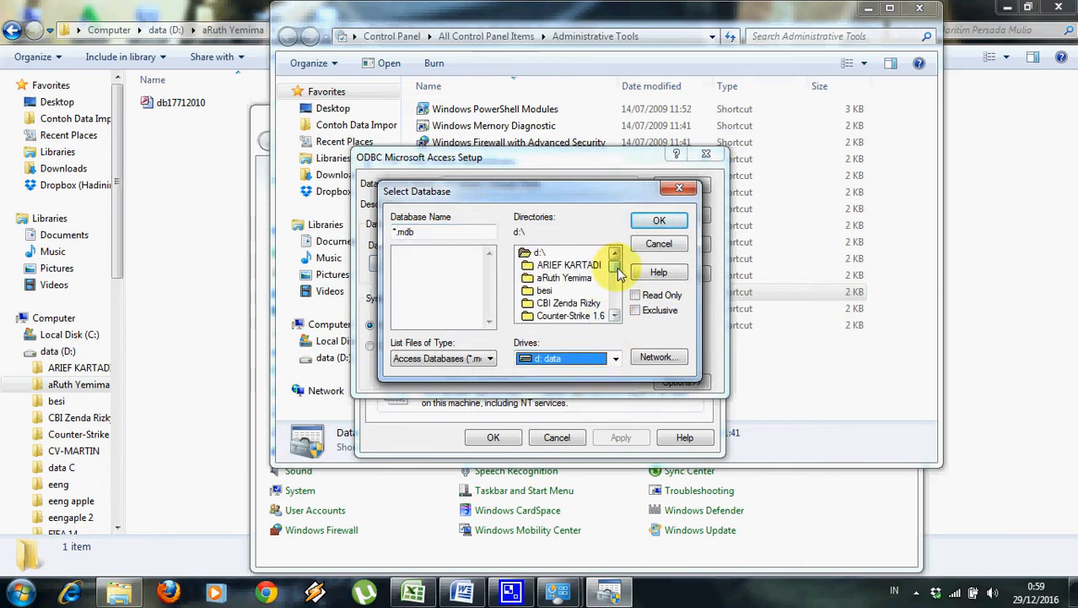
pyautogui.moveTo(618, 275); pyautogui.dragTo(590, 258)
pyautogui.doubleClick(559, 278)
pyautogui.doubleClick(562, 316)
pyautogui.doubleClick(564, 316)
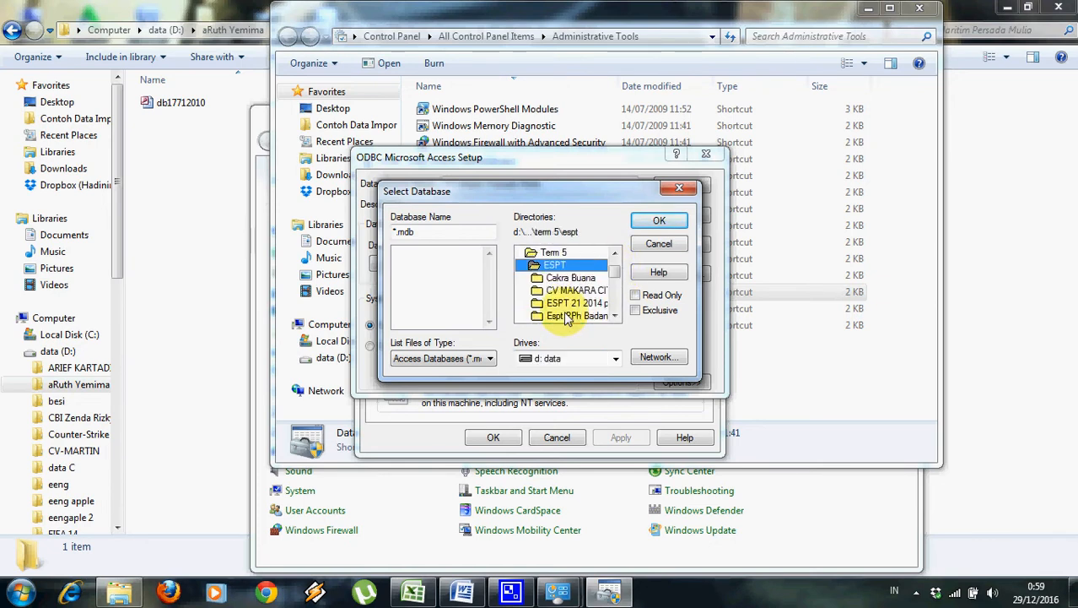
pyautogui.doubleClick(567, 315)
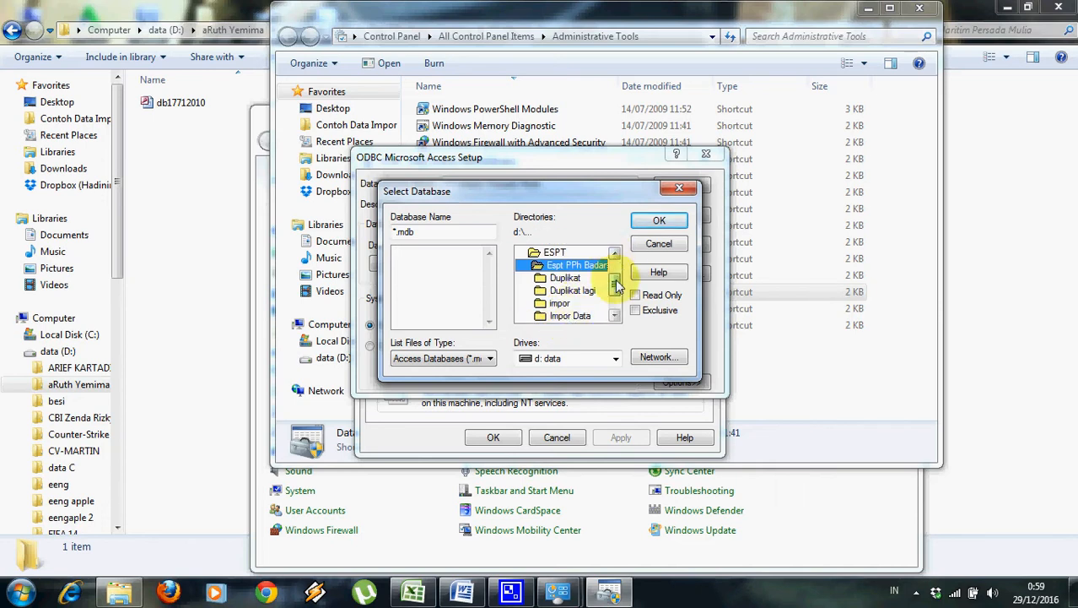
# Select db17712010.mdb in the PT Maritim Persada Mulia folder as the database.
pyautogui.scroll(-1, 616, 287)
pyautogui.doubleClick(595, 304)
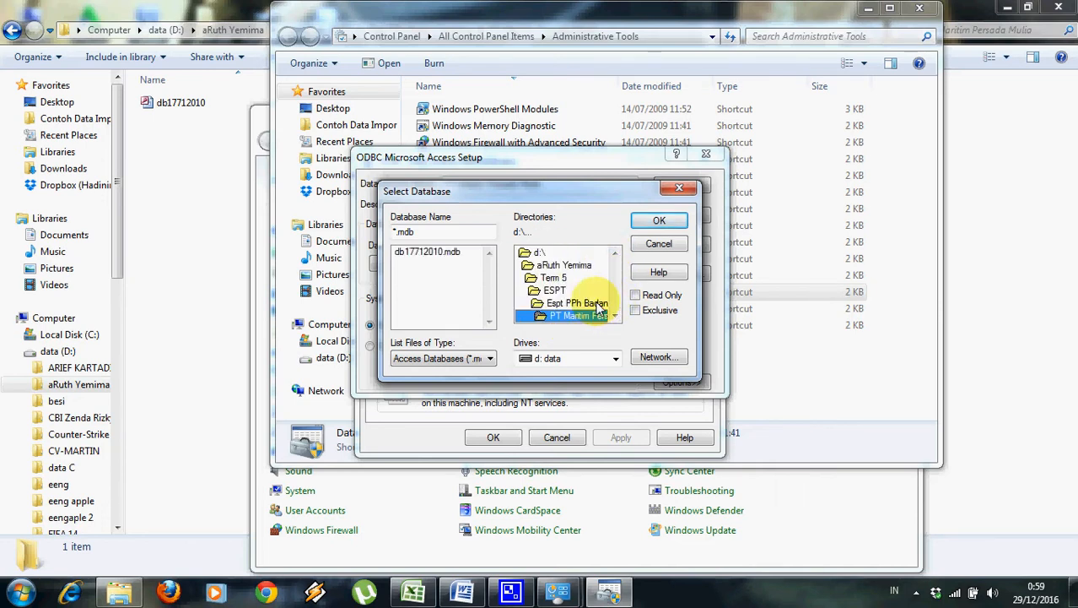
pyautogui.click(427, 251)
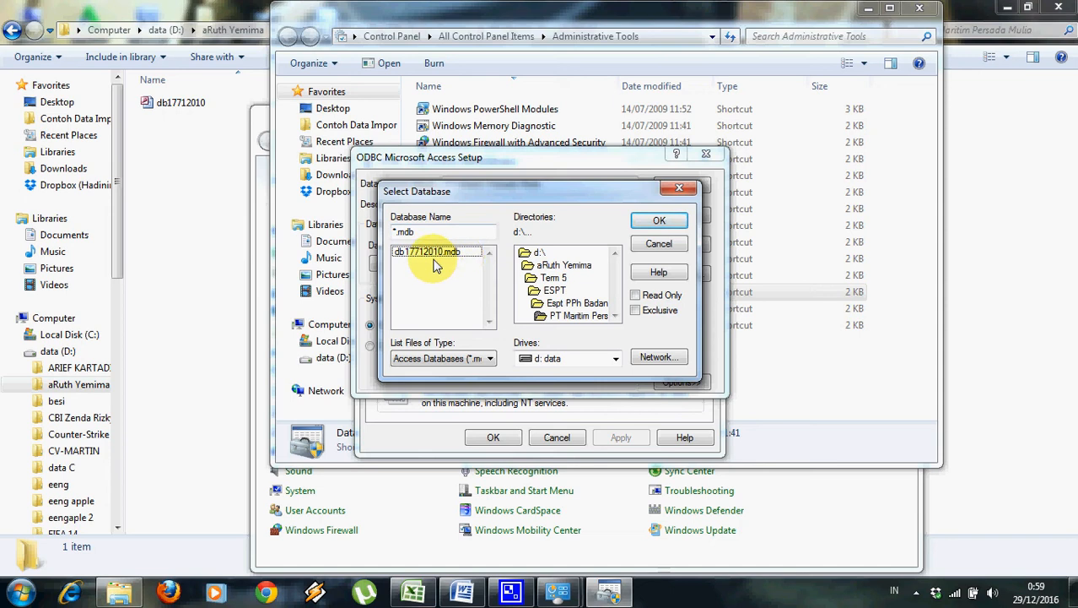
pyautogui.click(429, 255)
pyautogui.click(645, 221)
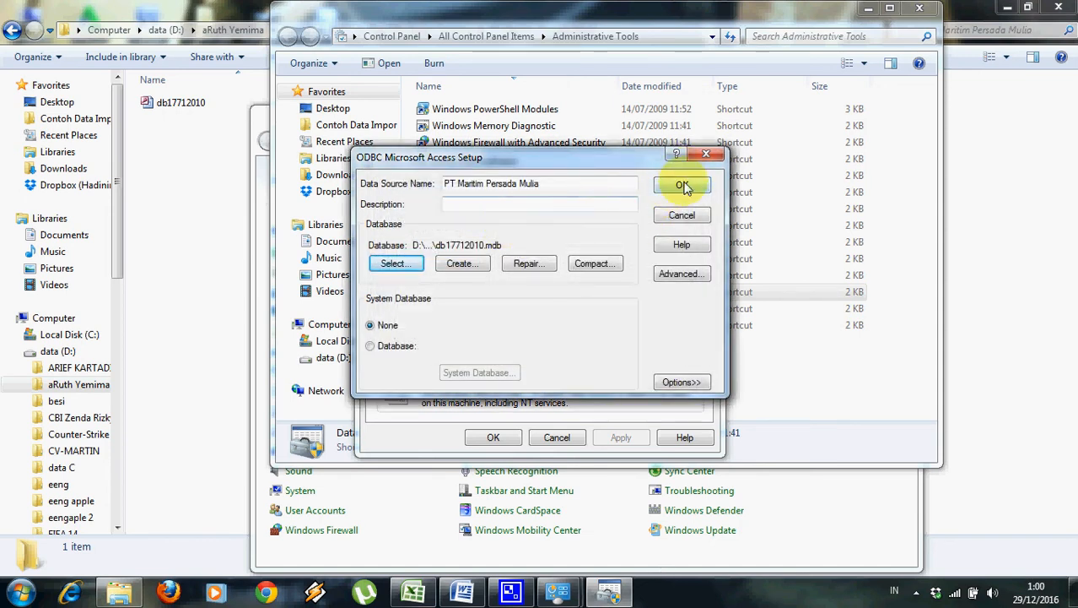
# Save the Access data source and reopen it to verify the PT Maritim Persada Mulia settings.
pyautogui.click(683, 186)
pyautogui.moveTo(614, 256); pyautogui.dragTo(614, 288)
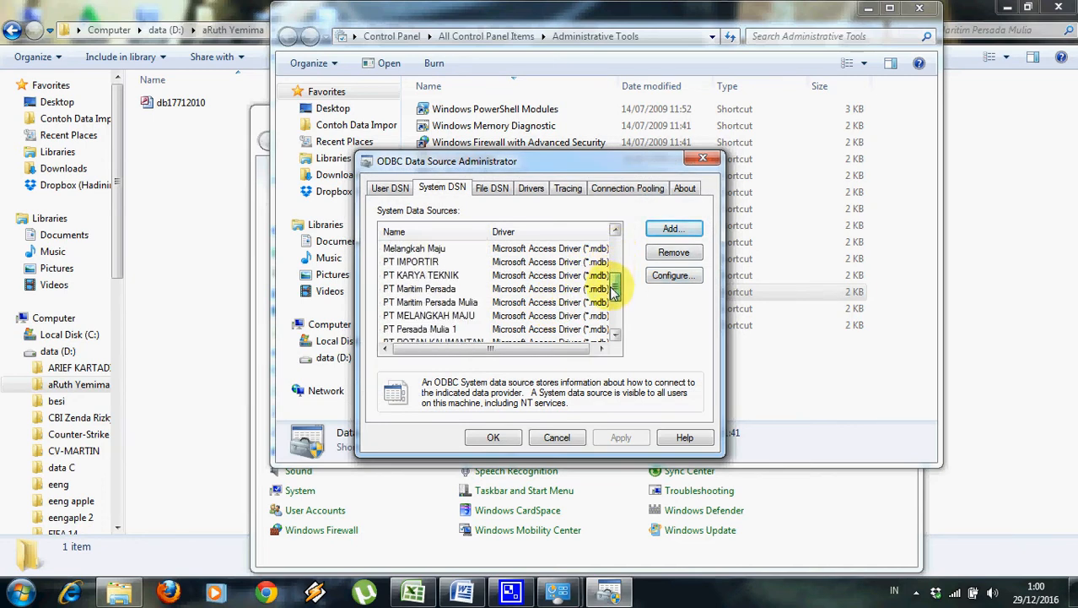
pyautogui.doubleClick(430, 302)
pyautogui.click(682, 186)
# Close the ODBC Data Source Administrator and the Administrative Tools window.
pyautogui.click(619, 319)
pyautogui.click(615, 266)
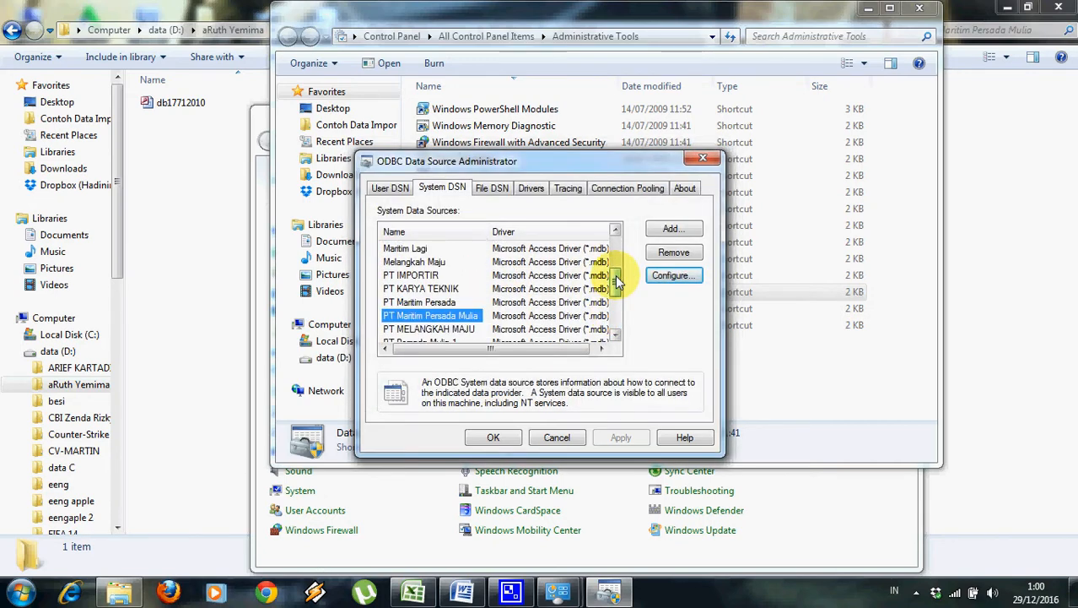
pyautogui.click(498, 437)
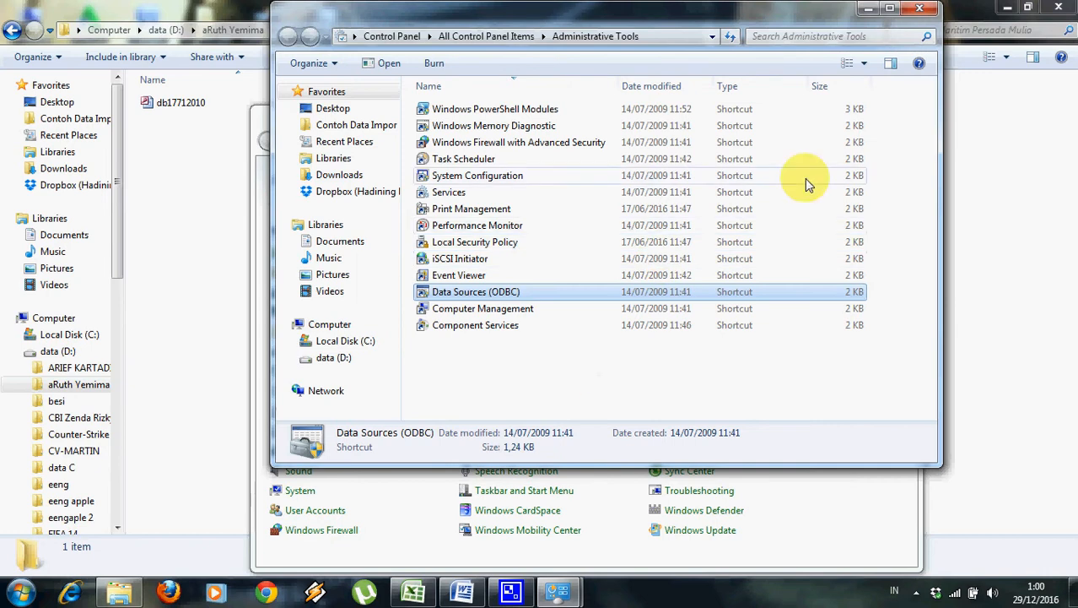
pyautogui.click(919, 10)
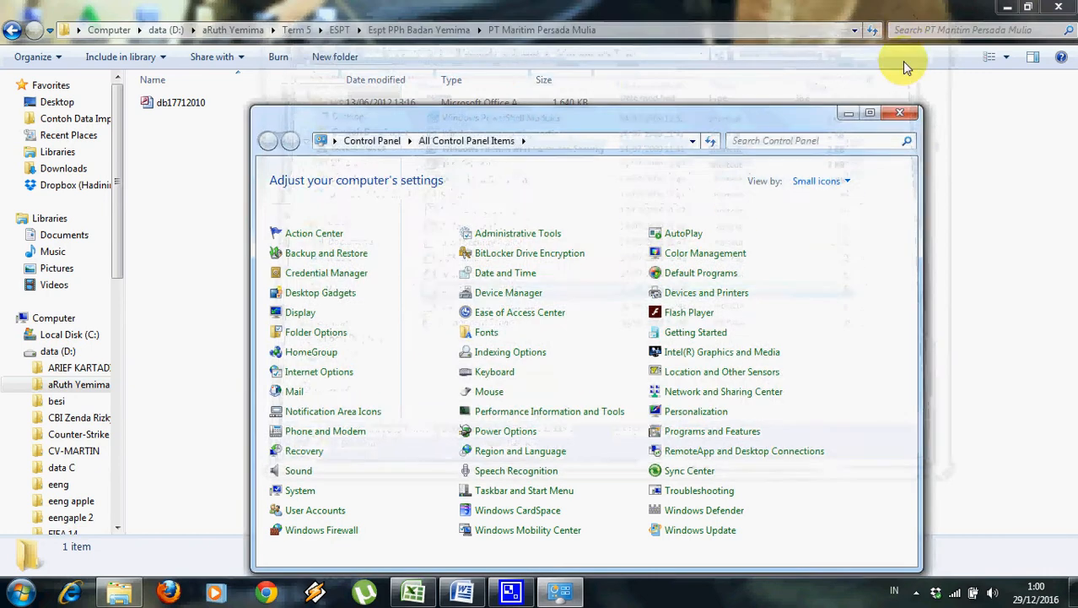
# Close Control Panel and go to the Installer > e-SPT PPh Badan folder.
pyautogui.click(898, 111)
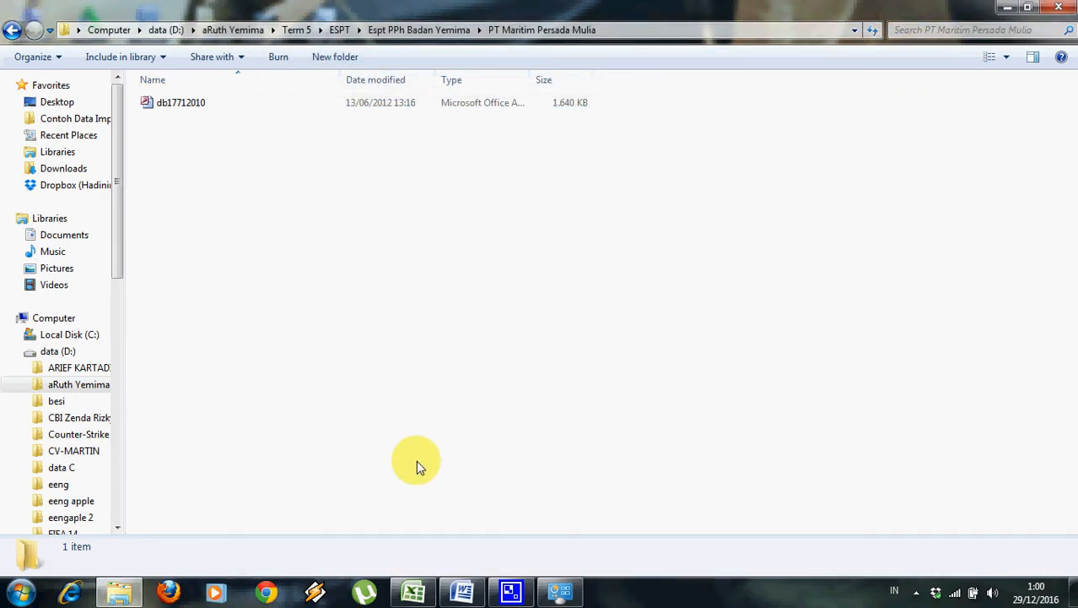
pyautogui.click(12, 33)
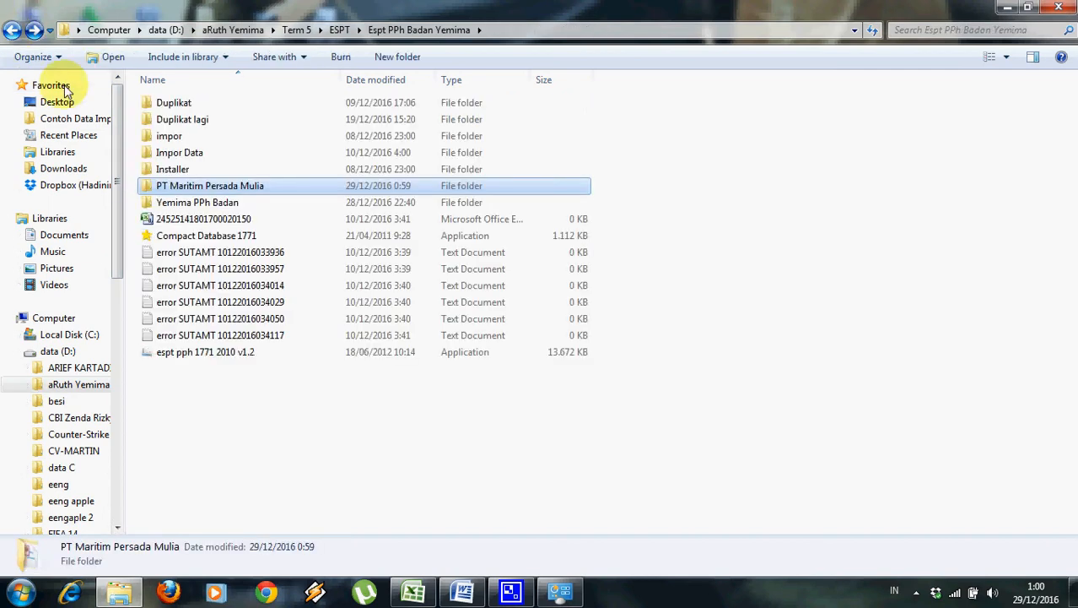
pyautogui.doubleClick(171, 171)
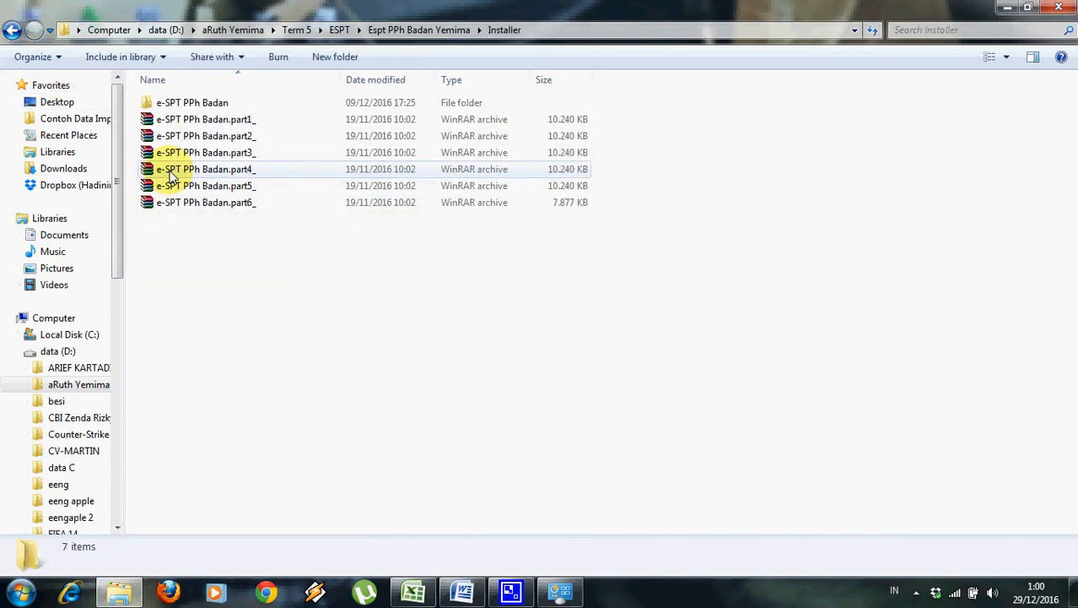
pyautogui.doubleClick(211, 101)
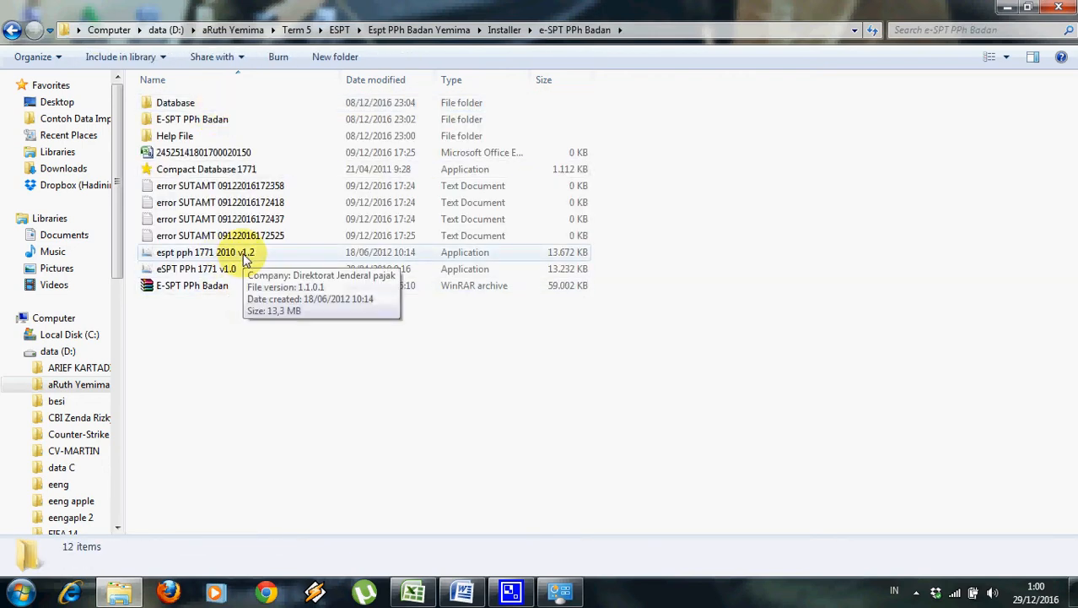
# Launch espt pph 1771 2010 v1.2 and connect it to the company's data source.
pyautogui.doubleClick(243, 253)
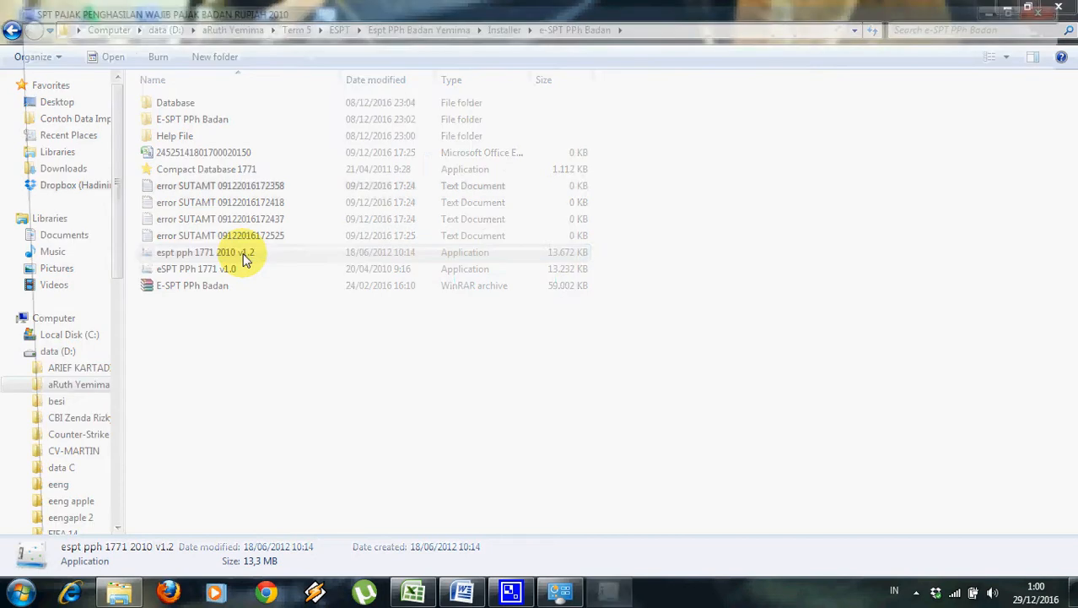
pyautogui.scroll(-4, 648, 283)
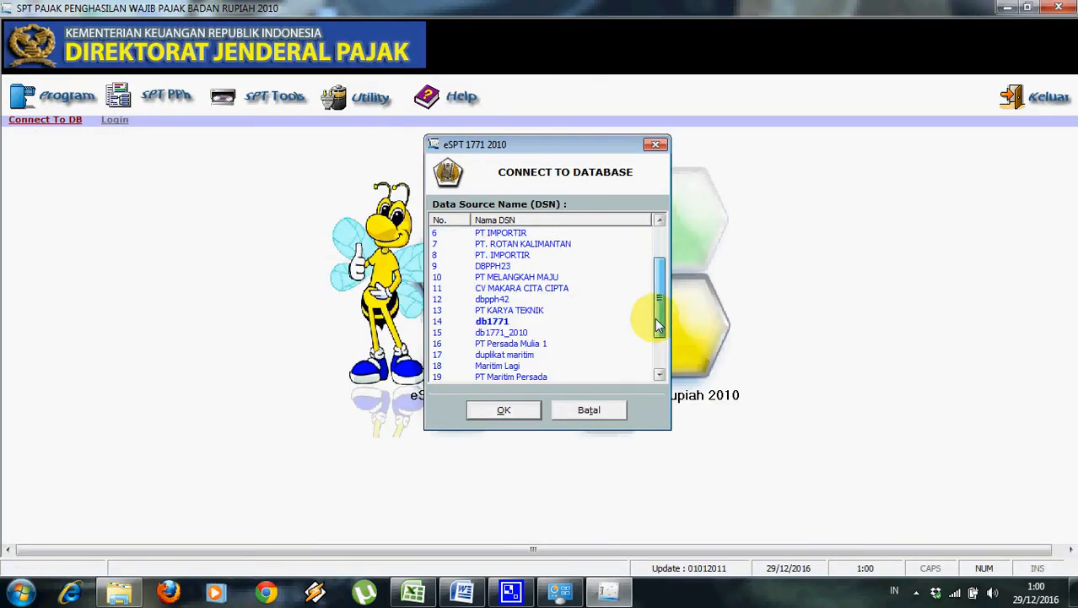
pyautogui.doubleClick(591, 374)
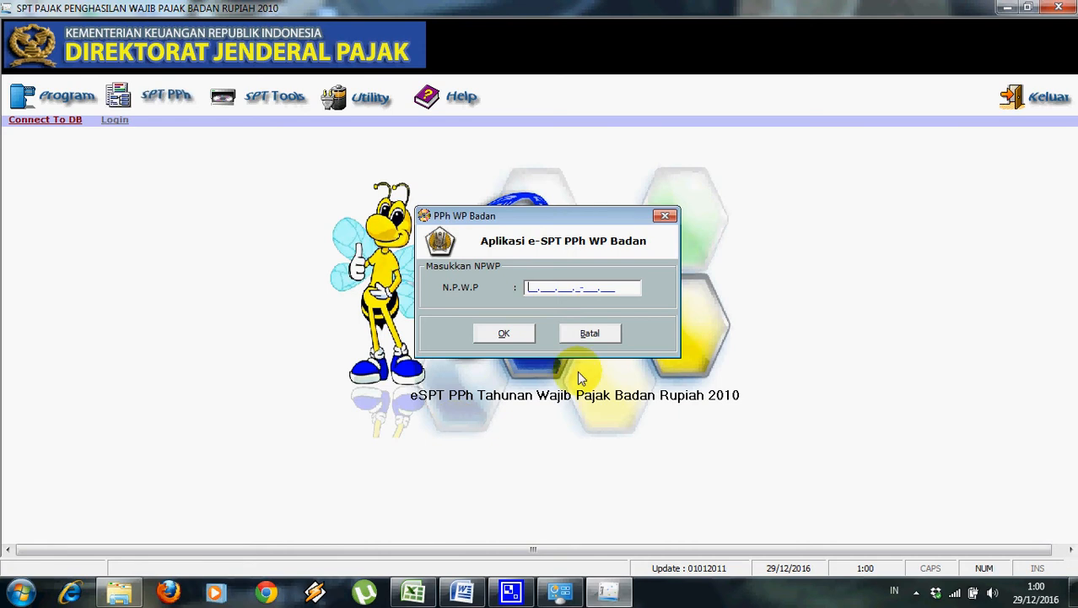
pyautogui.click(461, 591)
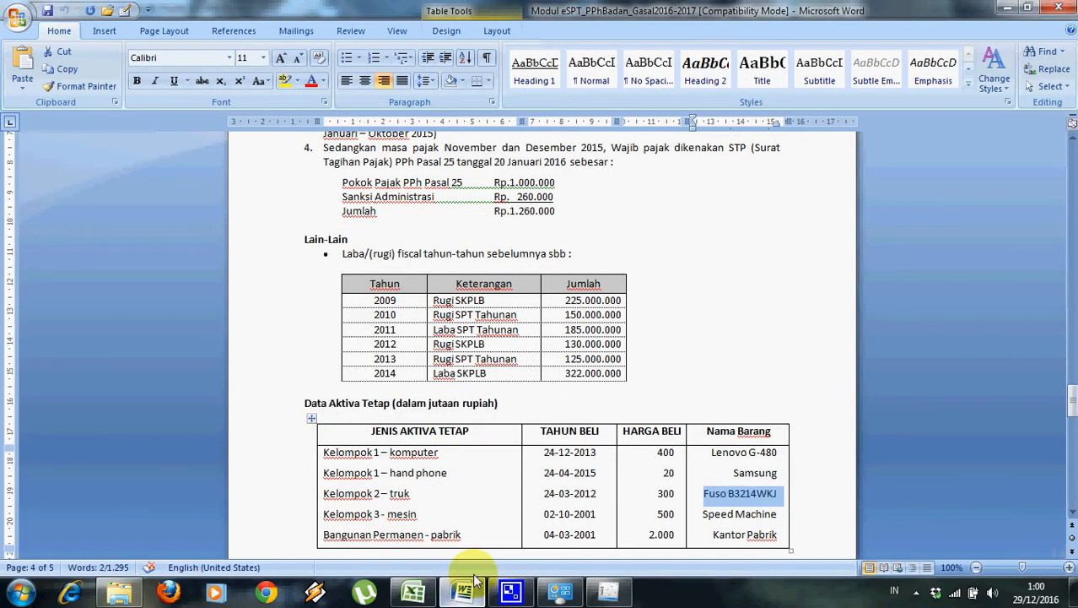
# Copy the company's NPWP from page 1 of the Word exercise document.
pyautogui.moveTo(1070, 399); pyautogui.dragTo(1069, 171)
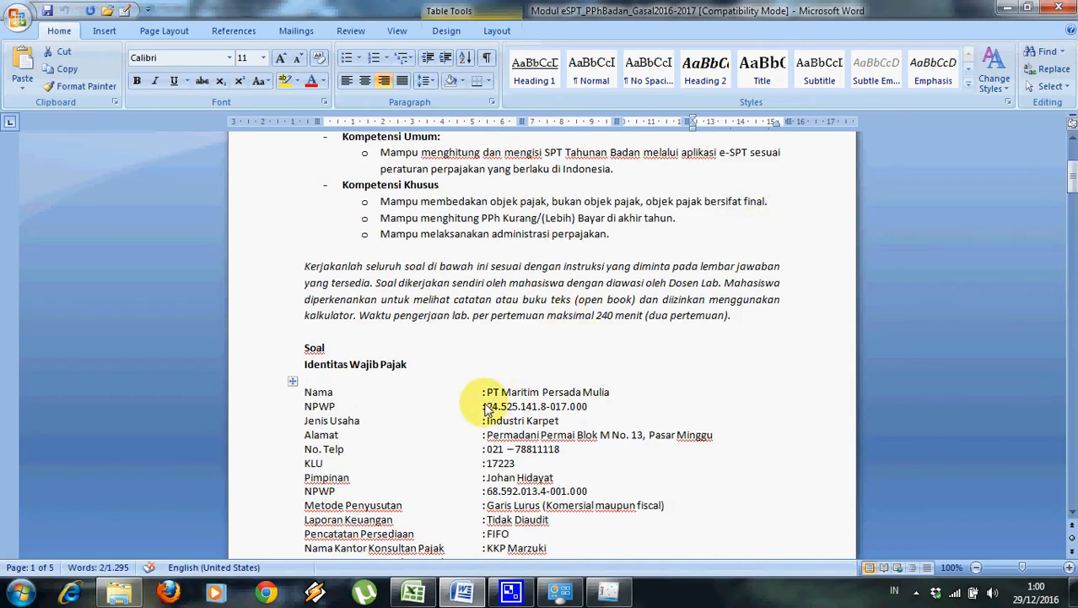
pyautogui.moveTo(487, 408); pyautogui.dragTo(585, 410)
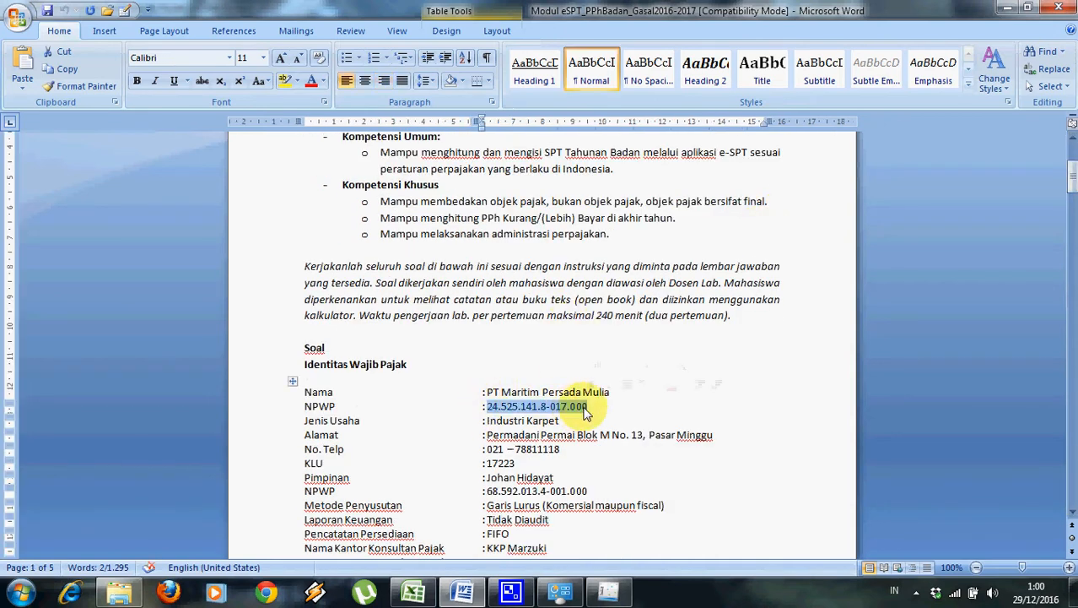
pyautogui.hotkey('ctrl', 'c')
pyautogui.hotkey('alt', 'Tab')
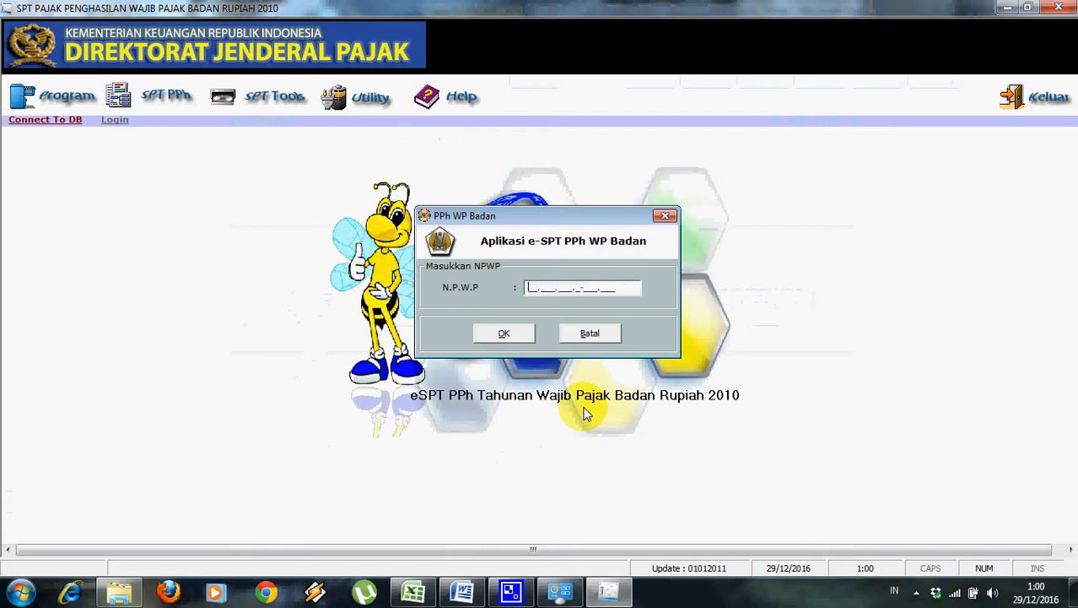
# Enter the NPWP, company name 'Persada Mulia', and the address copied from the document.
pyautogui.hotkey('ctrl', 'v')
pyautogui.click(505, 333)
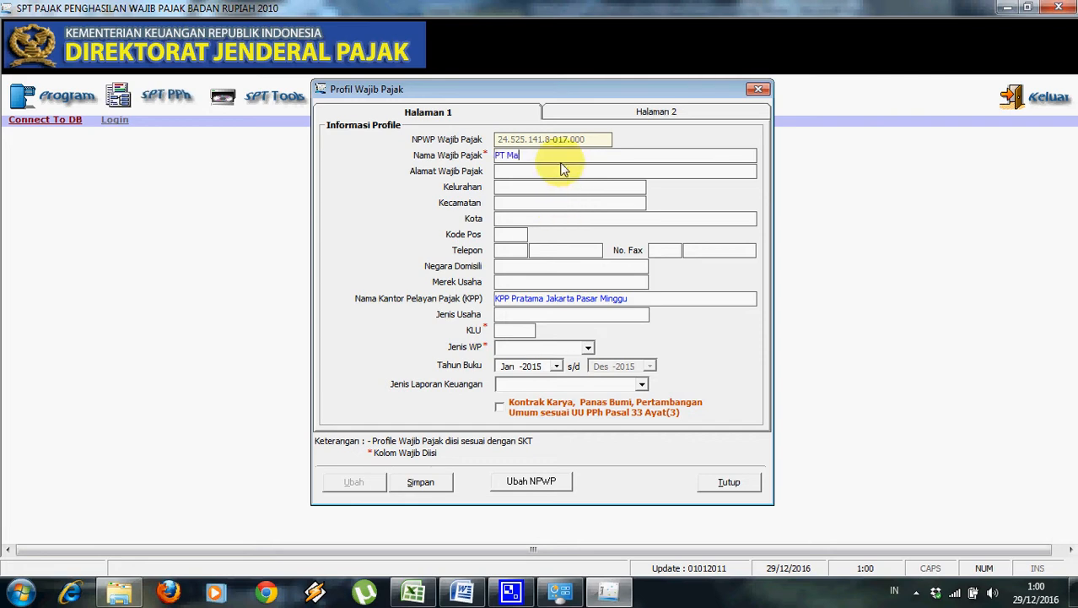
pyautogui.write('Persada Mulia')
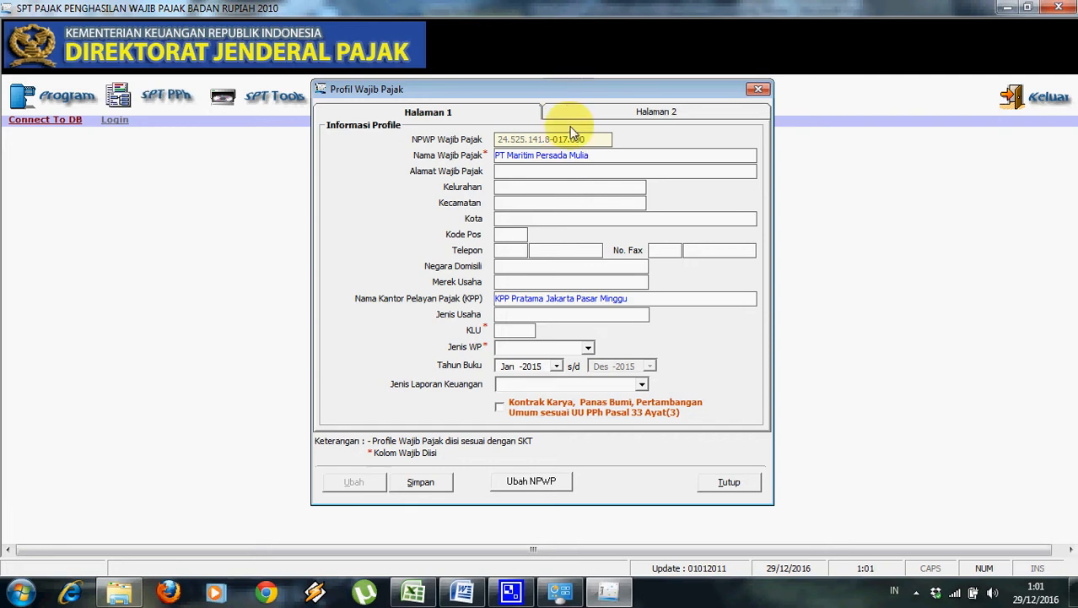
pyautogui.hotkey('alt', 'Tab')
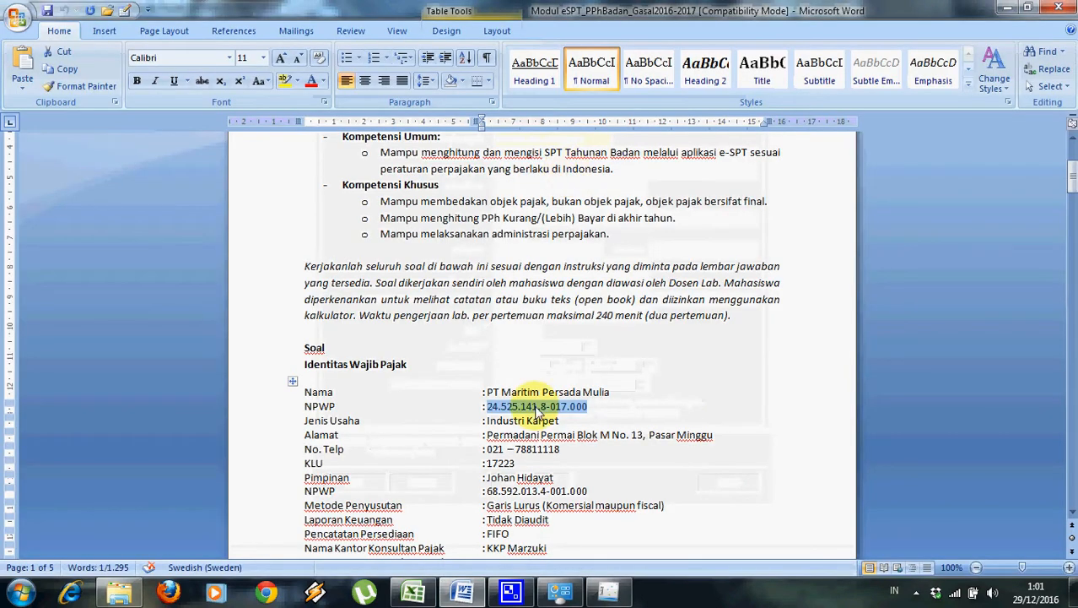
pyautogui.moveTo(487, 435); pyautogui.dragTo(713, 441)
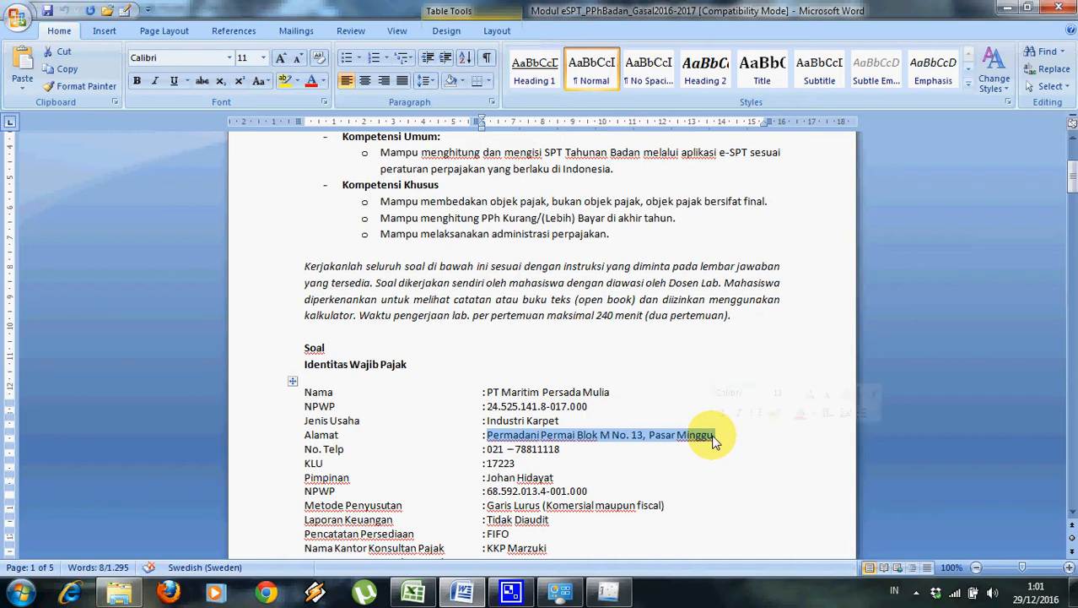
pyautogui.hotkey('alt', 'Tab')
pyautogui.hotkey('ctrl', 'v')
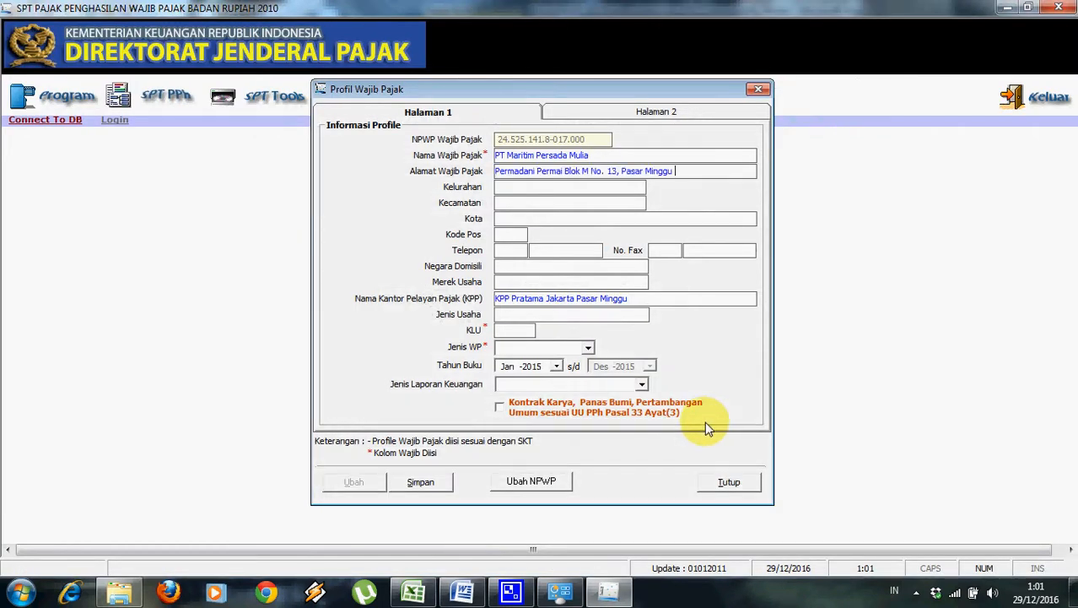
# Fill in the city, postal code and company telephone number in the profile.
pyautogui.click(587, 224)
pyautogui.write('Jakarta Selatan')
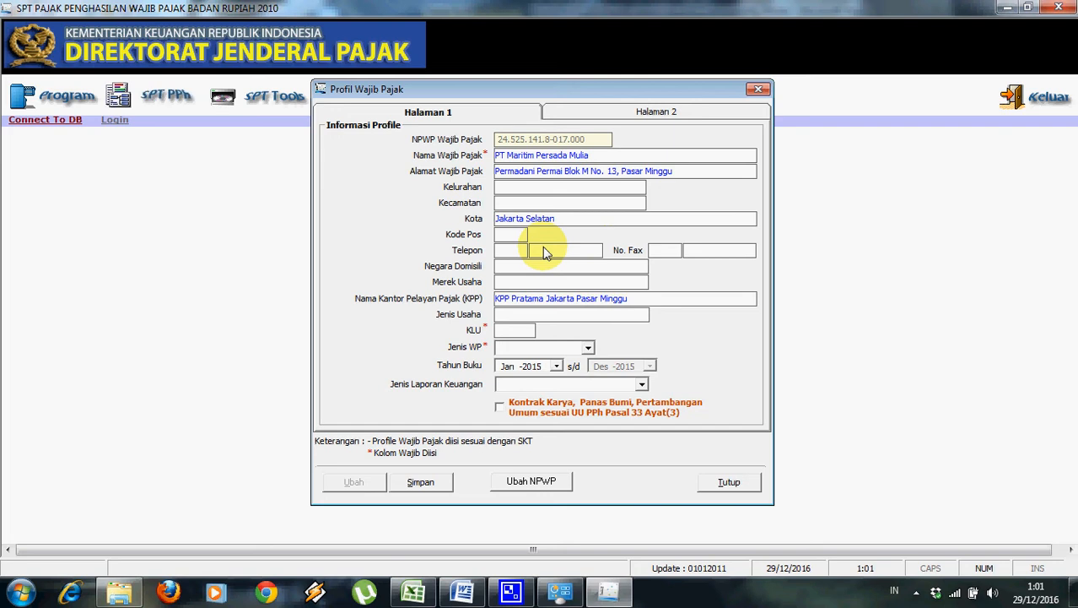
pyautogui.click(524, 237)
pyautogui.write('17510')
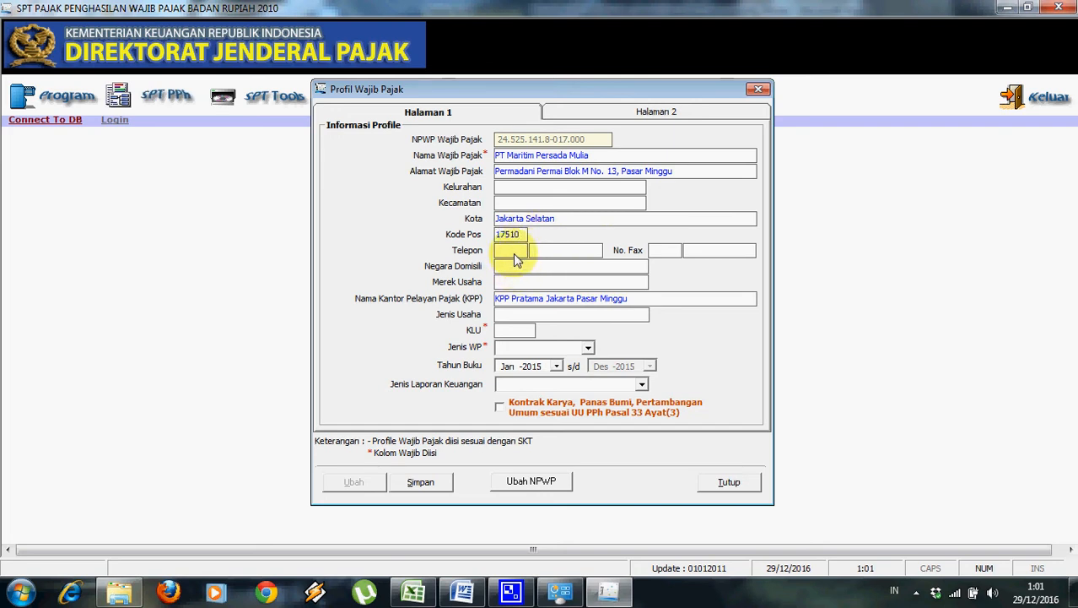
pyautogui.click(514, 253)
pyautogui.hotkey('alt', 'Tab')
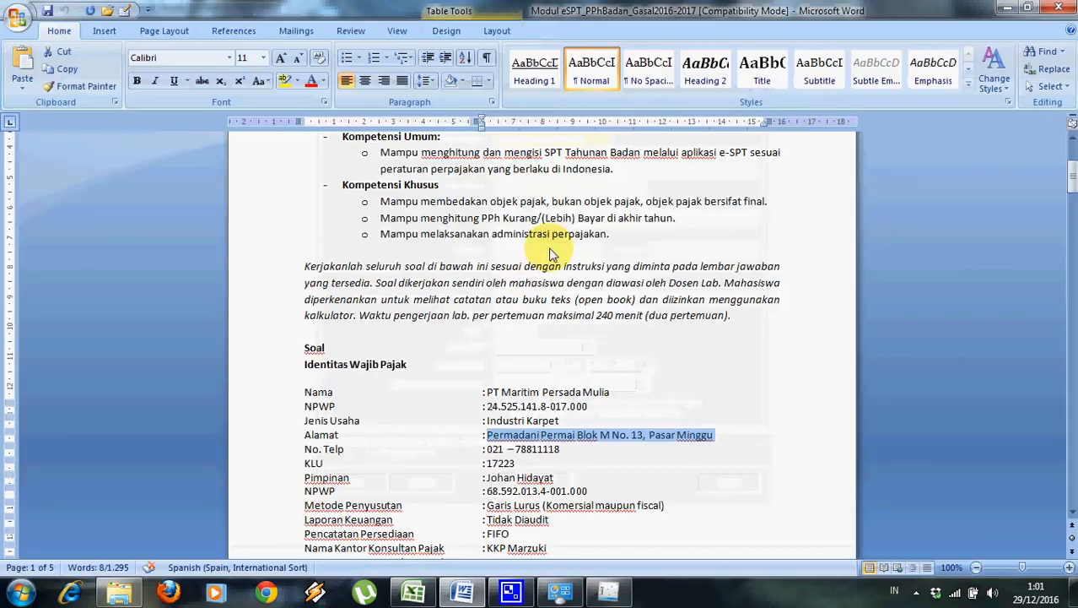
pyautogui.hotkey('alt', 'Tab')
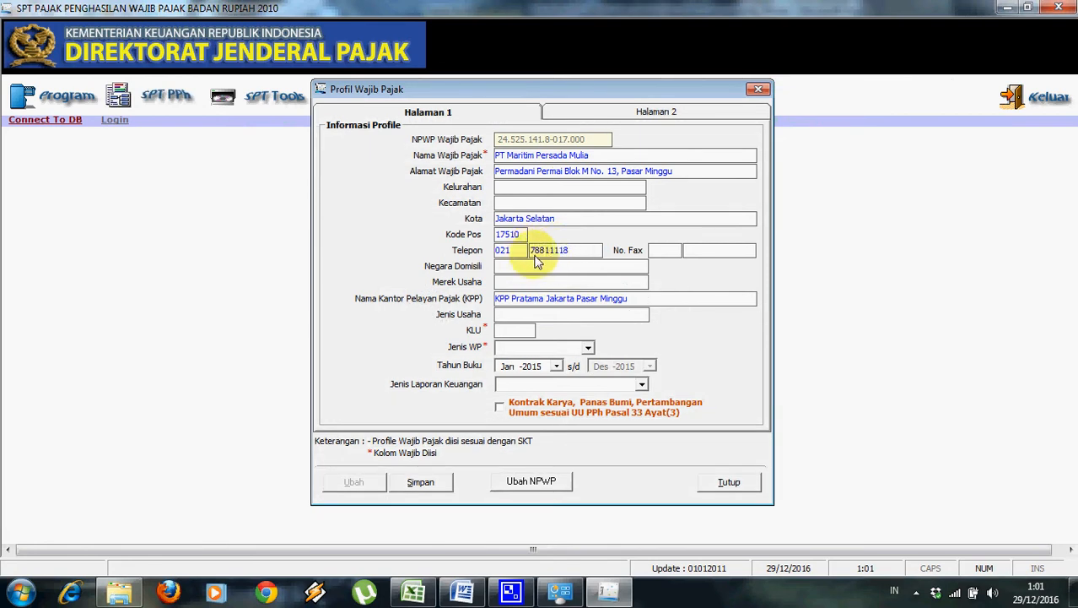
# Enter 'Industri Karpet' as Jenis Usaha and look up the KLU in the exercise document.
pyautogui.click(533, 324)
pyautogui.write('Industri Karpet')
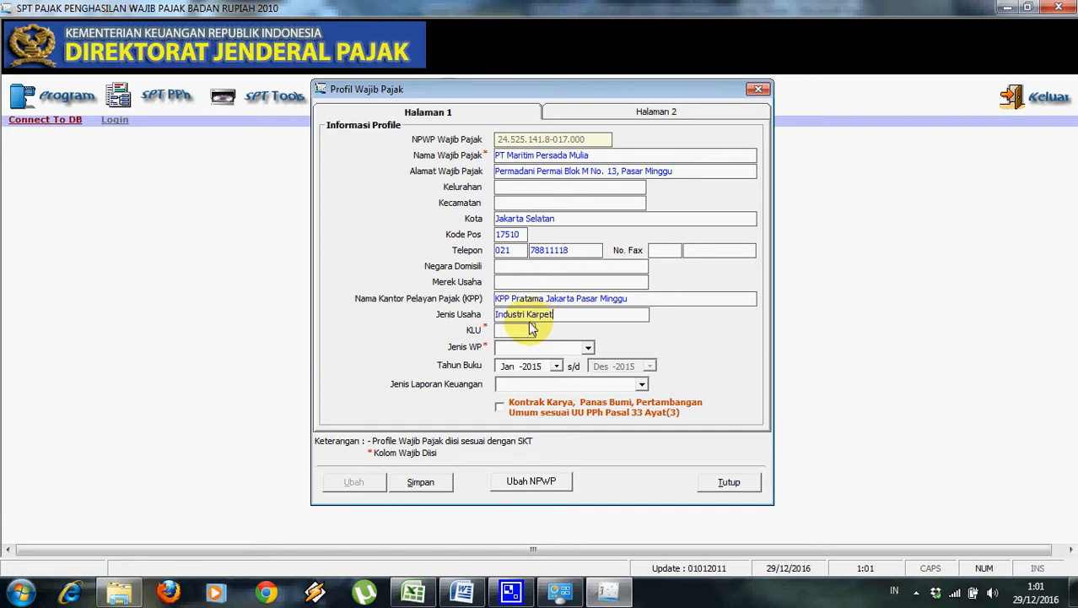
pyautogui.hotkey('alt', 'Tab')
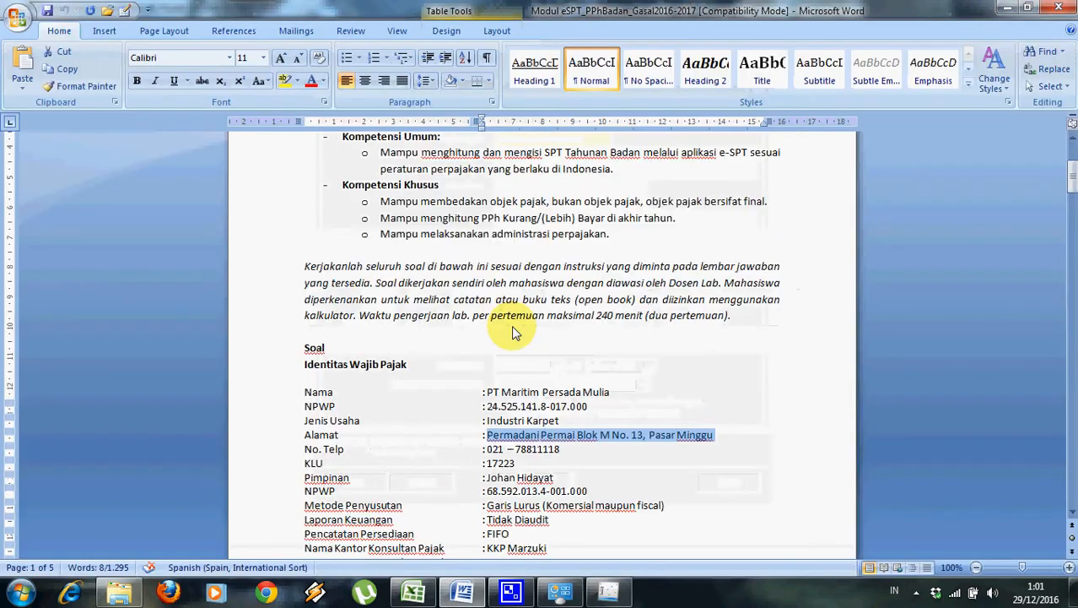
pyautogui.hotkey('alt', 'Tab')
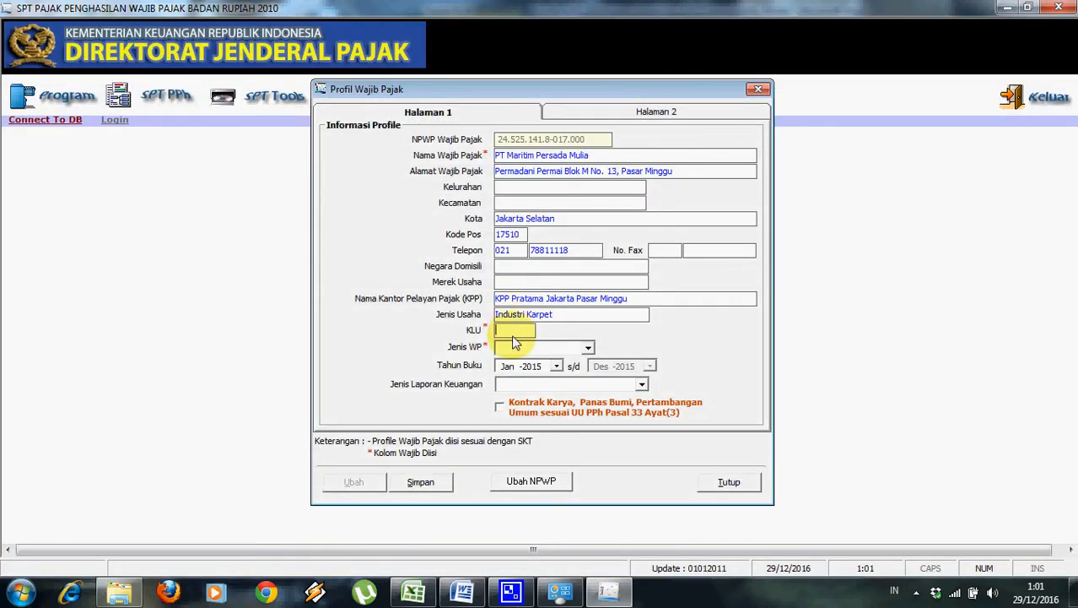
pyautogui.press('super+Tab')
pyautogui.press('super+Tab')
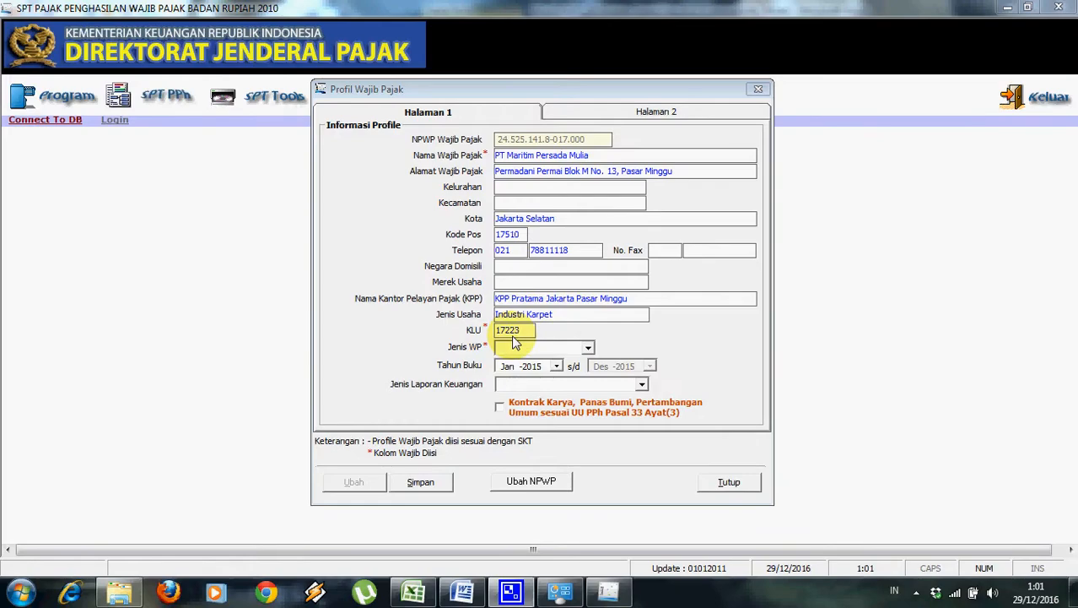
pyautogui.hotkey('alt', 'Tab')
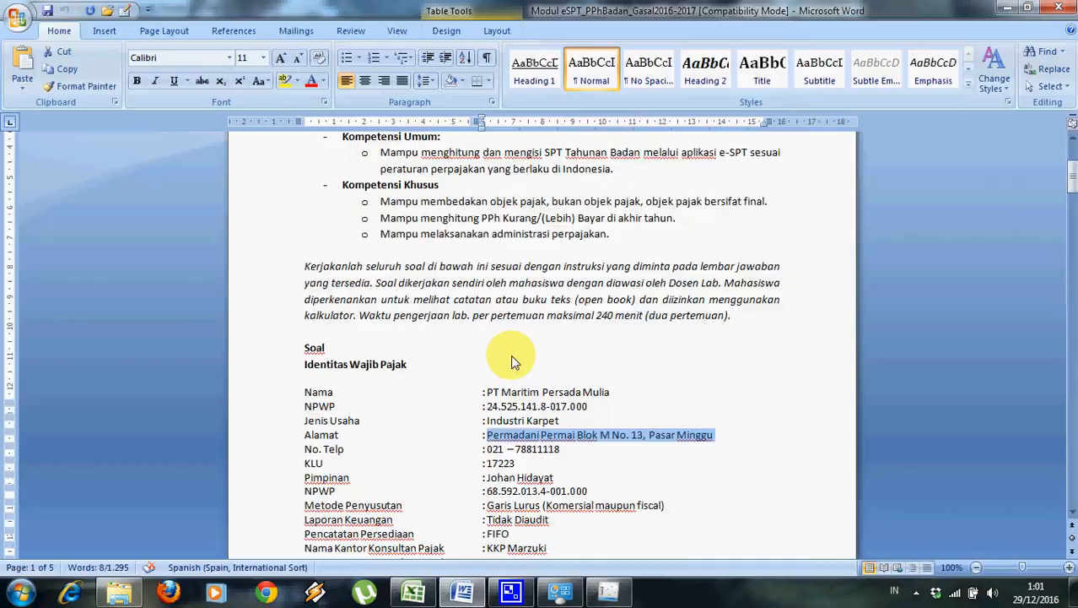
pyautogui.hotkey('alt', 'Tab')
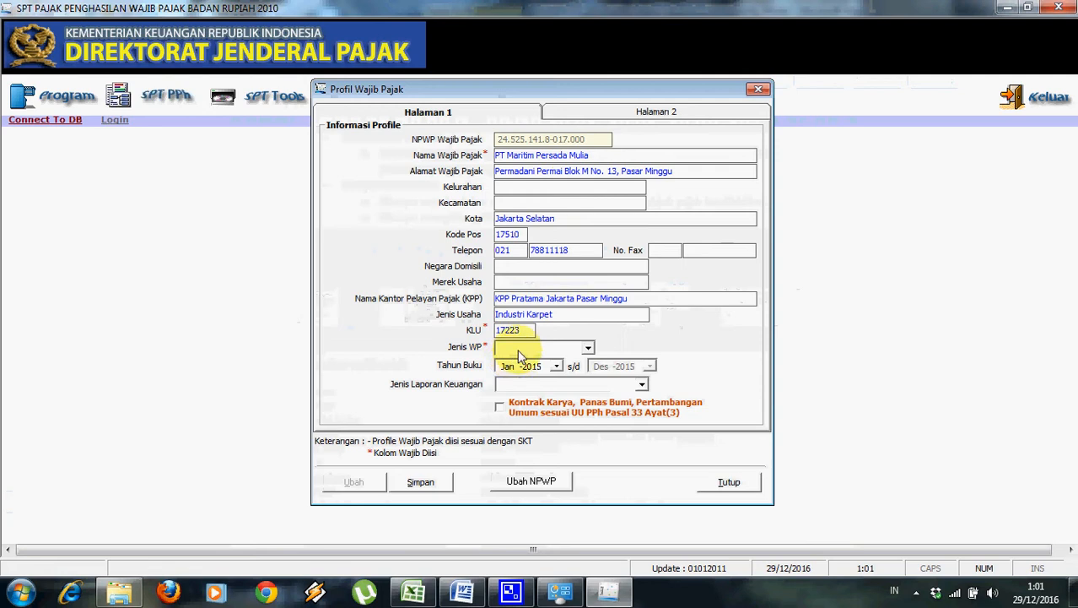
# Choose NON BUT as Jenis WP and Perusahaan Dagang as Jenis Laporan Keuangan.
pyautogui.click(588, 348)
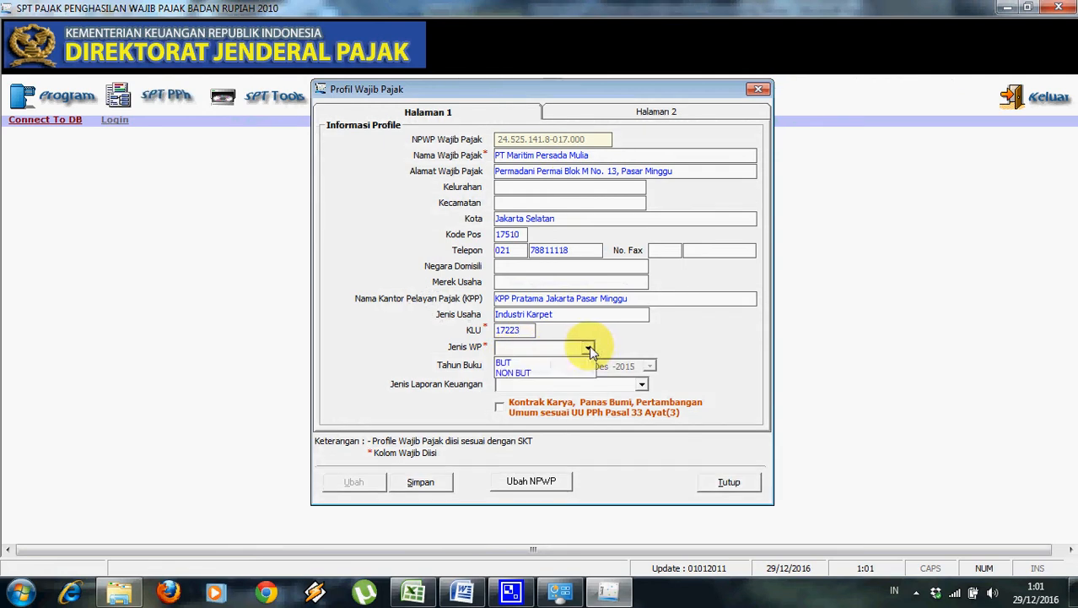
pyautogui.click(582, 373)
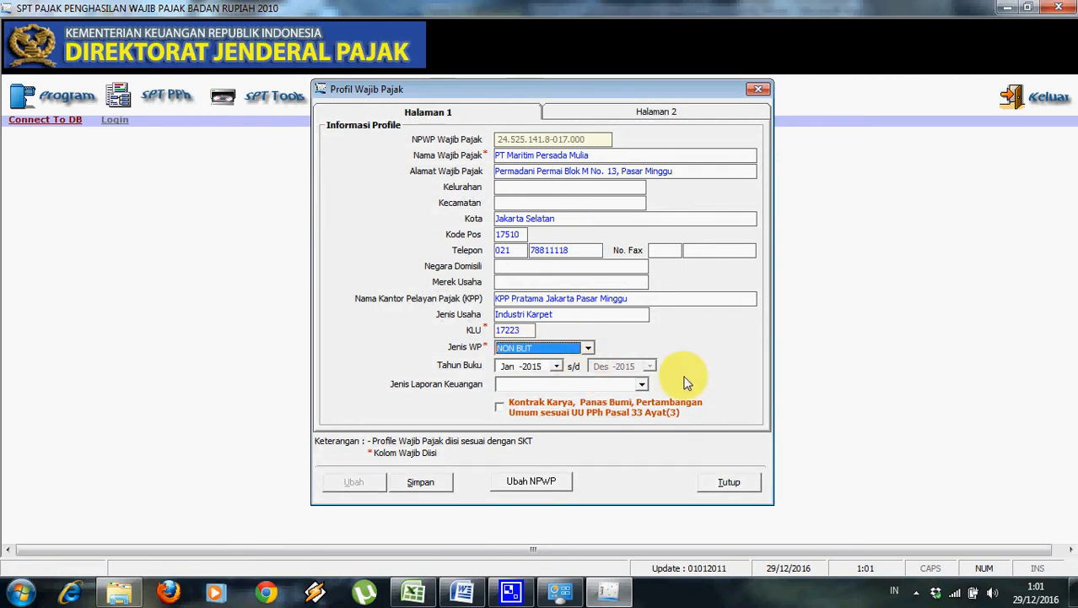
pyautogui.click(641, 385)
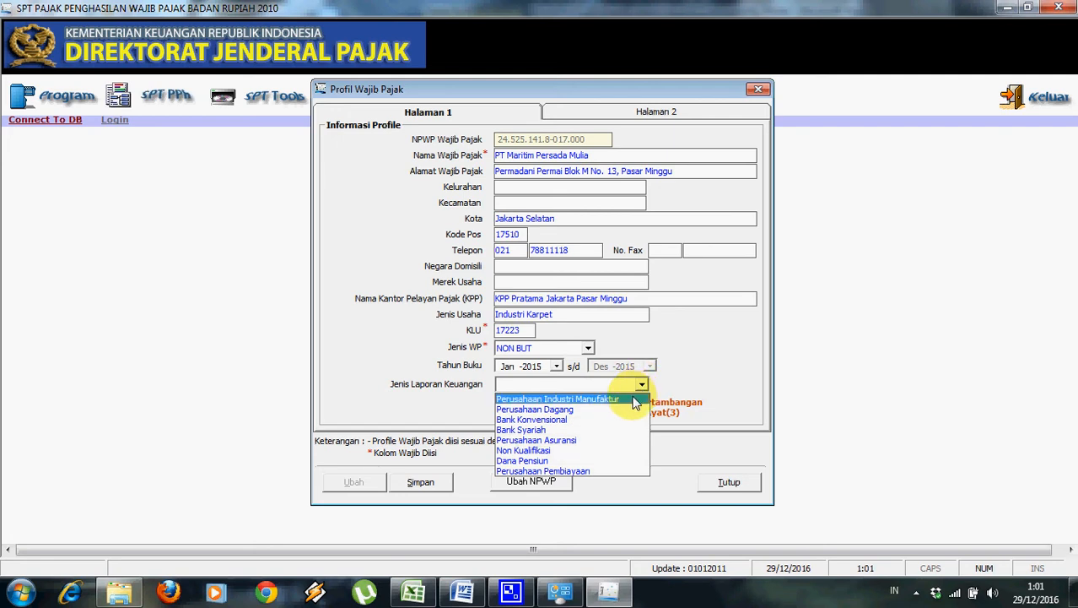
pyautogui.click(629, 412)
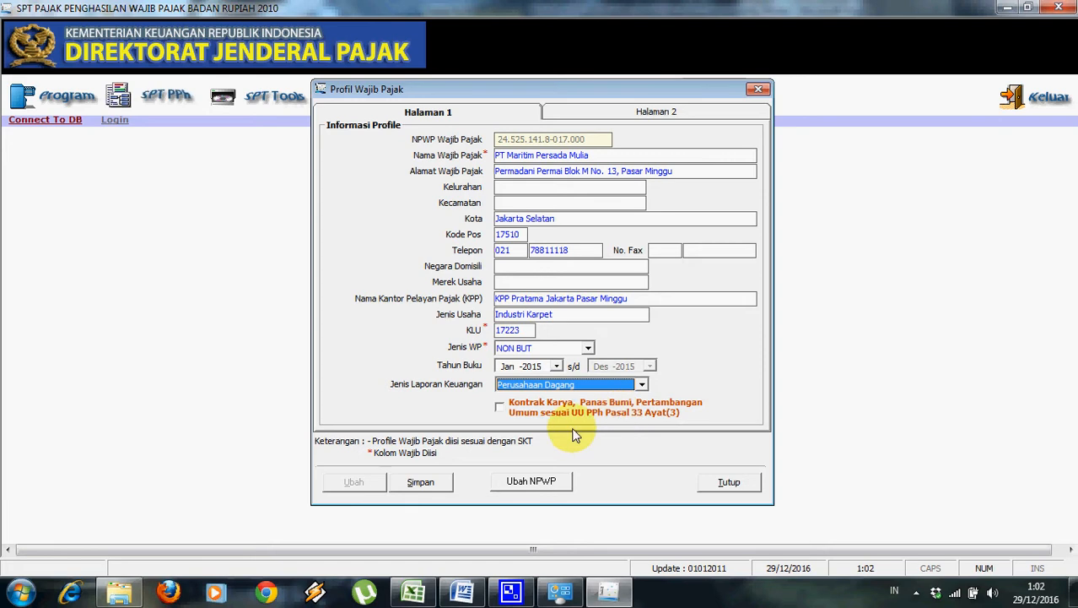
# On Halaman 2, paste the director's name as company leader with position 'Direktur Utama'.
pyautogui.click(657, 111)
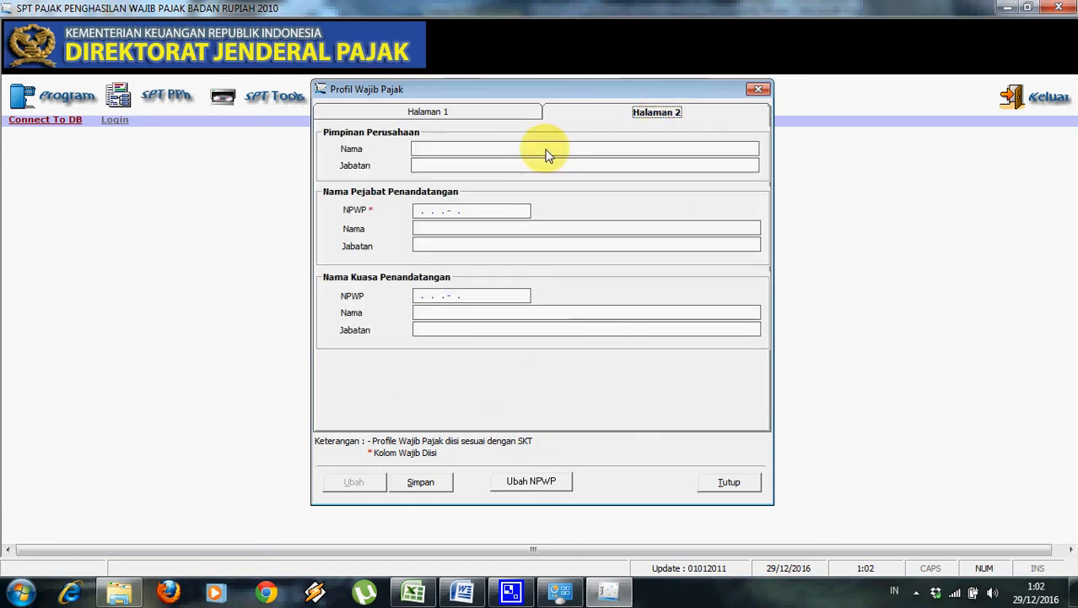
pyautogui.hotkey('alt', 'Tab')
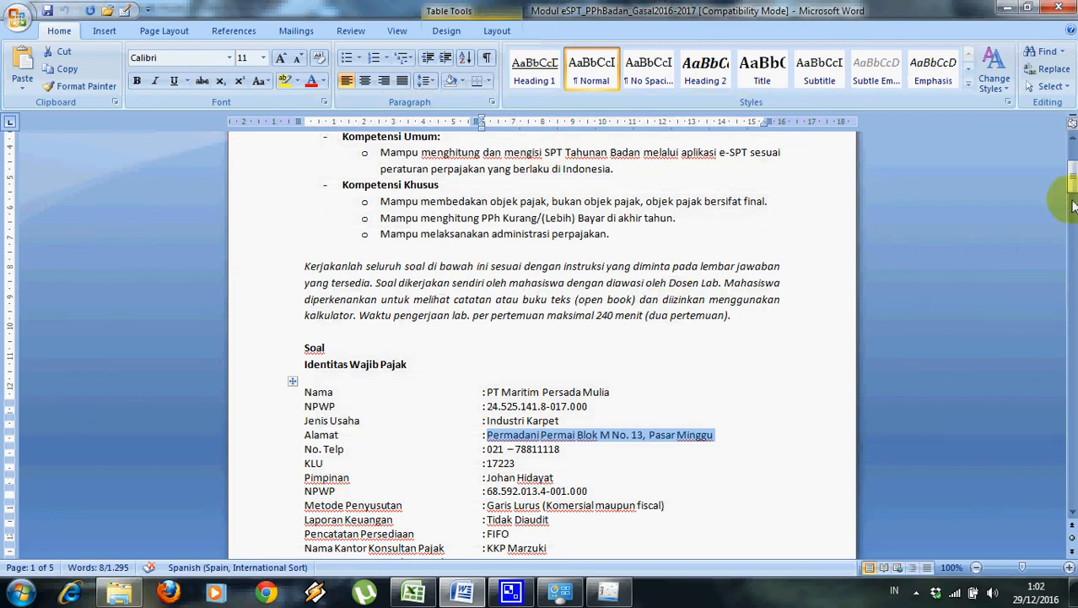
pyautogui.moveTo(1073, 207)
pyautogui.mouseDown()
pyautogui.moveTo(1072, 232)
pyautogui.moveTo(1069, 222)
pyautogui.mouseUp()
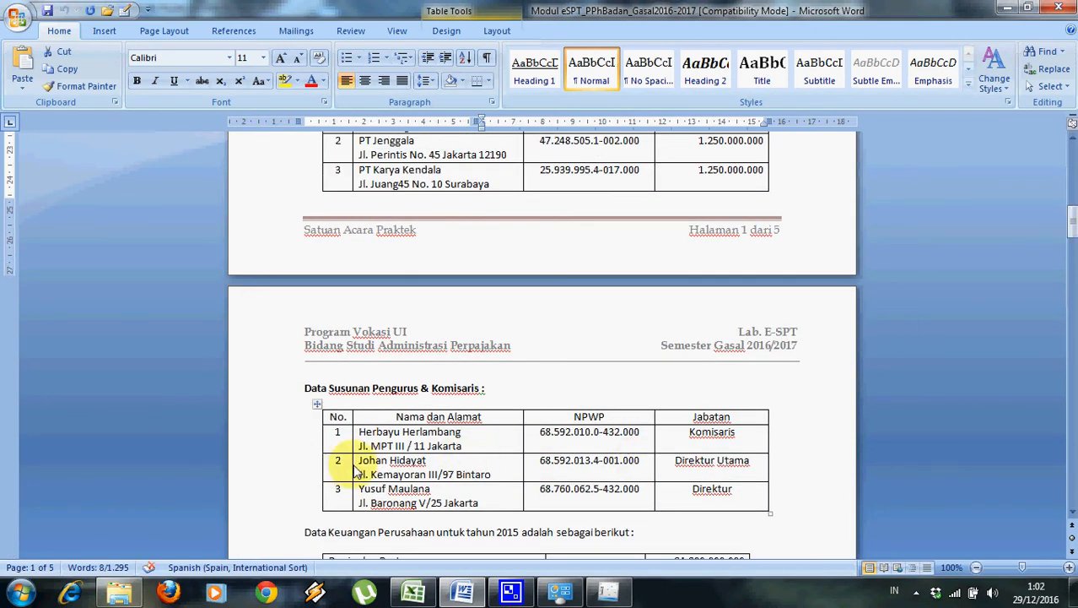
pyautogui.moveTo(361, 464); pyautogui.dragTo(414, 465)
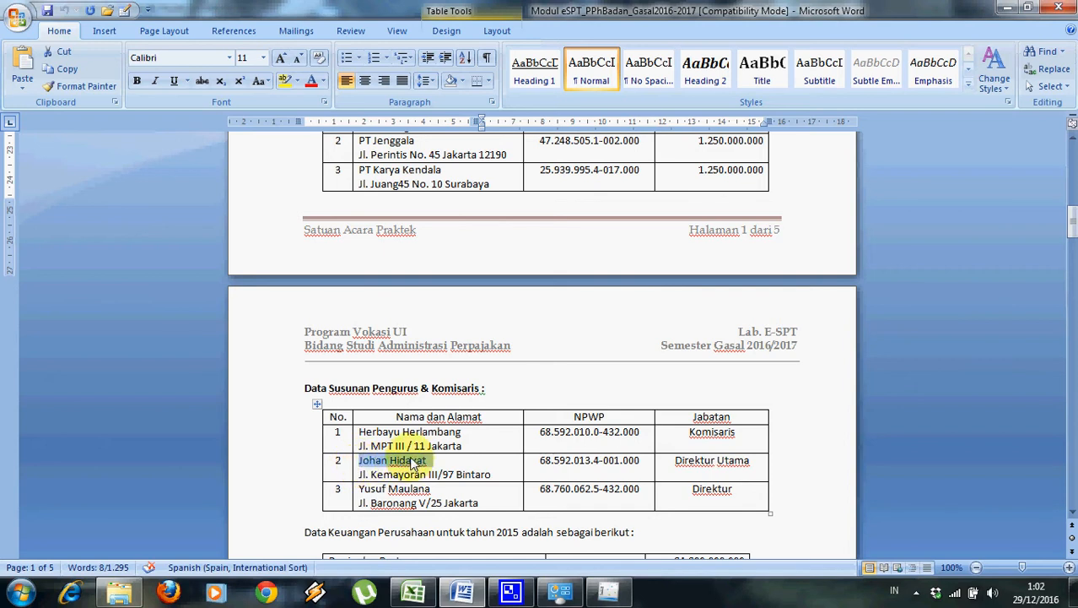
pyautogui.hotkey('alt', 'Tab')
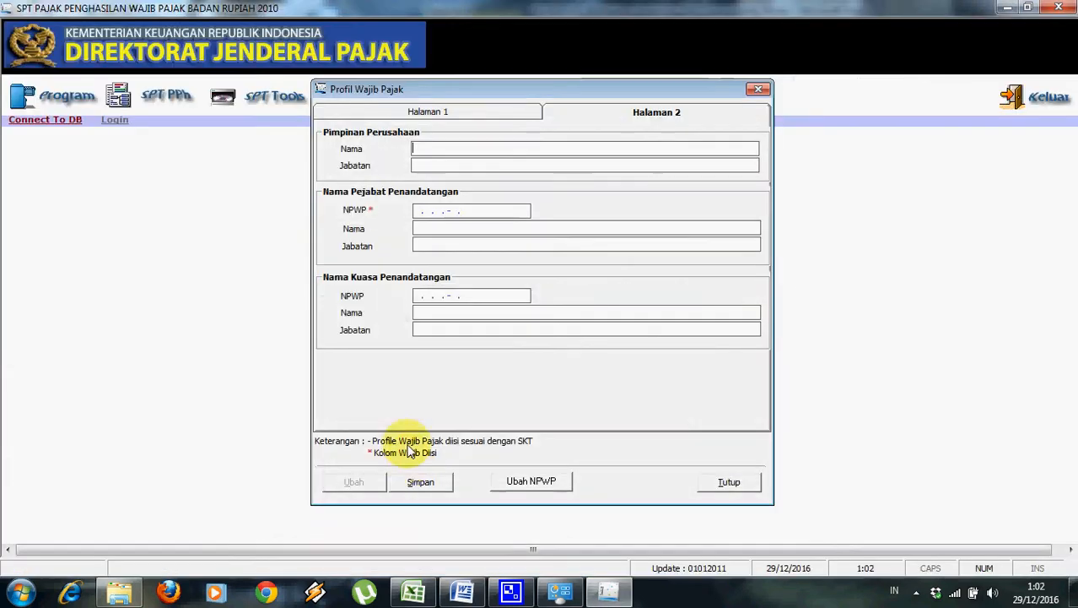
pyautogui.click(437, 152)
pyautogui.hotkey('ctrl', 'v')
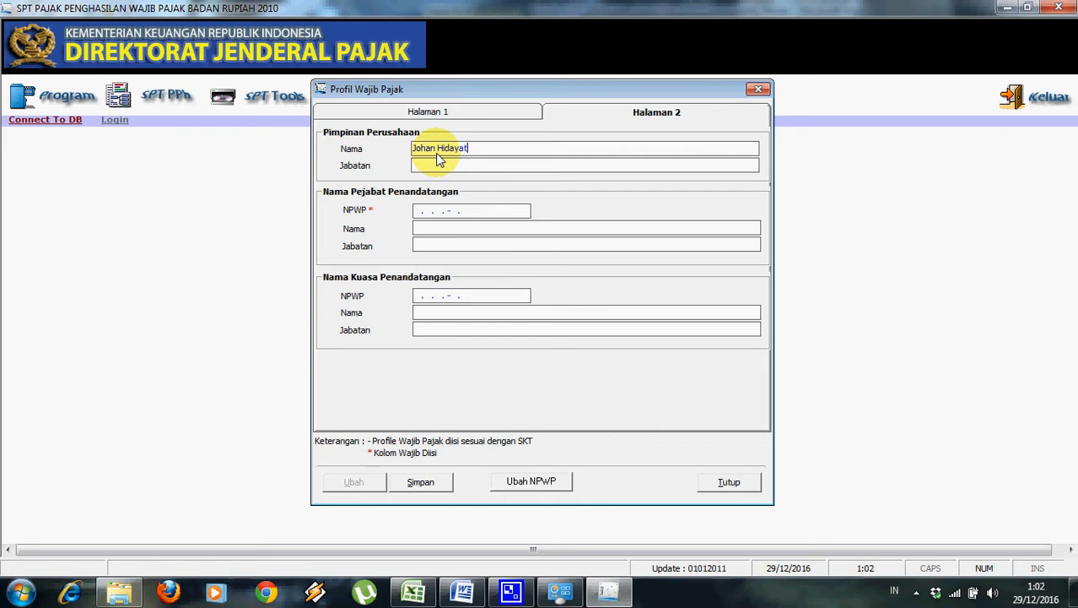
pyautogui.click(437, 169)
pyautogui.write('Direktur Utama')
pyautogui.press('Tab')
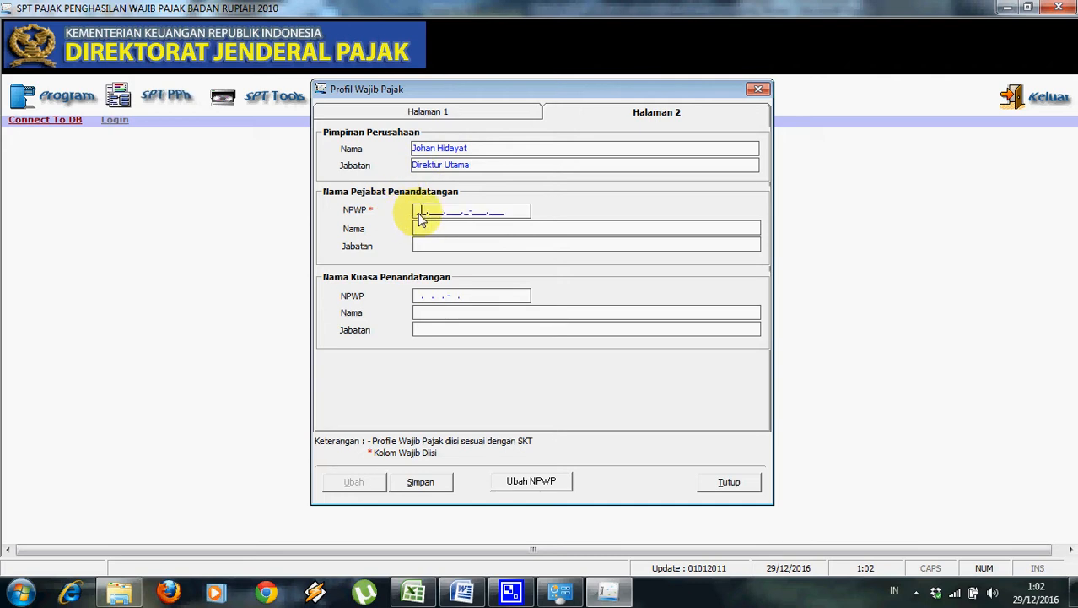
# Paste the director's NPWP for the signing official and set the position to 'Direktur Utama'.
pyautogui.hotkey('alt', 'Tab')
pyautogui.moveTo(541, 464); pyautogui.dragTo(634, 472)
pyautogui.hotkey('ctrl', 'c')
pyautogui.hotkey('alt', 'Tab')
pyautogui.hotkey('ctrl', 'v')
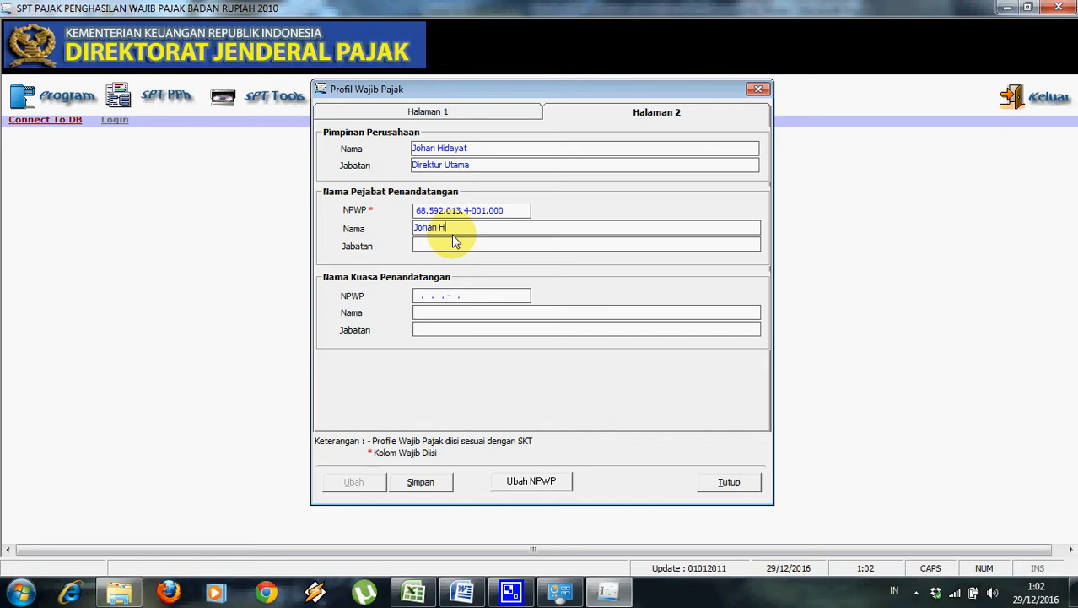
pyautogui.click(465, 243)
pyautogui.write('Direktur u')
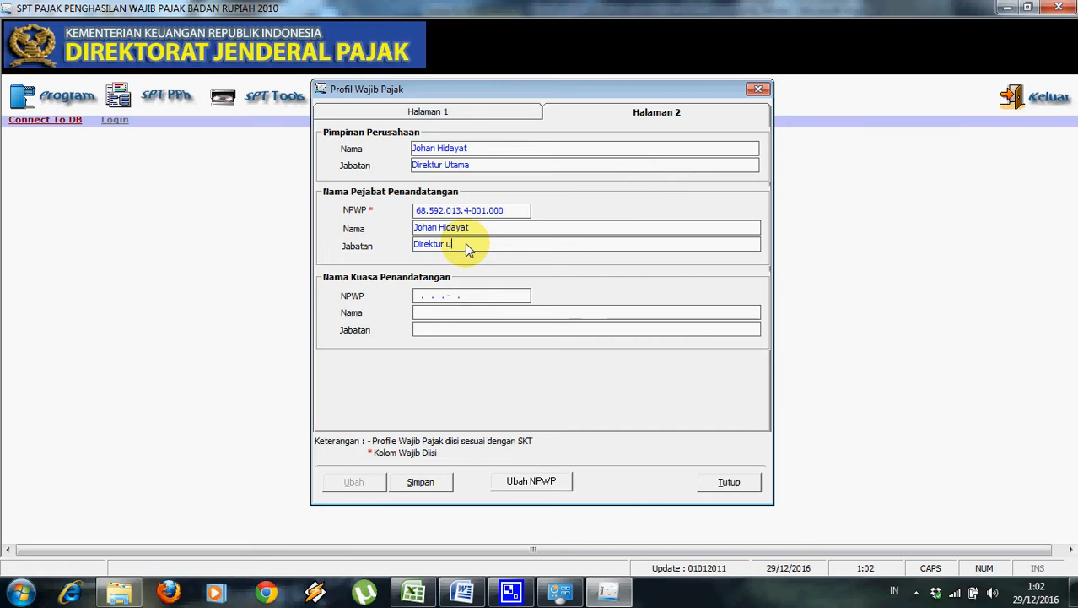
pyautogui.press('BackSpace')
pyautogui.write('Utama')
pyautogui.click(427, 298)
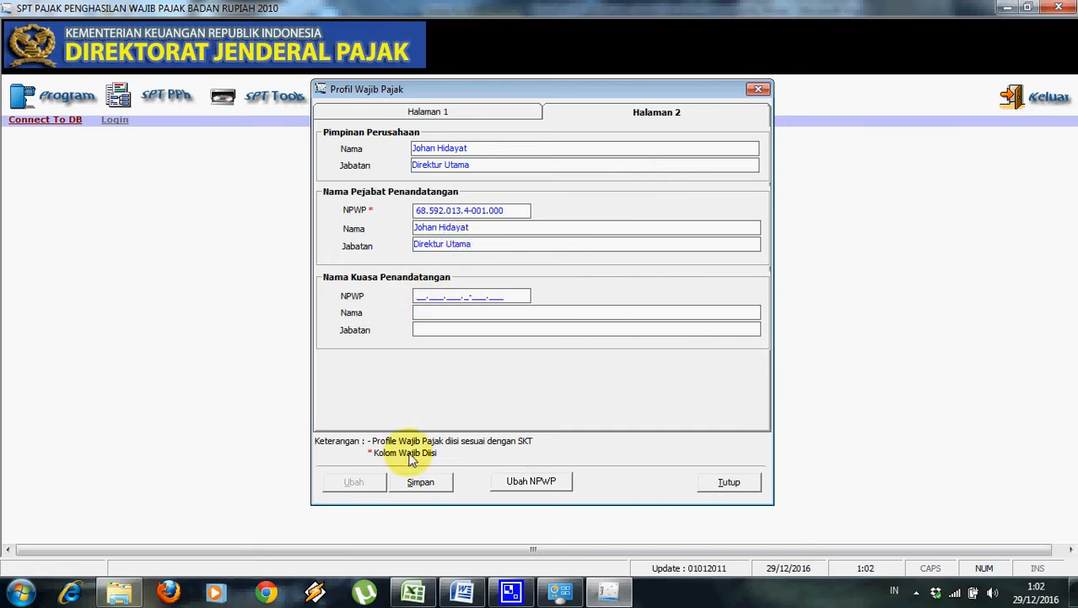
# Save the taxpayer profile and confirm the save messages.
pyautogui.click(428, 485)
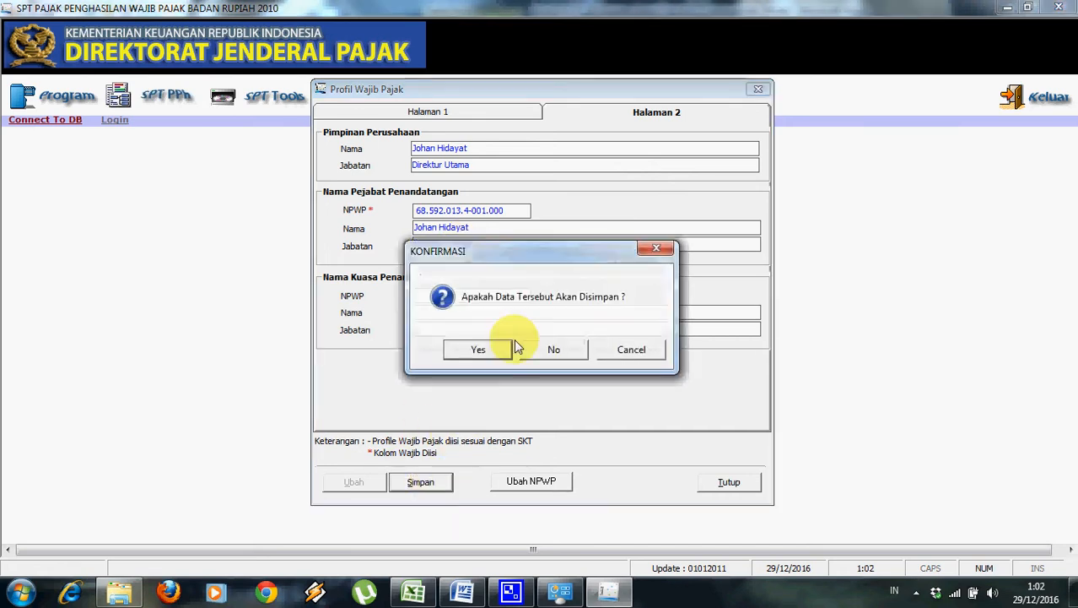
pyautogui.click(493, 354)
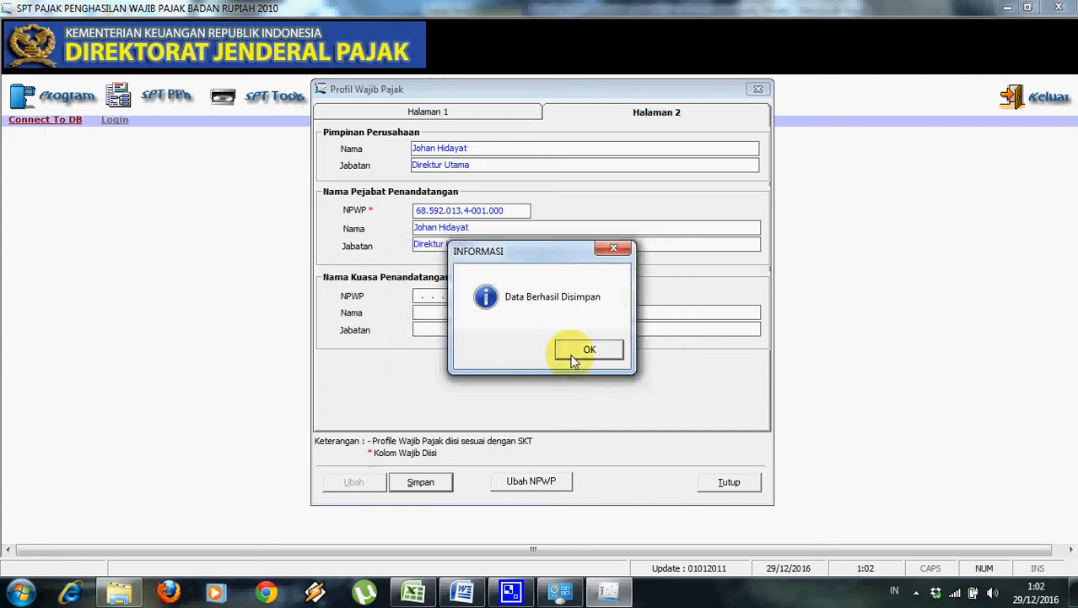
pyautogui.click(574, 355)
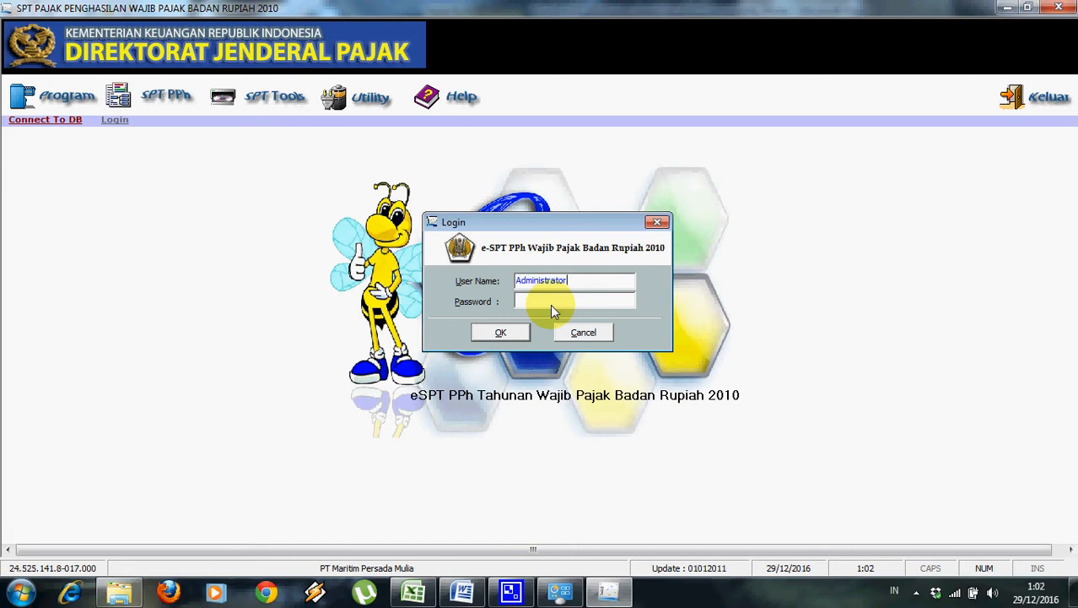
# Log in with the administrator password, then review the case document in Word.
pyautogui.click(556, 304)
pyautogui.write('***')
pyautogui.click(517, 334)
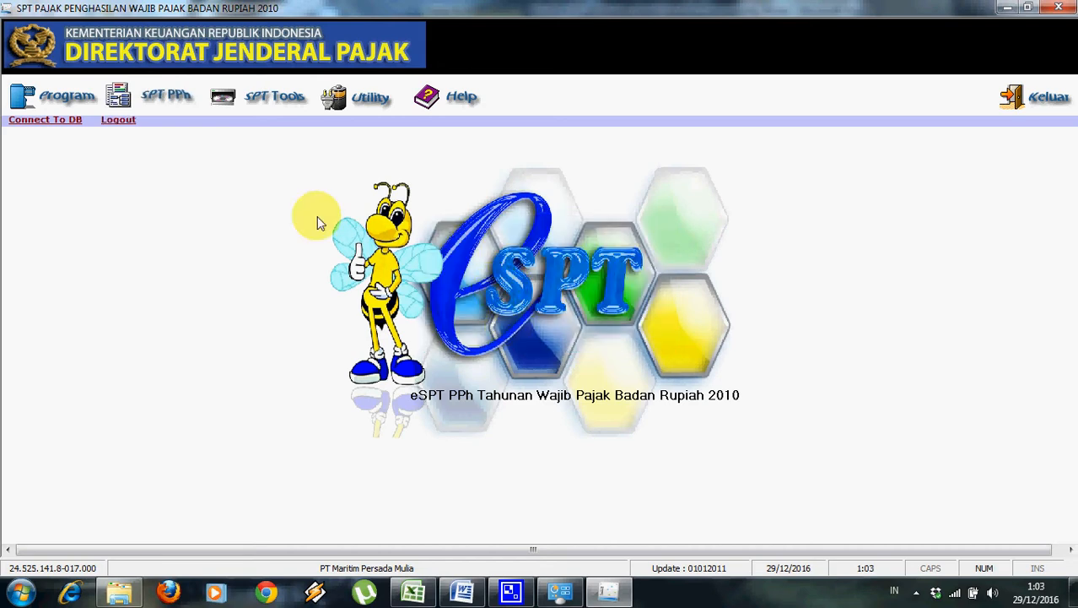
pyautogui.click(461, 591)
pyautogui.moveTo(1065, 284); pyautogui.dragTo(1072, 500)
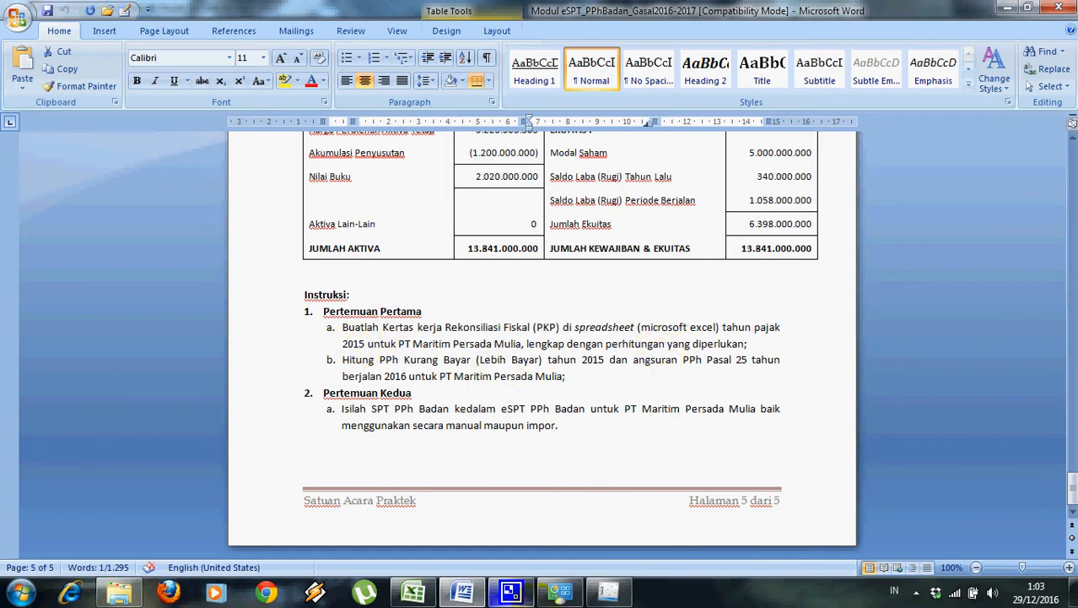
pyautogui.click(609, 591)
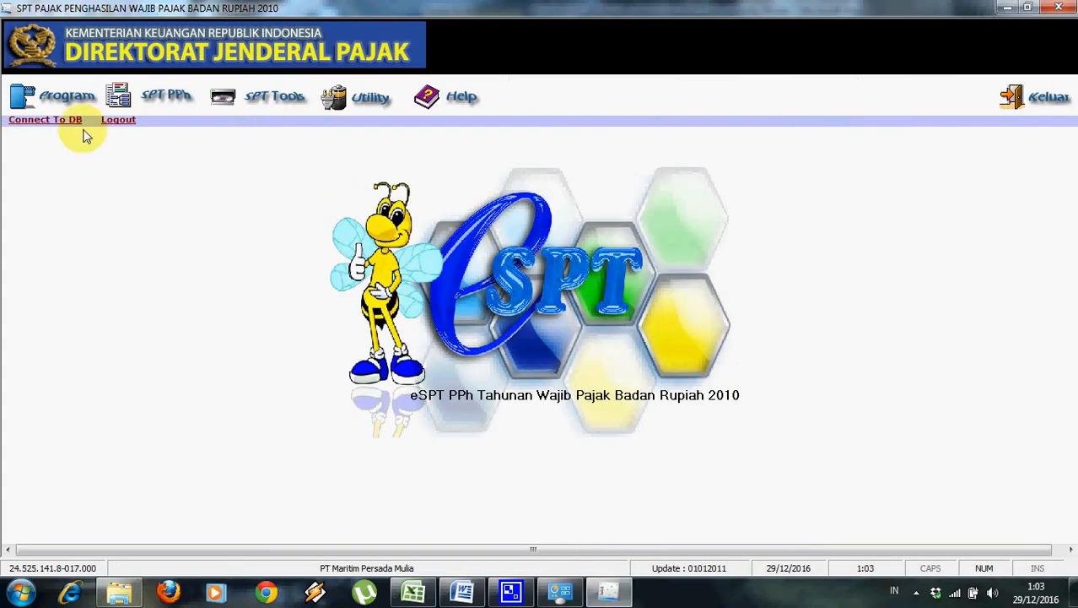
# Create a new SPT for Tahun Pajak 2015 with Buat SPT Baru, then show SPT PPh > Lampiran Khusus.
pyautogui.click(66, 96)
pyautogui.click(80, 127)
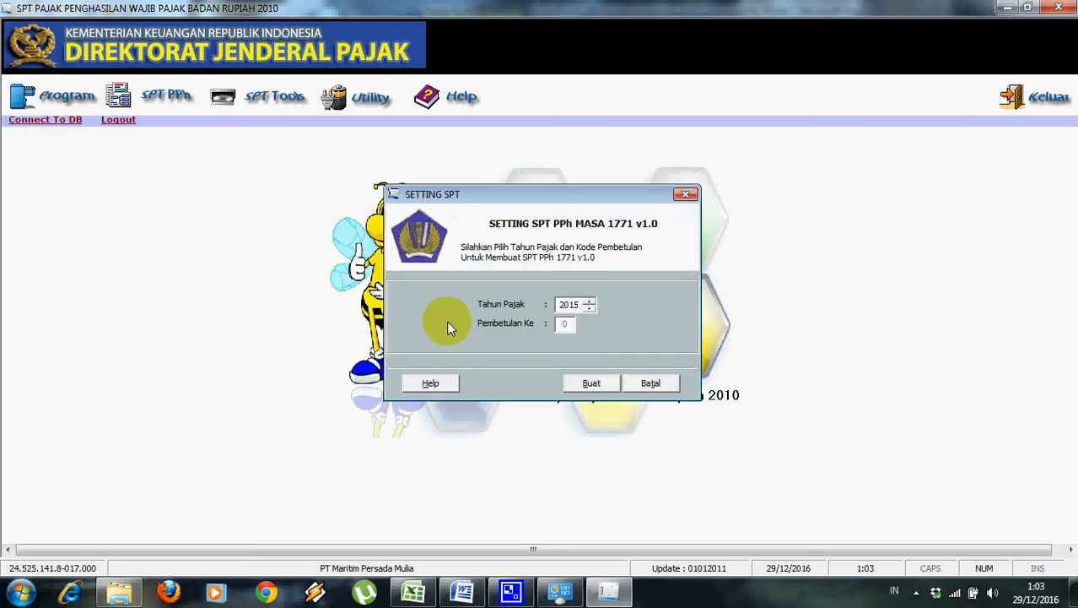
pyautogui.click(589, 386)
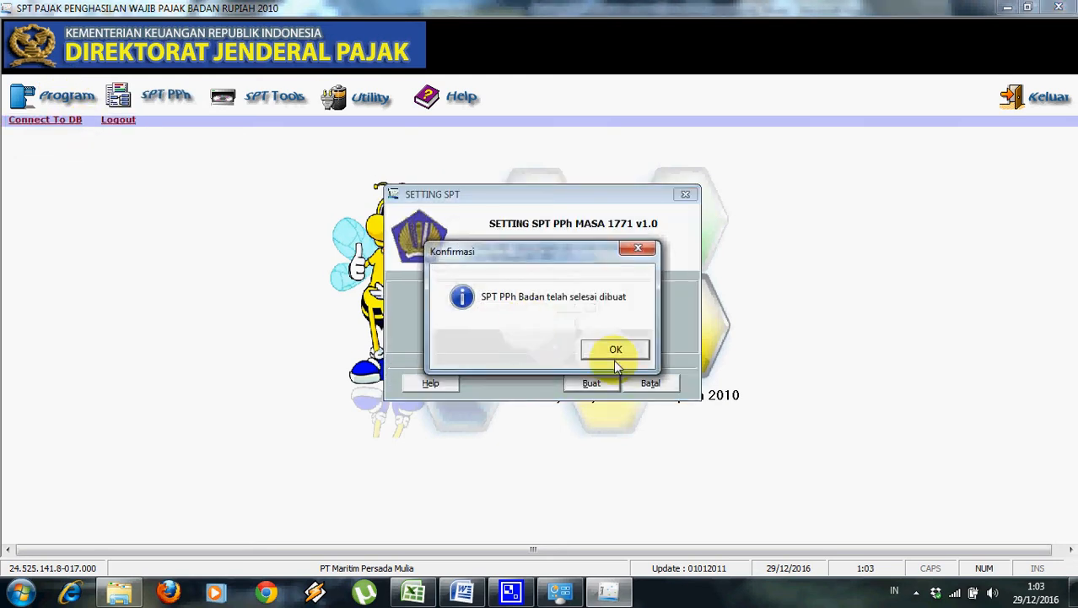
pyautogui.click(613, 348)
pyautogui.click(172, 99)
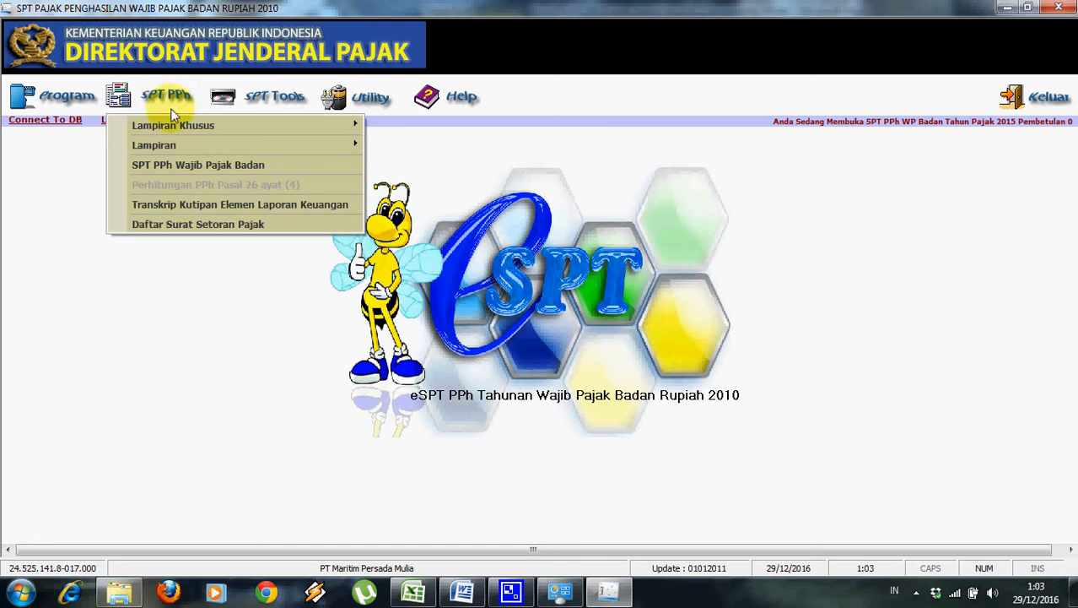
pyautogui.moveTo(172, 144)
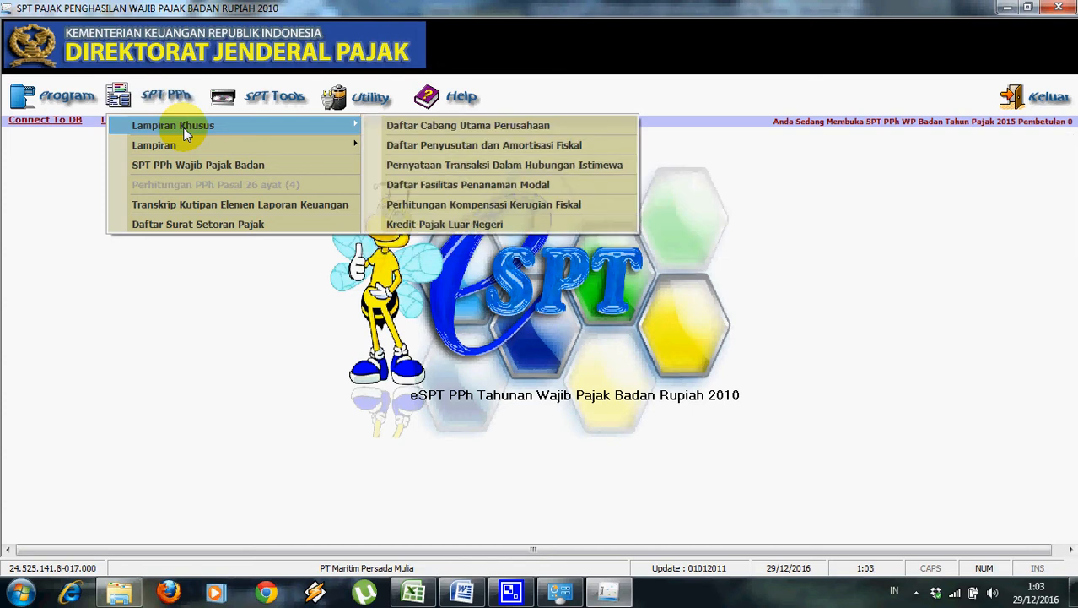
# Check the prior-year profit/loss table in Word, then start Ubah R/L for the 2005–2009 losses.
pyautogui.click(447, 214)
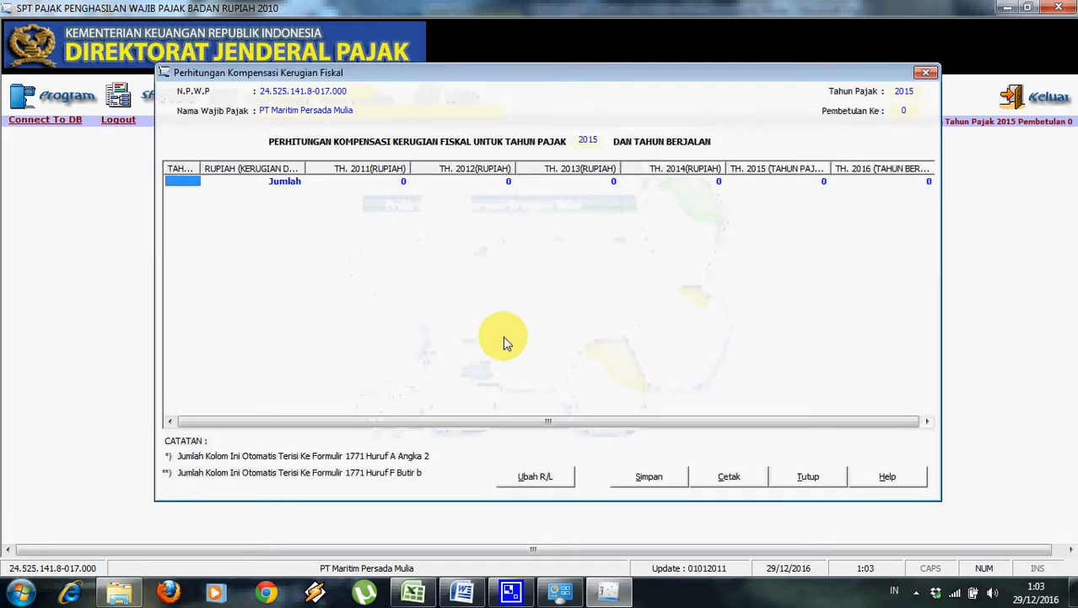
pyautogui.hotkey('alt', 'Tab')
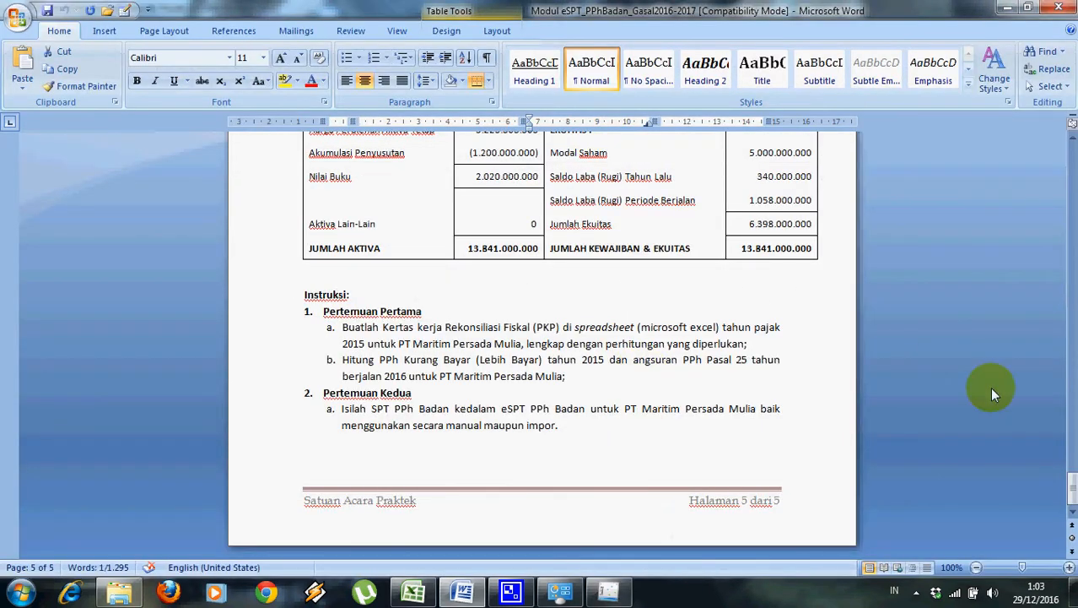
pyautogui.click(1070, 488)
pyautogui.moveTo(1070, 488); pyautogui.dragTo(1070, 400)
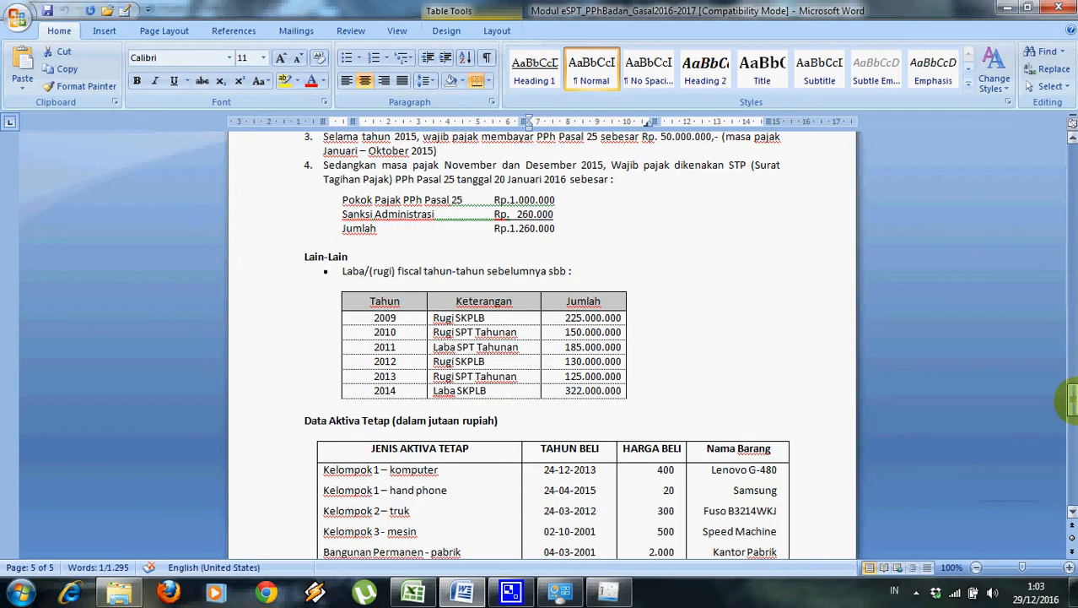
pyautogui.click(438, 318)
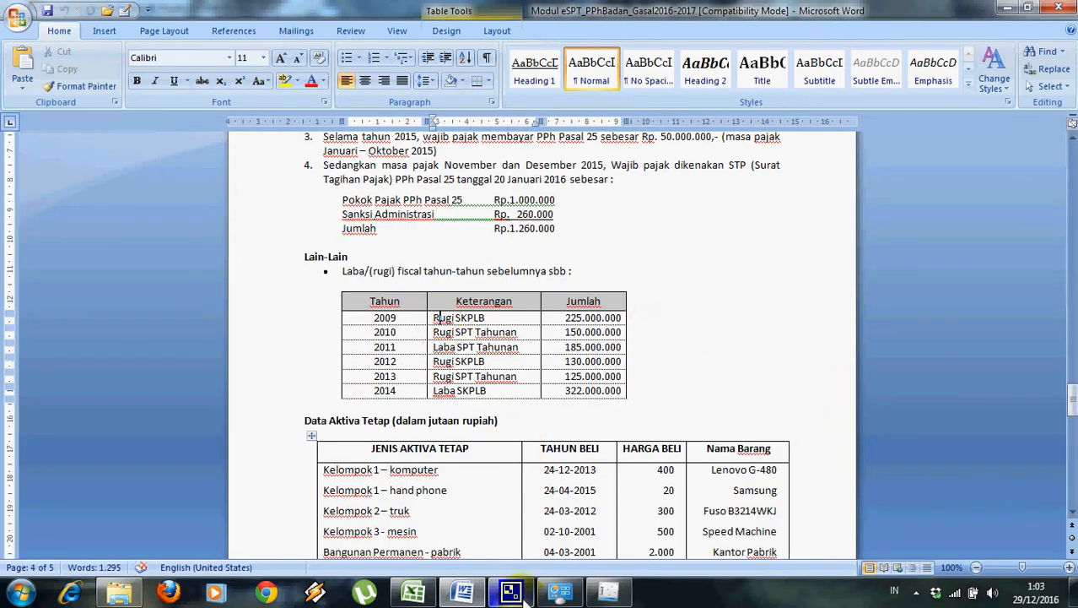
pyautogui.click(609, 590)
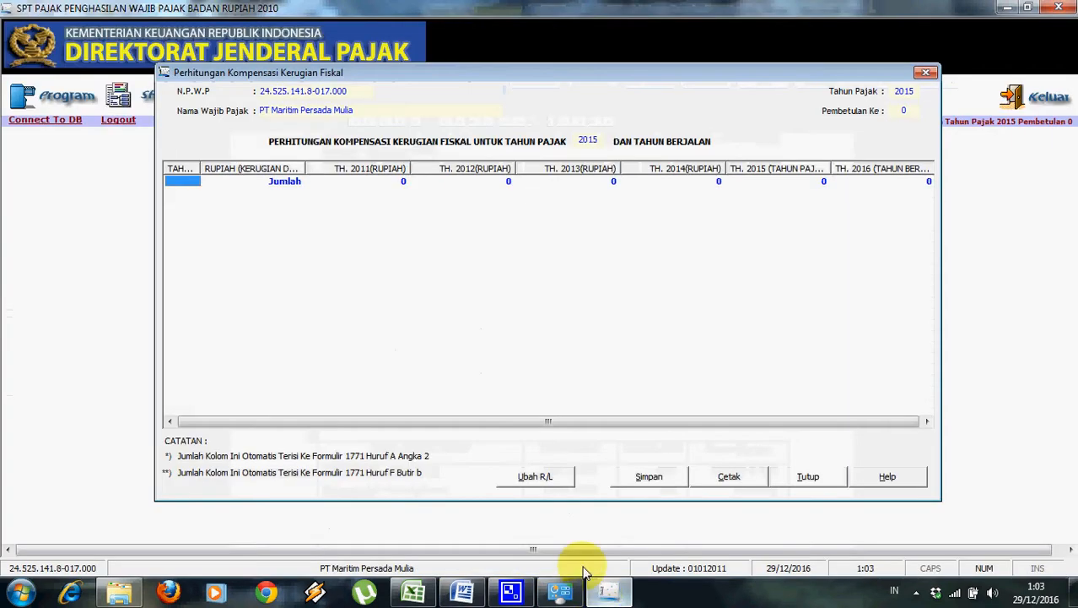
pyautogui.click(545, 479)
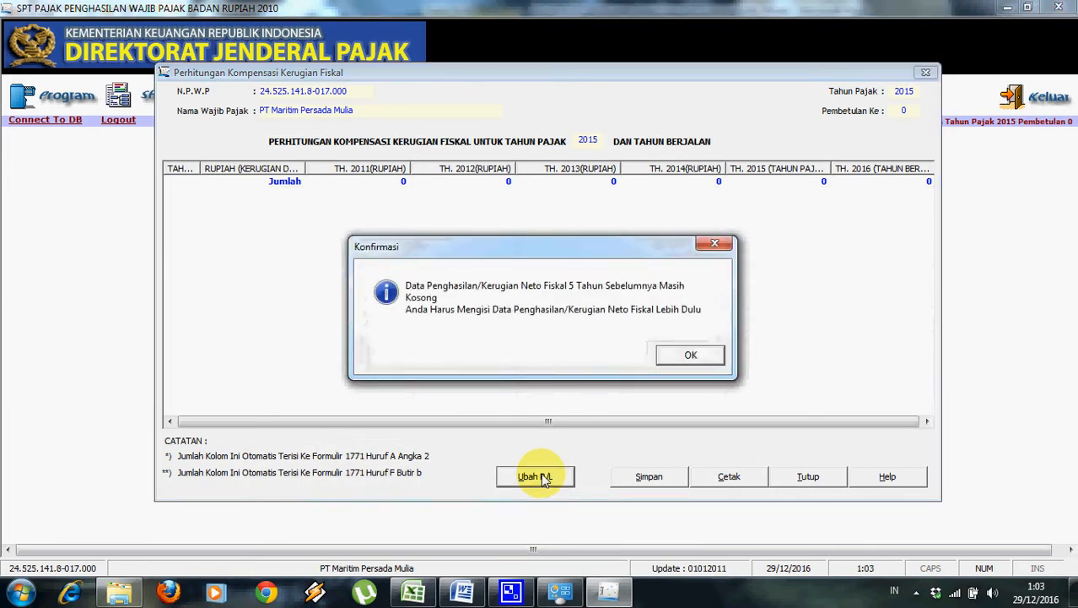
pyautogui.click(680, 354)
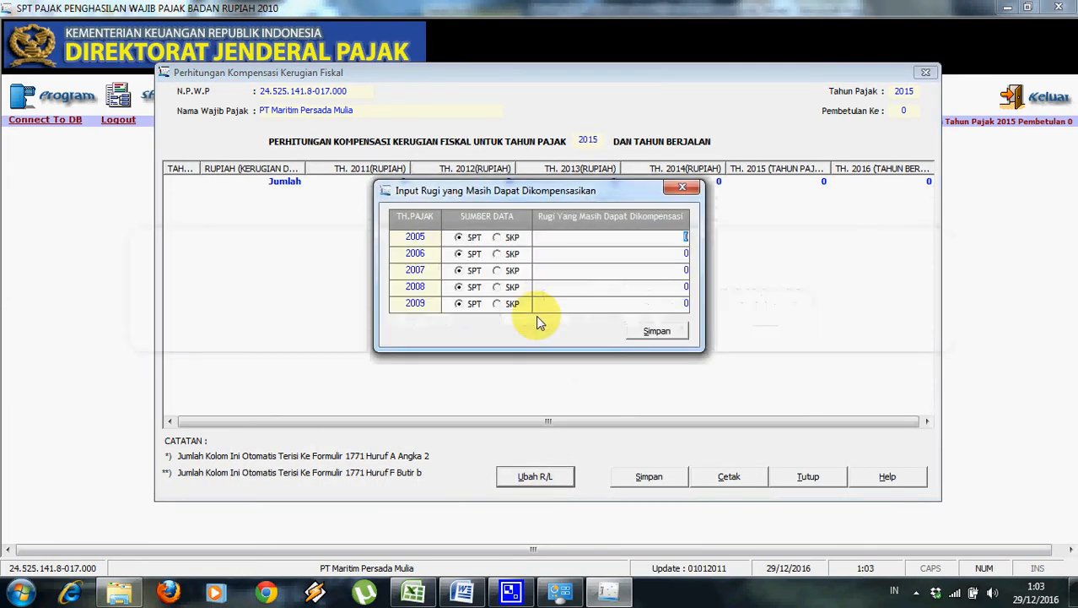
# Look up the 2009 SKP loss of 225.000.000 in the Word exercise table.
pyautogui.click(465, 594)
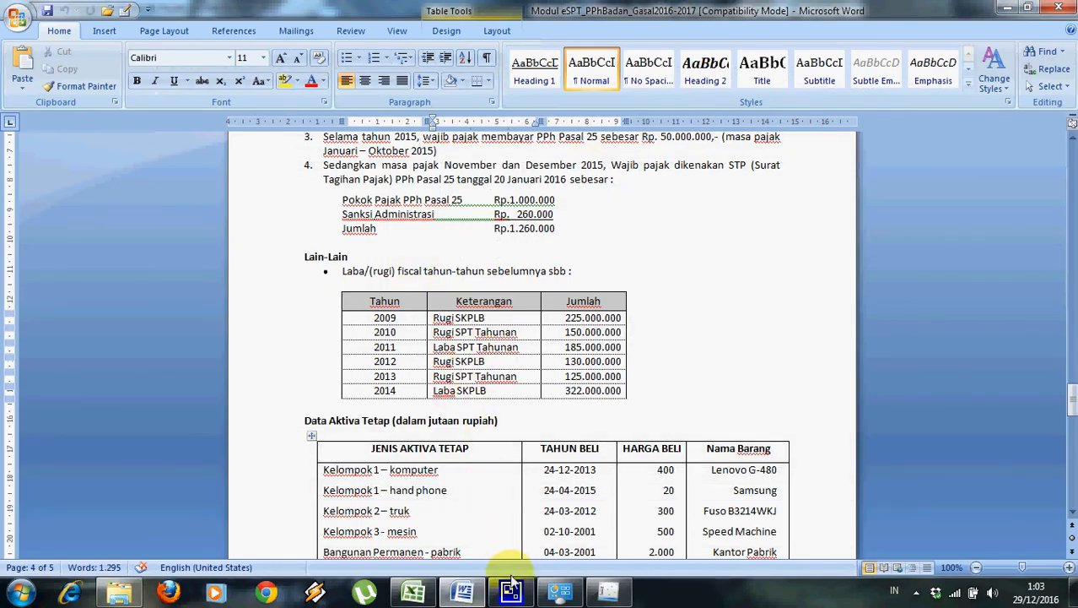
pyautogui.click(599, 593)
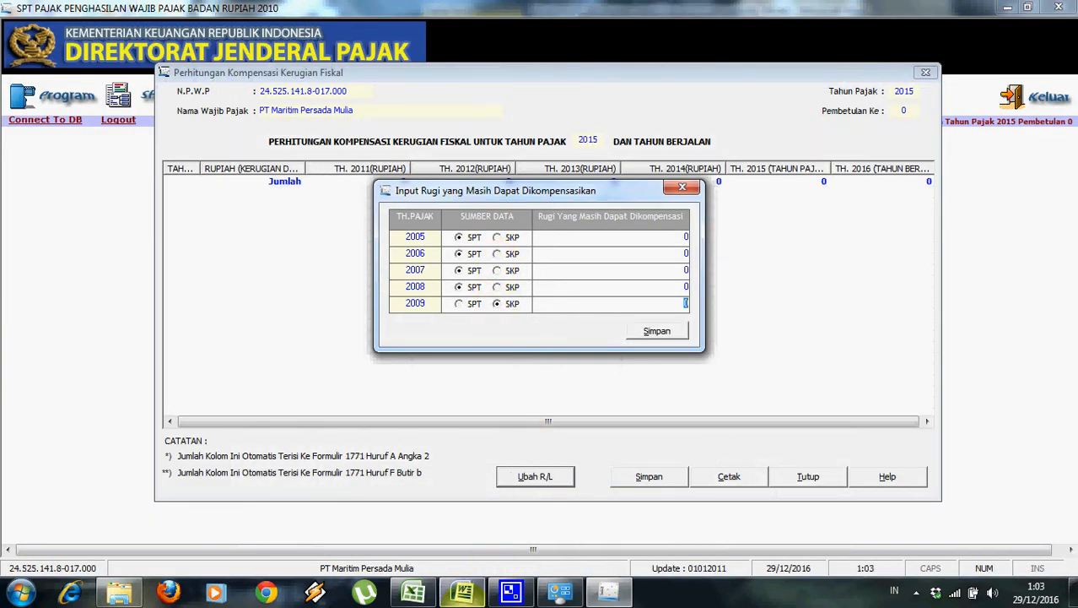
pyautogui.click(463, 593)
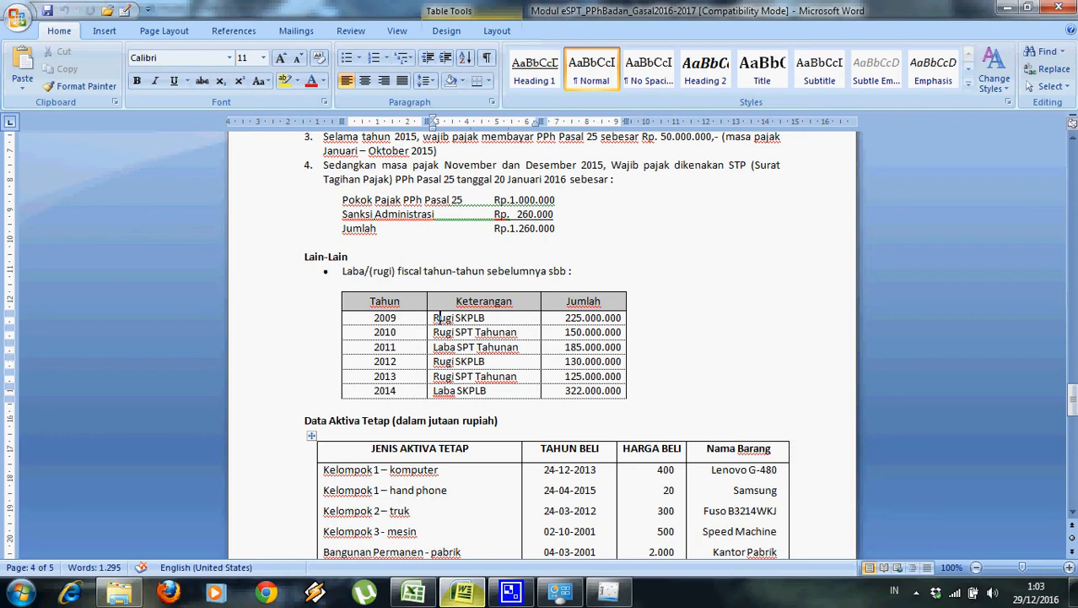
pyautogui.click(608, 595)
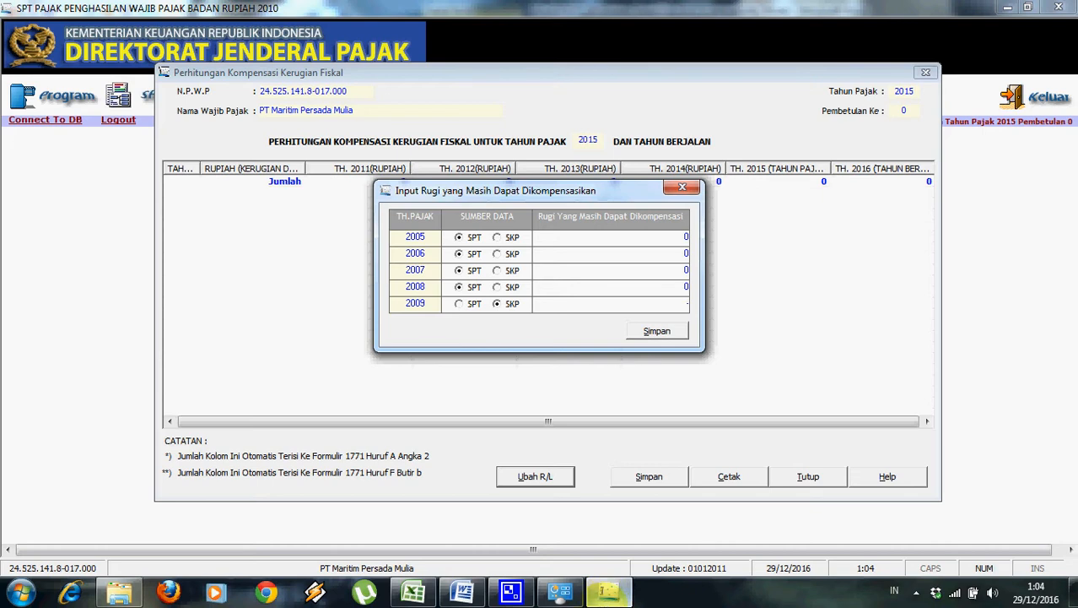
pyautogui.click(462, 594)
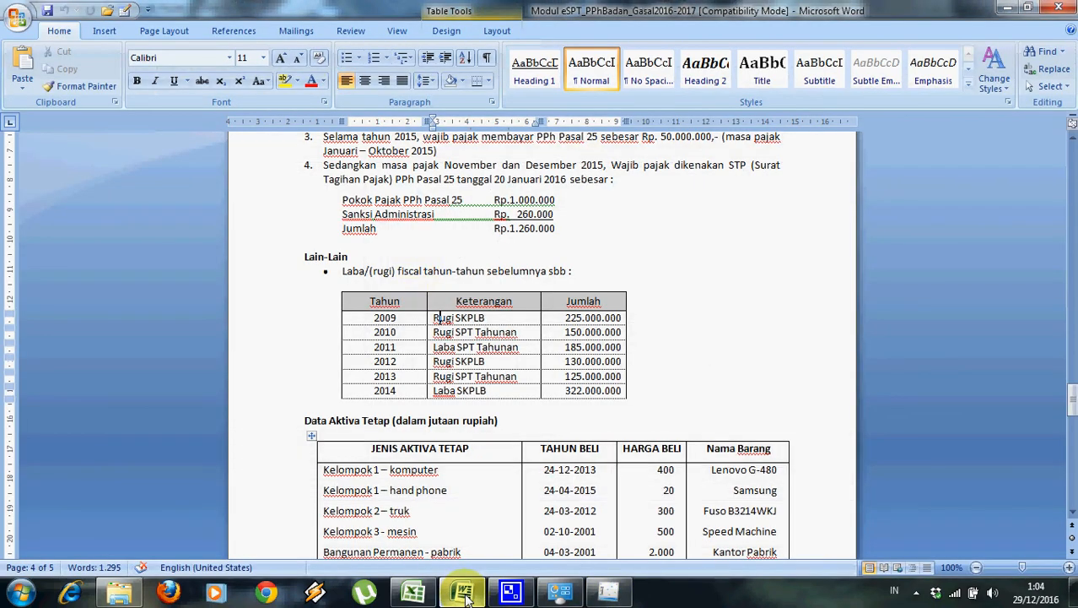
pyautogui.click(464, 594)
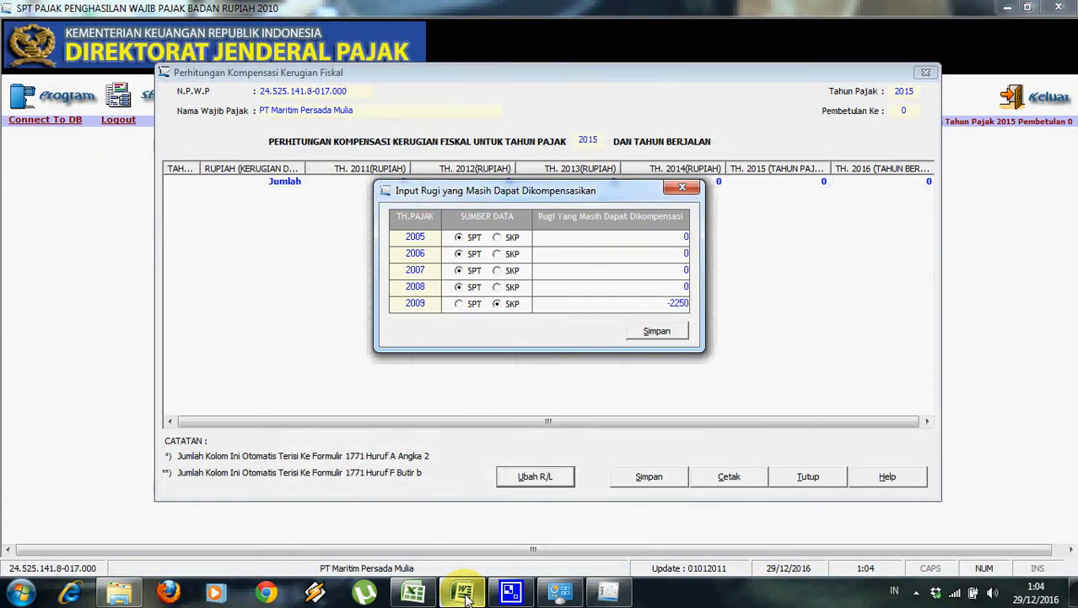
# Commit and save the 2009 loss, close the form, and open the 2010–2014 profit/loss form.
pyautogui.click(645, 289)
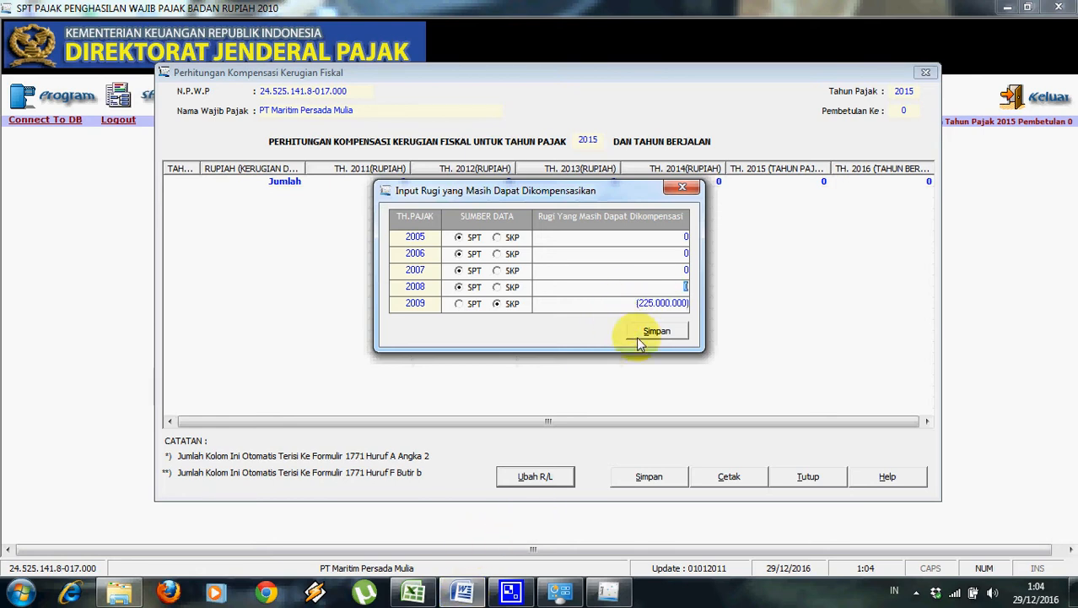
pyautogui.click(639, 334)
pyautogui.click(524, 351)
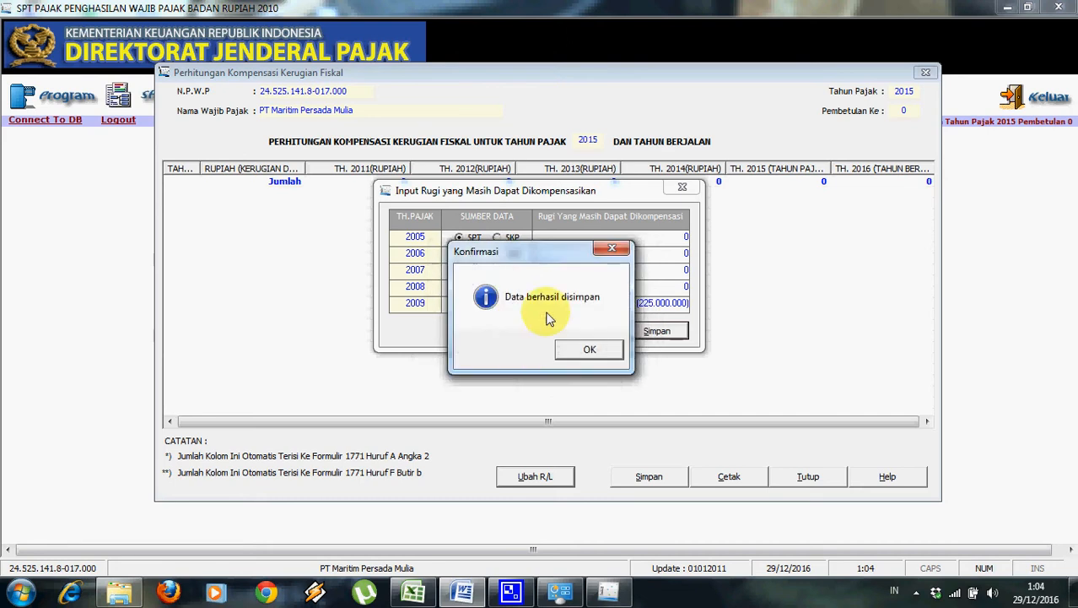
pyautogui.click(567, 355)
pyautogui.click(684, 186)
pyautogui.click(540, 478)
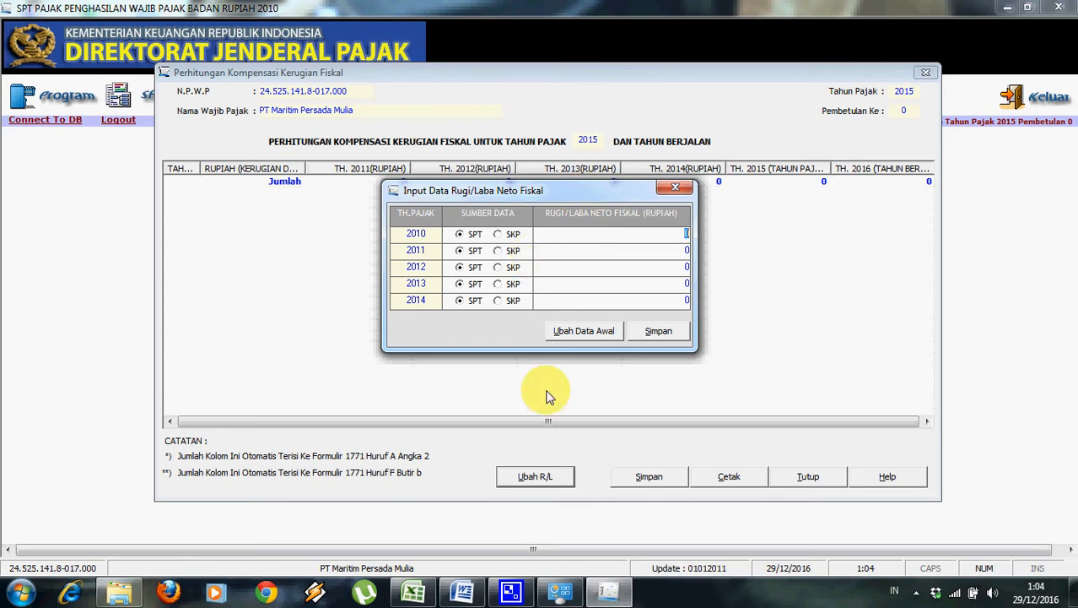
# Enter the 2010 and 2011 fiscal figures, checking them against the Word exercise.
pyautogui.click(464, 593)
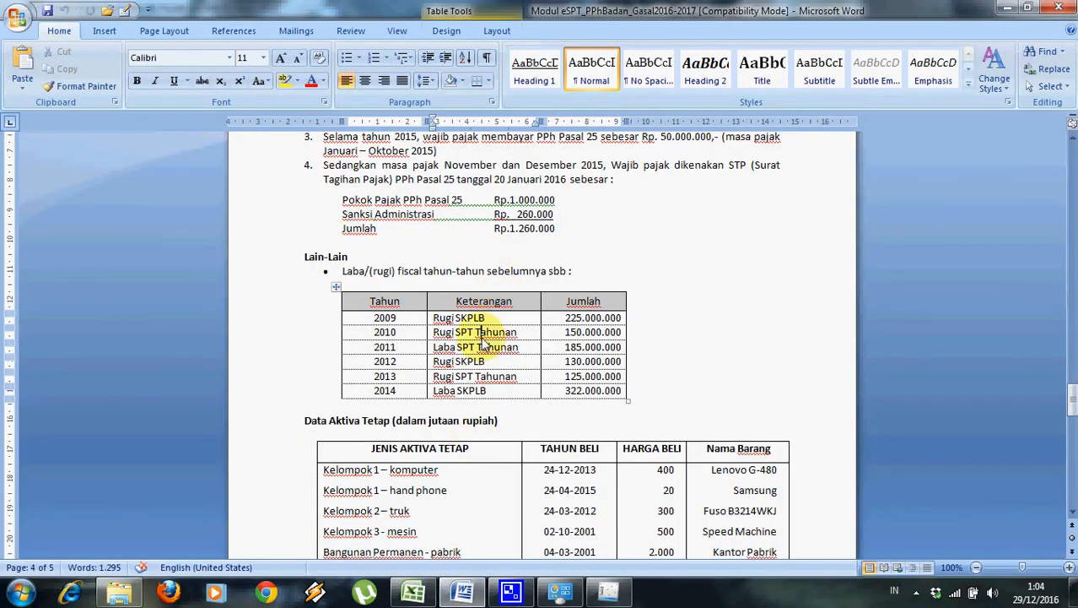
pyautogui.click(606, 593)
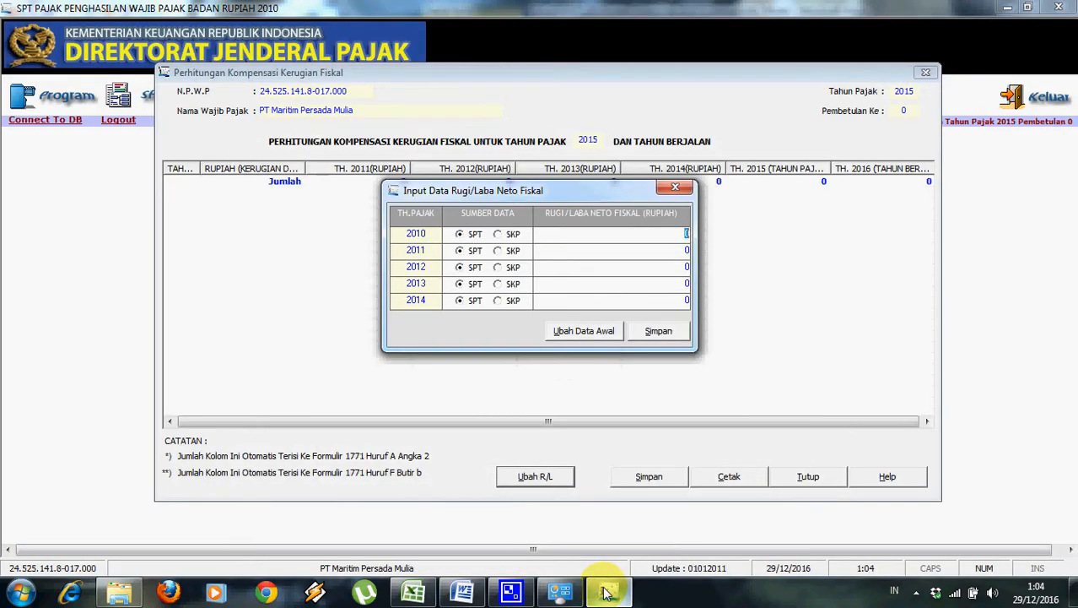
pyautogui.click(684, 250)
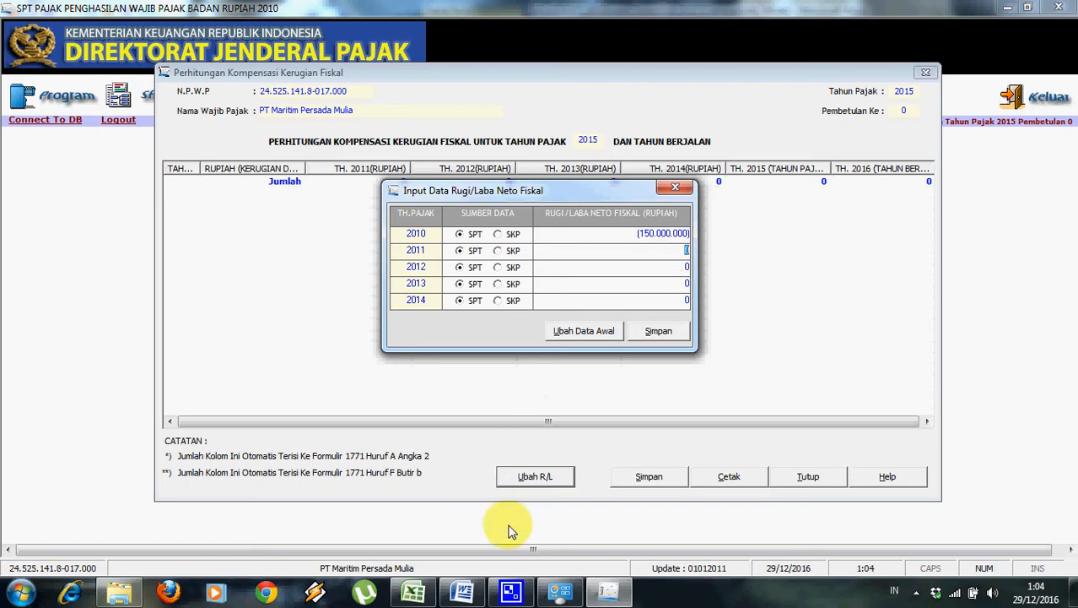
pyautogui.click(461, 594)
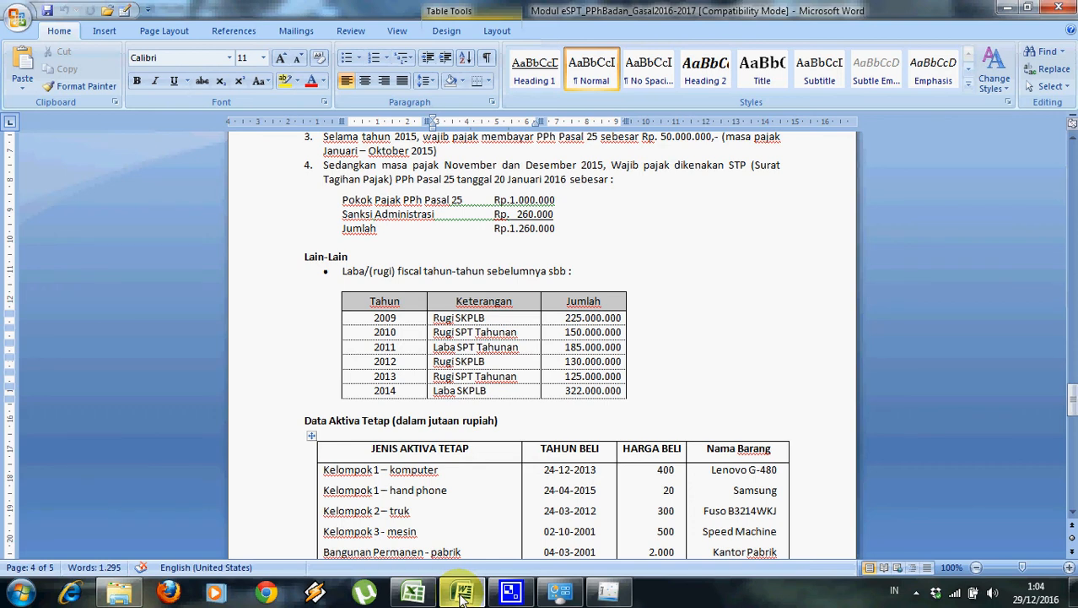
pyautogui.click(462, 594)
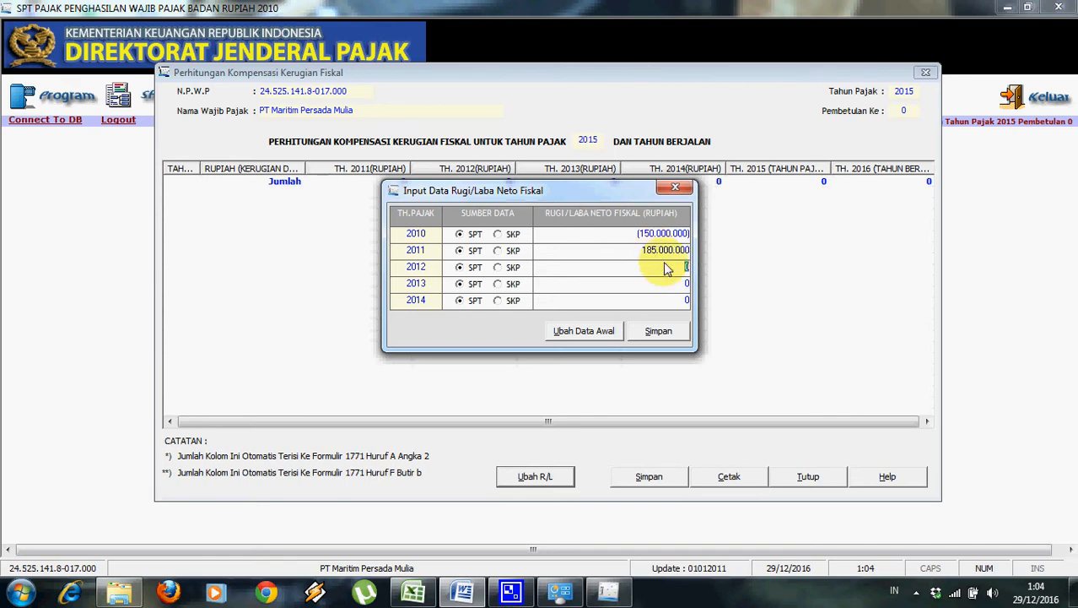
pyautogui.click(456, 594)
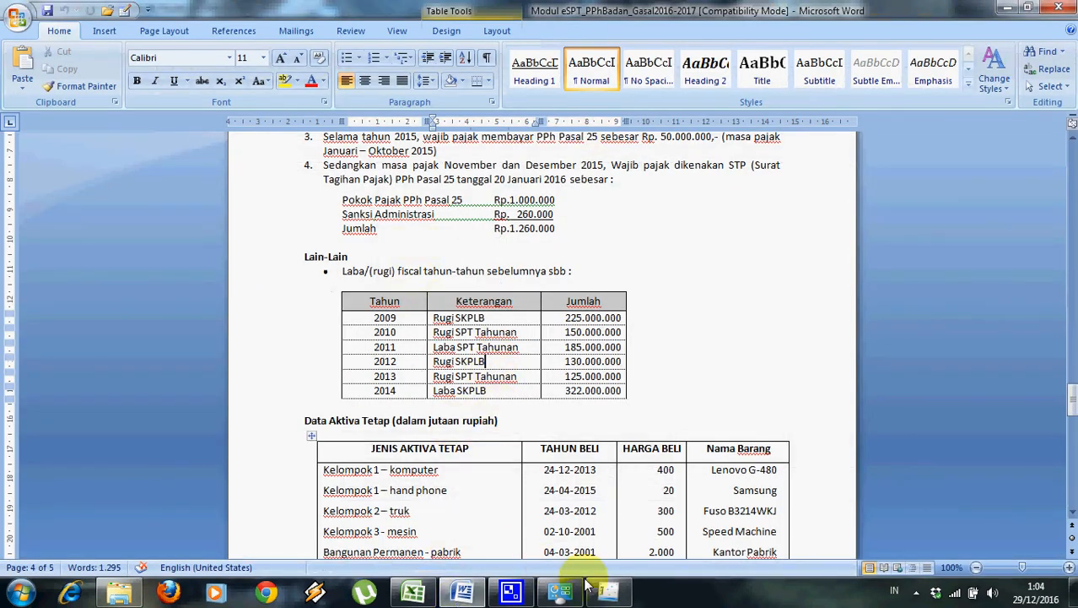
pyautogui.click(614, 595)
# Mark 2012 as sourced from SKP and enter its loss amount.
pyautogui.click(498, 267)
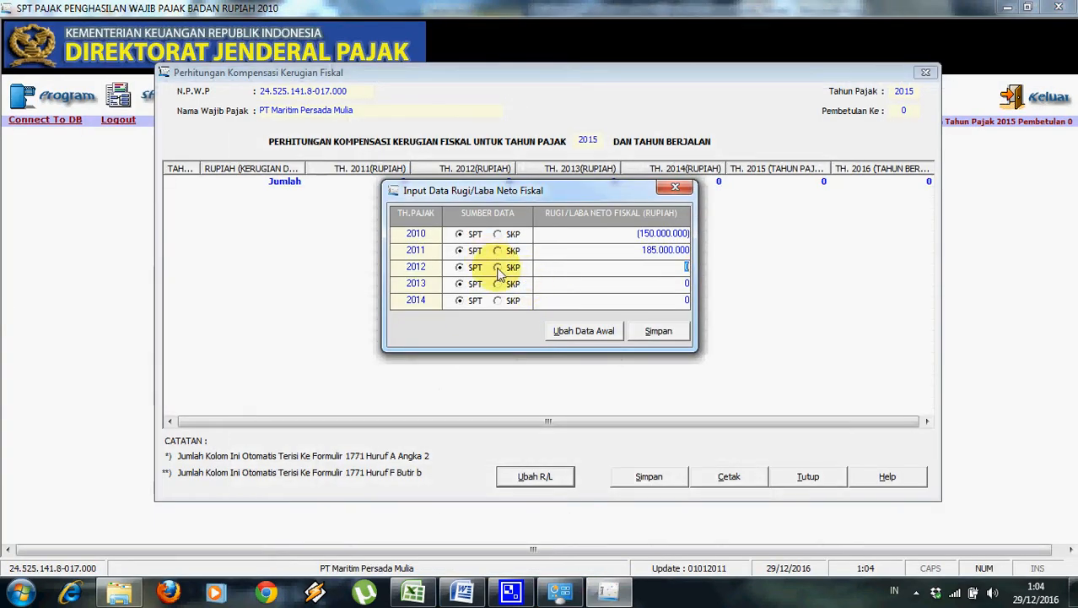
pyautogui.click(477, 596)
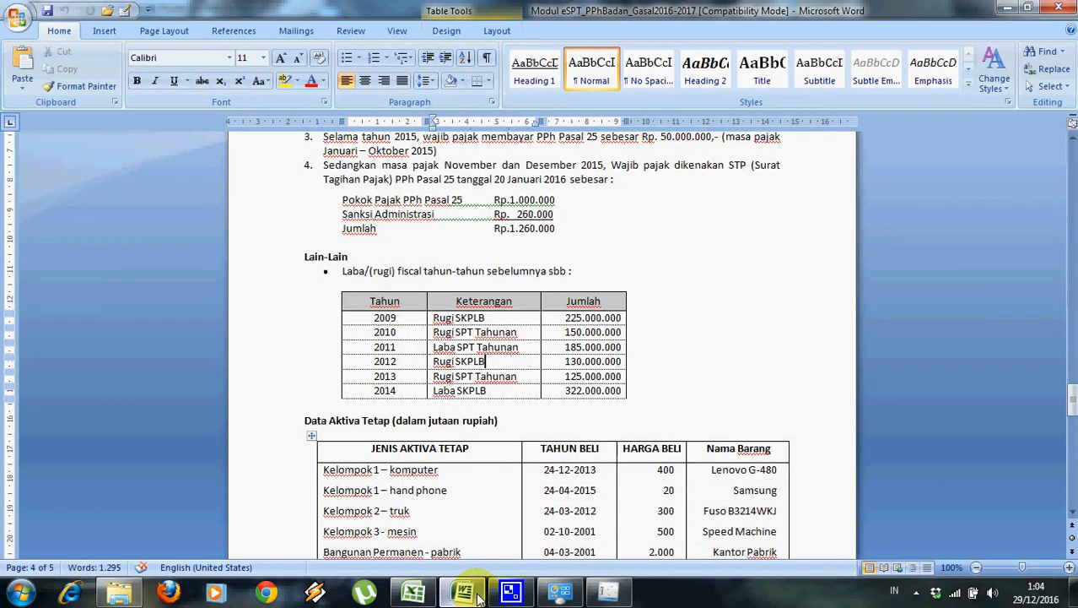
pyautogui.click(609, 593)
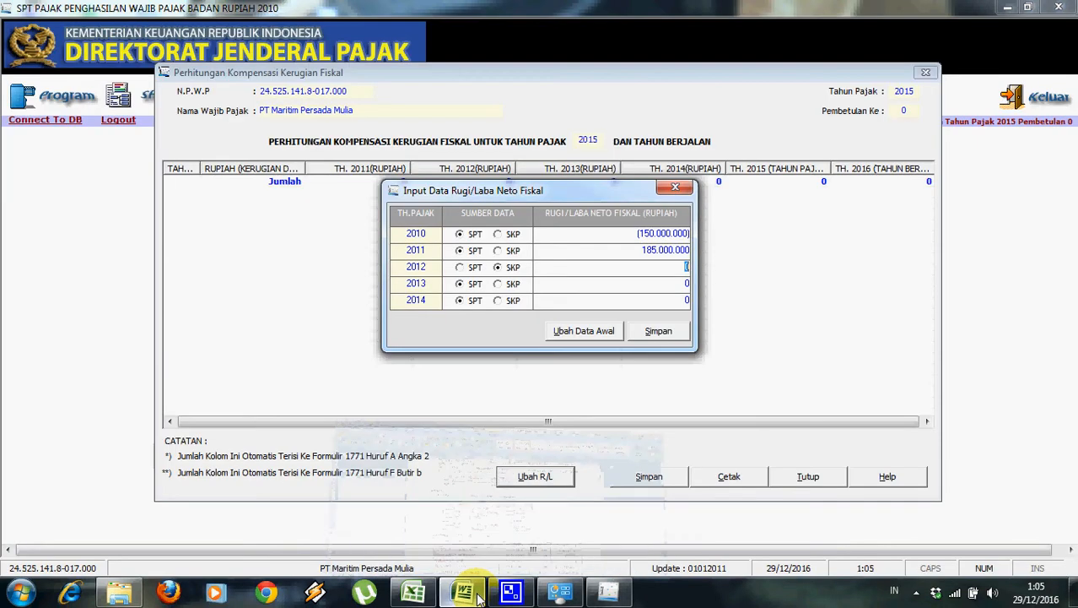
pyautogui.write('-13000000')
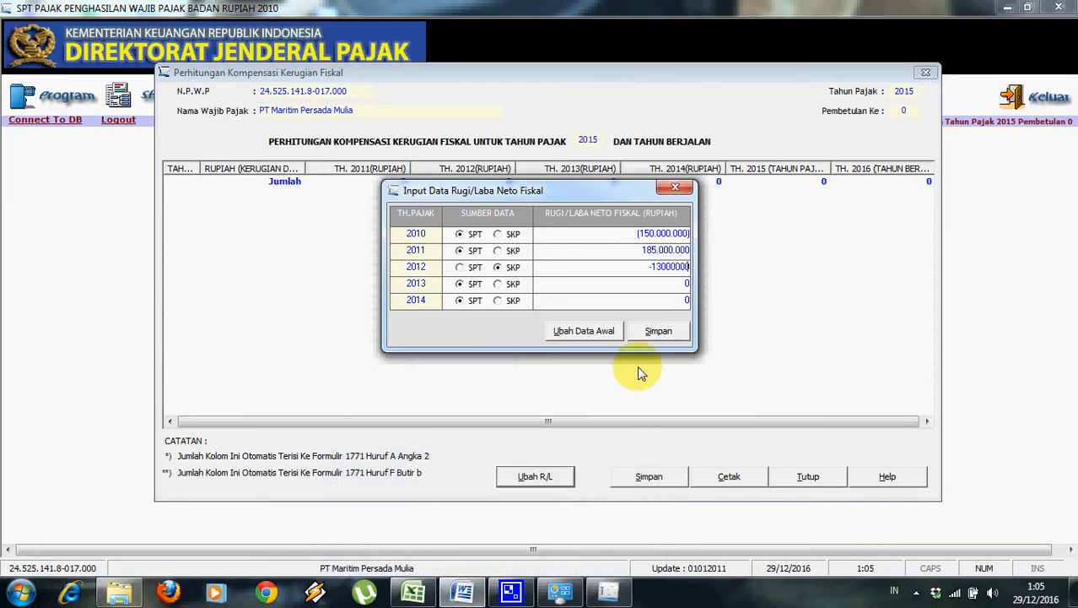
pyautogui.click(668, 284)
pyautogui.click(678, 267)
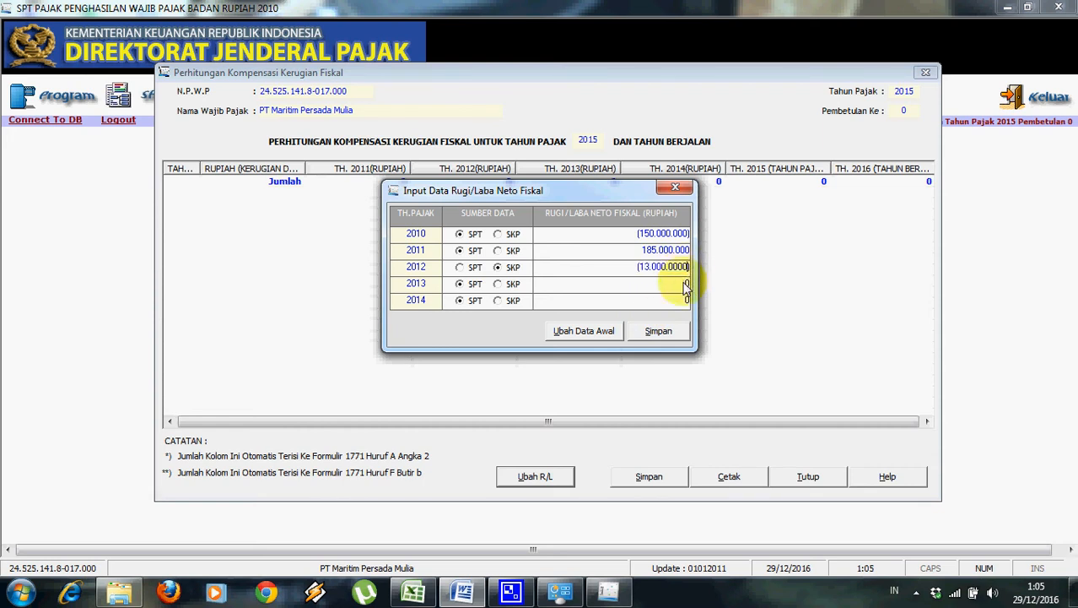
# Enter a 2013 loss of -125000000.
pyautogui.click(462, 592)
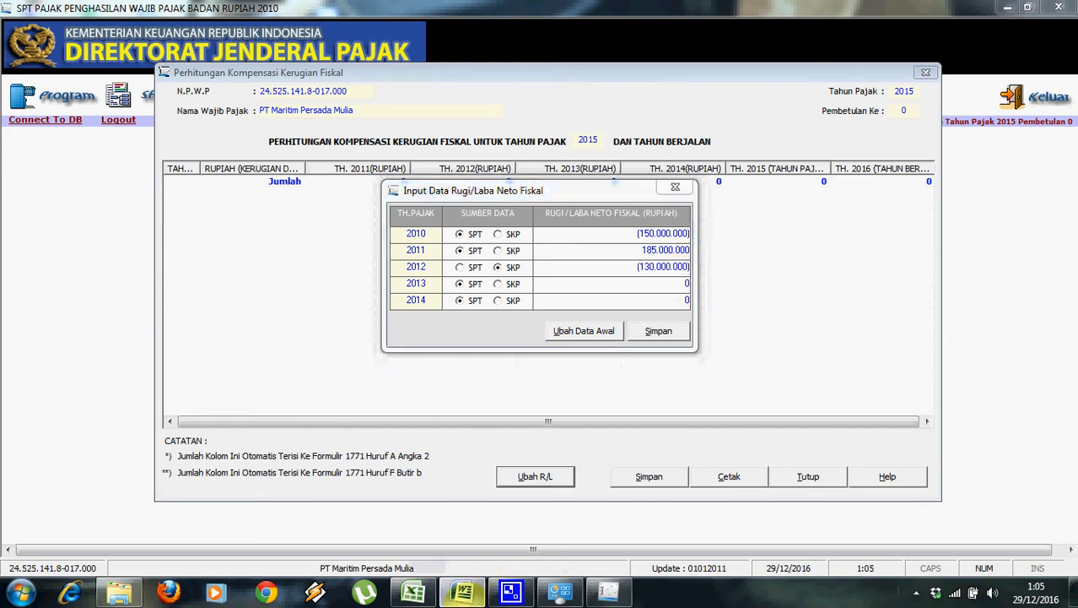
pyautogui.click(463, 592)
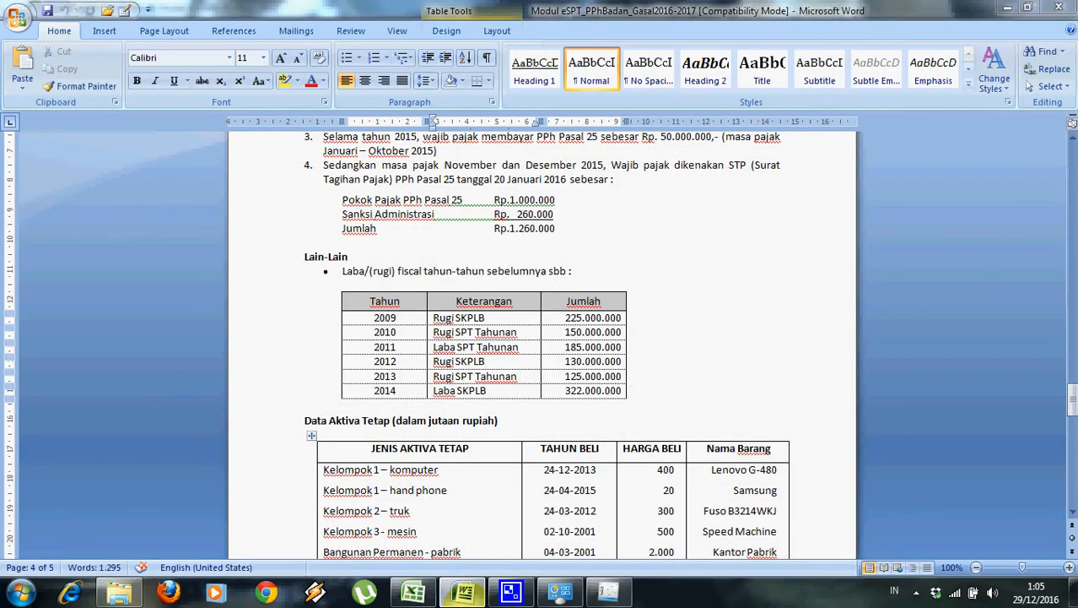
pyautogui.click(463, 592)
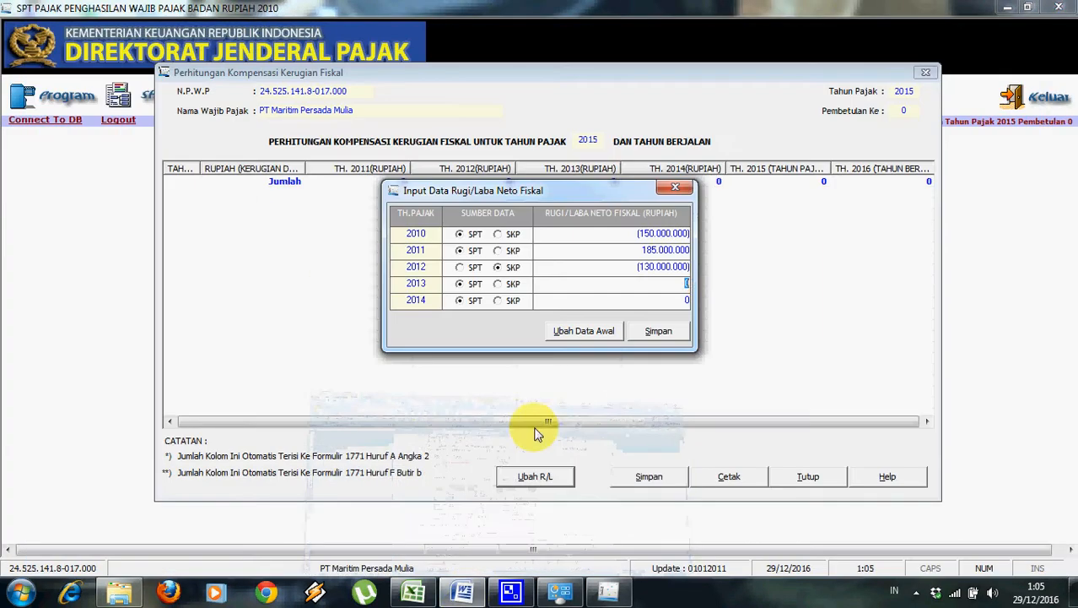
pyautogui.write('-125000000')
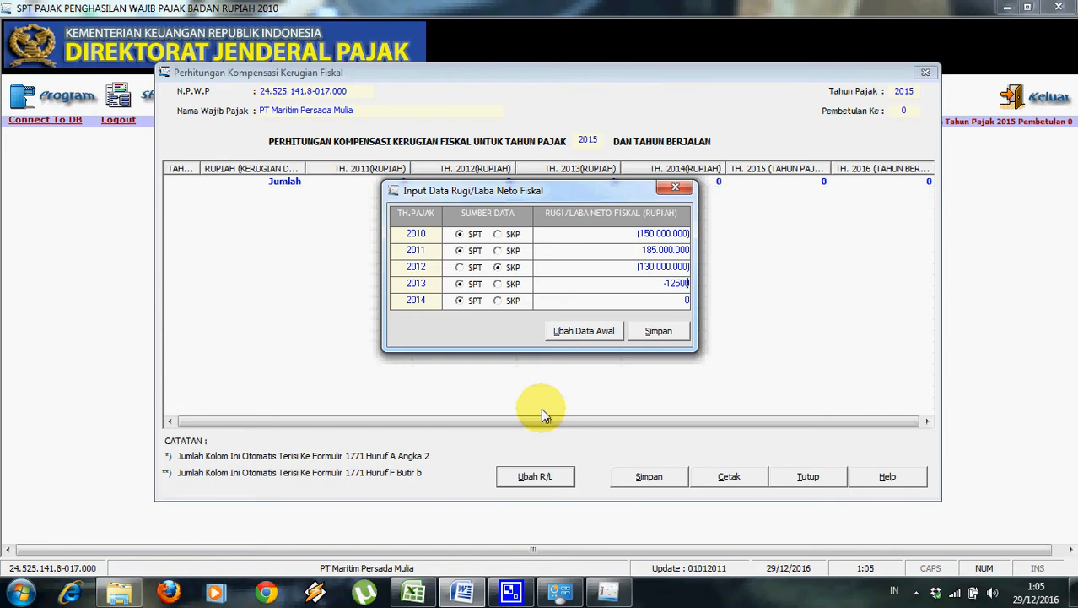
pyautogui.press('Return')
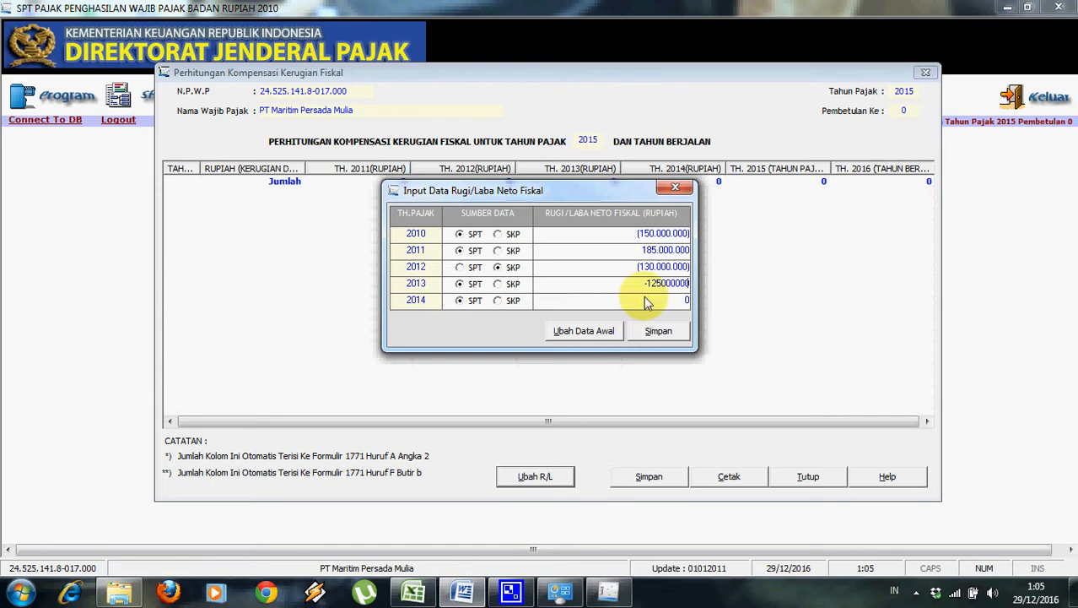
# Record 2014 as an SKP profit of 322.000.000, save the figures and close the dialog.
pyautogui.click(464, 592)
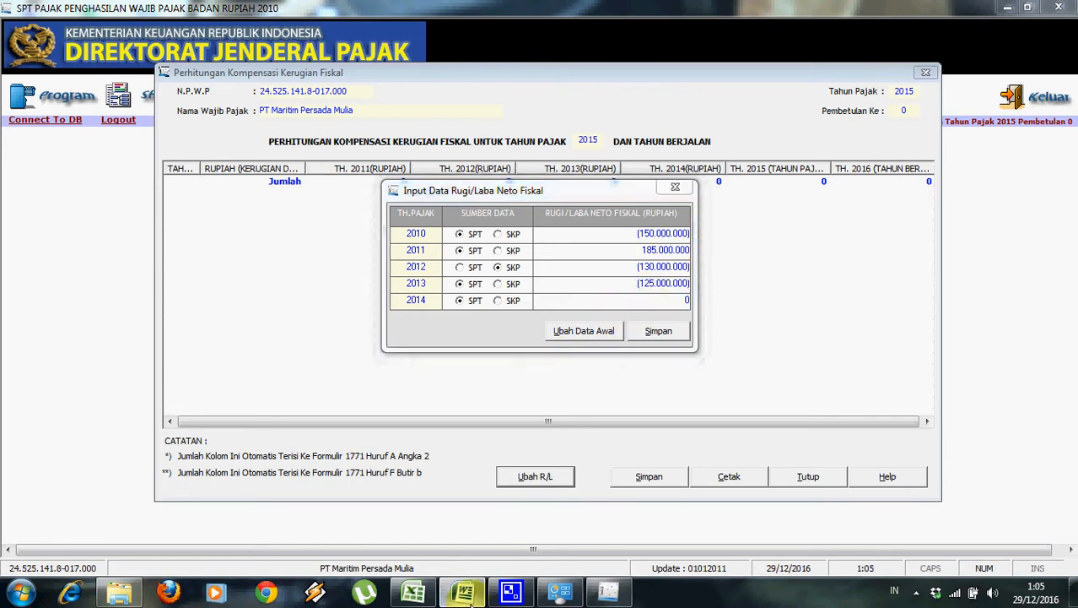
pyautogui.click(511, 591)
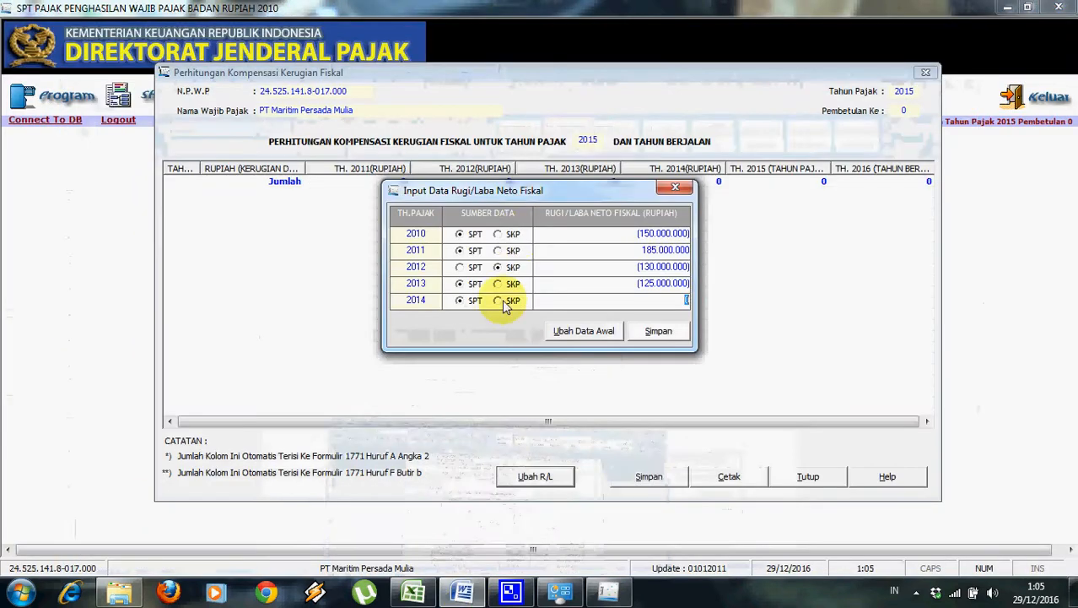
pyautogui.click(511, 302)
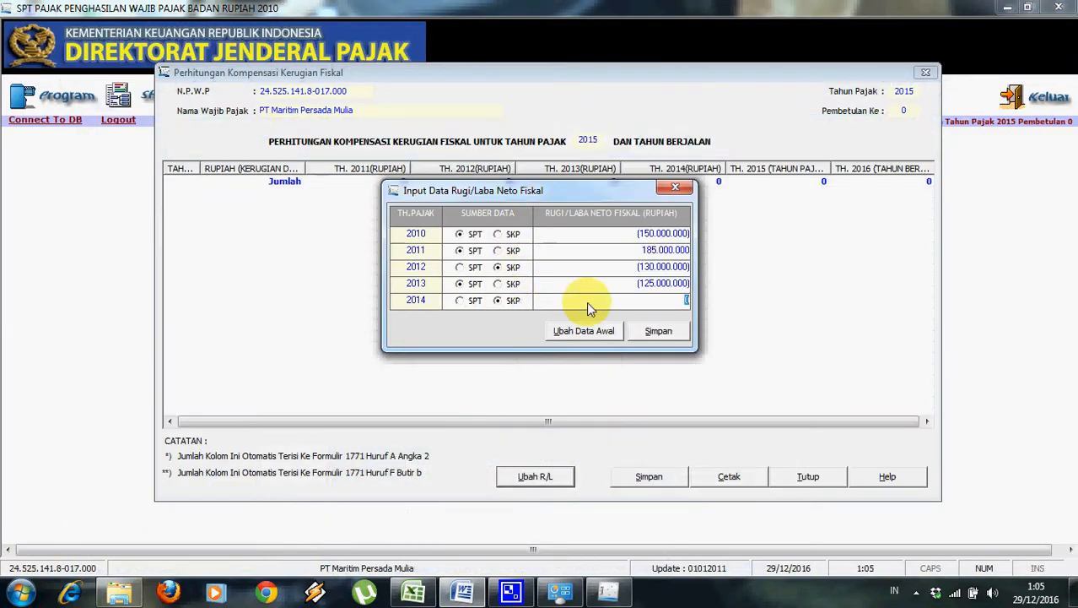
pyautogui.click(475, 598)
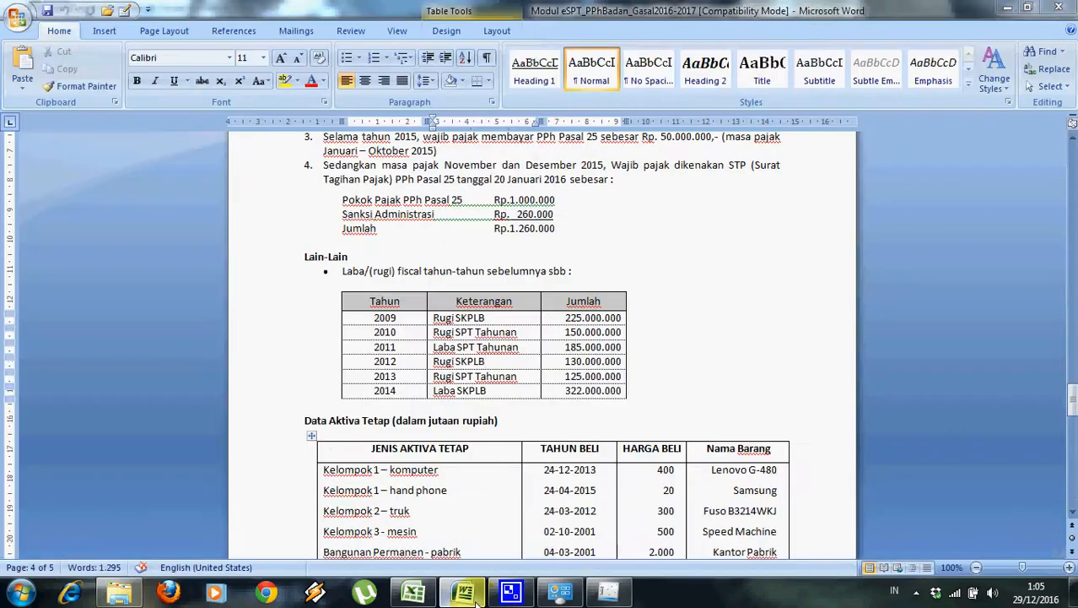
pyautogui.click(510, 591)
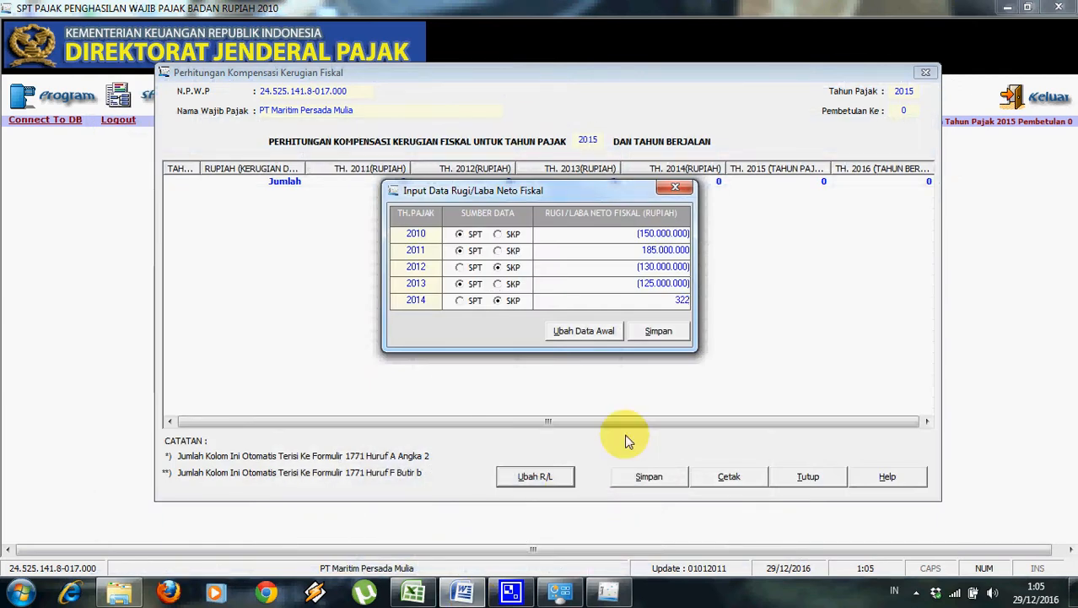
pyautogui.click(681, 287)
pyautogui.click(654, 332)
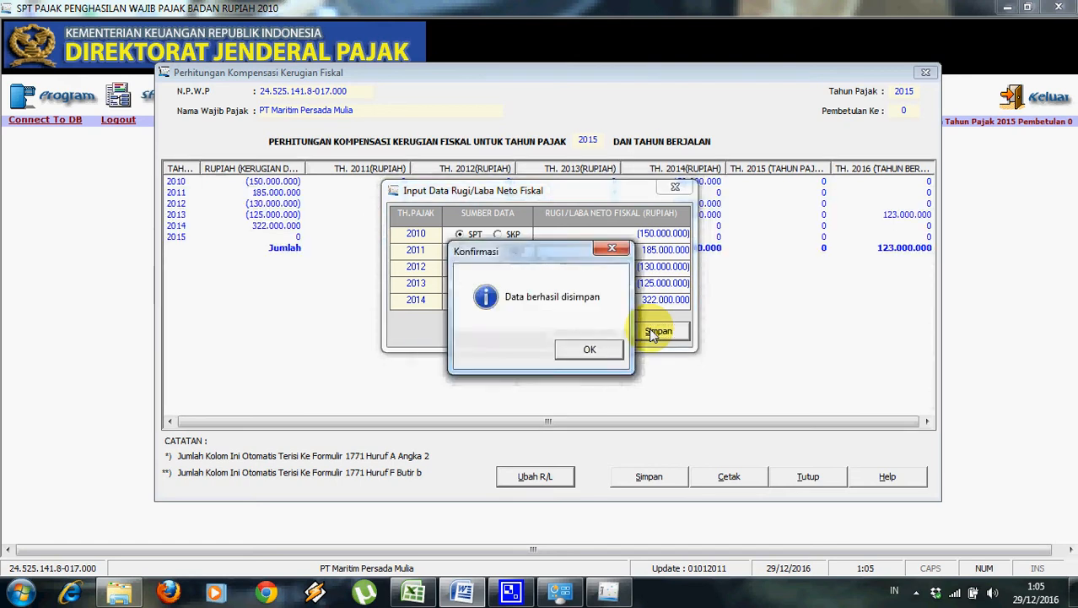
pyautogui.click(613, 351)
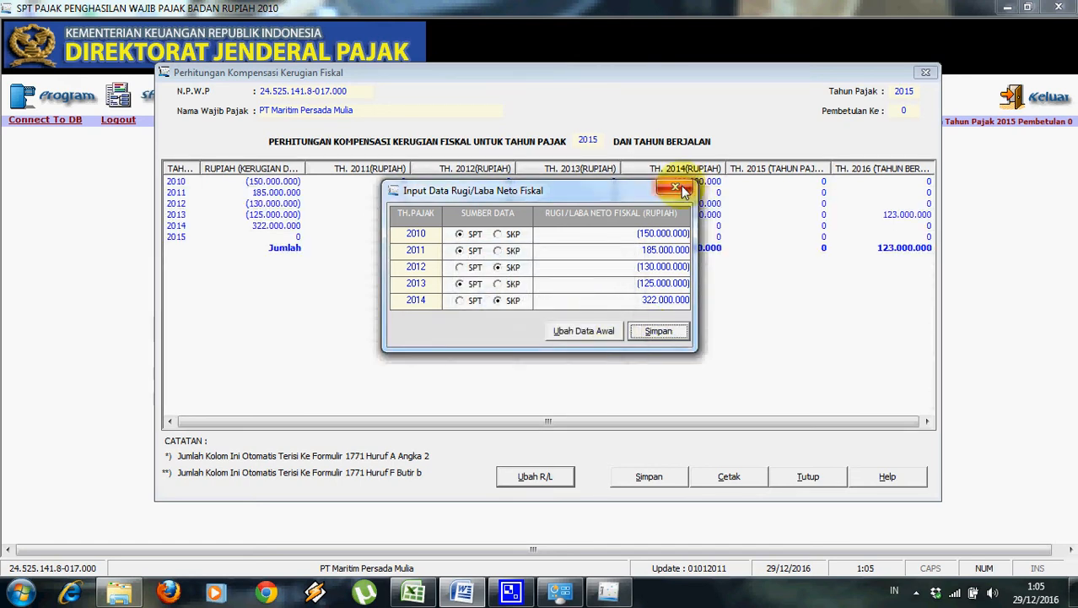
pyautogui.click(685, 187)
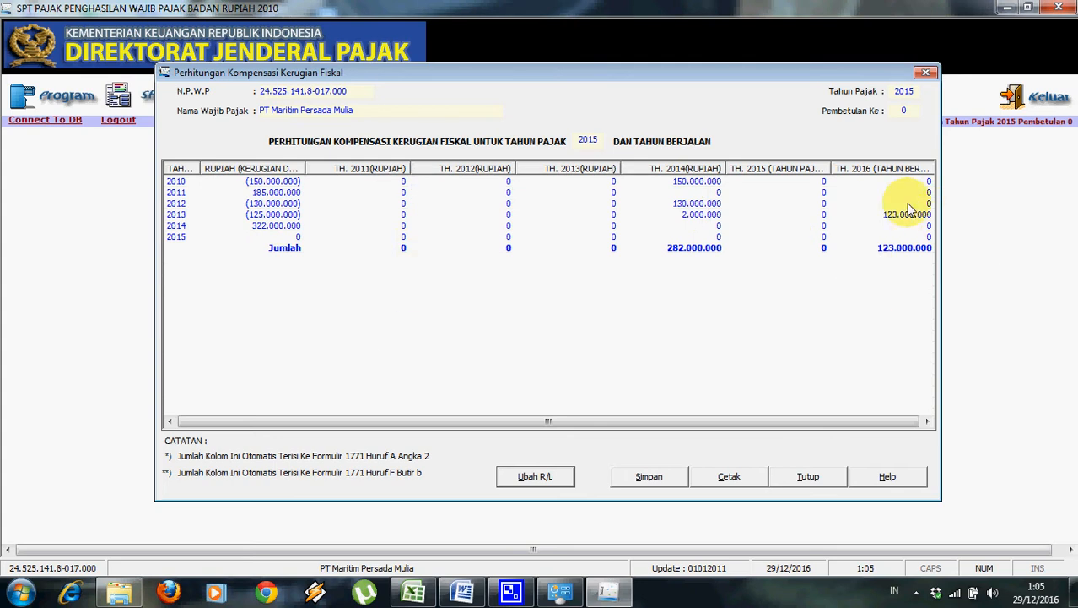
# Save the loss compensation on closing, then open Lampiran Khusus > Daftar Penyusutan dan Amortisasi Fiskal.
pyautogui.click(793, 479)
pyautogui.click(541, 352)
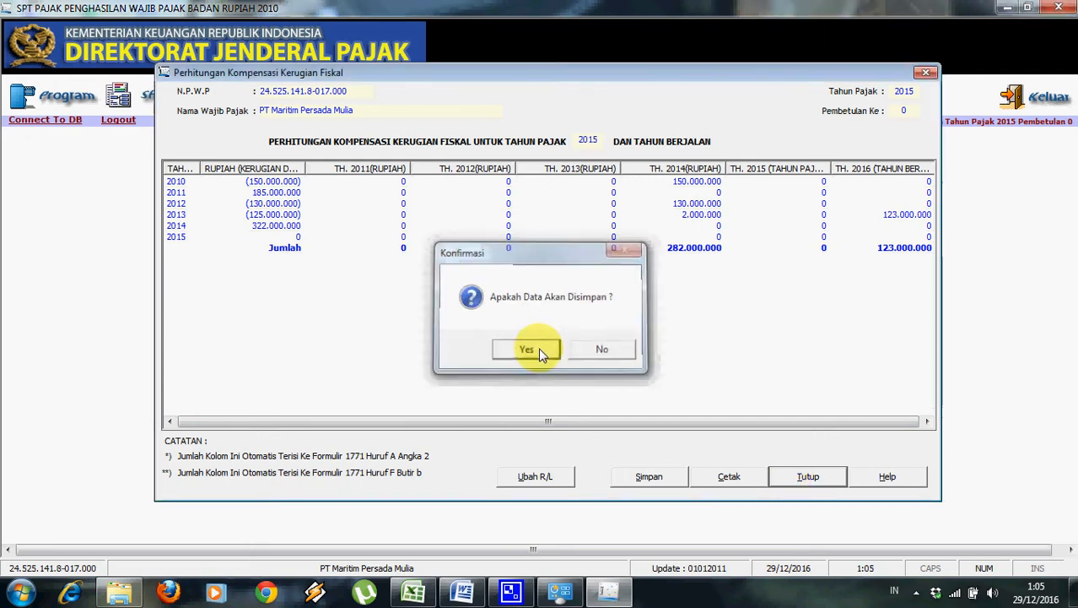
pyautogui.click(583, 355)
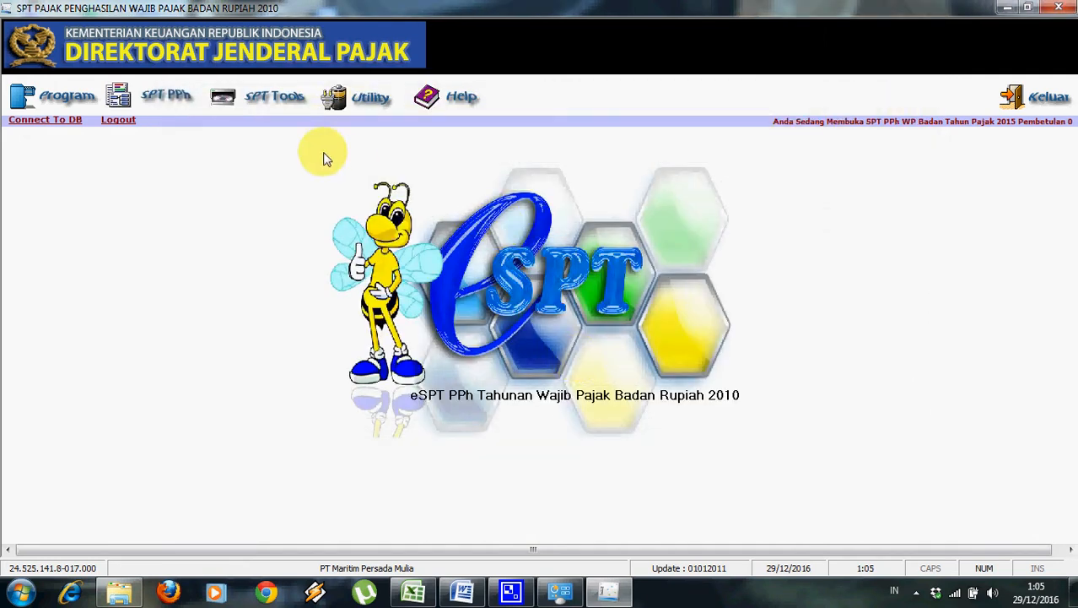
pyautogui.click(169, 93)
pyautogui.moveTo(173, 125)
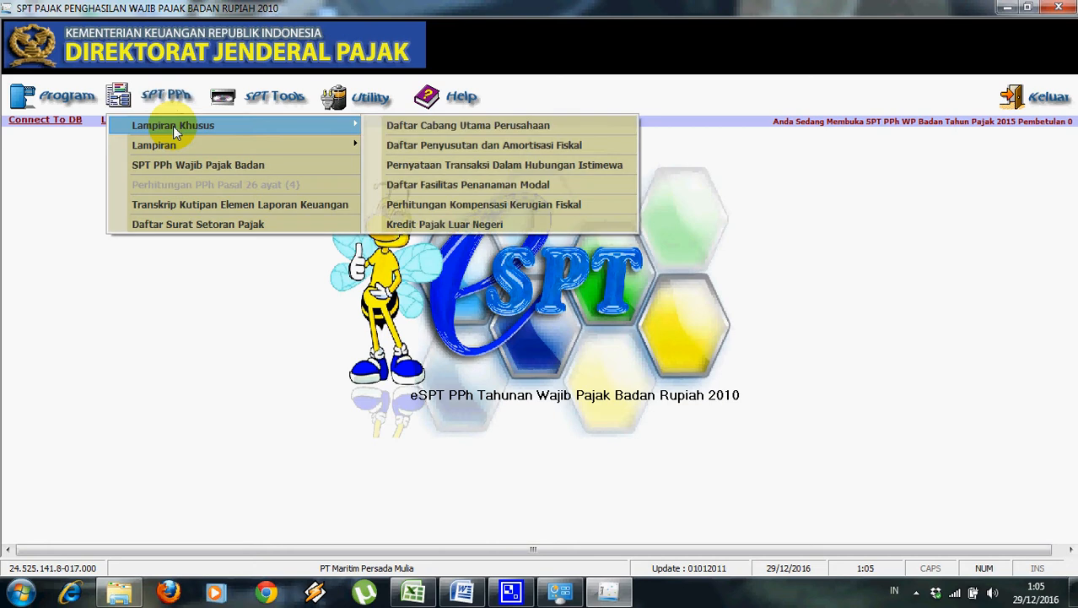
pyautogui.click(406, 146)
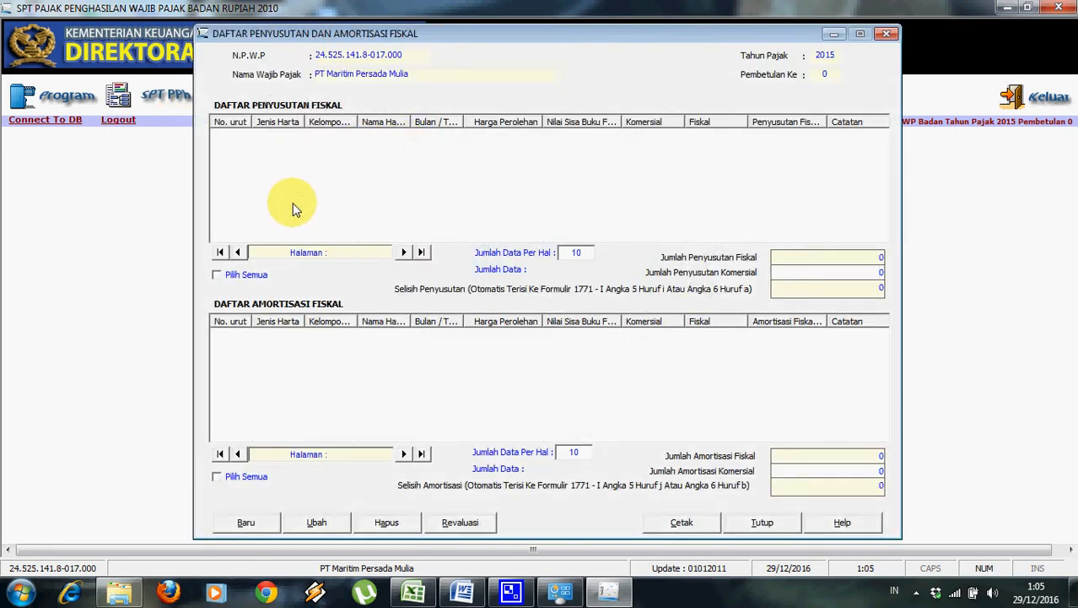
# Start a new depreciation entry set to Harta Berwujud, Kelompok 1, Semua jenis usaha.
pyautogui.click(463, 593)
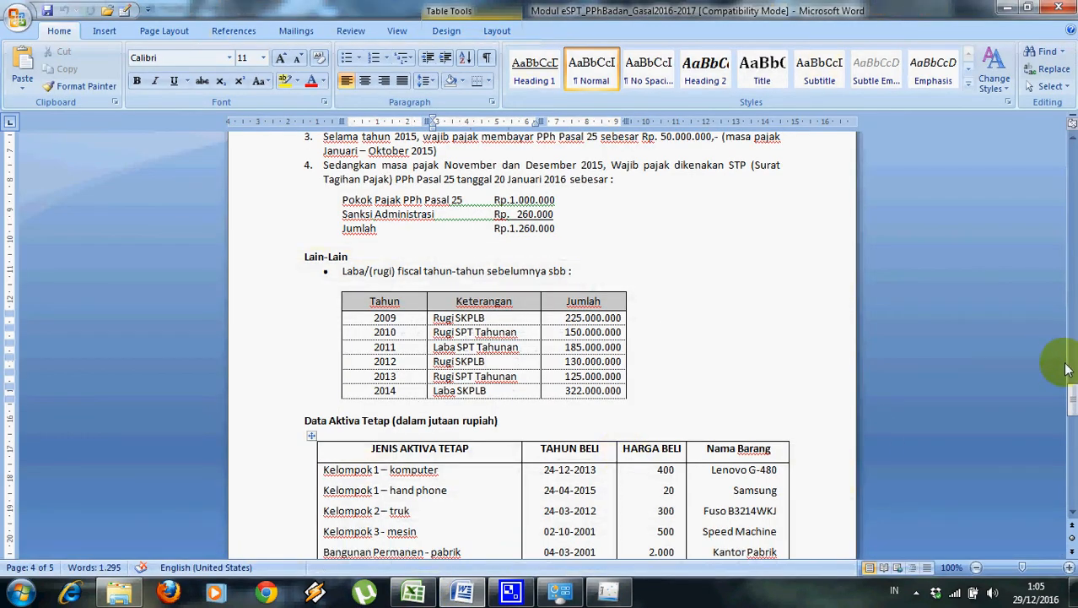
pyautogui.moveTo(1065, 386); pyautogui.dragTo(1066, 397)
pyautogui.click(463, 593)
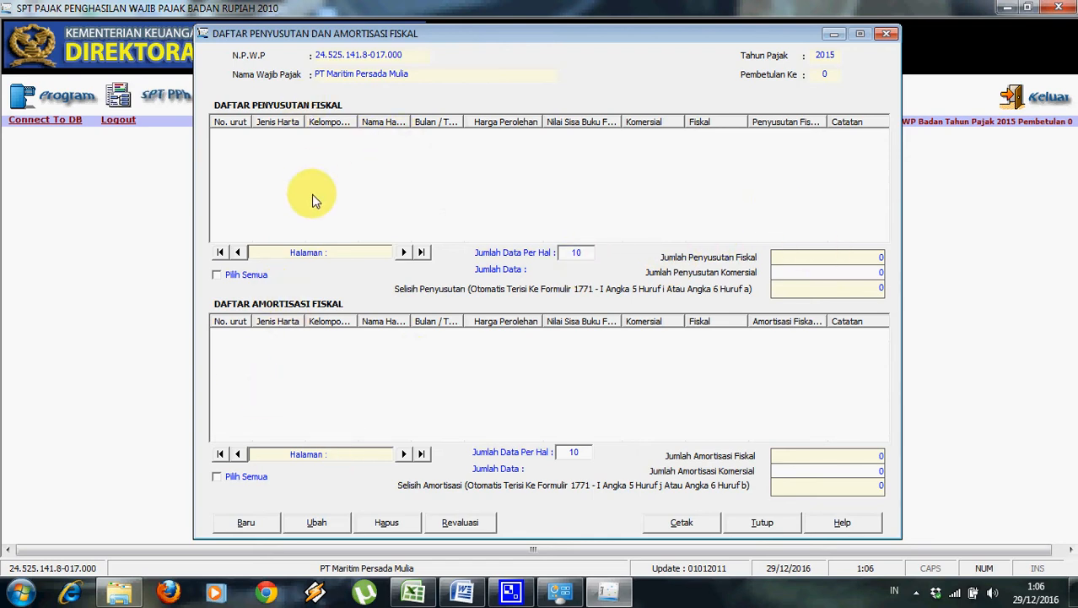
pyautogui.click(245, 524)
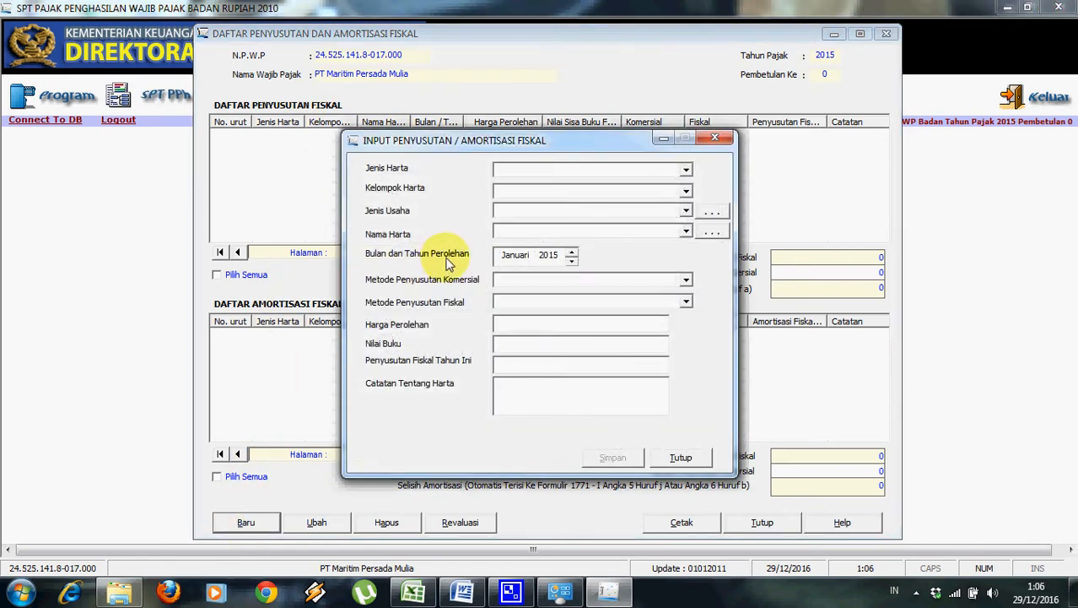
pyautogui.click(688, 172)
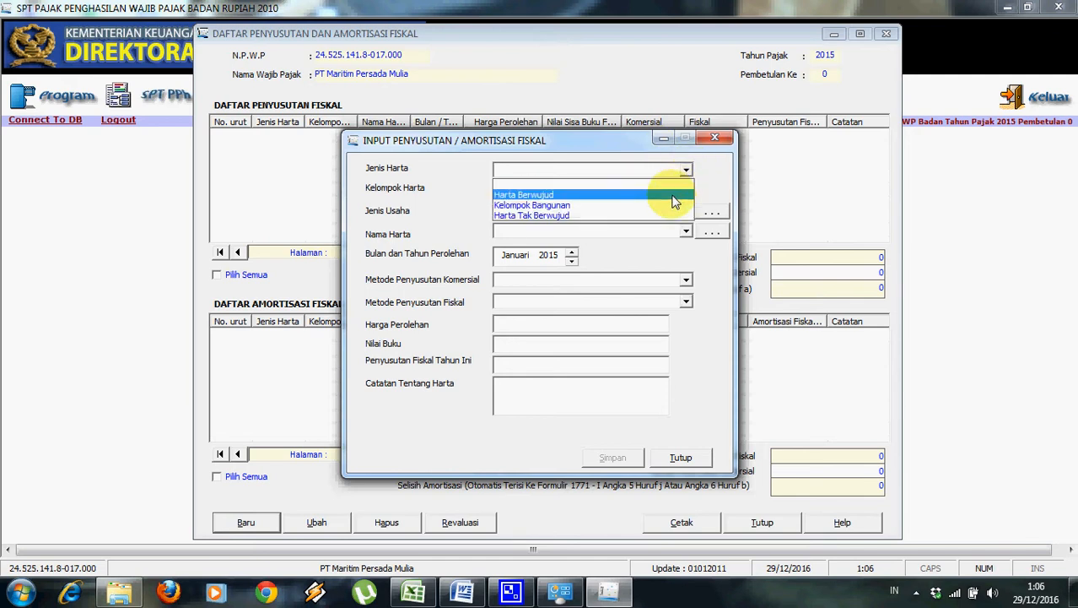
pyautogui.click(691, 193)
pyautogui.click(688, 193)
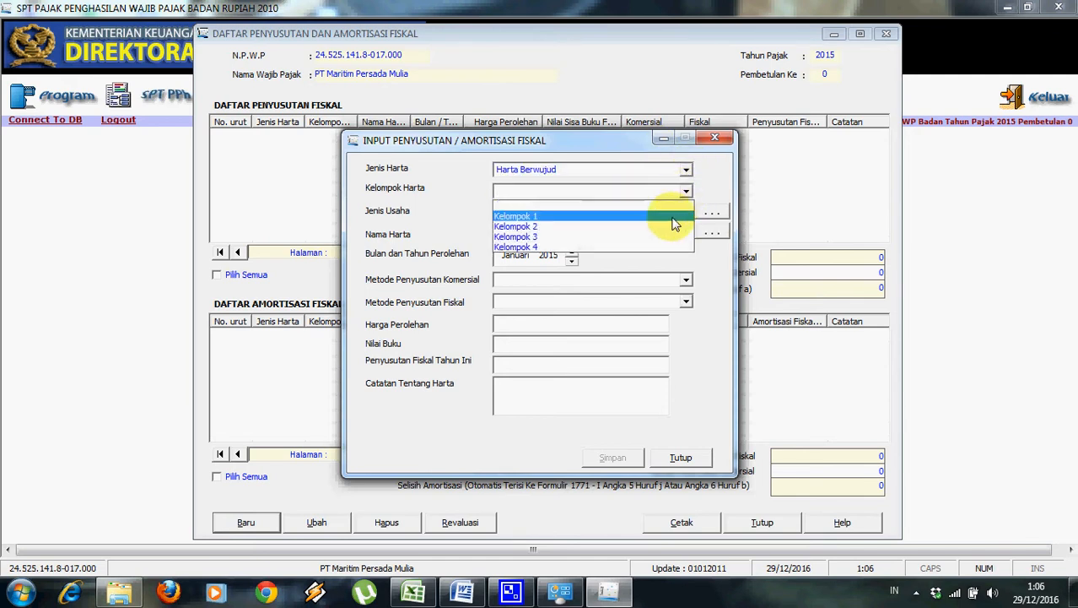
pyautogui.click(591, 213)
pyautogui.click(461, 591)
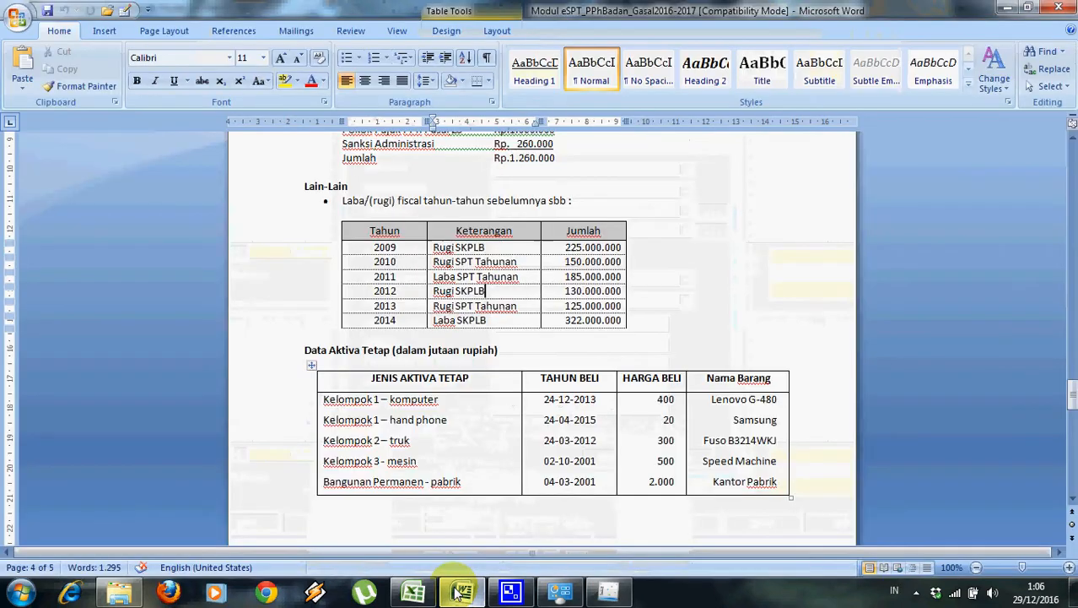
pyautogui.click(458, 591)
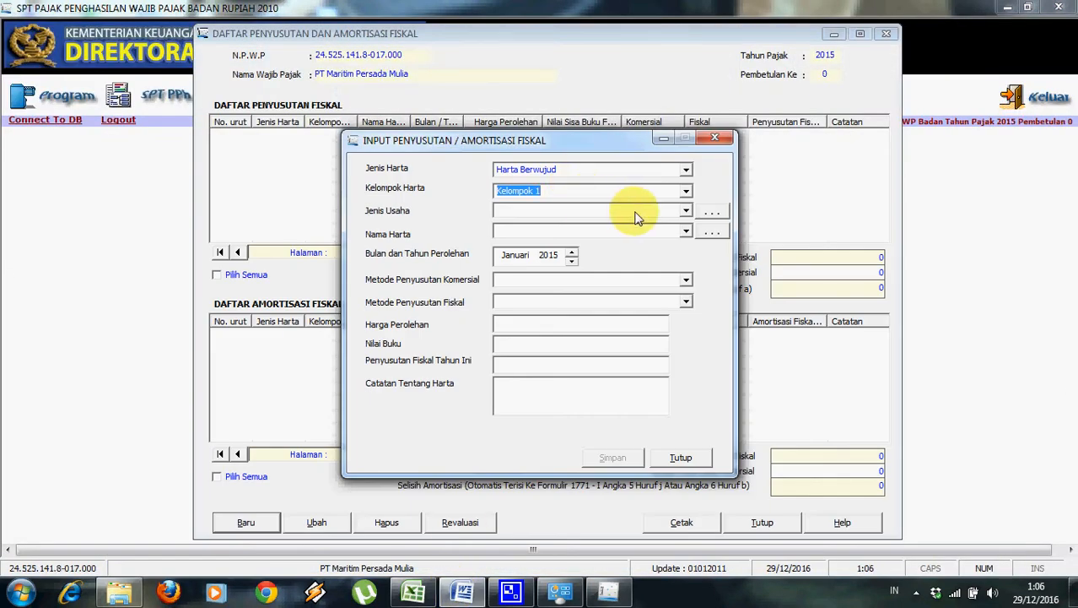
pyautogui.click(688, 211)
pyautogui.click(684, 232)
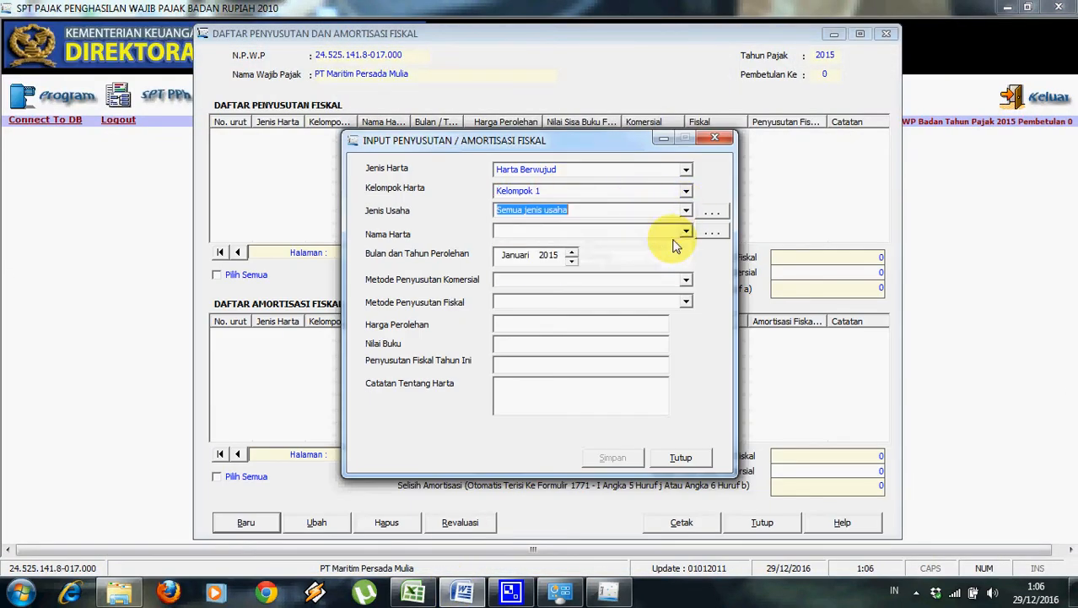
# Add Komputer as a new asset name in the Nama Harta reference list.
pyautogui.click(687, 233)
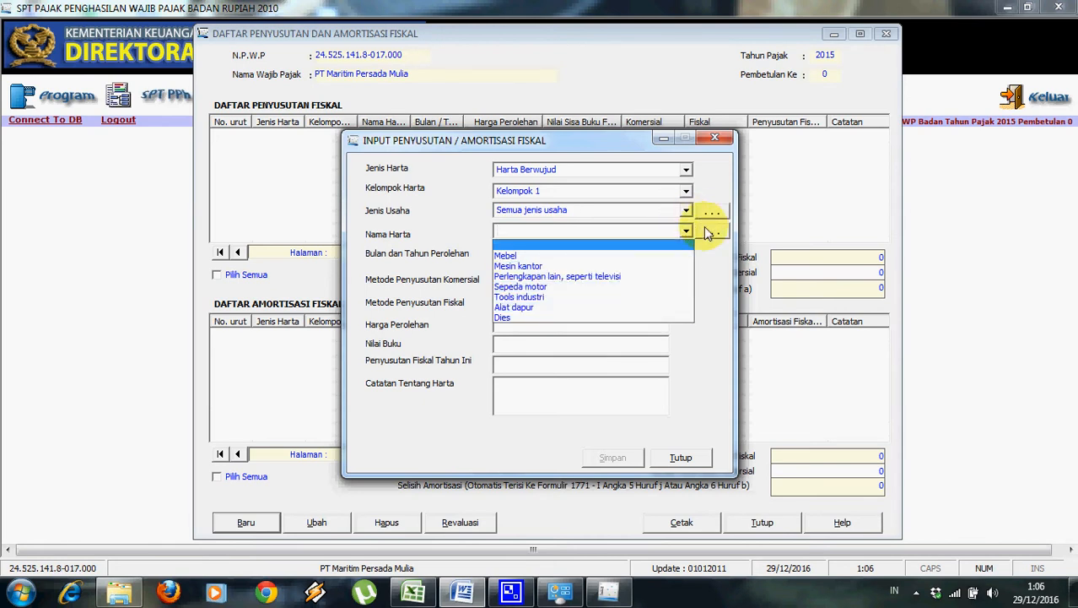
pyautogui.click(700, 227)
pyautogui.click(710, 232)
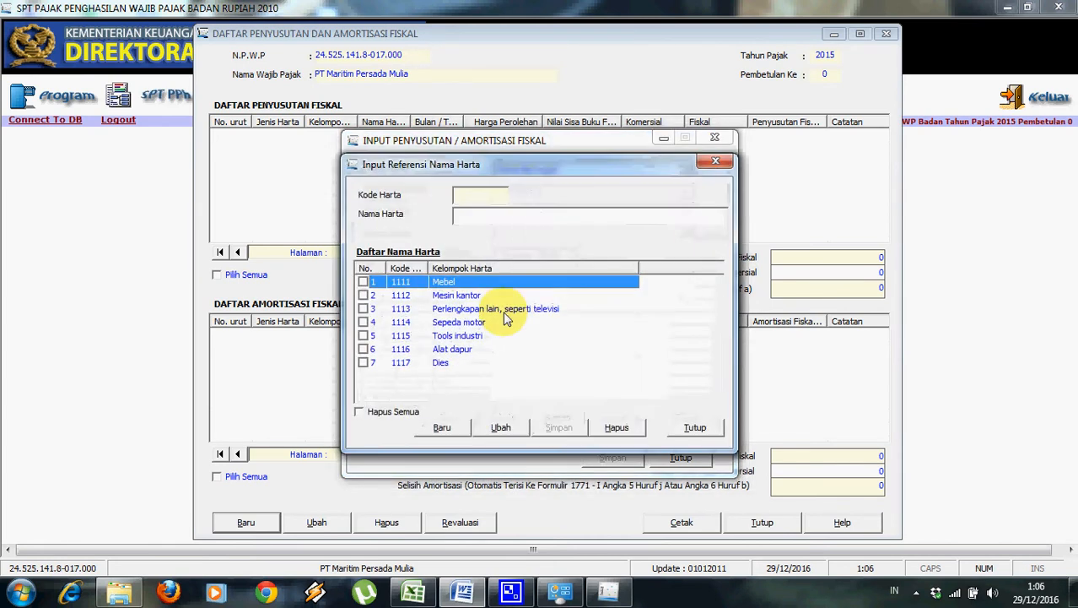
pyautogui.click(449, 428)
pyautogui.write('Komputer')
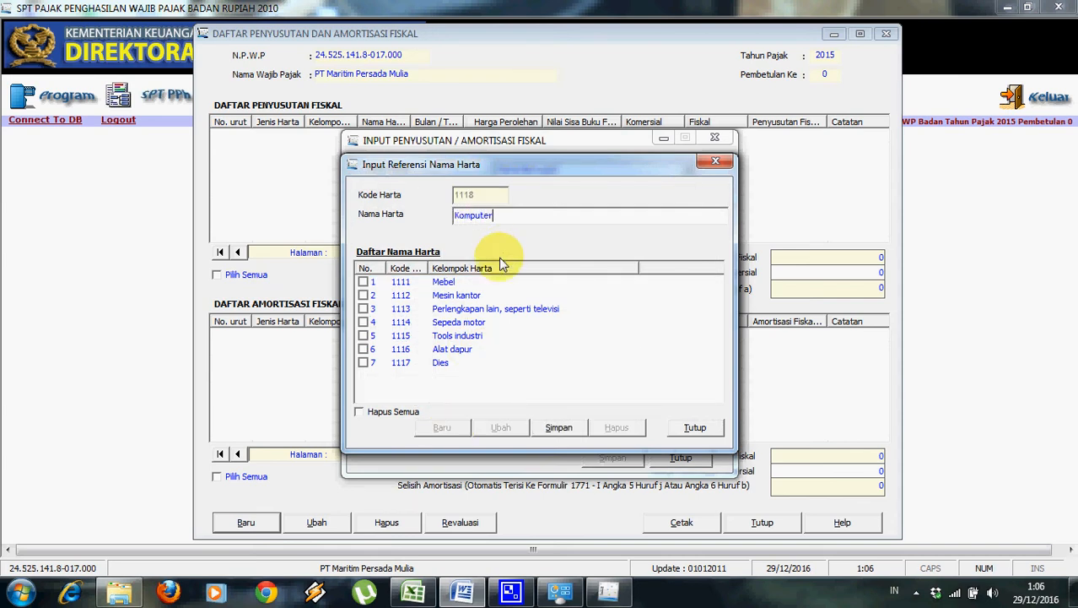
pyautogui.click(559, 427)
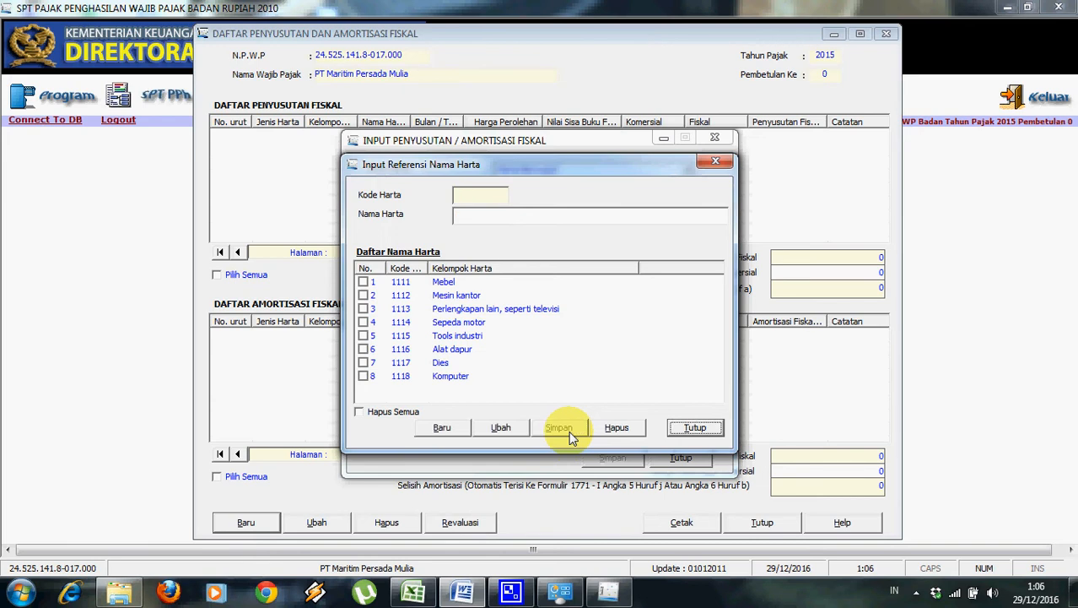
pyautogui.click(684, 429)
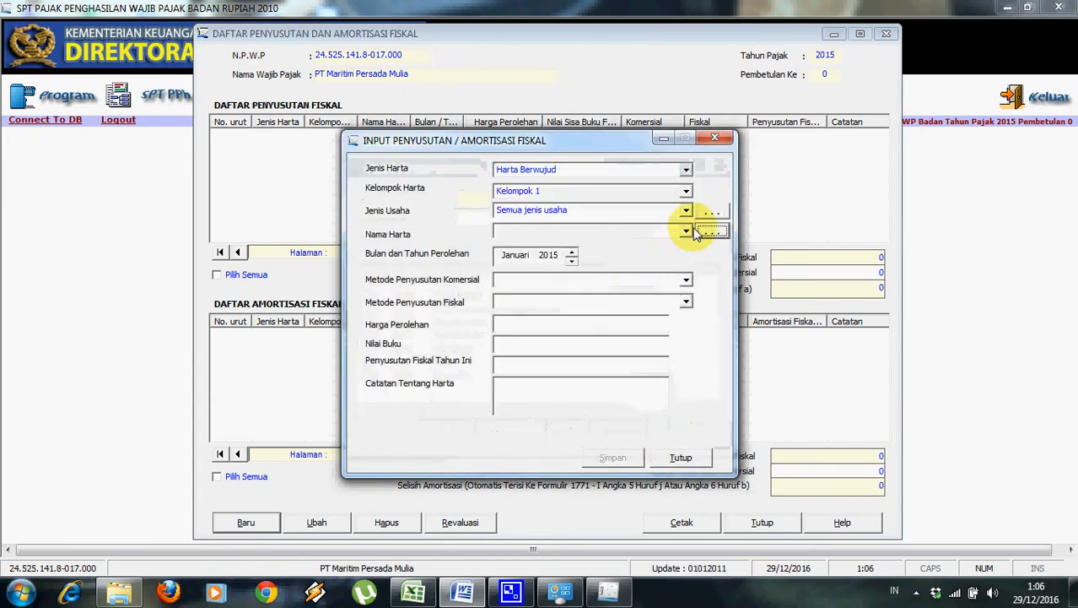
# Choose Komputer as the asset name and set its acquisition date from the module.
pyautogui.click(687, 232)
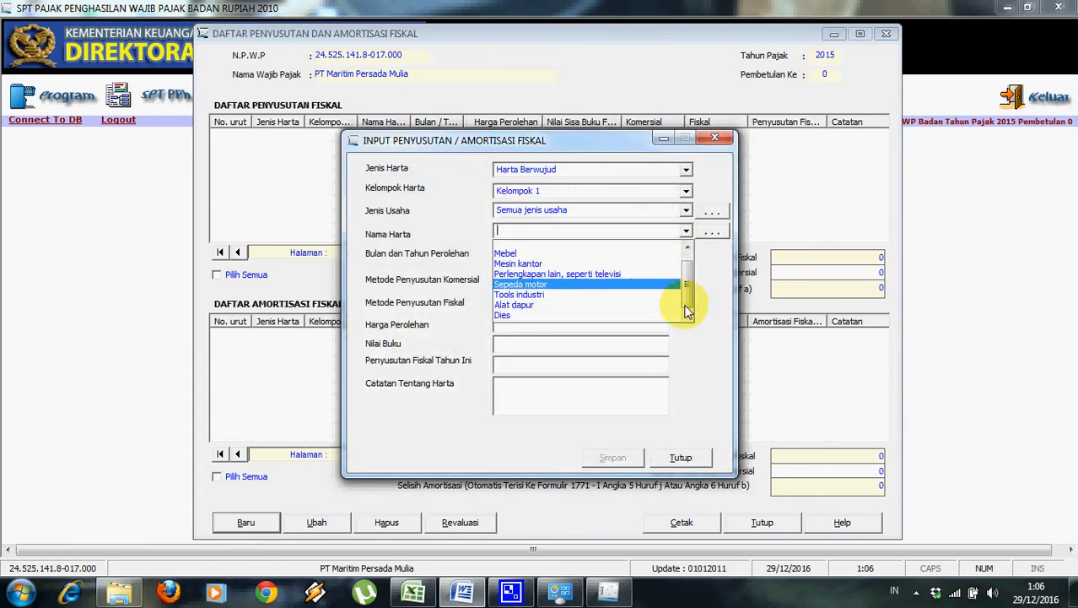
pyautogui.click(662, 317)
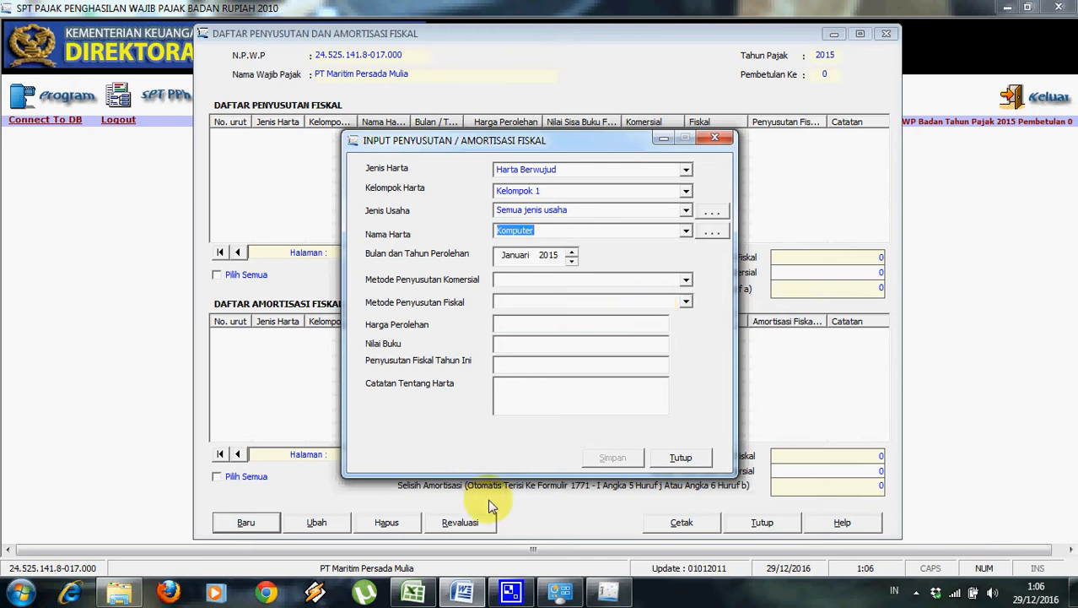
pyautogui.click(463, 594)
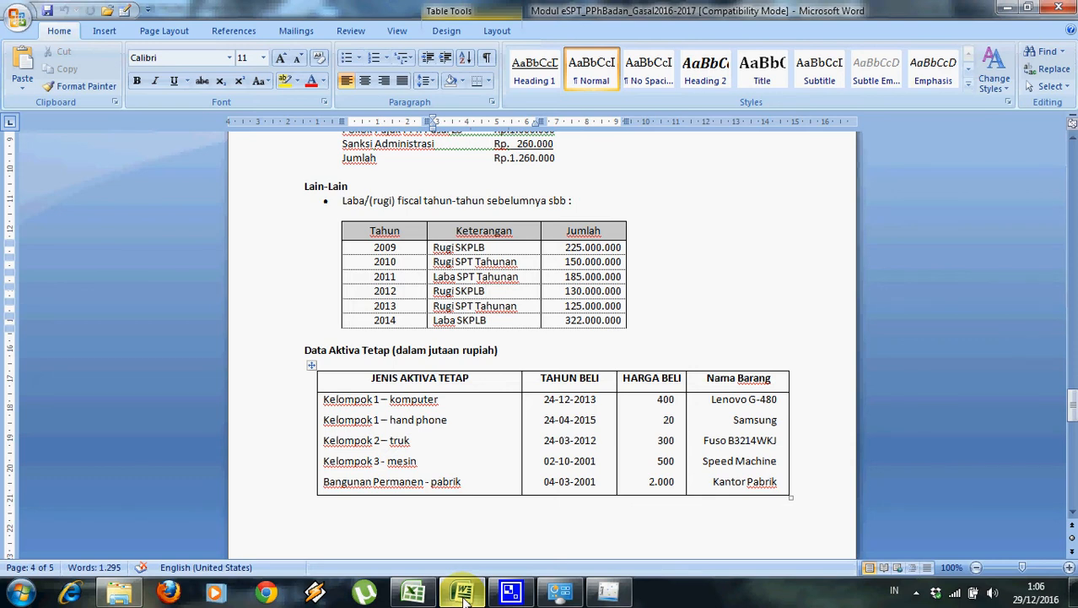
pyautogui.click(607, 593)
pyautogui.click(528, 255)
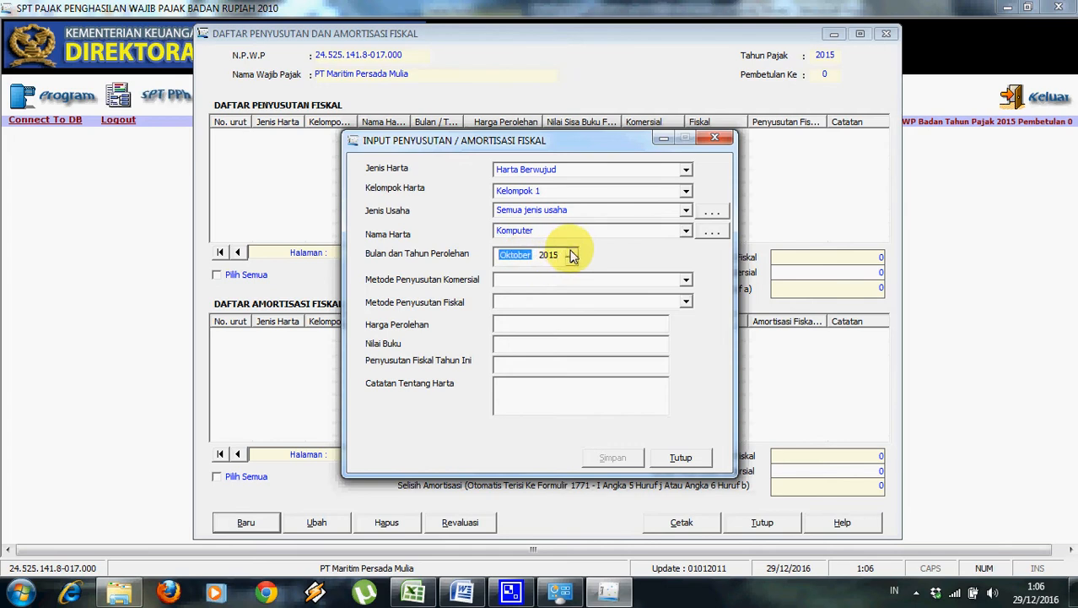
pyautogui.press('Right')
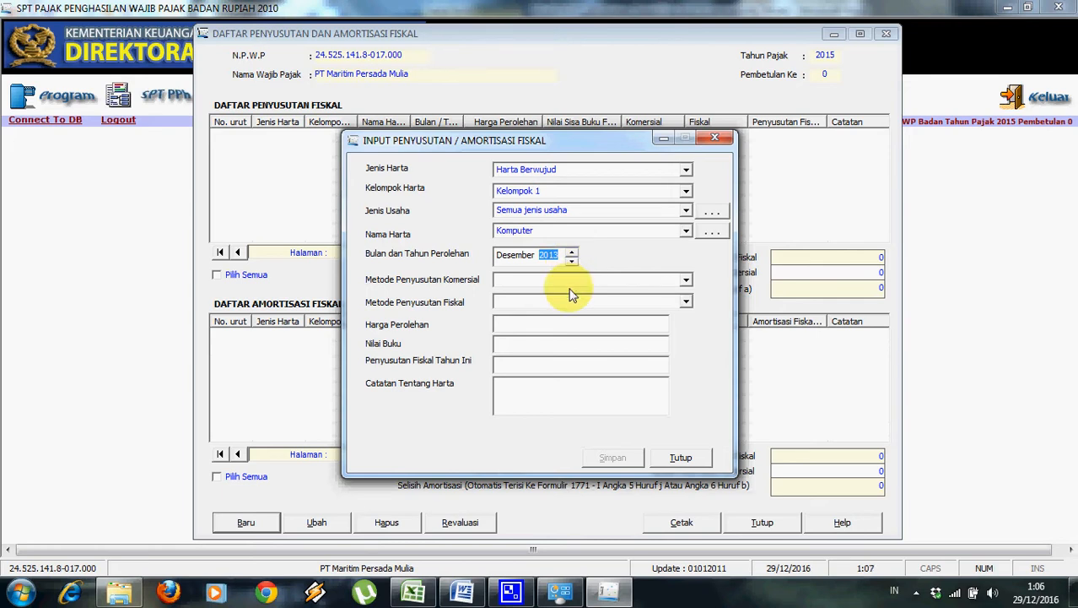
# Set commercial and fiscal depreciation to Garis Lurus and enter the 400.000.000 cost.
pyautogui.click(687, 279)
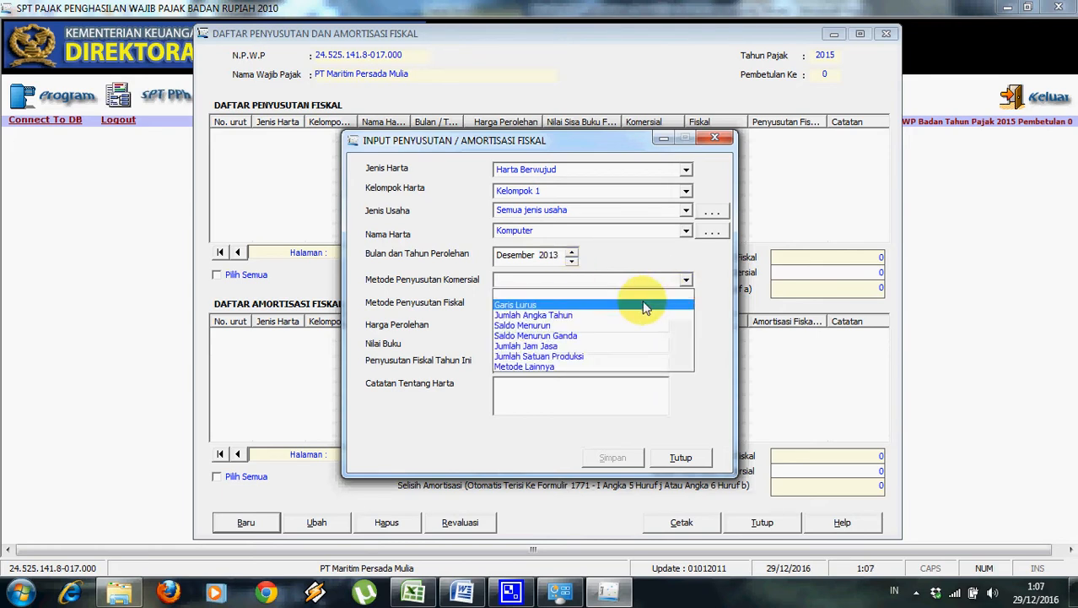
pyautogui.click(640, 306)
pyautogui.click(687, 302)
pyautogui.click(662, 328)
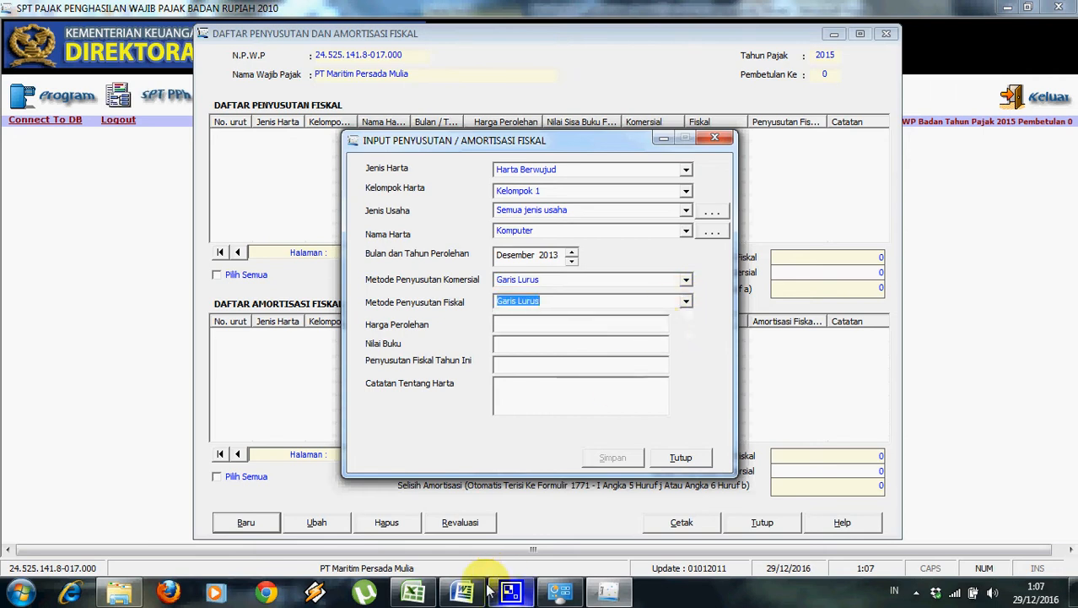
pyautogui.click(463, 591)
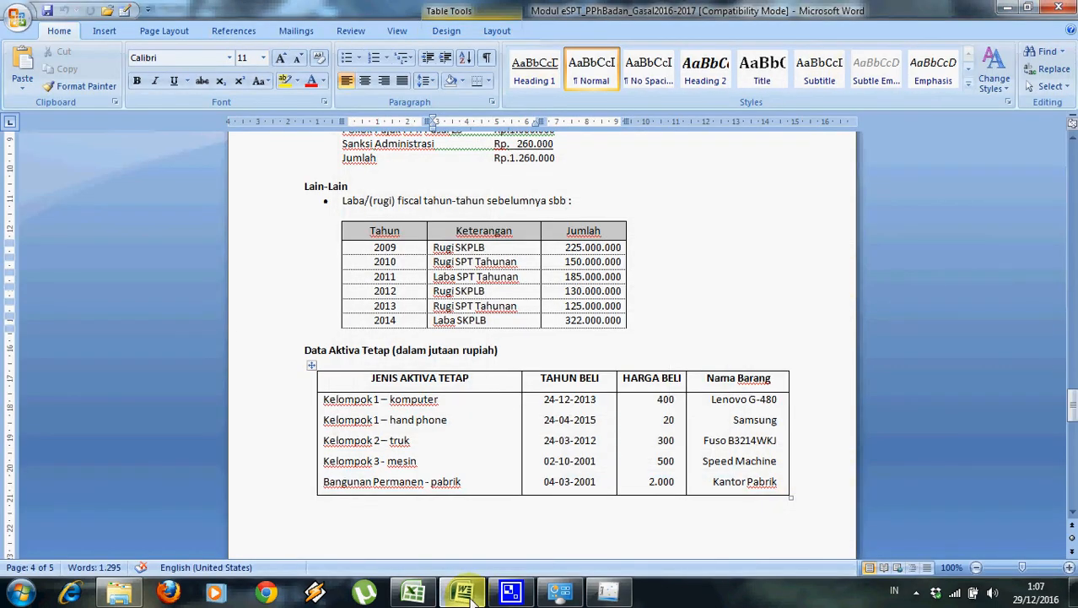
pyautogui.click(464, 591)
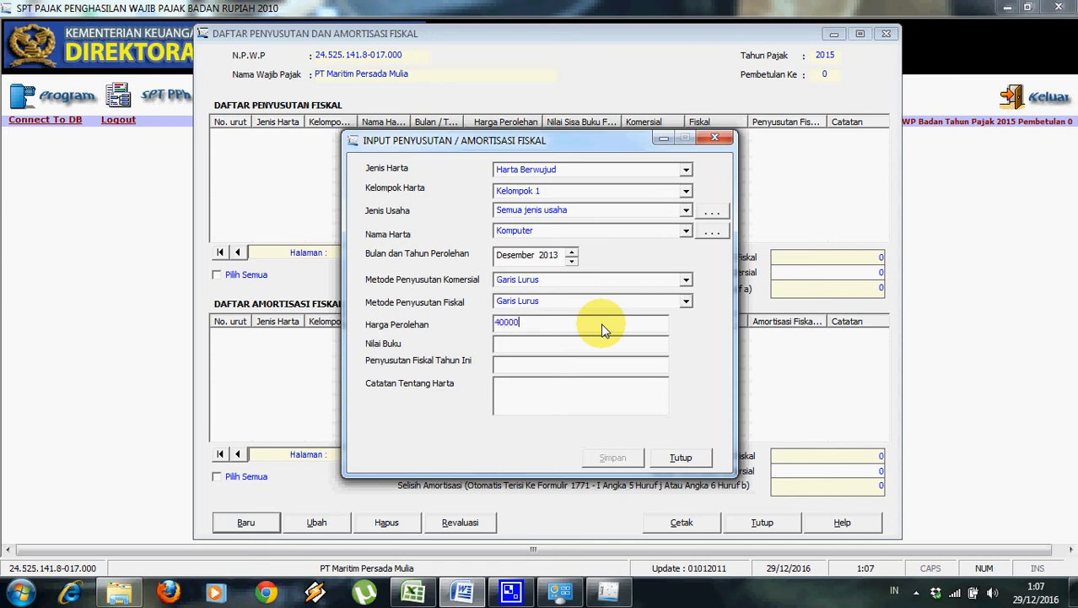
pyautogui.click(577, 342)
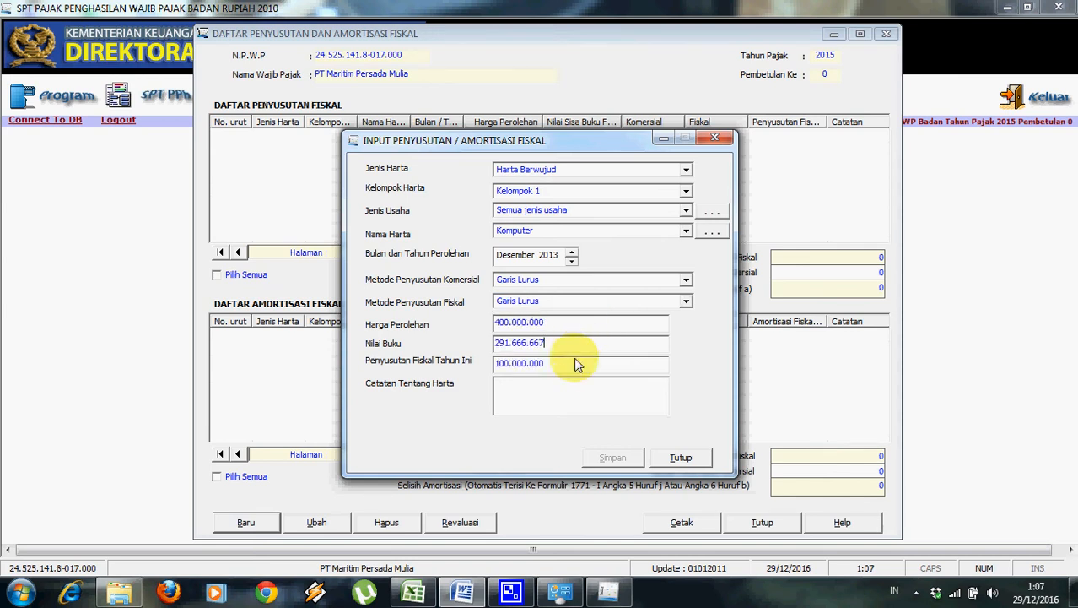
# Copy 'Lenovo G-480' from the Word assets table into the asset note.
pyautogui.click(463, 591)
pyautogui.moveTo(711, 400); pyautogui.dragTo(775, 407)
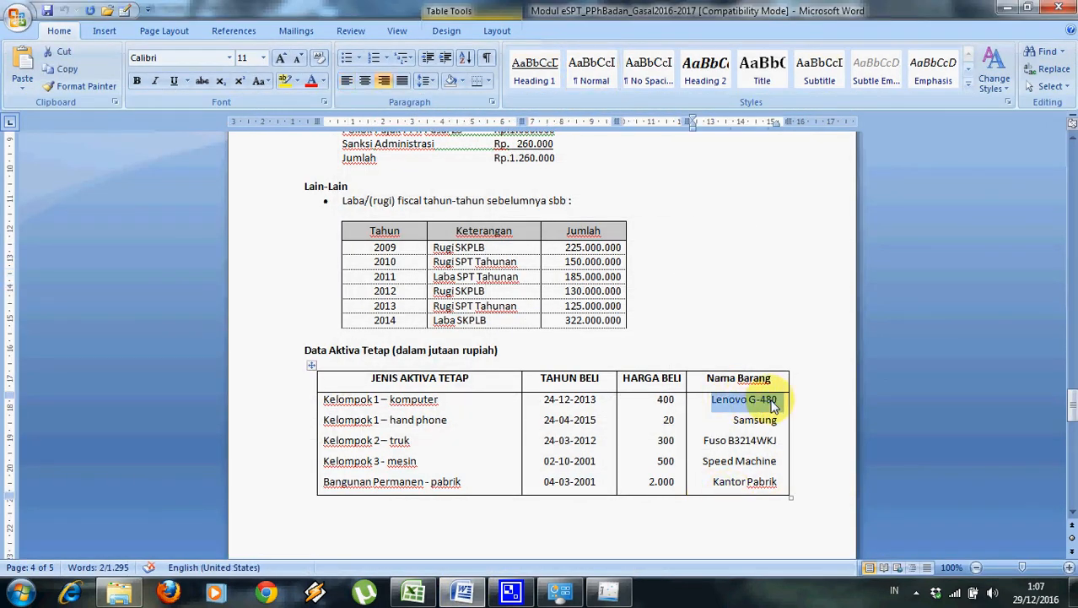
pyautogui.hotkey('ctrl', 'c')
pyautogui.hotkey('alt', 'Tab')
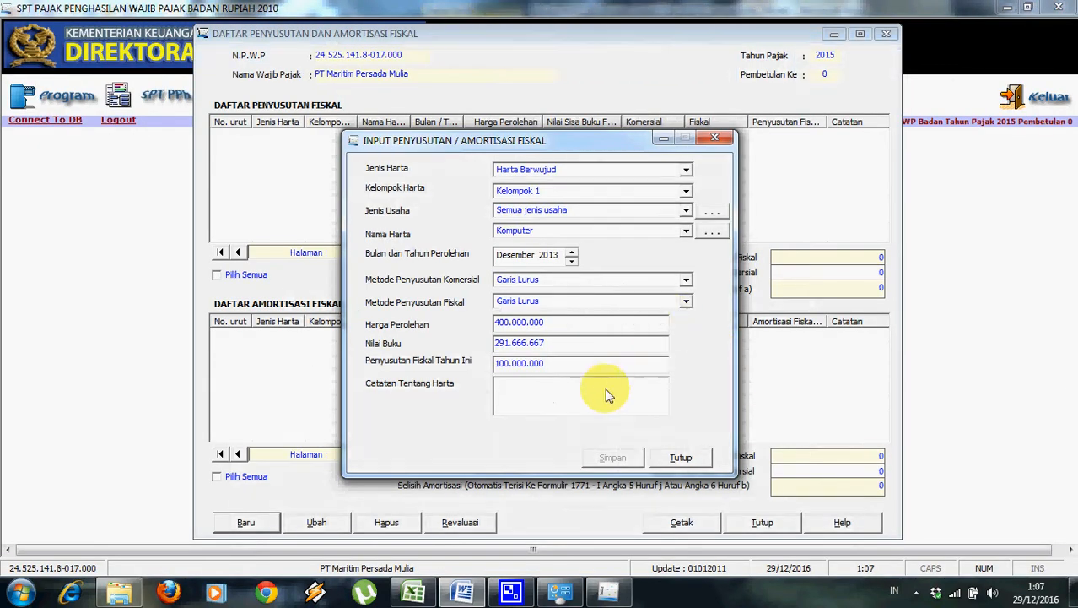
pyautogui.hotkey('ctrl', 'v')
# Save the Komputer asset entry and agree to start a new entry.
pyautogui.moveTo(414, 591)
pyautogui.click(437, 538)
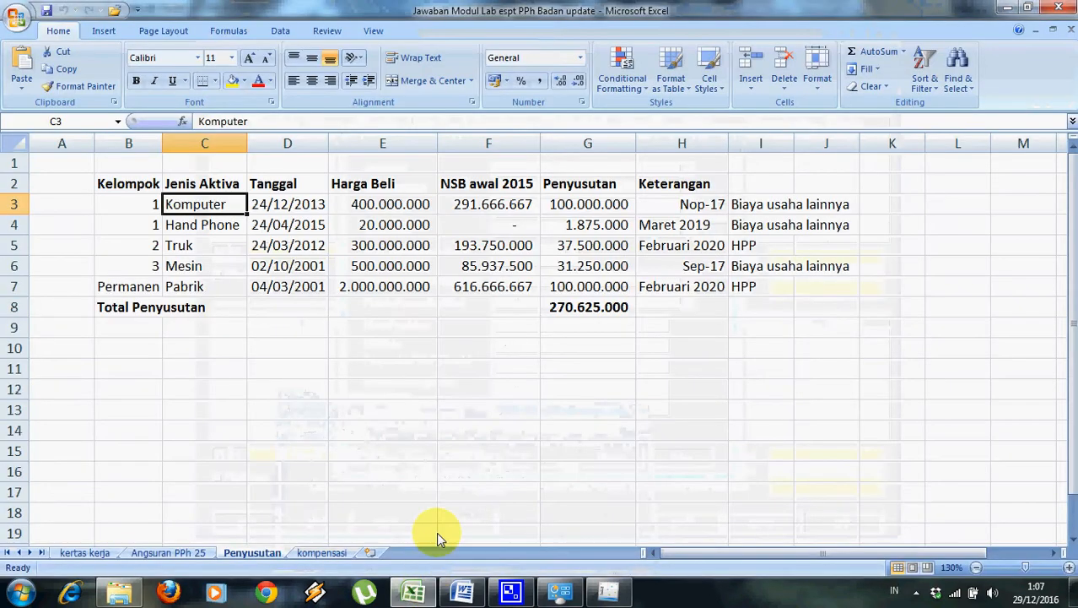
pyautogui.click(466, 597)
pyautogui.moveTo(579, 598)
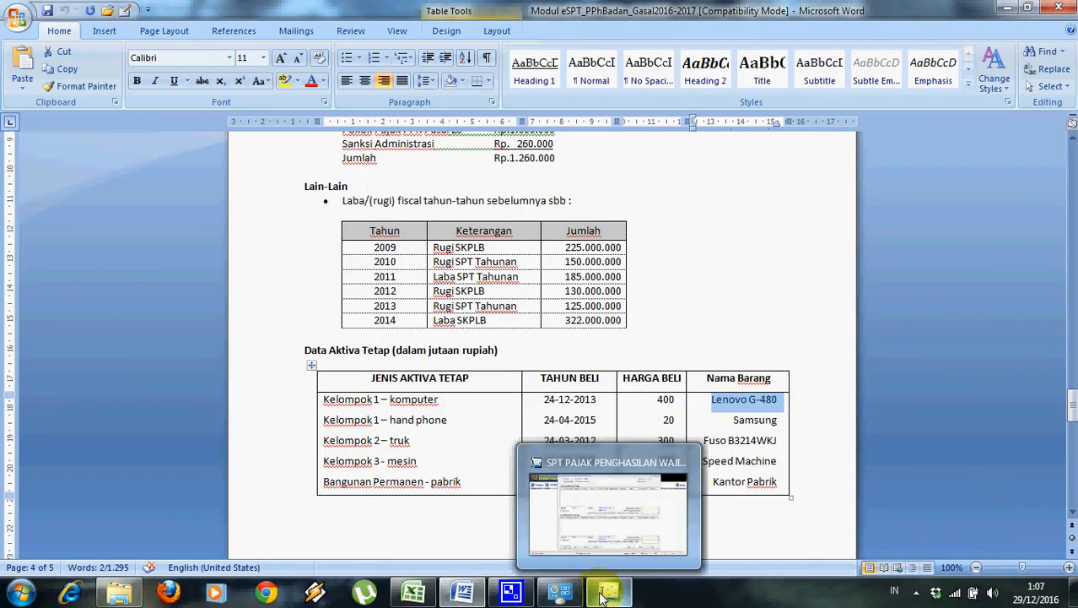
pyautogui.click(549, 458)
pyautogui.click(613, 457)
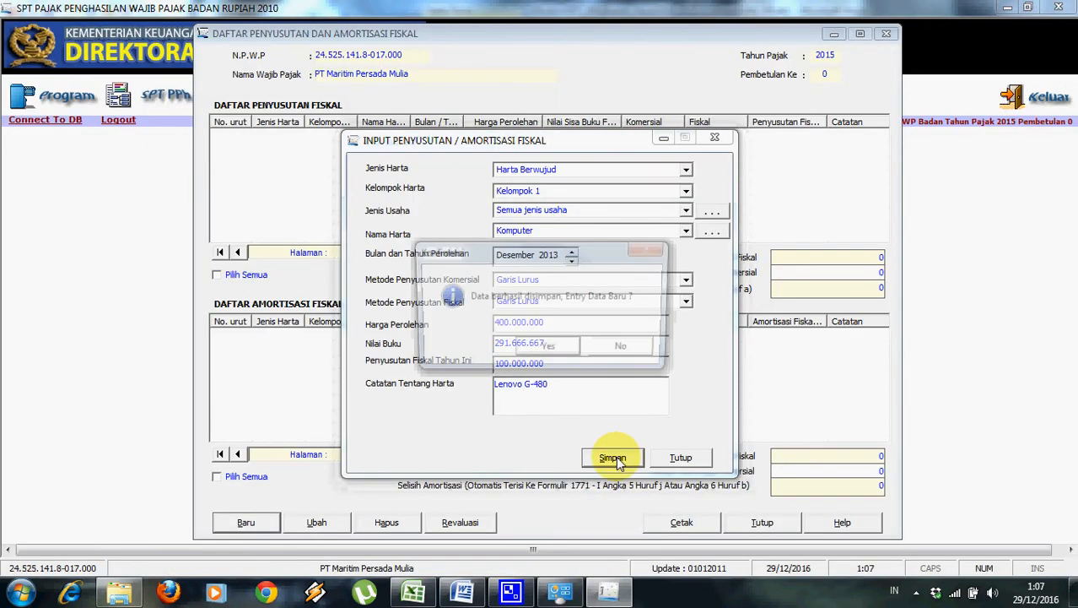
pyautogui.click(548, 350)
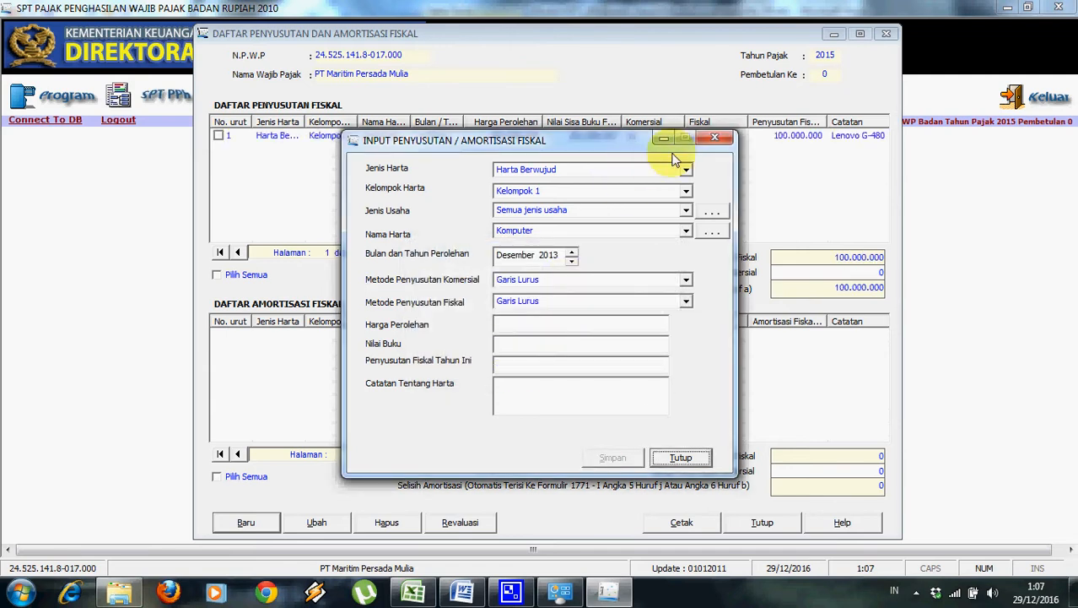
pyautogui.click(462, 593)
# Add Handphone (code 1119) to the asset-name reference list and reopen the Nama Harta list.
pyautogui.click(463, 593)
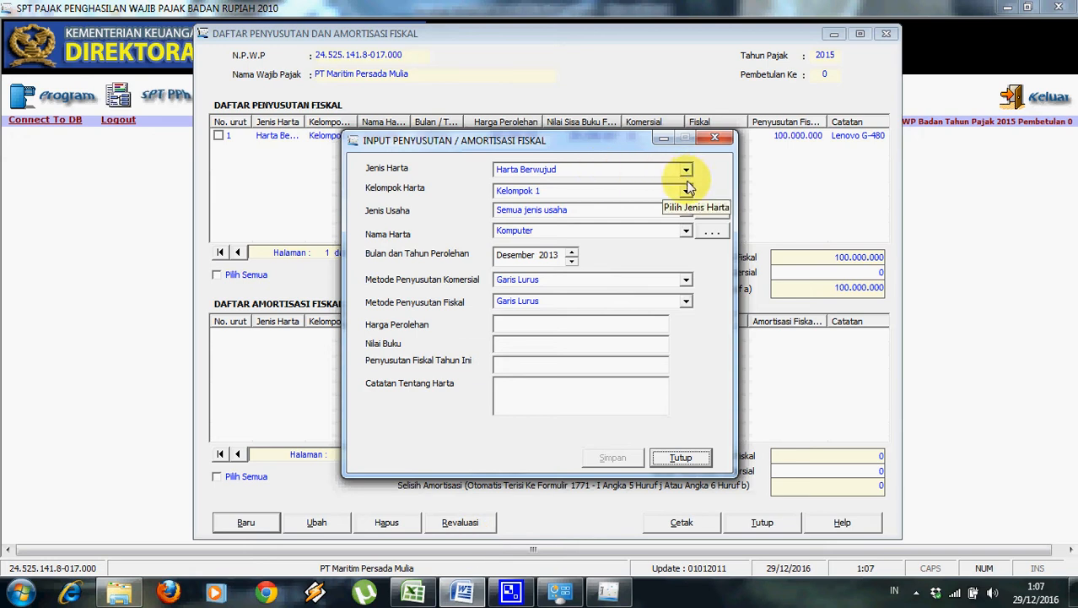
pyautogui.click(686, 231)
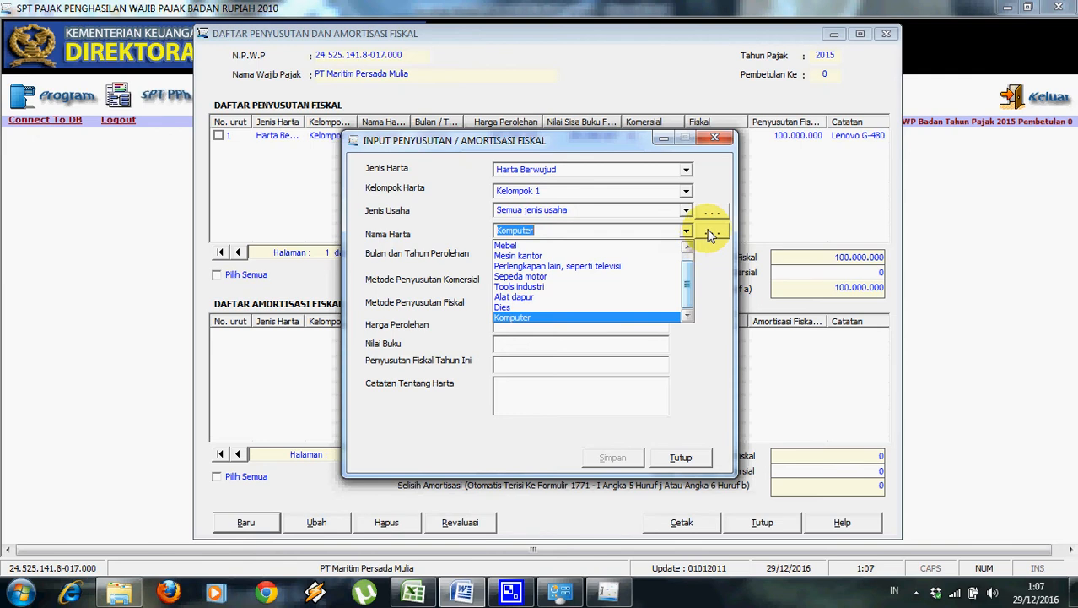
pyautogui.click(709, 234)
pyautogui.click(713, 231)
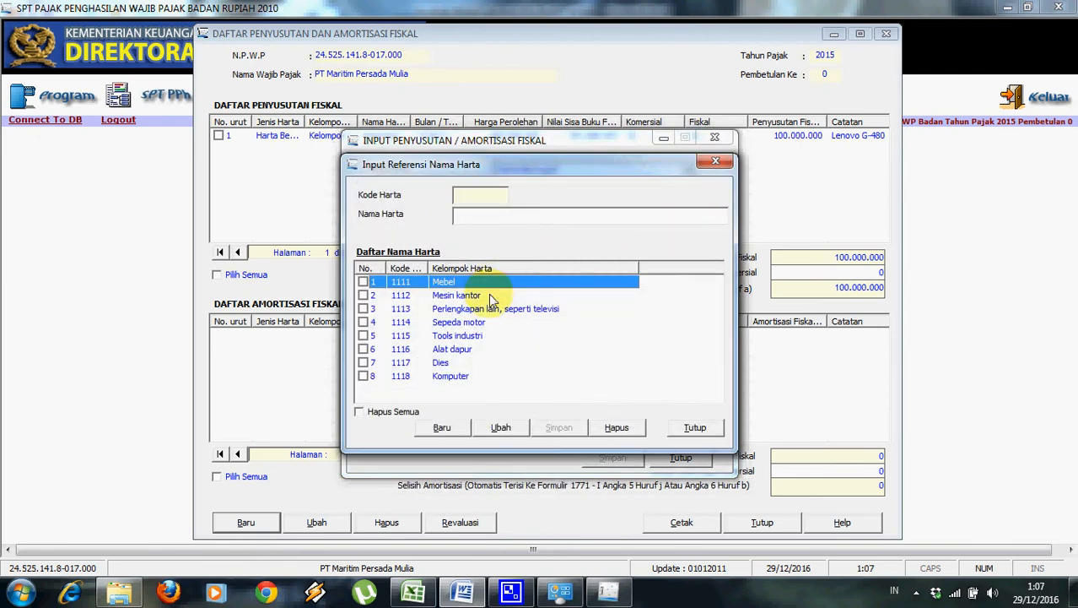
pyautogui.click(442, 427)
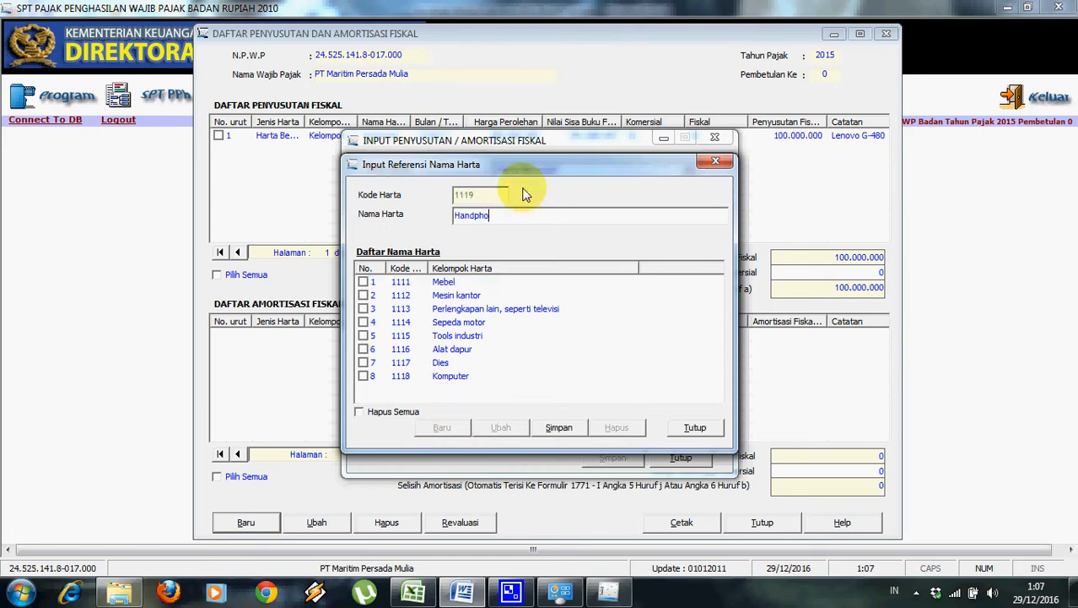
pyautogui.click(563, 429)
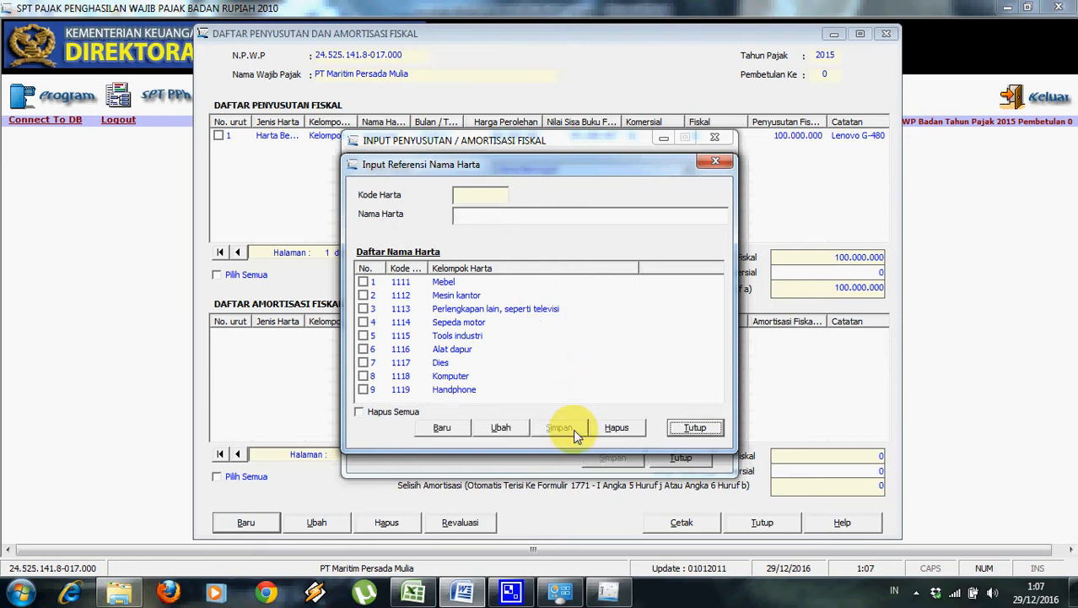
pyautogui.click(694, 428)
pyautogui.click(686, 230)
pyautogui.click(688, 301)
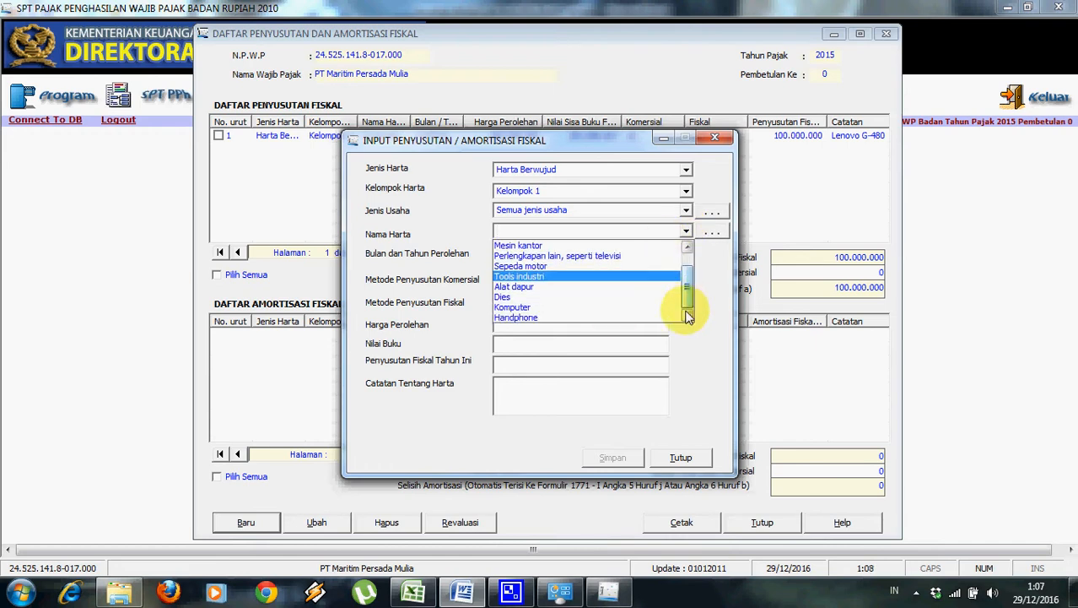
# Choose Handphone as the asset name and set the purchase date to April 2015.
pyautogui.click(625, 318)
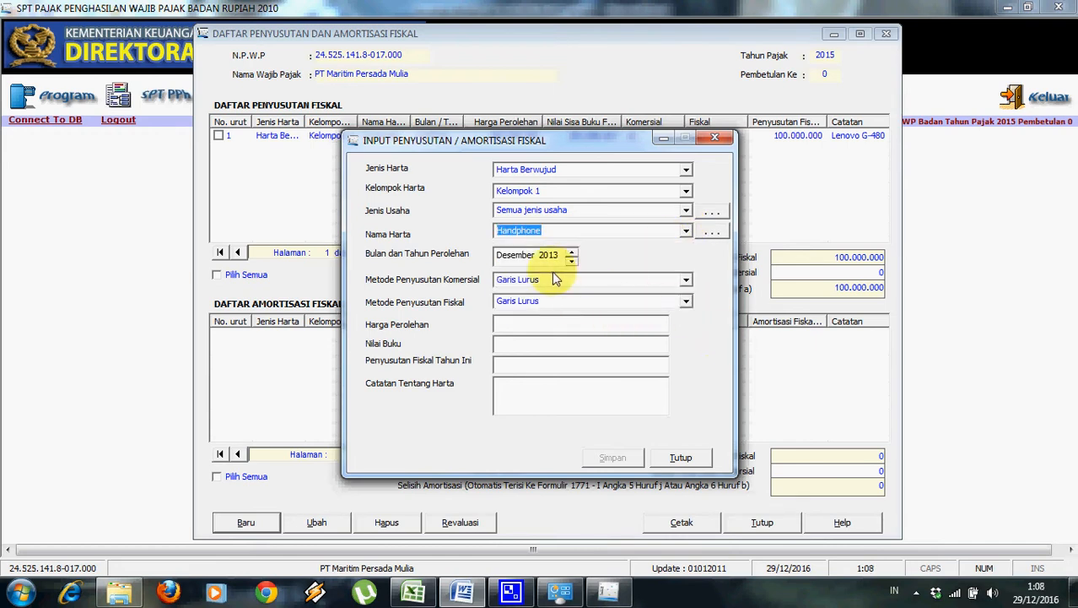
pyautogui.click(469, 594)
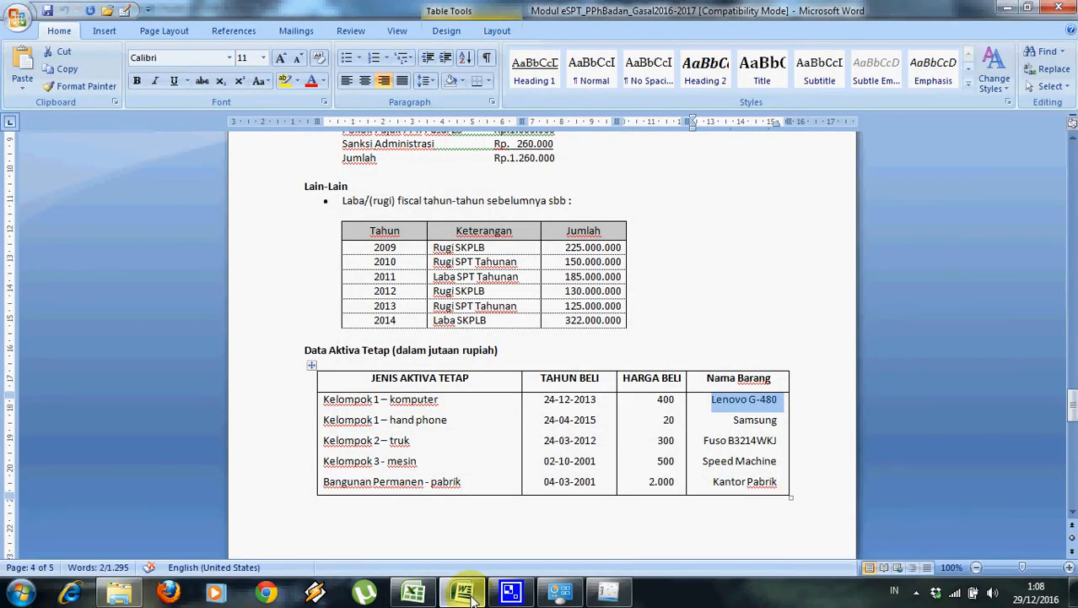
pyautogui.click(473, 596)
pyautogui.click(517, 254)
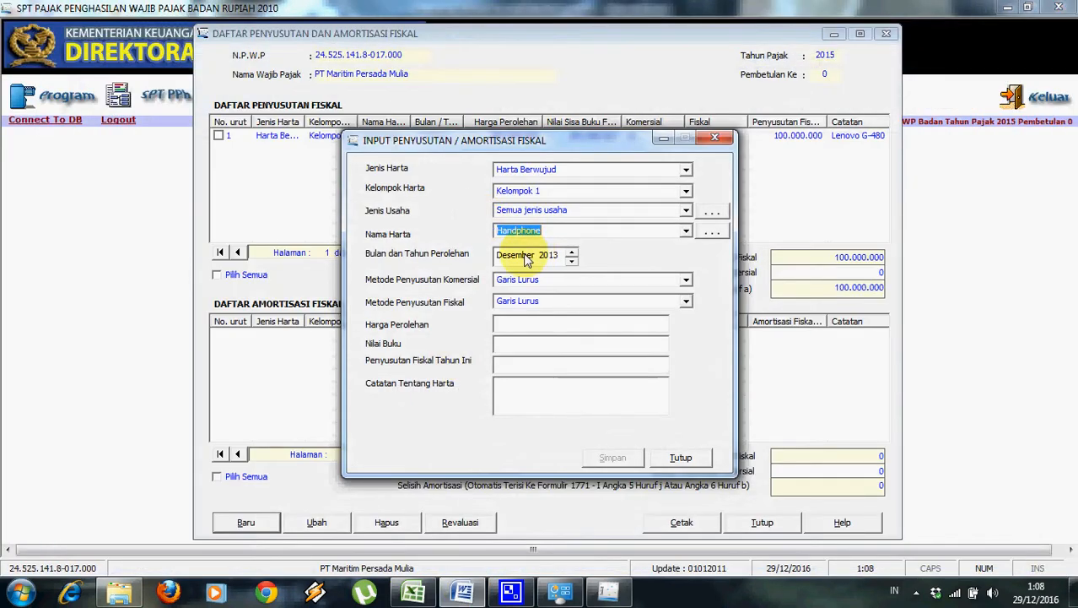
pyautogui.click(573, 262)
pyautogui.click(573, 263)
pyautogui.click(573, 262)
pyautogui.click(573, 263)
pyautogui.click(573, 263)
pyautogui.click(573, 263)
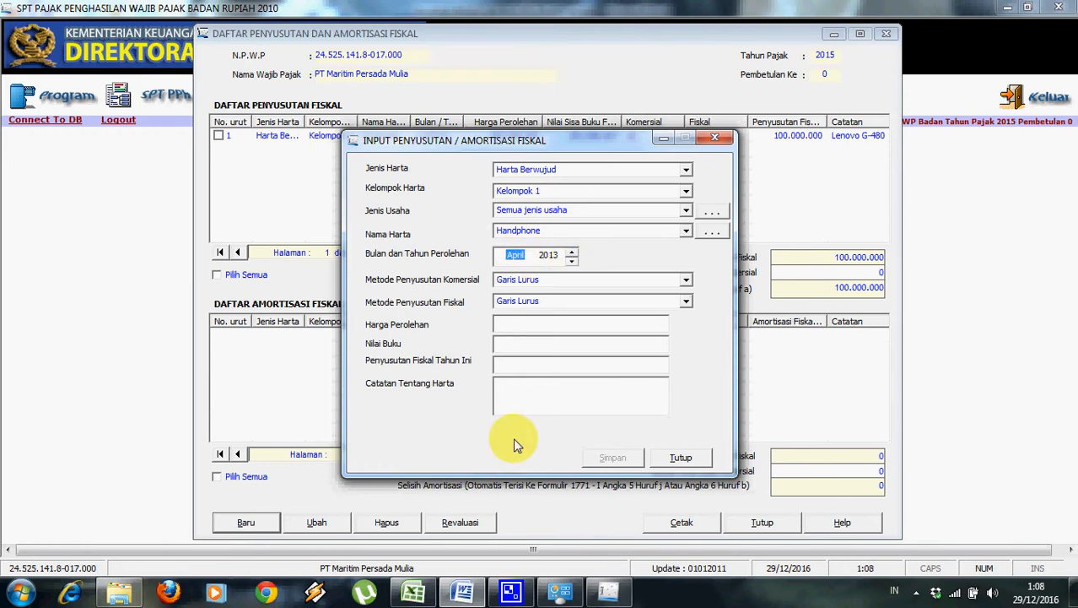
pyautogui.click(551, 255)
pyautogui.click(572, 254)
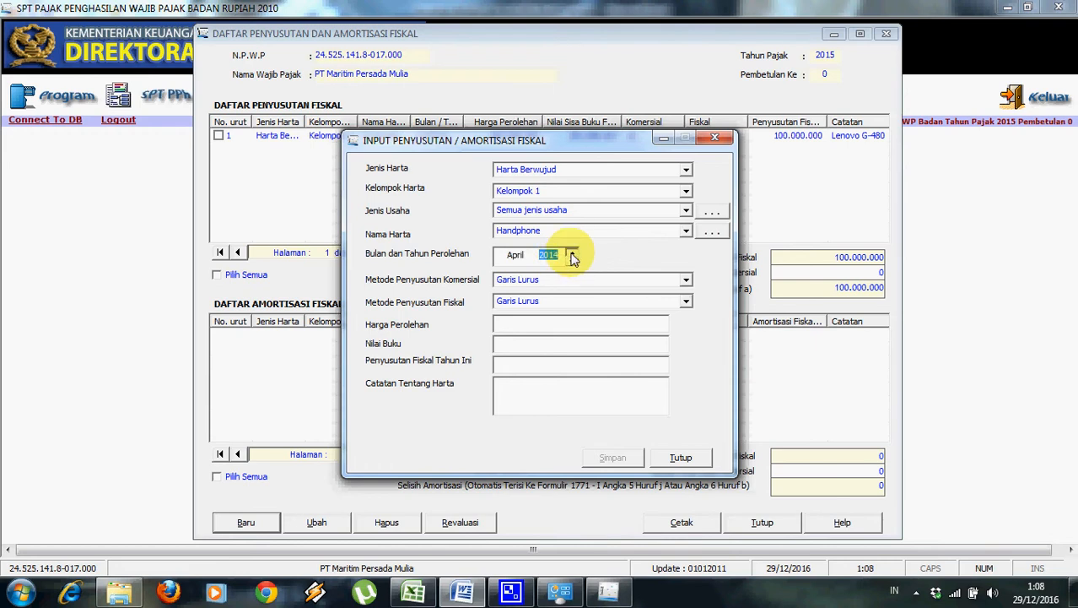
# Enter the 20.000.000 acquisition cost and correct this year's fiscal depreciation to 1.875.000.
pyautogui.click(562, 327)
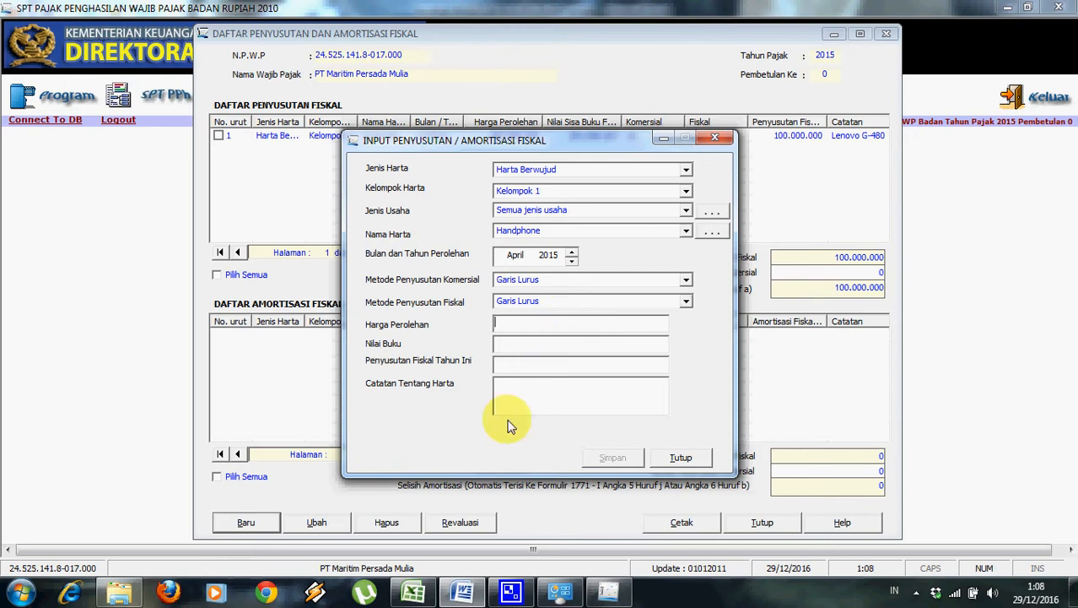
pyautogui.click(462, 590)
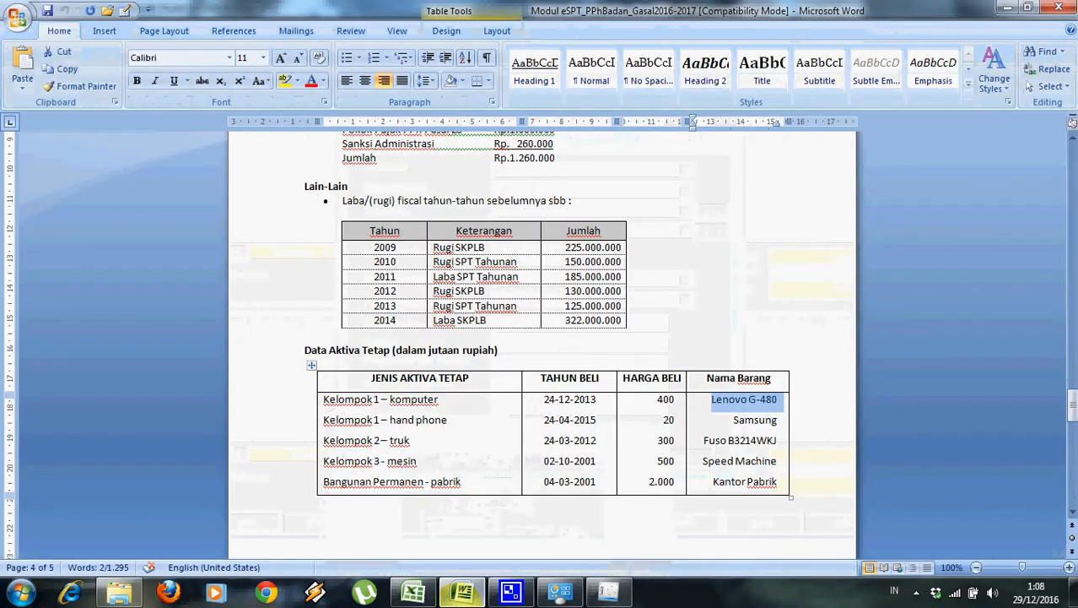
pyautogui.hotkey('alt', 'Tab')
pyautogui.write('2')
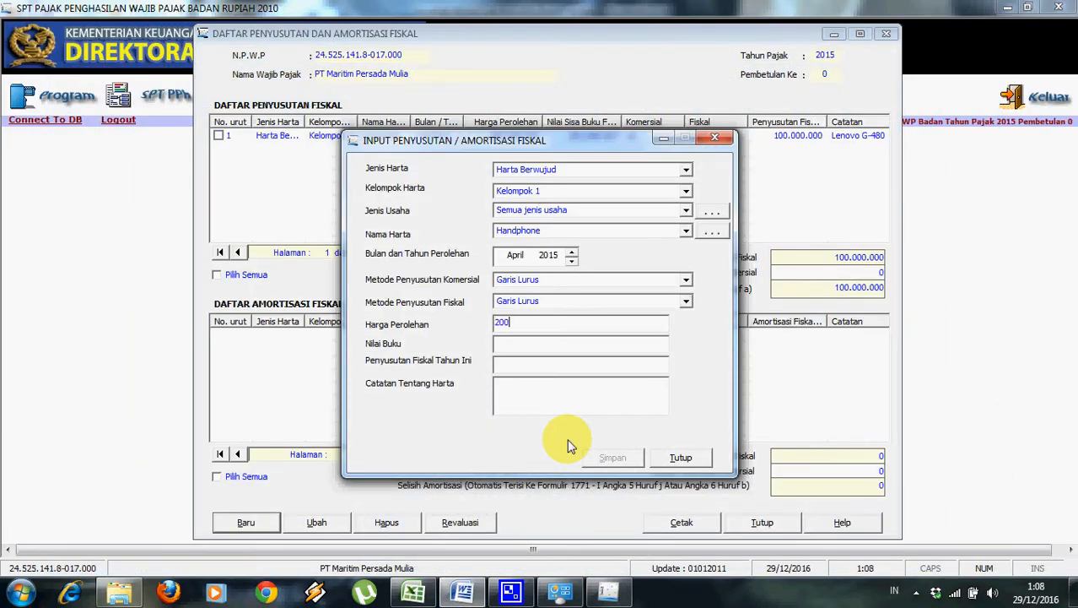
pyautogui.write('0.000.000')
pyautogui.press('Tab')
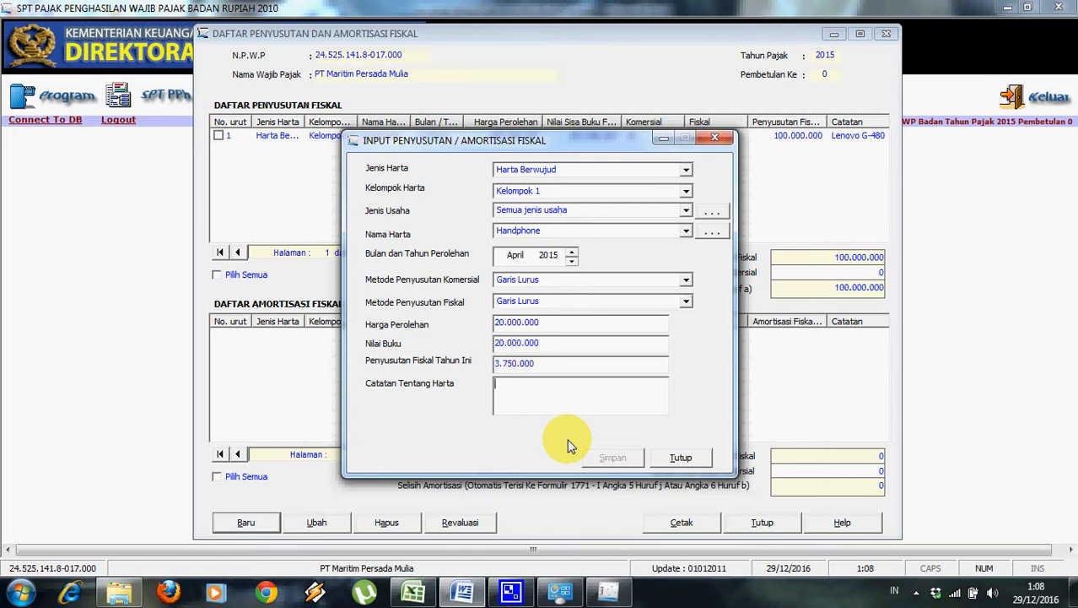
pyautogui.click(554, 371)
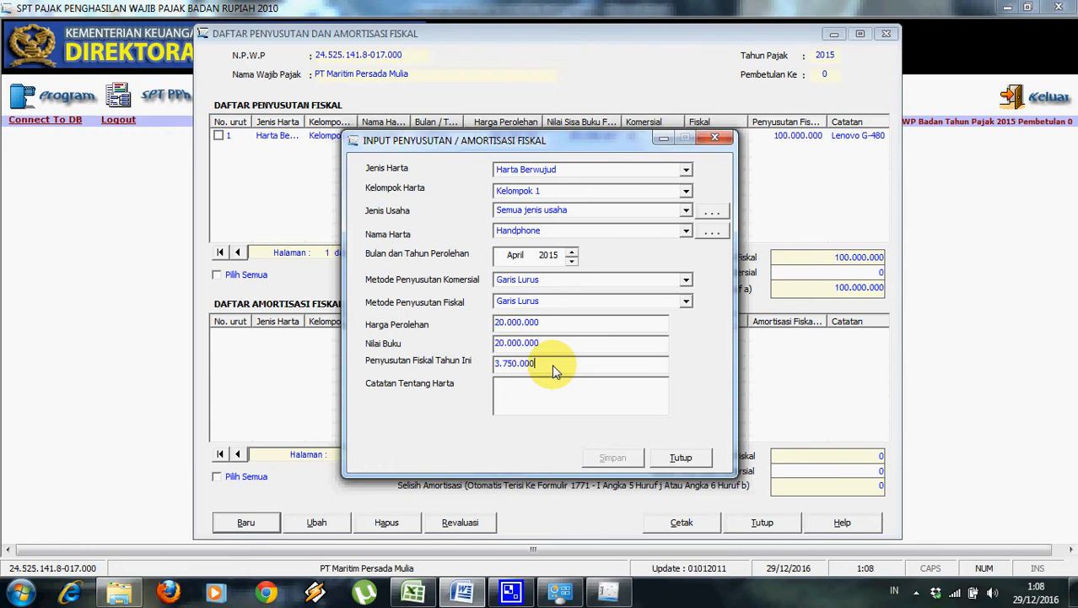
pyautogui.press('BackSpace')
pyautogui.press('BackSpace')
pyautogui.press('BackSpace')
pyautogui.press('BackSpace')
pyautogui.press('BackSpace')
pyautogui.press('BackSpace')
pyautogui.press('BackSpace')
pyautogui.press('BackSpace')
pyautogui.press('BackSpace')
pyautogui.click(411, 594)
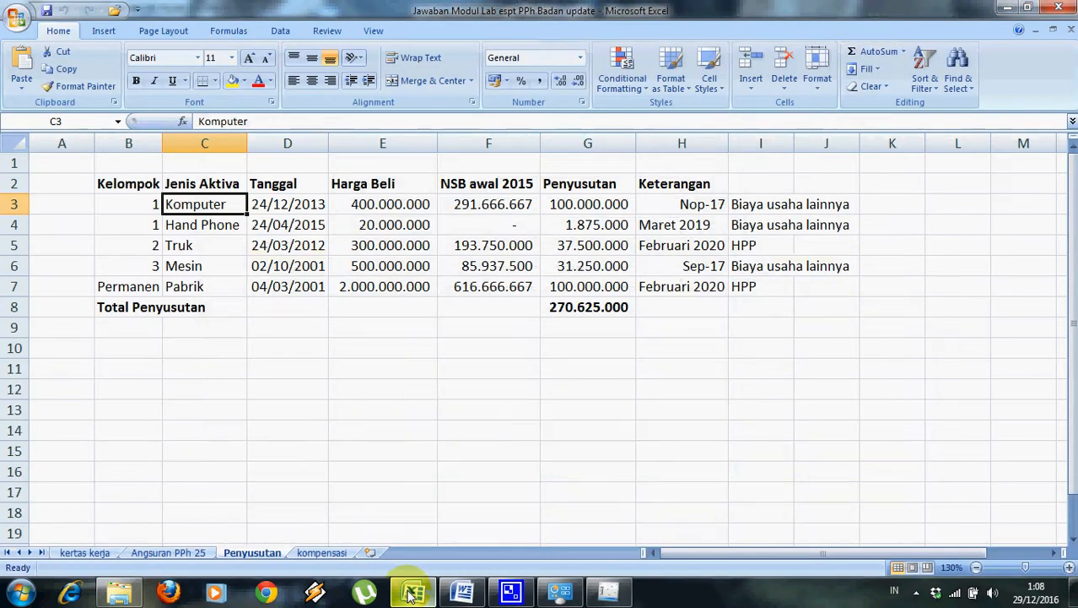
pyautogui.click(597, 227)
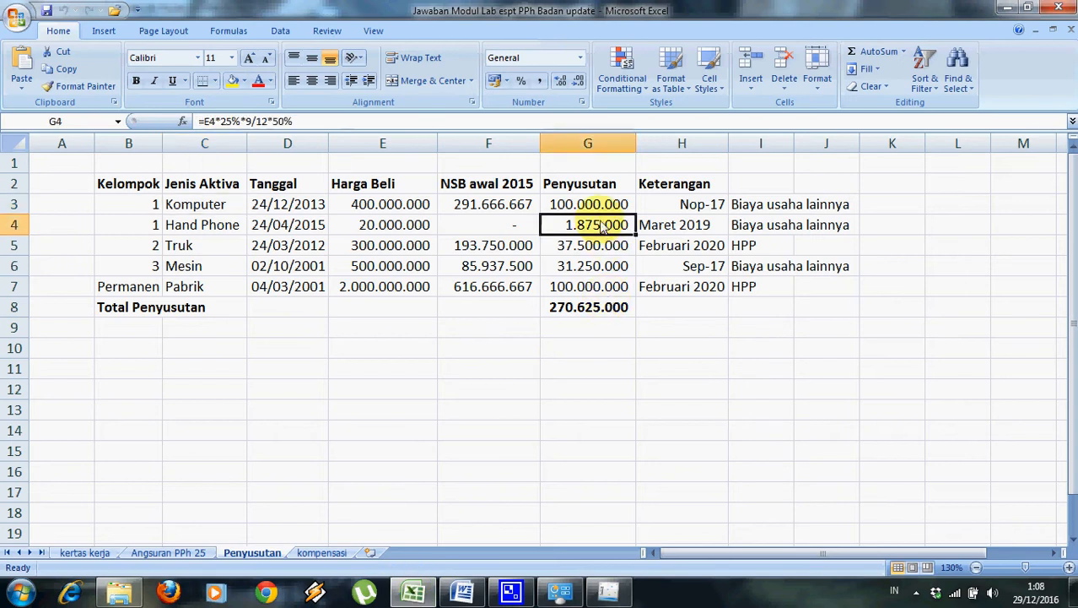
pyautogui.click(462, 593)
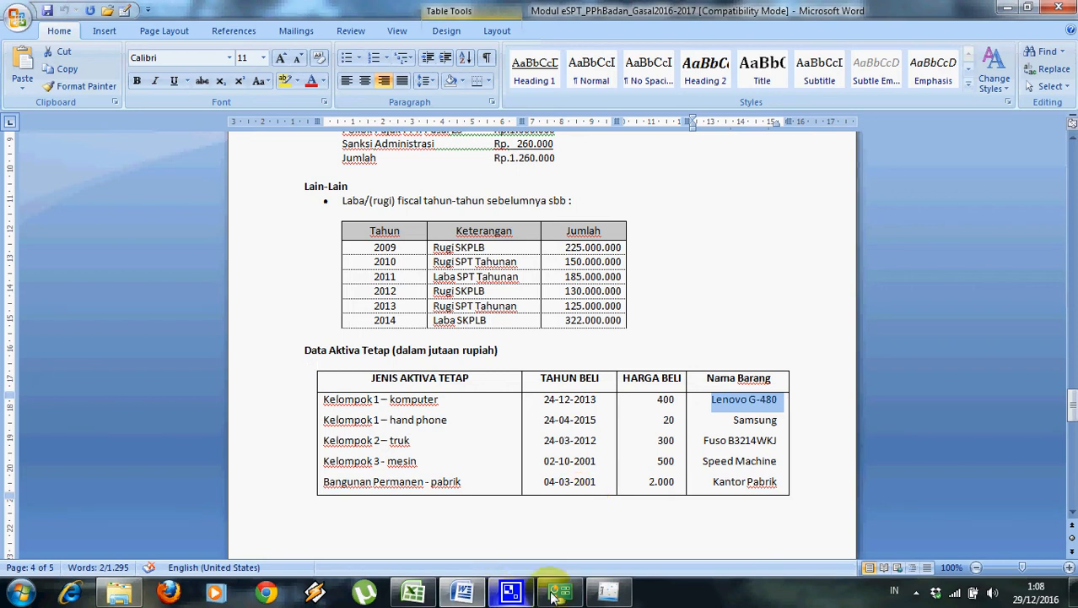
pyautogui.click(607, 593)
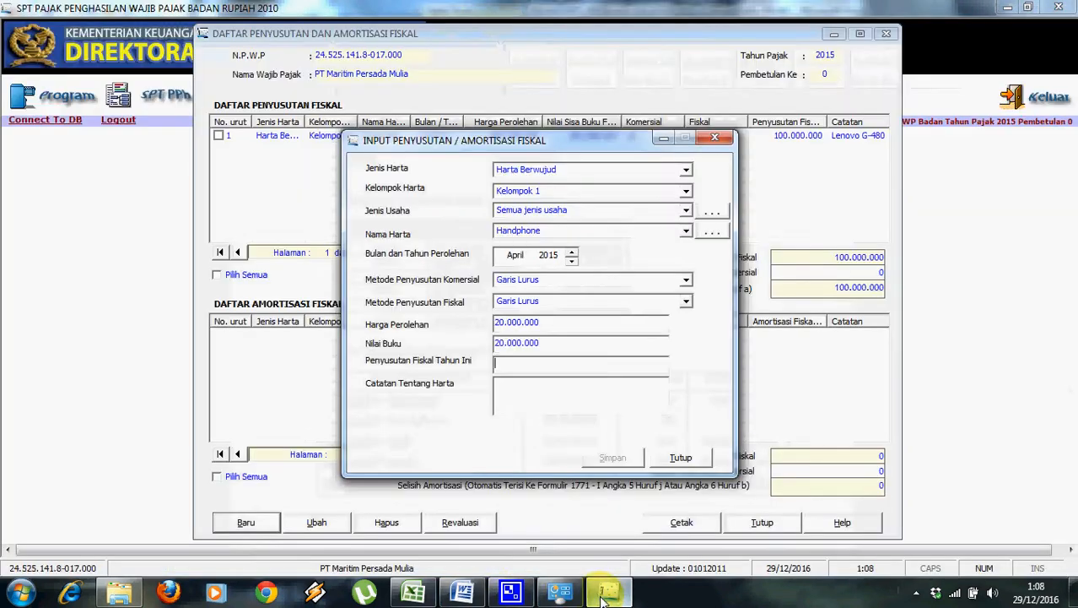
pyautogui.click(553, 409)
# Paste 'Samsung' from the Word table as the note and save the Handphone entry.
pyautogui.click(462, 593)
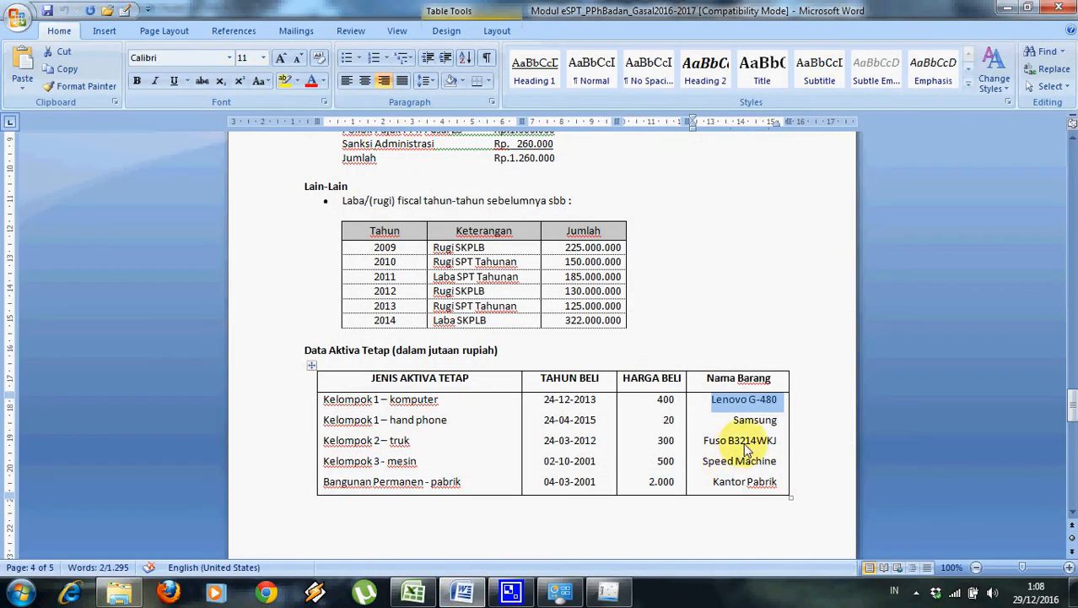
pyautogui.moveTo(732, 420); pyautogui.dragTo(779, 420)
pyautogui.hotkey('ctrl', 'c')
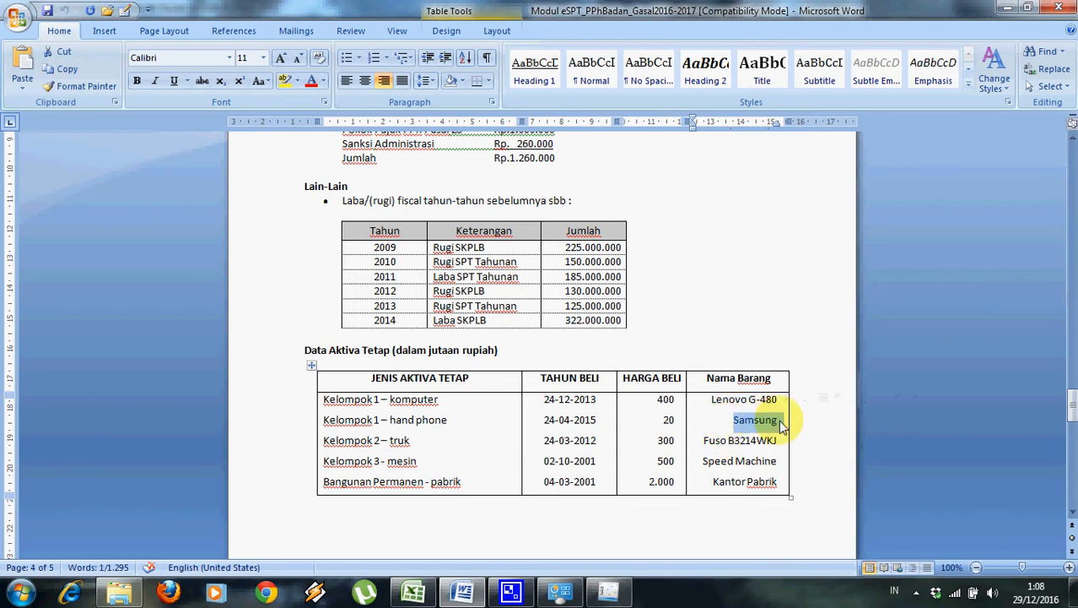
pyautogui.hotkey('alt', 'Tab')
pyautogui.hotkey('ctrl', 'v')
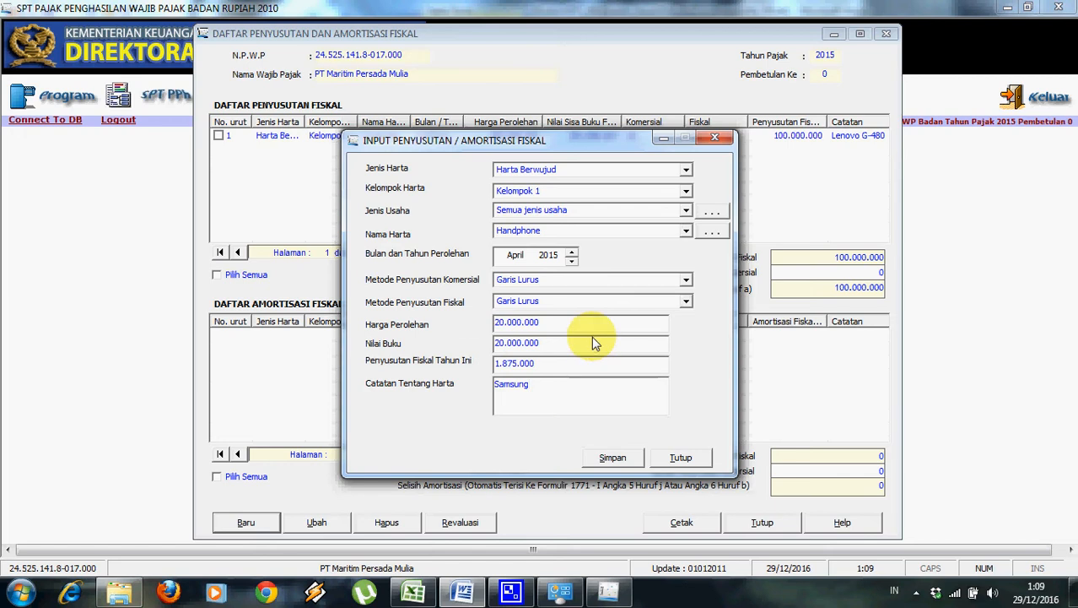
pyautogui.click(638, 458)
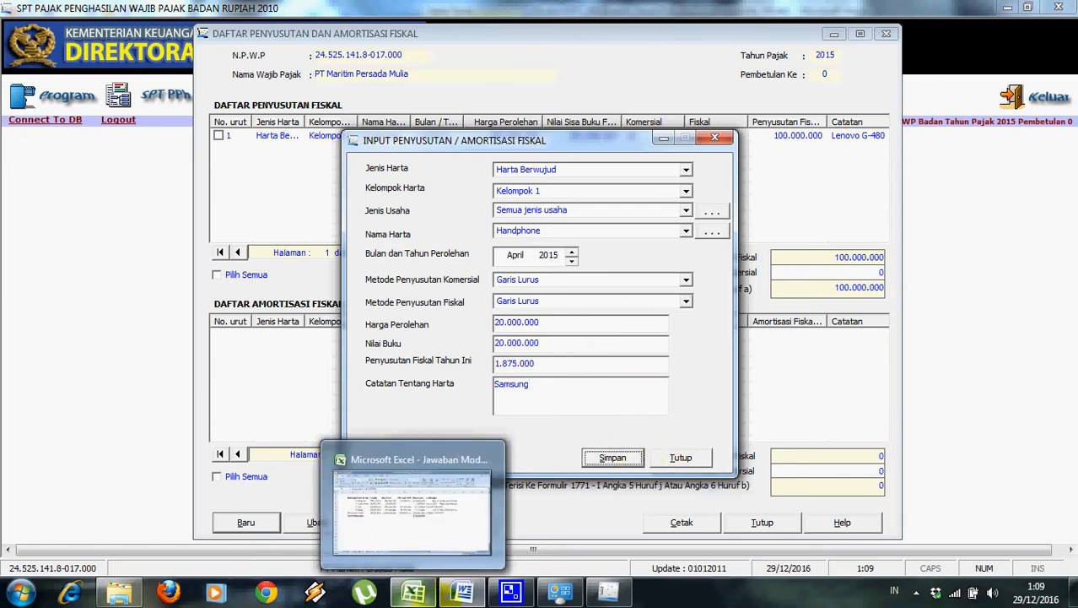
pyautogui.moveTo(460, 593)
pyautogui.click(445, 517)
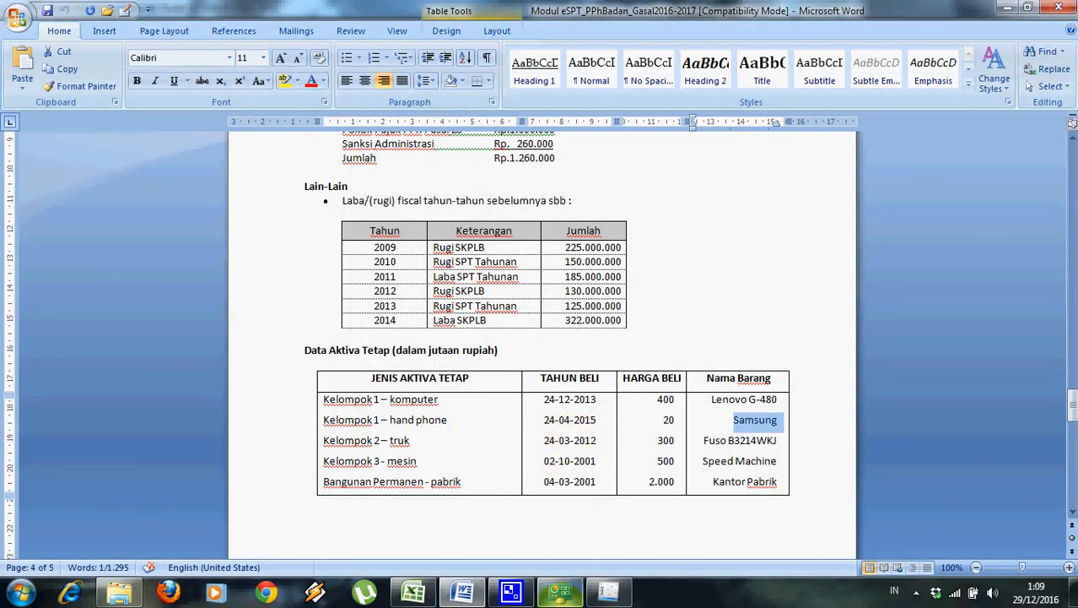
pyautogui.click(608, 594)
pyautogui.click(612, 457)
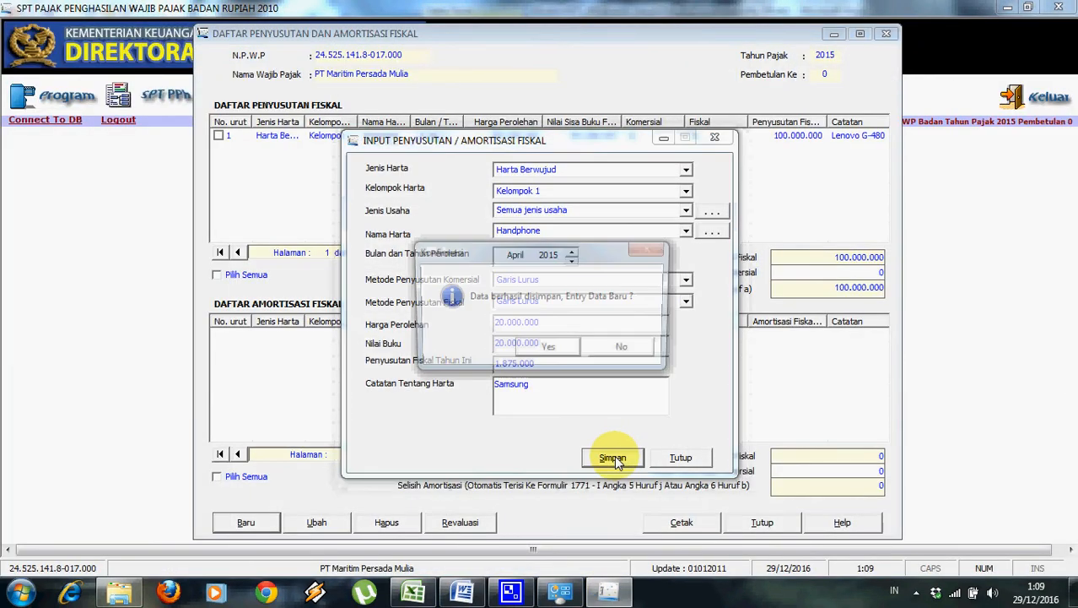
pyautogui.click(567, 351)
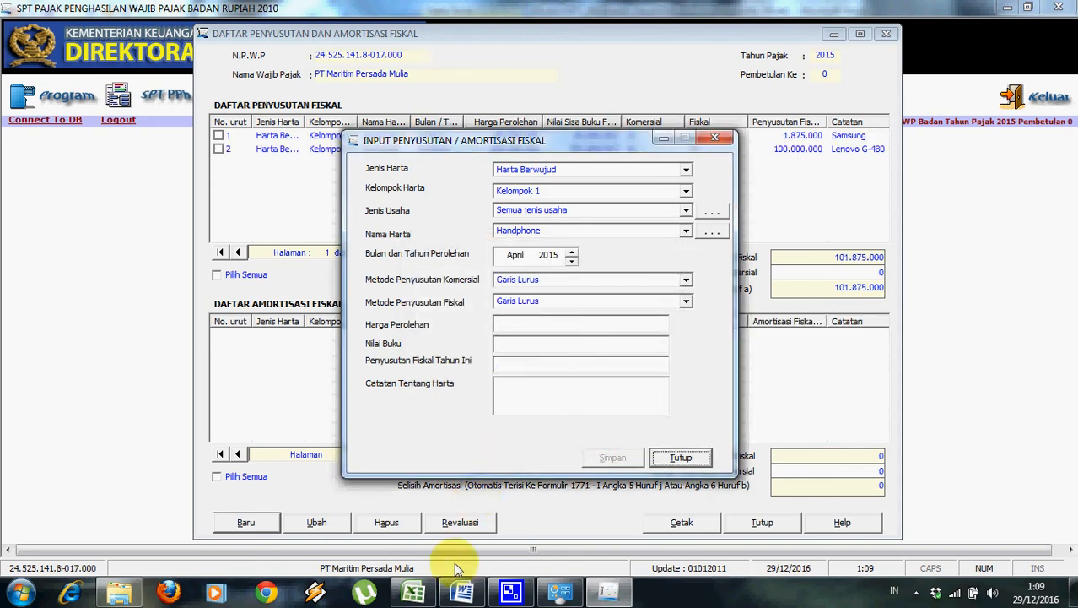
# Set the asset group to Kelompok 2 and the business type to Semua jenis usaha.
pyautogui.click(463, 592)
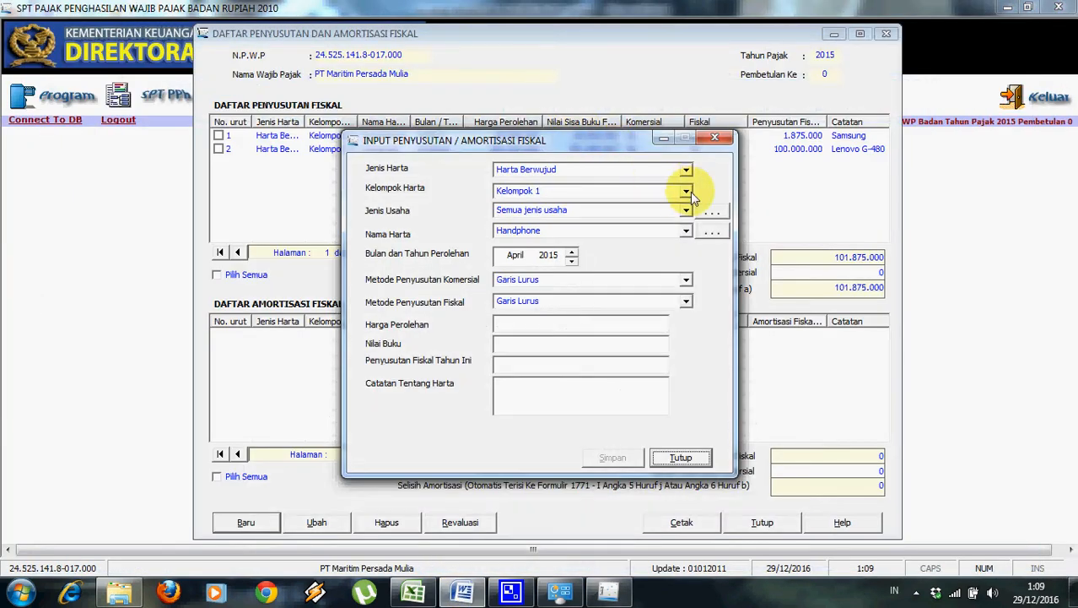
pyautogui.click(688, 191)
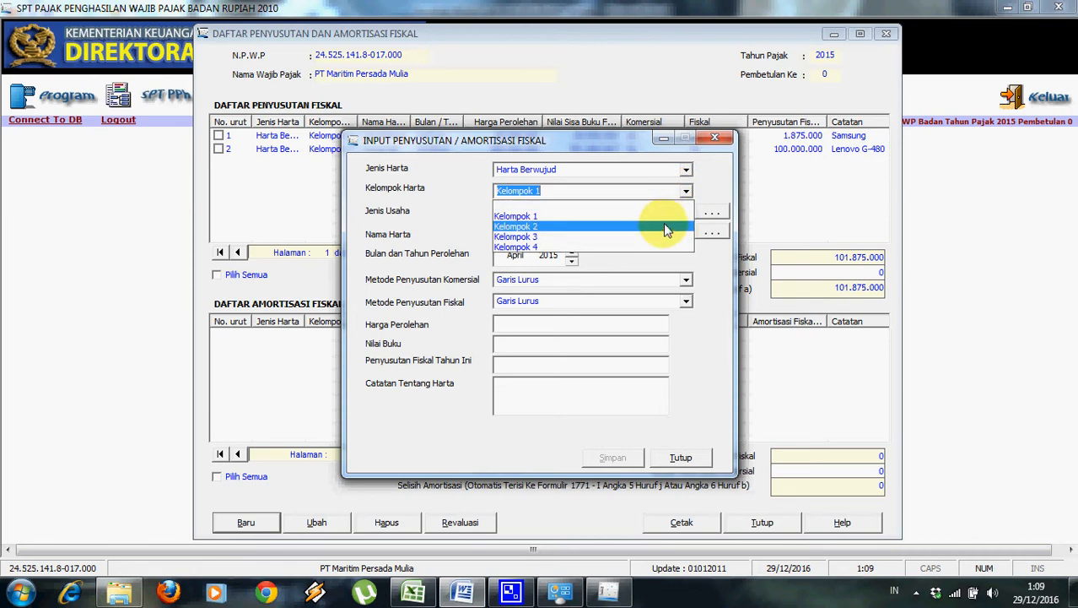
pyautogui.click(661, 225)
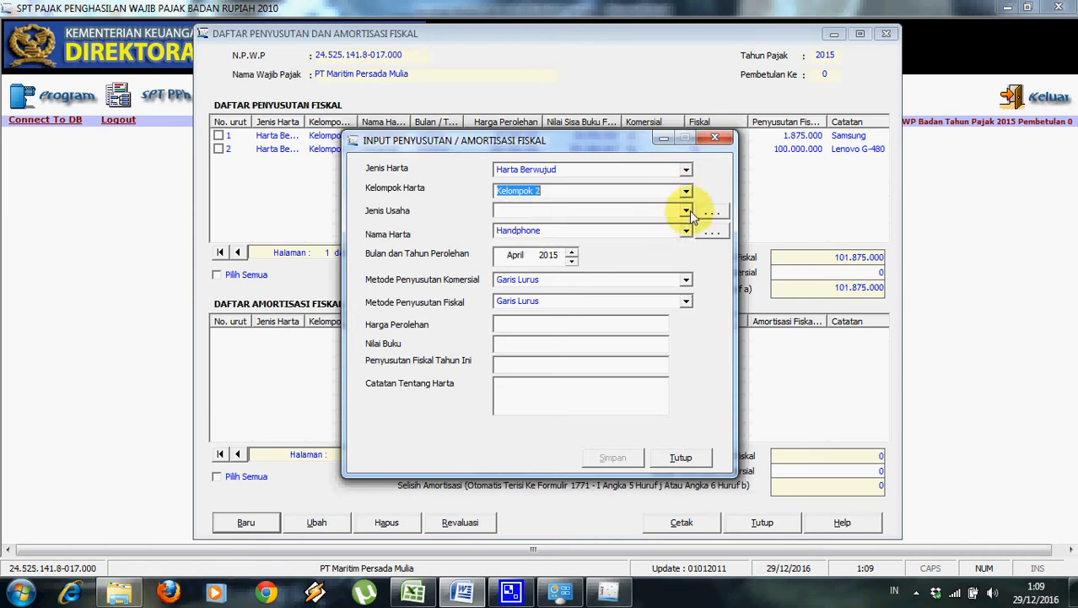
pyautogui.click(686, 212)
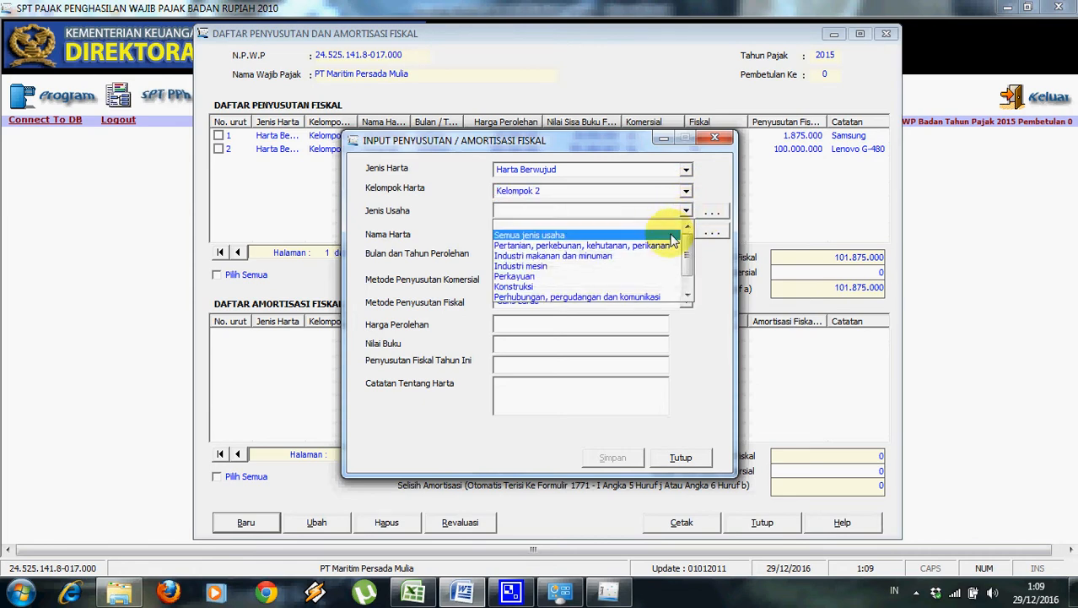
pyautogui.click(671, 235)
# Register Truk as a new asset name and select it for this entry.
pyautogui.click(686, 234)
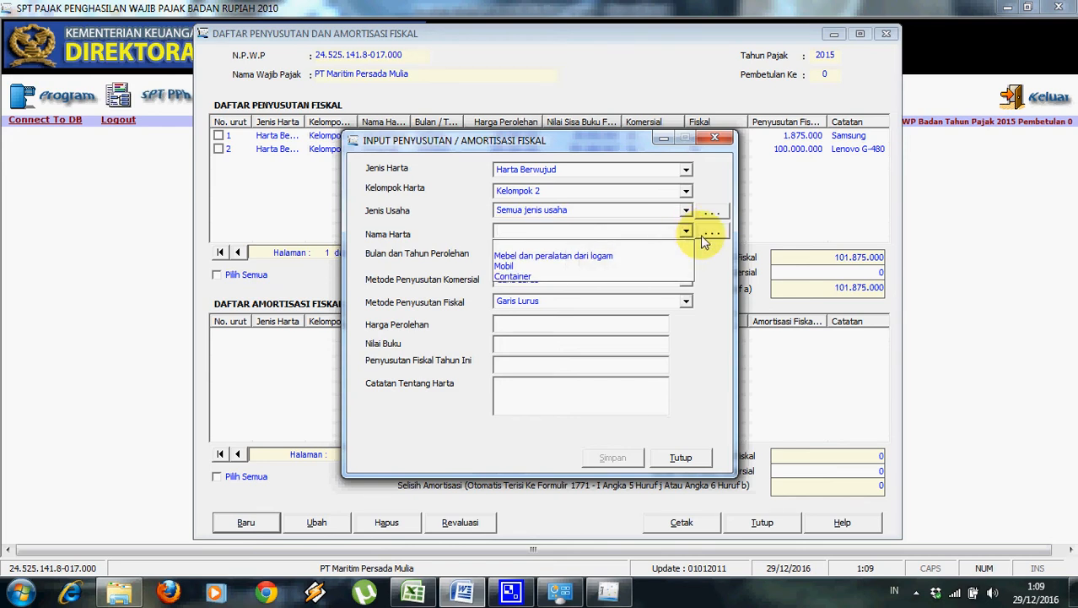
pyautogui.click(705, 240)
pyautogui.click(705, 240)
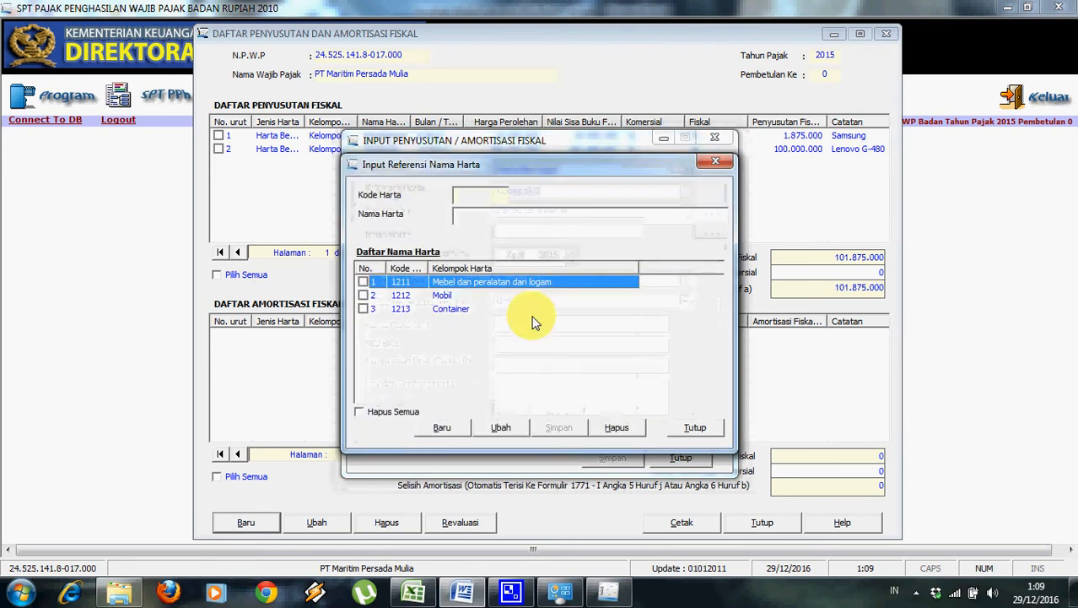
pyautogui.click(446, 427)
pyautogui.write('Tru')
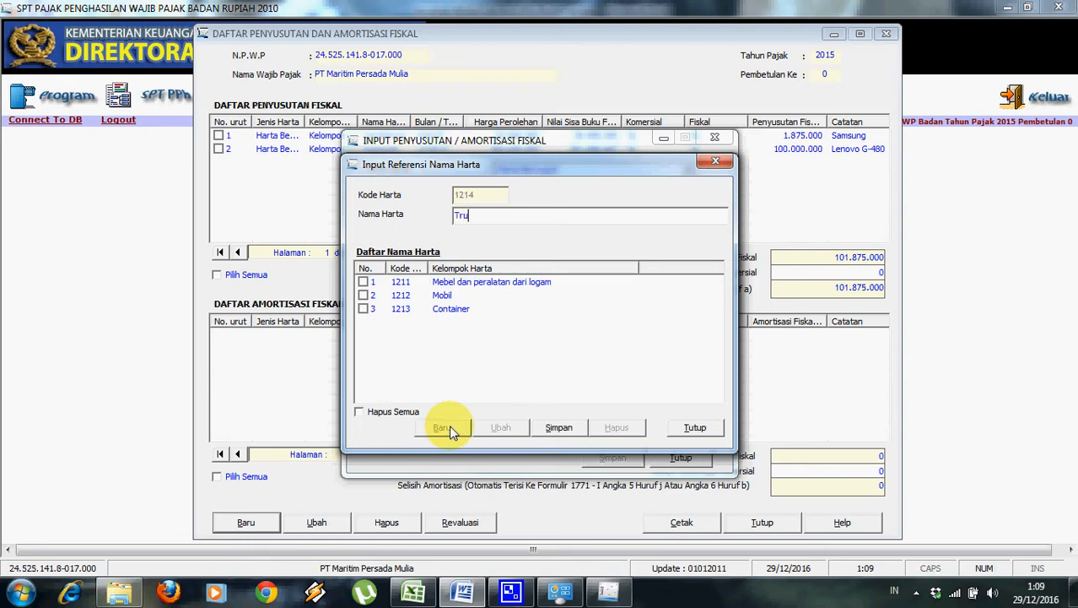
pyautogui.write('k')
pyautogui.click(558, 427)
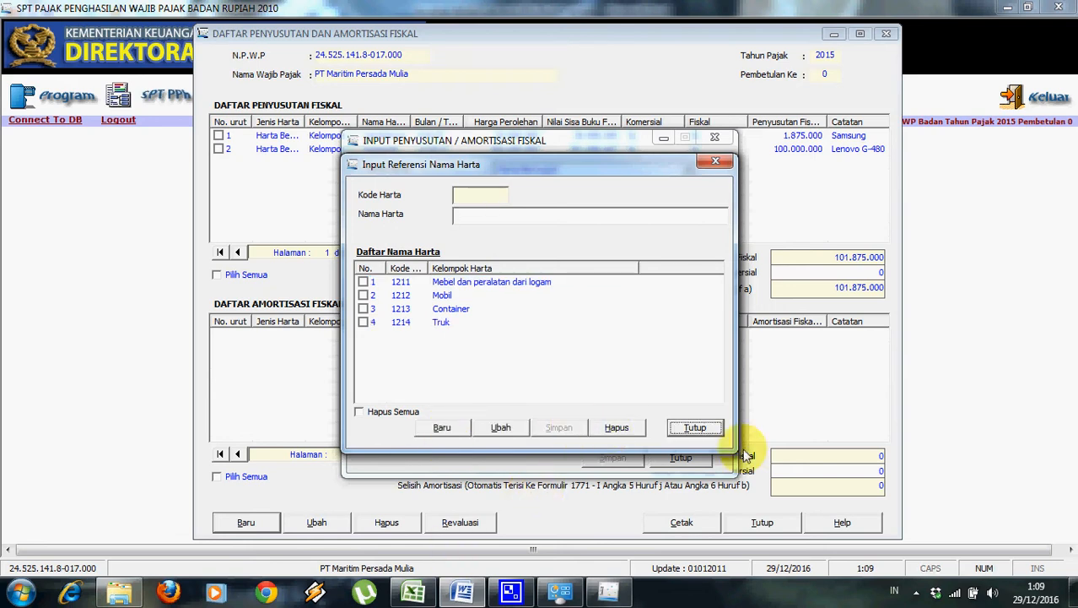
pyautogui.click(709, 427)
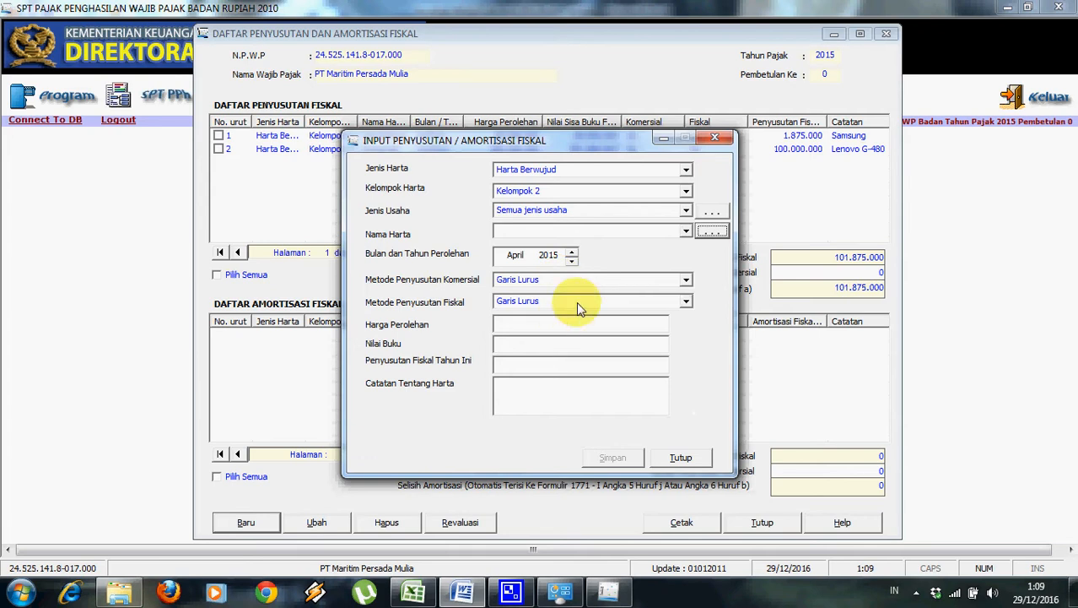
pyautogui.click(686, 230)
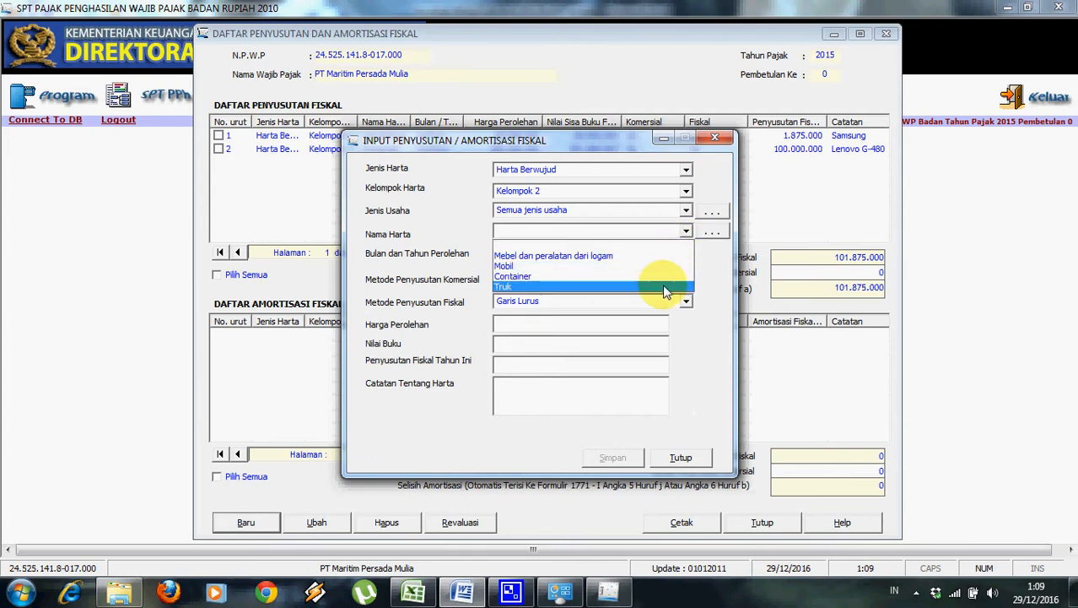
pyautogui.click(664, 288)
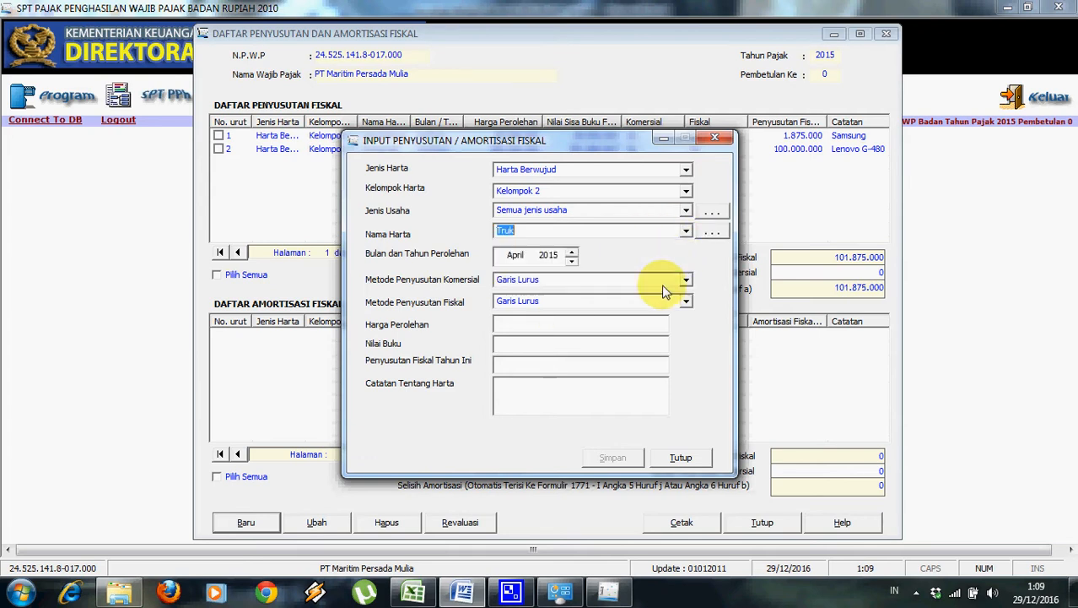
pyautogui.click(474, 596)
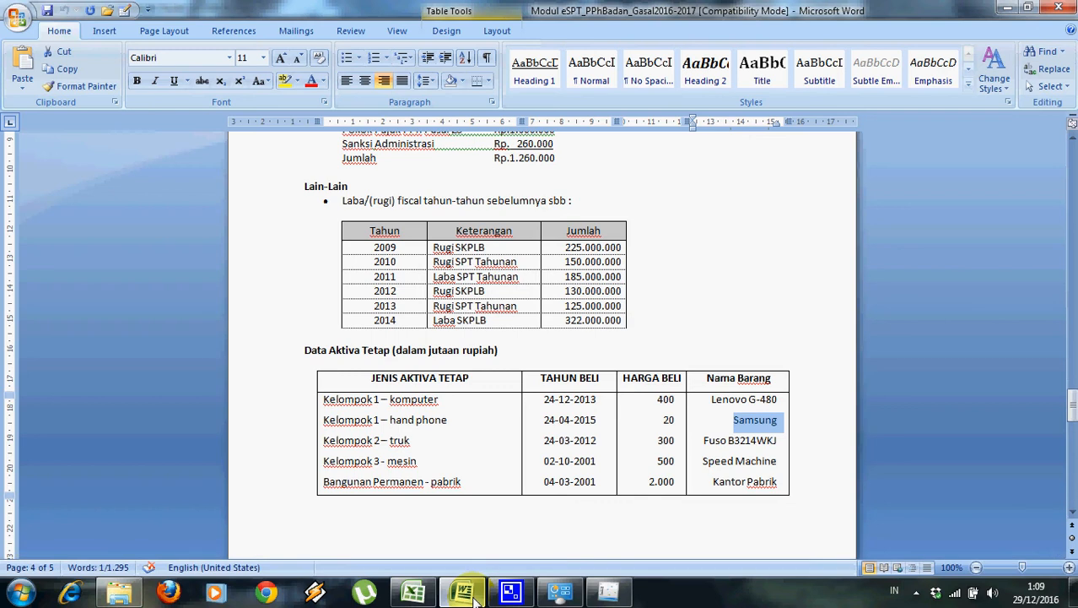
# Set the acquisition date to Maret 2012 and the acquisition cost to 300.000.000.
pyautogui.click(609, 593)
pyautogui.click(516, 256)
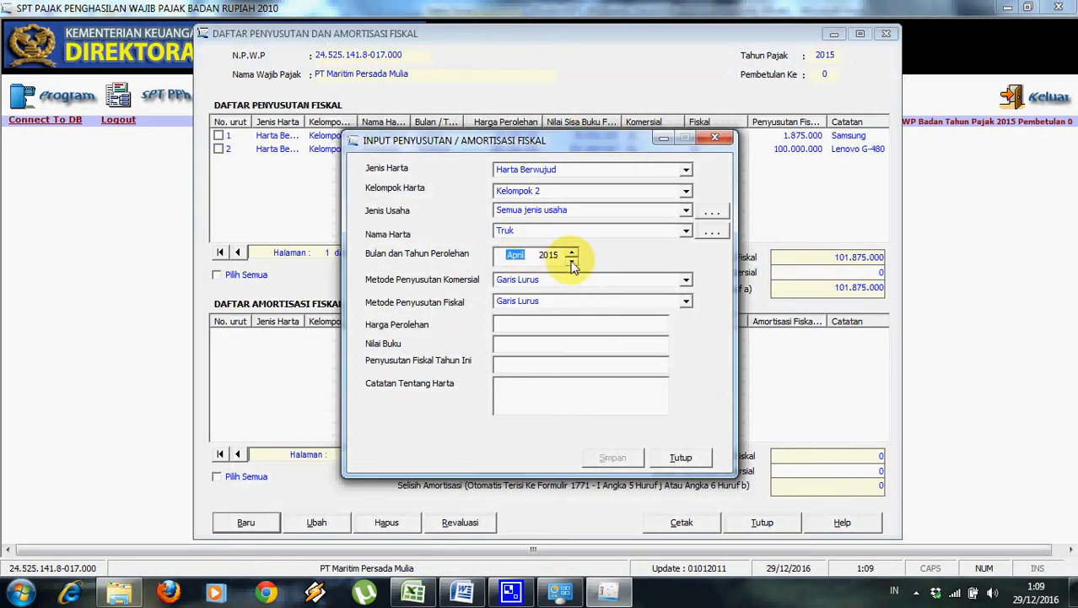
pyautogui.click(550, 255)
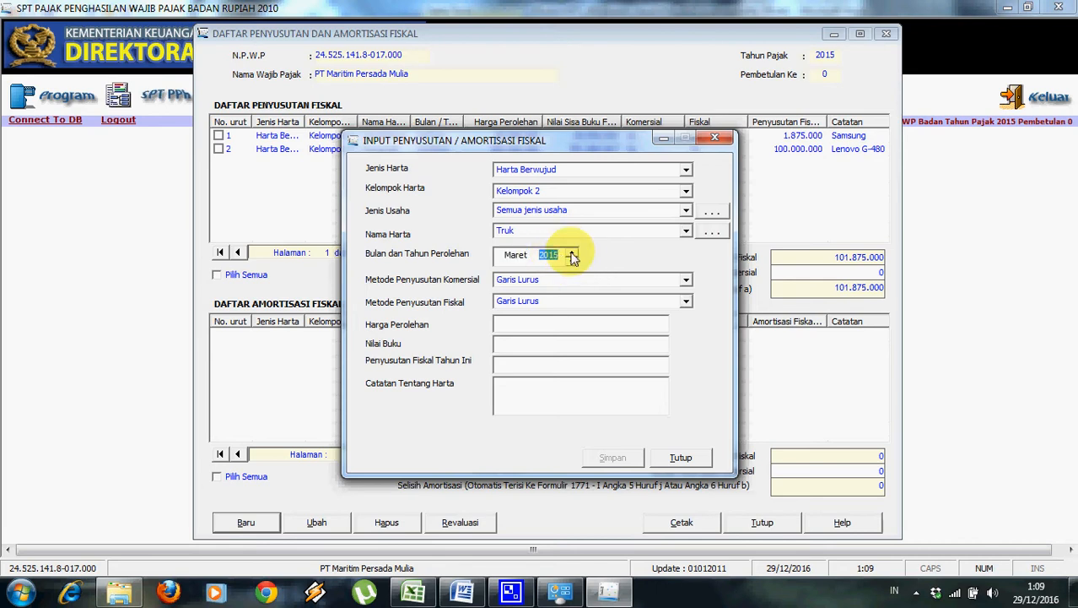
pyautogui.click(575, 264)
pyautogui.click(575, 264)
pyautogui.click(574, 263)
pyautogui.click(562, 325)
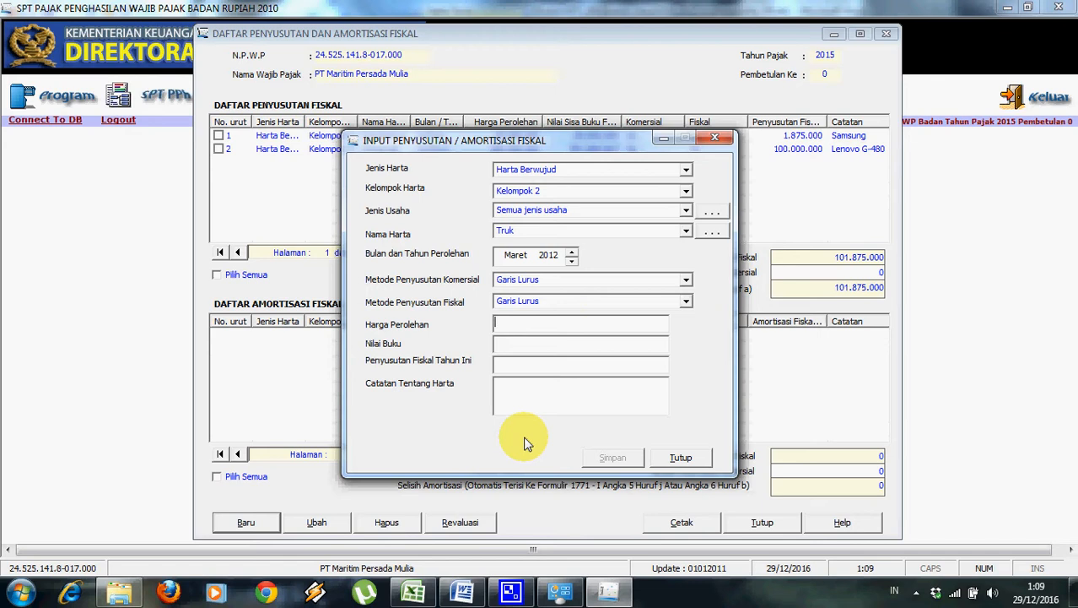
pyautogui.click(469, 591)
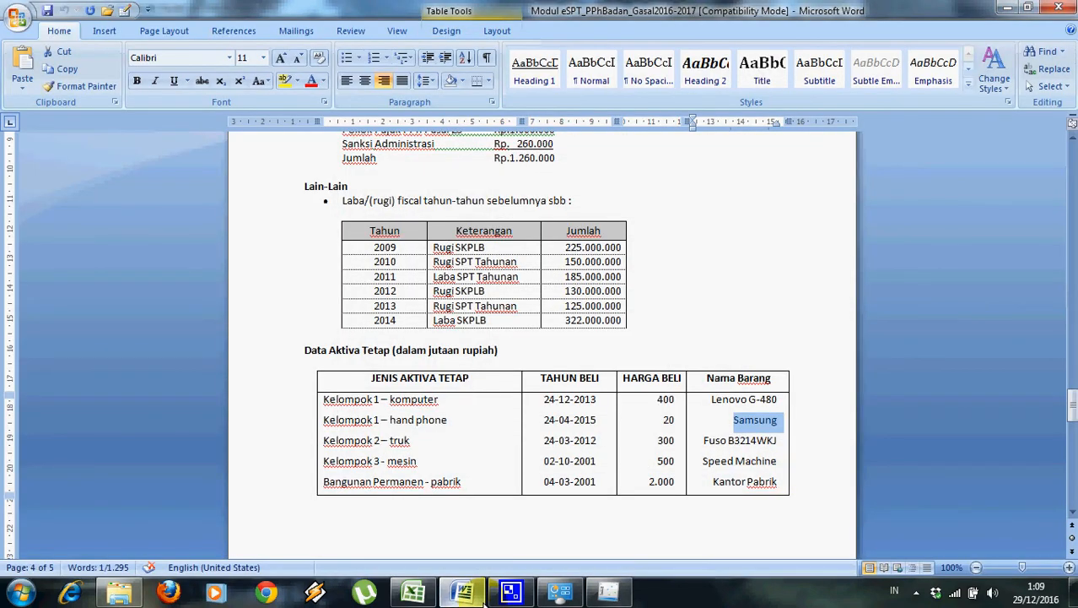
pyautogui.click(483, 598)
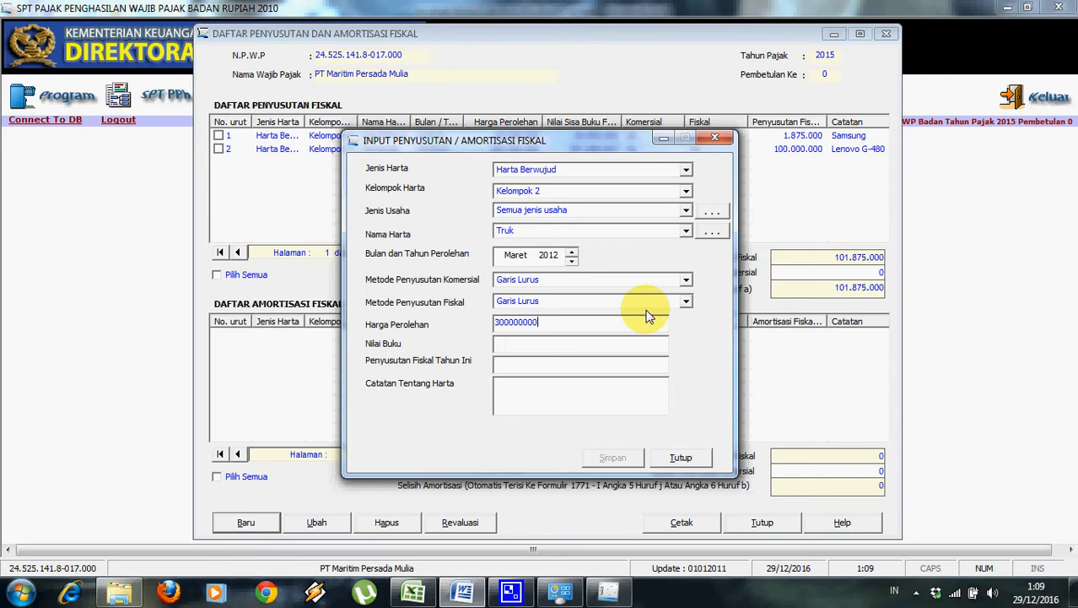
pyautogui.click(607, 347)
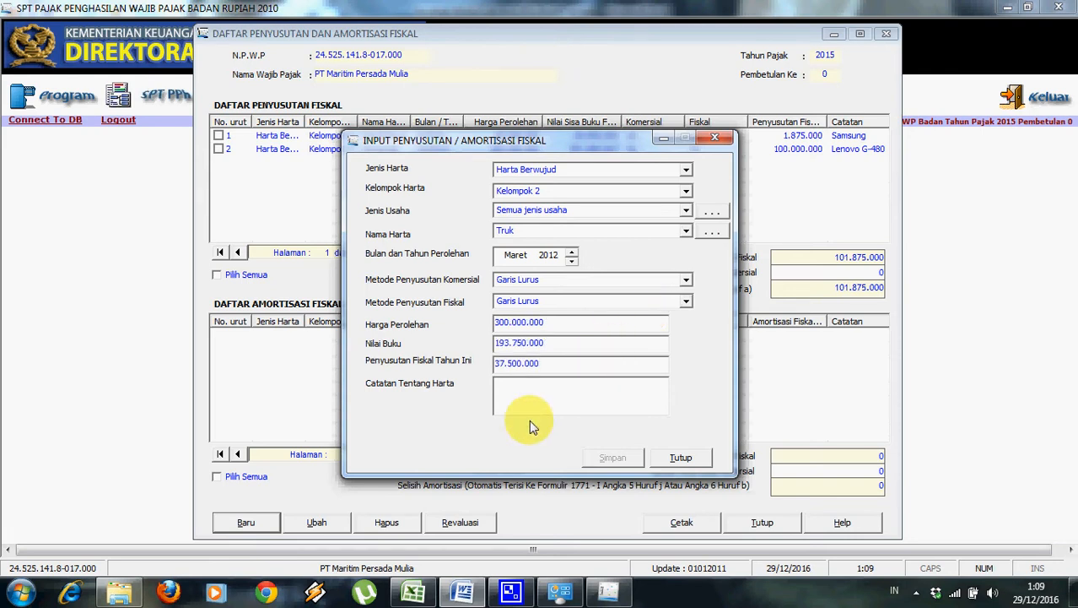
# Paste the Fuso truck name from Word as the note and save the Truk entry.
pyautogui.click(563, 399)
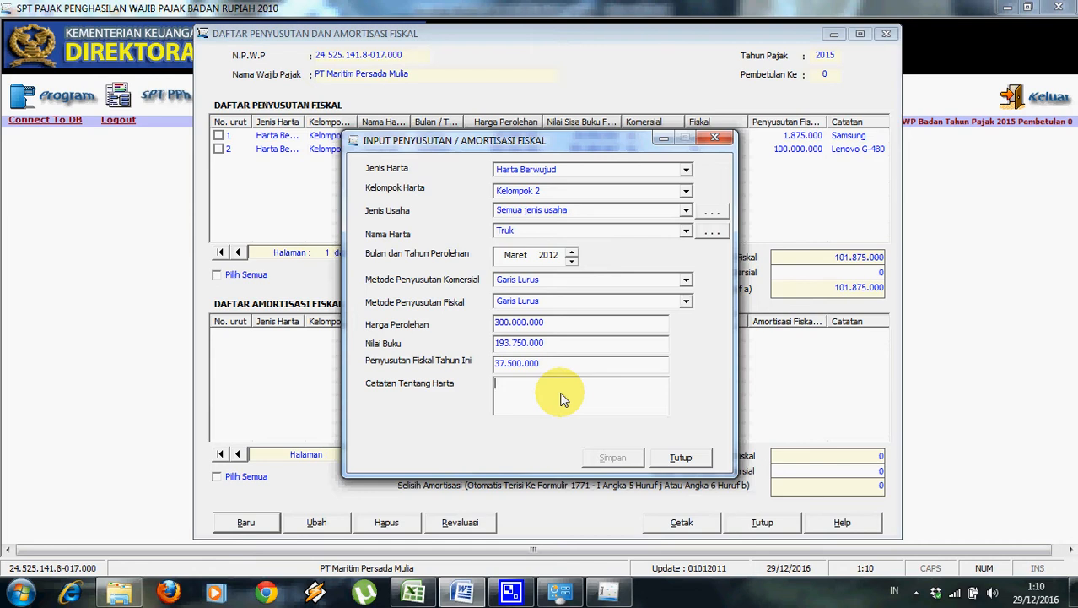
pyautogui.click(461, 590)
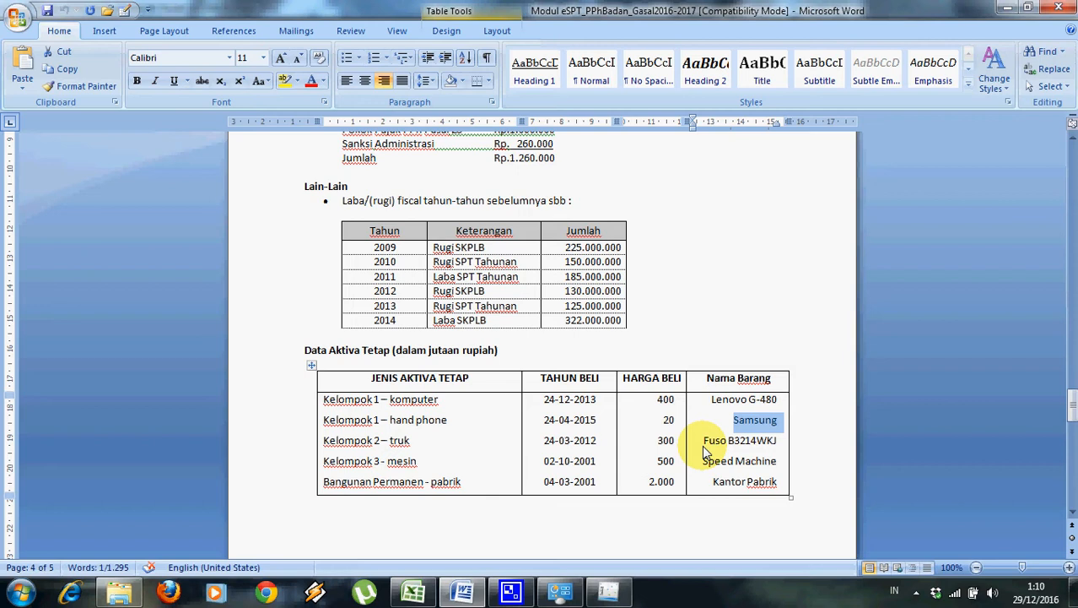
pyautogui.moveTo(702, 441); pyautogui.dragTo(762, 446)
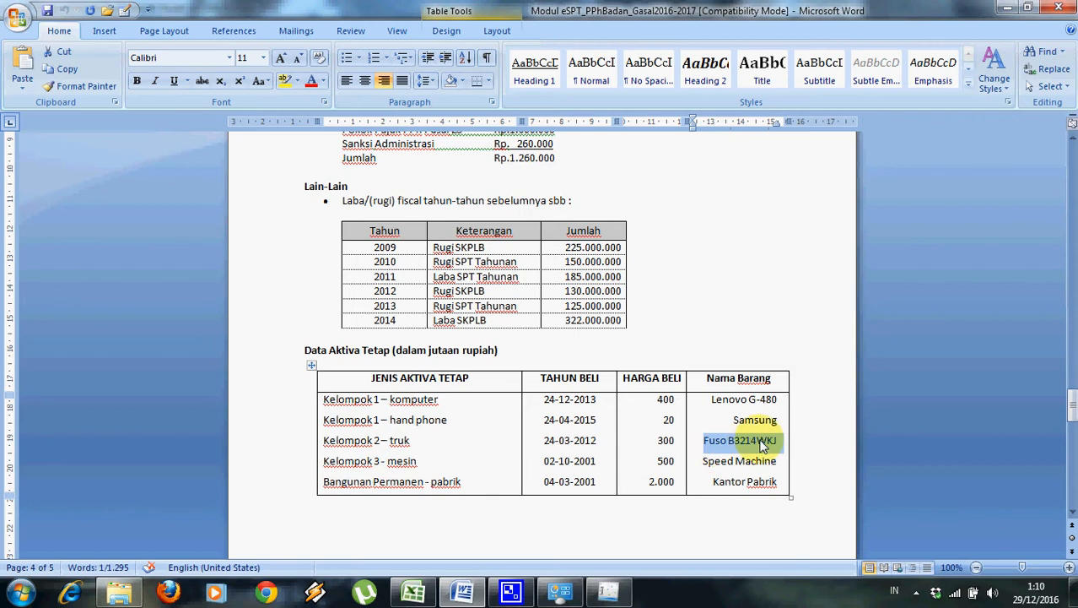
pyautogui.hotkey('ctrl', 'c')
pyautogui.hotkey('alt', 'Tab')
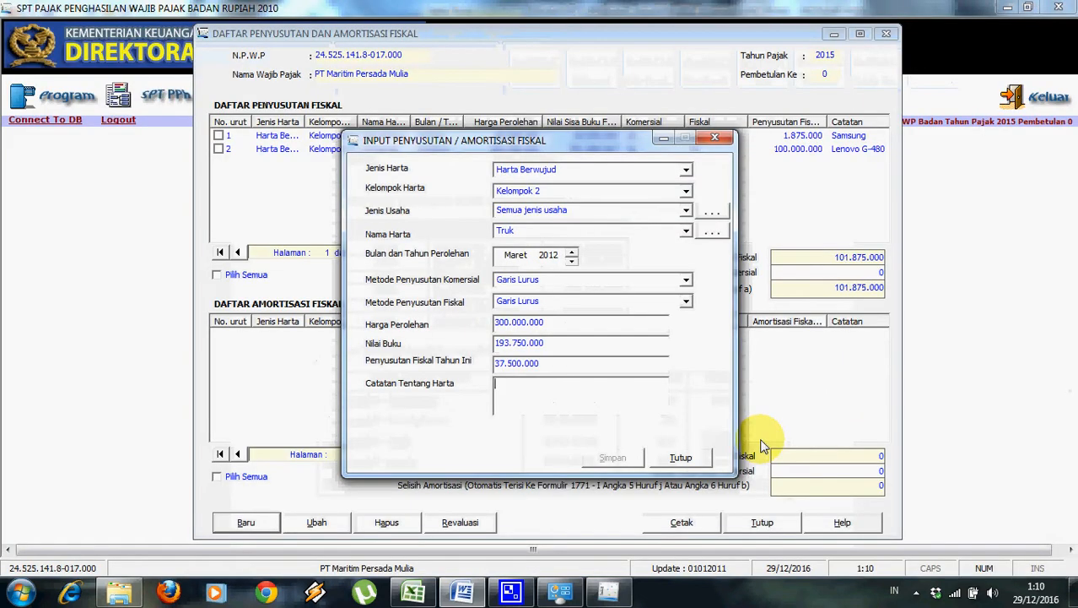
pyautogui.hotkey('ctrl', 'v')
pyautogui.click(630, 457)
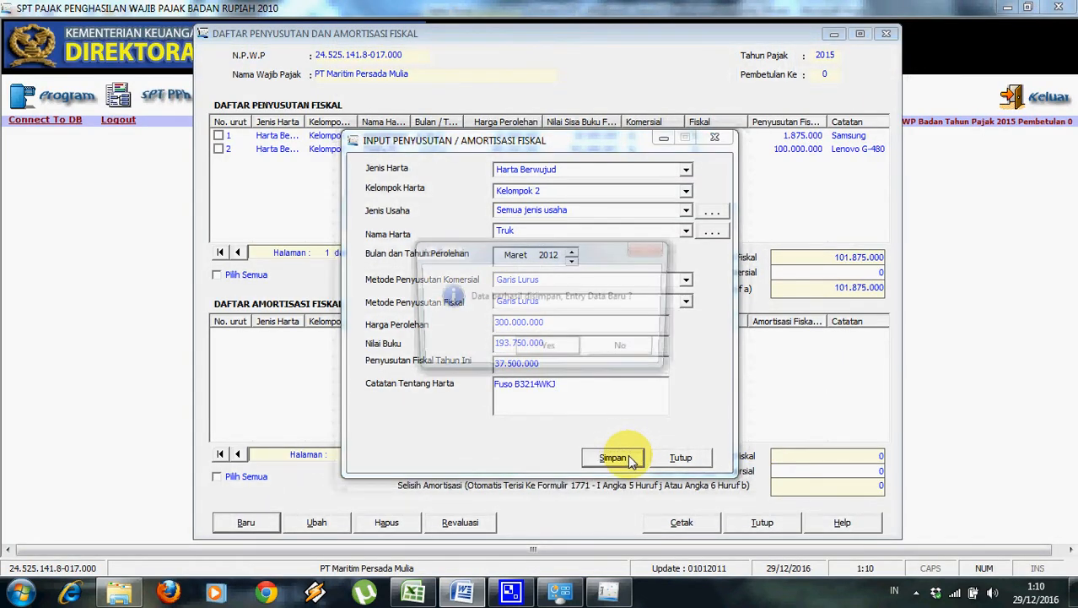
pyautogui.click(531, 355)
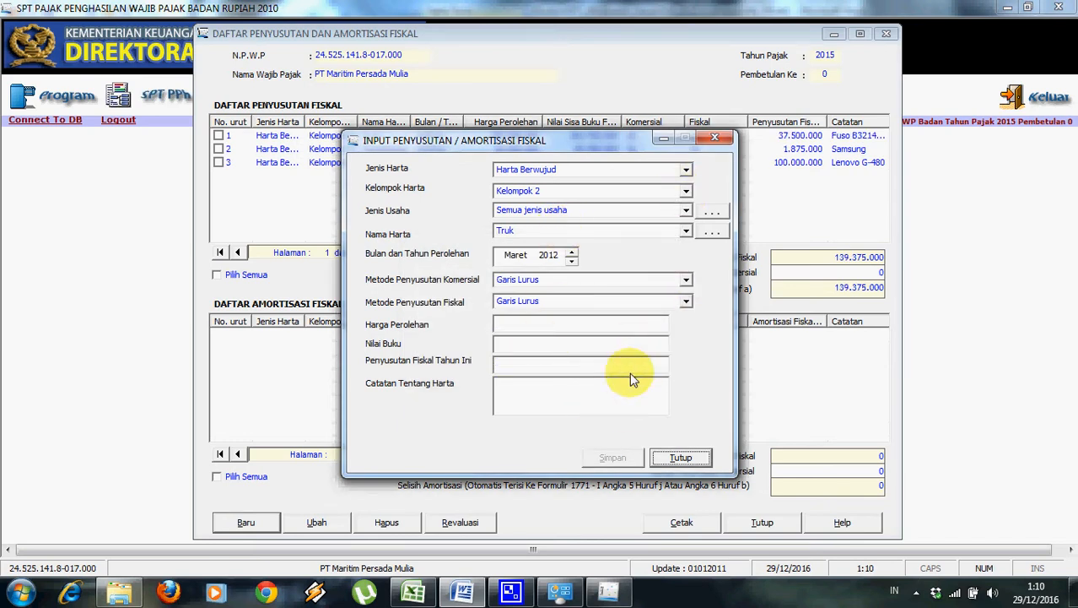
# Set the asset group to Kelompok 3.
pyautogui.click(462, 595)
pyautogui.click(463, 595)
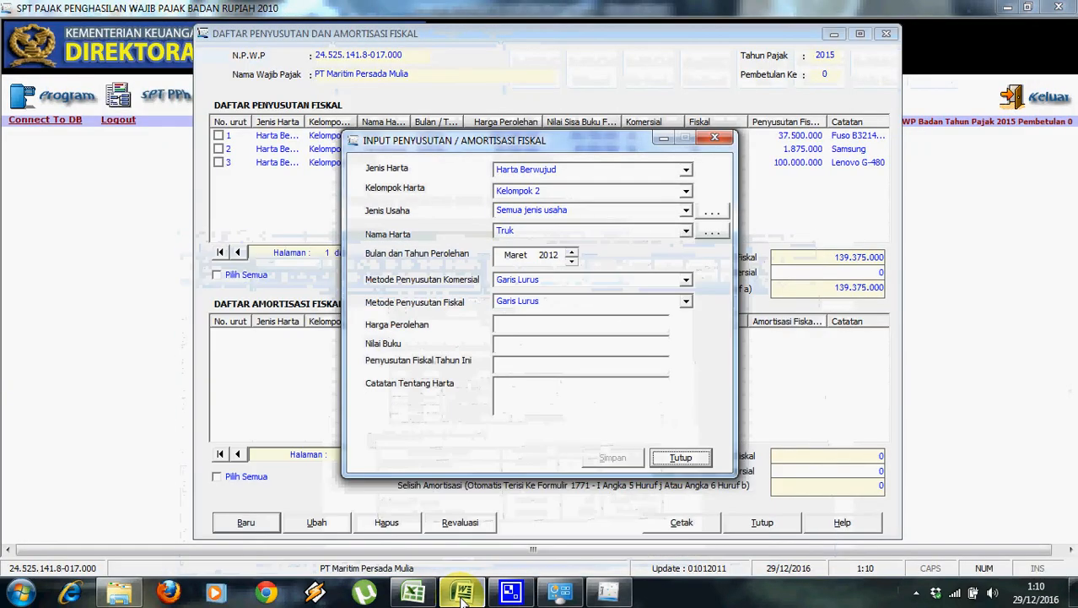
pyautogui.click(686, 191)
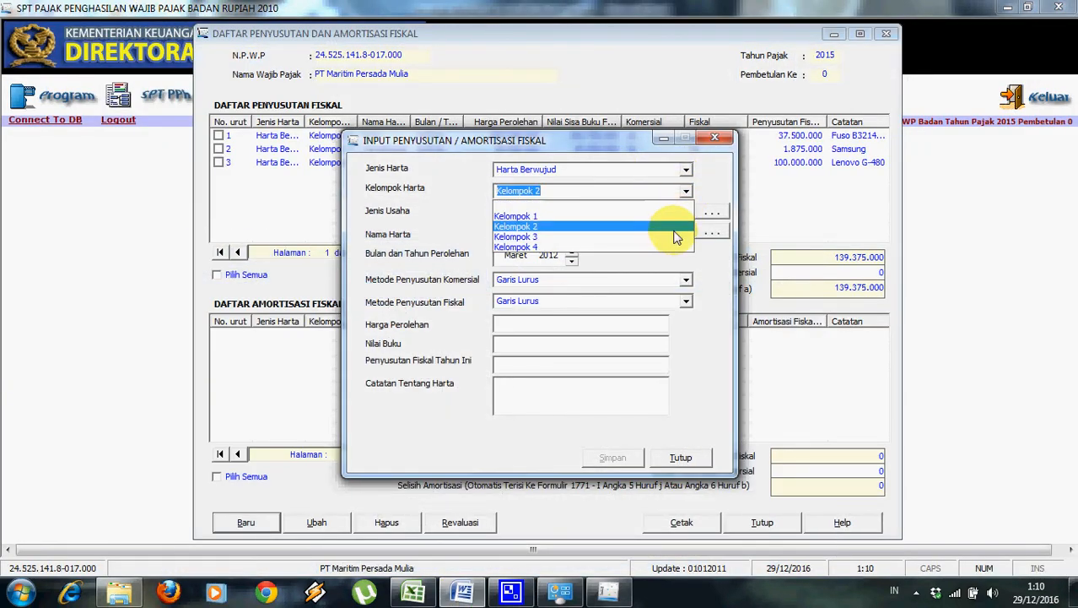
pyautogui.click(677, 236)
# Create the business type Industri Karpet and select it for the asset.
pyautogui.click(687, 211)
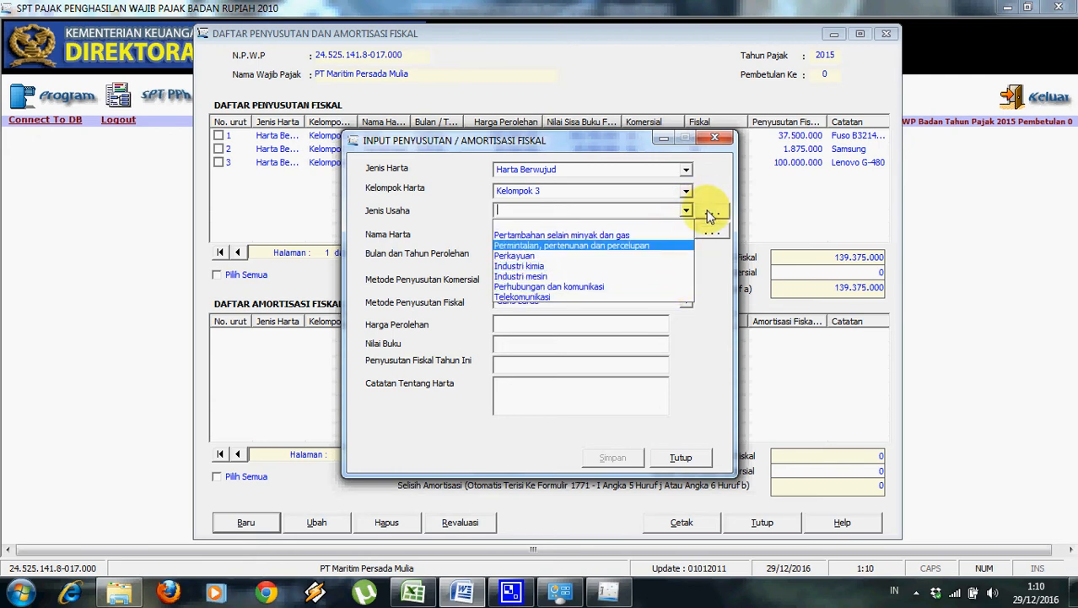
pyautogui.click(709, 211)
pyautogui.click(713, 232)
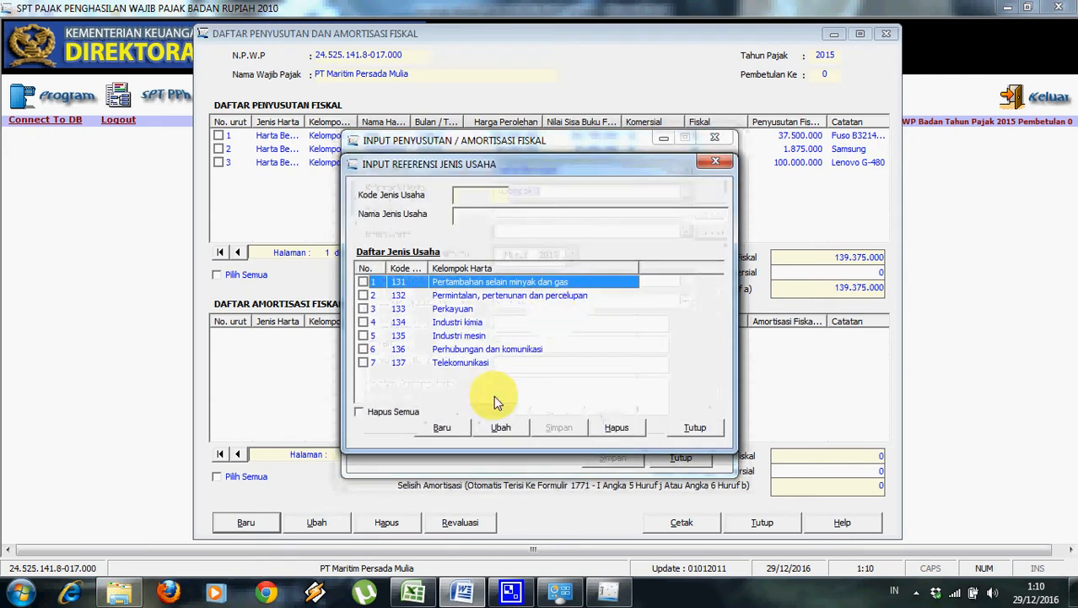
pyautogui.click(445, 427)
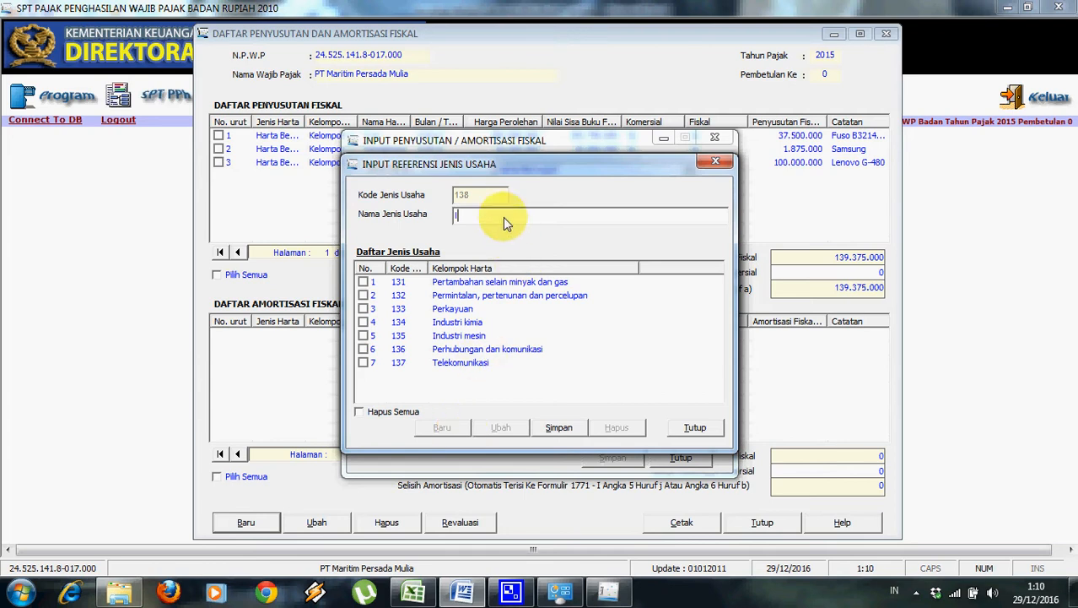
pyautogui.write('Industri Karpet')
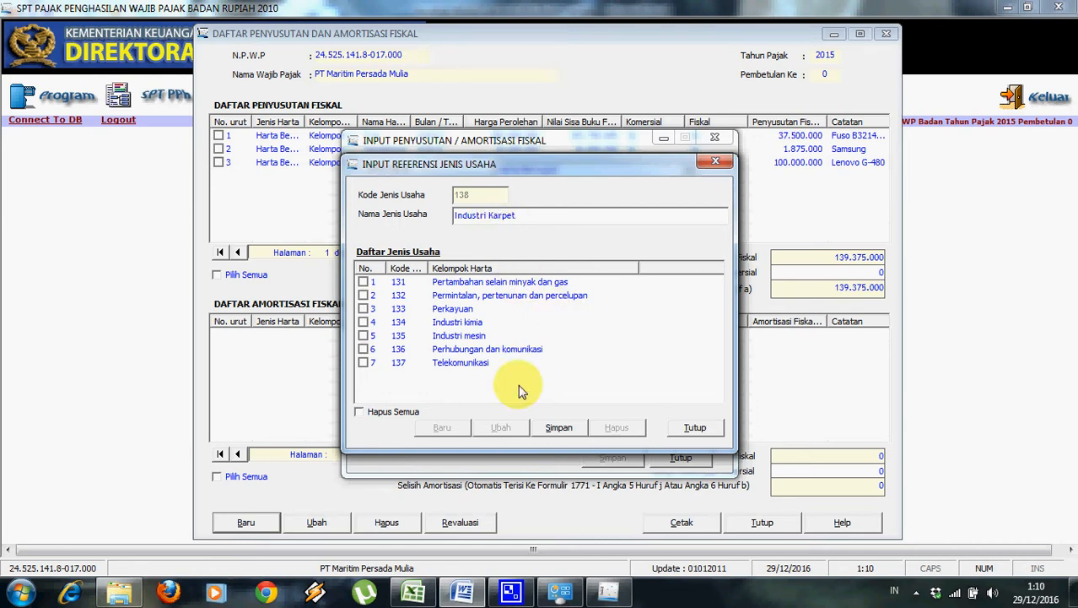
pyautogui.click(558, 427)
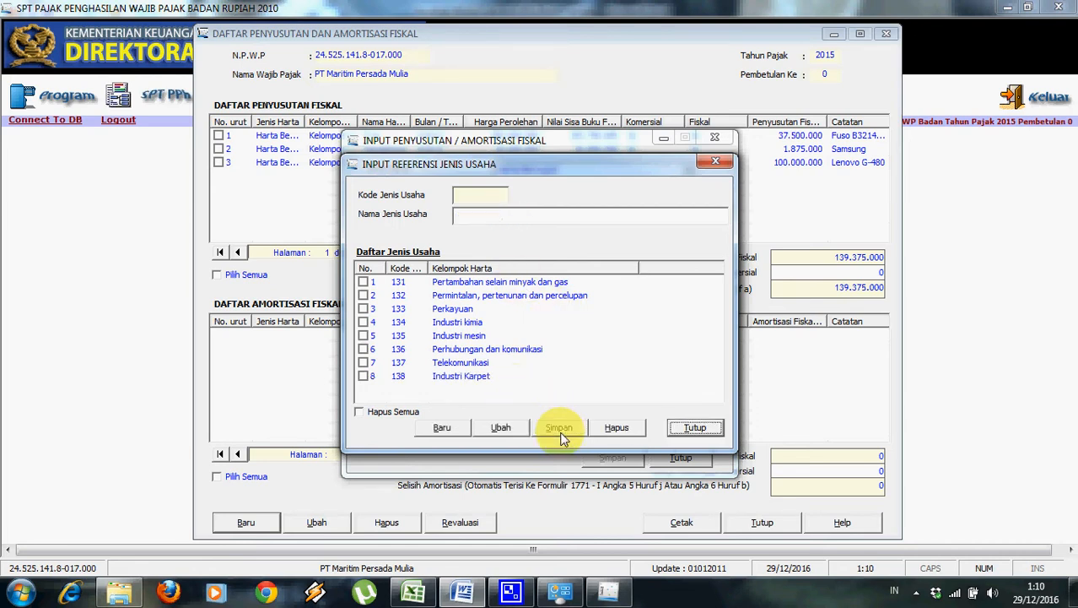
pyautogui.click(675, 431)
pyautogui.click(688, 212)
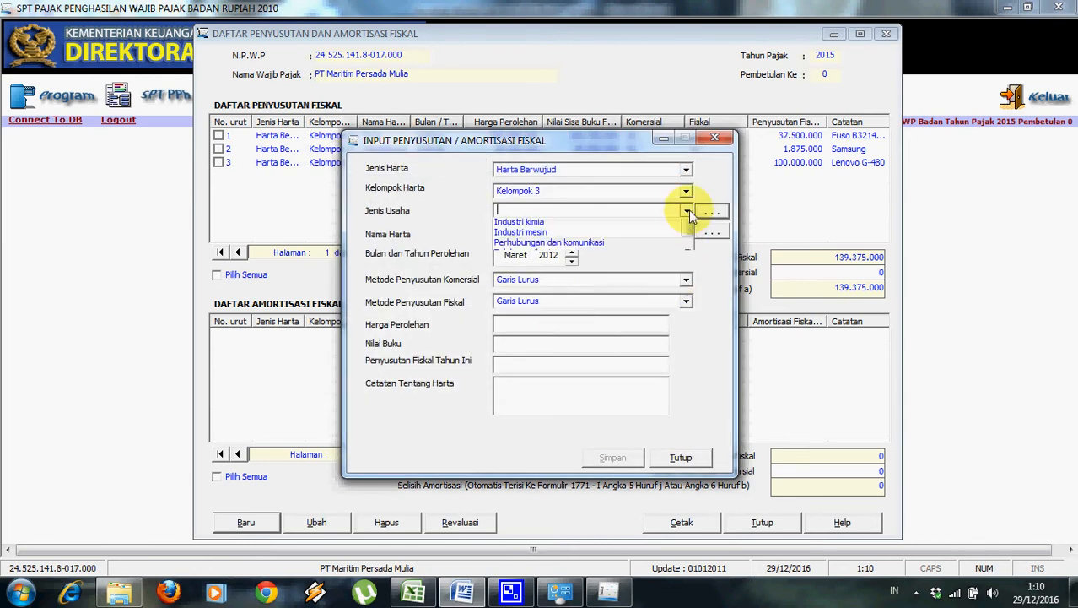
pyautogui.click(686, 291)
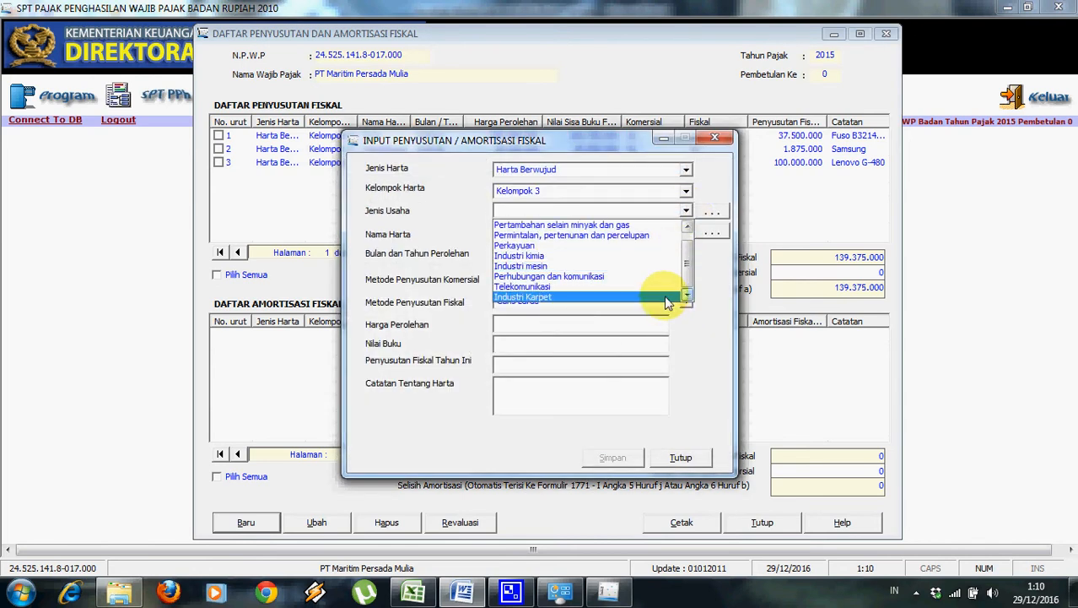
pyautogui.click(666, 298)
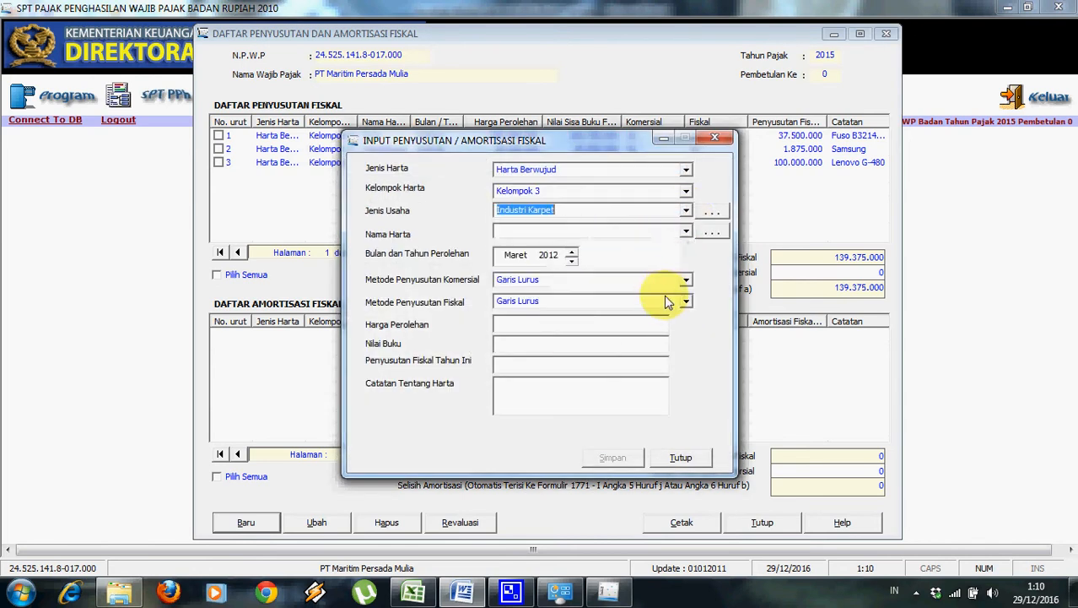
# Register Mesin (code 1381) in the asset name reference list and pick it as Nama Harta.
pyautogui.click(710, 232)
pyautogui.click(637, 344)
pyautogui.click(462, 594)
pyautogui.click(461, 593)
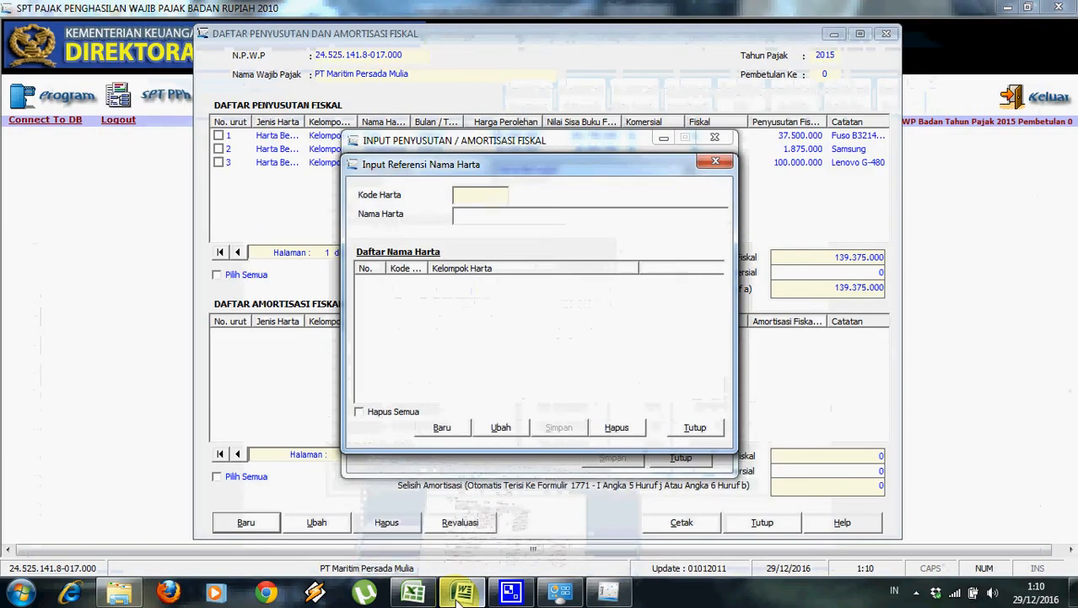
pyautogui.click(442, 427)
pyautogui.write('Mesin')
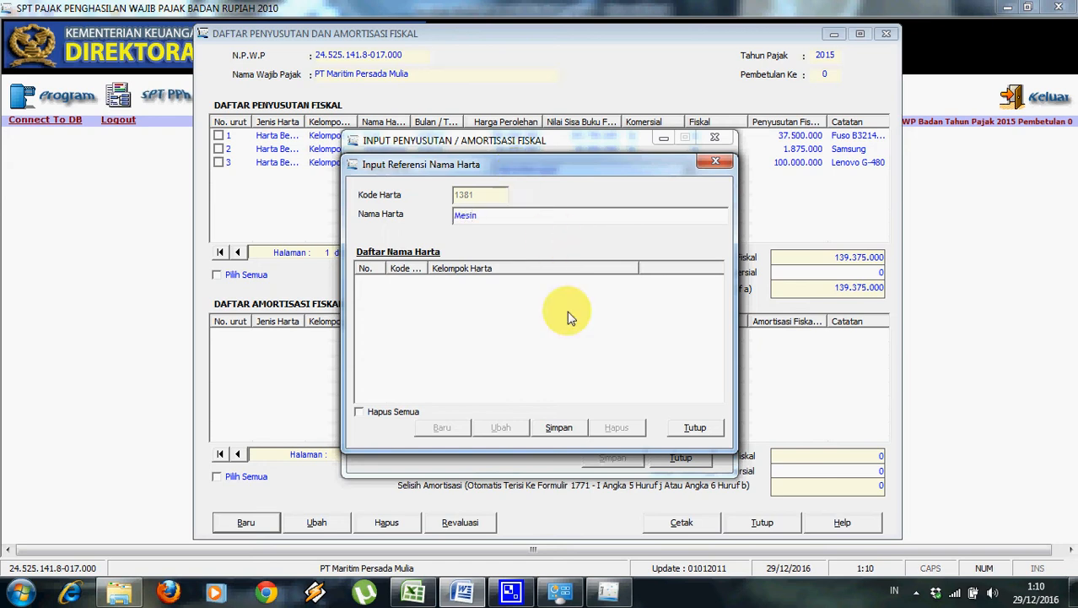
pyautogui.click(559, 432)
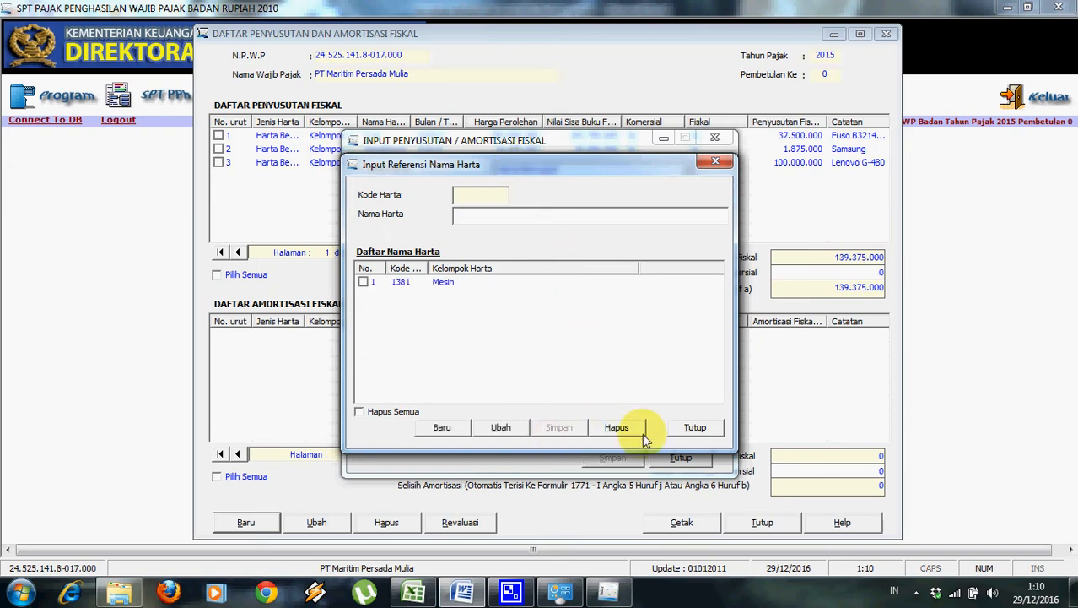
pyautogui.click(694, 427)
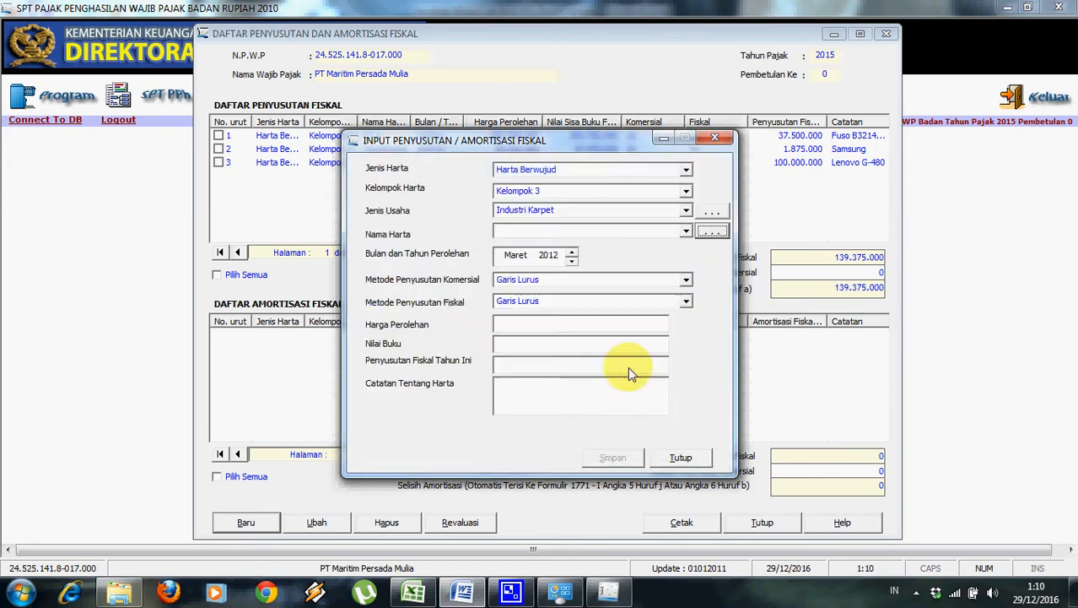
pyautogui.click(686, 233)
pyautogui.click(678, 257)
pyautogui.click(460, 590)
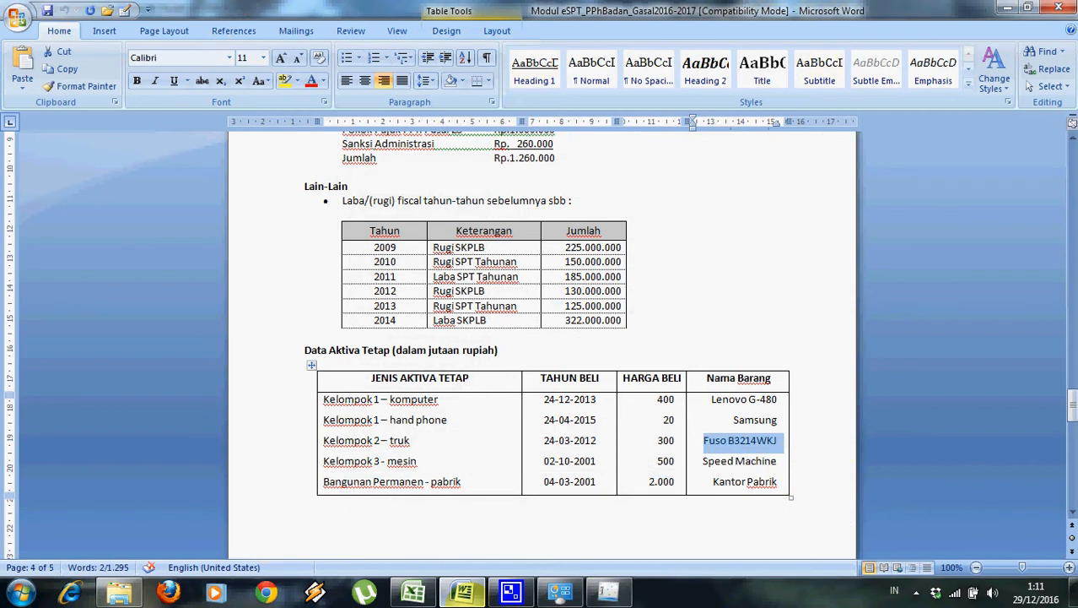
# Set the acquisition date to Oktober 2001.
pyautogui.click(608, 601)
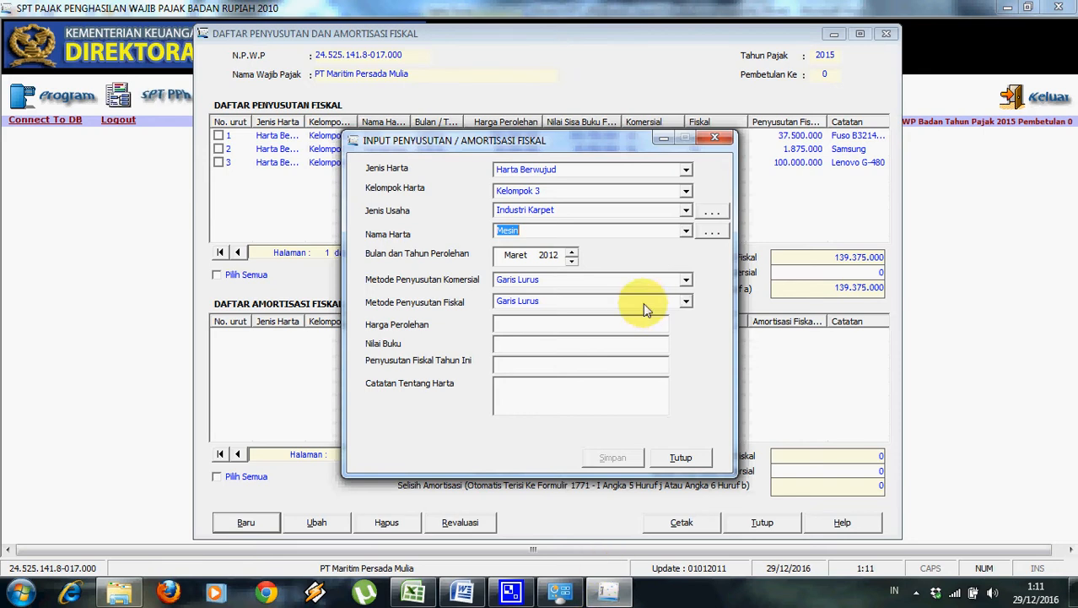
pyautogui.click(514, 255)
pyautogui.click(573, 251)
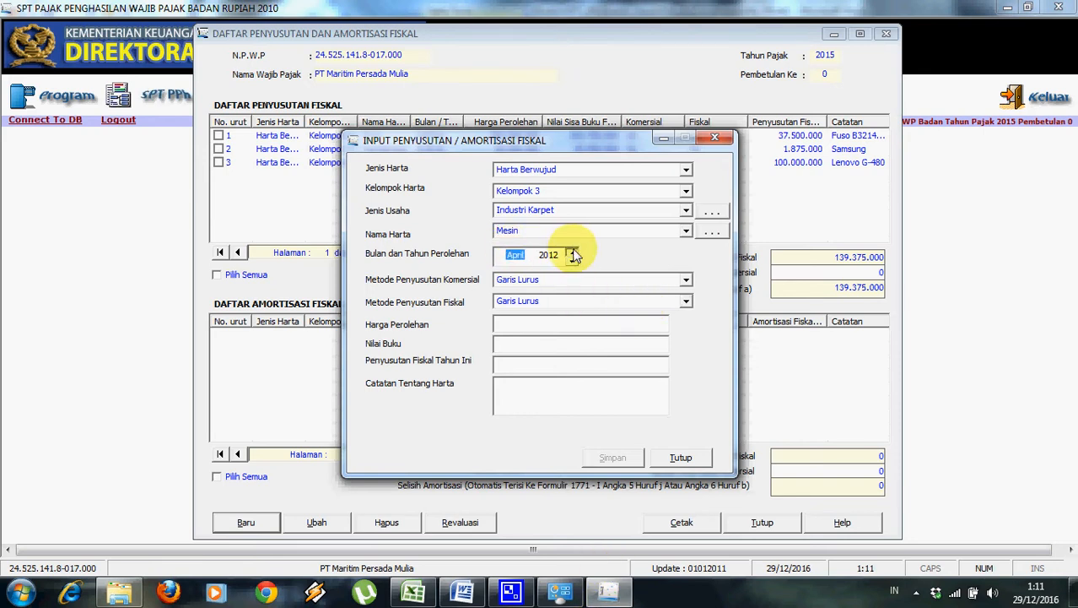
pyautogui.click(574, 251)
pyautogui.click(574, 252)
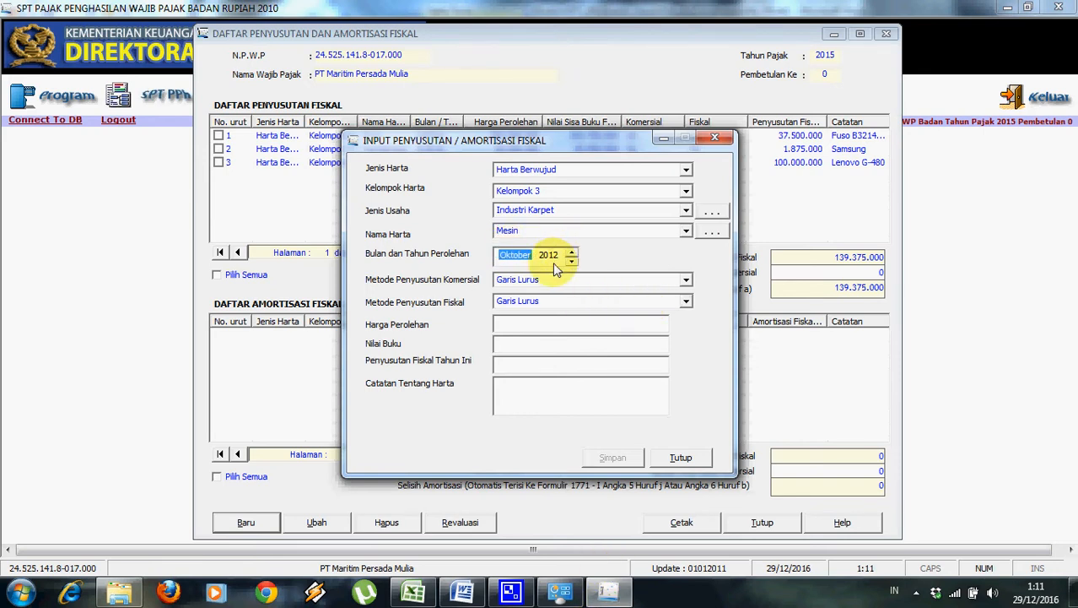
pyautogui.click(553, 258)
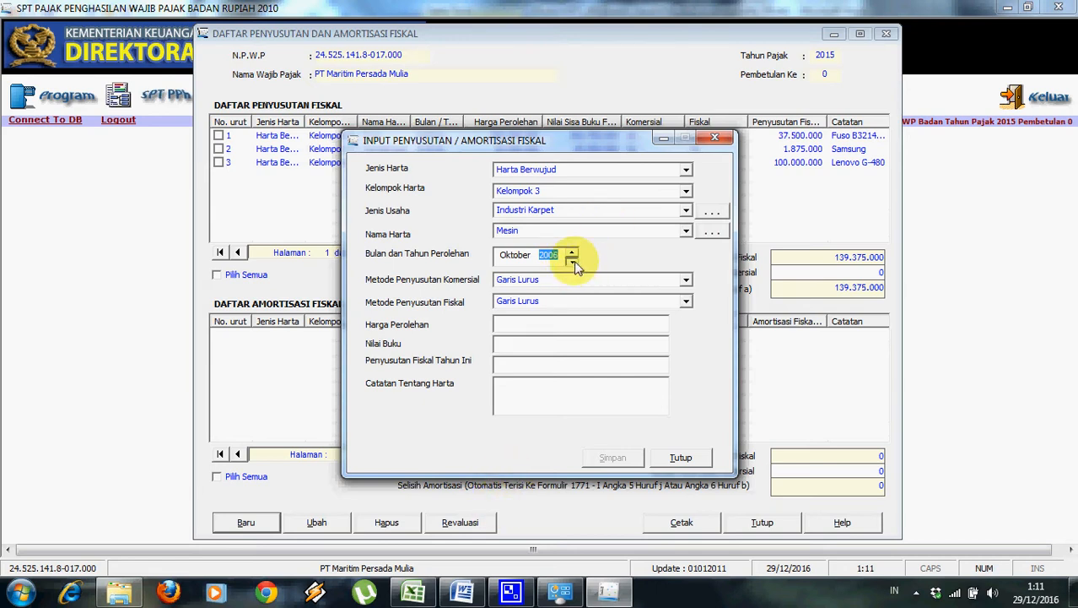
# Enter the 500.000.000 acquisition cost so the book value is calculated.
pyautogui.click(549, 330)
pyautogui.click(462, 591)
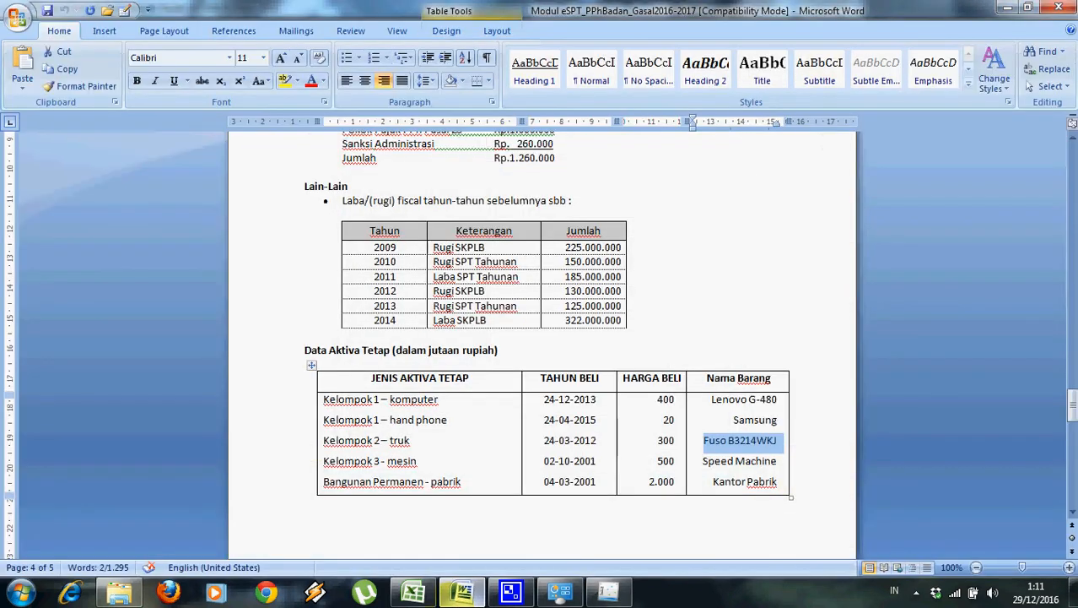
pyautogui.hotkey('alt', 'Tab')
pyautogui.write('50')
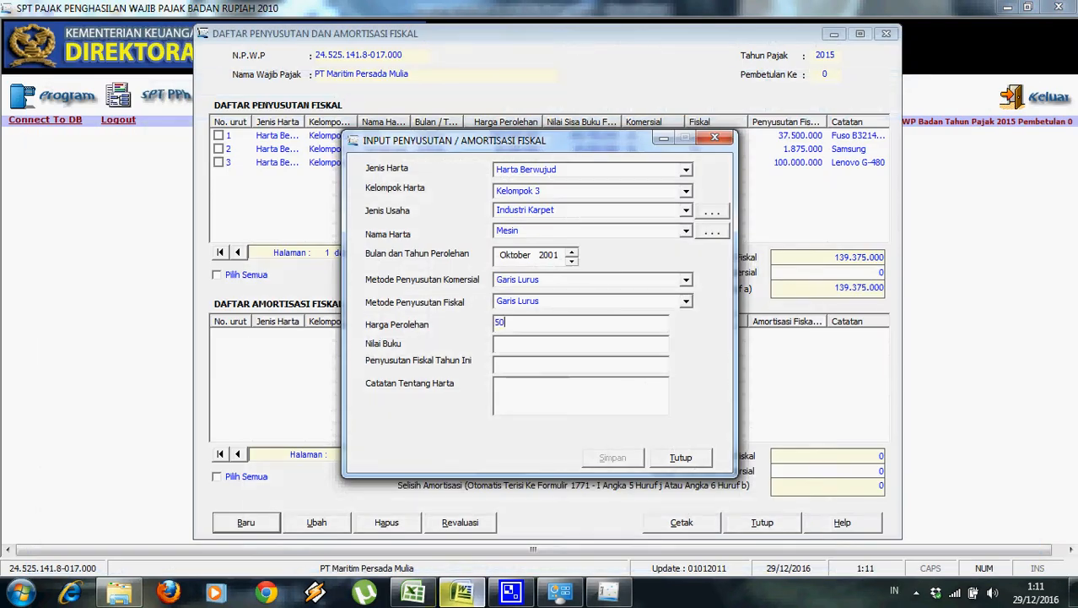
pyautogui.write('0.000.000')
pyautogui.click(549, 350)
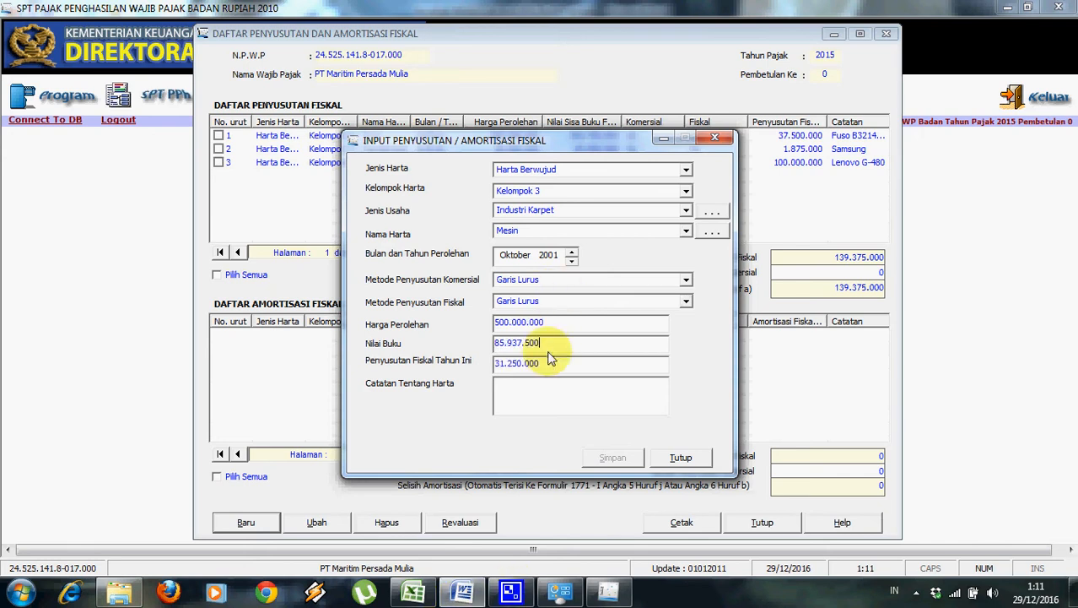
pyautogui.press('Tab')
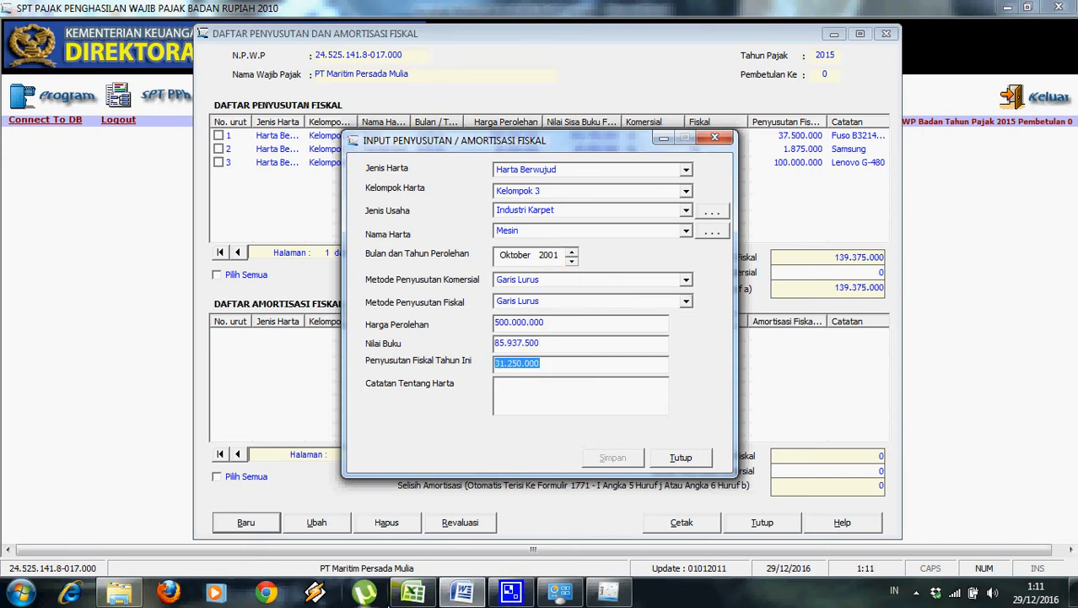
pyautogui.click(421, 595)
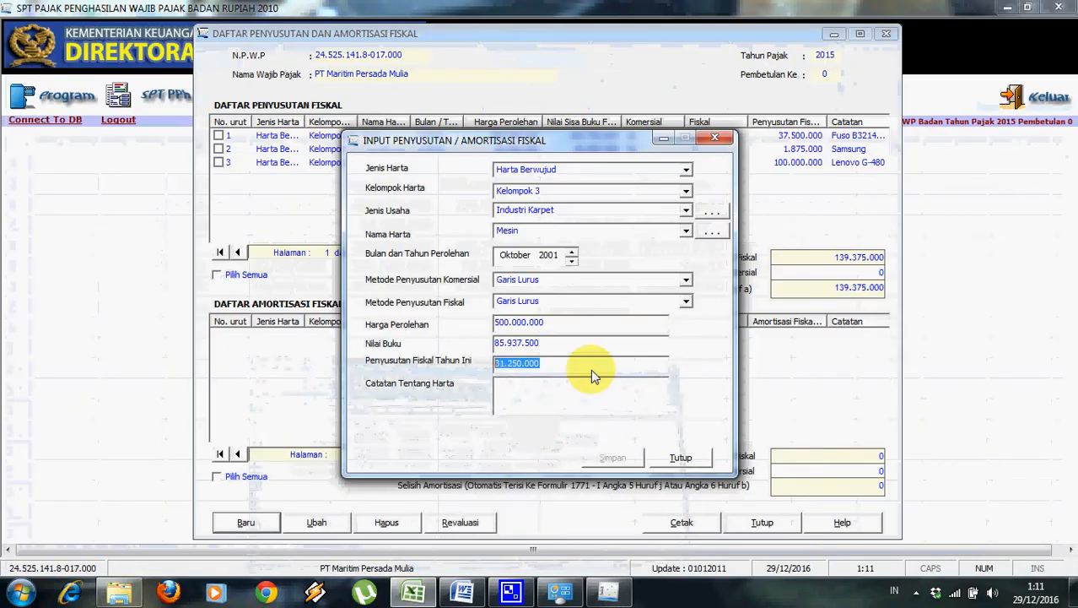
# Paste 'Speed Machine' from Word as the note and save the Mesin entry.
pyautogui.click(564, 394)
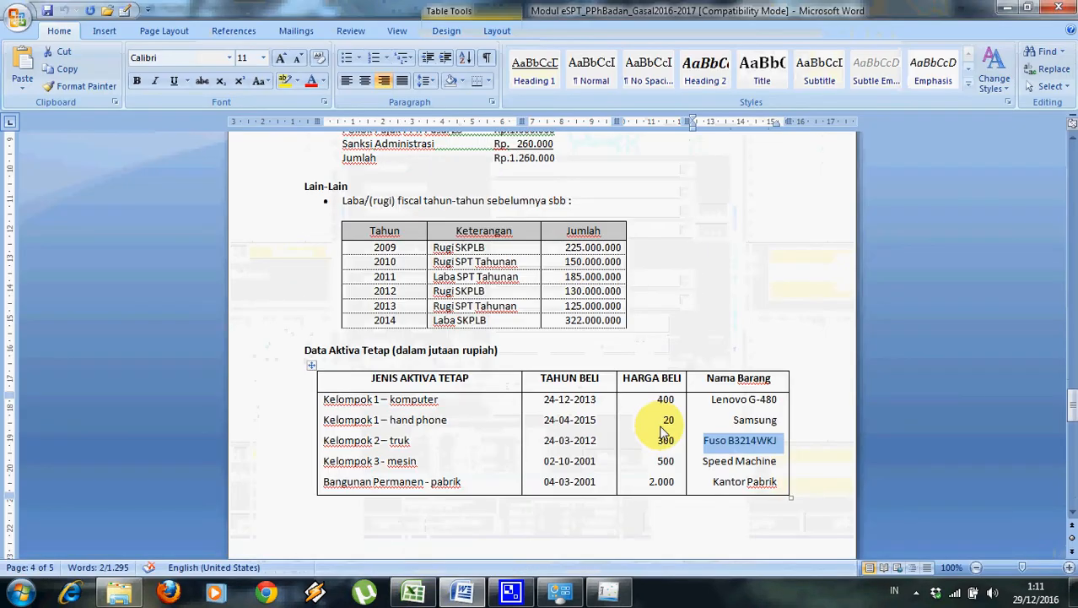
pyautogui.moveTo(702, 461); pyautogui.dragTo(768, 464)
pyautogui.hotkey('ctrl', 'c')
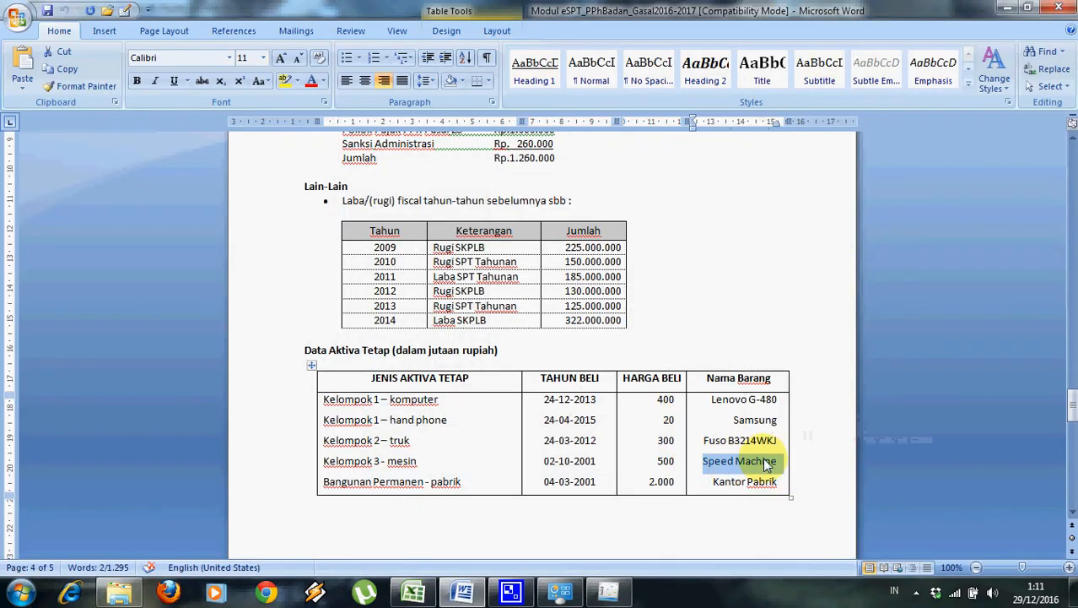
pyautogui.hotkey('alt', 'Tab')
pyautogui.hotkey('ctrl', 'v')
pyautogui.click(613, 457)
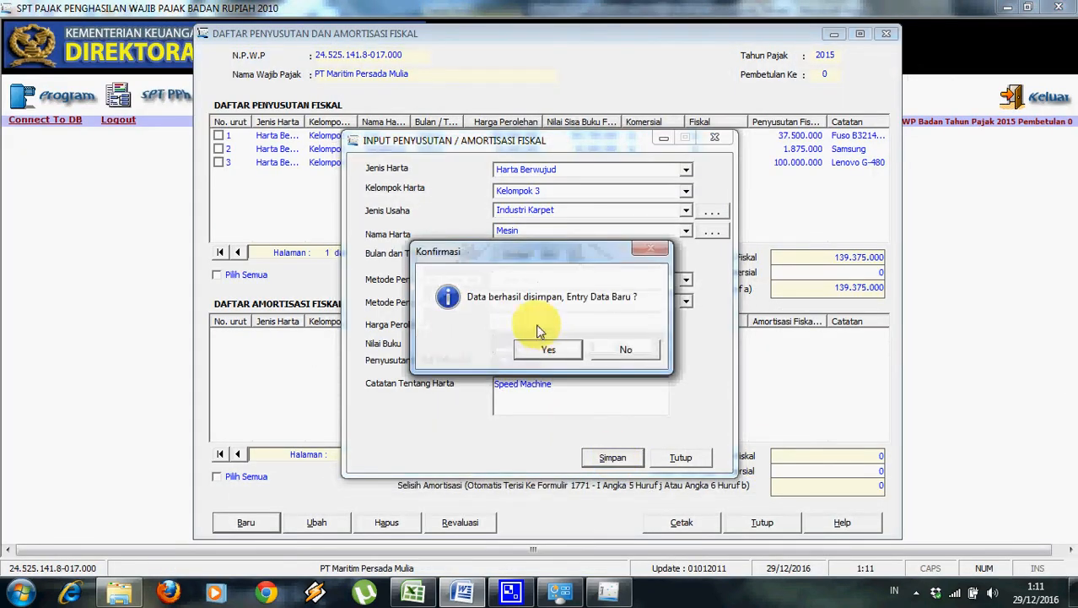
pyautogui.click(546, 342)
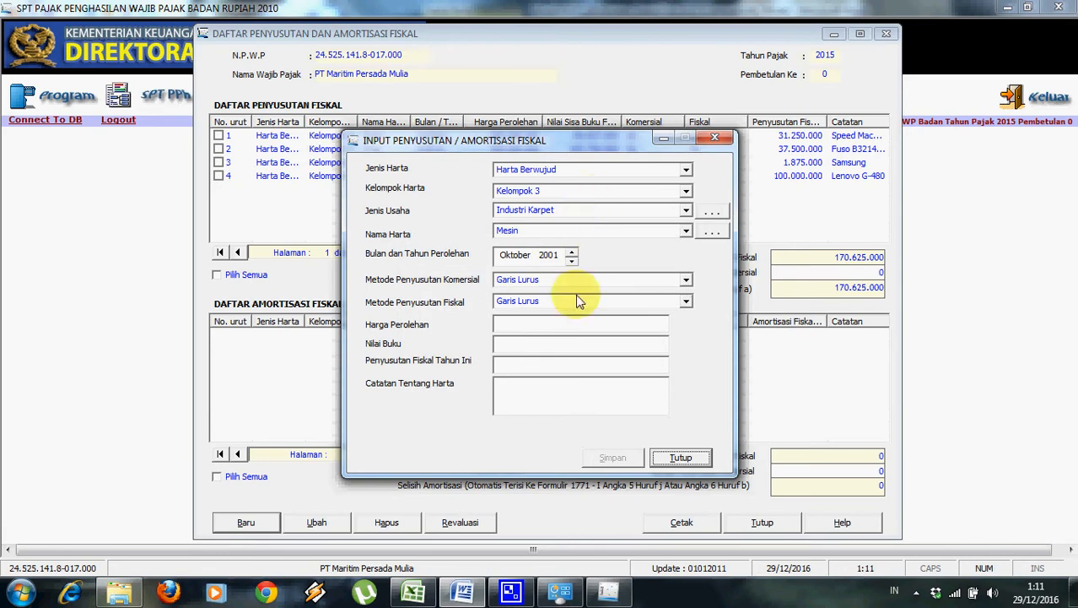
# Set the asset type to Kelompok Bangunan, group Permanen, and business type Semua jenis usaha.
pyautogui.moveTo(427, 591)
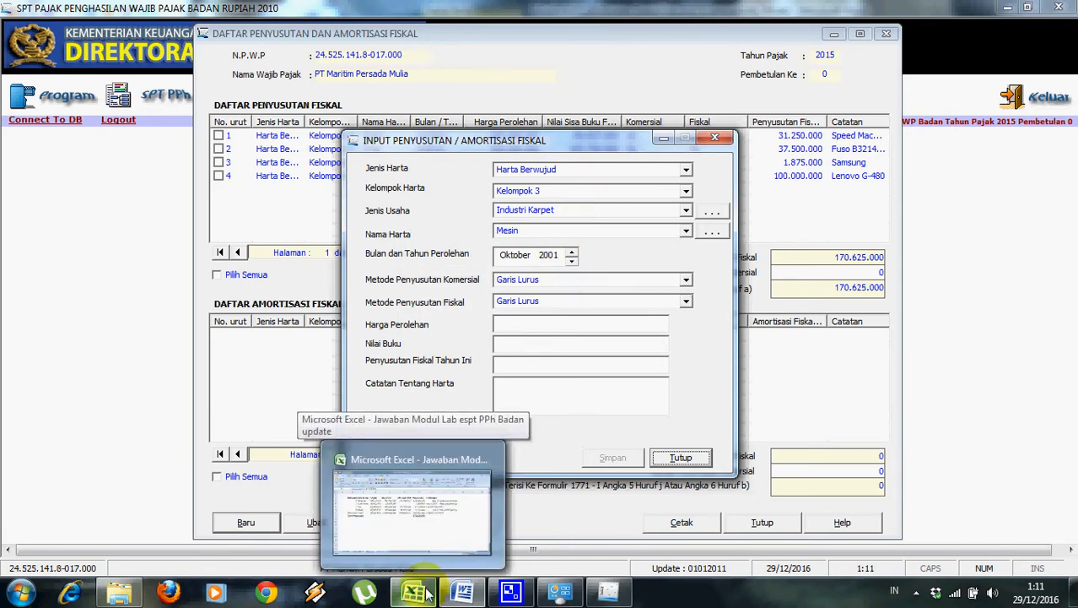
pyautogui.click(426, 590)
pyautogui.click(427, 591)
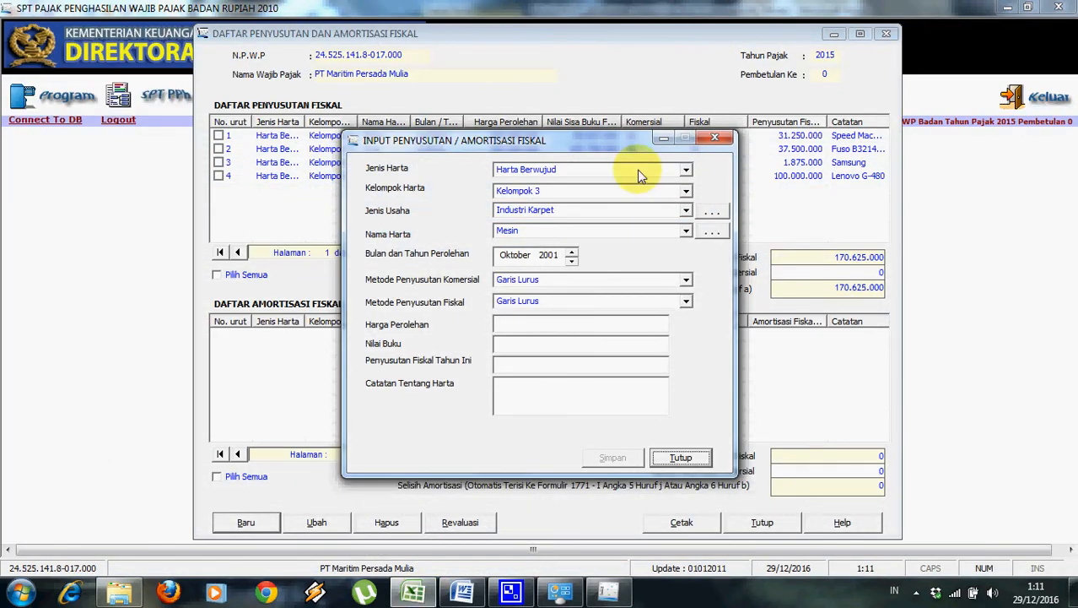
pyautogui.click(686, 169)
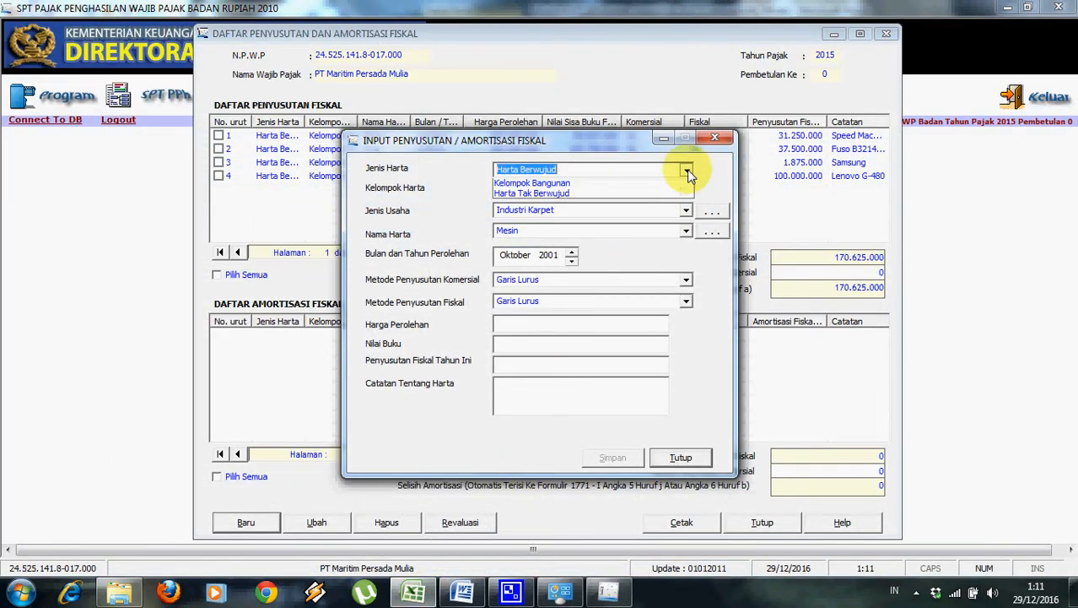
pyautogui.click(670, 207)
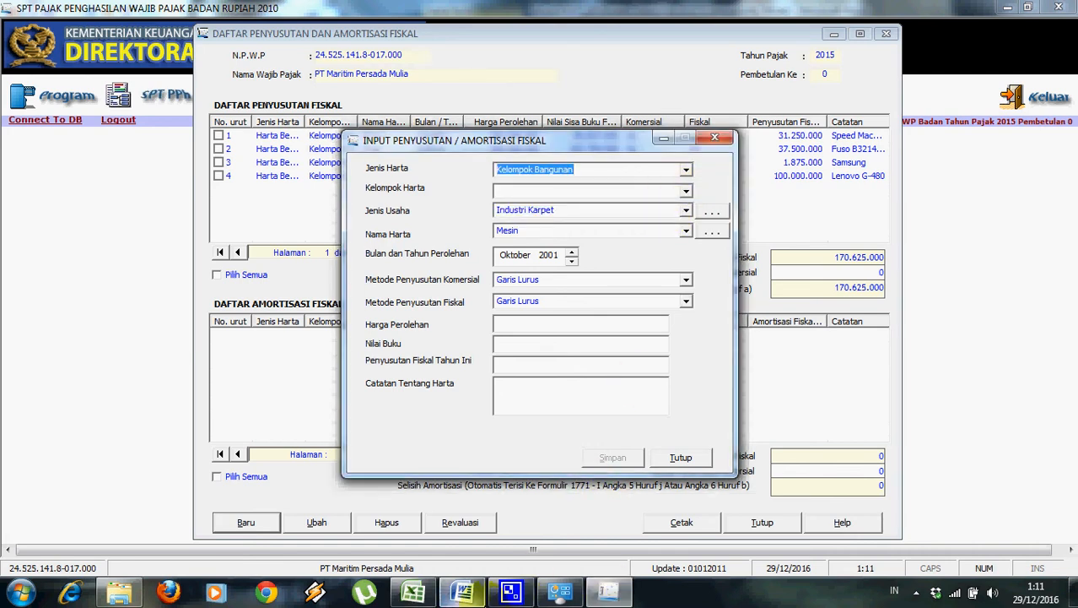
pyautogui.click(466, 593)
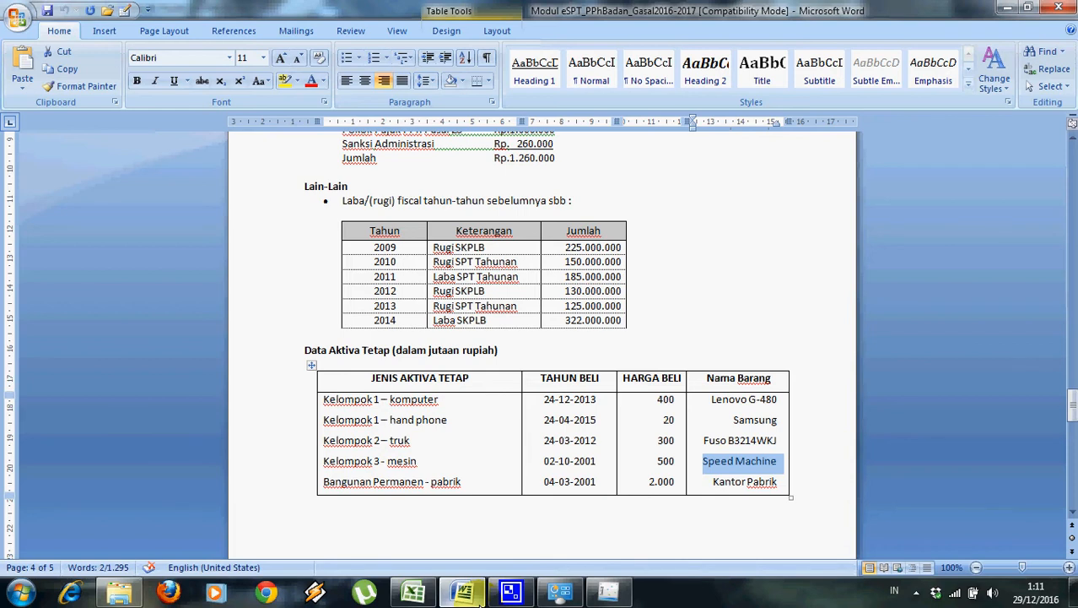
pyautogui.click(479, 595)
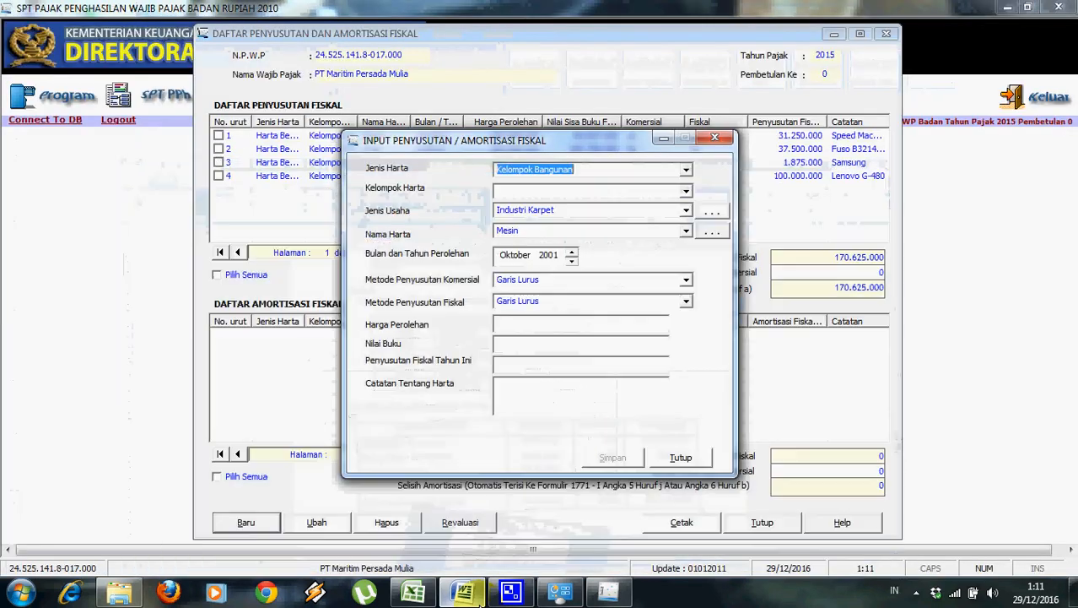
pyautogui.click(690, 195)
pyautogui.click(674, 213)
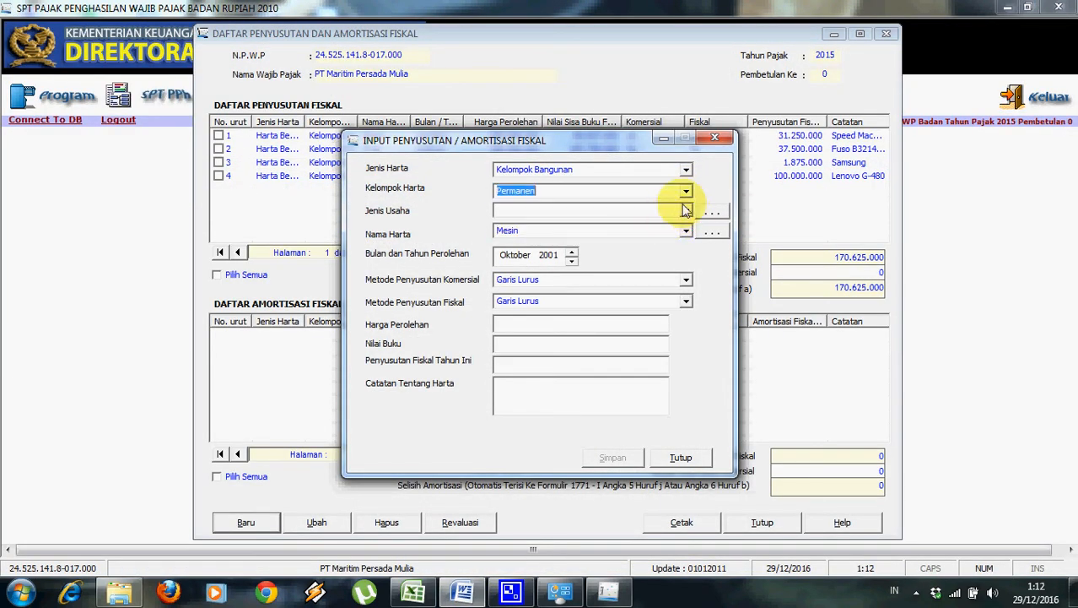
pyautogui.click(685, 212)
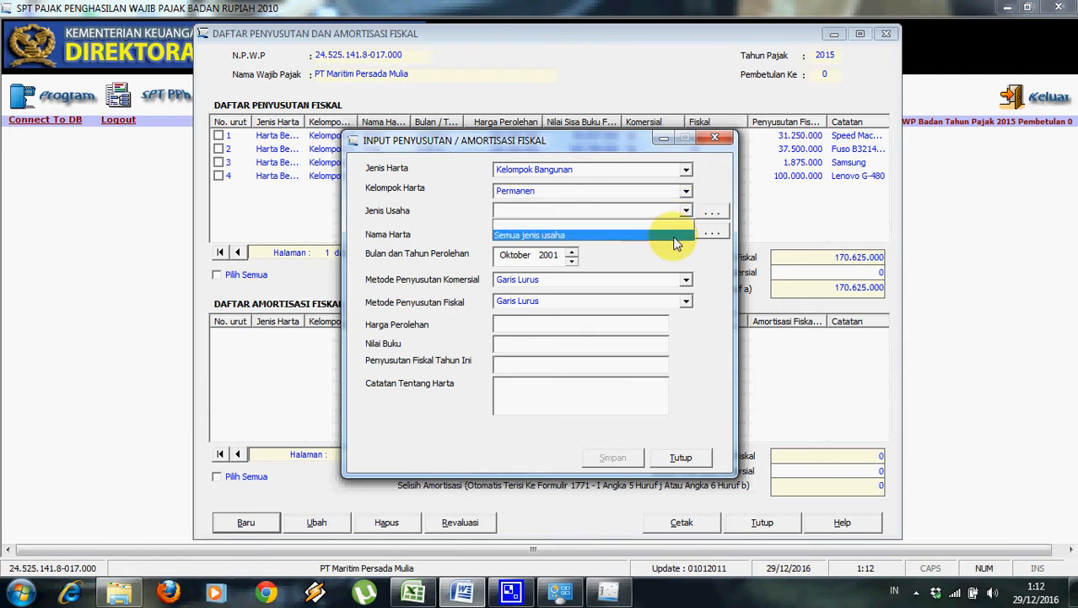
pyautogui.click(675, 236)
# Add Pabrik as a new asset name in the reference list.
pyautogui.click(686, 232)
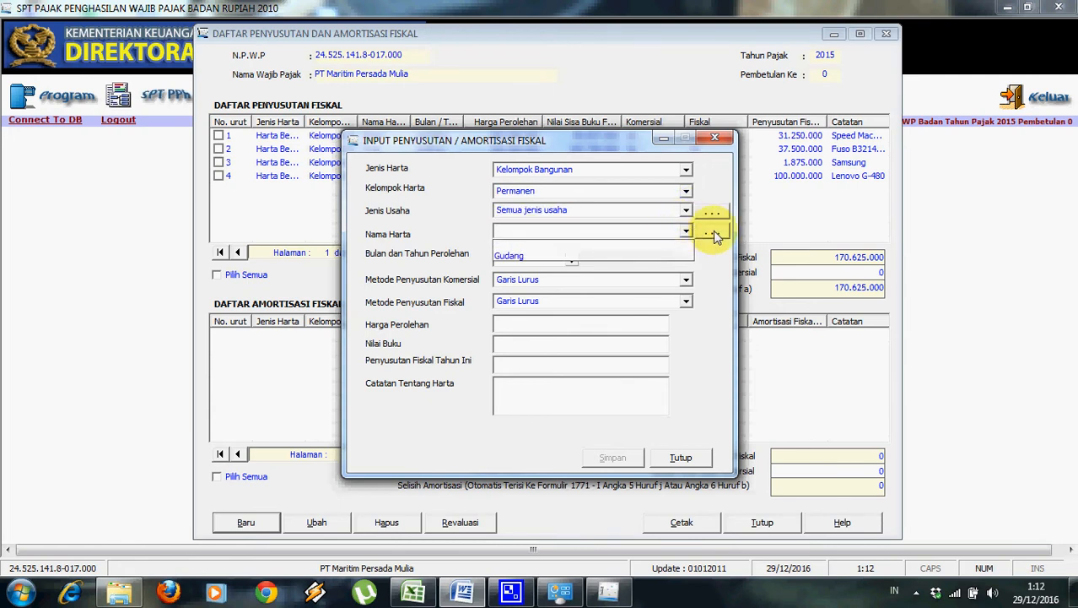
pyautogui.click(714, 237)
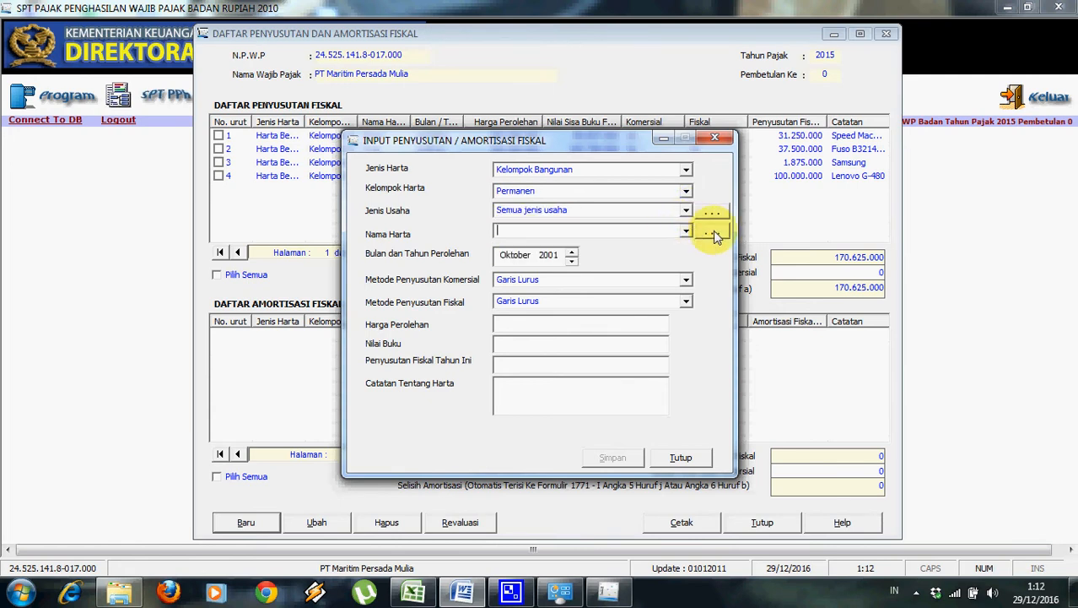
pyautogui.click(713, 235)
pyautogui.click(440, 427)
pyautogui.write('Pa')
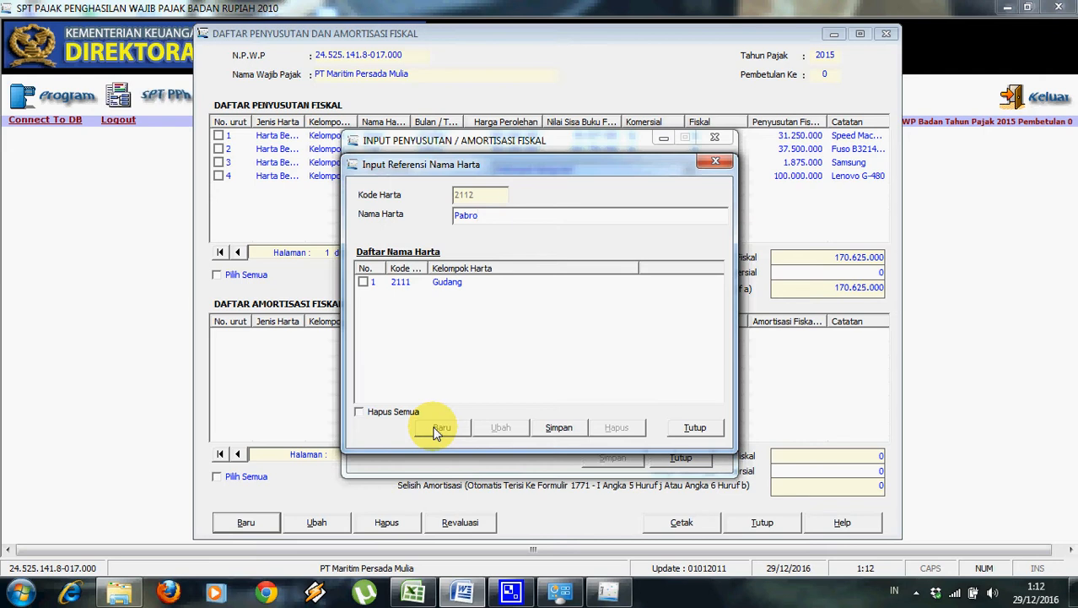
pyautogui.write('brik')
pyautogui.click(557, 427)
pyautogui.click(687, 428)
pyautogui.click(686, 231)
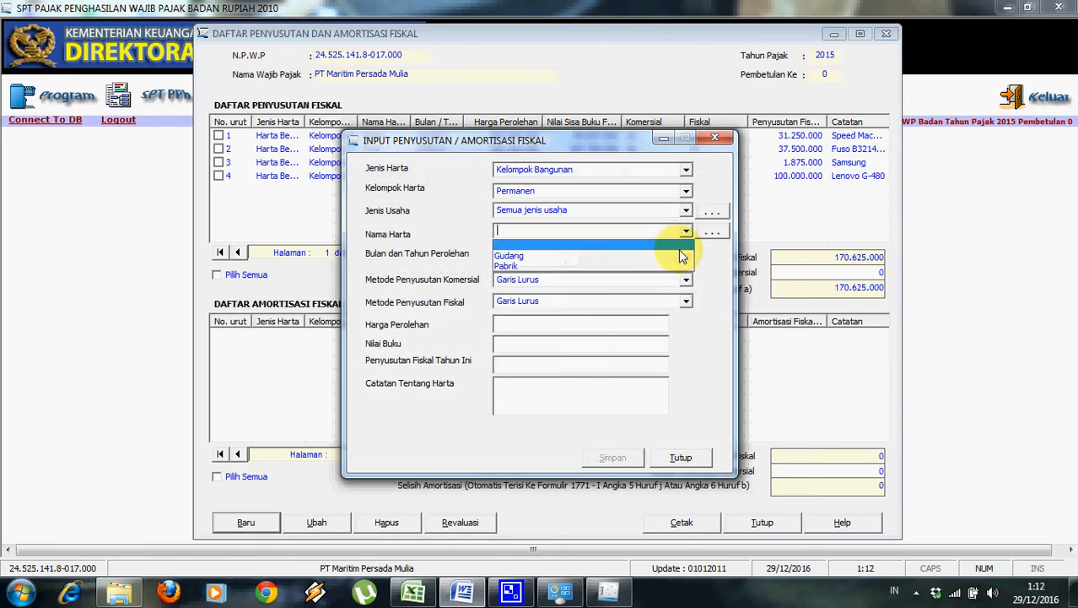
# Choose Pabrik as the asset name and set the acquisition month to Maret 2001.
pyautogui.click(666, 265)
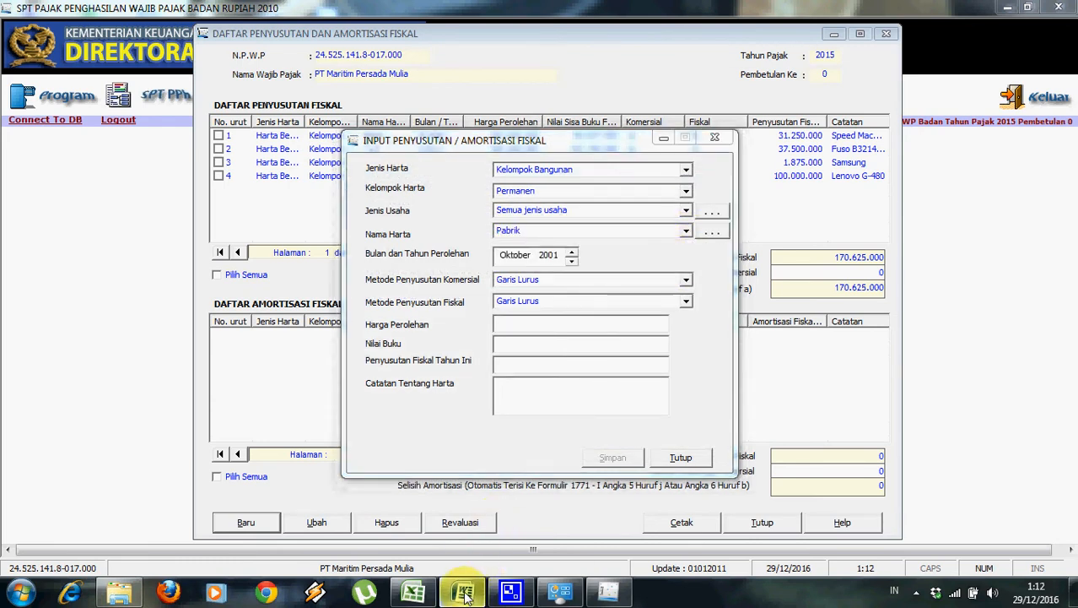
pyautogui.click(462, 593)
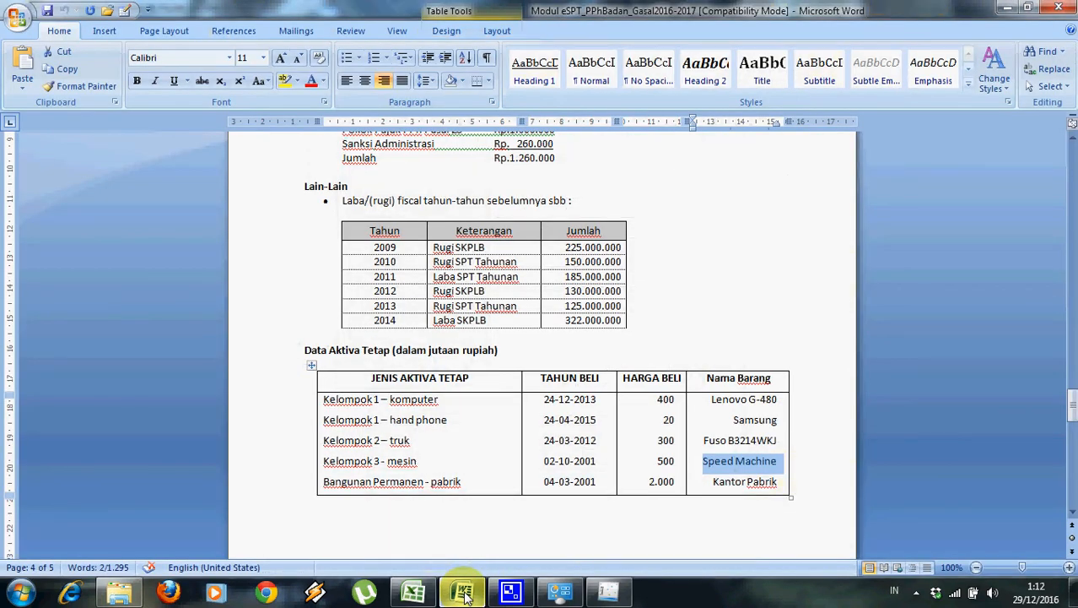
pyautogui.click(465, 593)
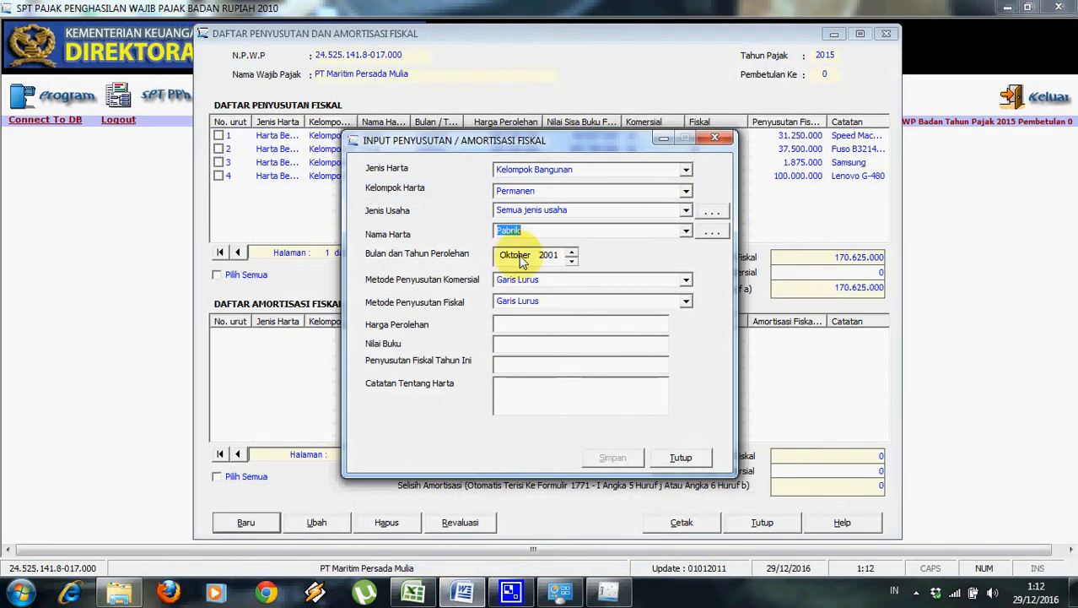
pyautogui.click(512, 254)
pyautogui.click(571, 261)
pyautogui.click(571, 263)
pyautogui.click(571, 263)
pyautogui.click(571, 263)
pyautogui.click(571, 264)
pyautogui.click(572, 263)
# Enter 2.000.000.000 as the Pabrik acquisition cost so depreciation is computed.
pyautogui.click(551, 320)
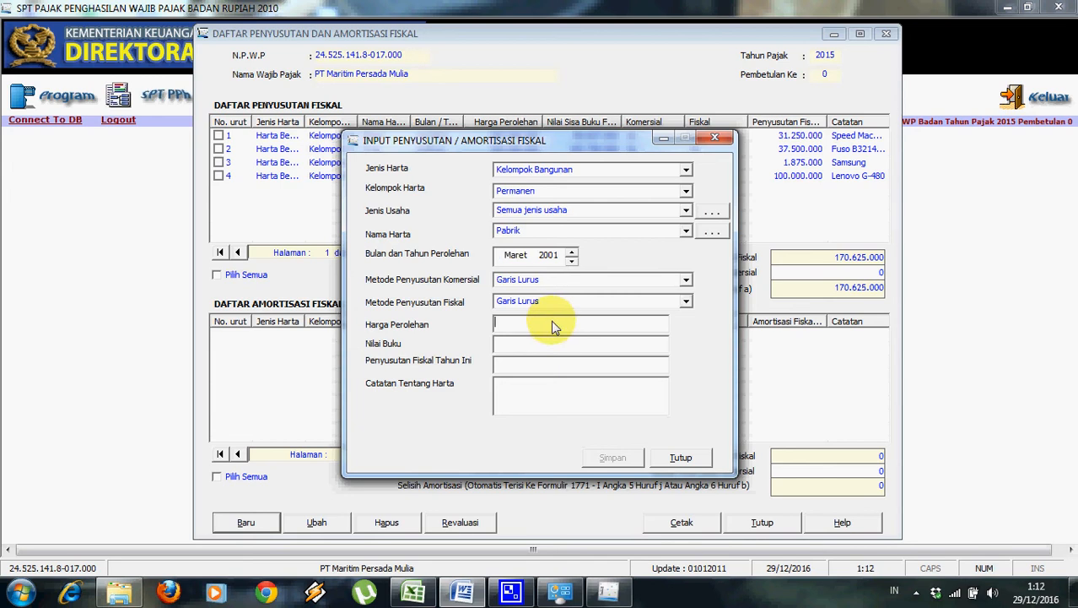
pyautogui.click(464, 594)
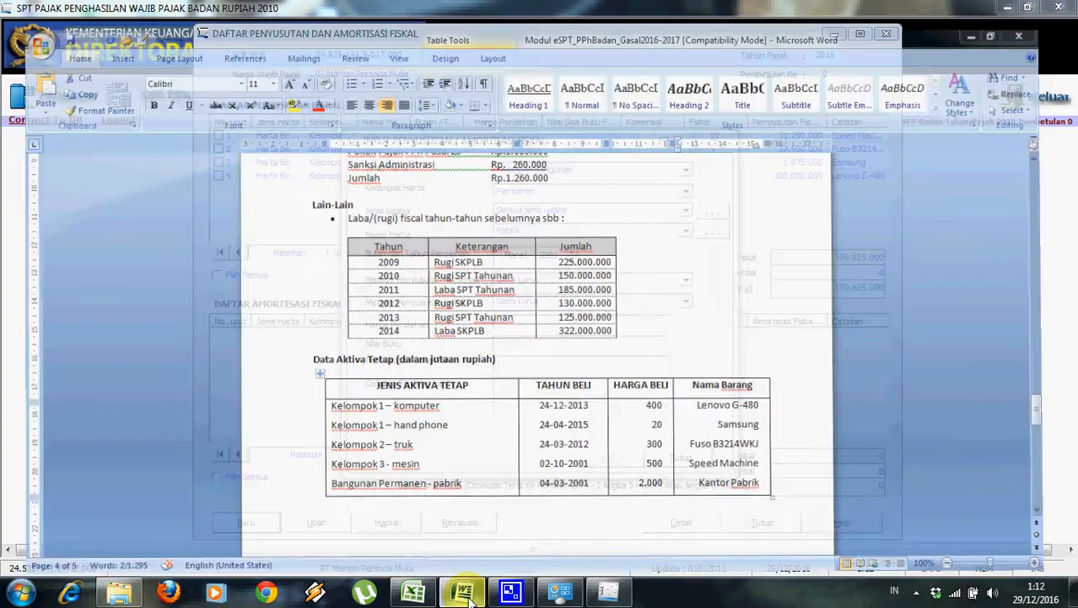
pyautogui.write('2.000.00')
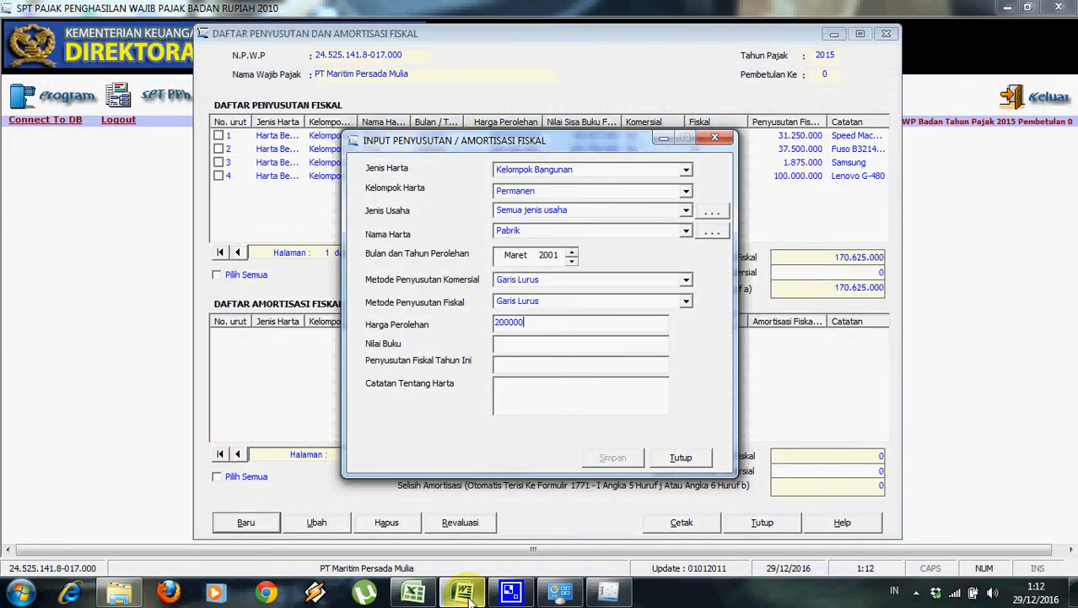
pyautogui.write('0.000')
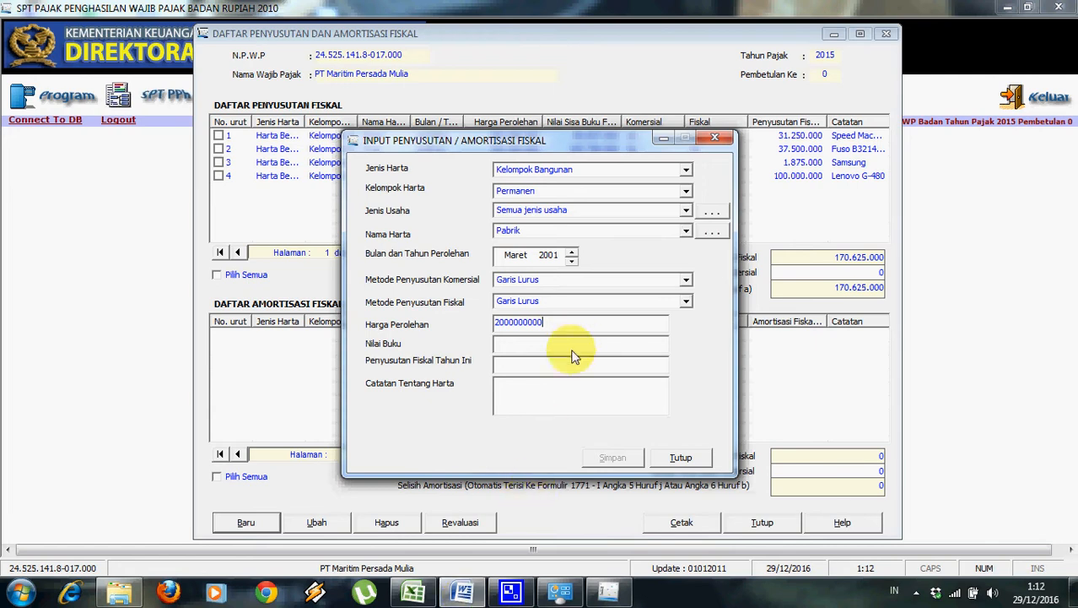
pyautogui.click(570, 368)
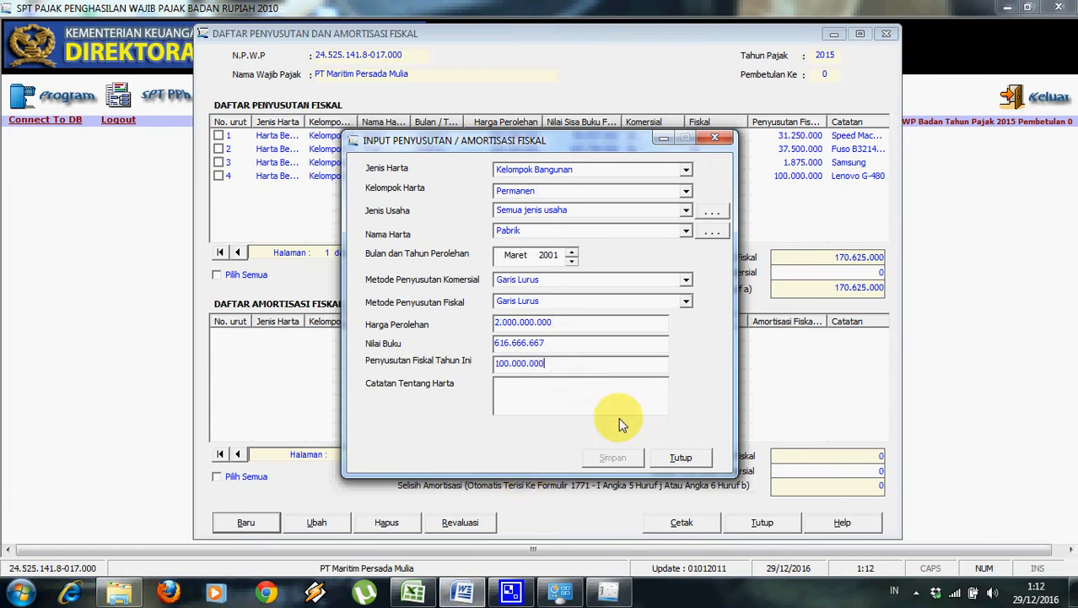
# Copy the note Kantor Pabrik from the Word asset table into Catatan and save the entry.
pyautogui.click(463, 591)
pyautogui.click(414, 591)
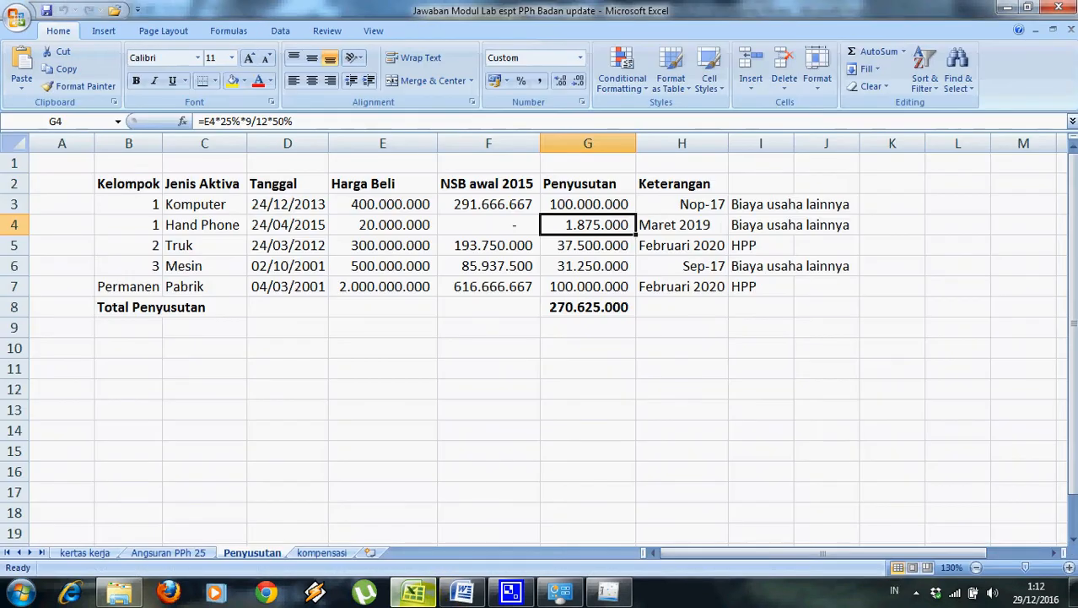
pyautogui.click(414, 592)
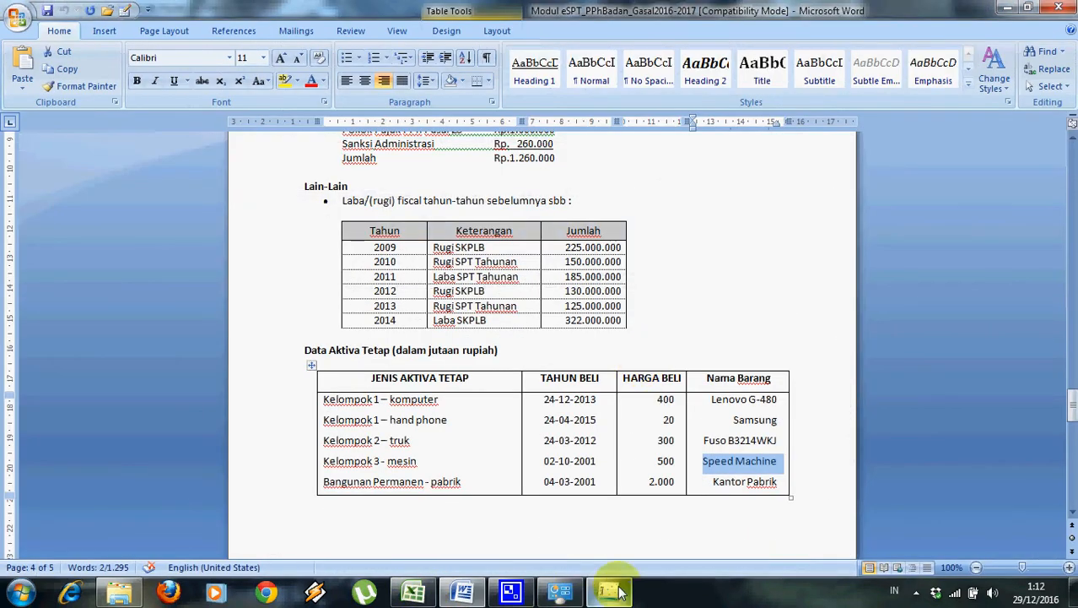
pyautogui.click(619, 593)
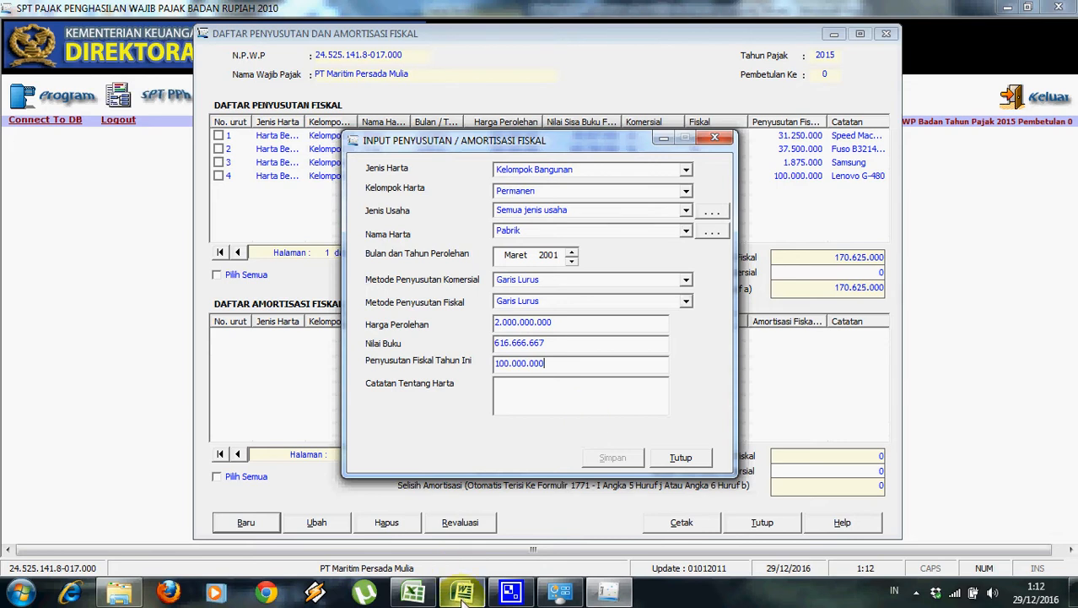
pyautogui.click(462, 591)
pyautogui.moveTo(714, 482); pyautogui.dragTo(762, 489)
pyautogui.hotkey('ctrl', 'c')
pyautogui.hotkey('alt', 'Tab')
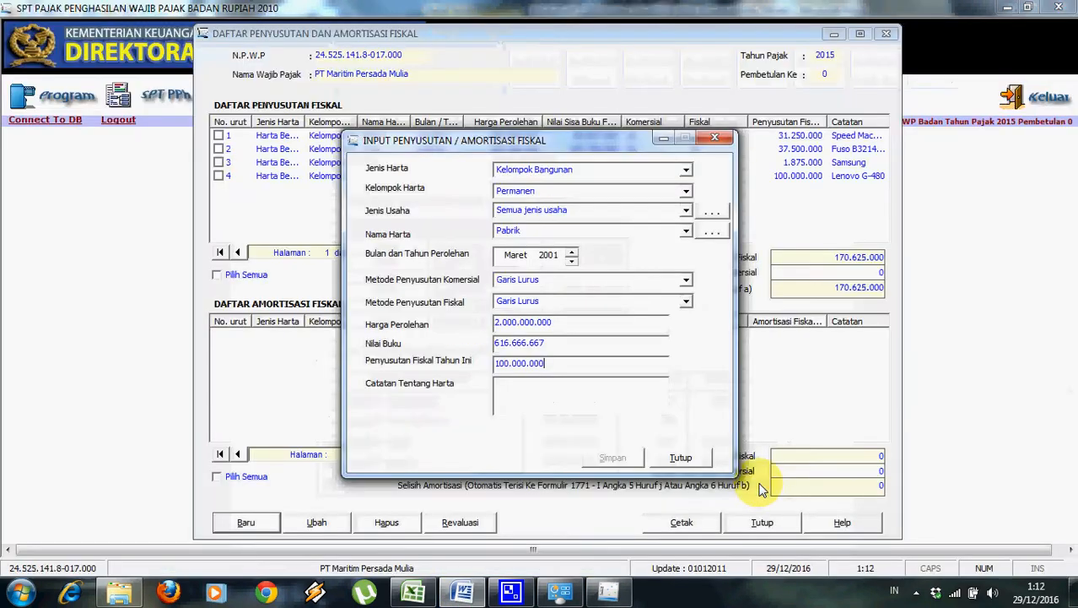
pyautogui.hotkey('ctrl', 'v')
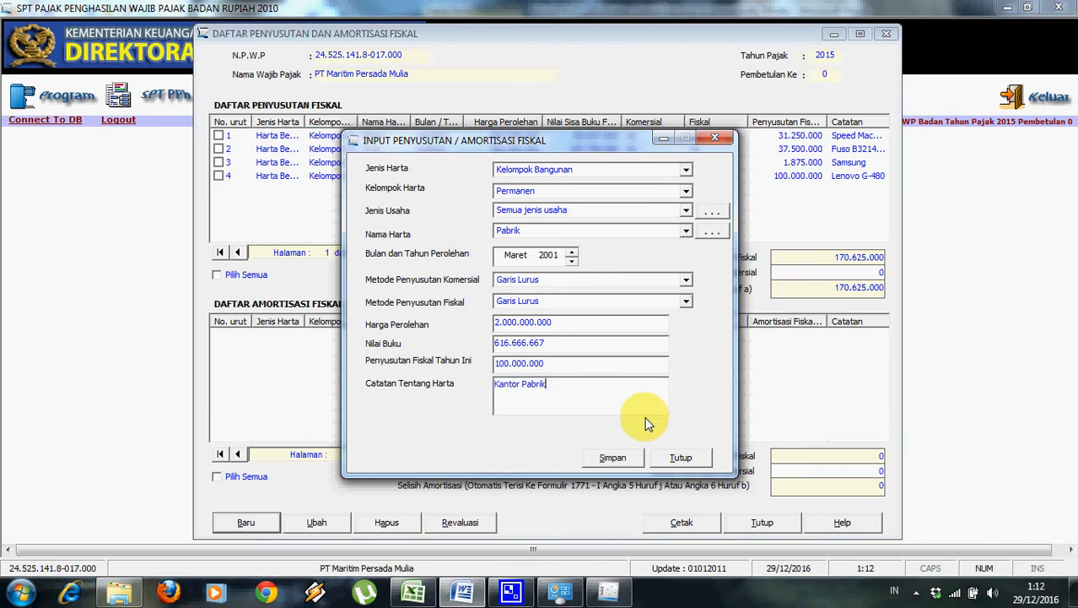
pyautogui.click(616, 457)
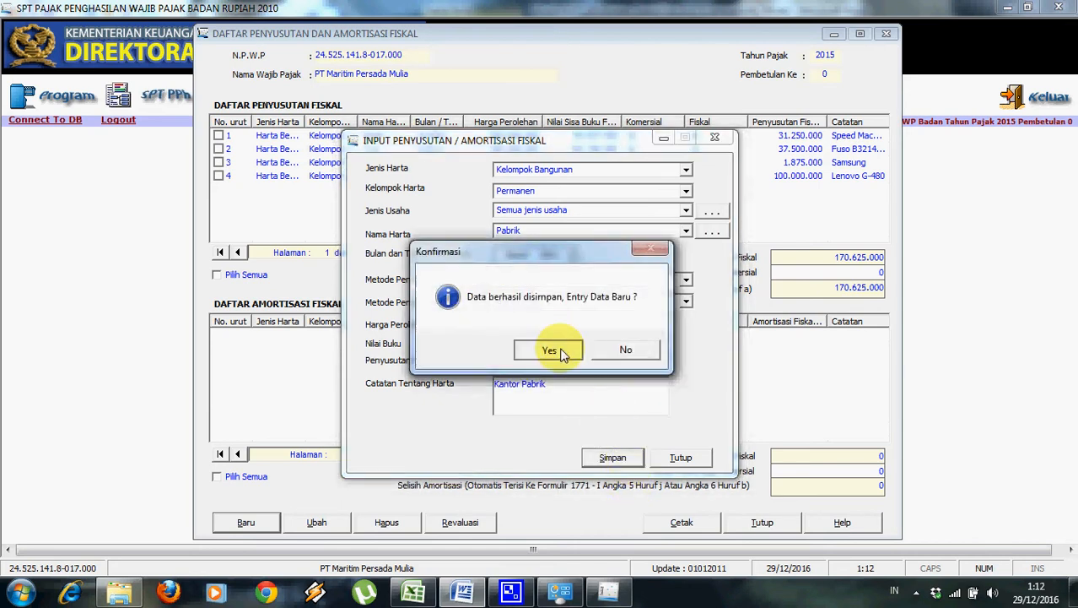
# Close the asset form and paste 440.000.000 as the commercial depreciation total.
pyautogui.click(571, 353)
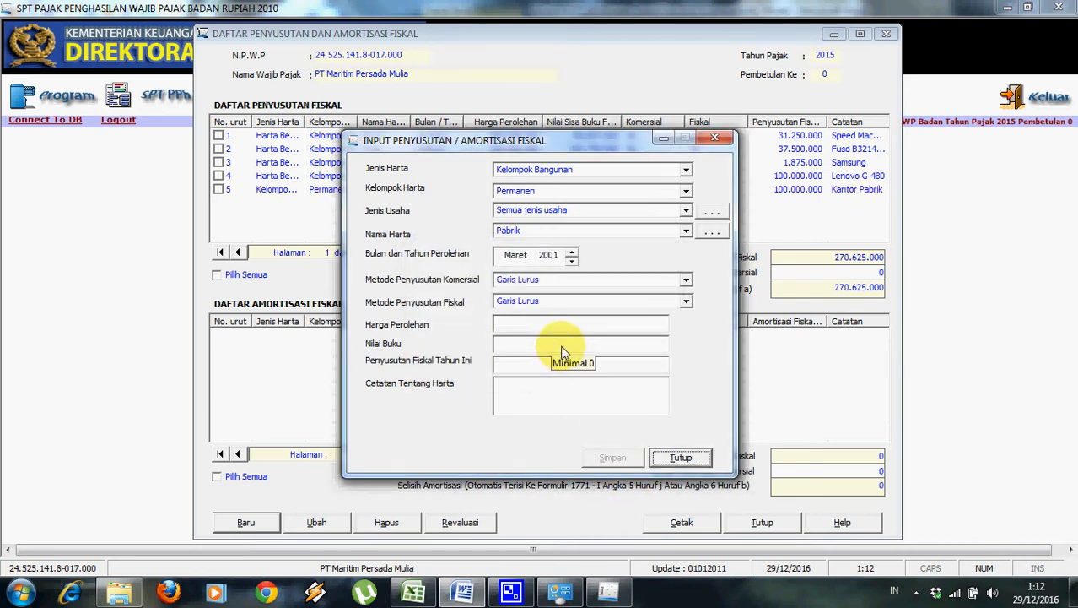
pyautogui.click(680, 457)
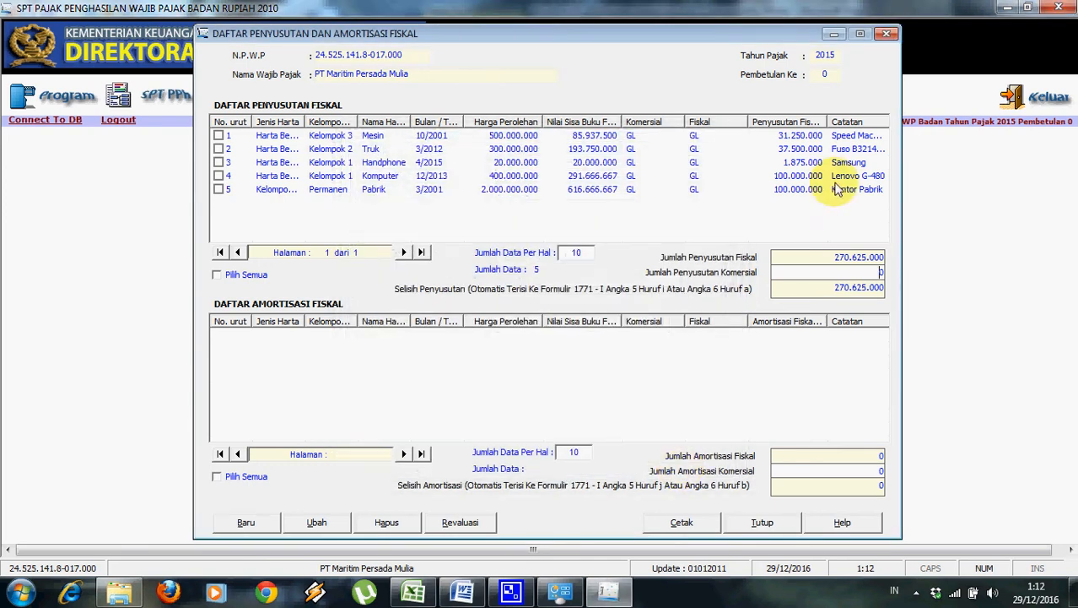
pyautogui.rightClick(883, 274)
pyautogui.click(880, 273)
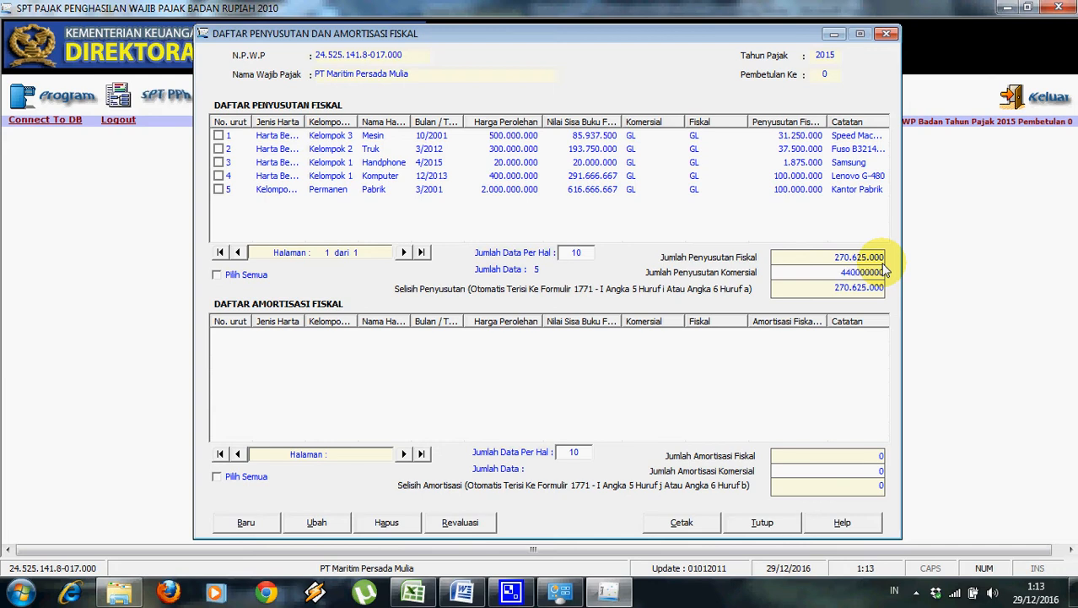
pyautogui.press('Return')
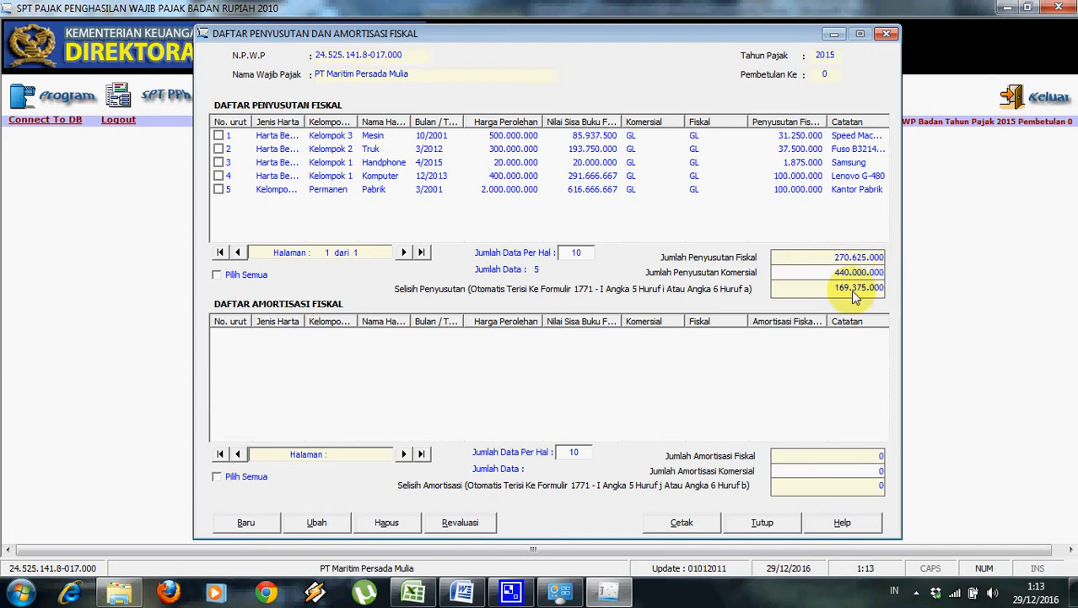
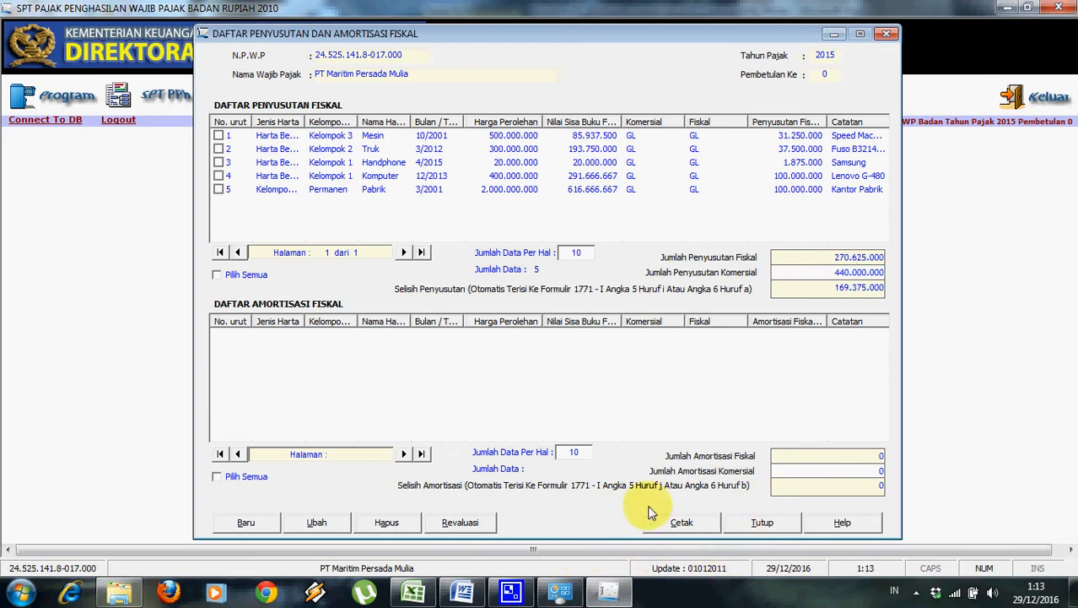
# Close the Daftar Penyusutan dan Amortisasi Fiskal window, leaving the 169.375.000 difference recorded.
pyautogui.click(791, 523)
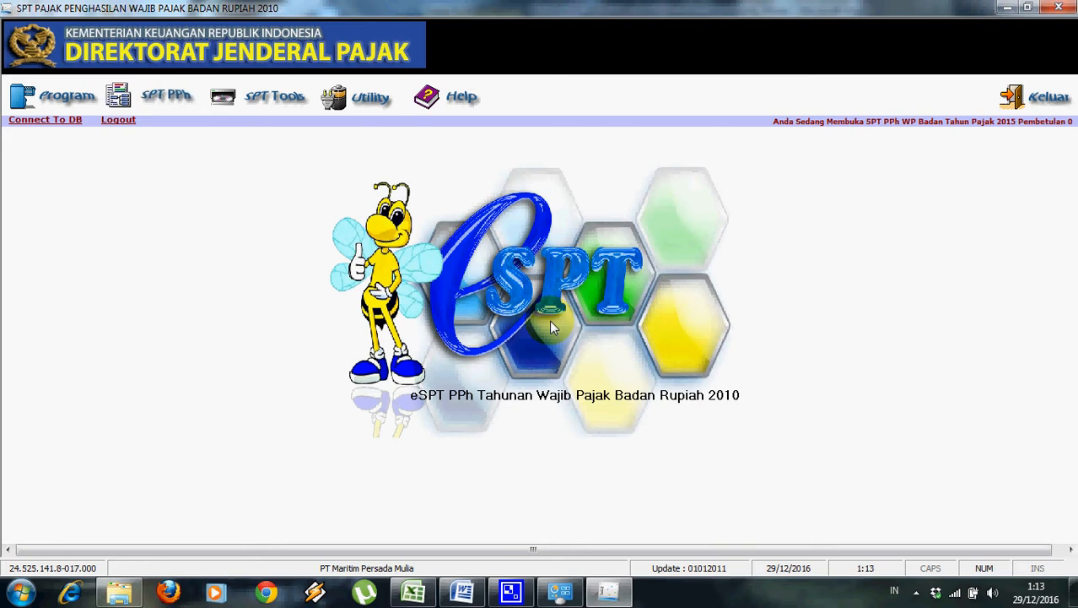
# Open Transkrip Kutipan Elemen Laporan Keuangan (LK 8A-2) from the SPT PPh menu.
pyautogui.click(165, 94)
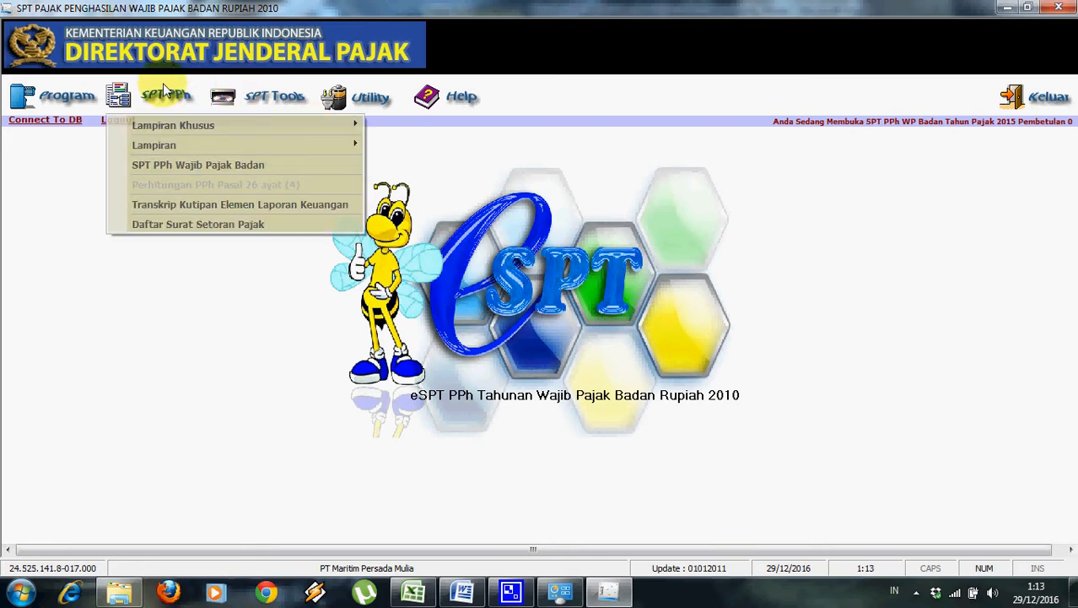
pyautogui.moveTo(166, 129)
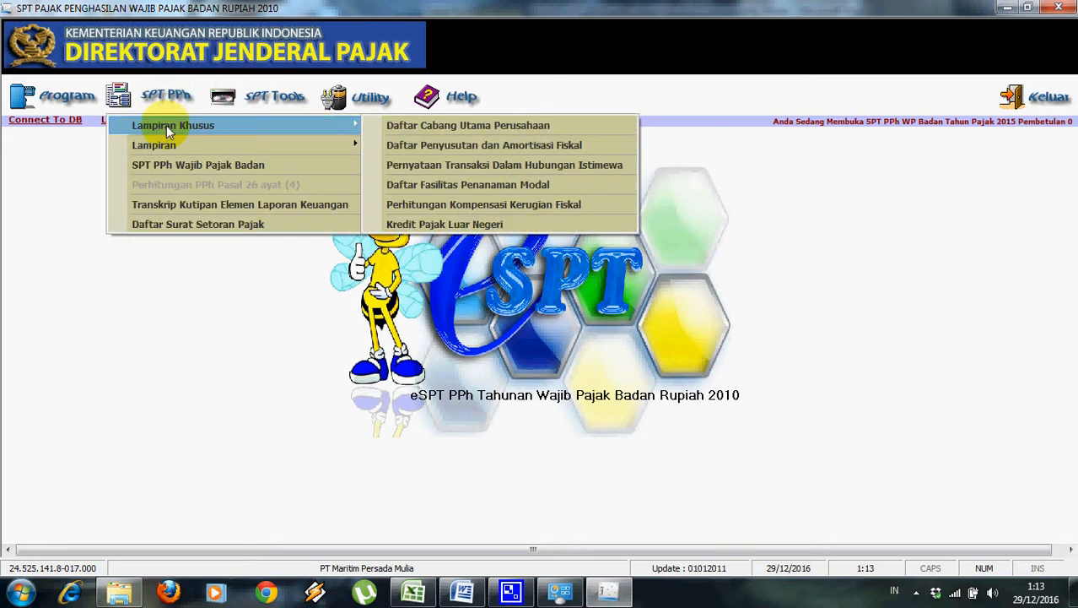
pyautogui.click(267, 204)
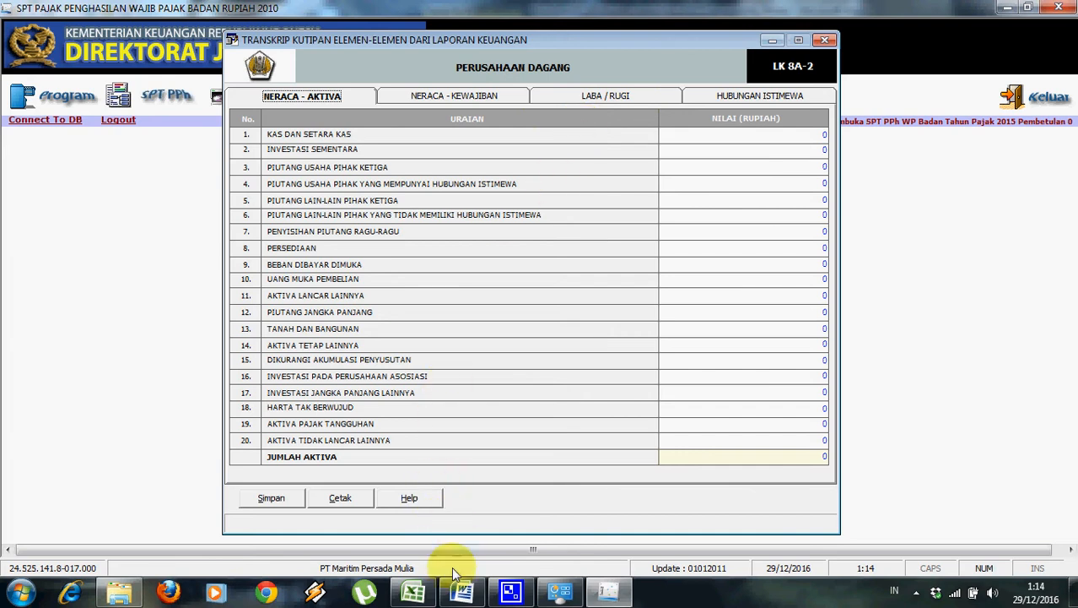
# Enter Kas dan Setara Kas of 1.450.000.000 from the Word balance sheet.
pyautogui.click(462, 592)
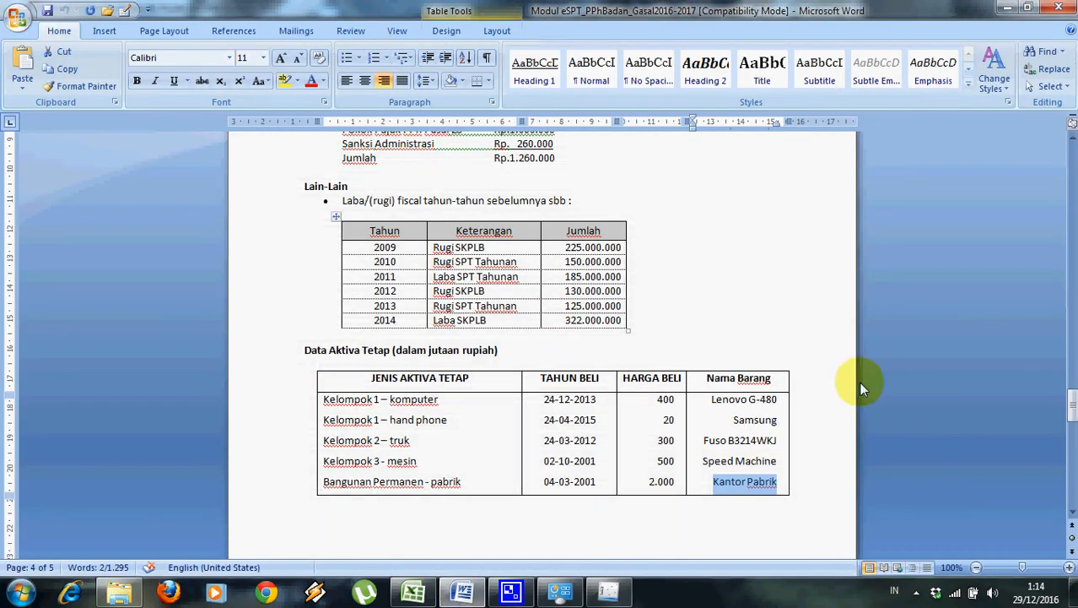
pyautogui.moveTo(1070, 397); pyautogui.dragTo(1069, 451)
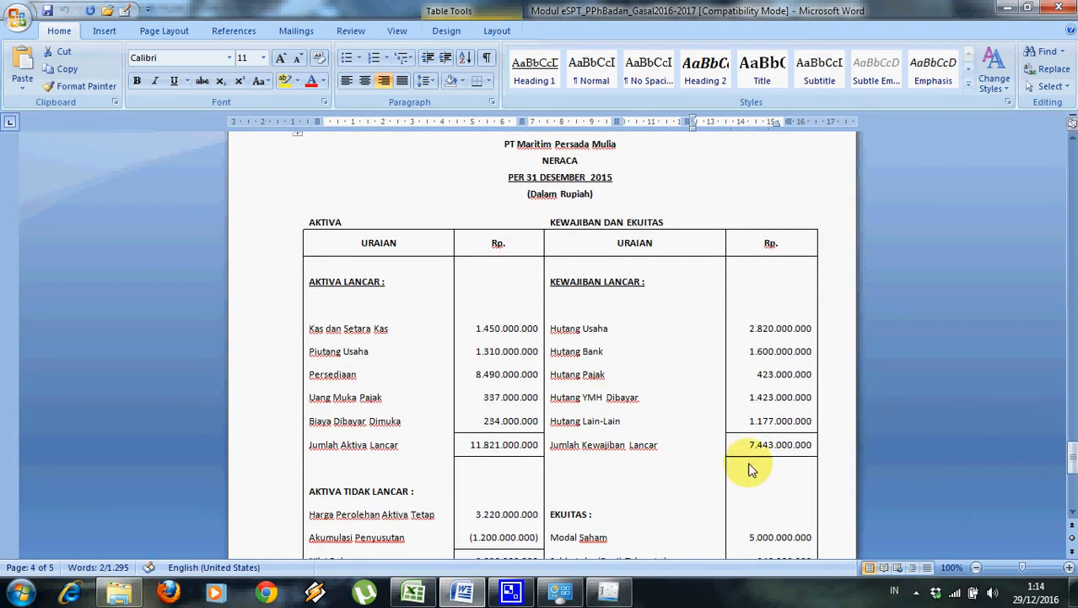
pyautogui.click(609, 590)
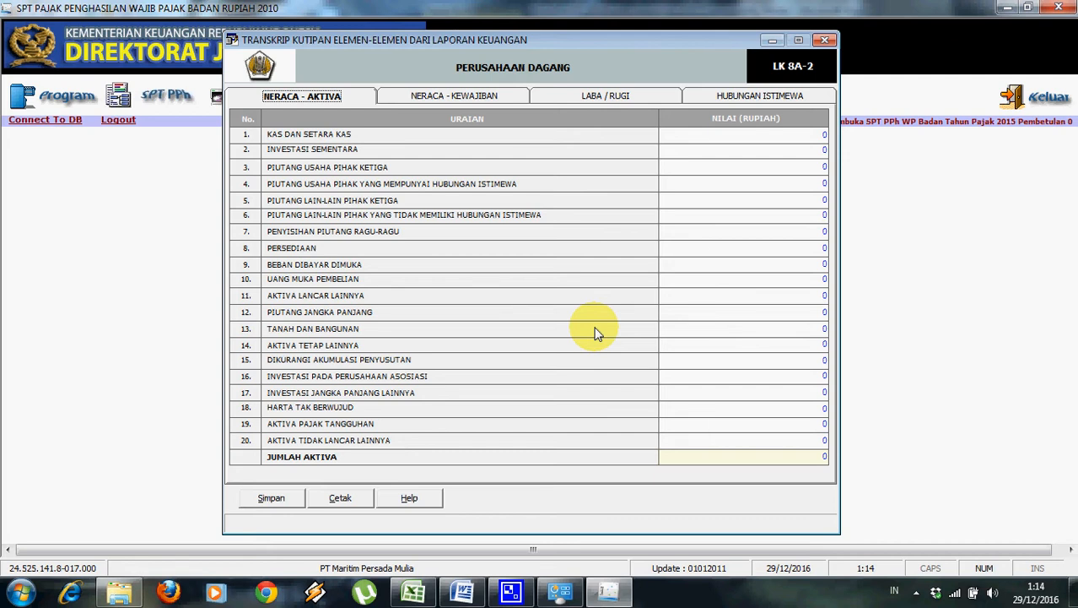
pyautogui.click(461, 592)
pyautogui.click(456, 597)
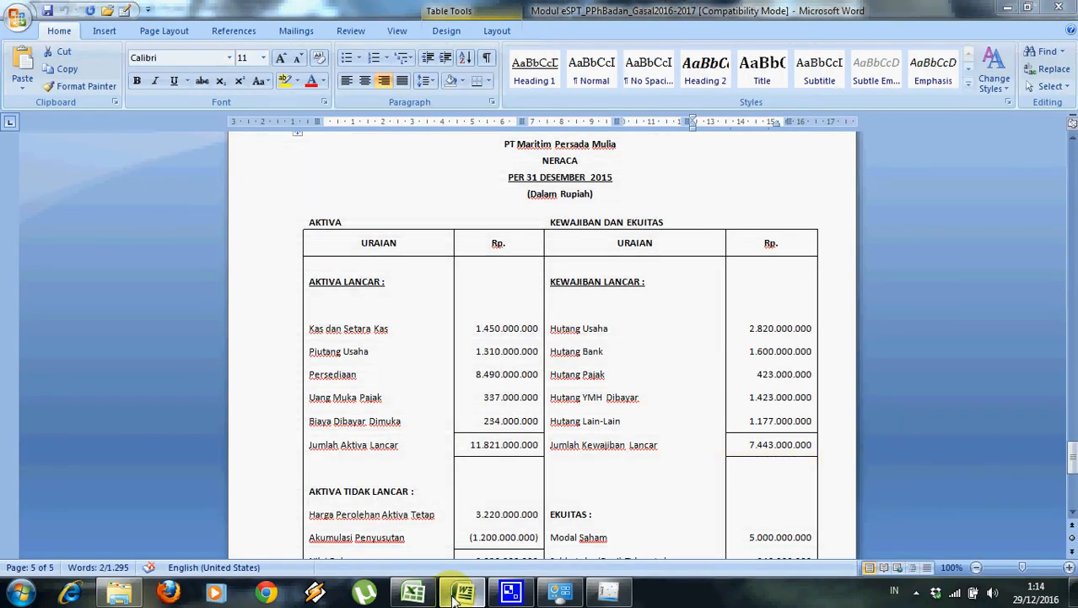
pyautogui.click(814, 135)
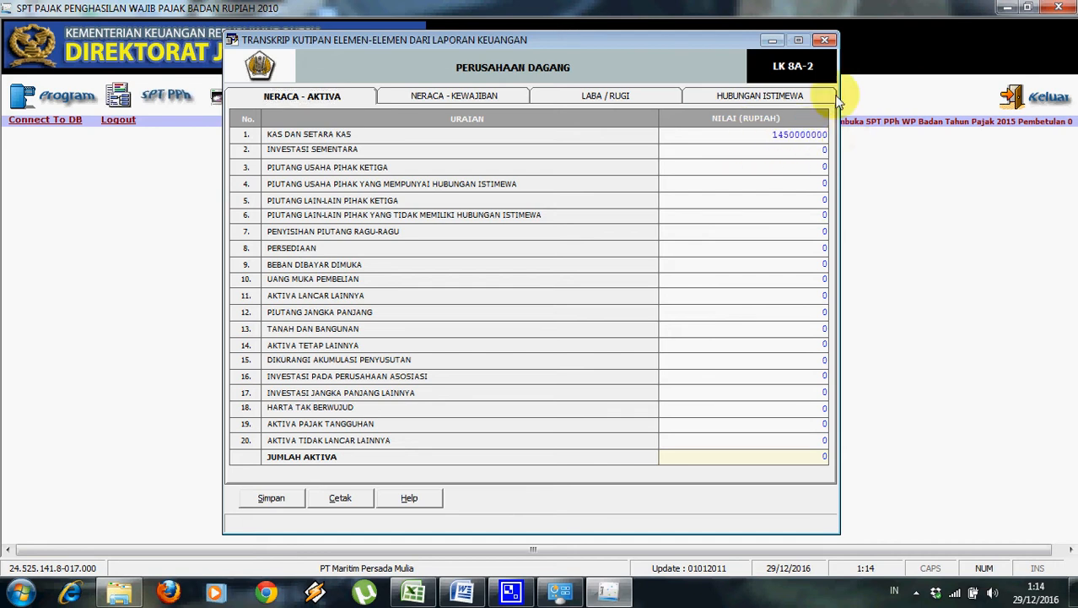
pyautogui.click(810, 150)
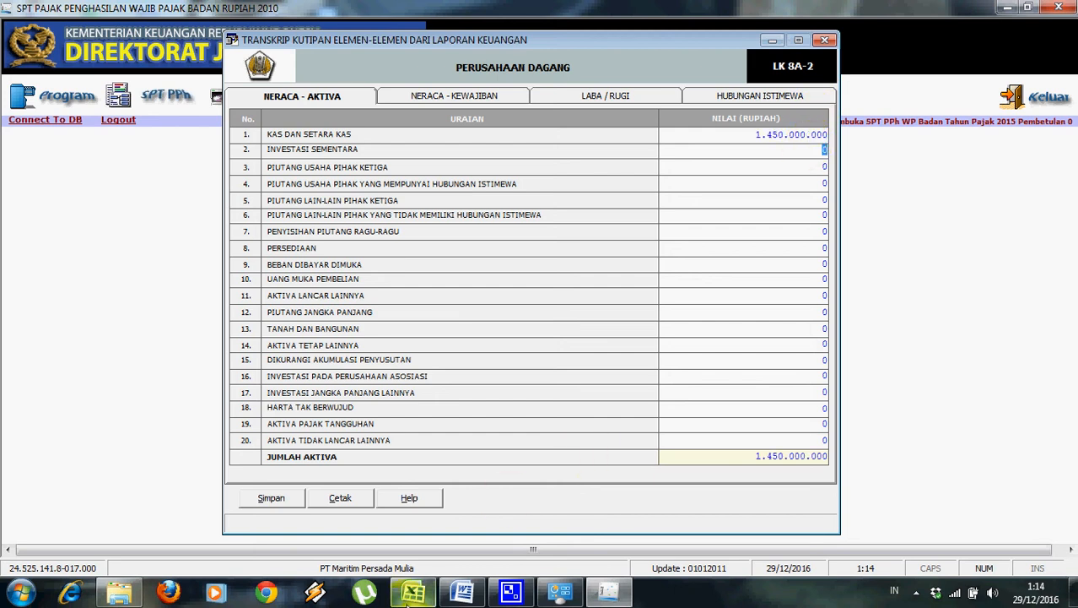
# Enter third-party trade receivables of 1.310.000.000, correcting the mistyped amount.
pyautogui.click(445, 600)
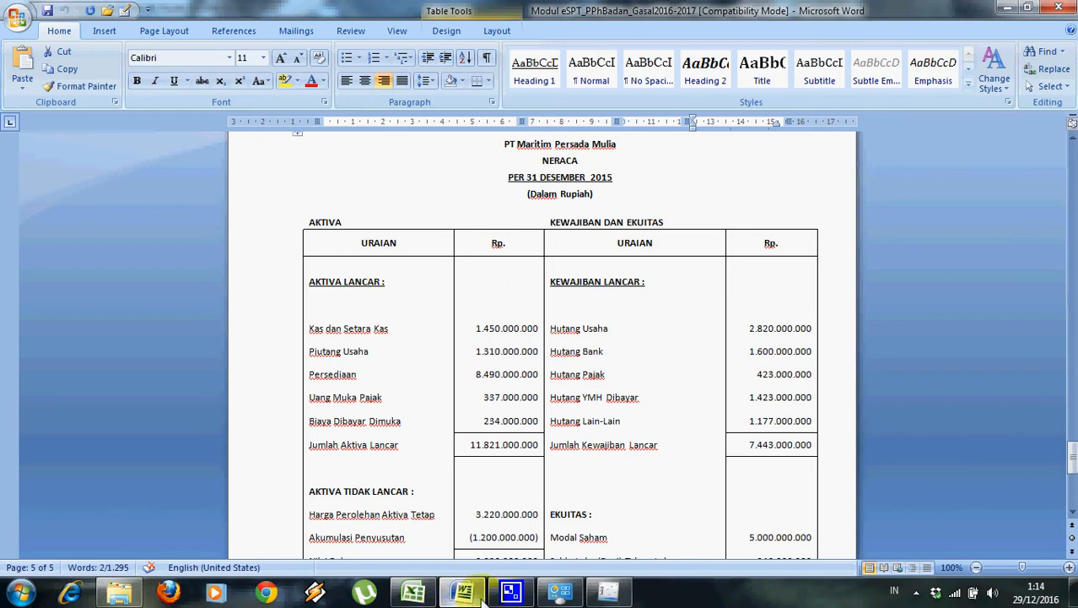
pyautogui.click(482, 595)
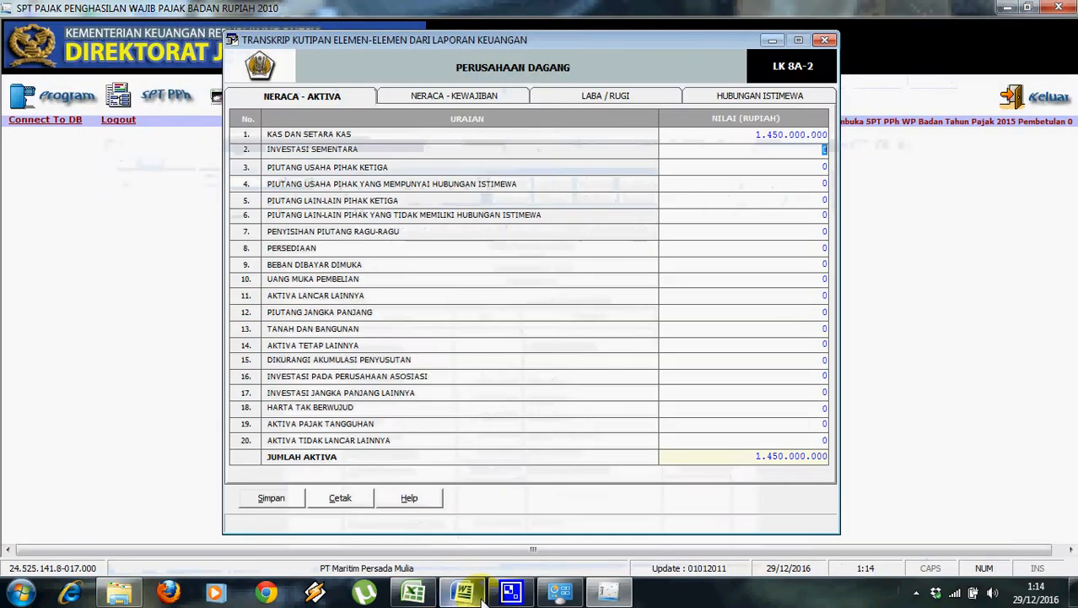
pyautogui.click(823, 167)
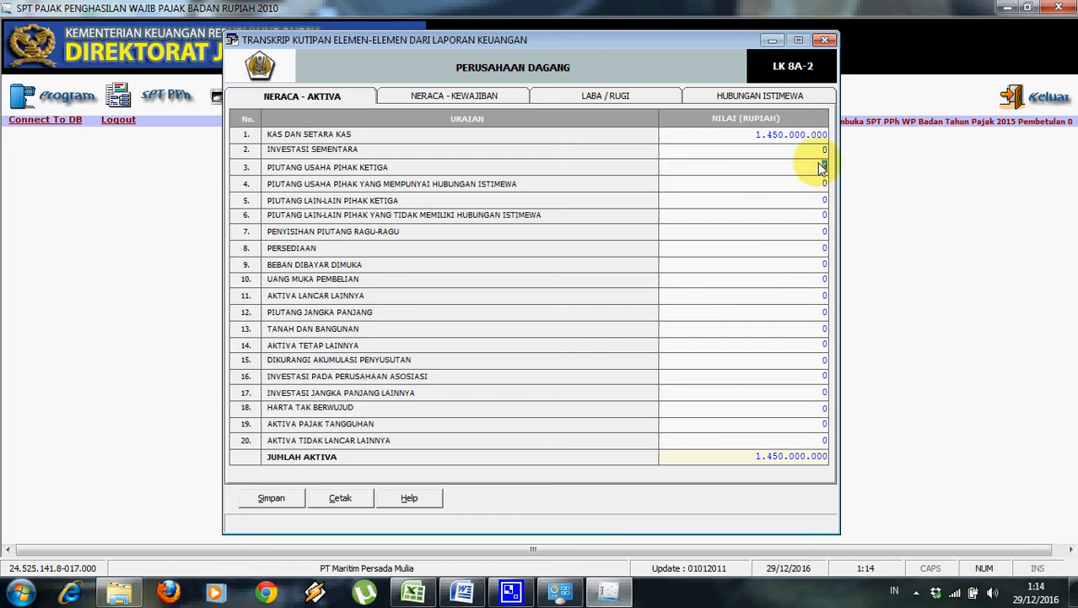
pyautogui.write('000.000')
pyautogui.press('Return')
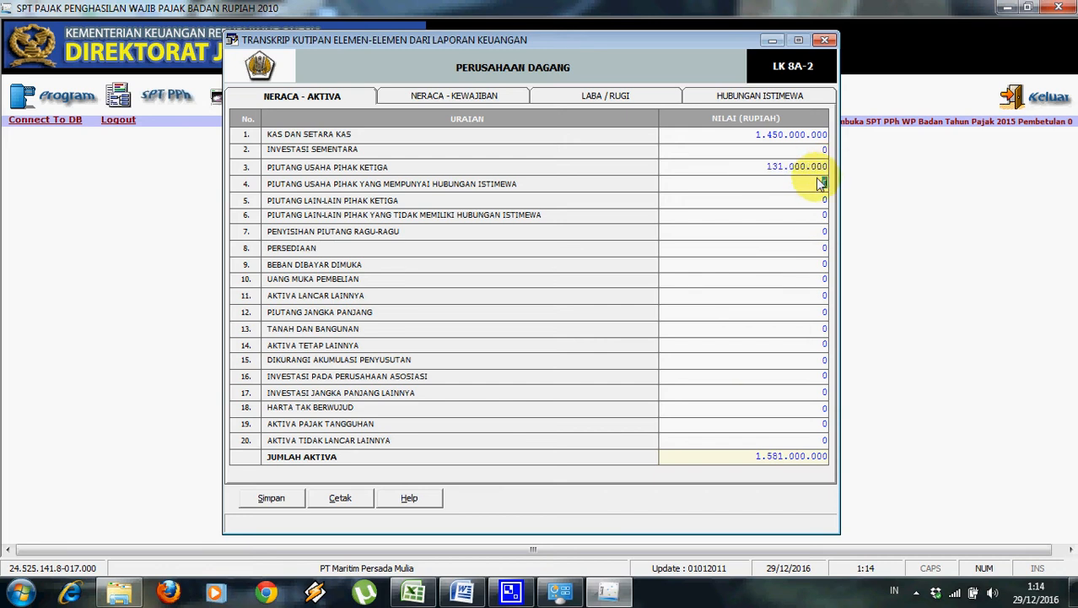
pyautogui.click(822, 169)
pyautogui.click(823, 169)
pyautogui.write('0')
pyautogui.press('Return')
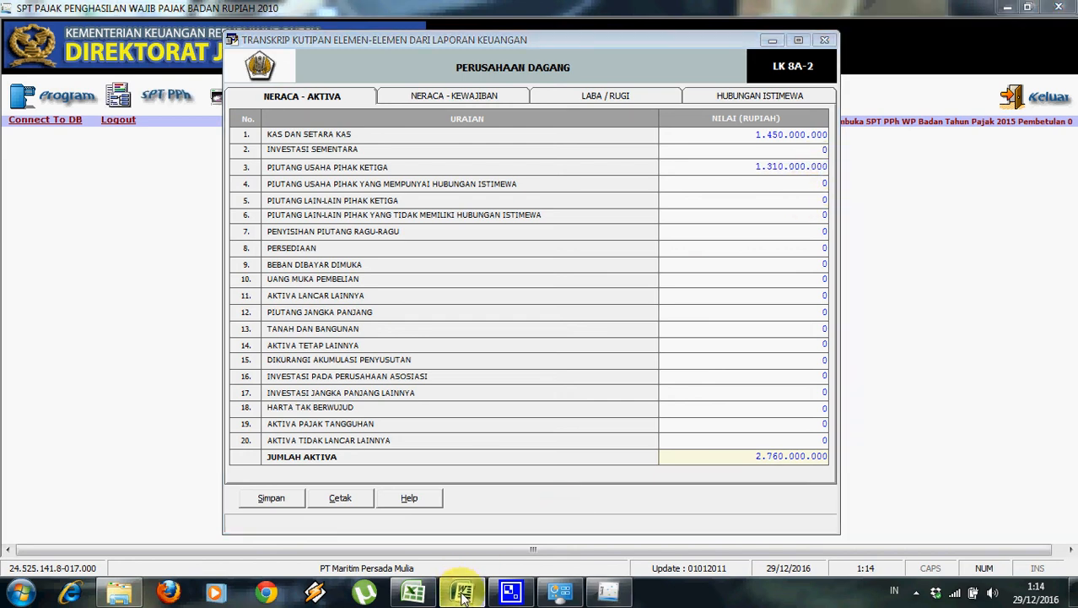
# Enter Persediaan (inventory) of 8.490.000.000 from the balance sheet.
pyautogui.click(462, 594)
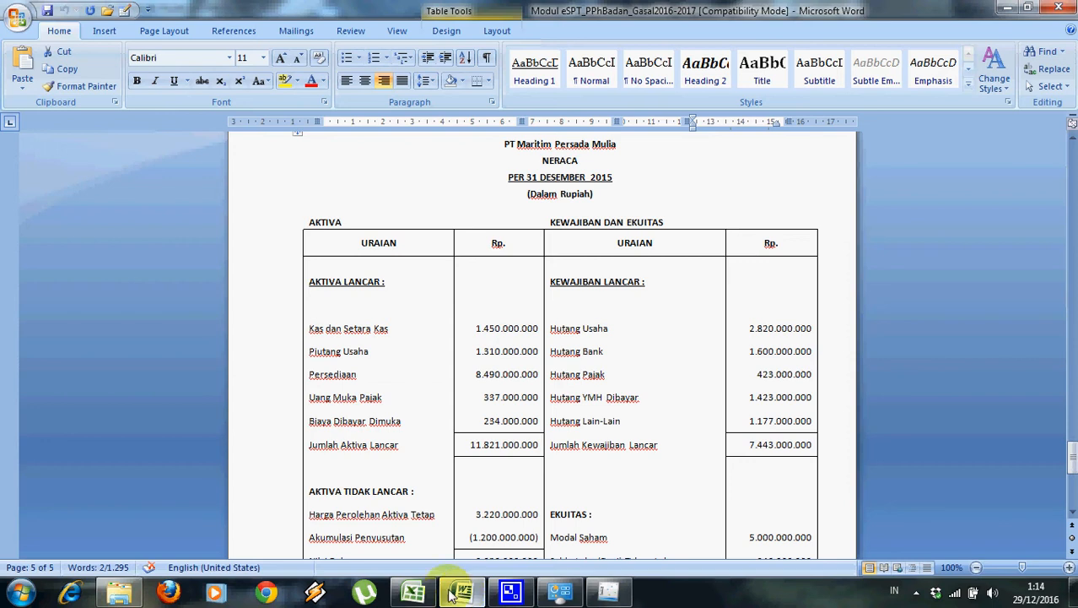
pyautogui.click(512, 593)
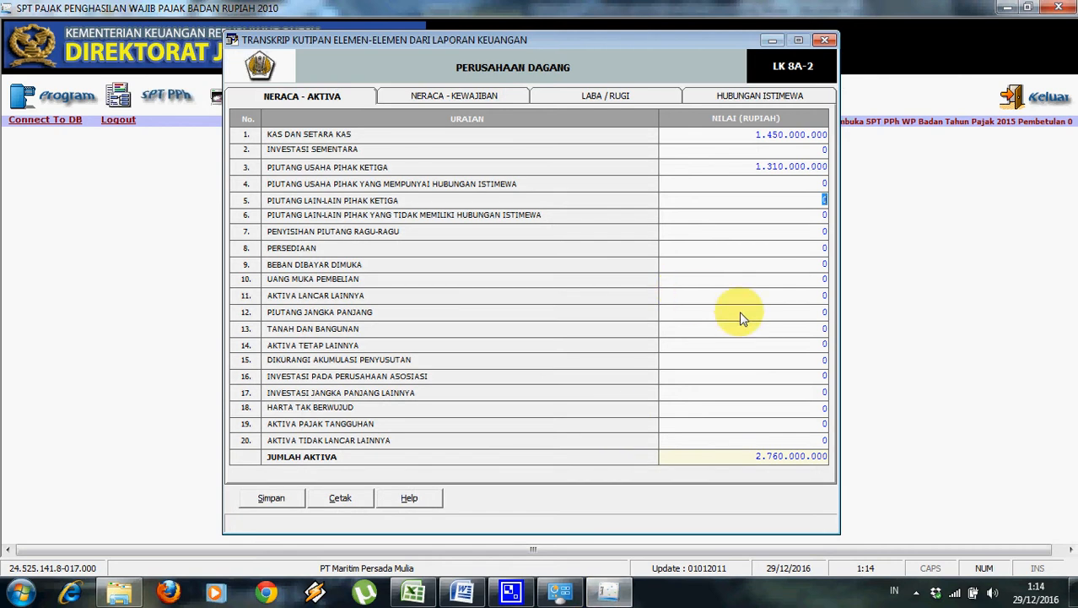
pyautogui.click(803, 249)
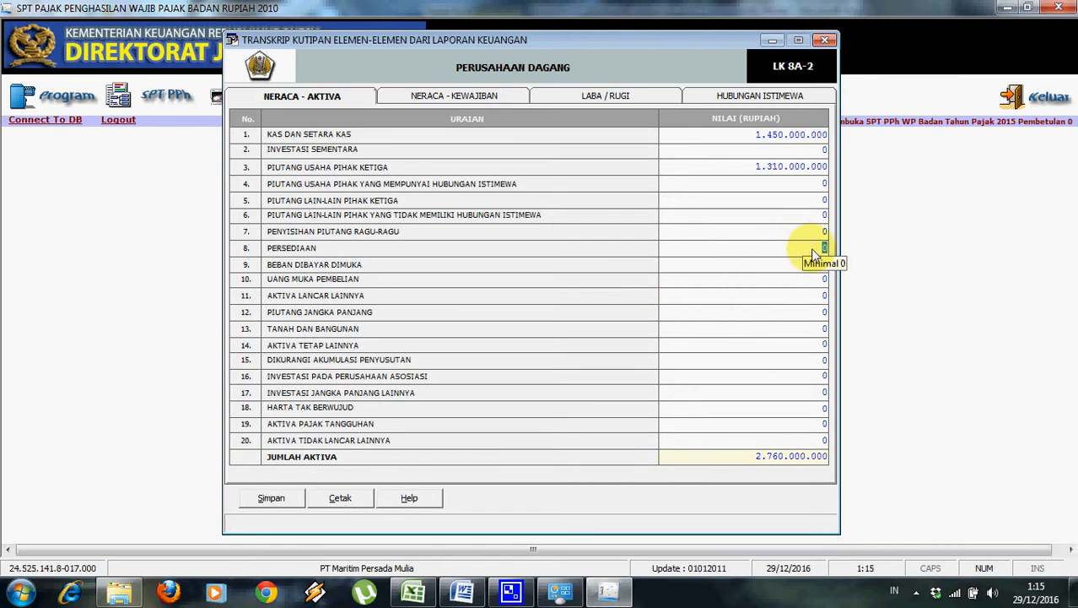
pyautogui.write('5490')
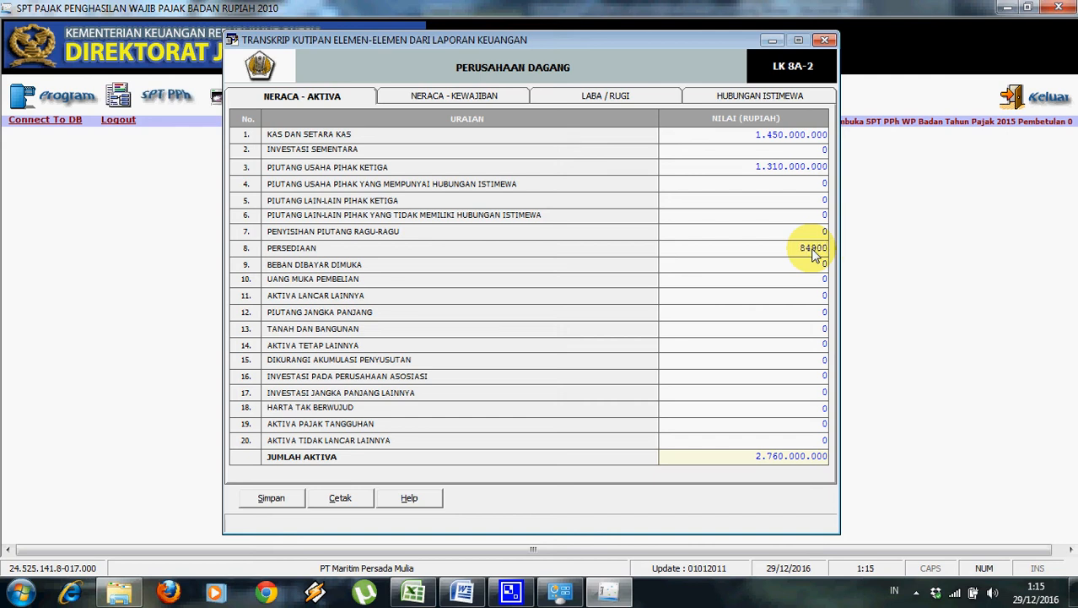
pyautogui.write('000000')
pyautogui.click(792, 280)
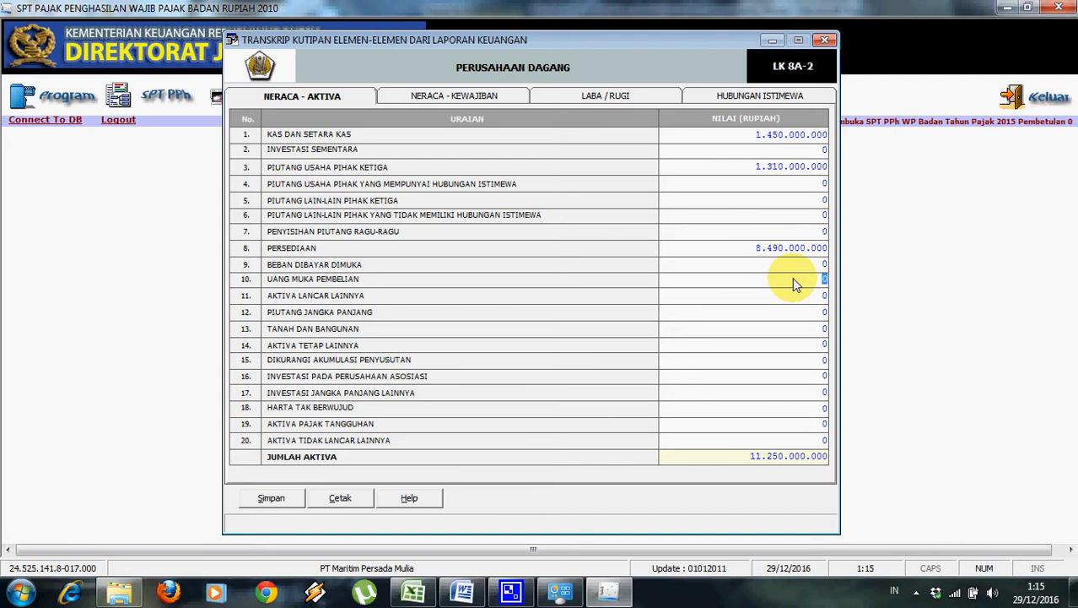
# Enter Uang Muka Pembelian (purchase advances) of 337.000.000.
pyautogui.click(472, 593)
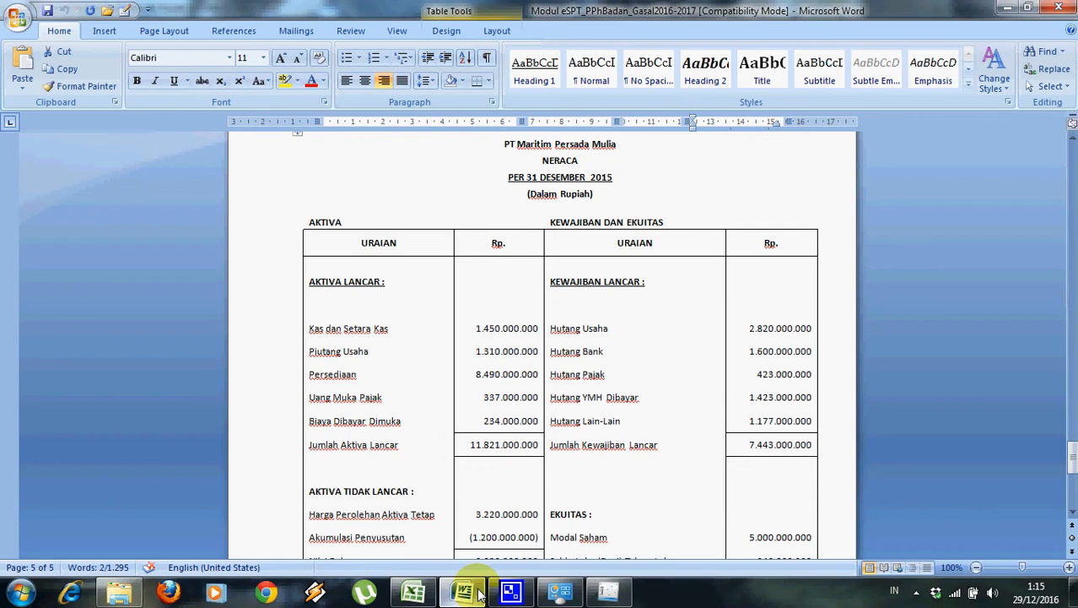
pyautogui.click(479, 593)
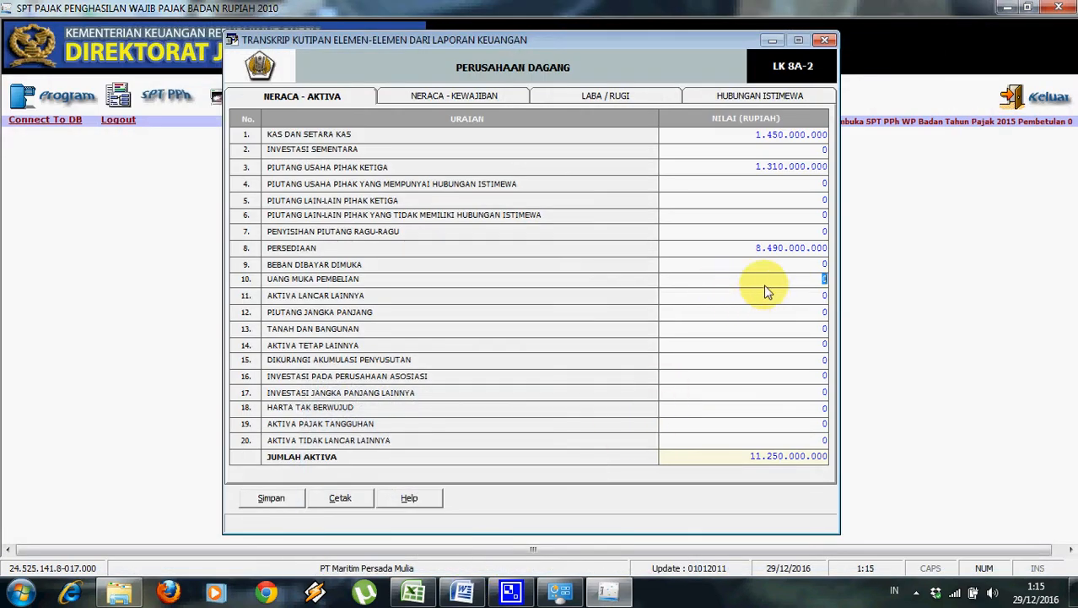
pyautogui.write('337.000.000')
pyautogui.click(814, 312)
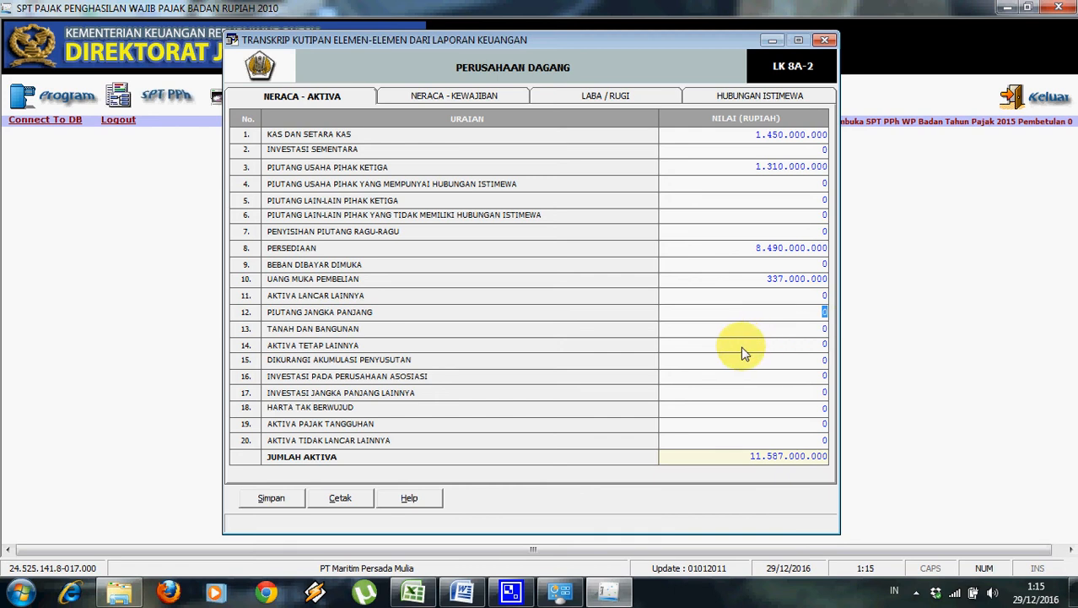
# Enter Beban Dibayar Dimuka (prepaid expenses) of 234.000.000.
pyautogui.click(470, 596)
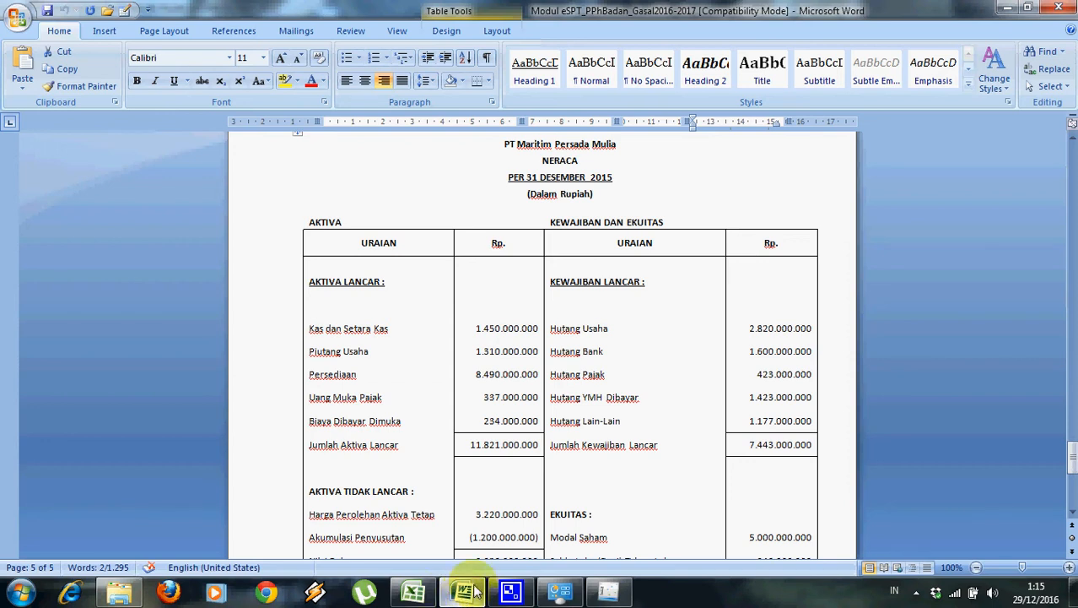
pyautogui.click(577, 594)
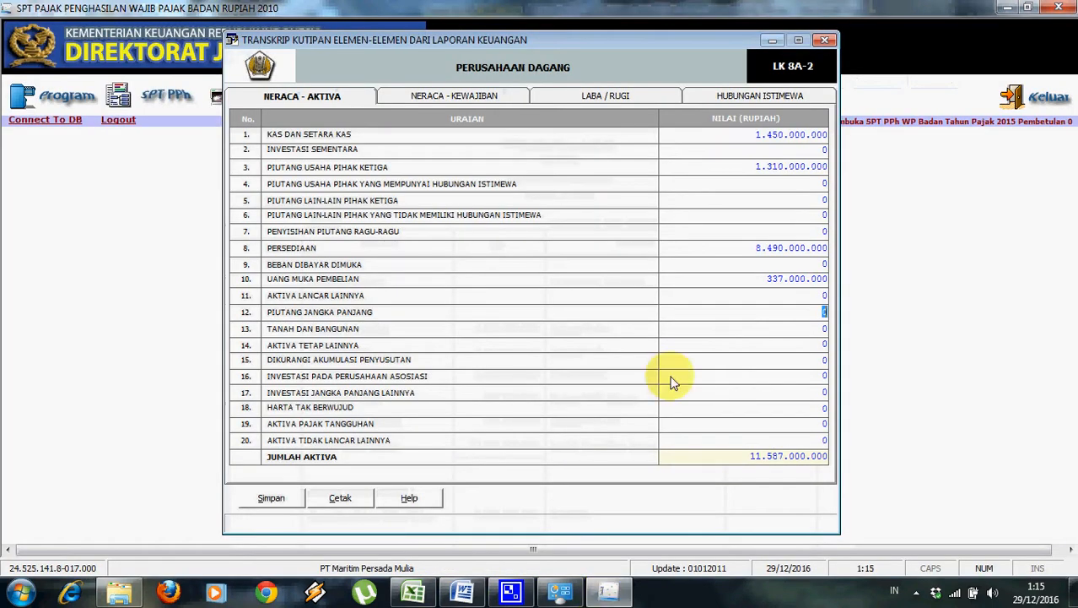
pyautogui.click(806, 265)
pyautogui.write('234.000.000')
pyautogui.click(808, 282)
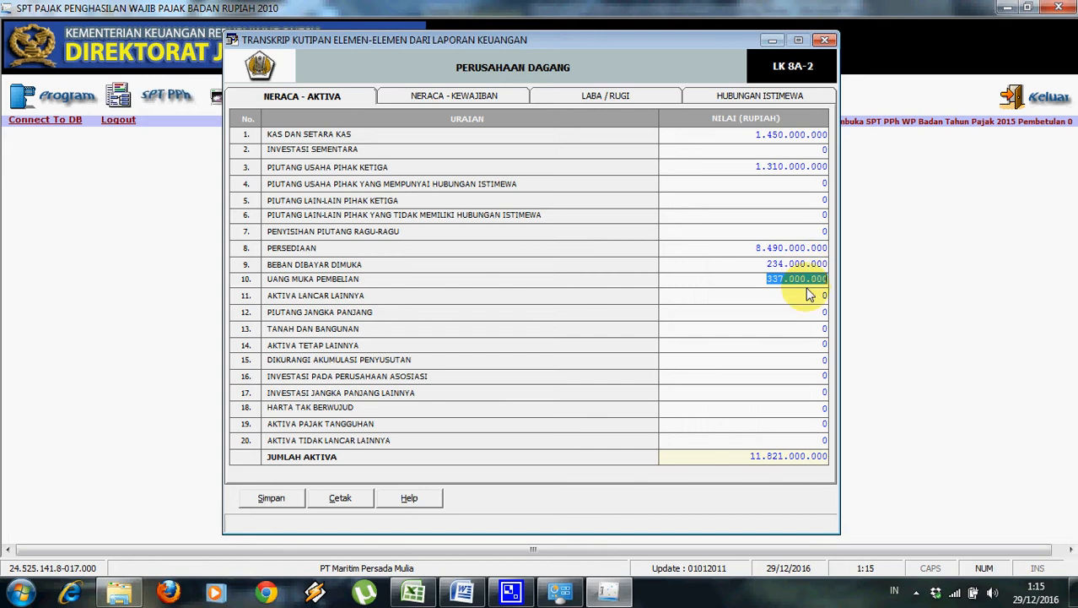
pyautogui.click(462, 592)
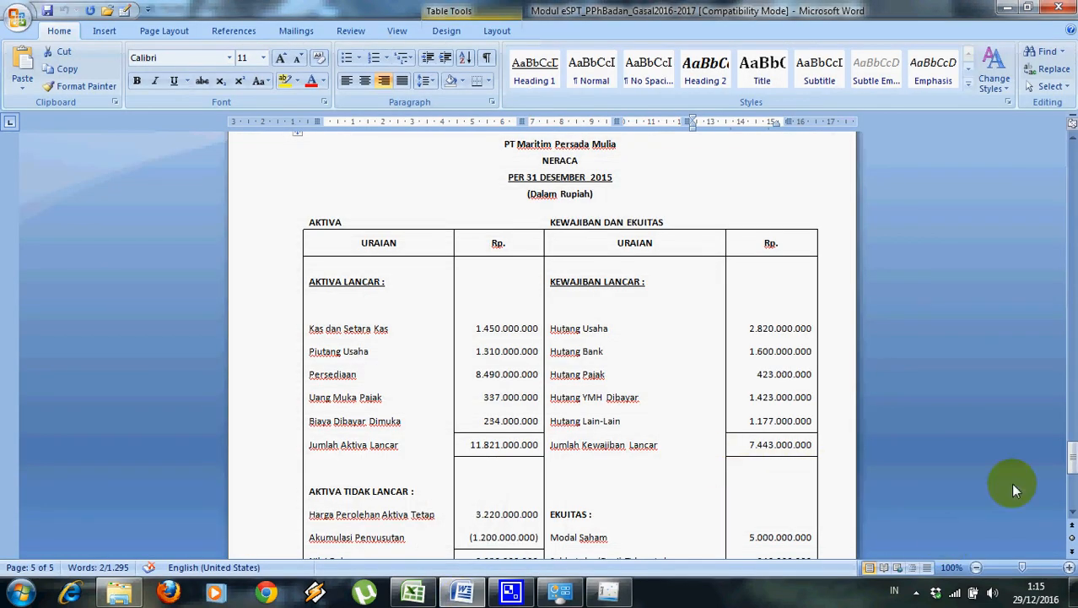
# Enter fixed assets of 3.220.000.000 in row 14.
pyautogui.click(1070, 447)
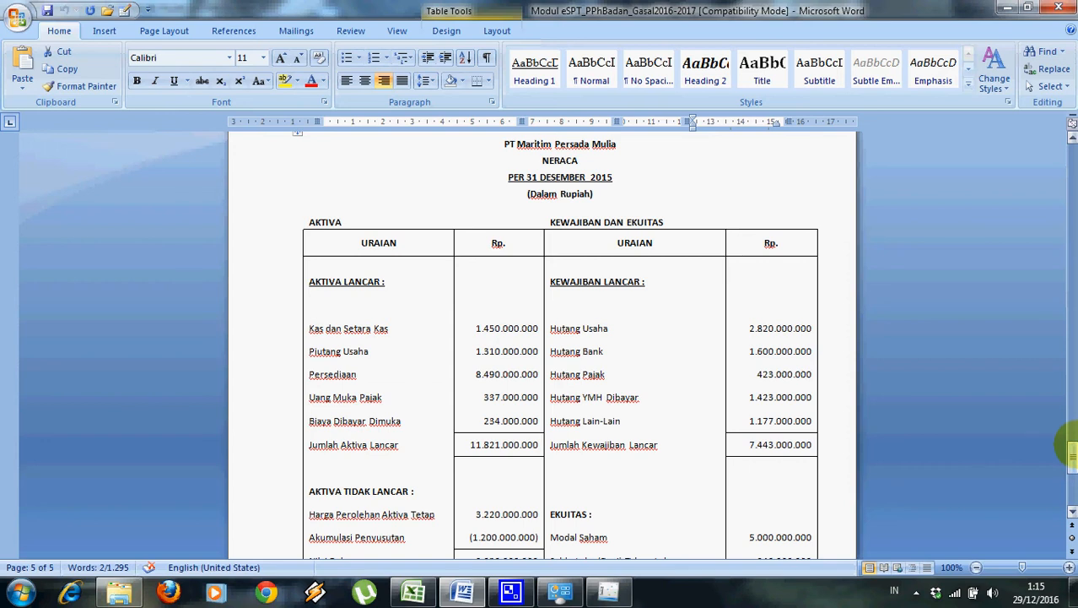
pyautogui.rightClick(1073, 453)
pyautogui.moveTo(1074, 453); pyautogui.dragTo(1072, 456)
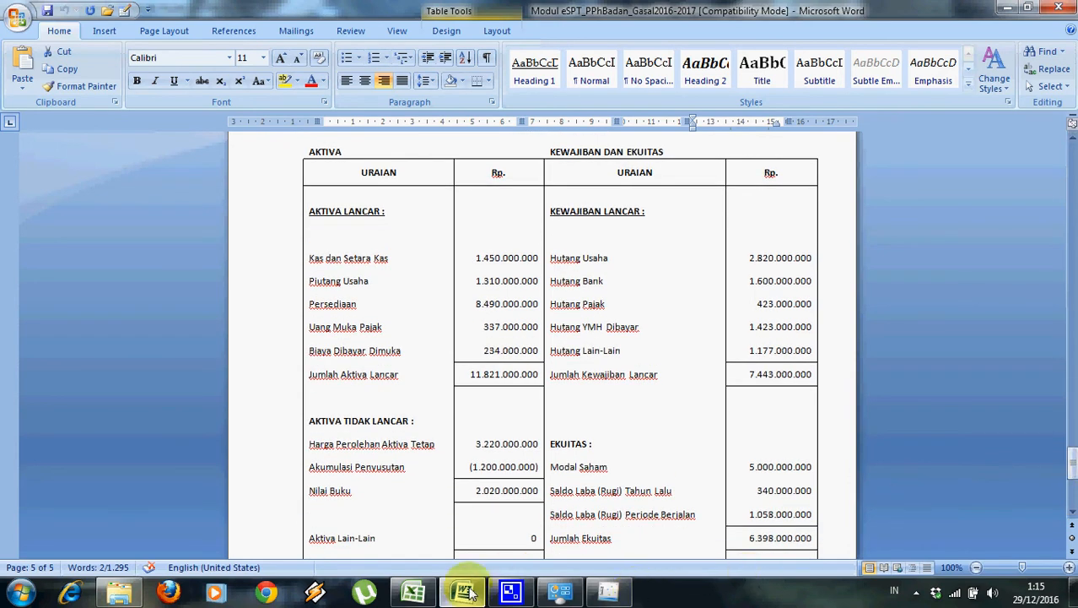
pyautogui.click(596, 592)
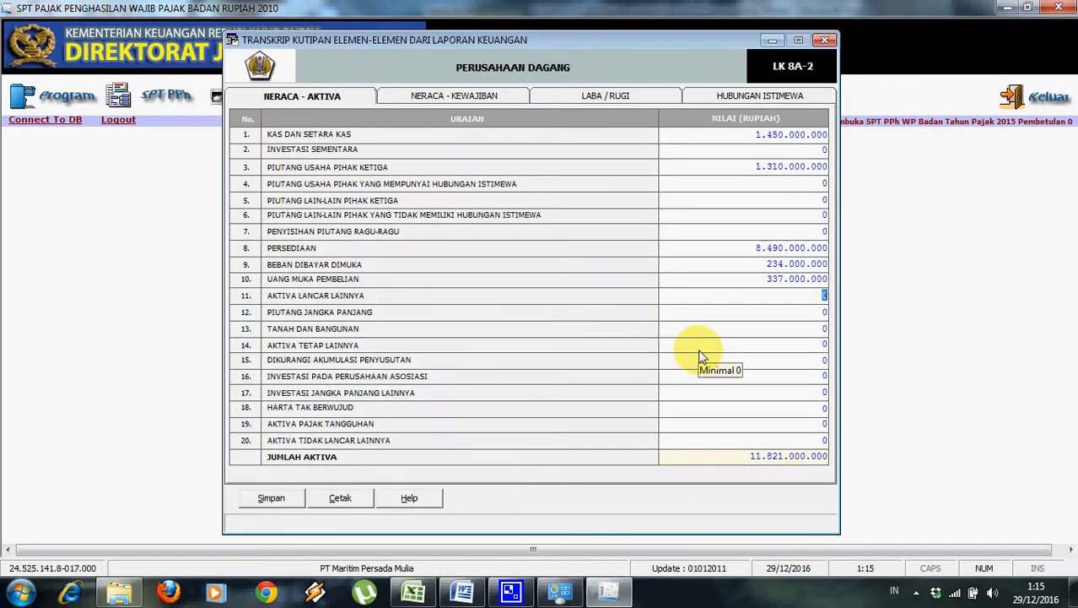
pyautogui.press('Down')
pyautogui.press('Down')
pyautogui.press('Down')
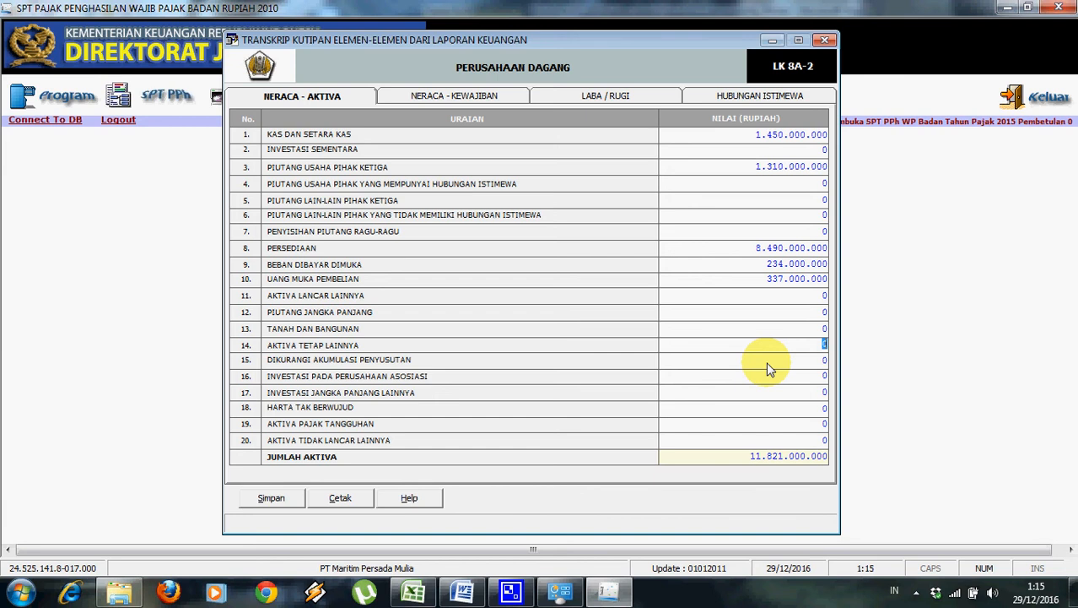
pyautogui.click(463, 594)
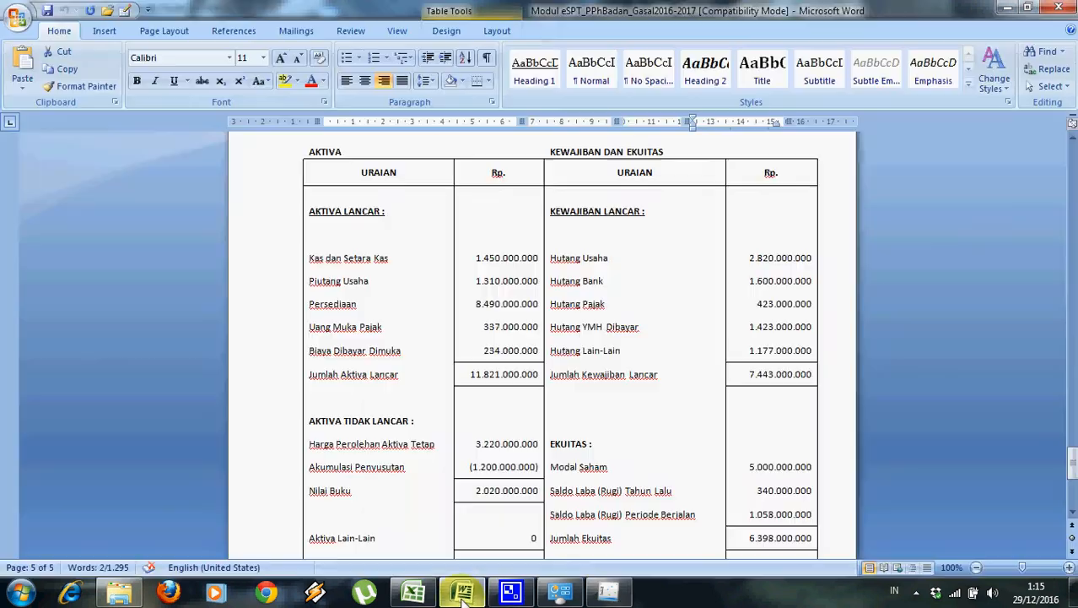
pyautogui.click(462, 594)
pyautogui.write('3220000000')
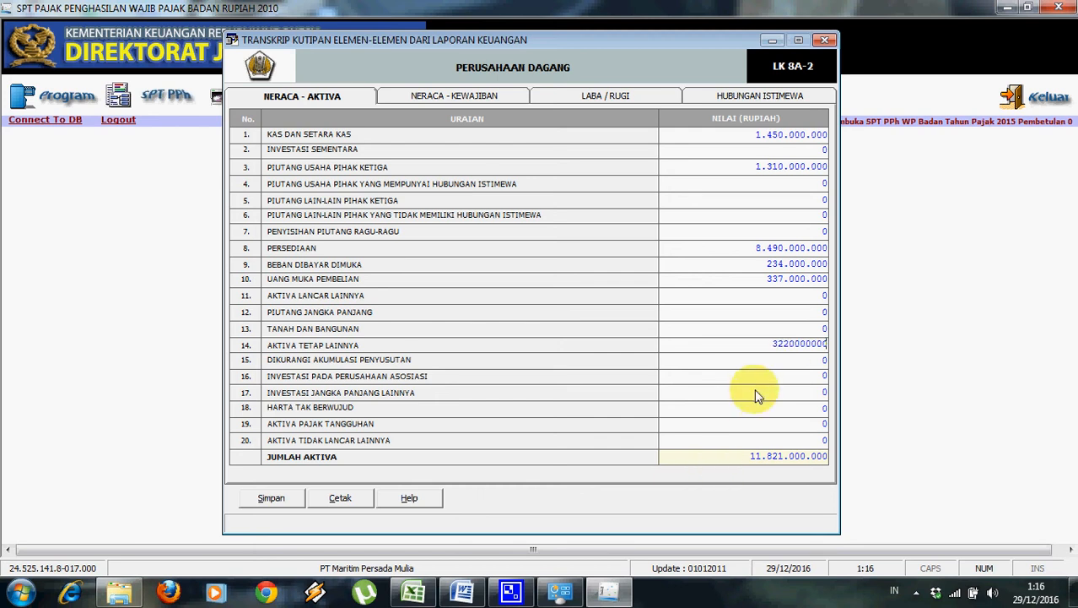
pyautogui.press('Tab')
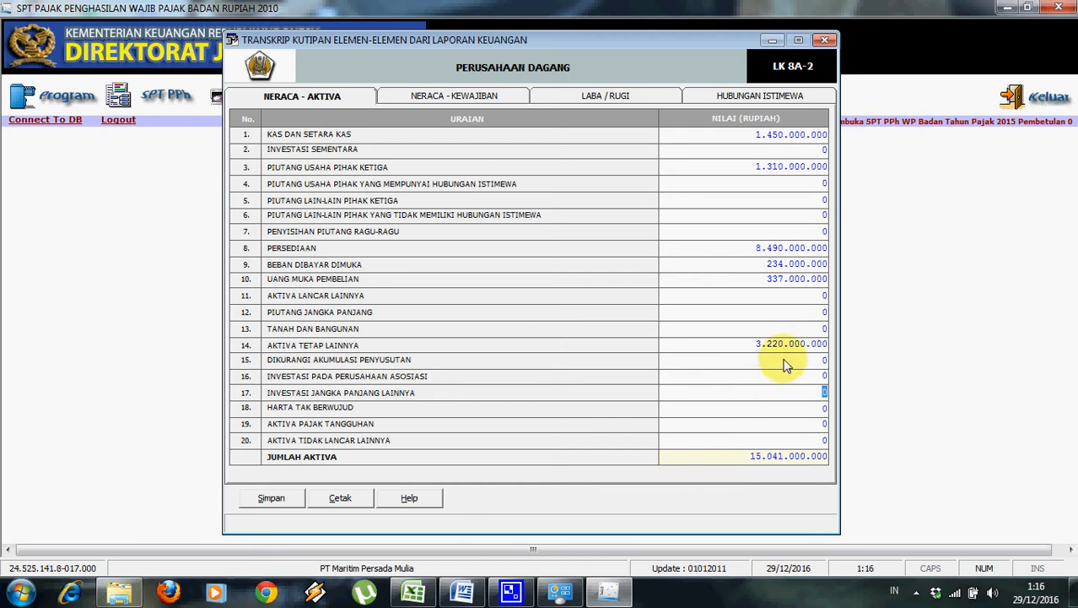
# Enter accumulated depreciation of 1.200.000.000 in row 15, checking the Word balance sheet.
pyautogui.click(462, 592)
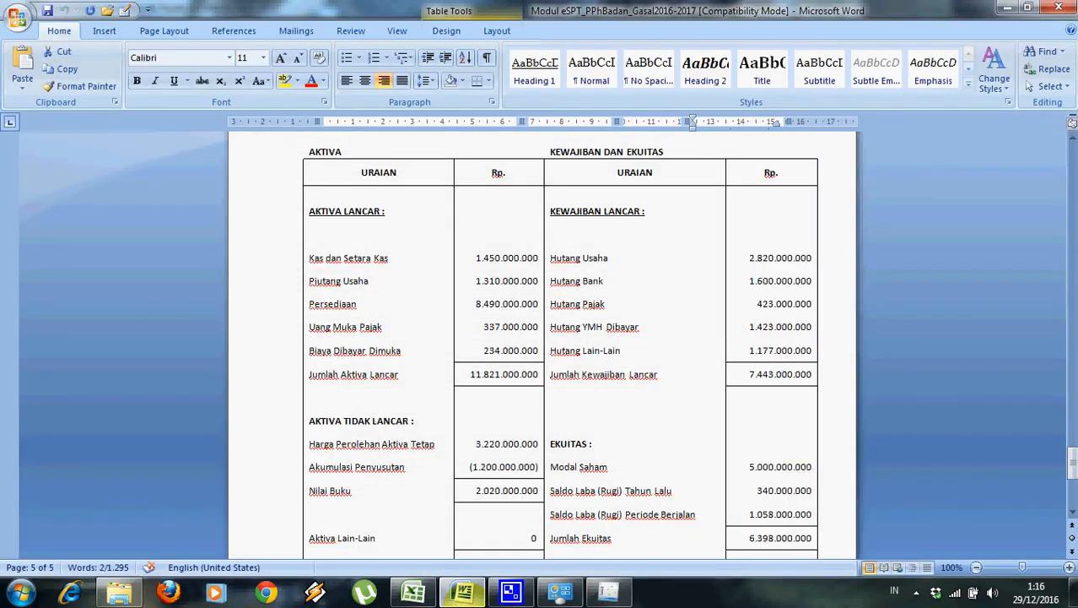
pyautogui.click(609, 597)
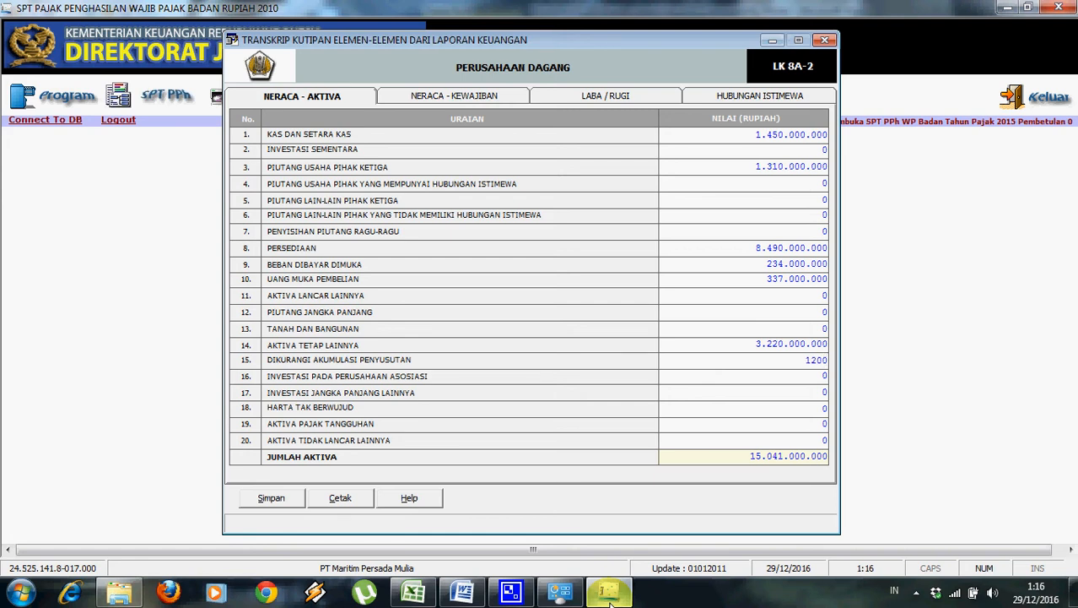
pyautogui.press('Tab')
pyautogui.moveTo(559, 594)
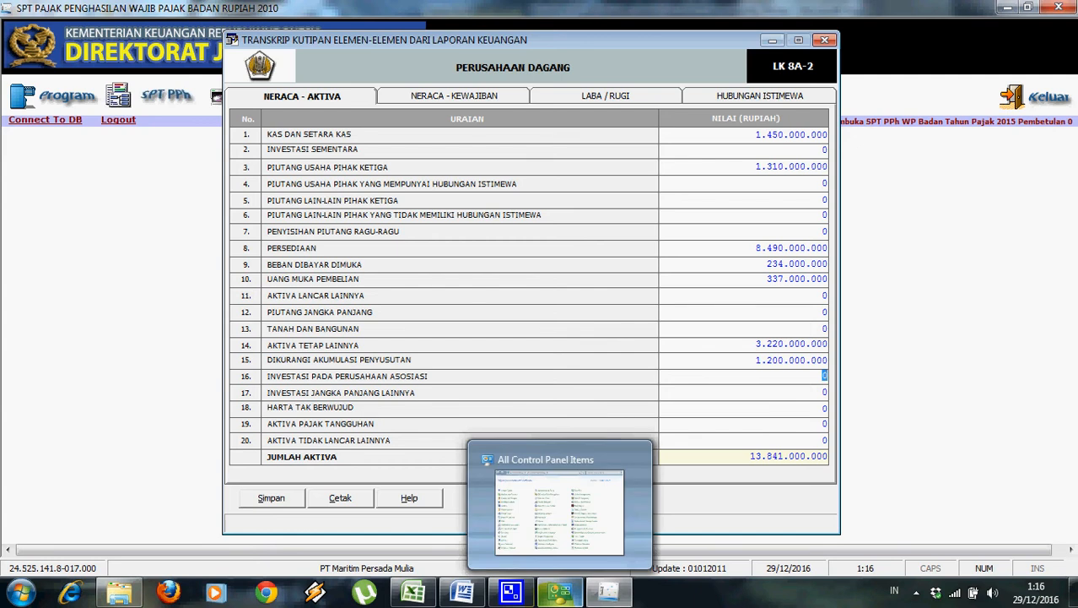
pyautogui.click(731, 392)
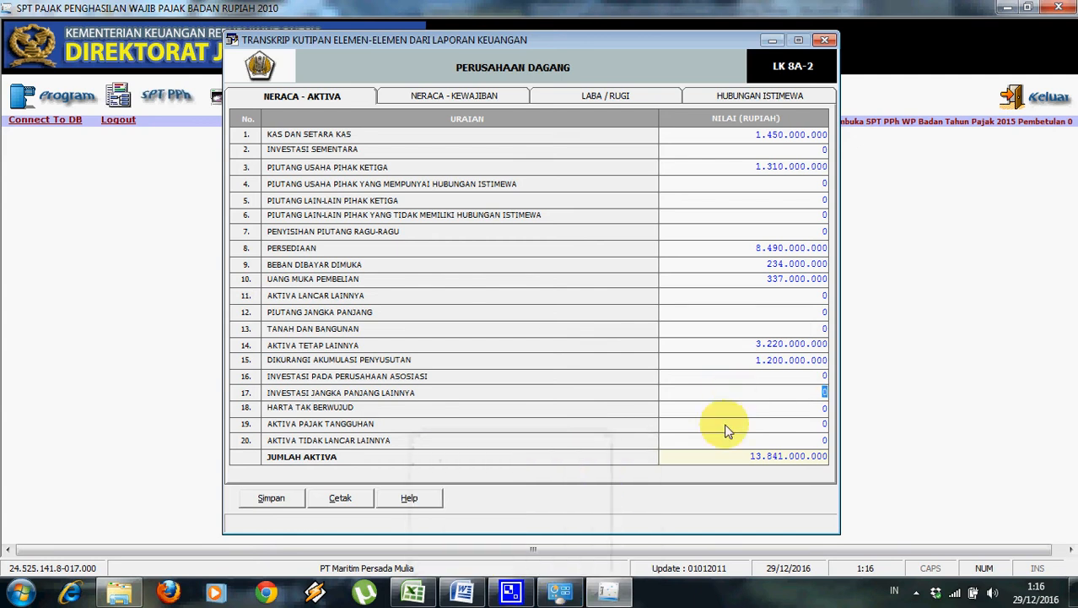
pyautogui.click(471, 591)
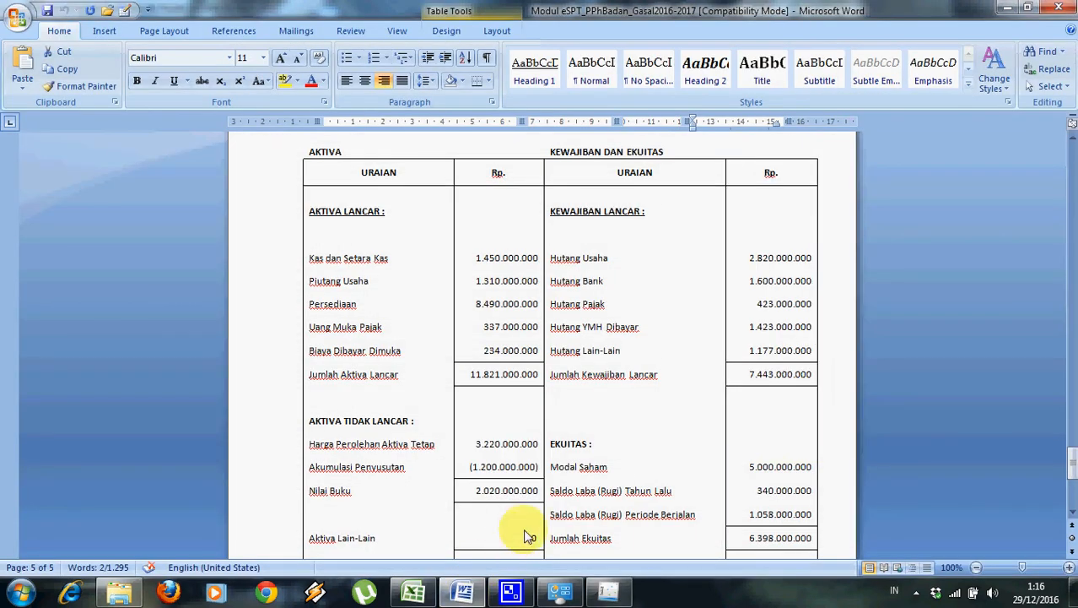
pyautogui.moveTo(1073, 456); pyautogui.dragTo(1073, 467)
pyautogui.click(608, 591)
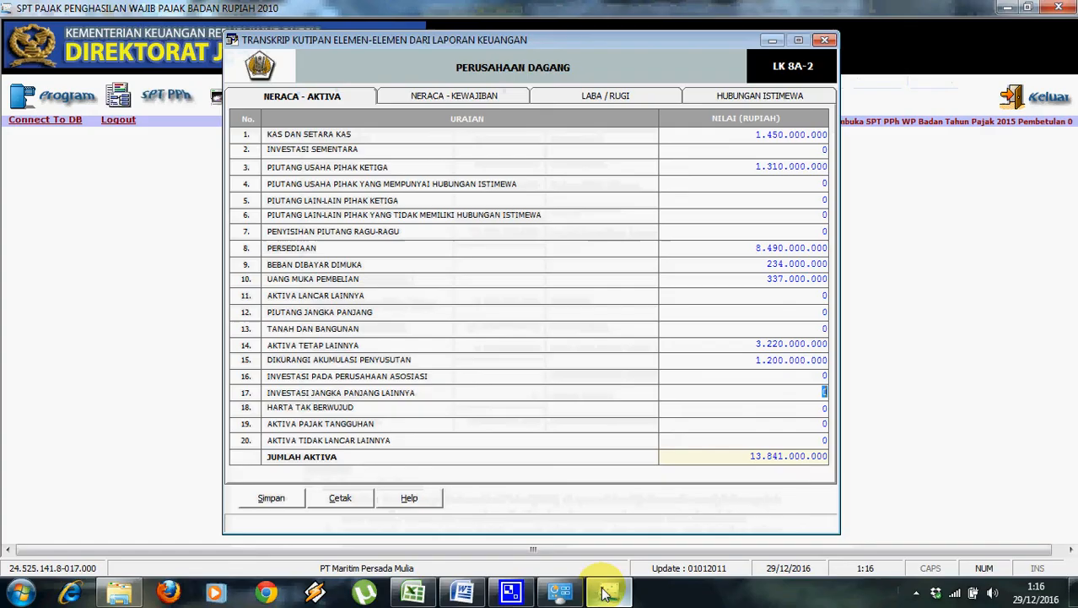
# Save the assets page totalling 13.841.000.000 and switch to NERACA - KEWAJIBAN.
pyautogui.click(284, 499)
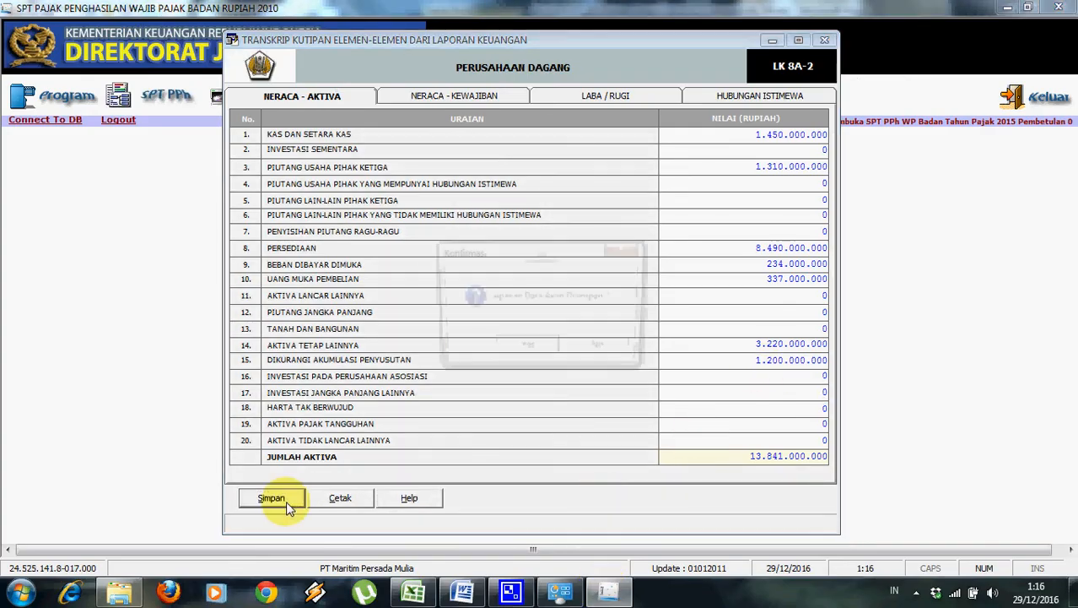
pyautogui.click(520, 349)
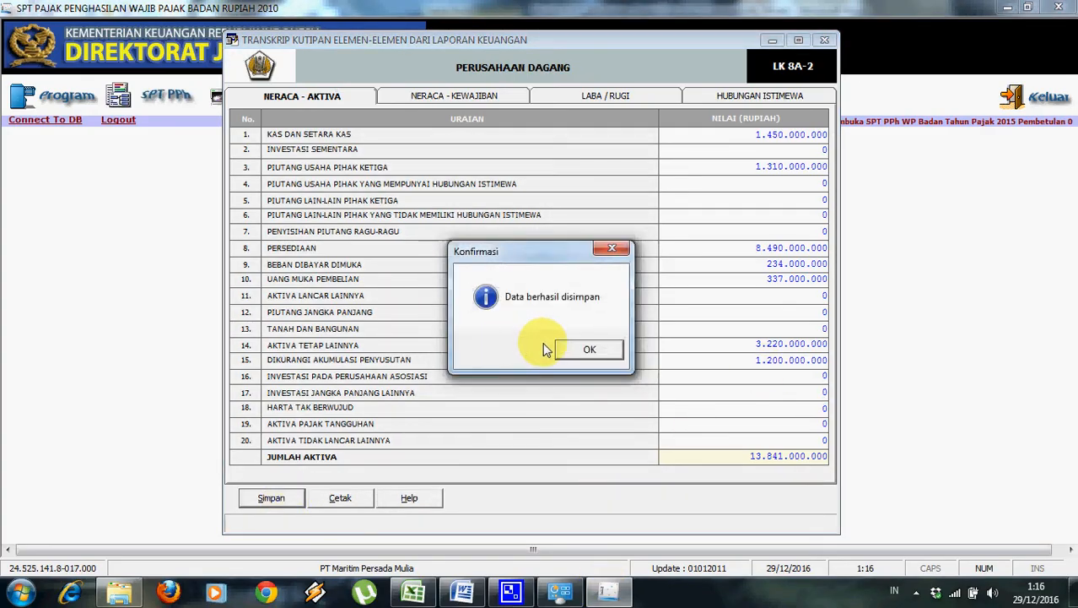
pyautogui.click(564, 350)
pyautogui.click(495, 99)
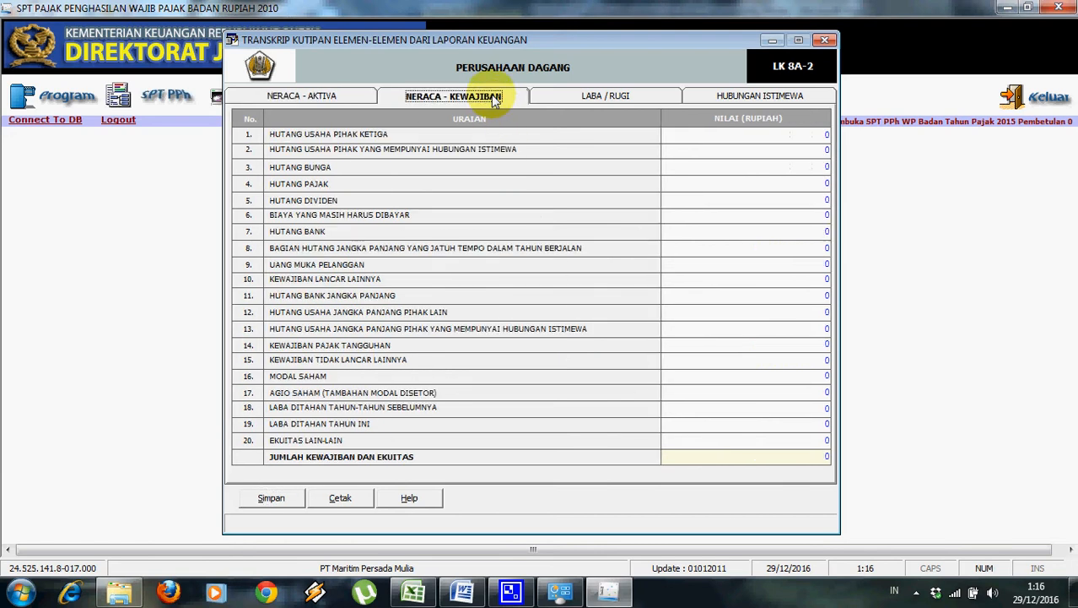
# Enter third-party trade payables of 2.820.000.000 in row 1.
pyautogui.click(465, 588)
pyautogui.moveTo(1070, 474); pyautogui.dragTo(1070, 454)
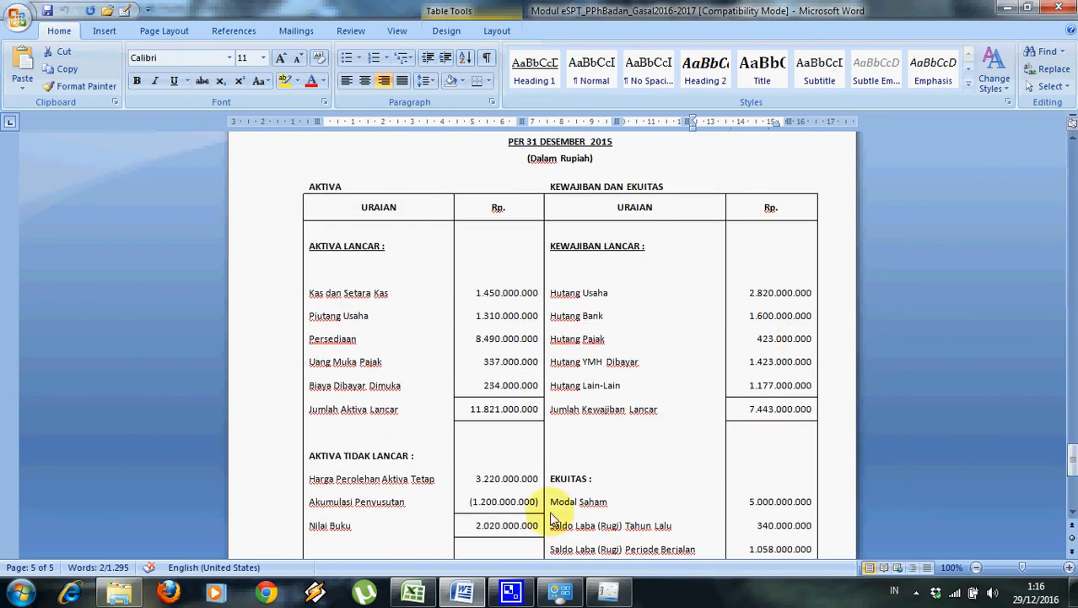
pyautogui.click(629, 591)
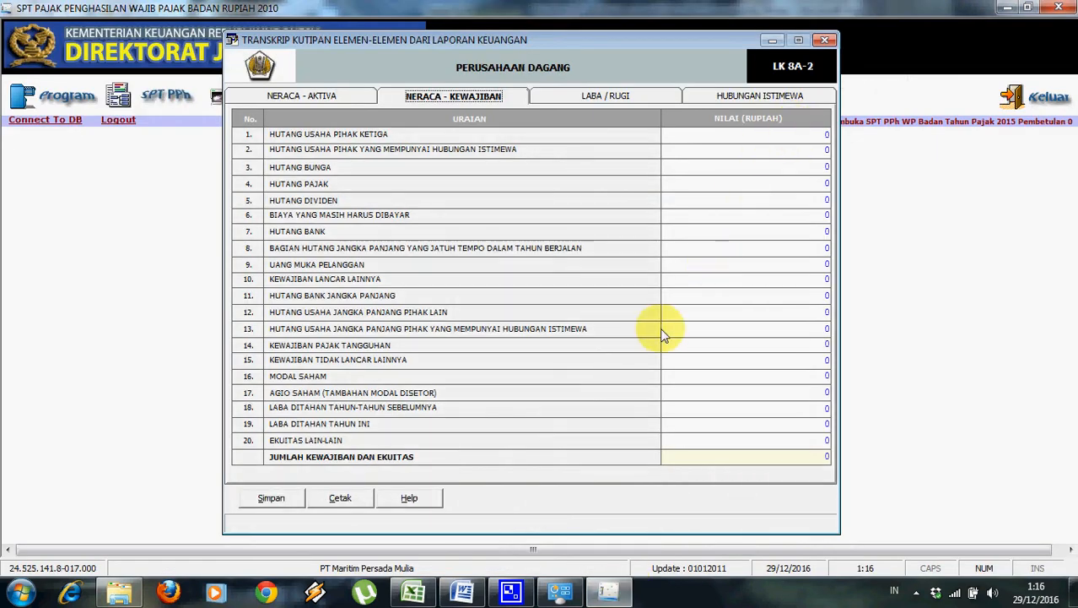
pyautogui.click(462, 590)
pyautogui.click(462, 591)
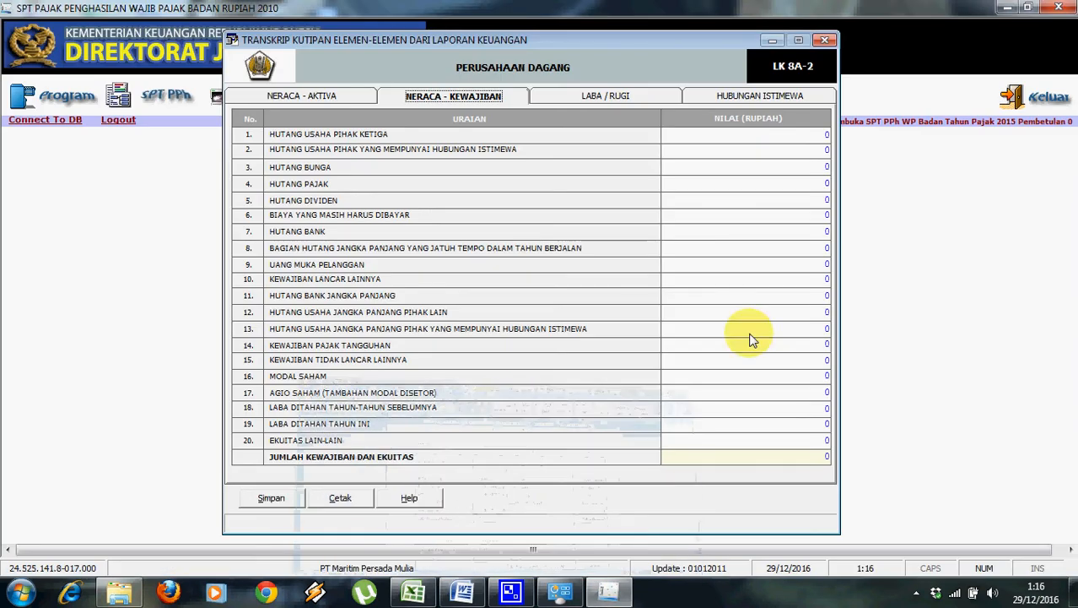
pyautogui.click(824, 138)
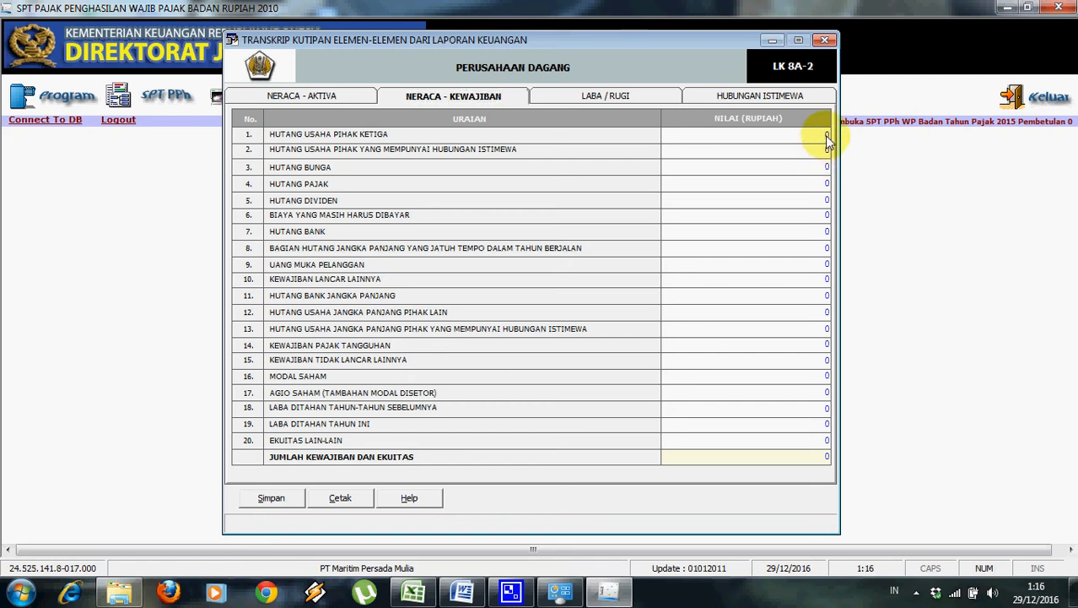
pyautogui.doubleClick(825, 135)
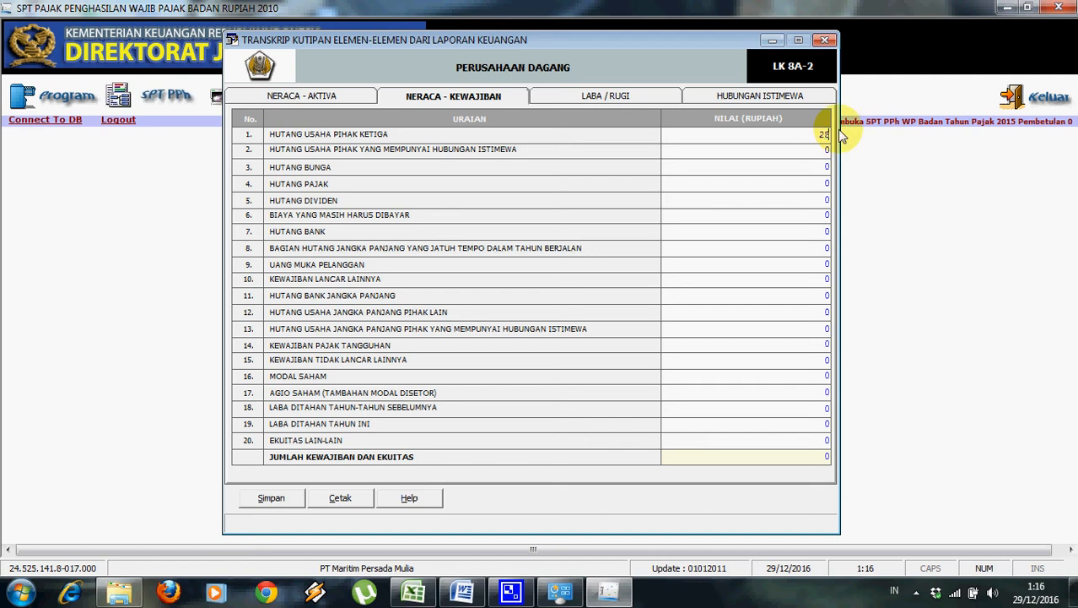
pyautogui.write('2820000000')
pyautogui.press('Return')
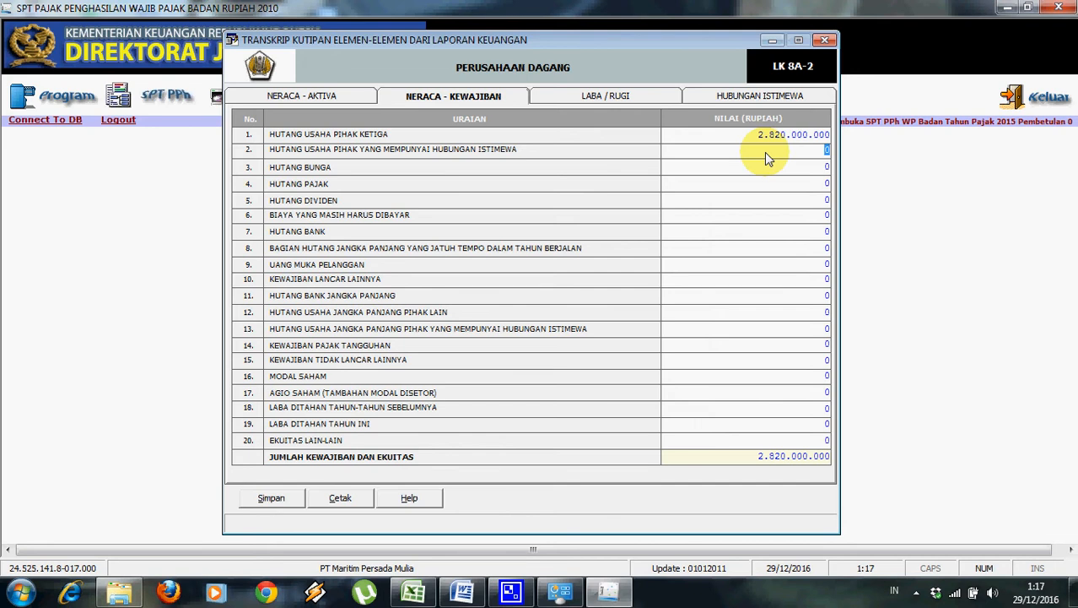
# Enter Hutang Bank of 1.600.000.000 in row 7.
pyautogui.click(468, 593)
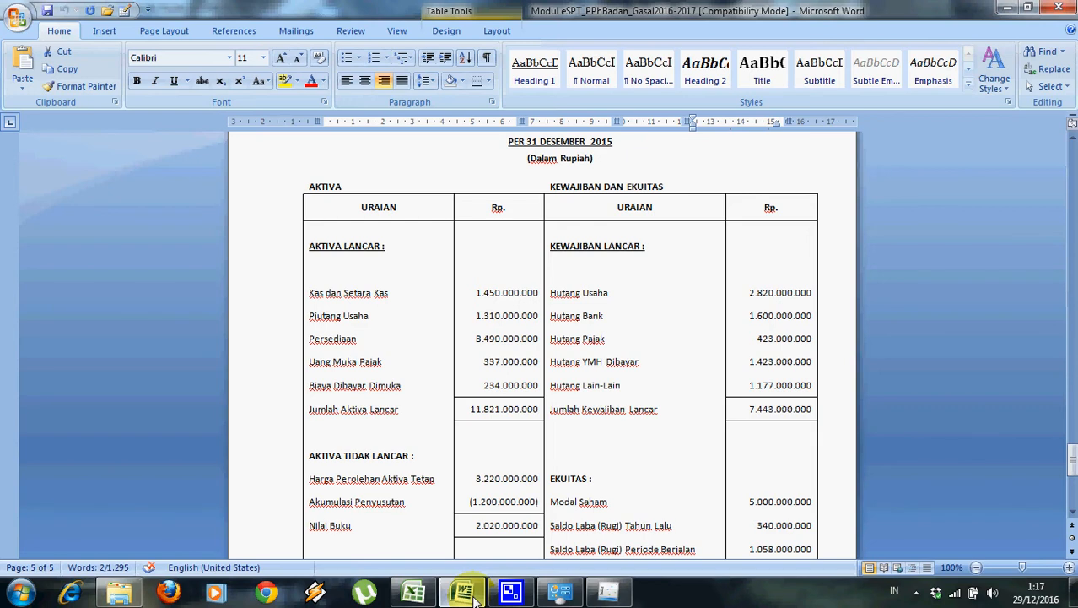
pyautogui.click(608, 592)
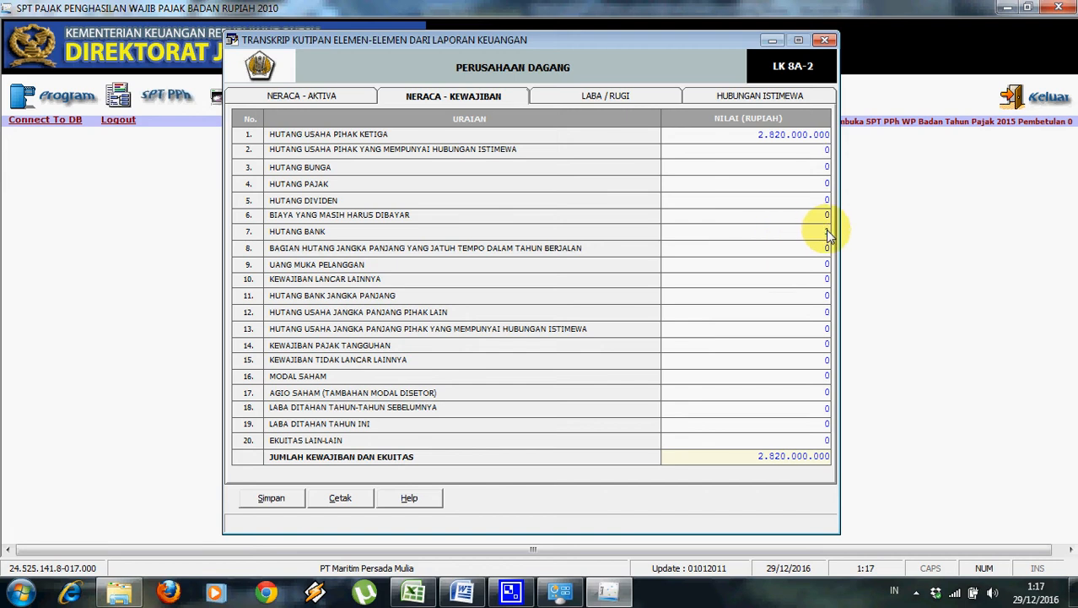
pyautogui.write('0000')
pyautogui.click(814, 215)
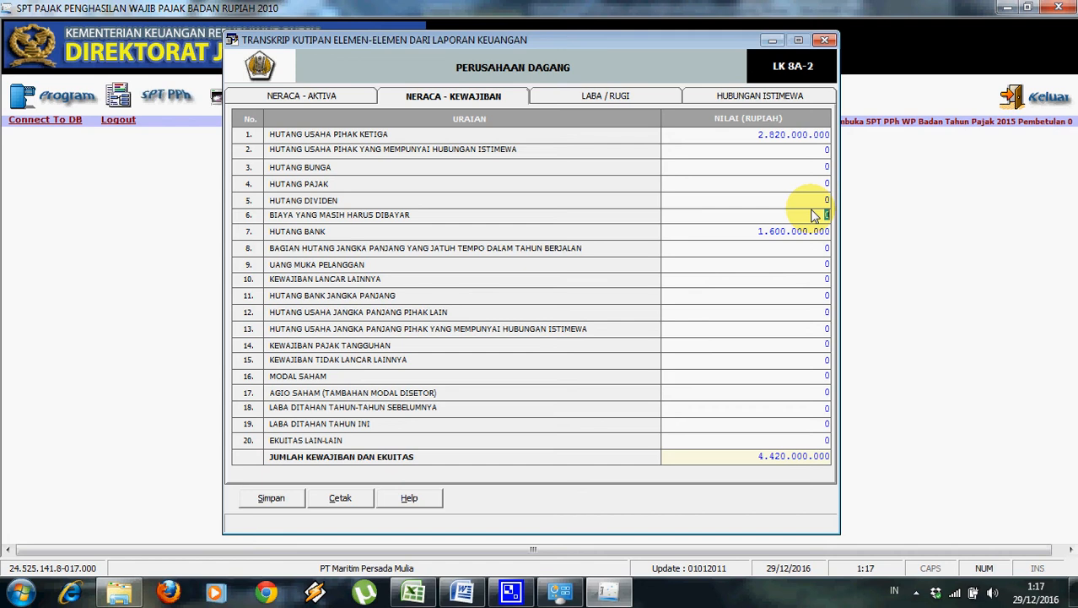
pyautogui.click(462, 593)
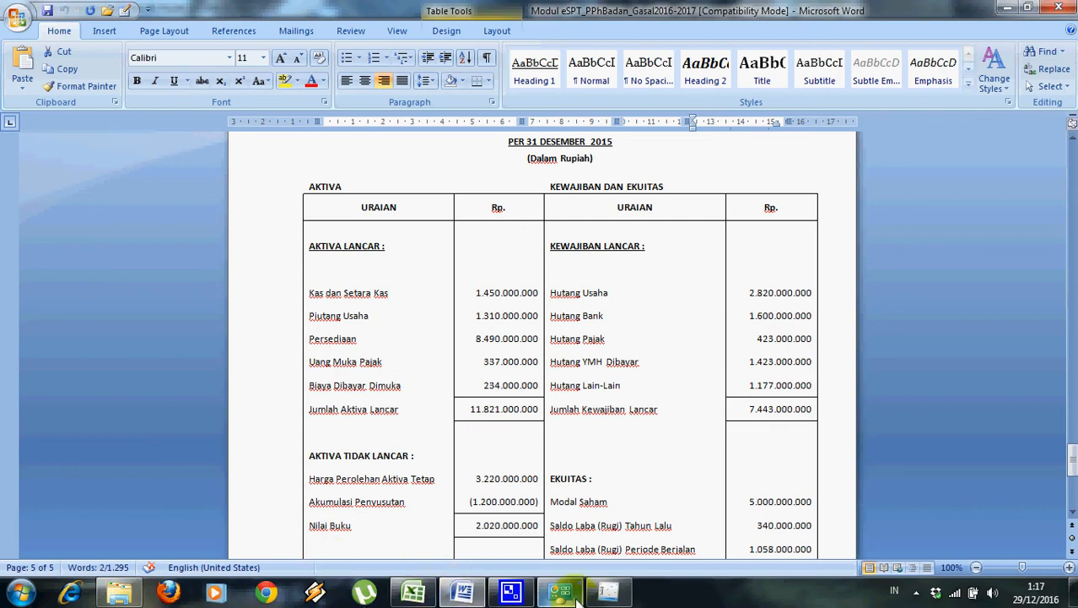
pyautogui.click(608, 594)
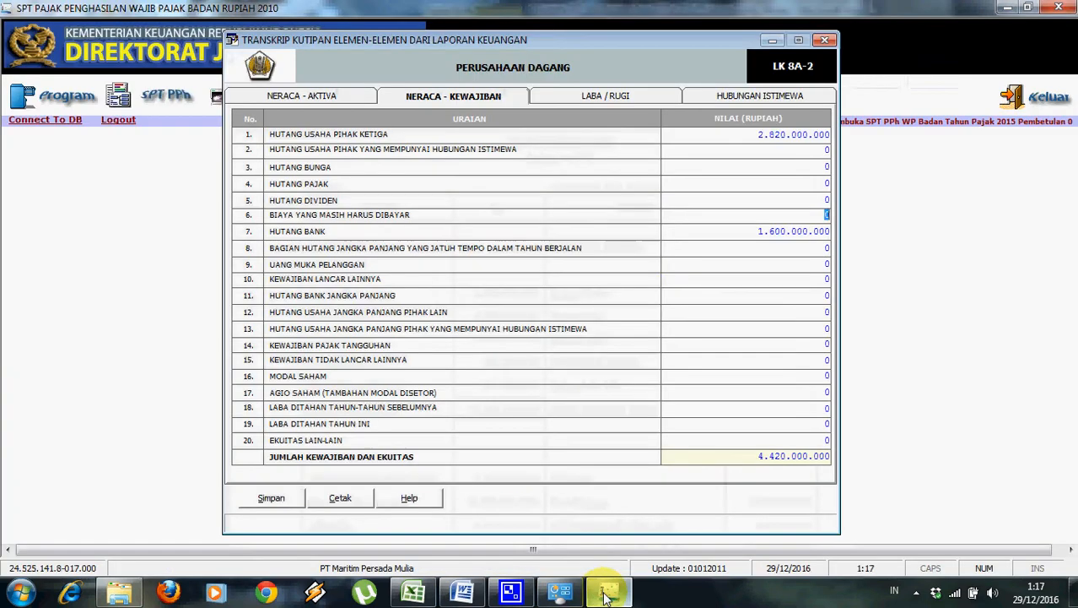
# Enter Hutang Pajak (tax payable) of 423.000.000 in row 4.
pyautogui.click(759, 187)
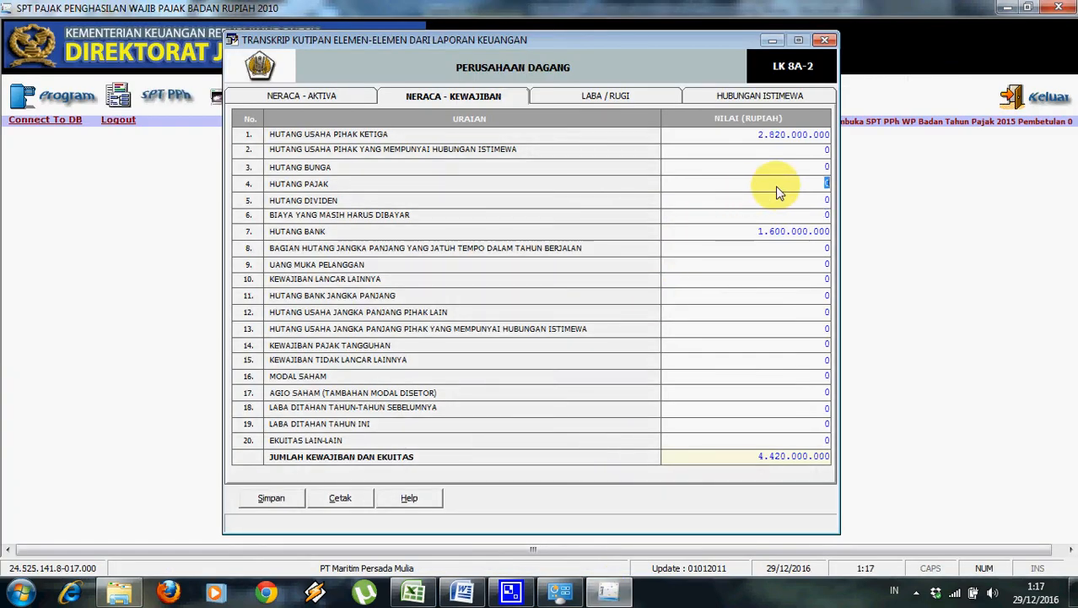
pyautogui.write('423.000.000')
pyautogui.press('Return')
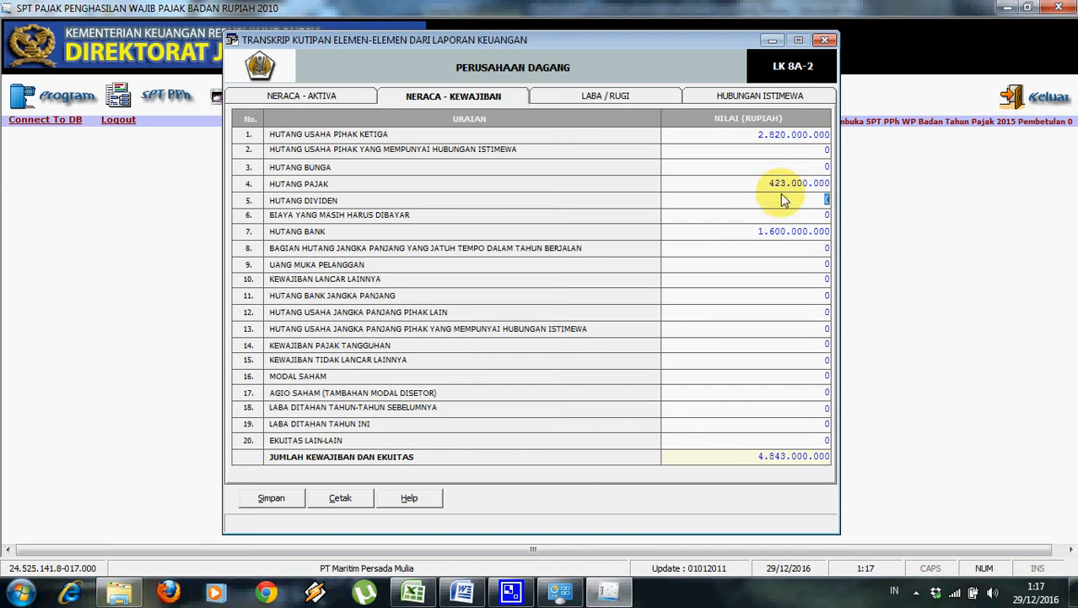
pyautogui.click(466, 593)
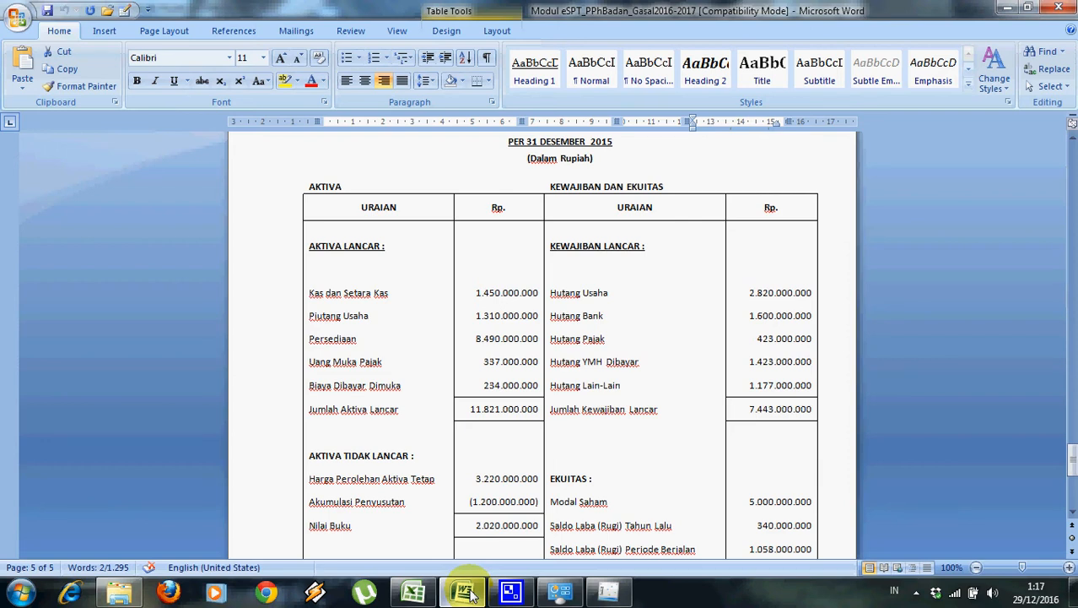
pyautogui.click(470, 594)
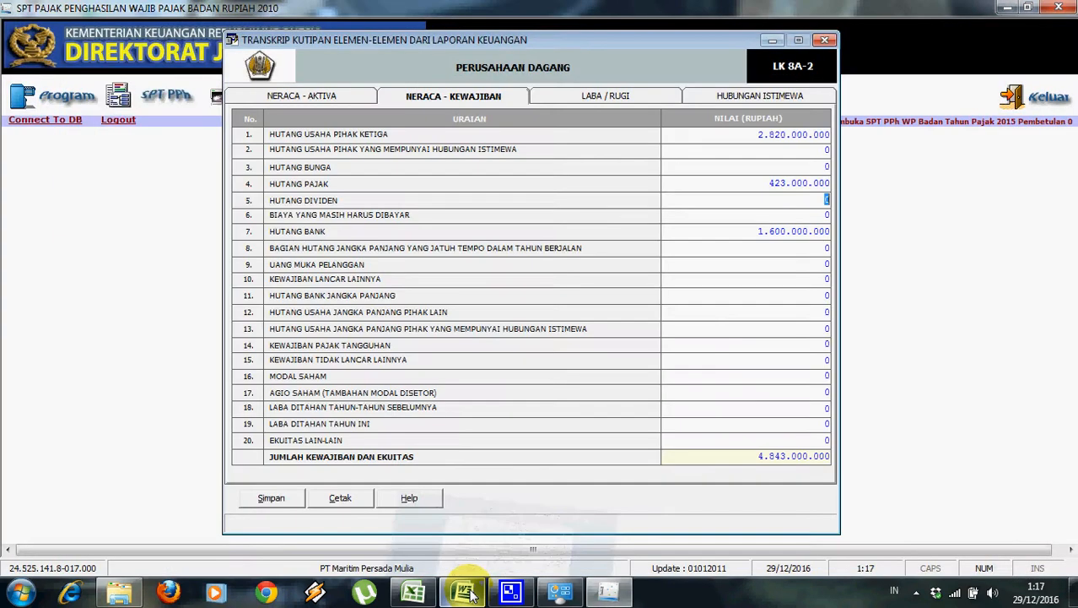
# Enter accrued expenses of 1.423.000.000 in row 6.
pyautogui.click(816, 217)
pyautogui.write('1.423.000.000')
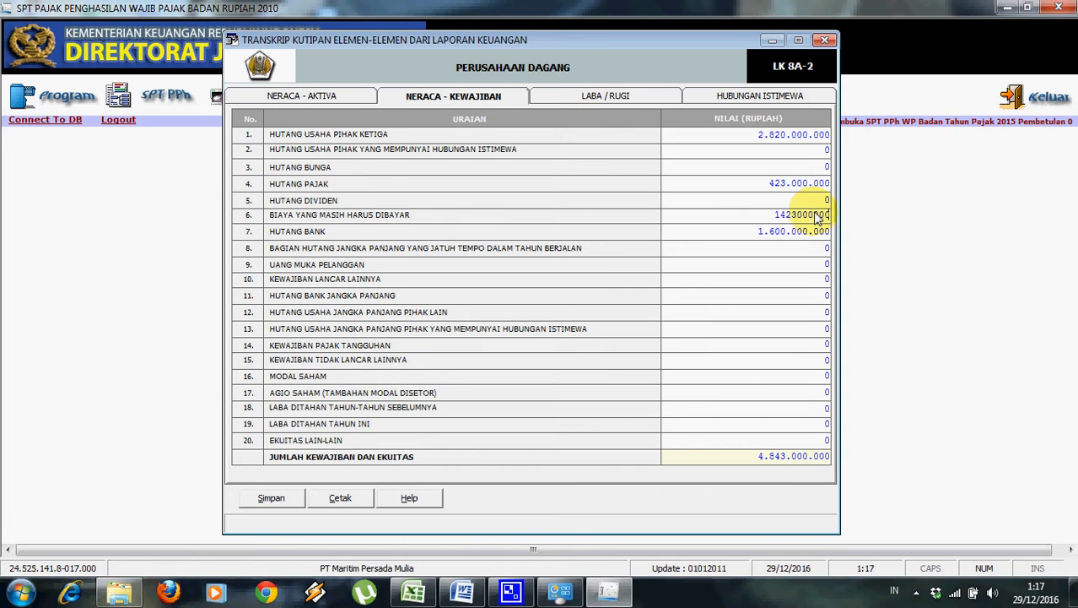
pyautogui.click(785, 255)
pyautogui.click(463, 592)
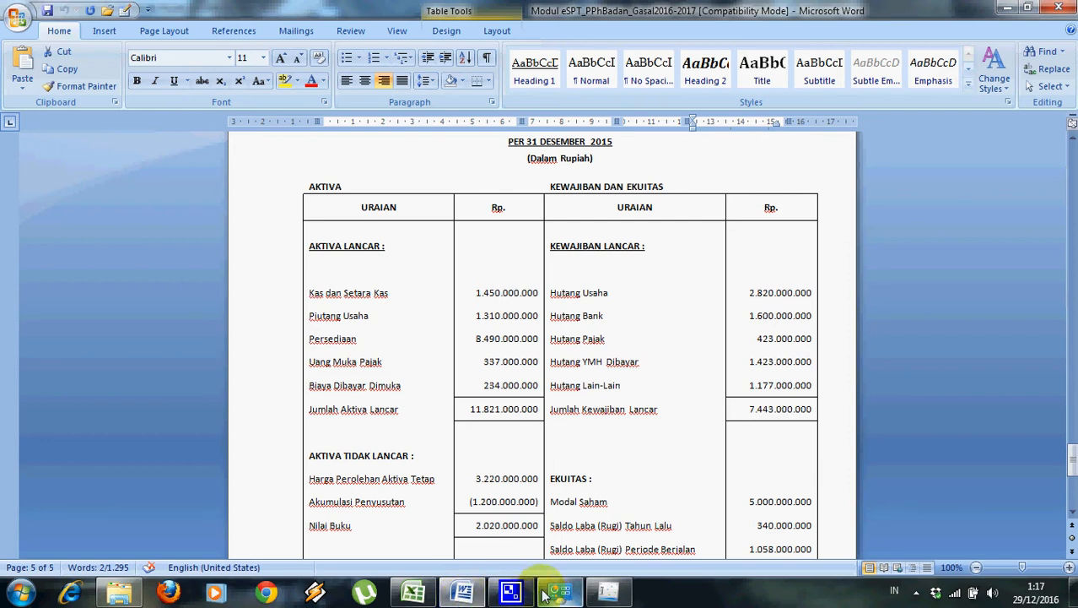
pyautogui.click(616, 591)
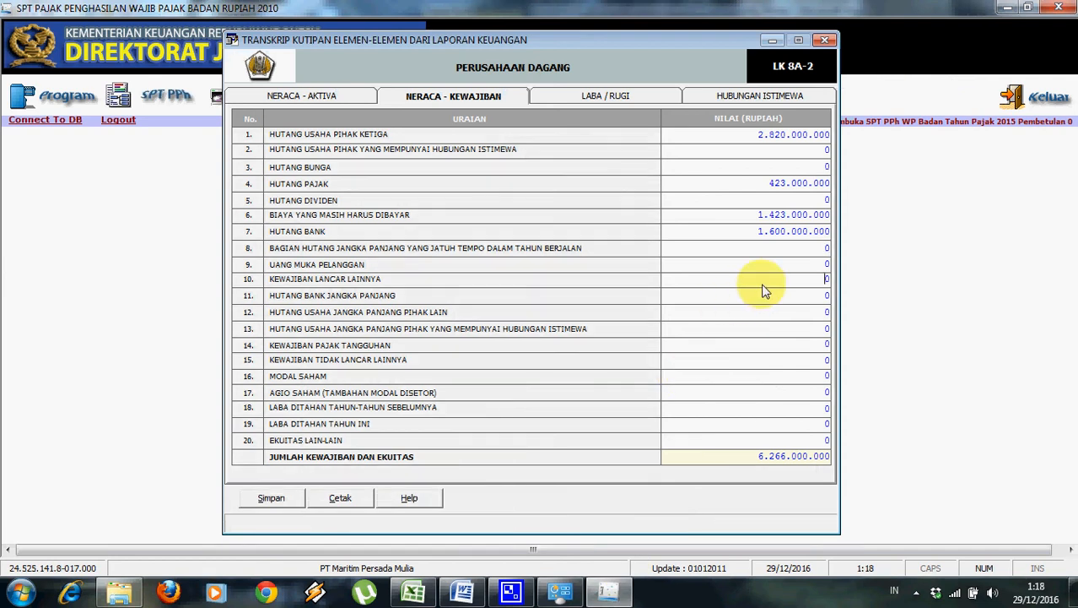
# Enter Kewajiban Lancar Lainnya as 1.177.000.000, removing an extra zero.
pyautogui.click(829, 279)
pyautogui.write('1177000000')
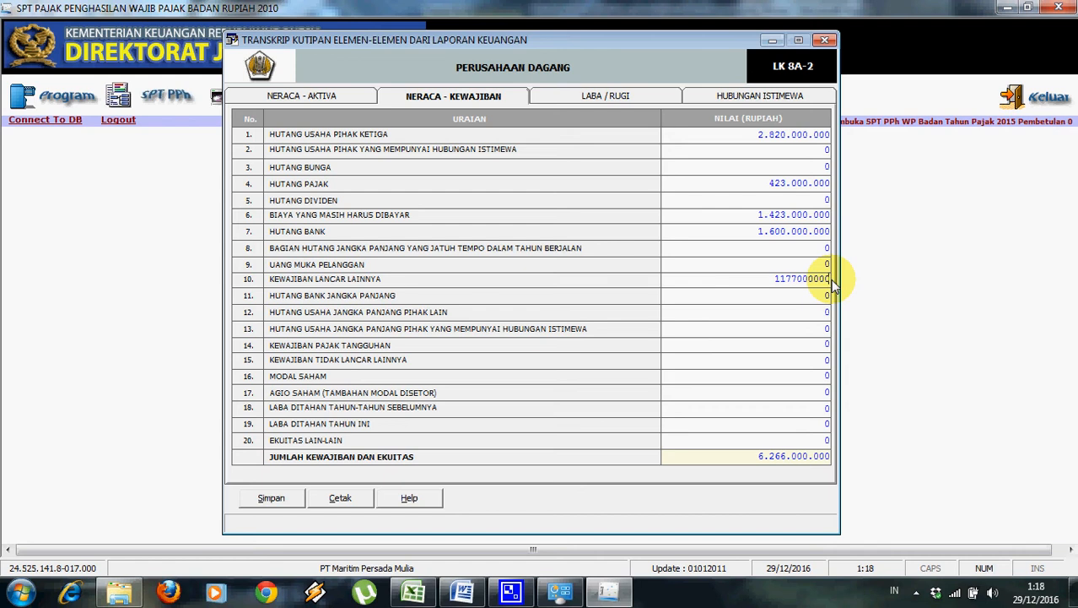
pyautogui.press('Return')
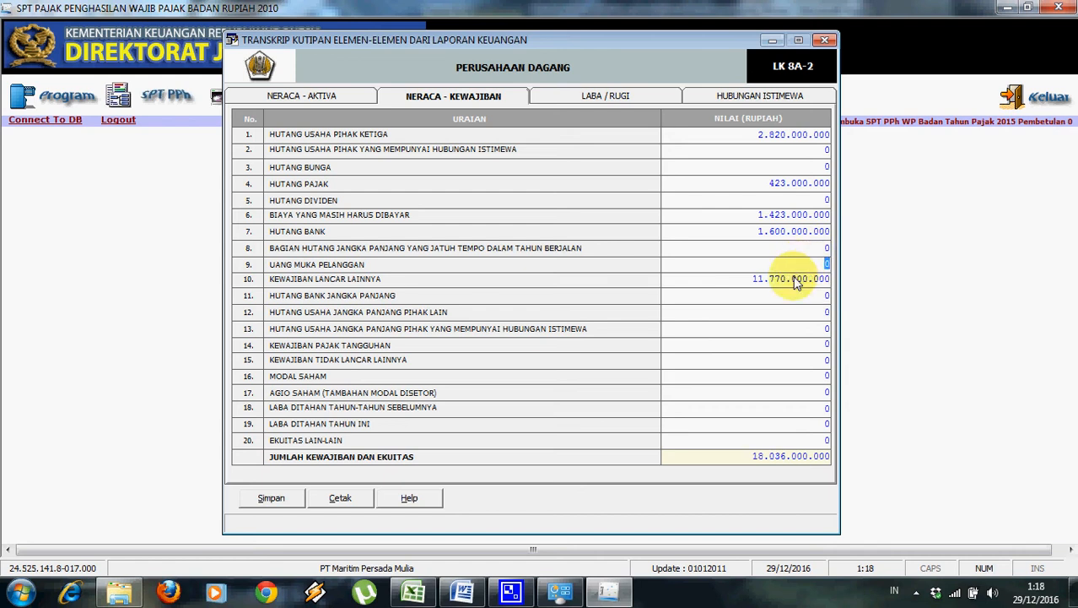
pyautogui.click(798, 284)
pyautogui.click(829, 284)
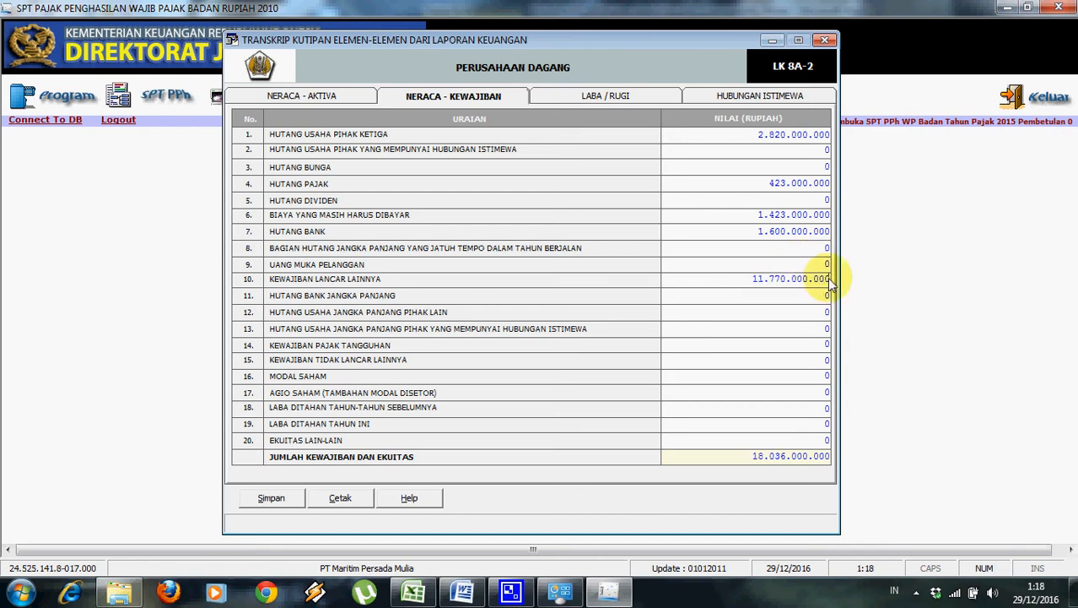
pyautogui.press('BackSpace')
pyautogui.click(827, 263)
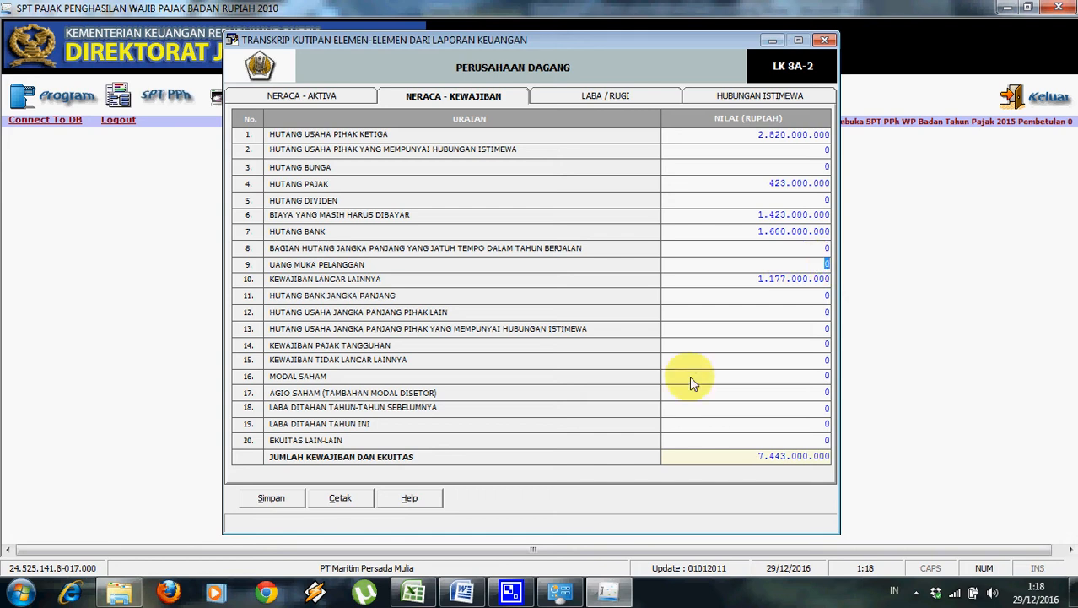
pyautogui.click(464, 590)
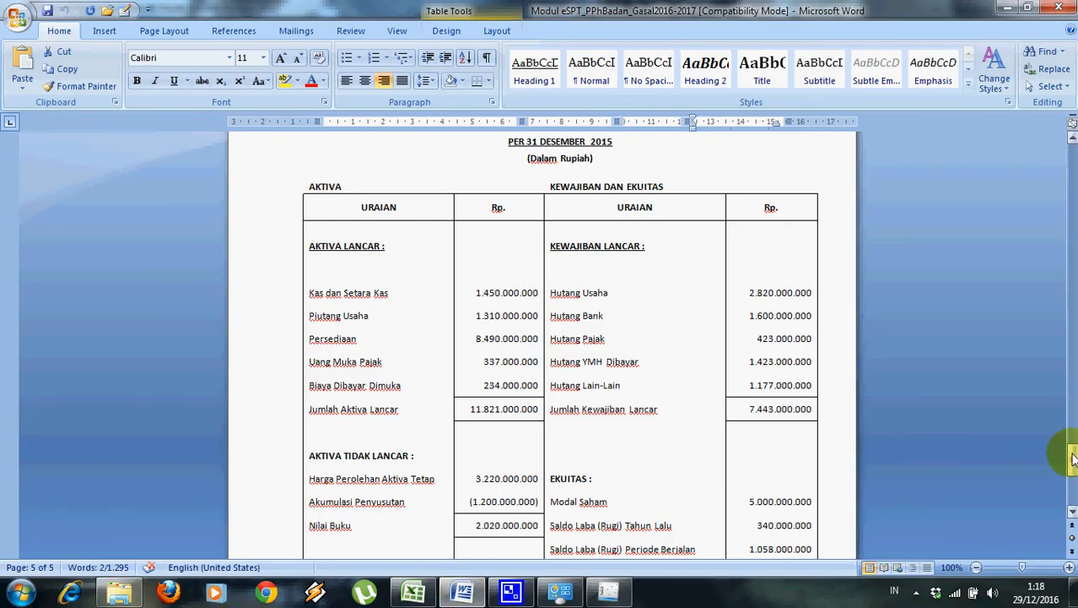
# Enter Modal Saham of 5.000.000.000 from the Word equity figures.
pyautogui.moveTo(1073, 458); pyautogui.dragTo(1073, 470)
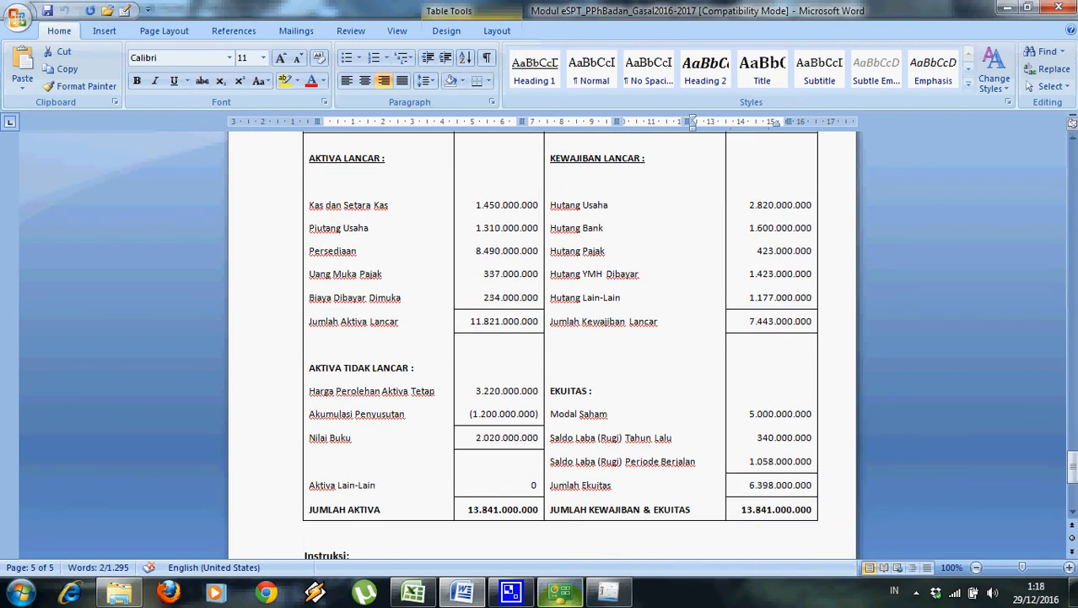
pyautogui.click(610, 590)
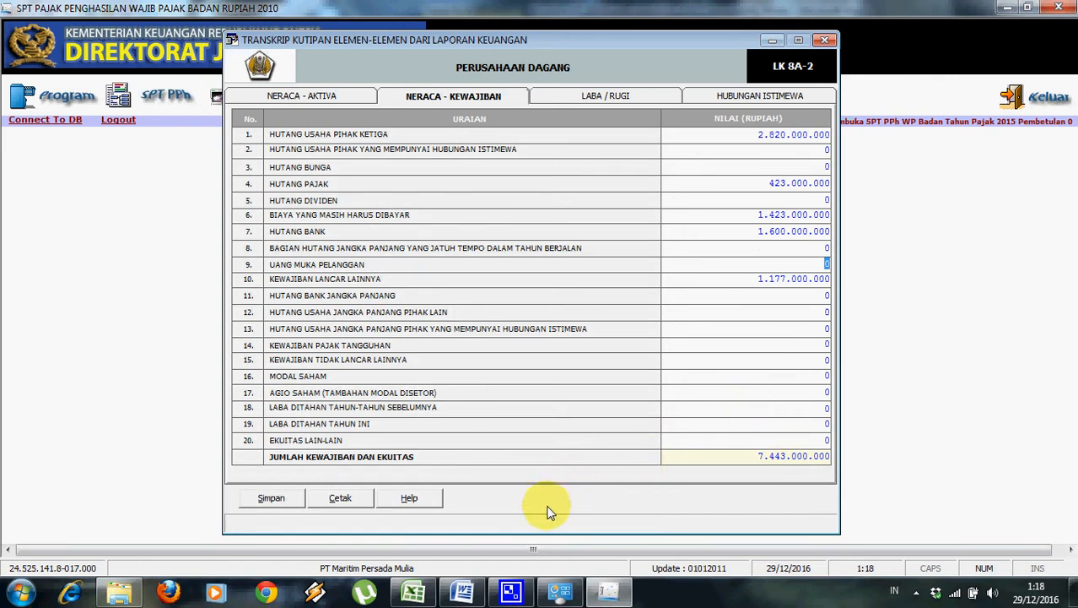
pyautogui.click(463, 596)
pyautogui.click(463, 596)
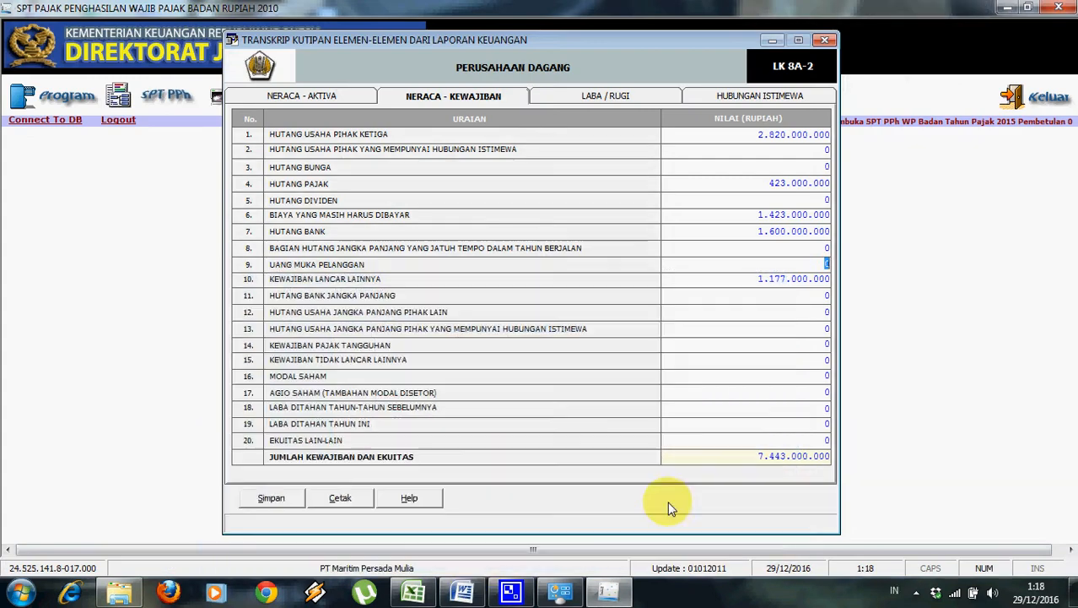
pyautogui.click(817, 378)
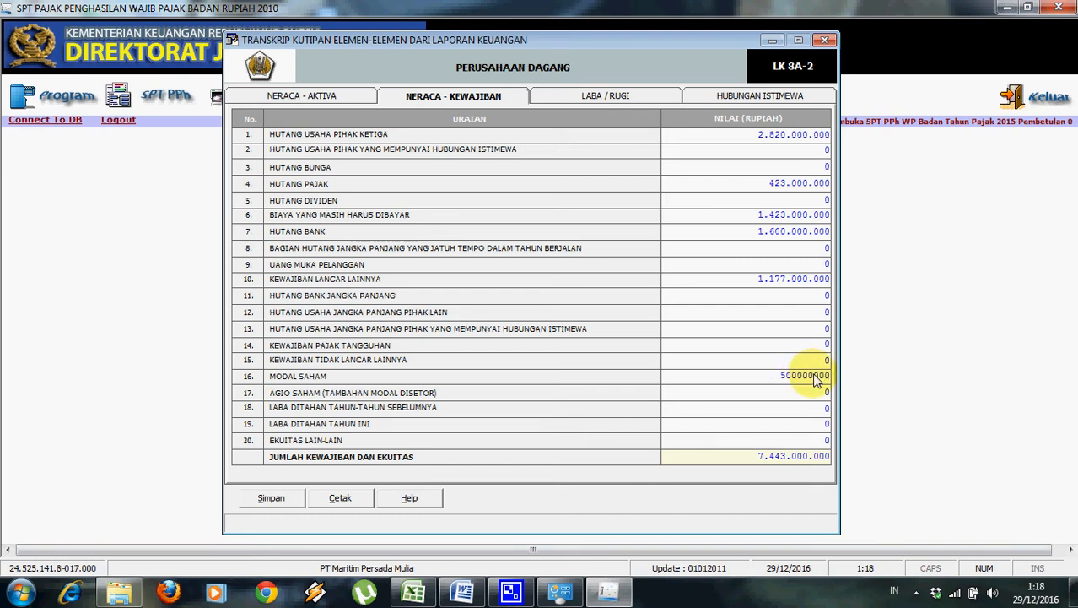
pyautogui.click(812, 379)
pyautogui.click(815, 376)
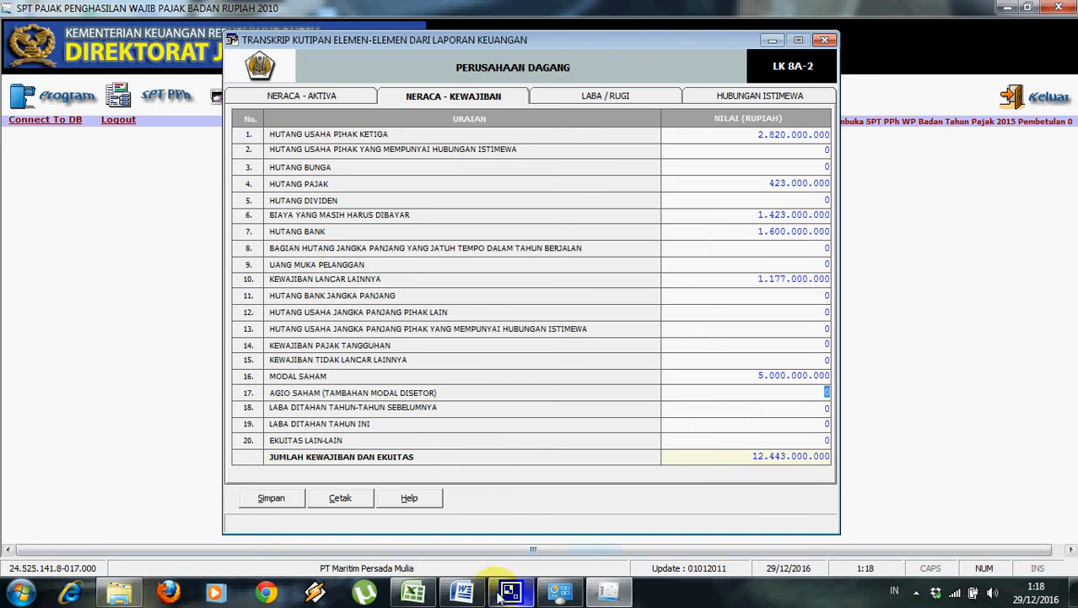
pyautogui.click(461, 592)
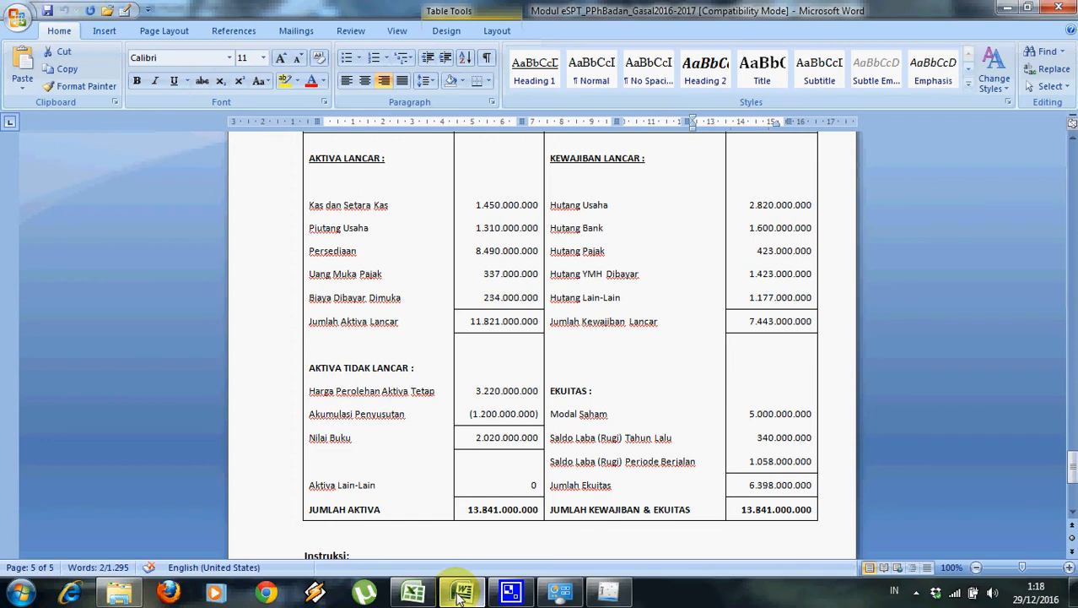
pyautogui.click(608, 592)
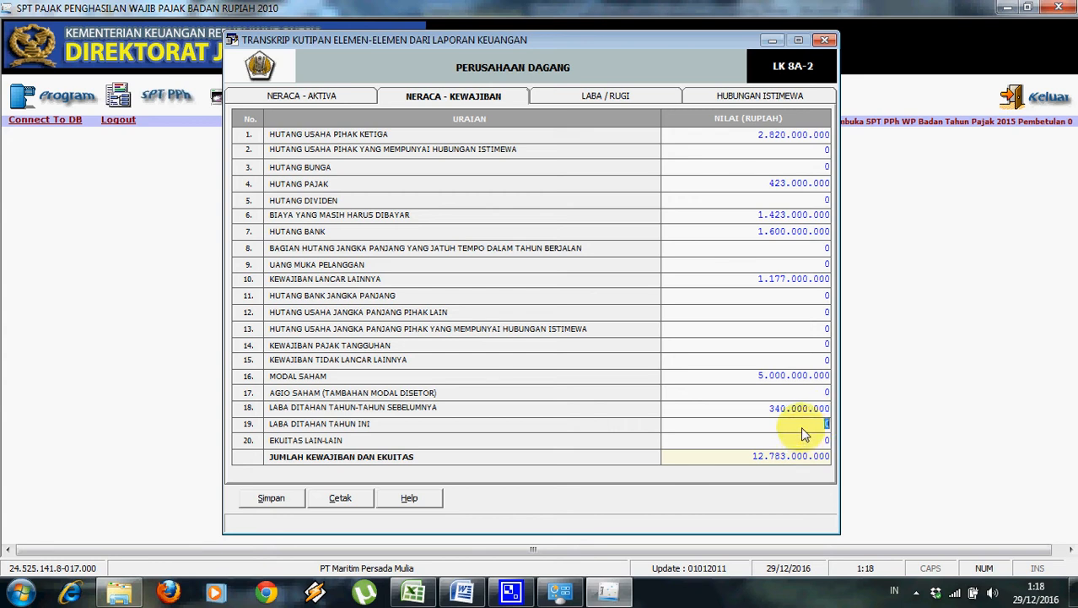
# Enter retained earnings of 340.000.000 and 1.058.000.000, totalling 13.841.000.000.
pyautogui.click(475, 595)
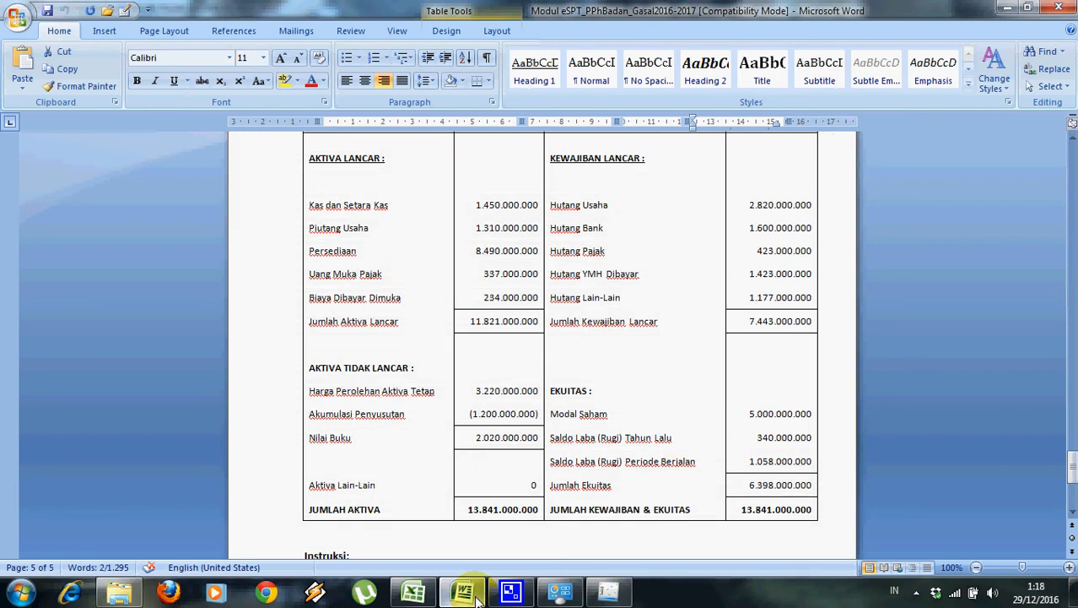
pyautogui.click(609, 596)
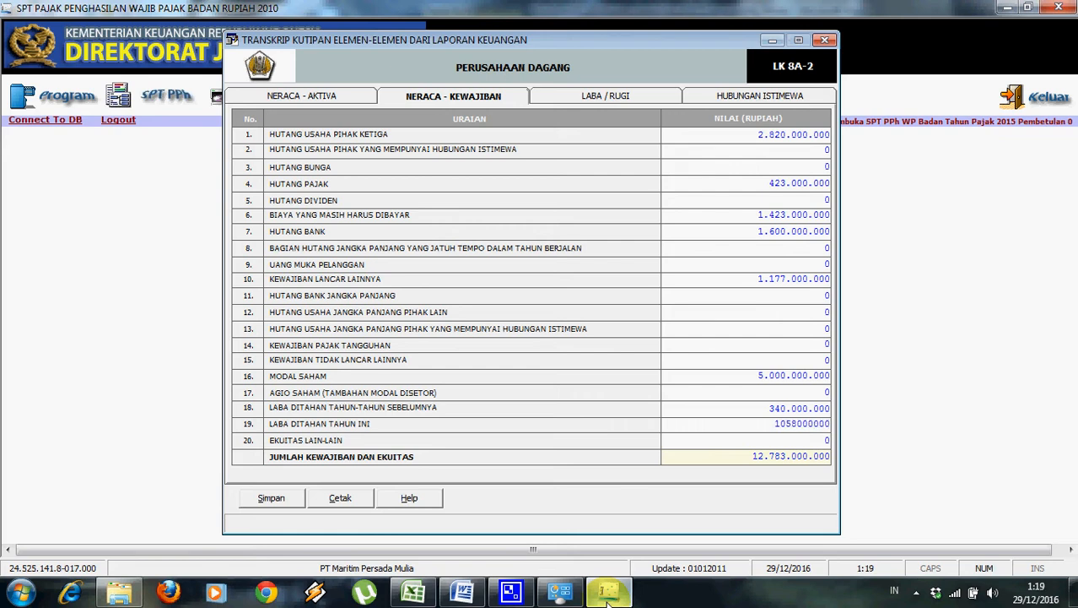
pyautogui.click(772, 410)
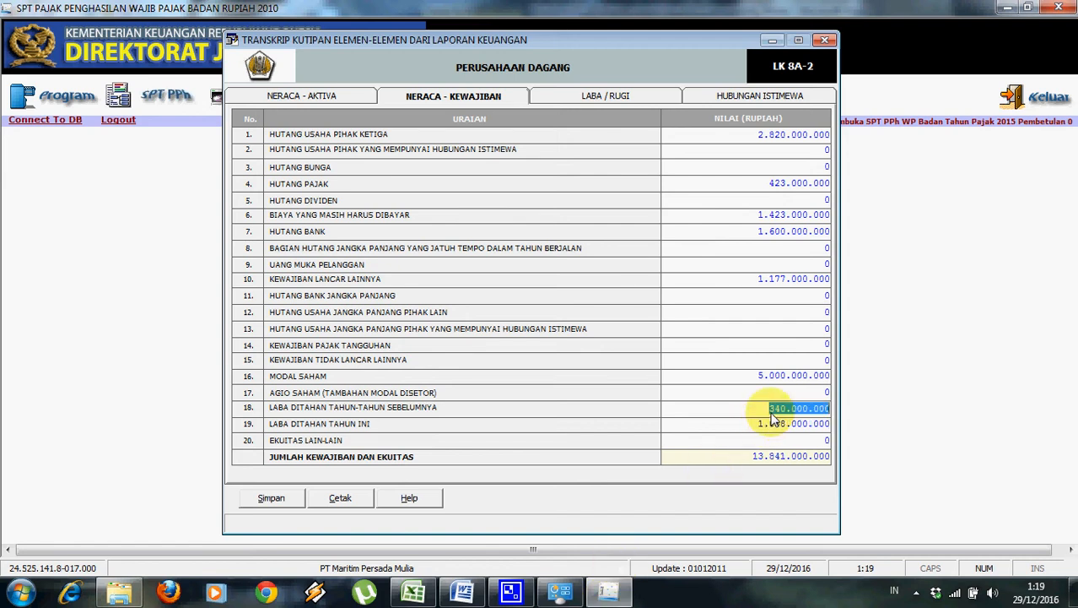
pyautogui.click(482, 594)
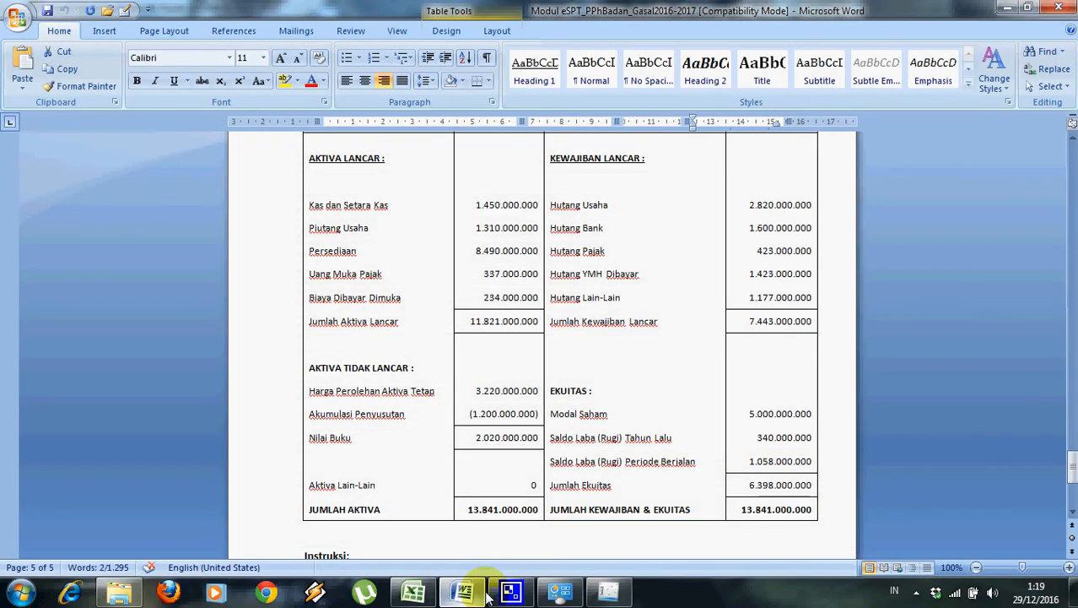
pyautogui.click(510, 593)
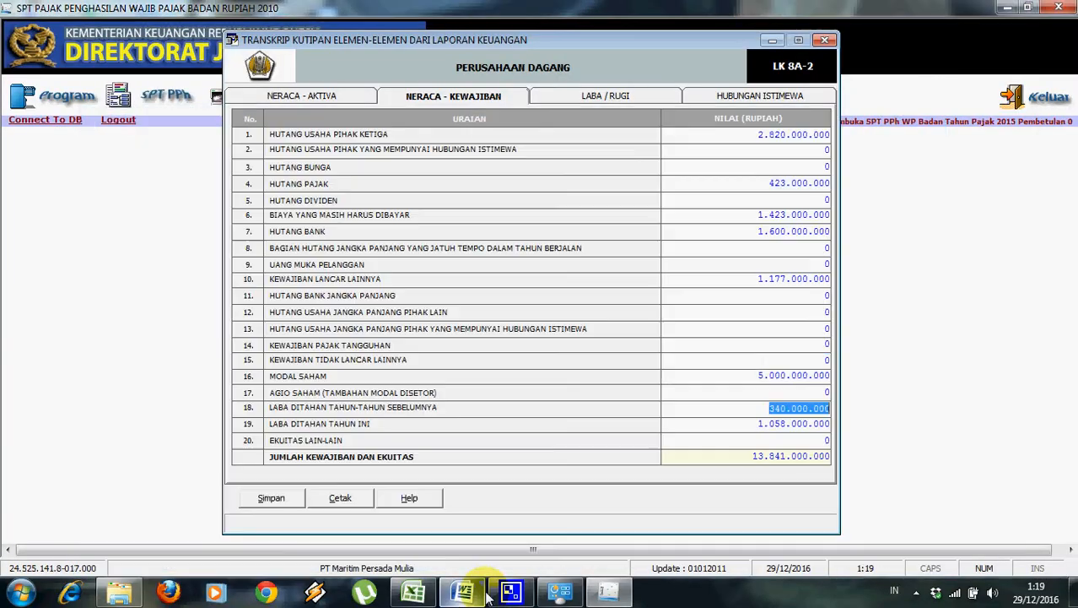
pyautogui.click(740, 363)
pyautogui.click(794, 216)
pyautogui.click(772, 312)
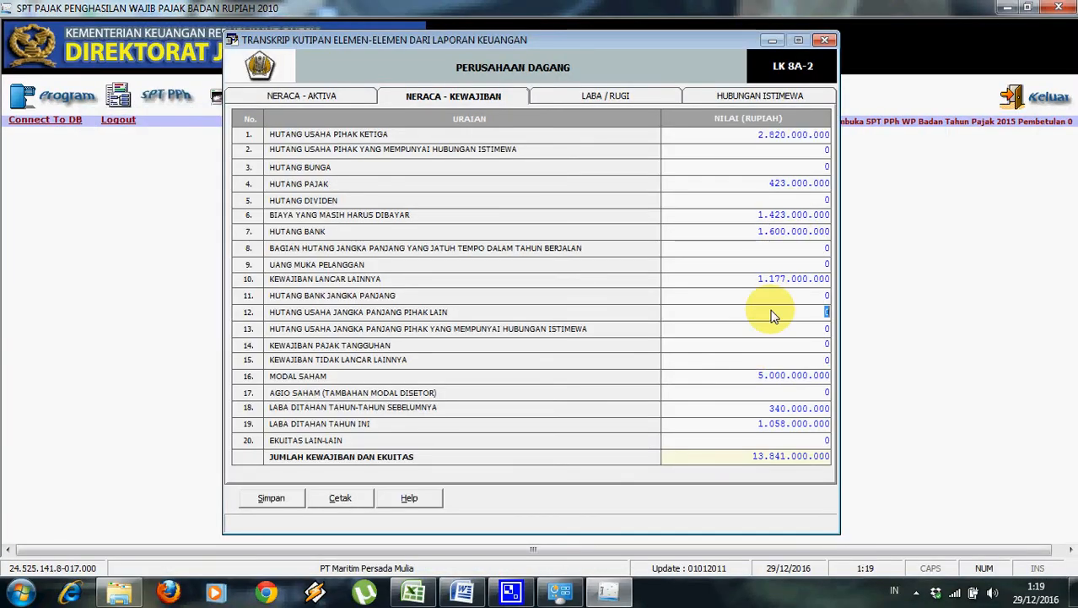
# Save the liabilities and equity page and switch to the LABA / RUGI sheet.
pyautogui.click(295, 497)
pyautogui.click(525, 348)
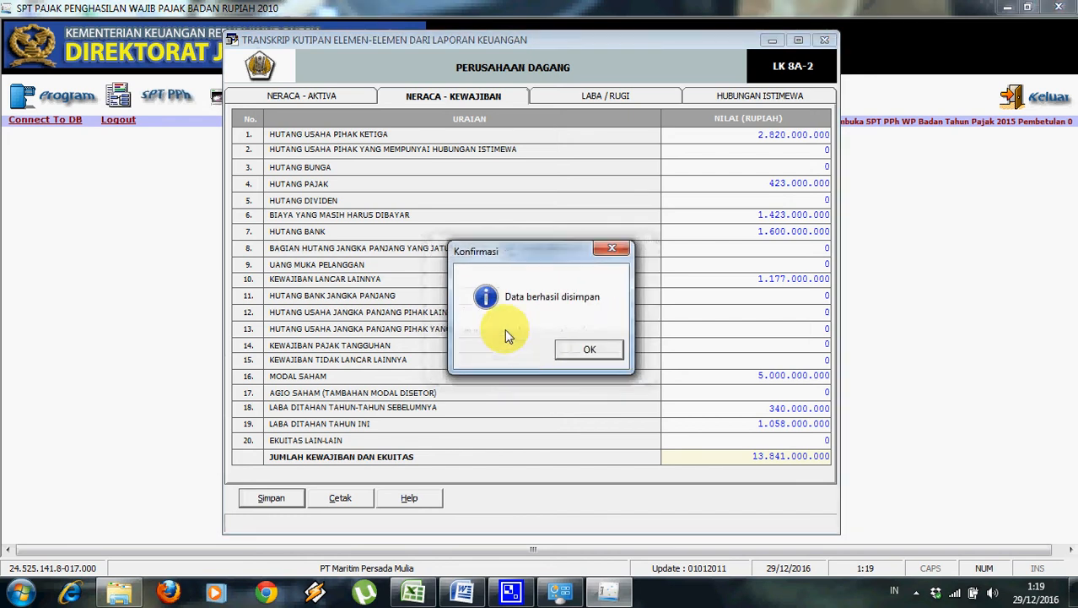
pyautogui.click(591, 349)
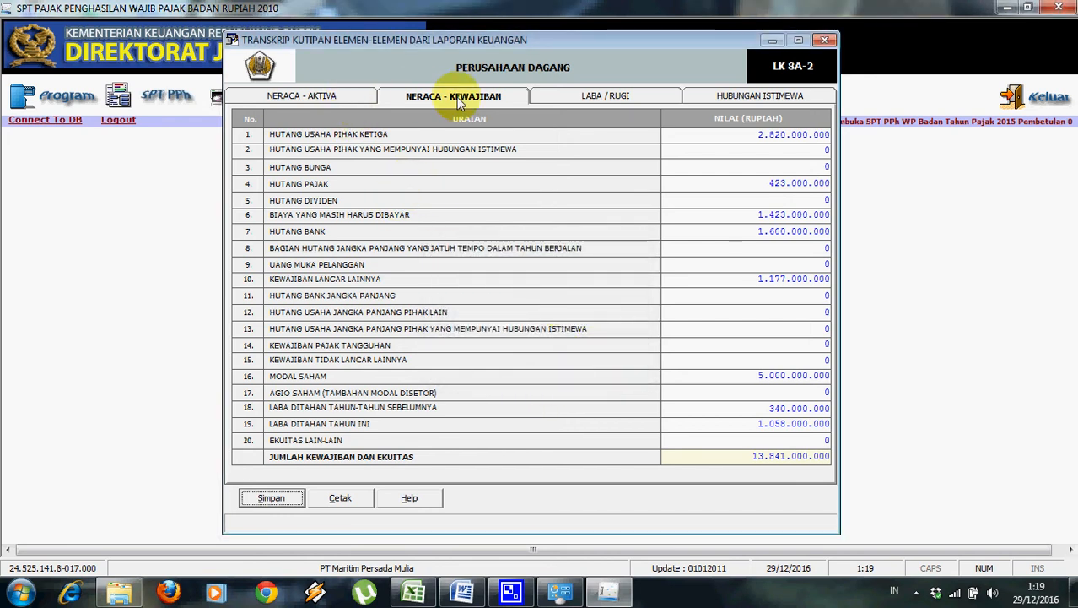
pyautogui.click(655, 99)
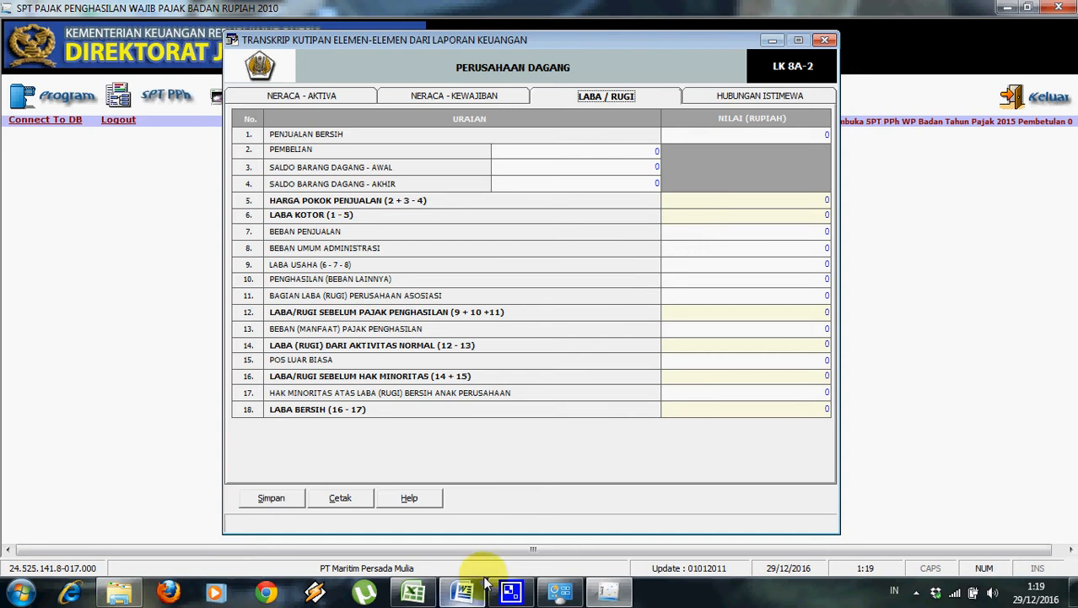
# Check income figures in Word and the Excel kertas kerja sheet, then select Penjualan Bersih.
pyautogui.click(462, 590)
pyautogui.moveTo(1070, 456); pyautogui.dragTo(1070, 305)
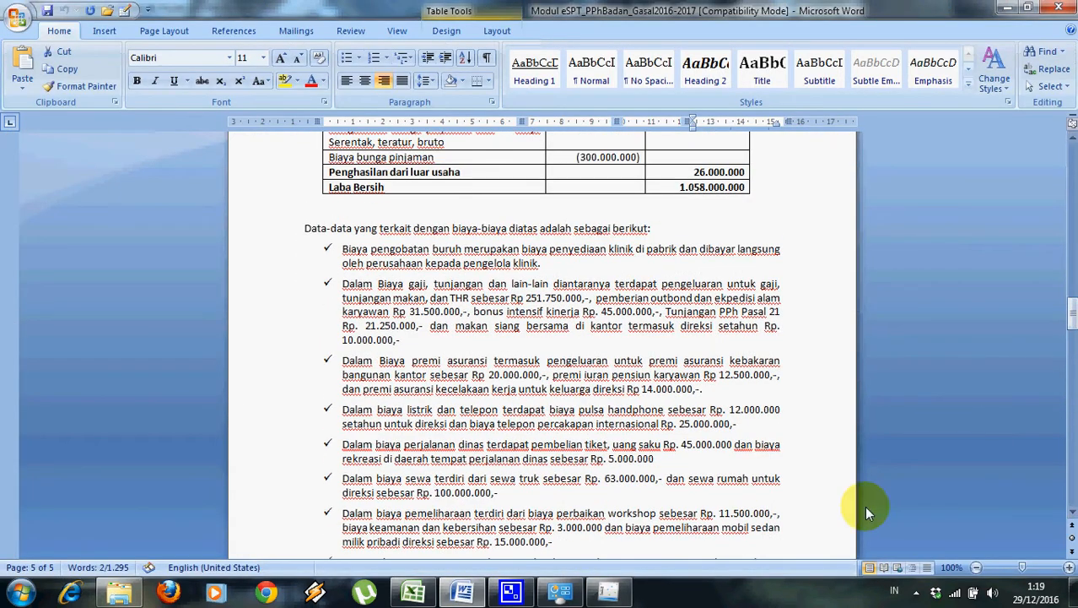
pyautogui.click(433, 589)
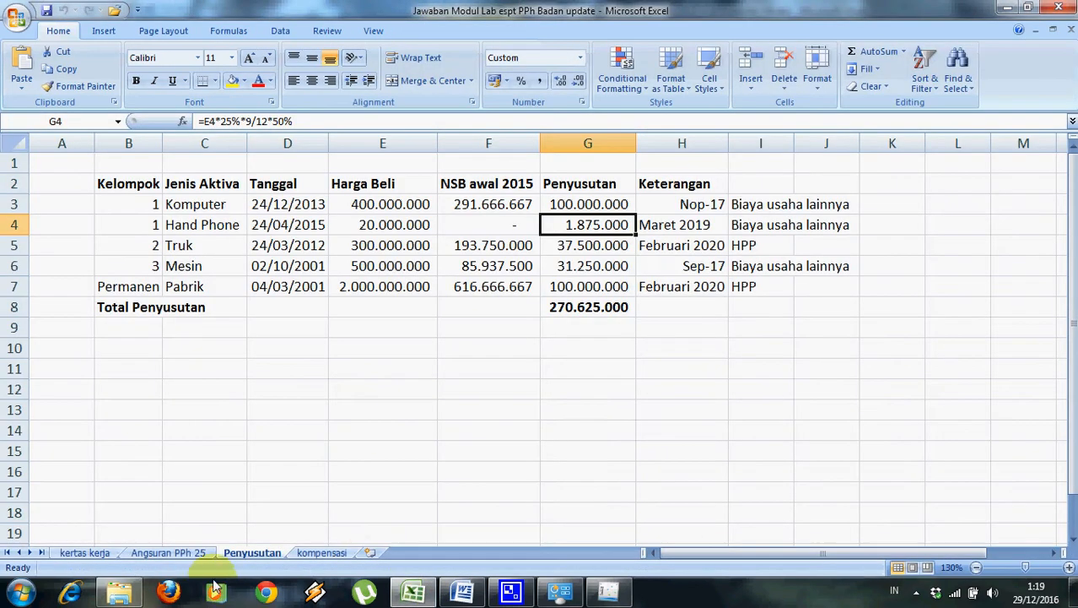
pyautogui.click(84, 551)
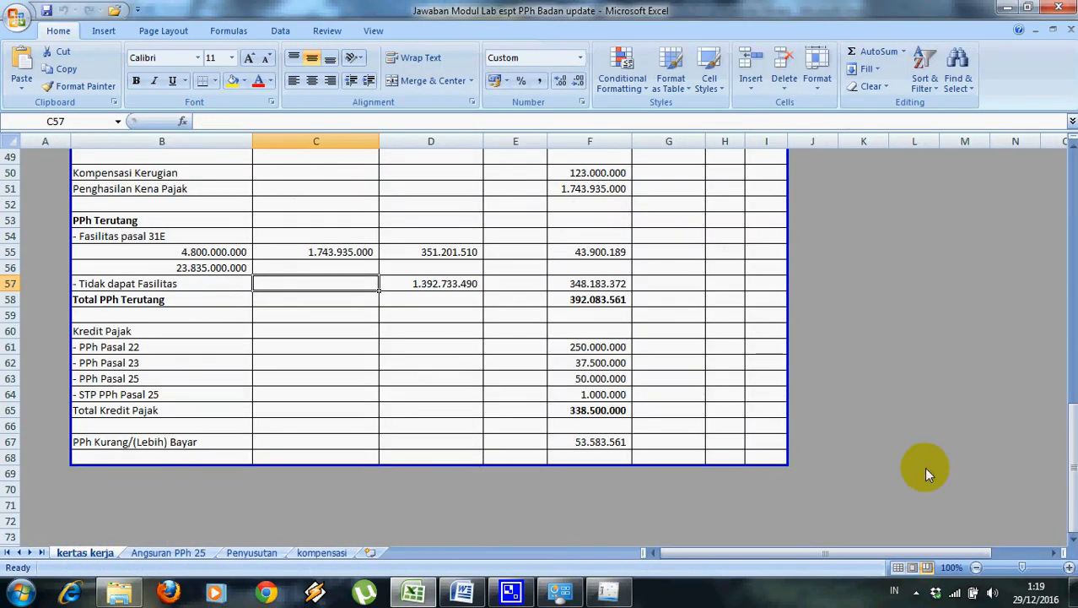
pyautogui.moveTo(1070, 471); pyautogui.dragTo(1070, 211)
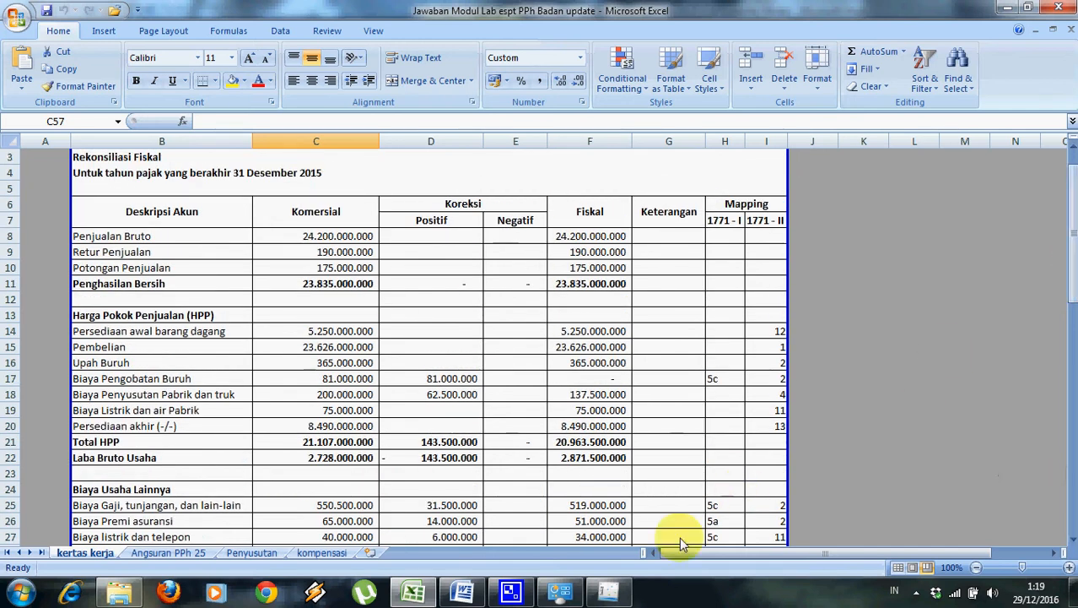
pyautogui.click(620, 596)
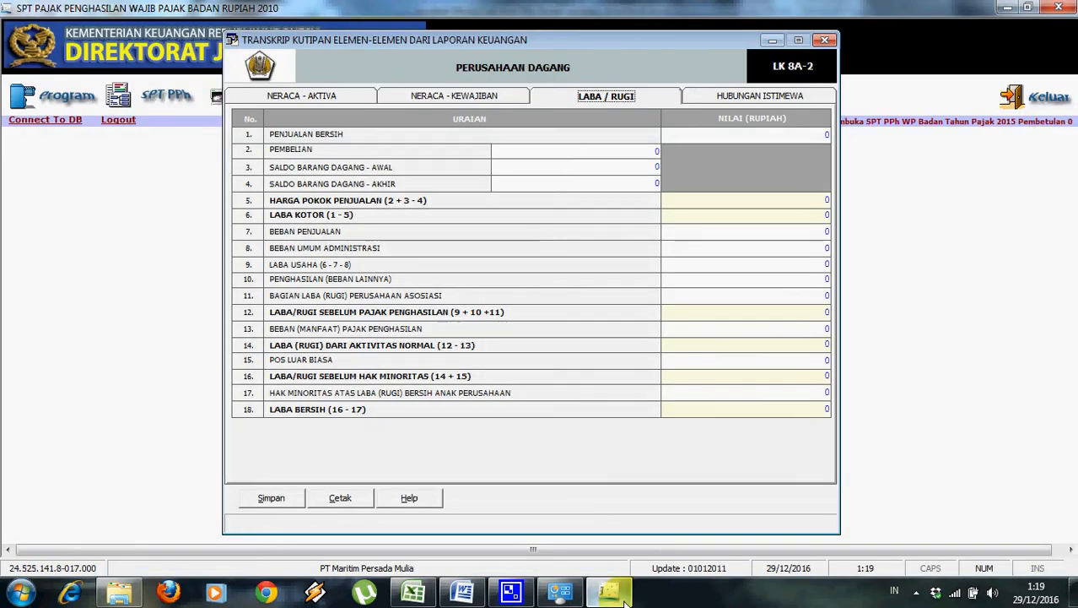
pyautogui.click(620, 596)
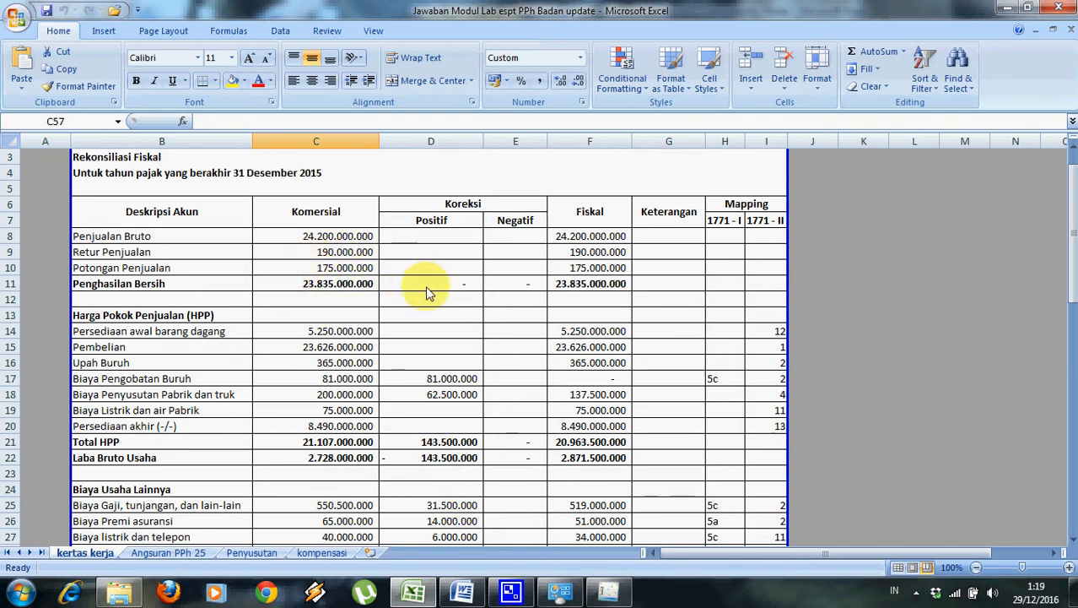
pyautogui.click(608, 592)
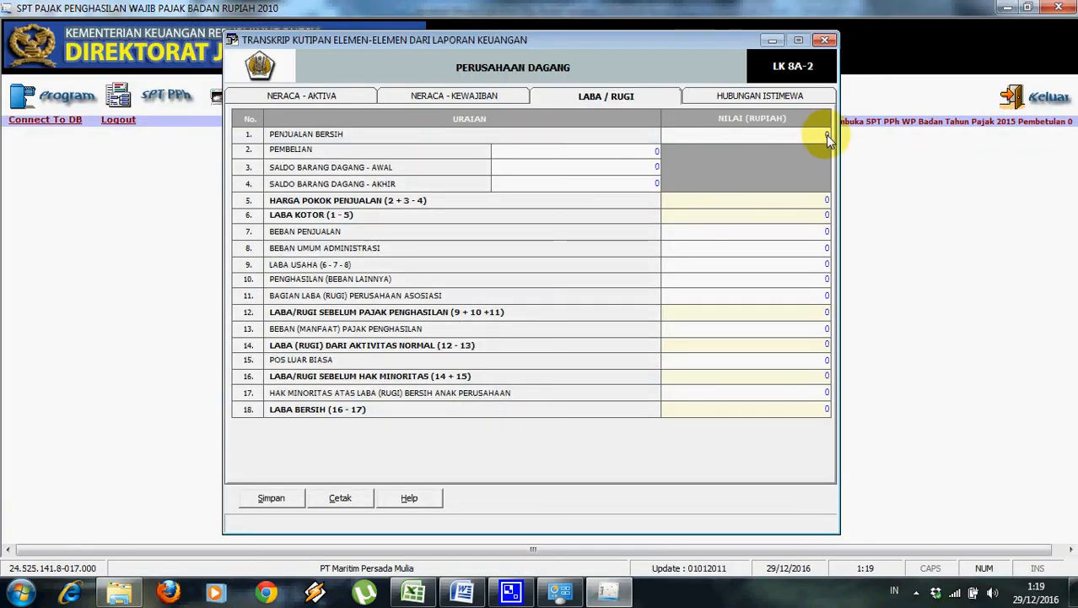
pyautogui.click(825, 134)
# Enter net sales of 23.835.000.000 and purchases of 23.626.000.000.
pyautogui.write('23.835.0')
pyautogui.write('00')
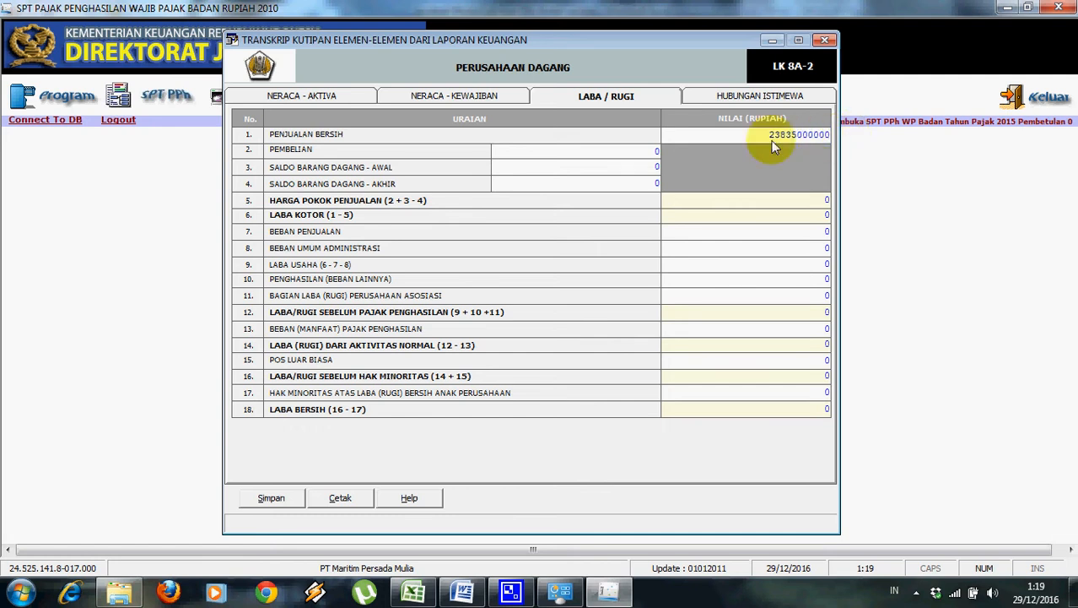
pyautogui.write('.000')
pyautogui.click(627, 154)
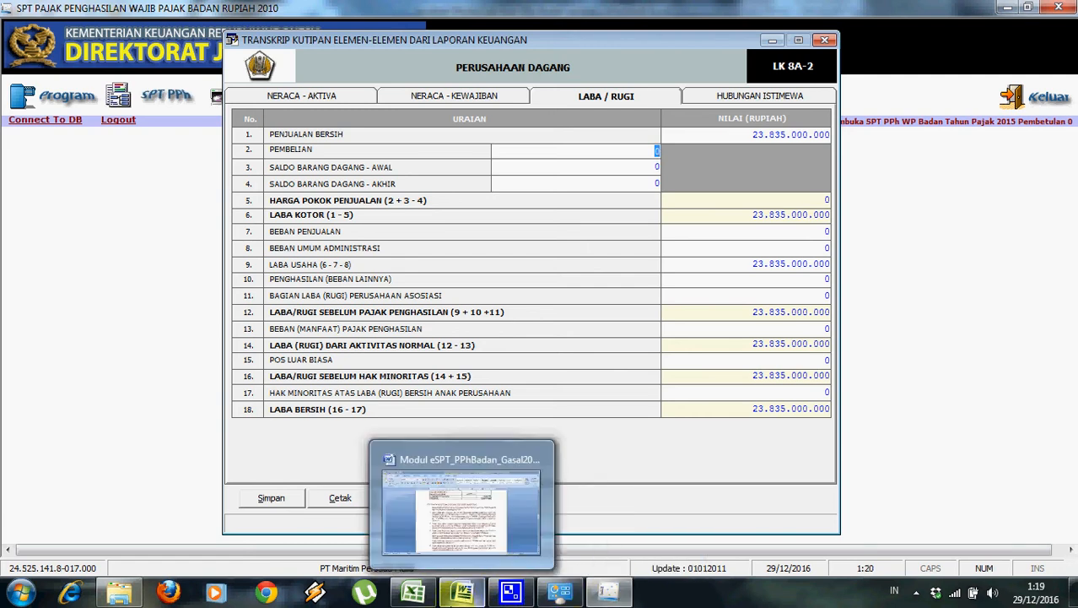
pyautogui.click(414, 592)
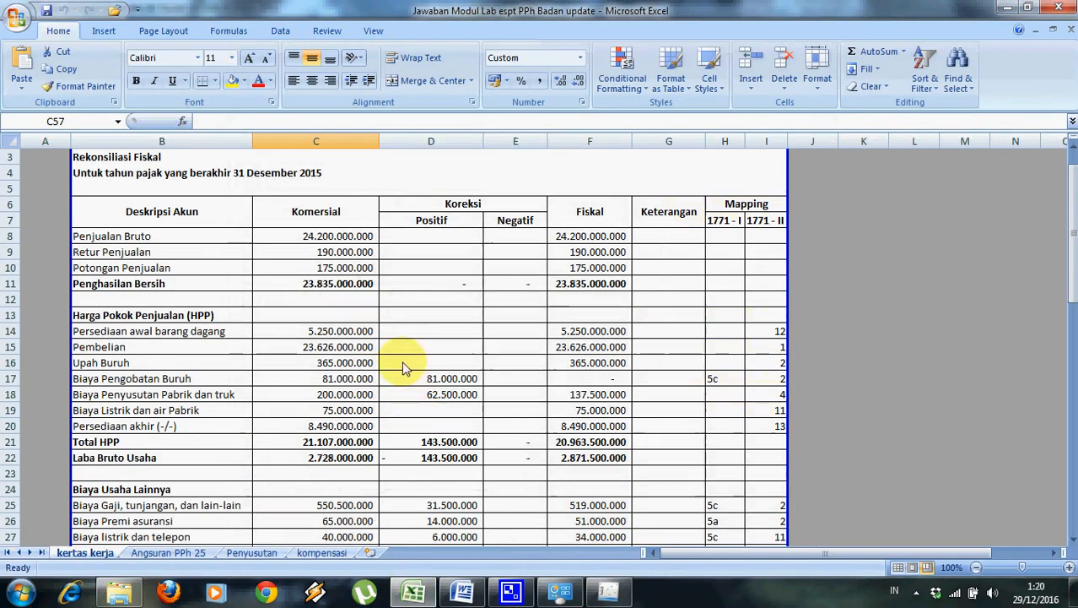
pyautogui.click(362, 346)
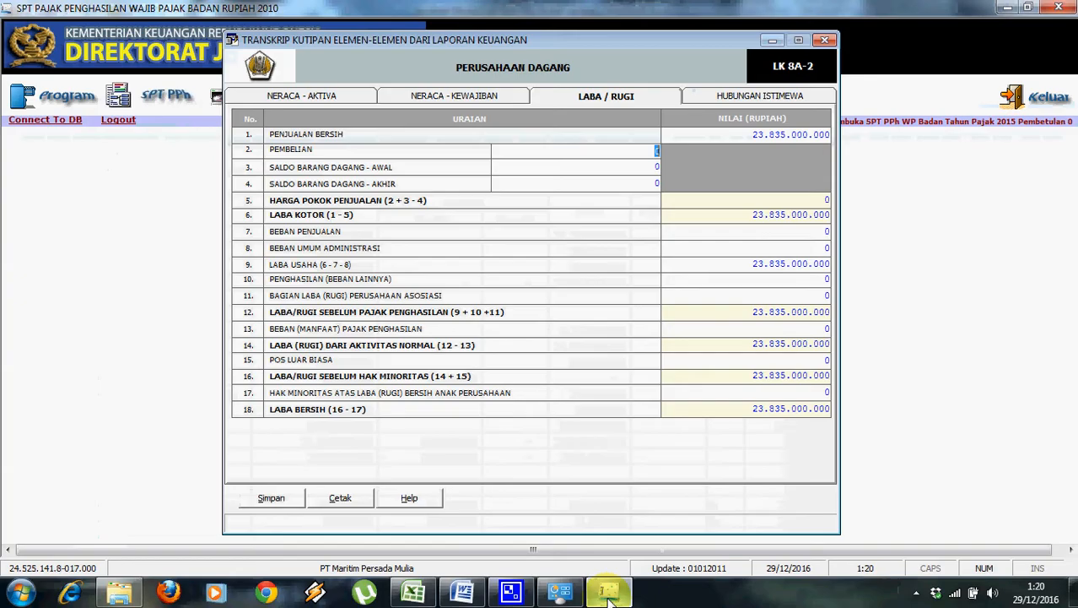
pyautogui.click(507, 593)
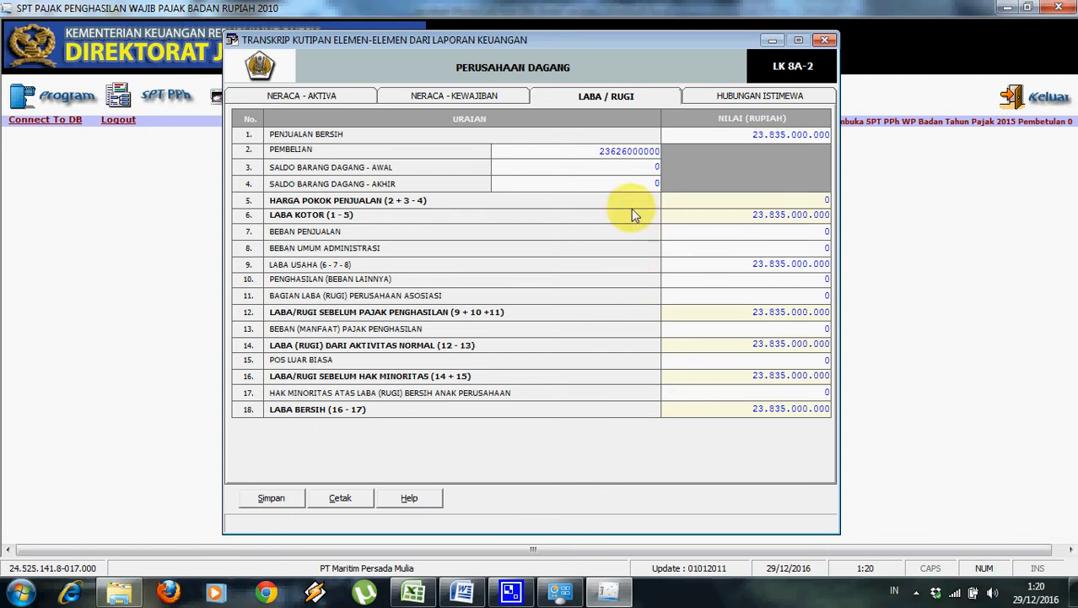
pyautogui.click(645, 168)
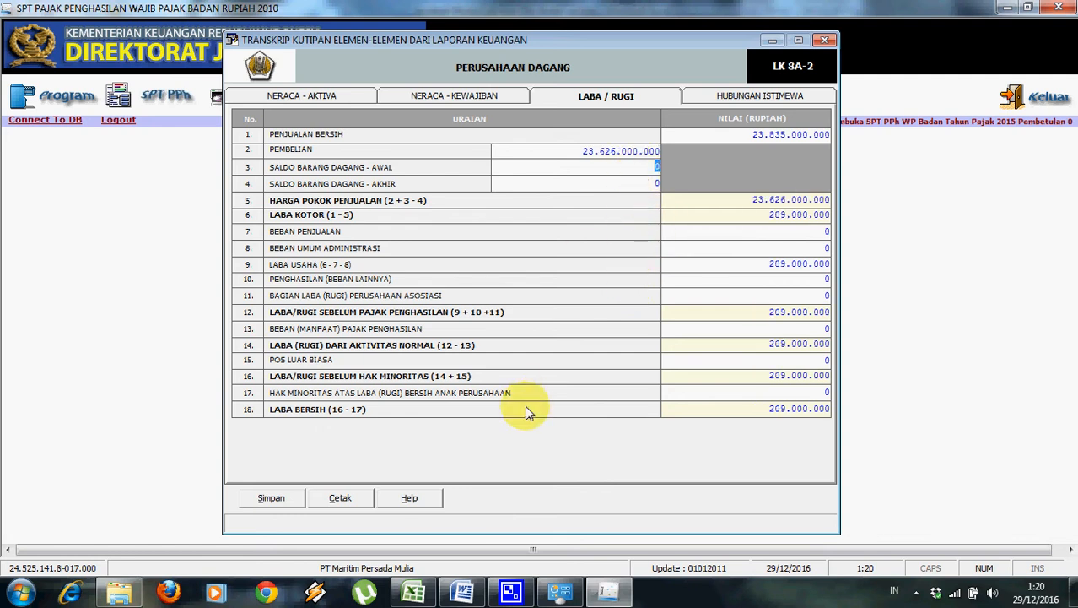
# Enter opening stock (Saldo Barang Dagang - Awal) of 5.250.000.000 from the workbook.
pyautogui.click(460, 593)
pyautogui.click(460, 593)
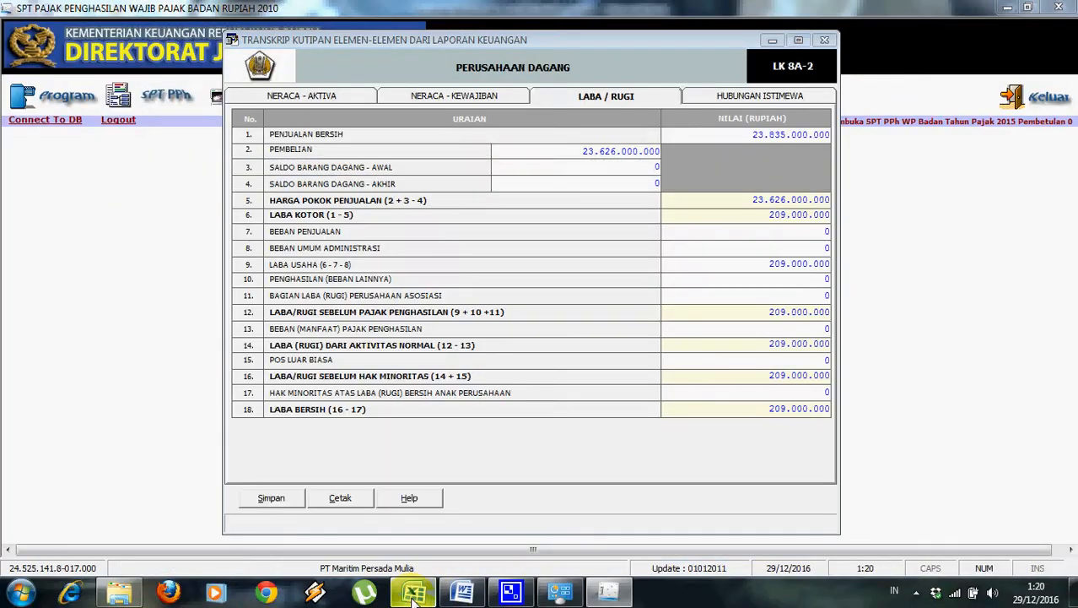
pyautogui.click(414, 592)
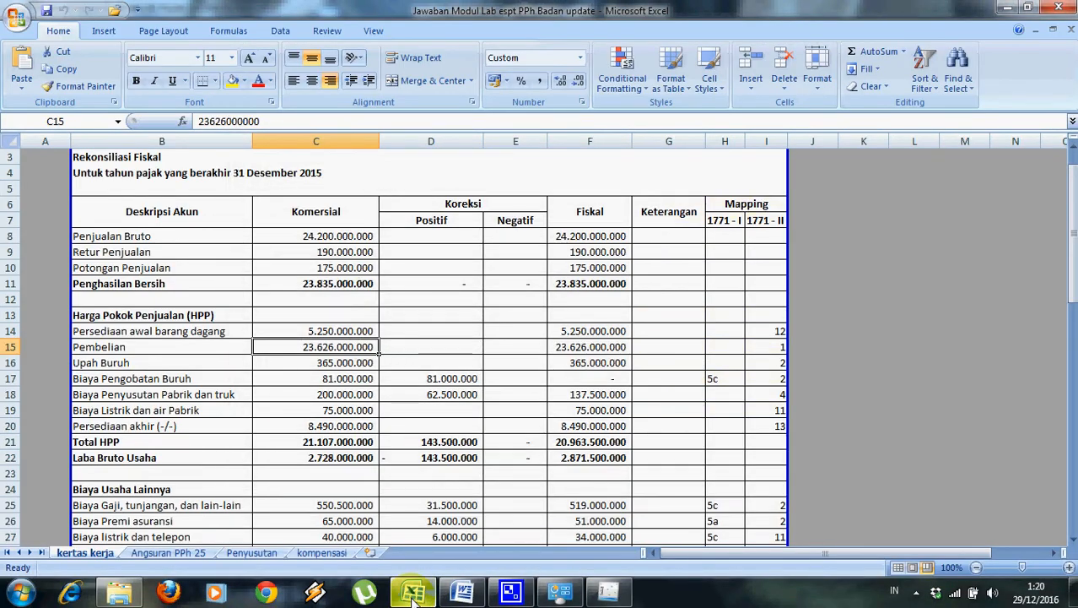
pyautogui.click(414, 593)
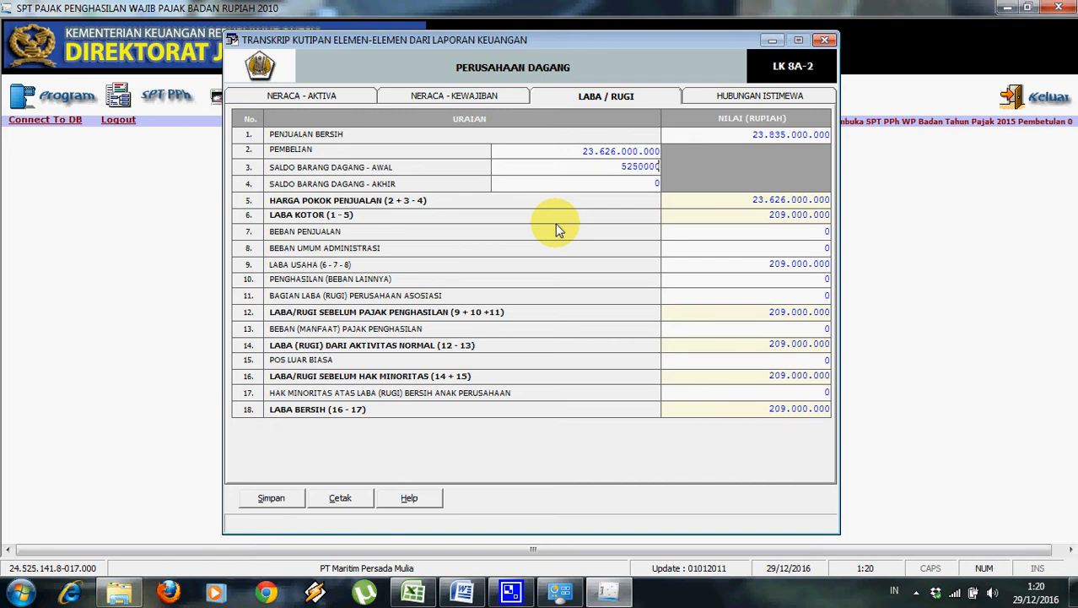
pyautogui.click(570, 185)
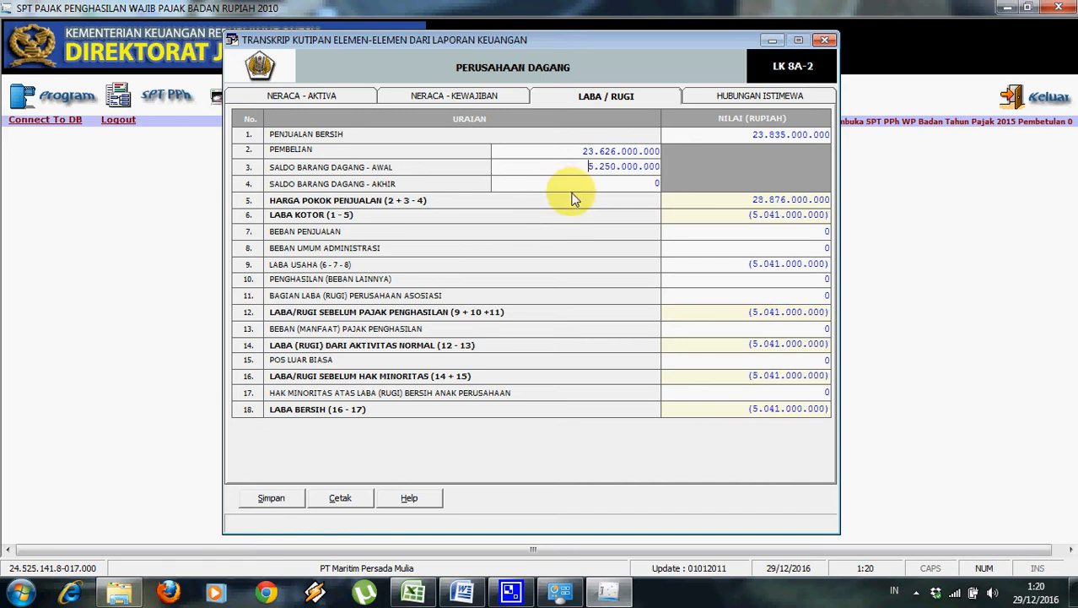
pyautogui.click(413, 593)
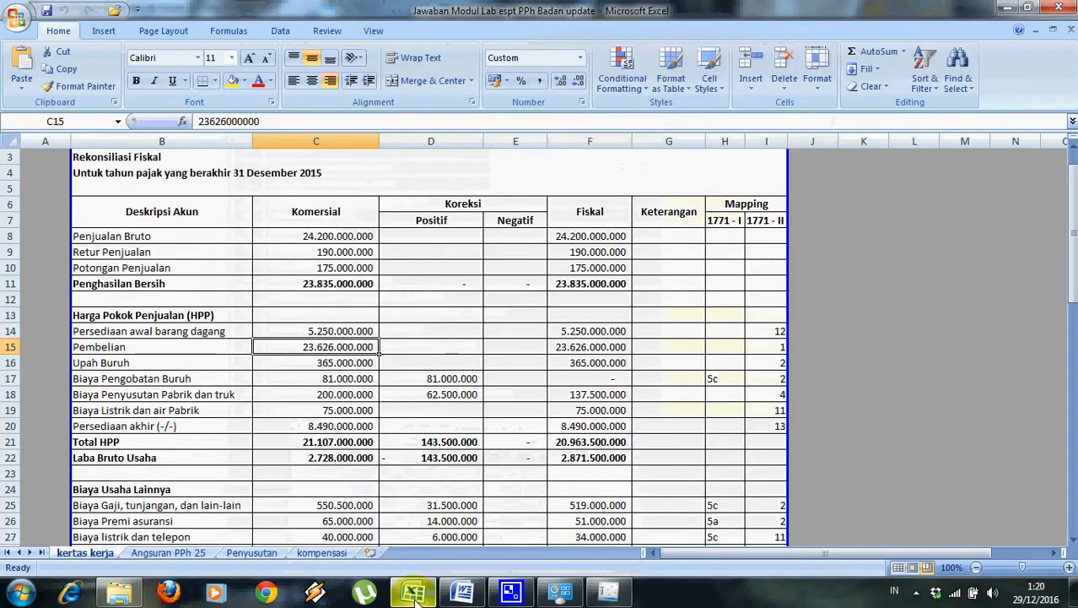
pyautogui.click(611, 594)
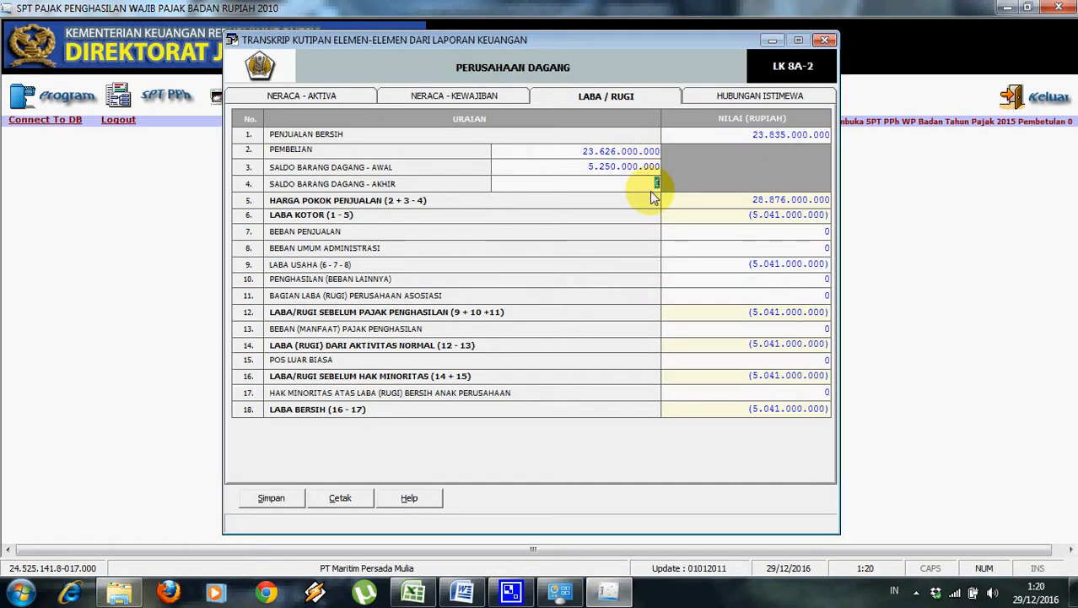
pyautogui.write('5')
# Confirm closing stock of 8.490.000.000 and enter selling expenses of 721.000.000 from the workbook.
pyautogui.click(765, 212)
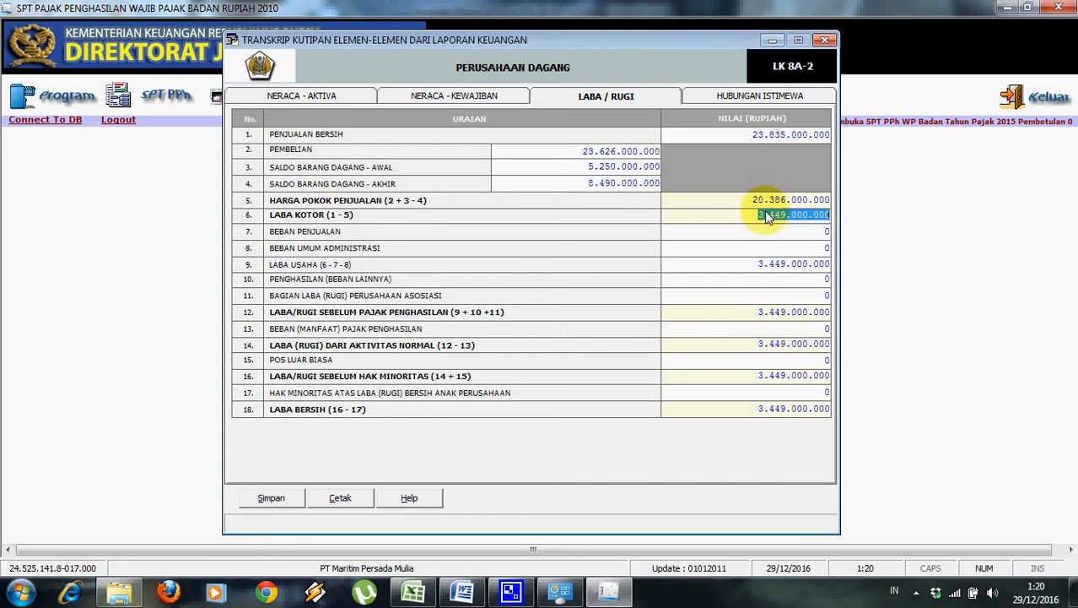
pyautogui.click(775, 237)
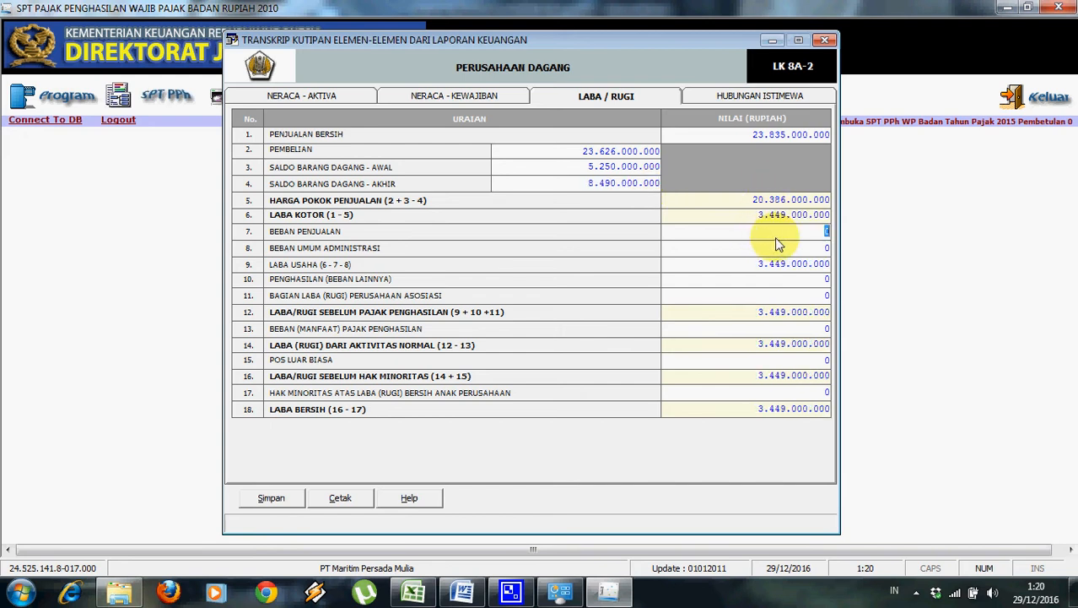
pyautogui.click(417, 594)
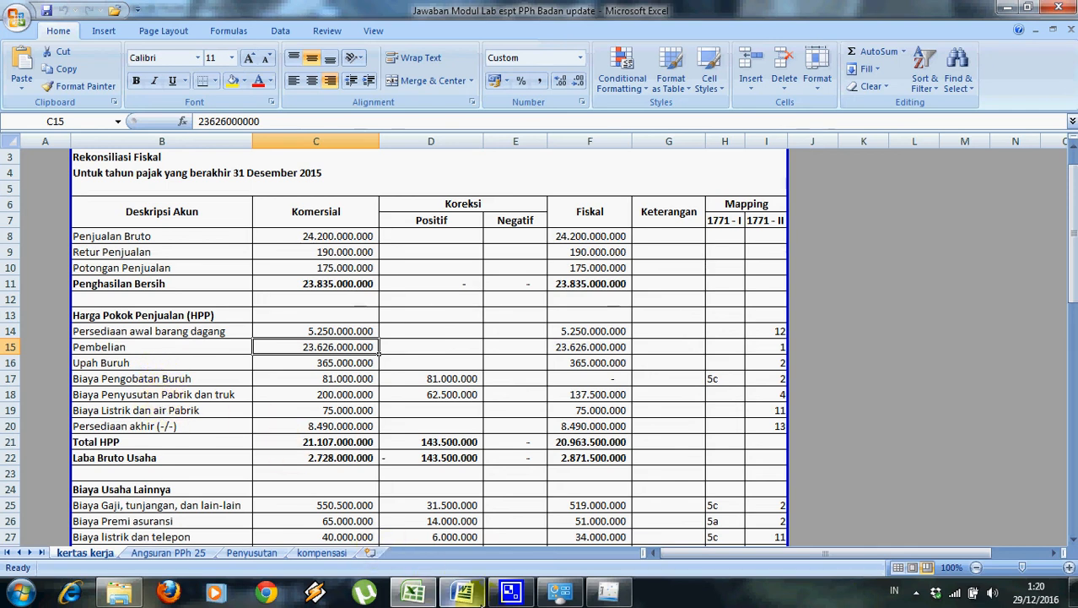
pyautogui.moveTo(477, 595)
pyautogui.click(604, 595)
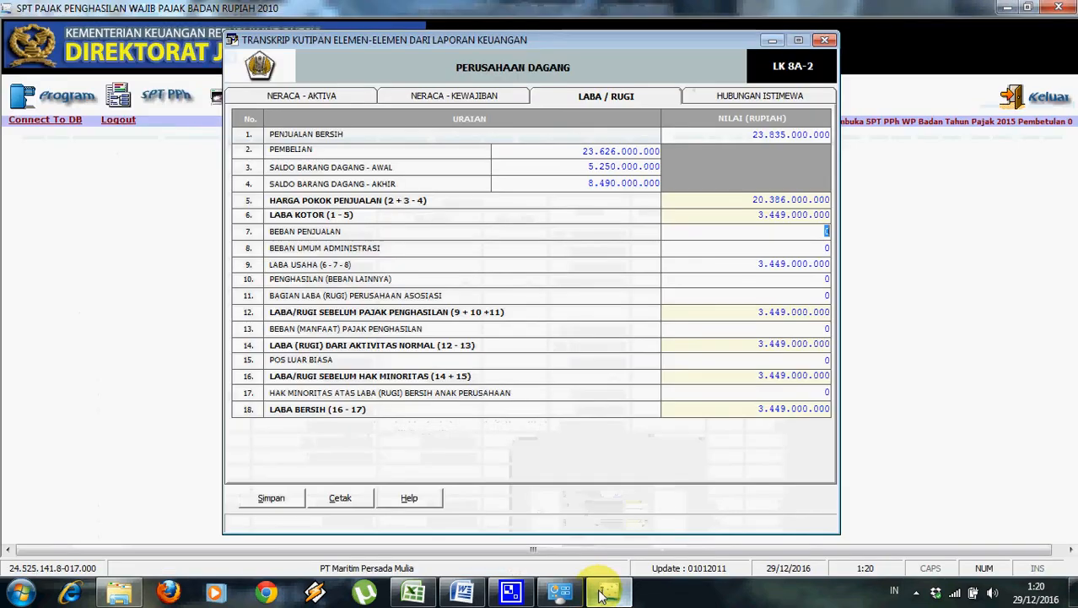
pyautogui.write('721')
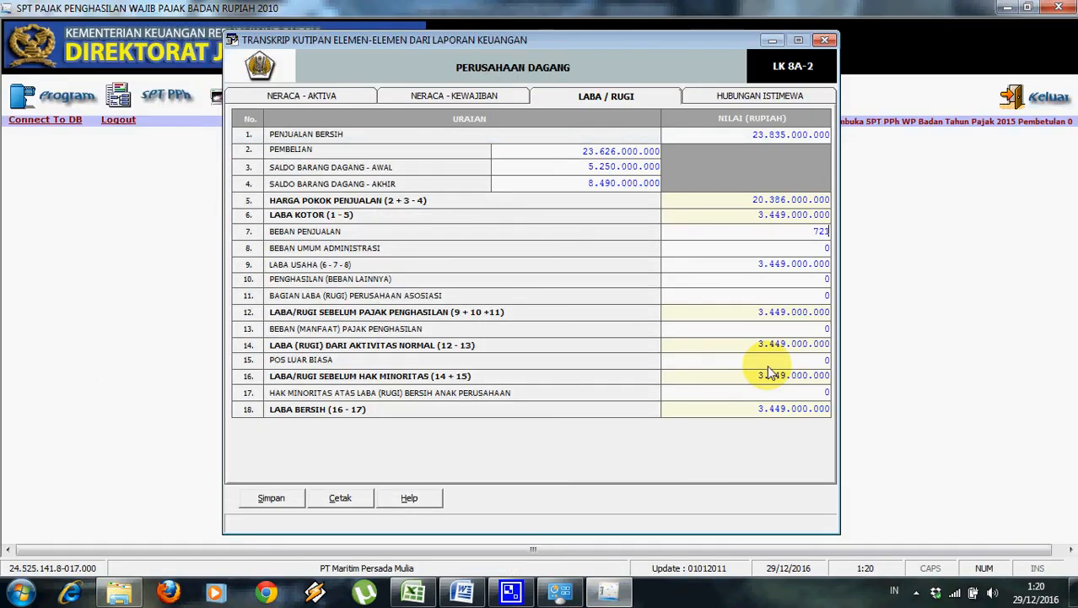
pyautogui.write('.000.000')
pyautogui.click(823, 248)
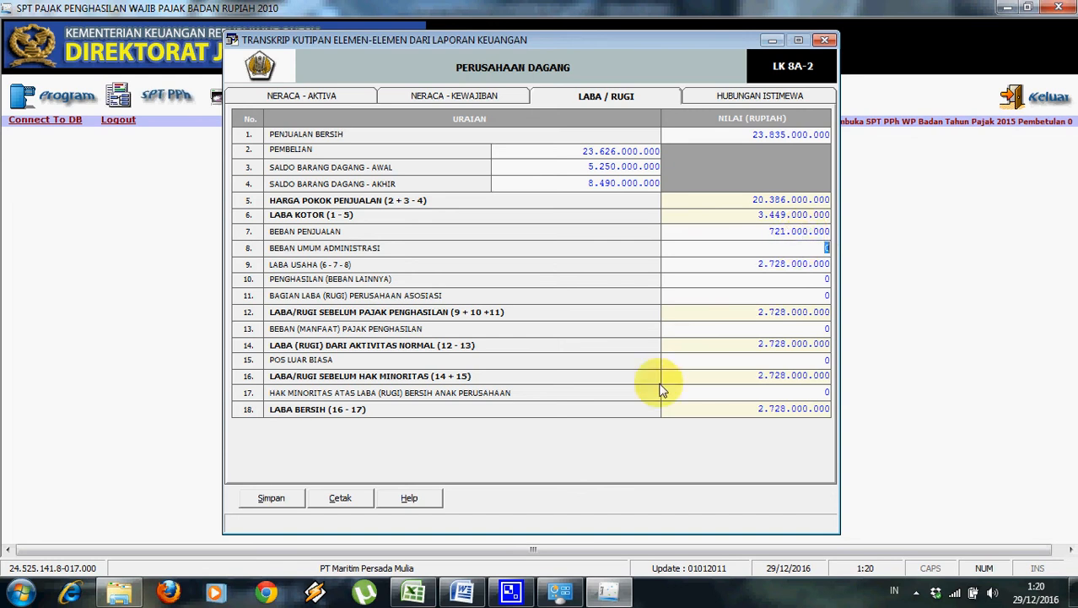
# Enter administrative expenses of 1.696.000.000, correcting a mistyped digit.
pyautogui.click(461, 592)
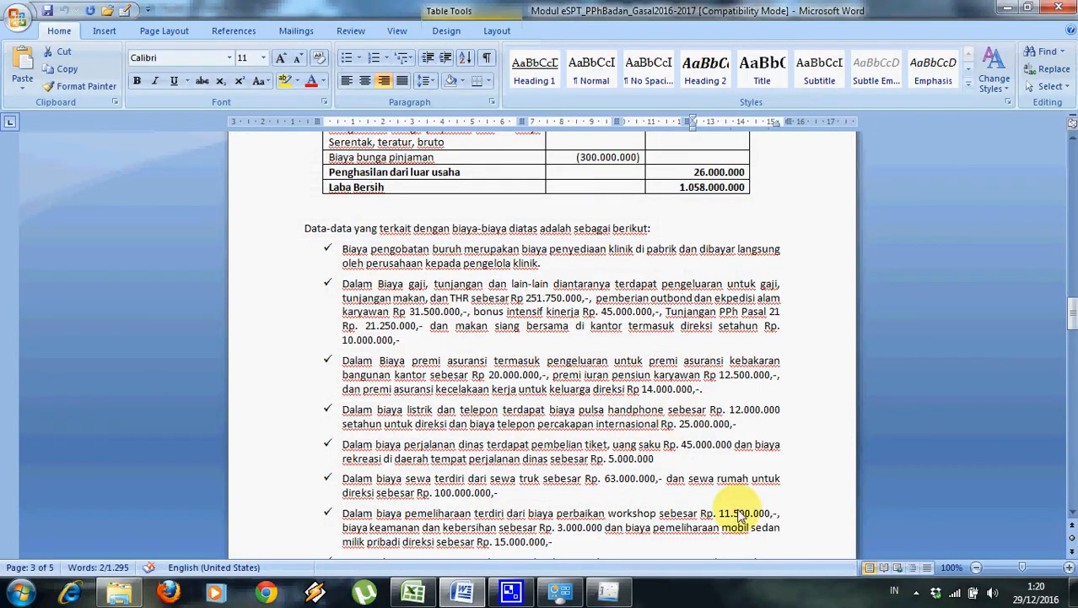
pyautogui.click(413, 593)
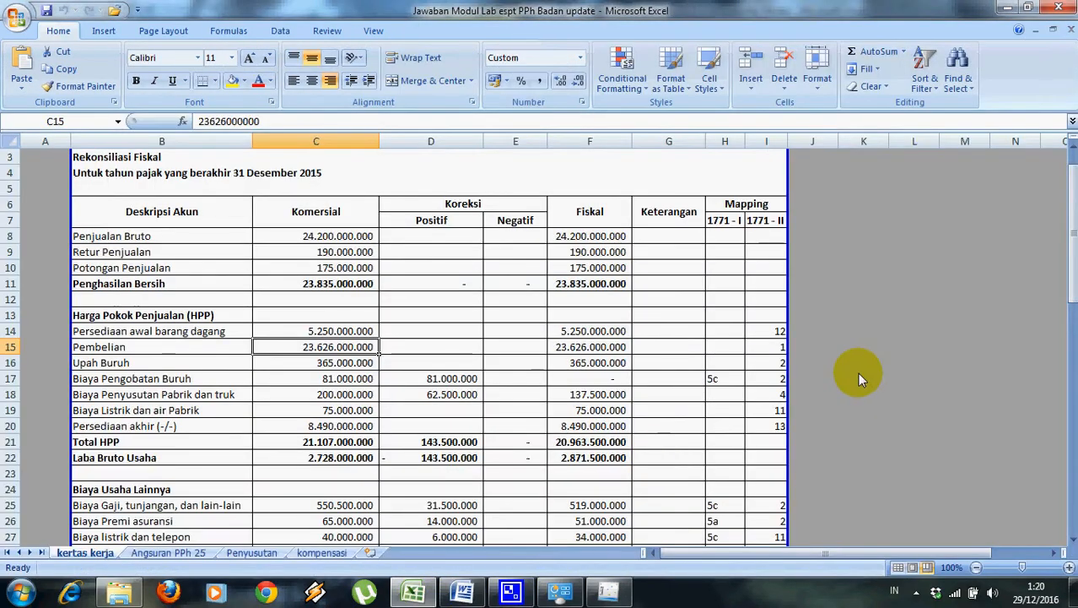
pyautogui.moveTo(1074, 283); pyautogui.dragTo(1075, 336)
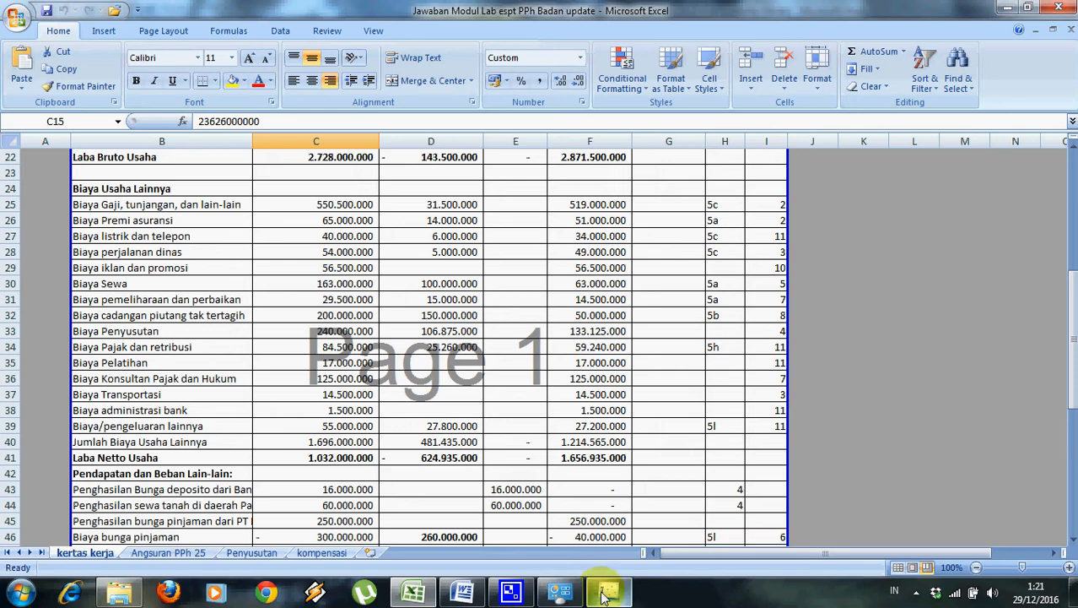
pyautogui.moveTo(605, 596)
pyautogui.click(607, 530)
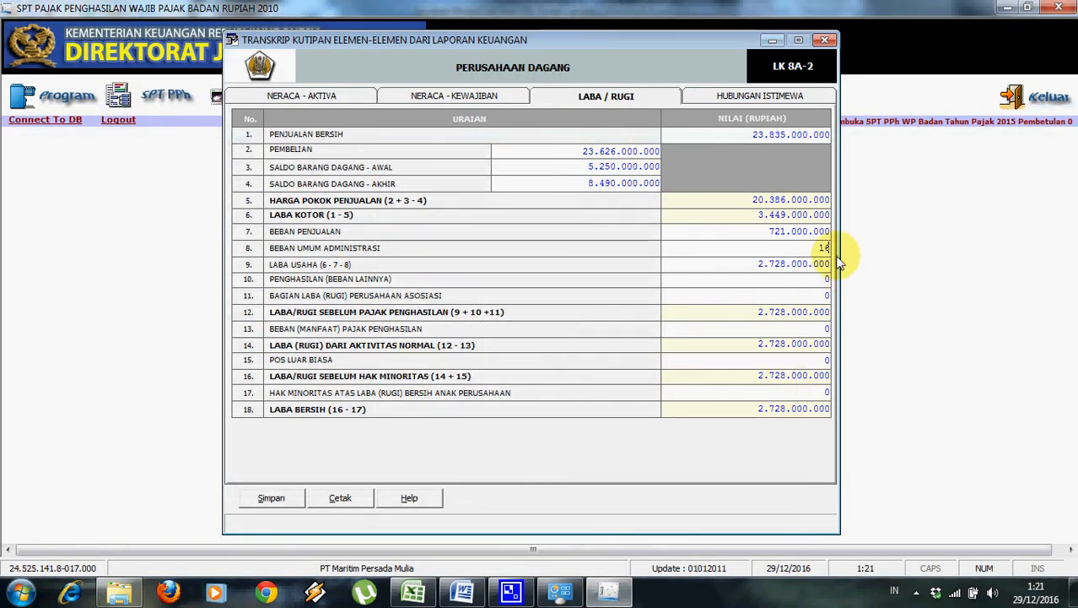
pyautogui.press('BackSpace')
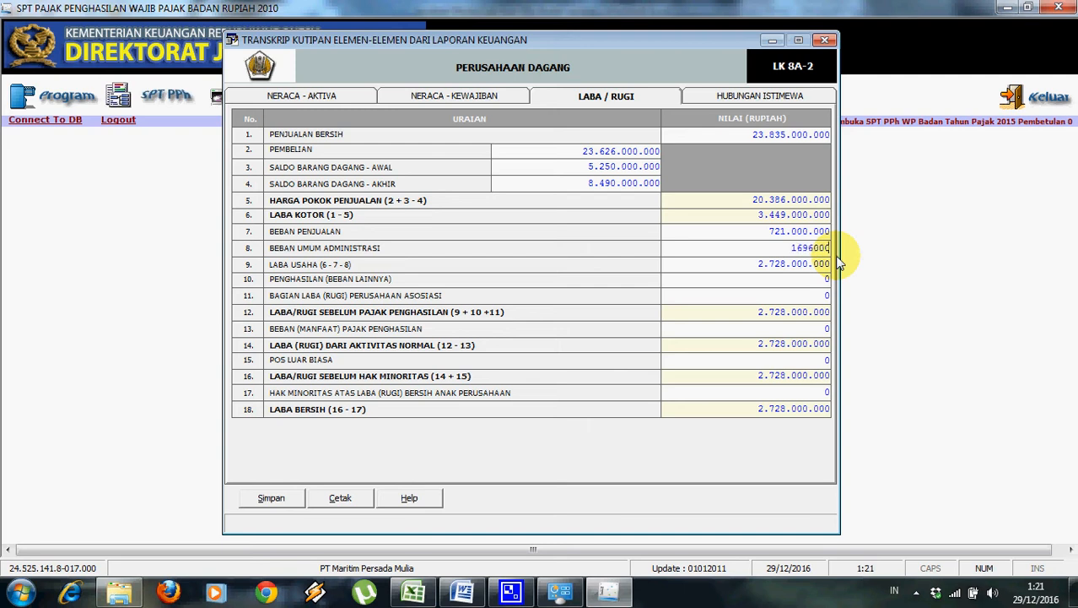
pyautogui.click(793, 313)
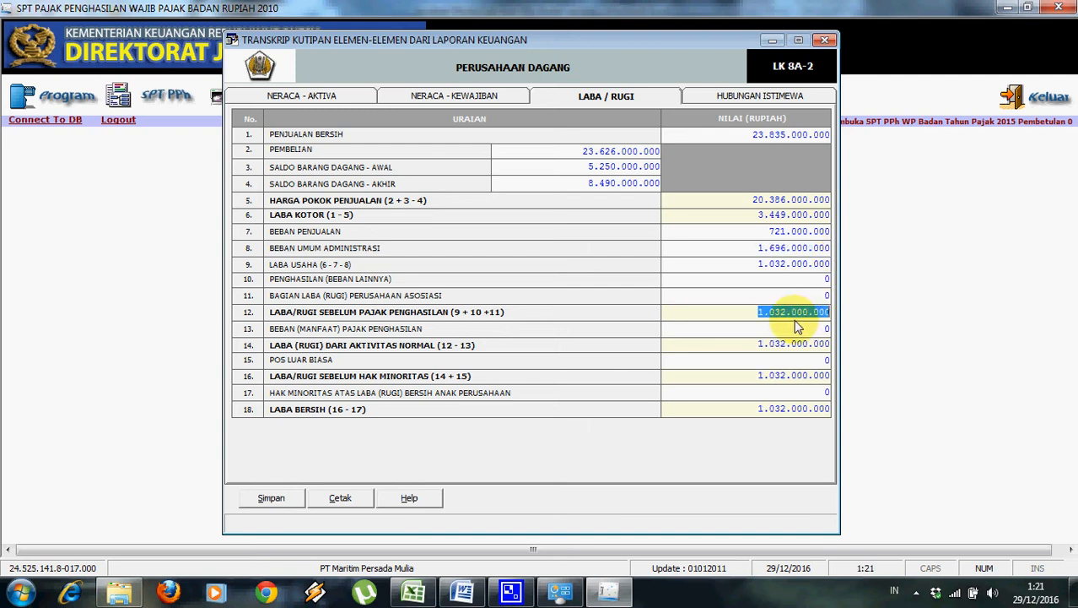
# Check the 1.032.000.000 net profit against workbook cell C41 and save the transcript.
pyautogui.click(413, 593)
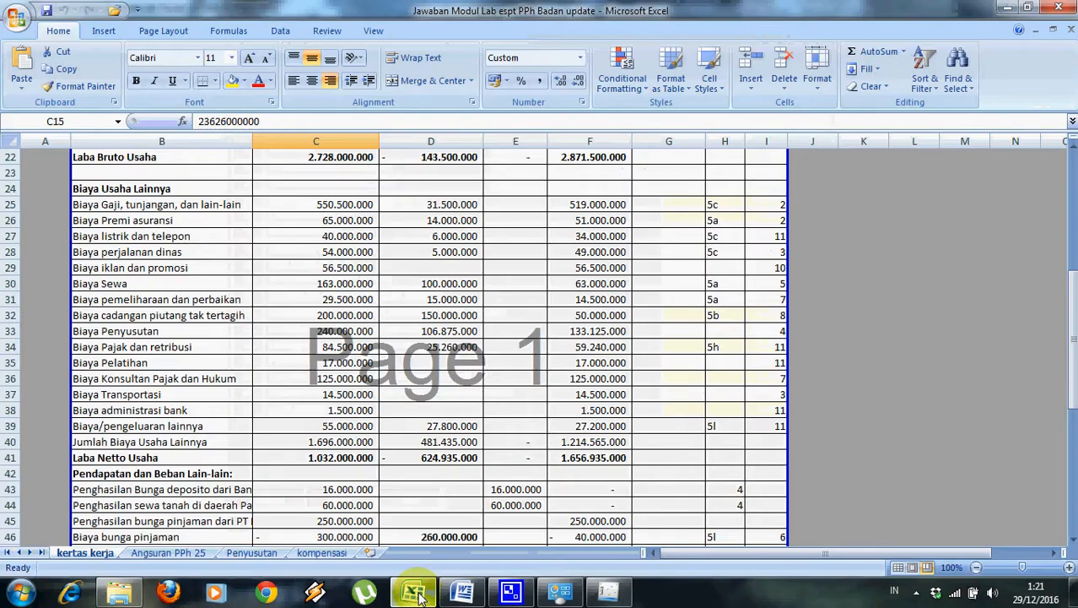
pyautogui.click(364, 457)
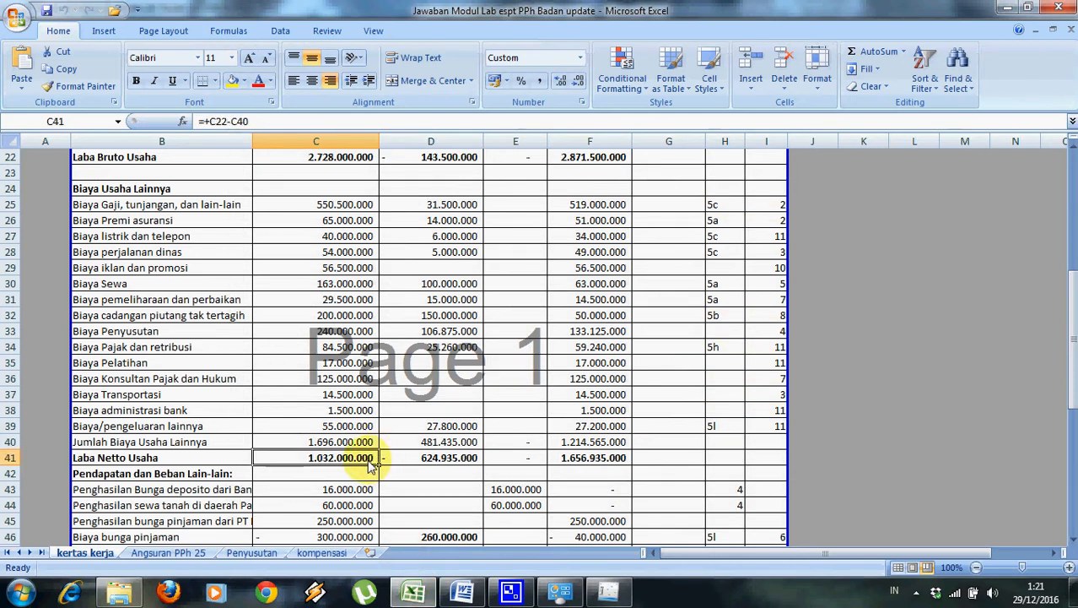
pyautogui.click(611, 594)
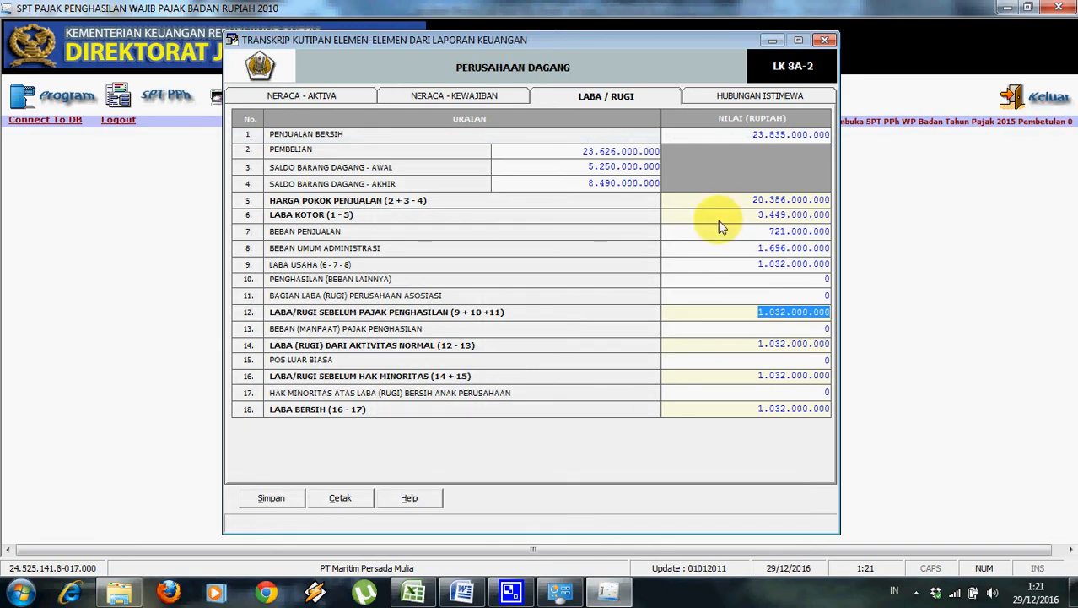
pyautogui.click(286, 501)
pyautogui.click(550, 350)
# Close the saved transcript, then open SPT PPh > Lampiran > Formulir 1771-V and start a Bagian A entry.
pyautogui.click(589, 348)
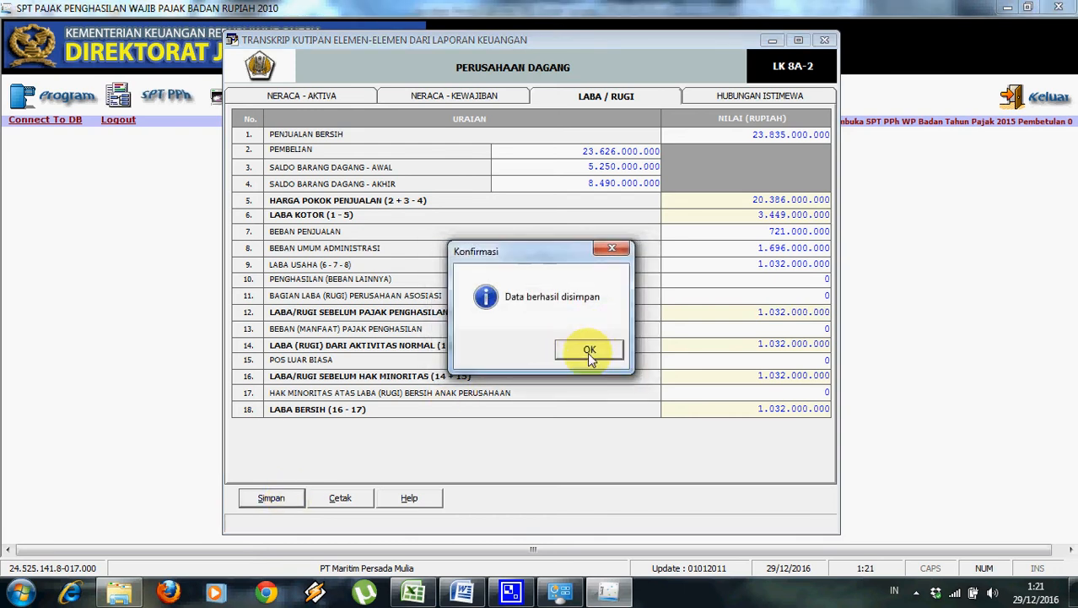
pyautogui.click(825, 41)
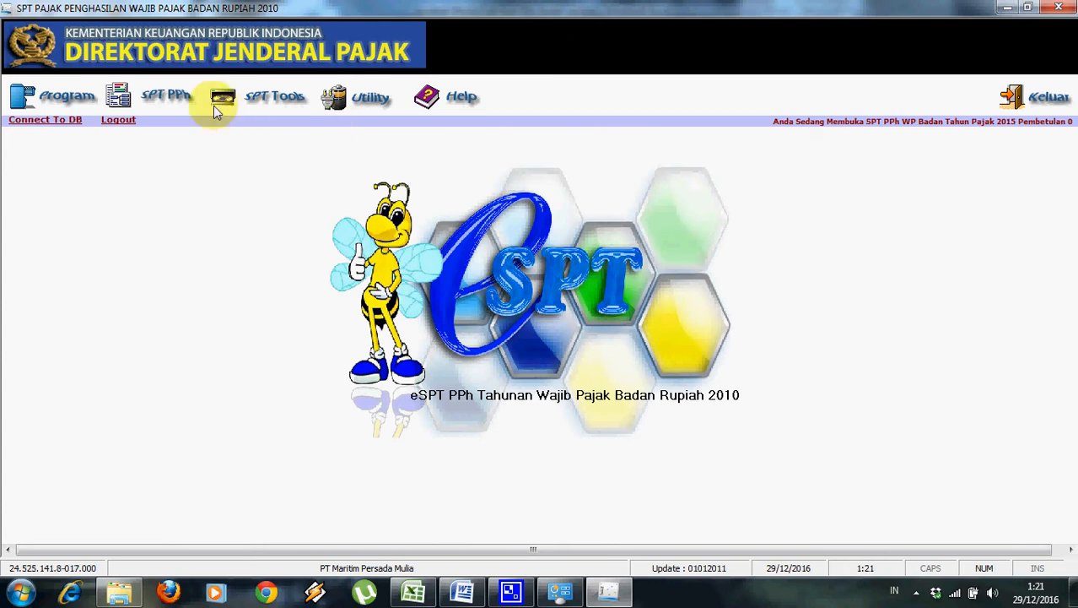
pyautogui.click(186, 100)
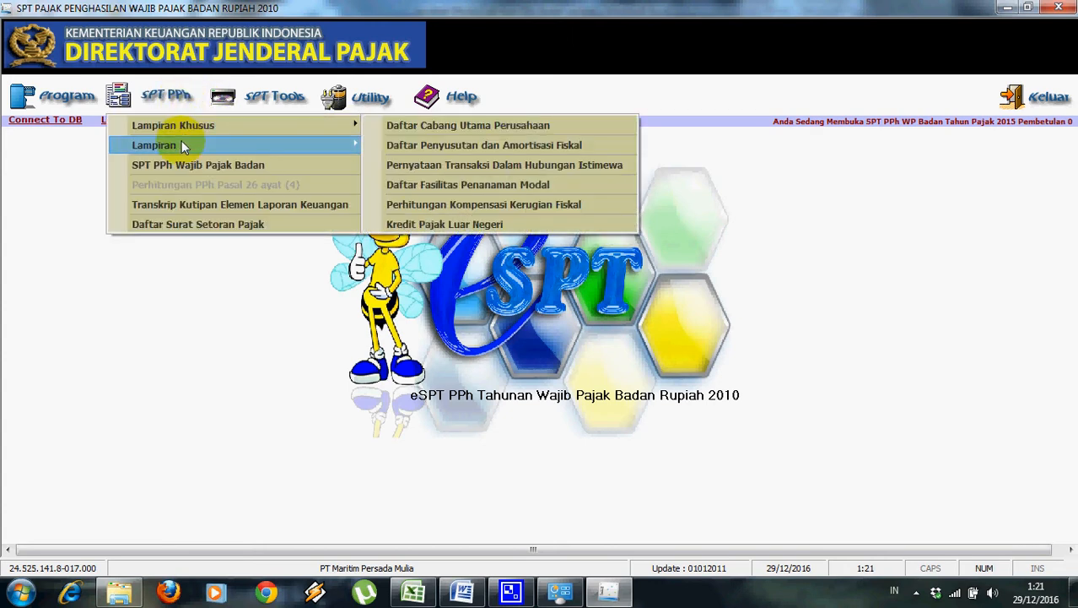
pyautogui.moveTo(181, 145)
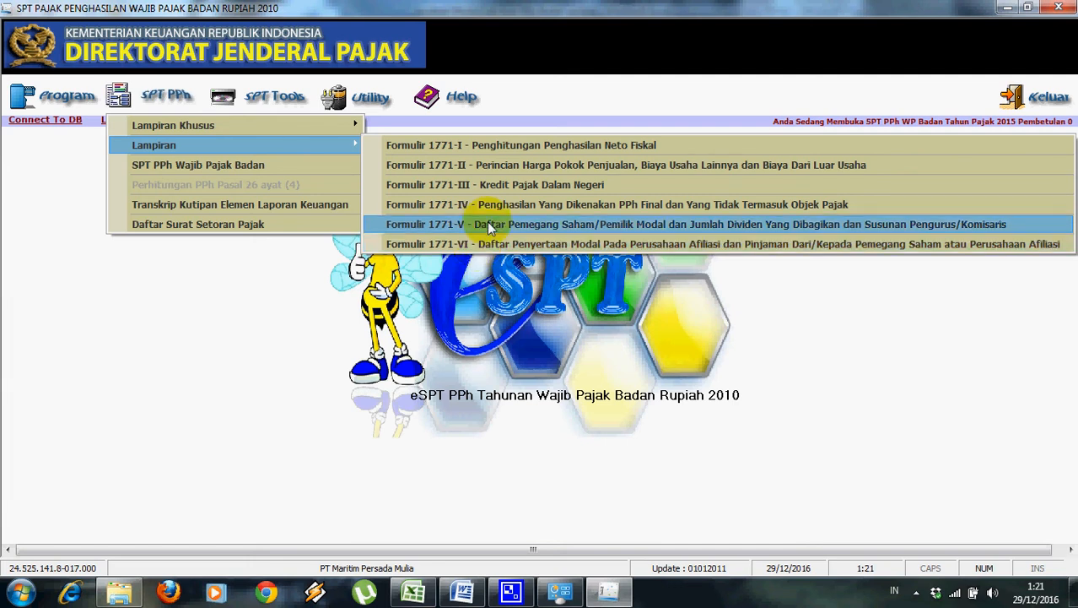
pyautogui.click(487, 223)
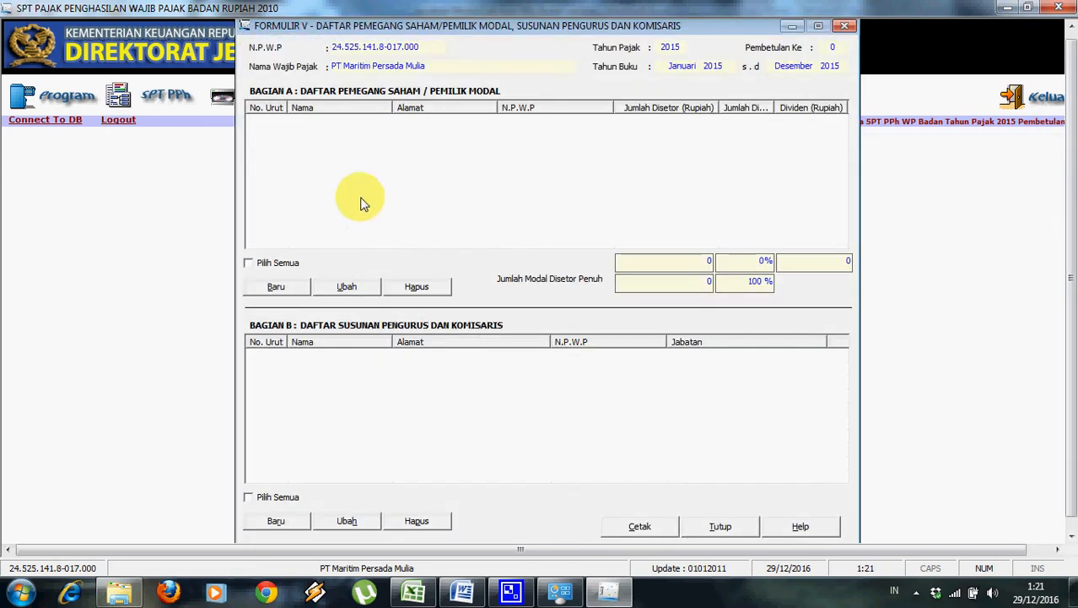
pyautogui.click(279, 286)
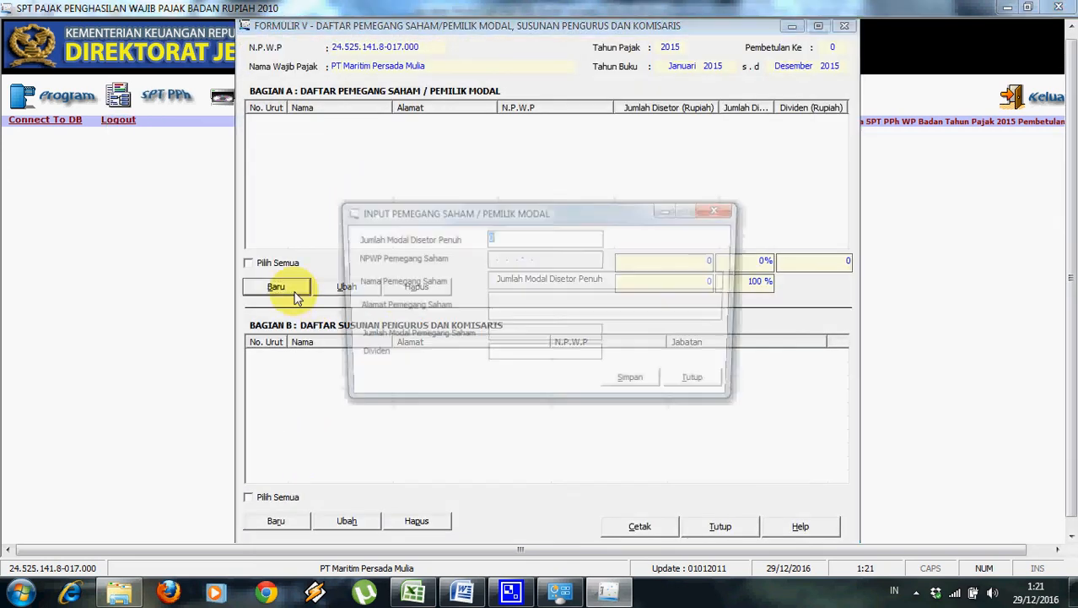
# Fill in PT Dewanaga from the Word module as shareholder name, with 5.000.000.000 paid-up capital.
pyautogui.click(461, 591)
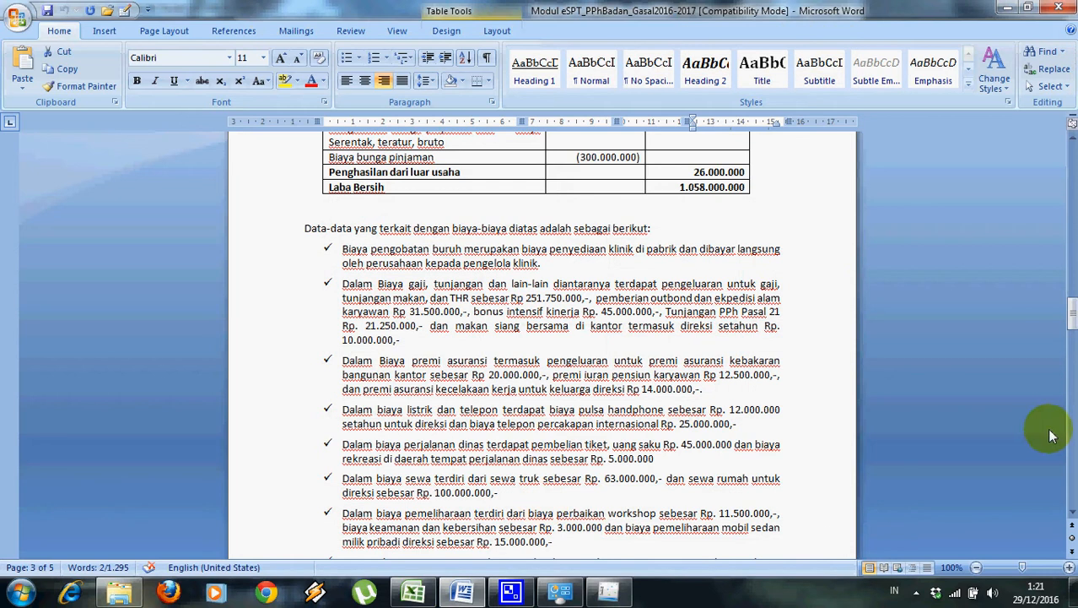
pyautogui.moveTo(1070, 291); pyautogui.dragTo(1070, 201)
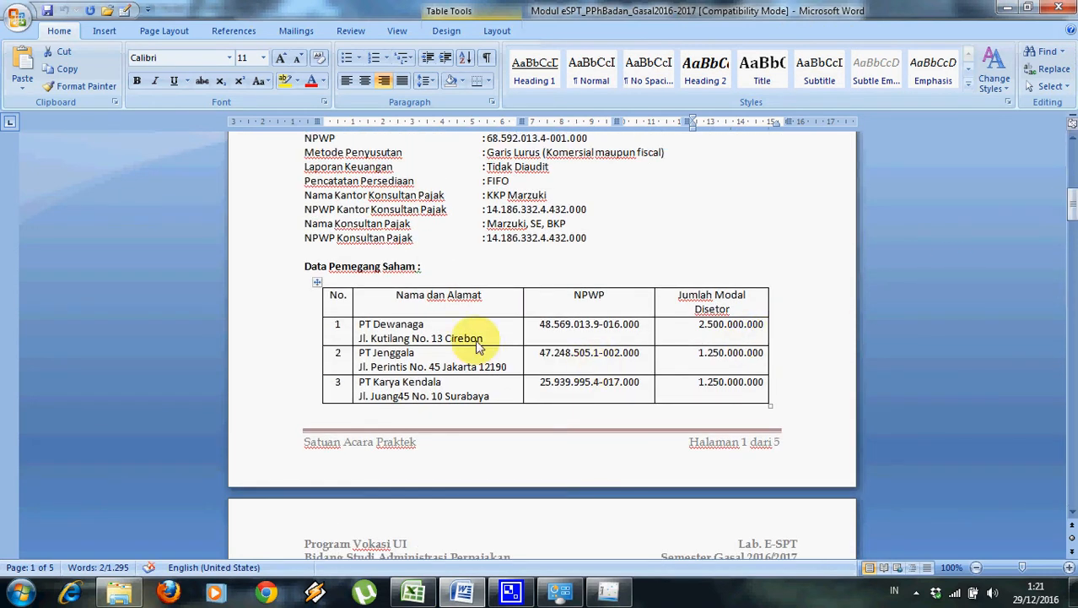
pyautogui.moveTo(431, 326); pyautogui.dragTo(364, 331)
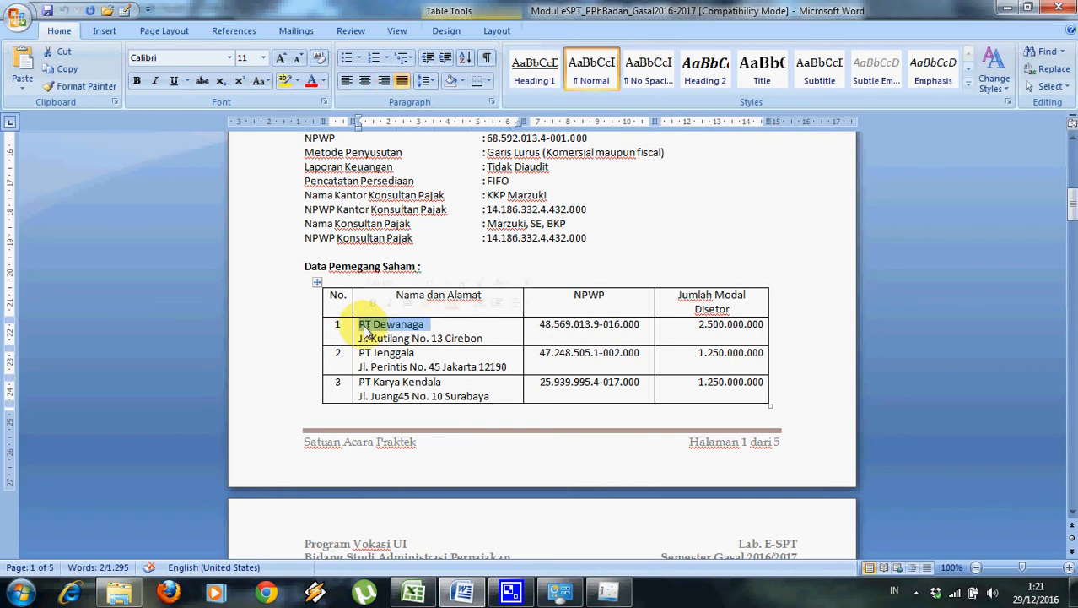
pyautogui.hotkey('alt', 'Tab')
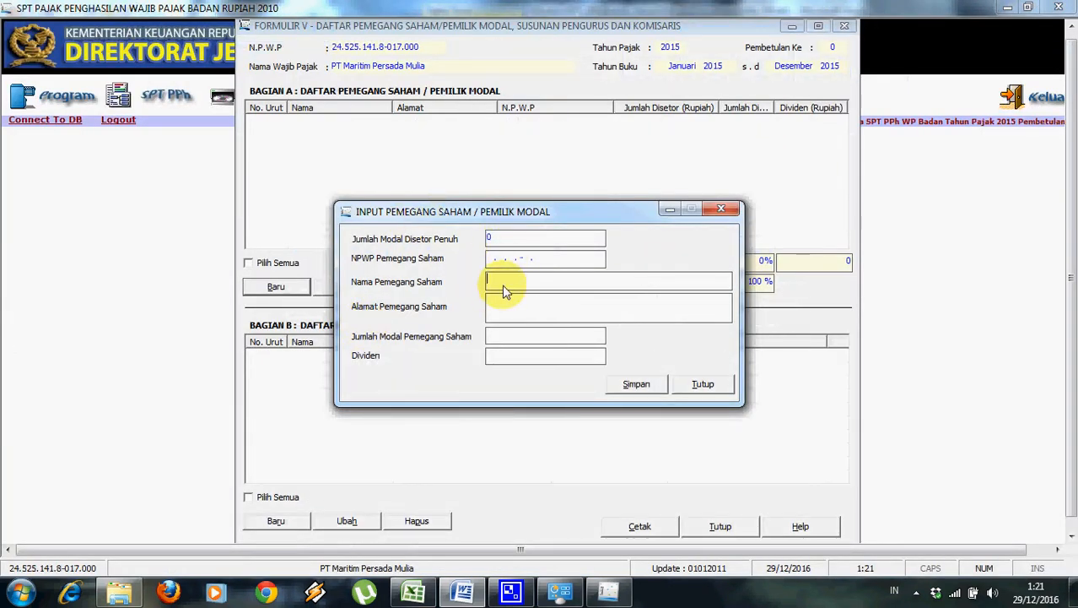
pyautogui.click(516, 255)
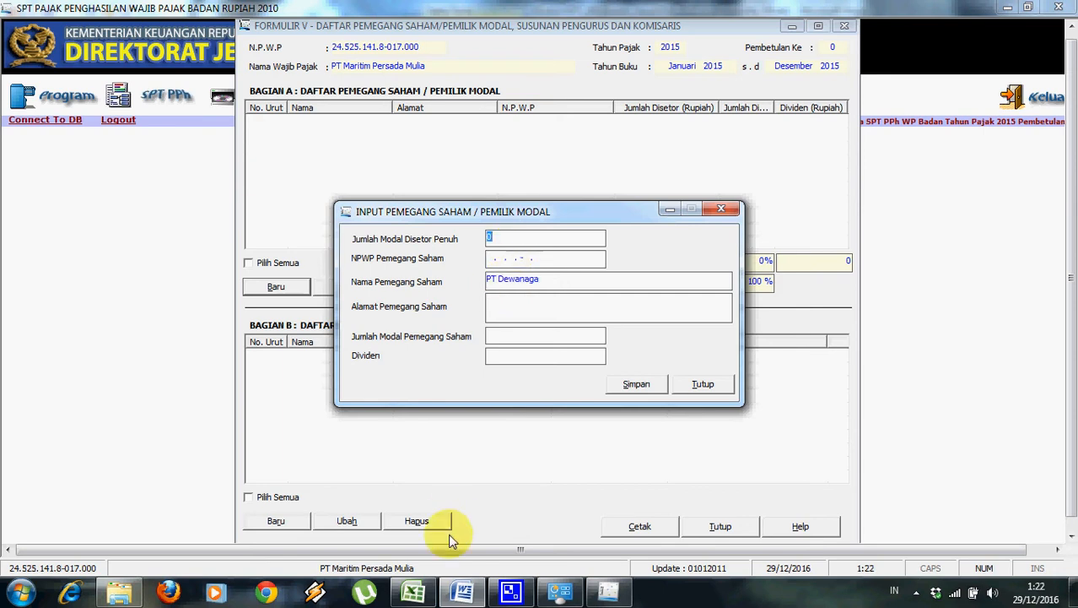
pyautogui.click(460, 594)
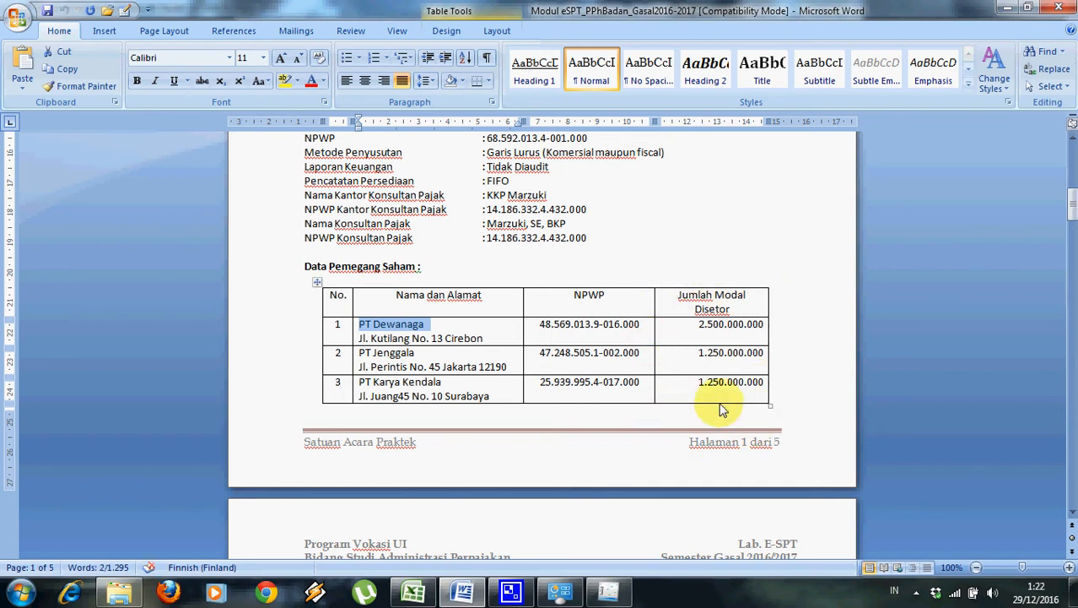
pyautogui.click(608, 592)
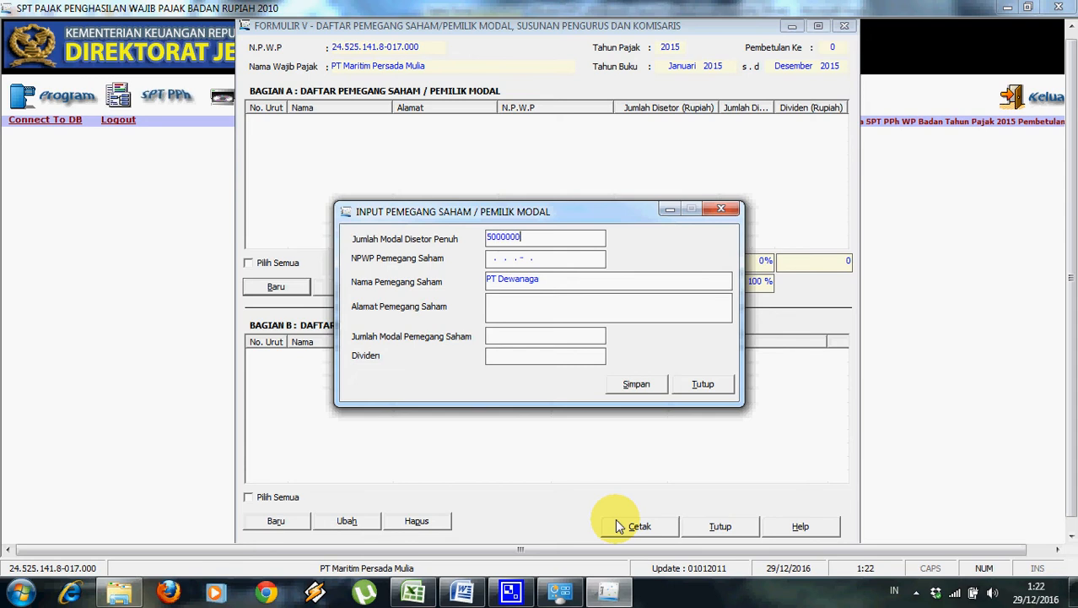
# Paste PT Dewanaga's NPWP from Word and dismiss the invalid-NPWP warning.
pyautogui.click(547, 261)
pyautogui.click(462, 593)
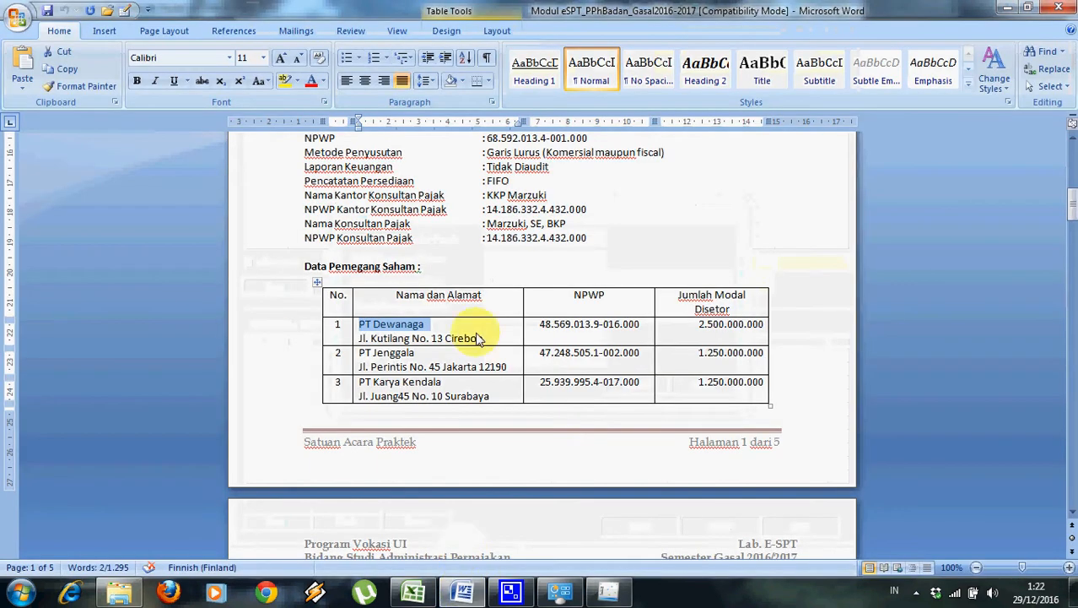
pyautogui.moveTo(539, 327); pyautogui.dragTo(638, 340)
pyautogui.hotkey('ctrl', 'c')
pyautogui.hotkey('alt', 'Tab')
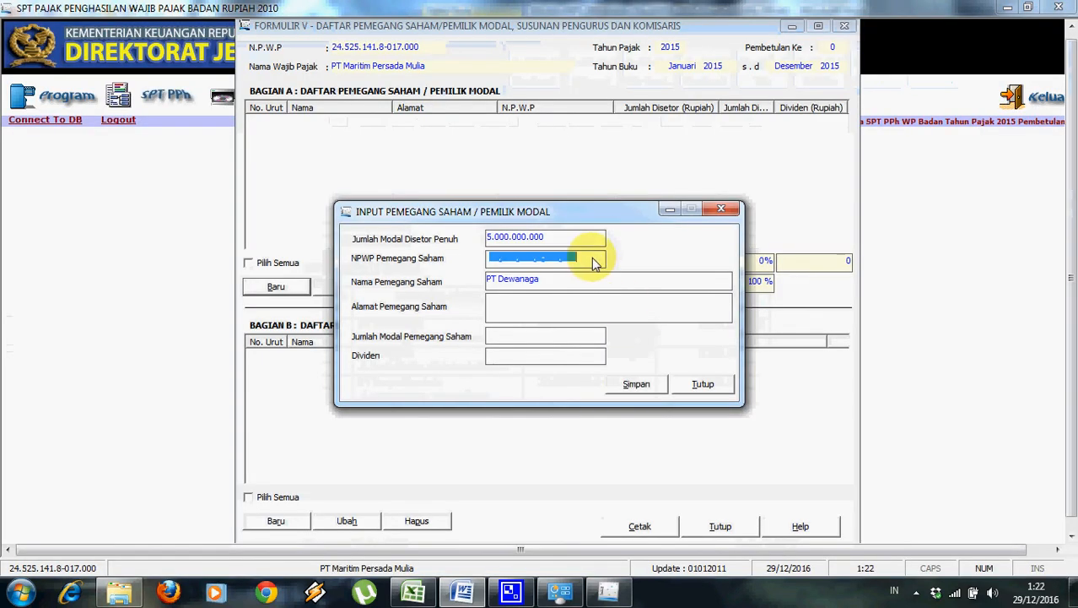
pyautogui.click(490, 262)
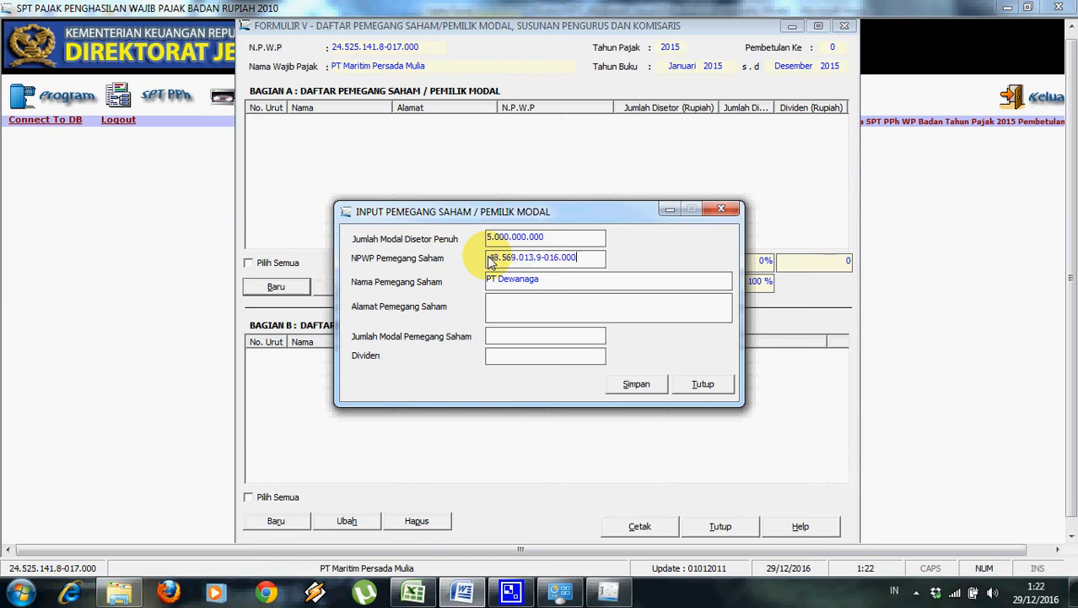
pyautogui.hotkey('ctrl', 'v')
pyautogui.click(498, 312)
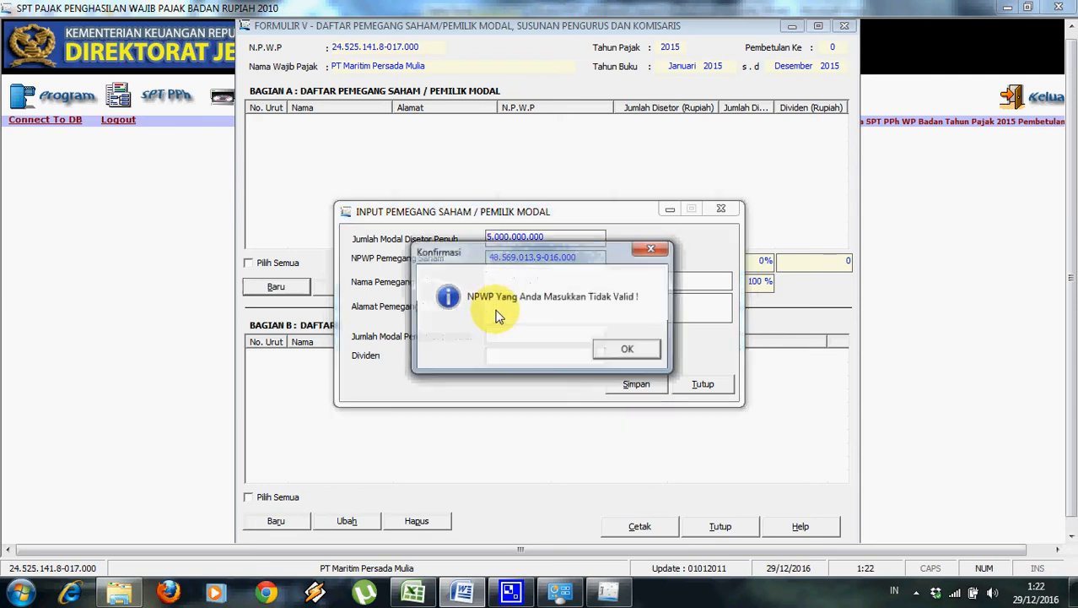
pyautogui.click(628, 351)
# Enter 0 as the NPWP and paste PT Dewanaga's Cirebon address from Word.
pyautogui.write('00.000.000.0-000.000')
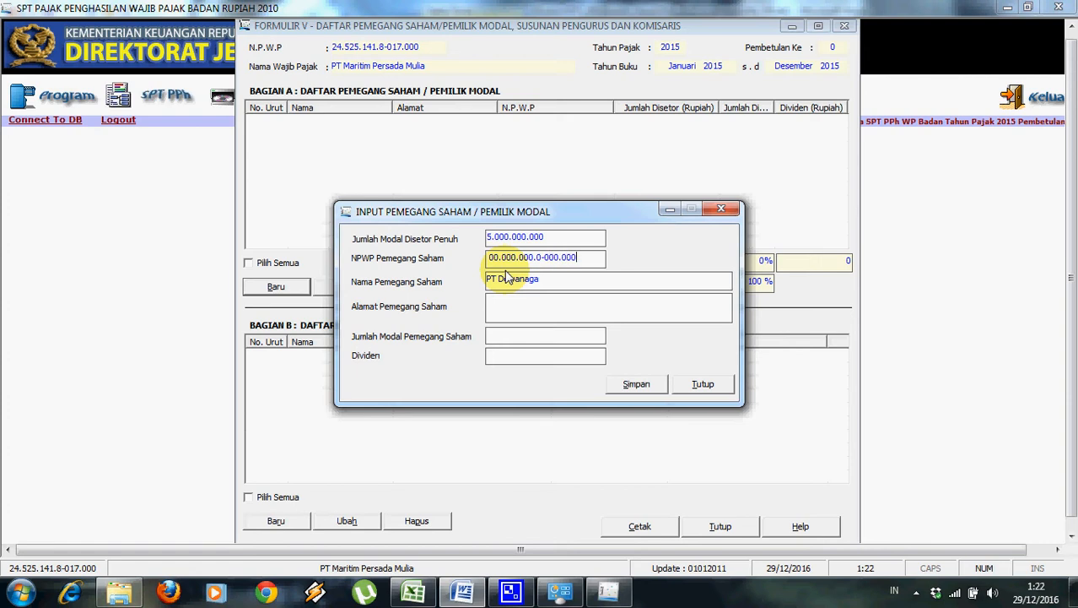
pyautogui.click(463, 593)
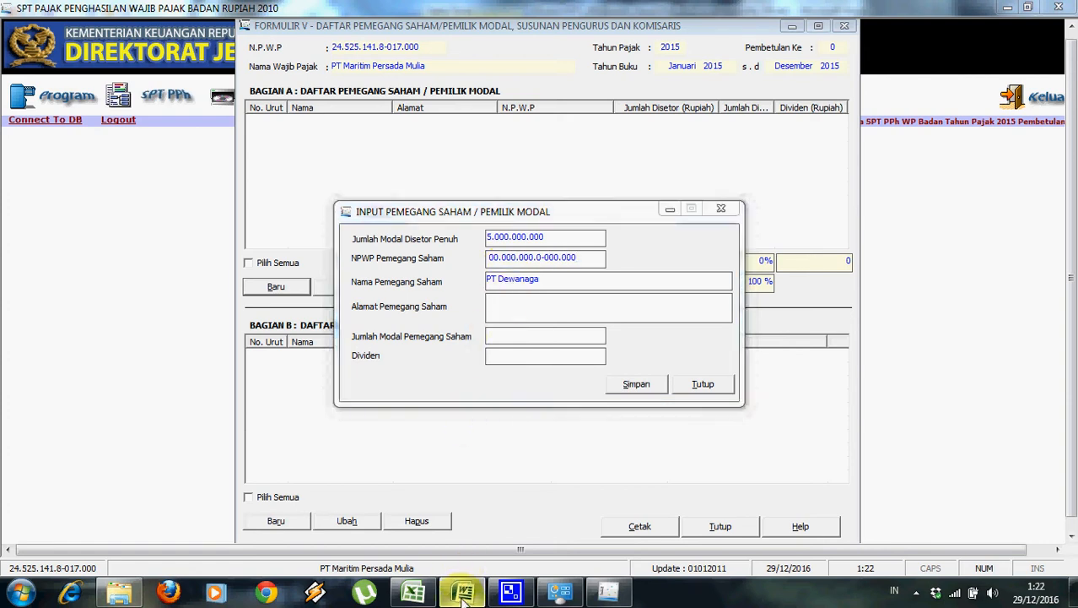
pyautogui.click(462, 600)
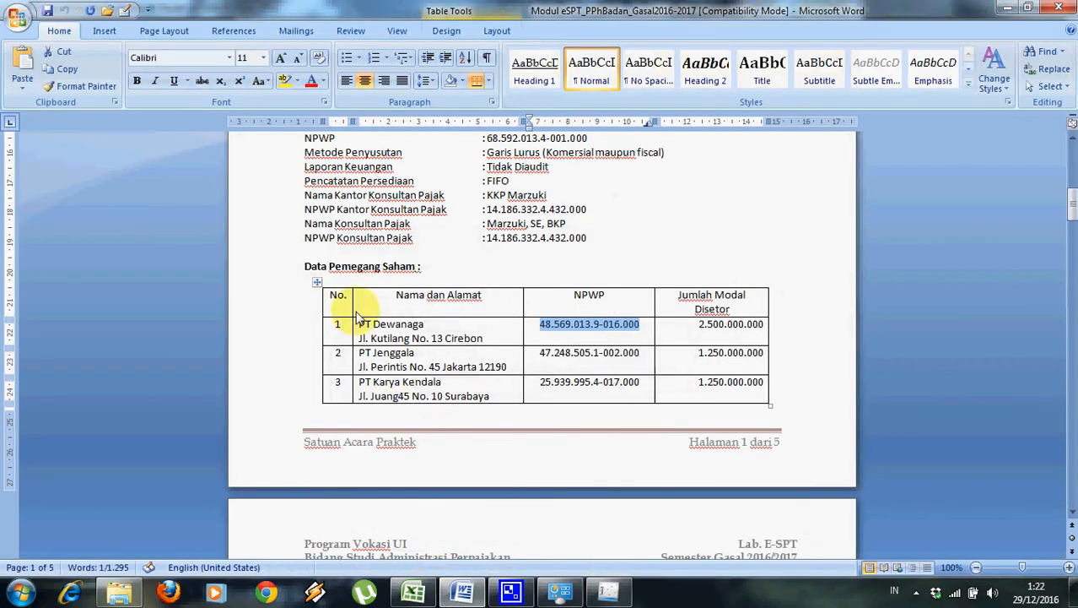
pyautogui.moveTo(359, 337); pyautogui.dragTo(484, 344)
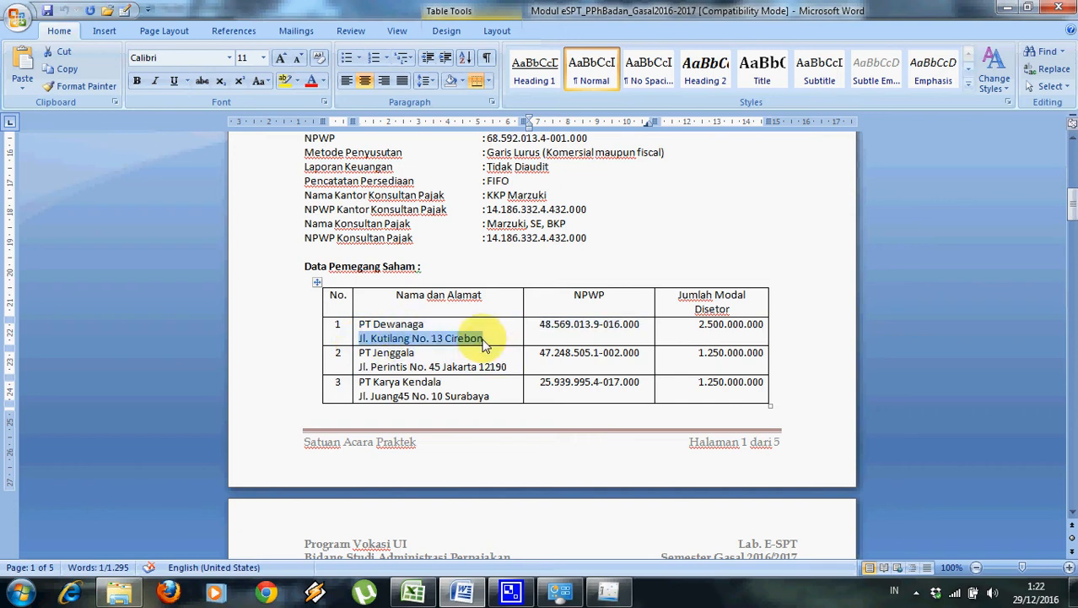
pyautogui.hotkey('ctrl', 'c')
pyautogui.hotkey('alt', 'Tab')
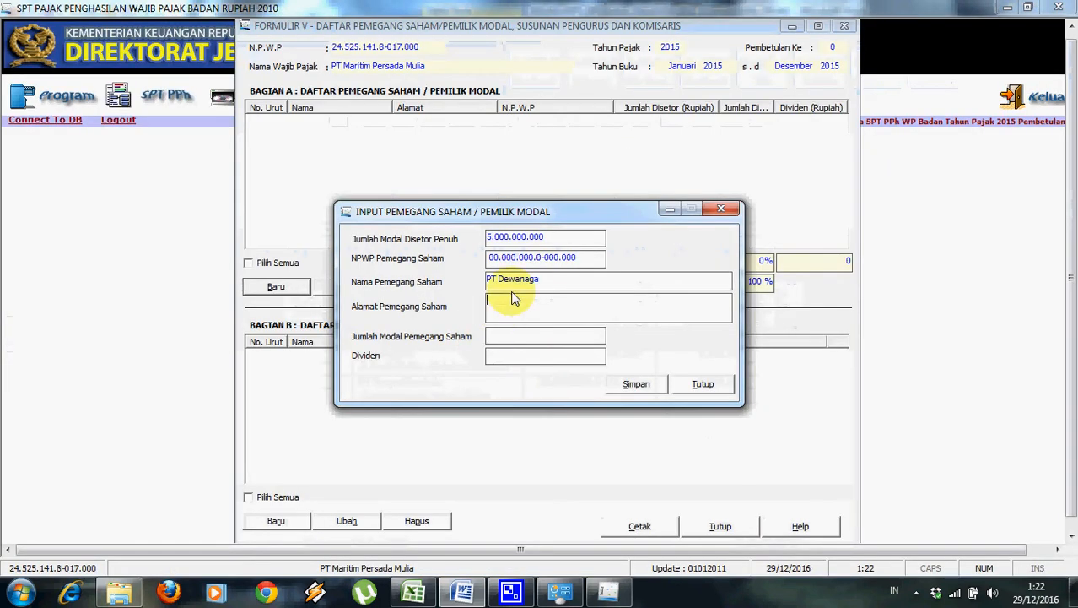
pyautogui.hotkey('ctrl', 'v')
# Correct the capital share to 2.500.000.000 and save the PT Dewanaga record.
pyautogui.click(503, 339)
pyautogui.write('250.000.')
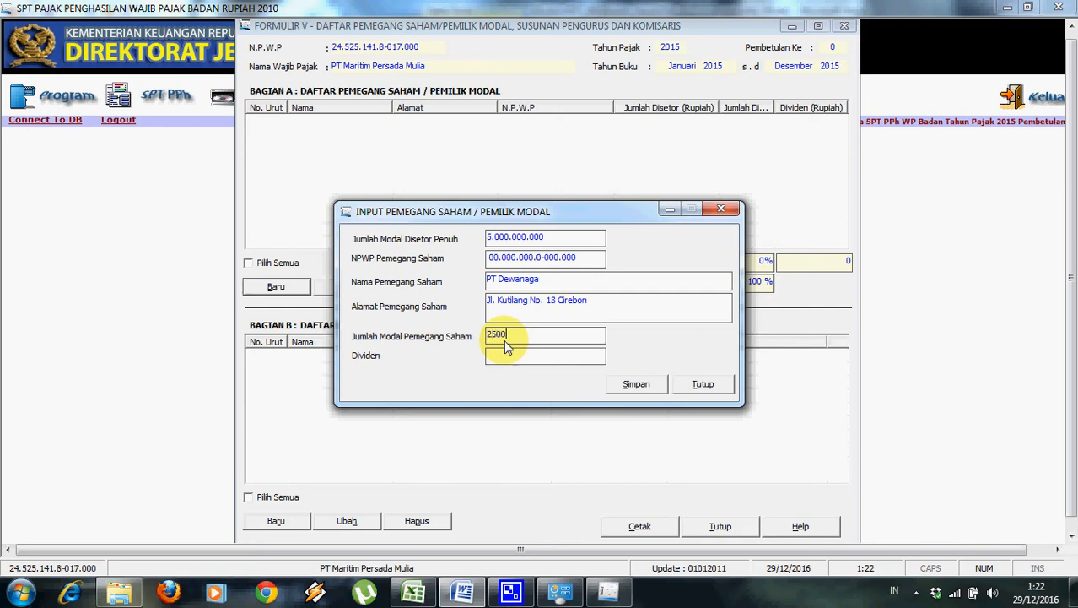
pyautogui.write('00000')
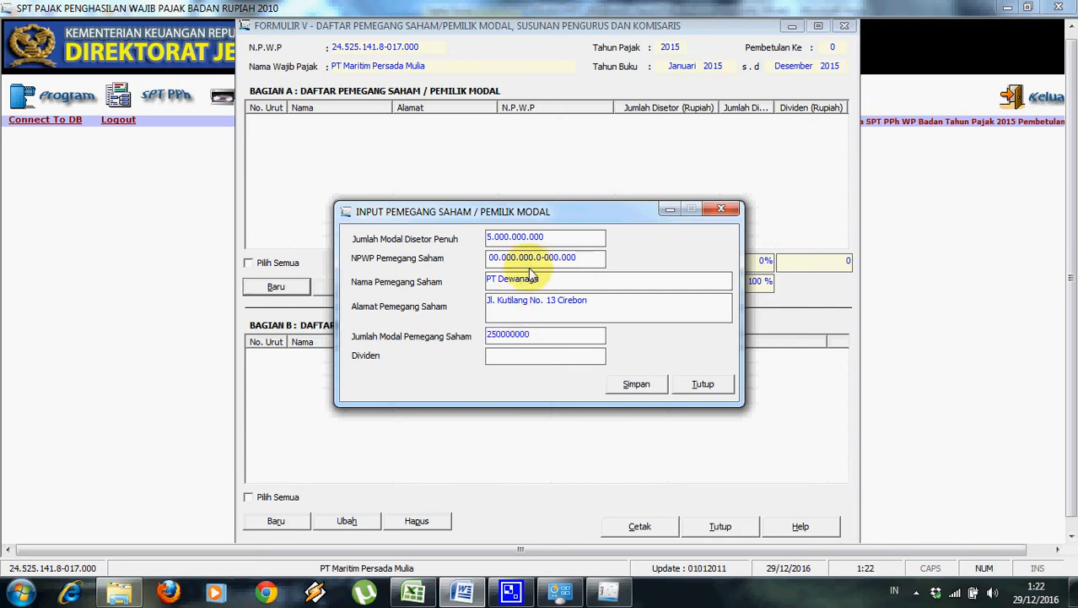
pyautogui.click(512, 356)
pyautogui.click(553, 335)
pyautogui.click(553, 334)
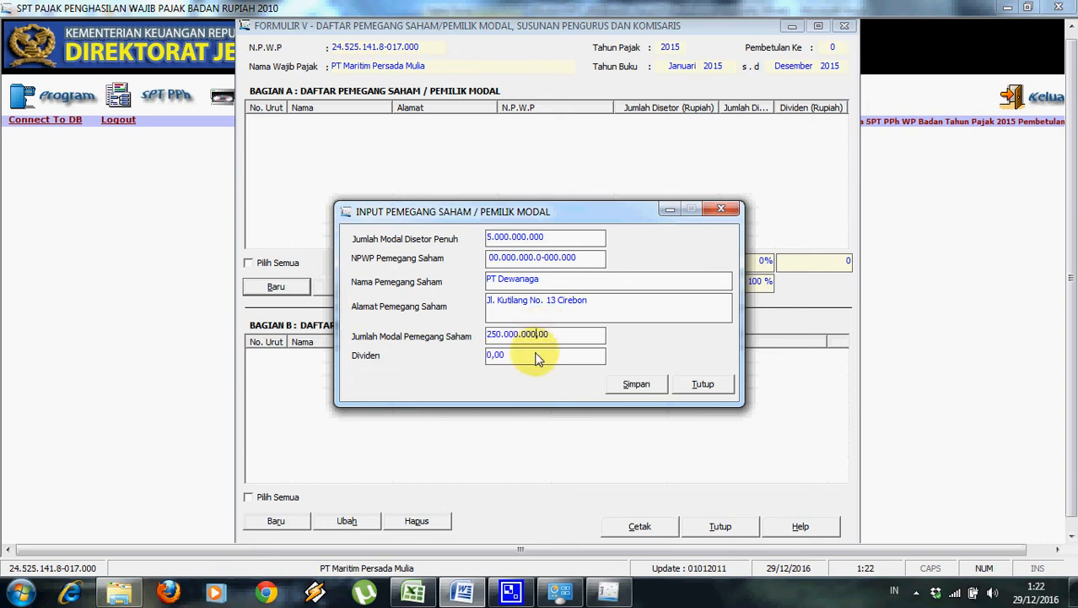
pyautogui.click(548, 357)
pyautogui.click(560, 337)
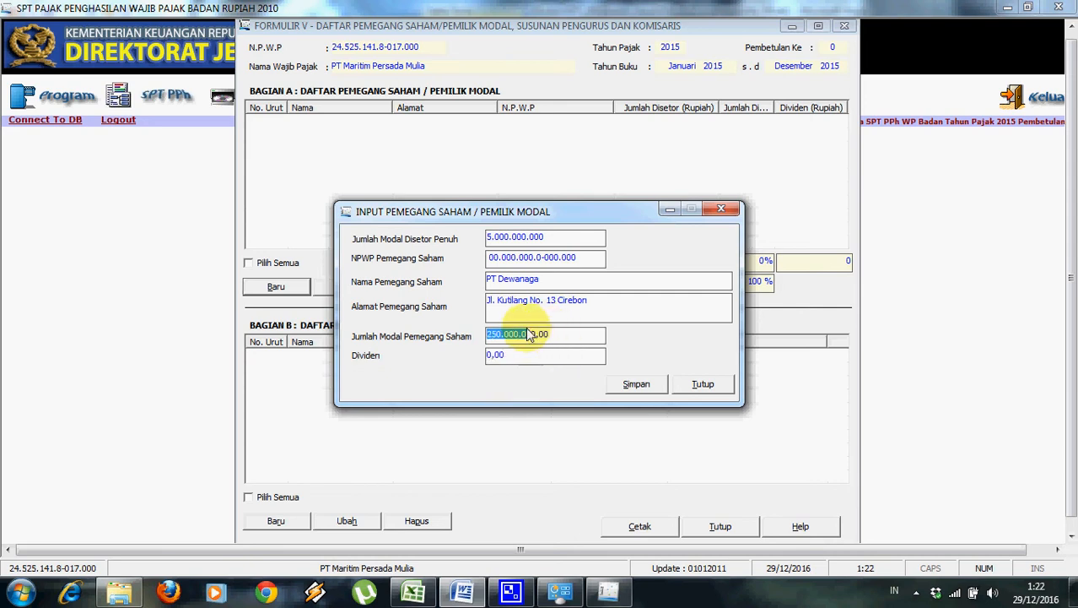
pyautogui.write('25')
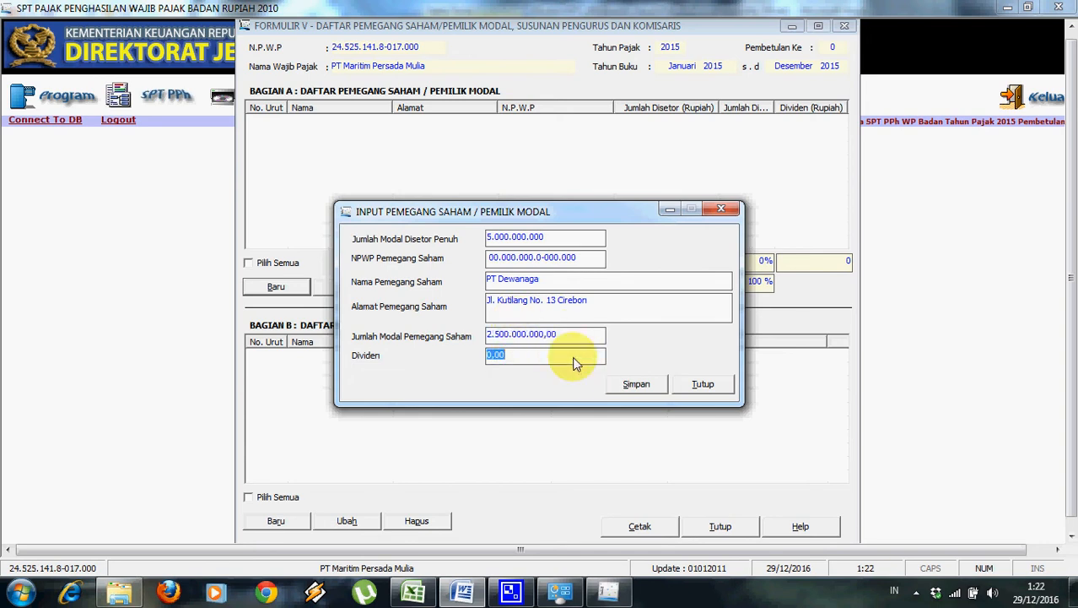
pyautogui.click(633, 383)
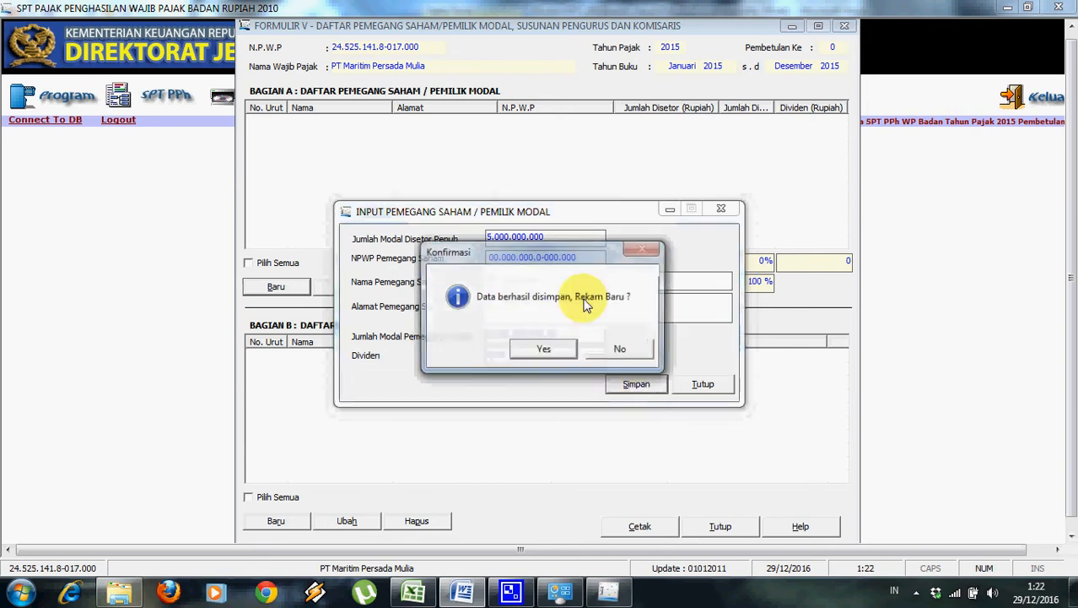
pyautogui.click(559, 351)
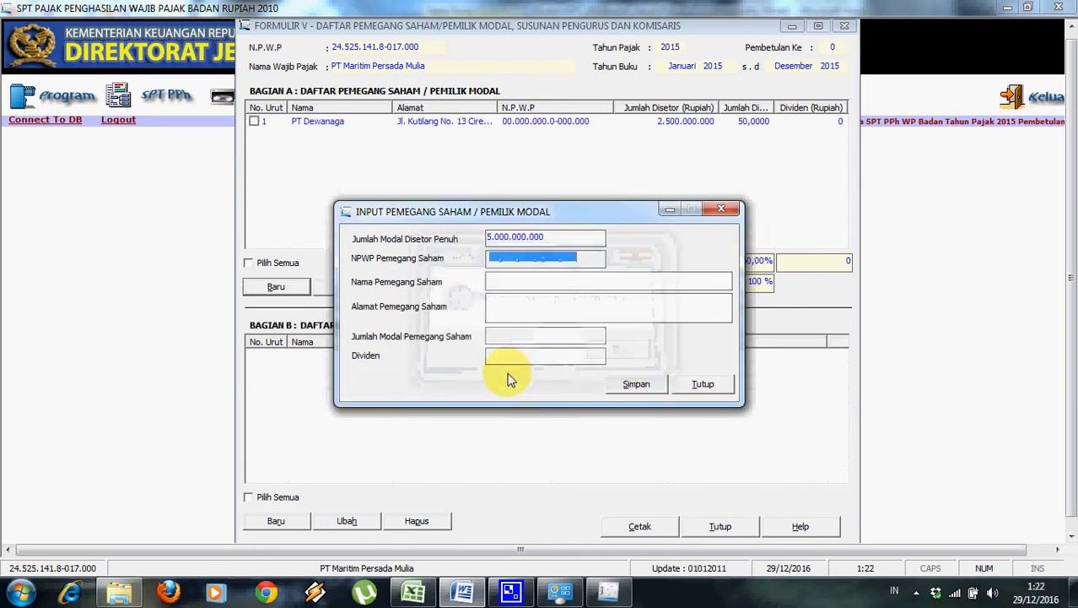
# Fill in PT Jenggala's name and Jakarta address copied from the Word shareholder table.
pyautogui.click(466, 591)
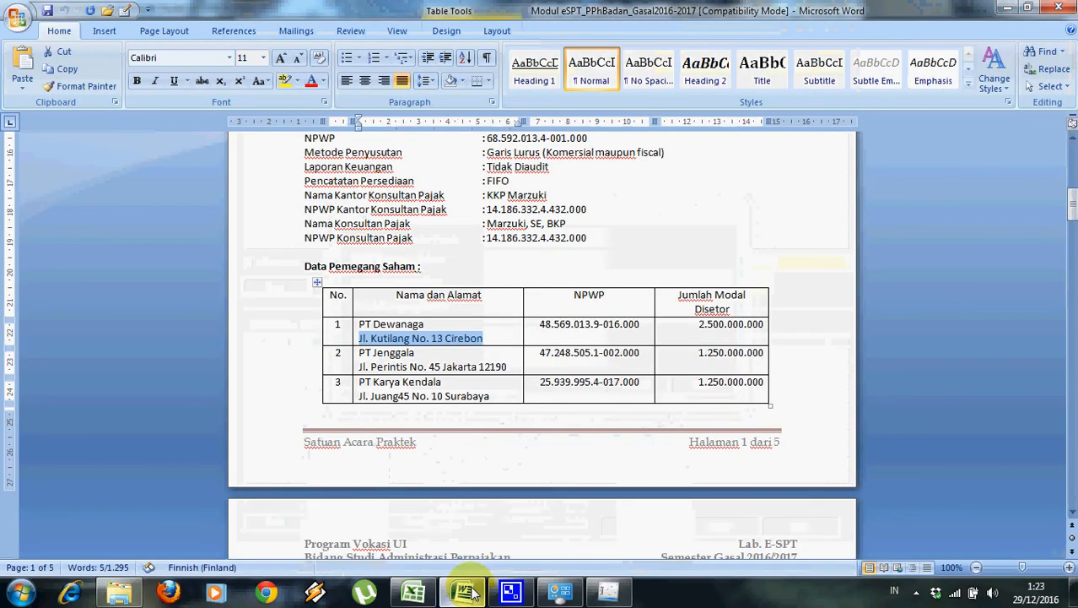
pyautogui.moveTo(361, 355); pyautogui.dragTo(405, 359)
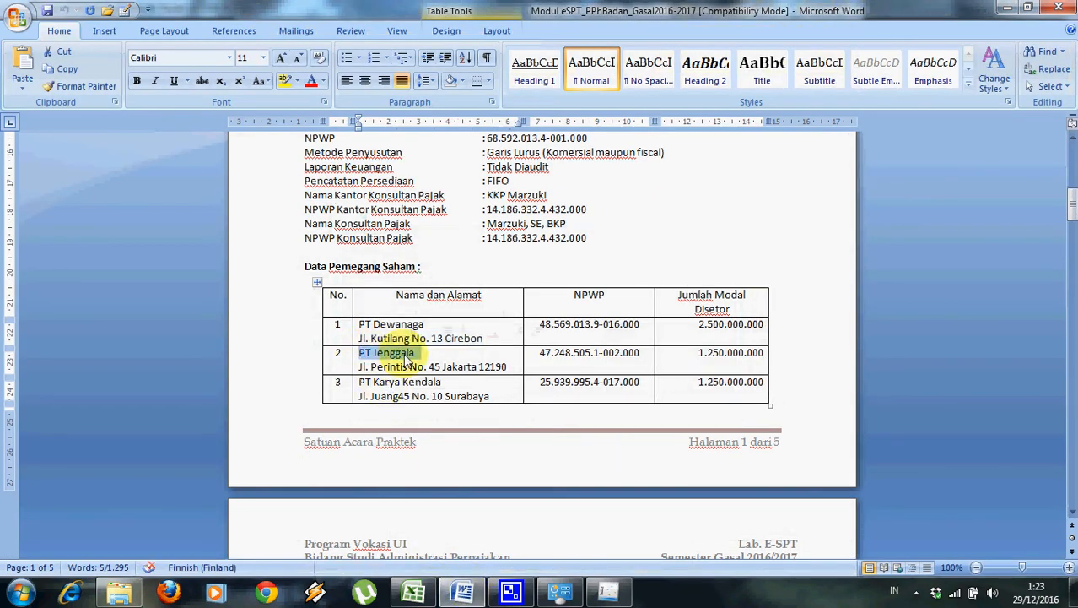
pyautogui.hotkey('alt', 'Tab')
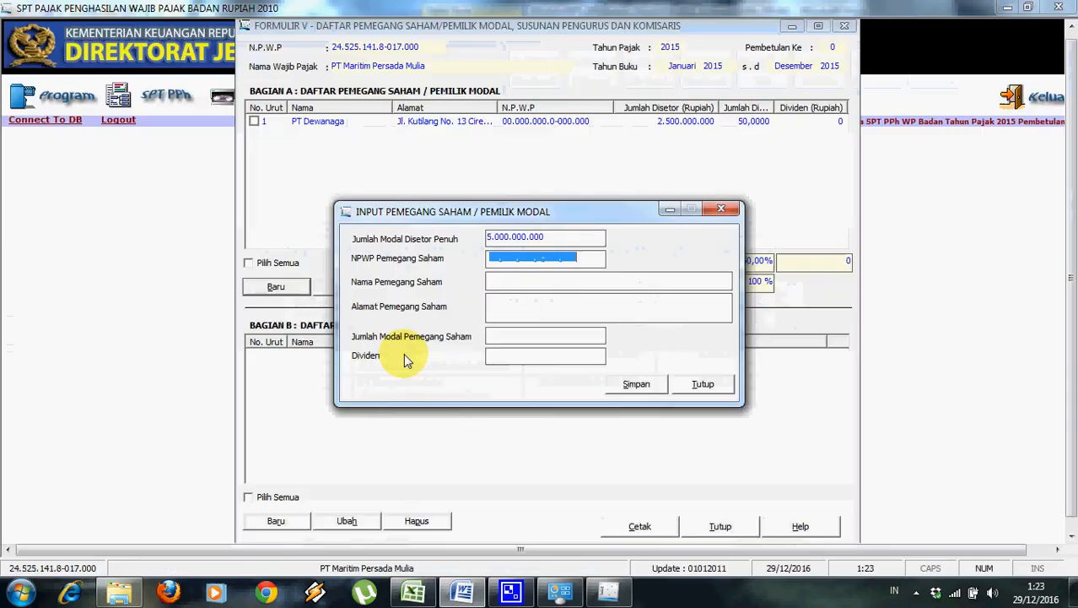
pyautogui.click(496, 303)
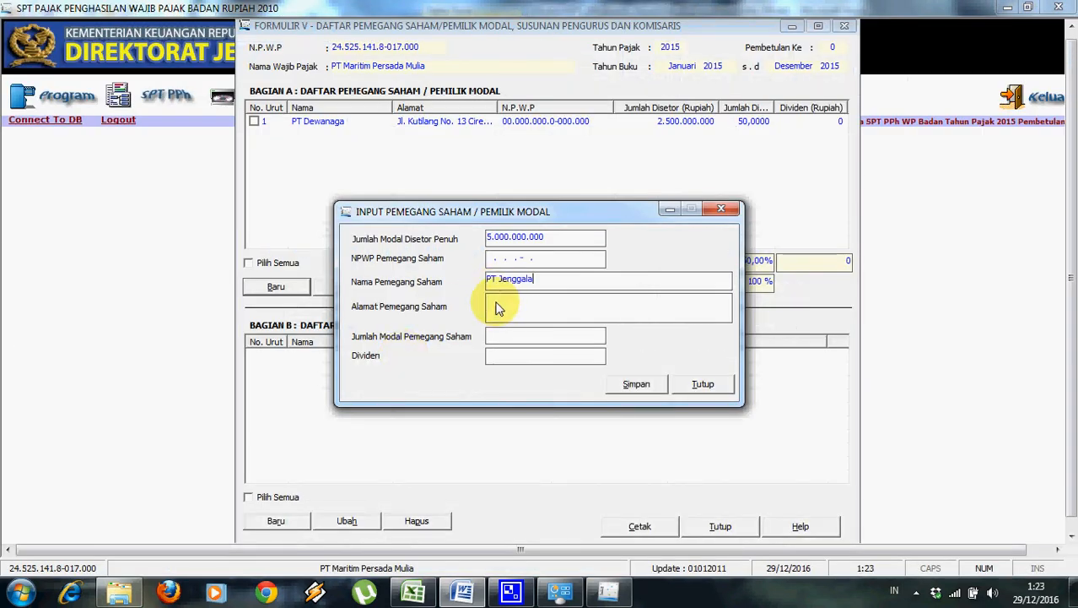
pyautogui.hotkey('alt', 'Tab')
pyautogui.hotkey('alt', 'Tab')
pyautogui.hotkey('alt', 'Tab')
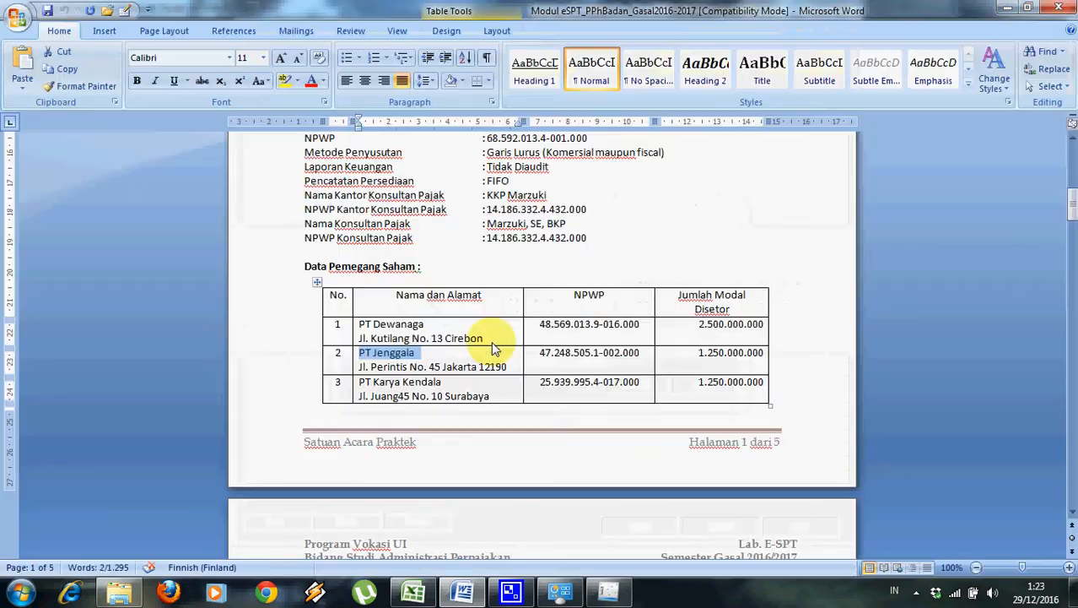
pyautogui.moveTo(508, 368); pyautogui.dragTo(365, 374)
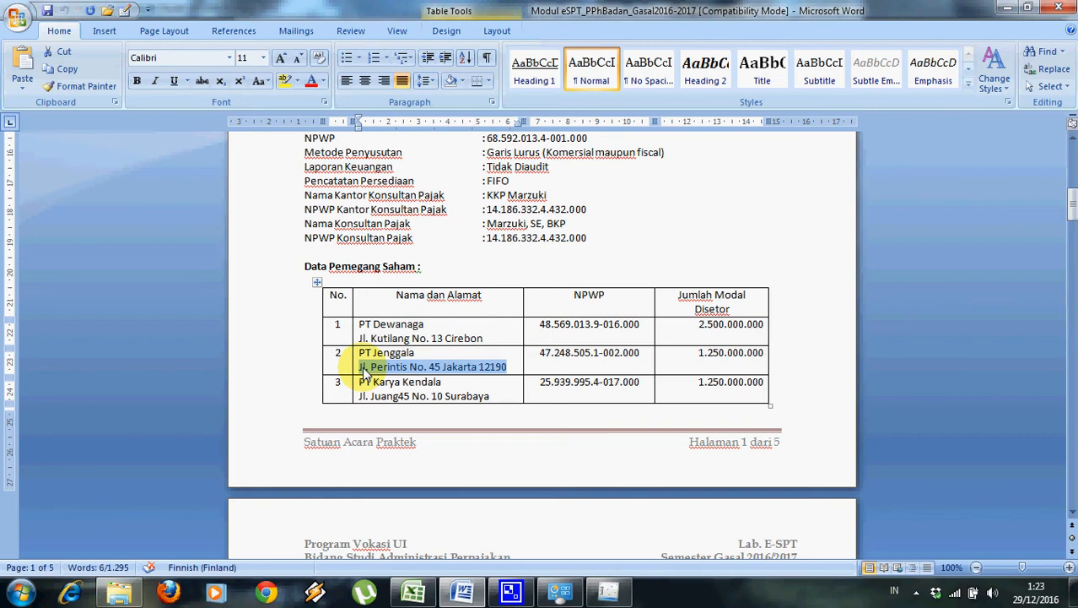
pyautogui.hotkey('ctrl', 'c')
pyautogui.hotkey('alt', 'Tab')
pyautogui.click(497, 307)
pyautogui.hotkey('ctrl', 'v')
# Enter 1.250.000.000 capital, paste PT Jenggala's NPWP from Word, and save the record.
pyautogui.click(498, 338)
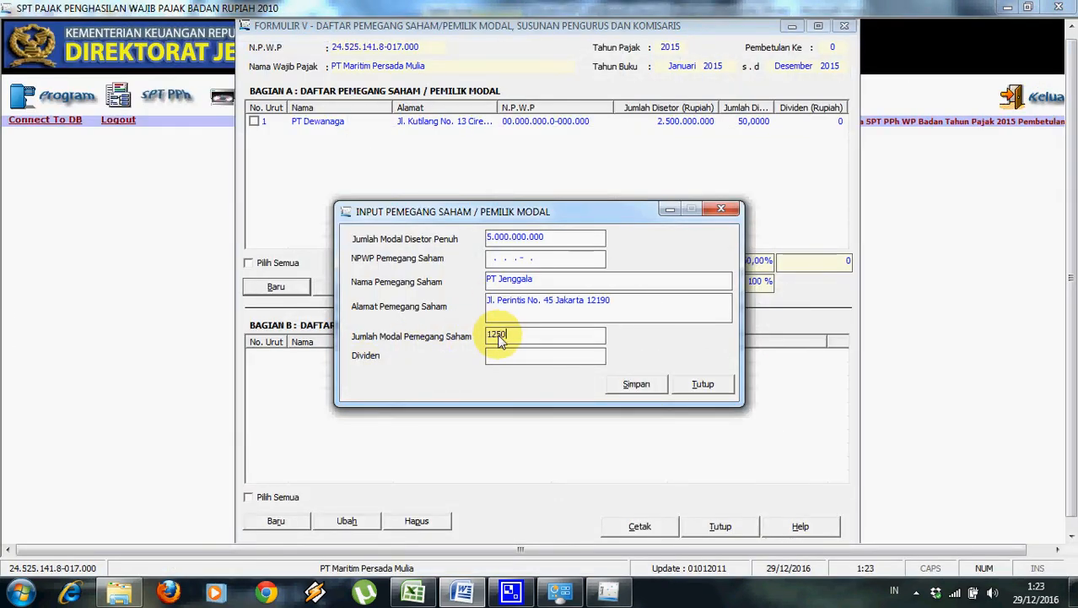
pyautogui.write('1250000000')
pyautogui.click(523, 354)
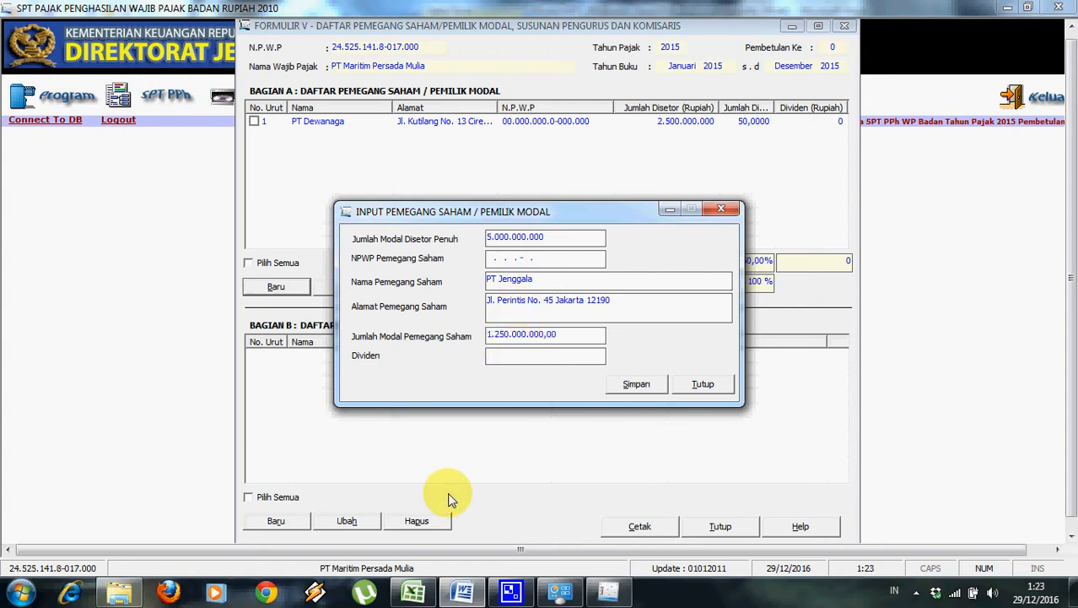
pyautogui.click(460, 593)
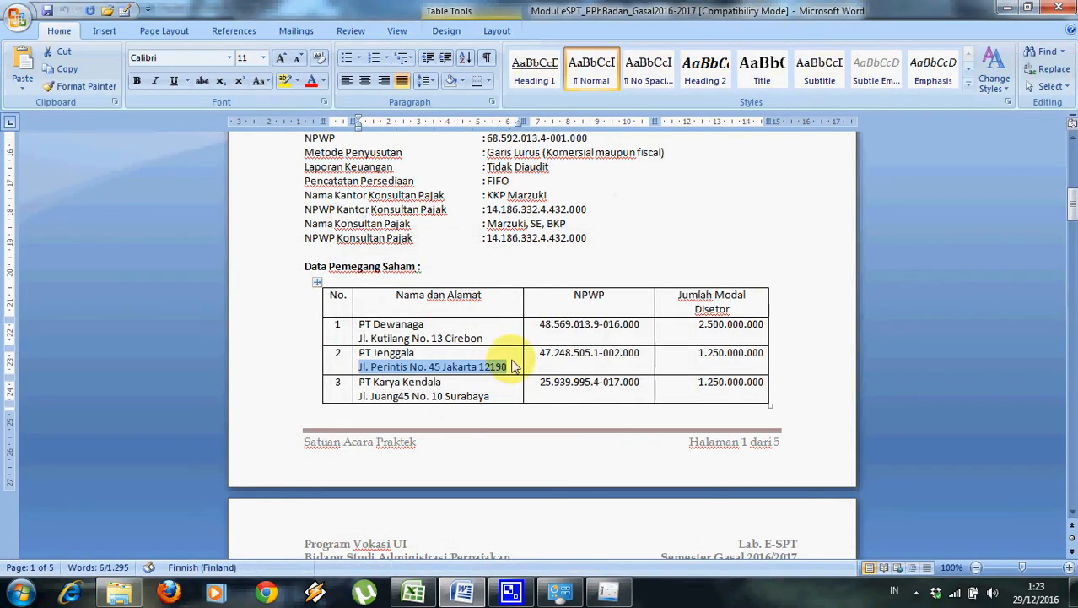
pyautogui.moveTo(538, 355); pyautogui.dragTo(635, 362)
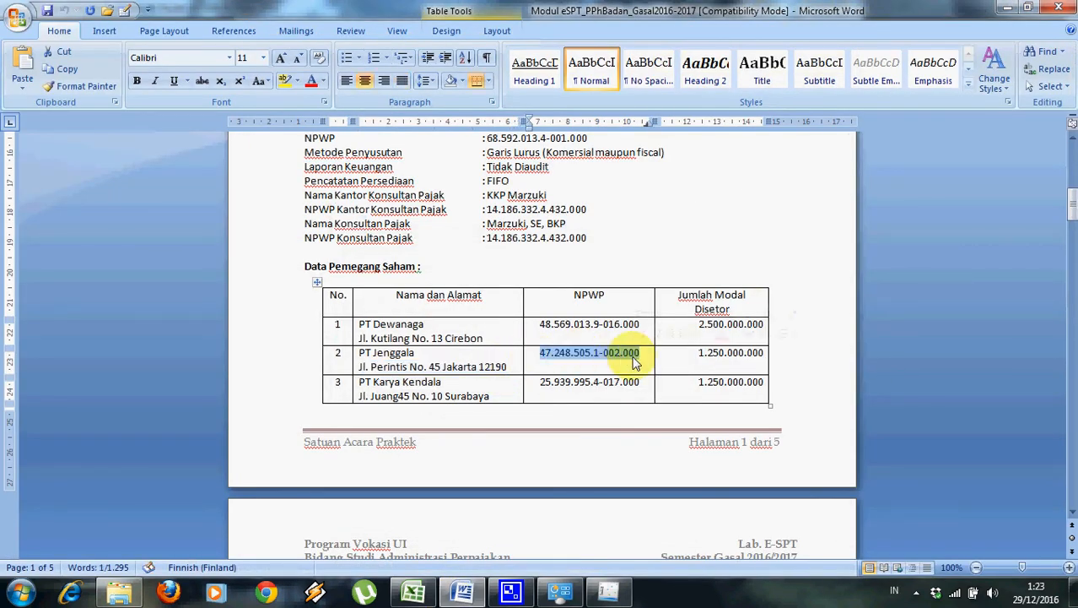
pyautogui.hotkey('alt', 'Tab')
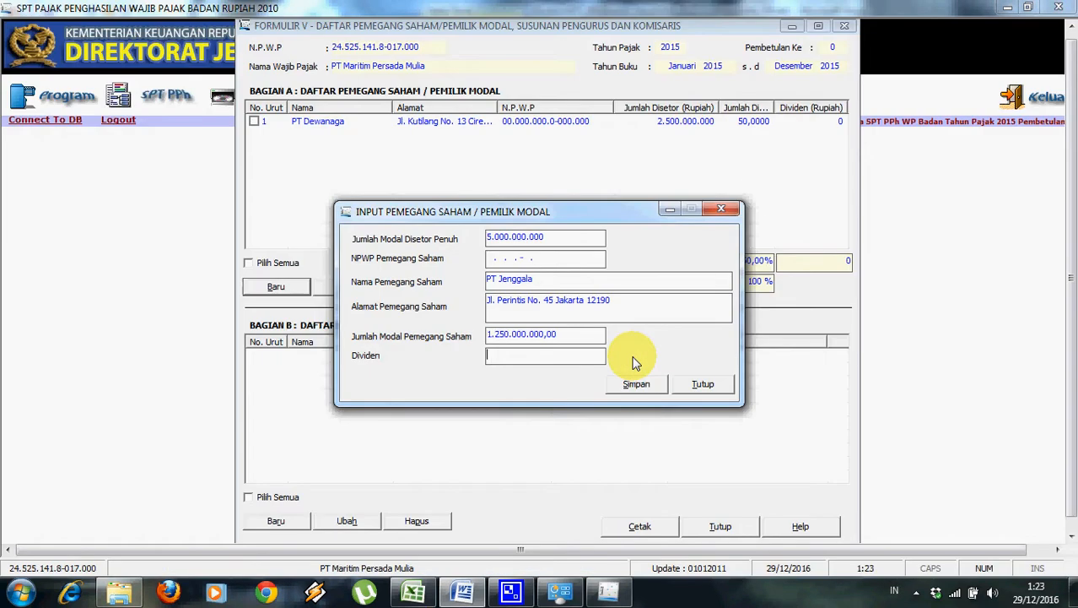
pyautogui.click(492, 263)
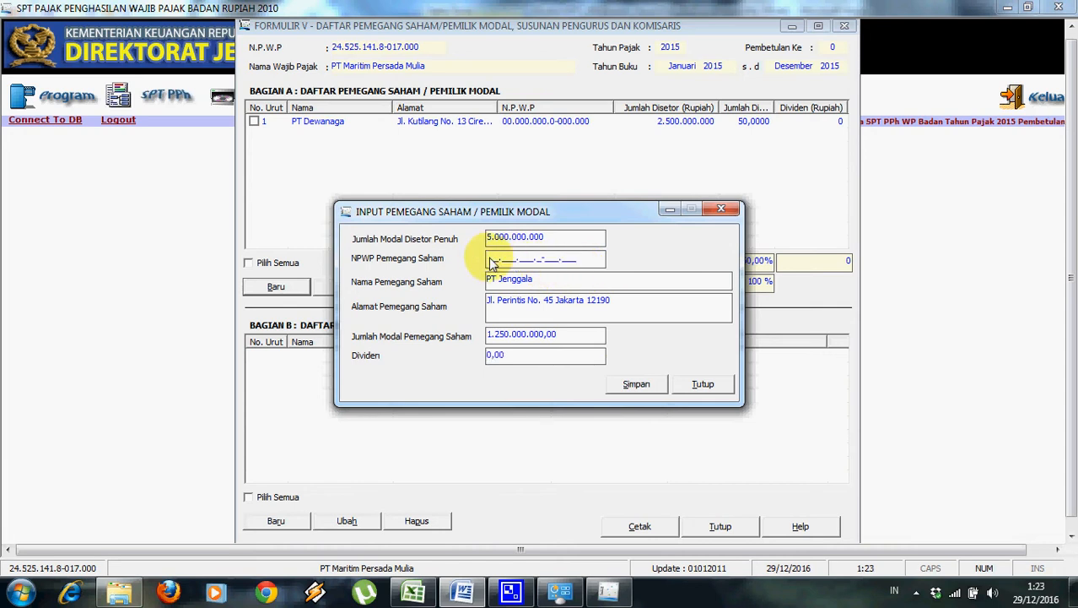
pyautogui.hotkey('ctrl', 'v')
pyautogui.click(639, 385)
pyautogui.click(561, 353)
pyautogui.click(557, 258)
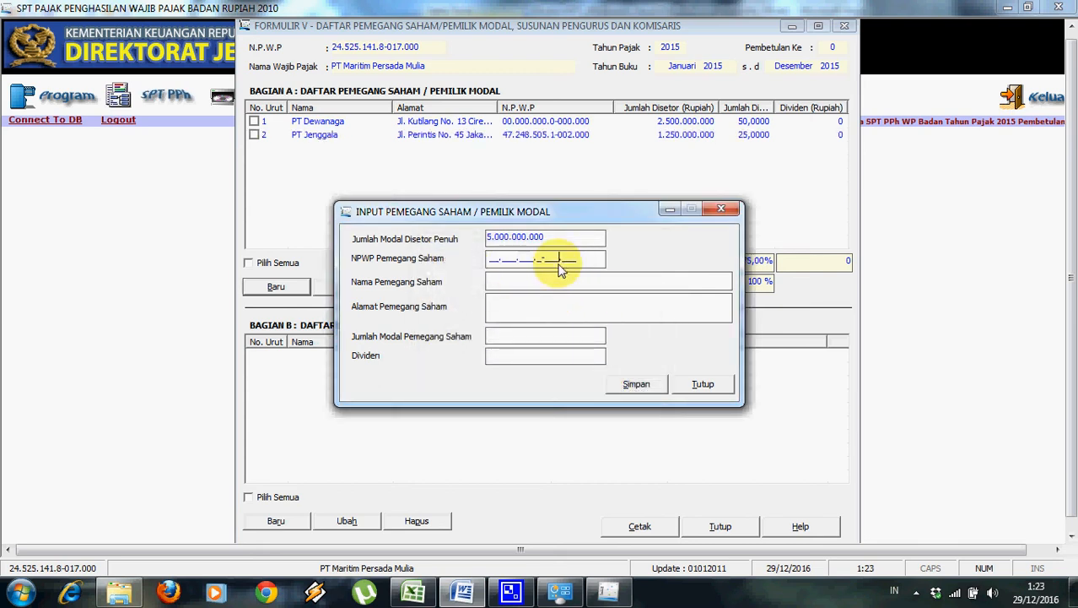
# Copy PT Karya Kendala's NPWP and name from row 3 of the Word table into the form.
pyautogui.click(470, 594)
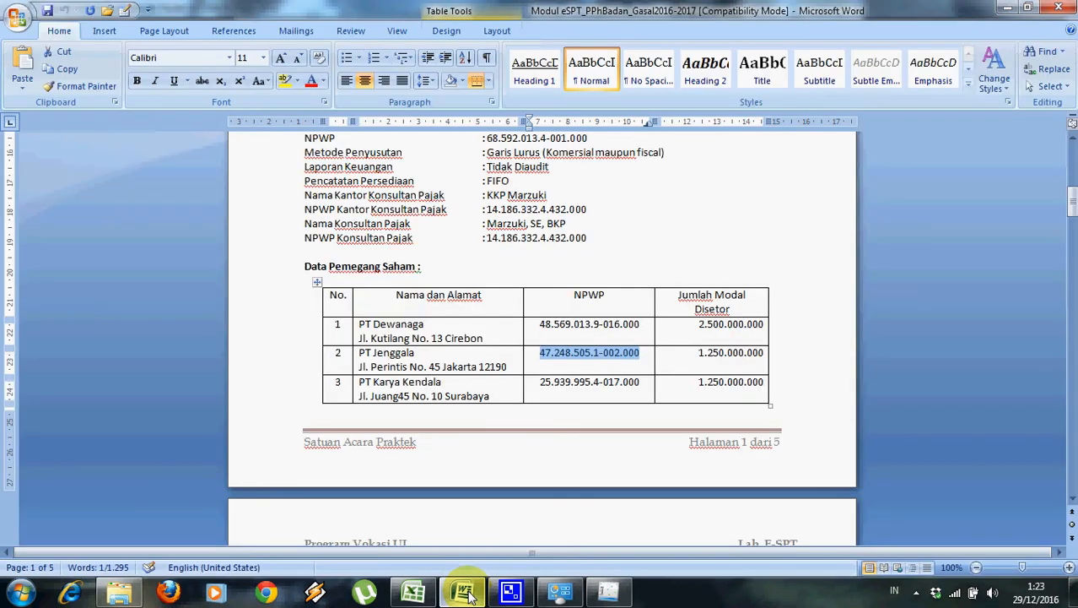
pyautogui.click(544, 387)
pyautogui.moveTo(545, 386); pyautogui.dragTo(639, 386)
pyautogui.hotkey('ctrl', 'c')
pyautogui.hotkey('alt', 'Tab')
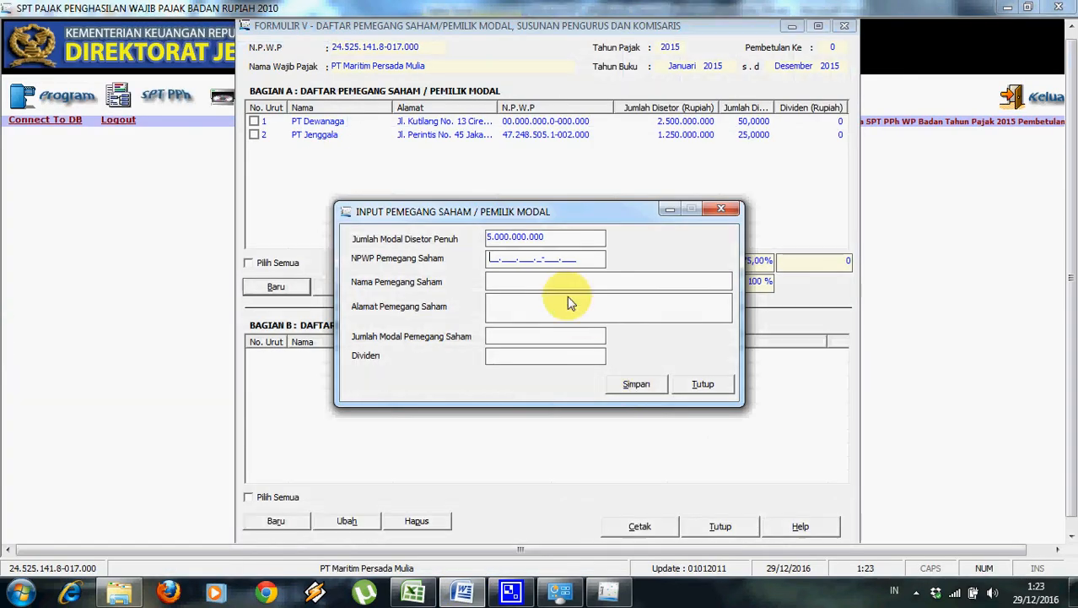
pyautogui.hotkey('ctrl', 'v')
pyautogui.click(542, 292)
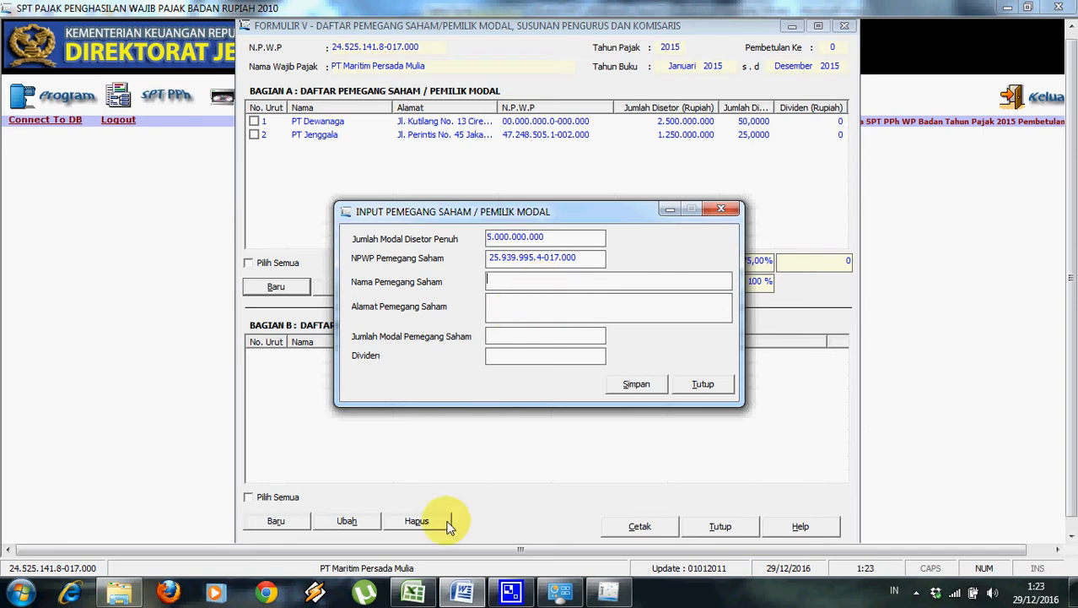
pyautogui.click(453, 595)
pyautogui.moveTo(360, 386); pyautogui.dragTo(439, 389)
pyautogui.hotkey('ctrl', 'c')
pyautogui.hotkey('alt', 'Tab')
pyautogui.hotkey('ctrl', 'v')
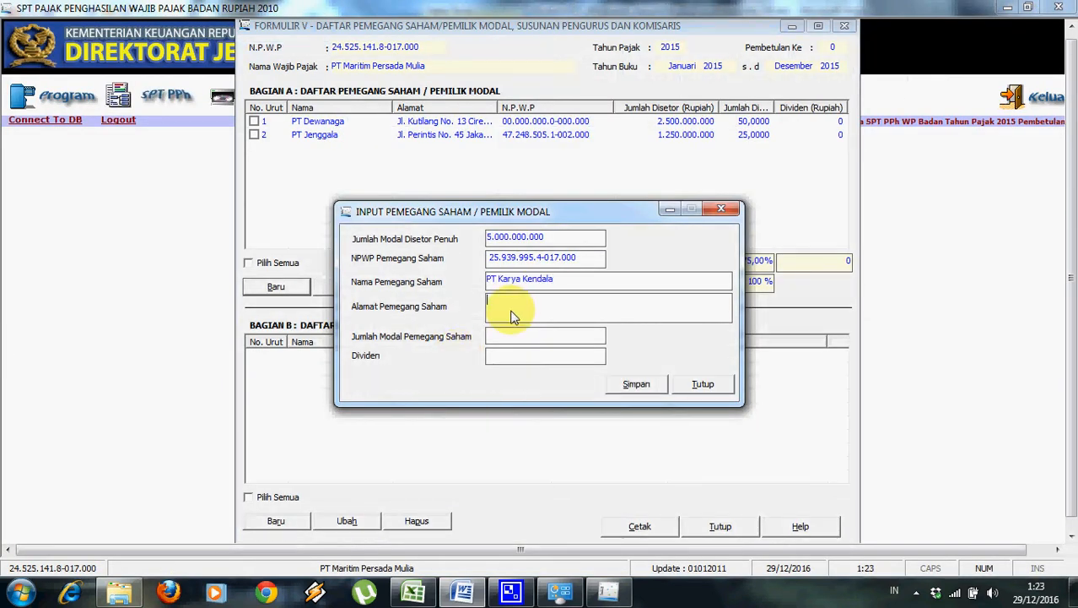
# Paste its address, enter 1.250.000.000 capital, and save, acknowledging capital is 100% allocated.
pyautogui.click(468, 594)
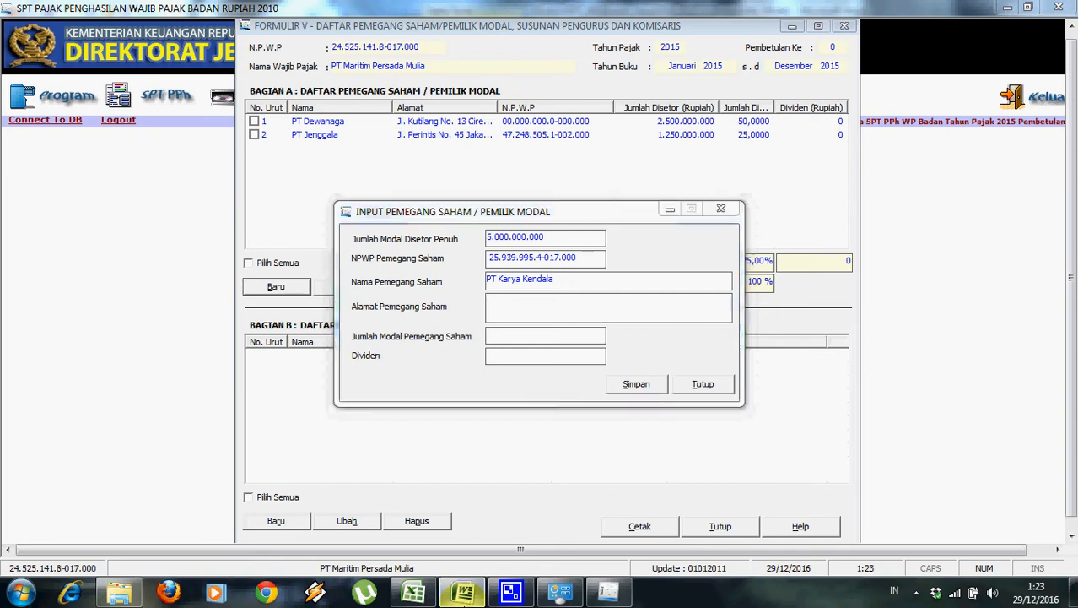
pyautogui.click(462, 593)
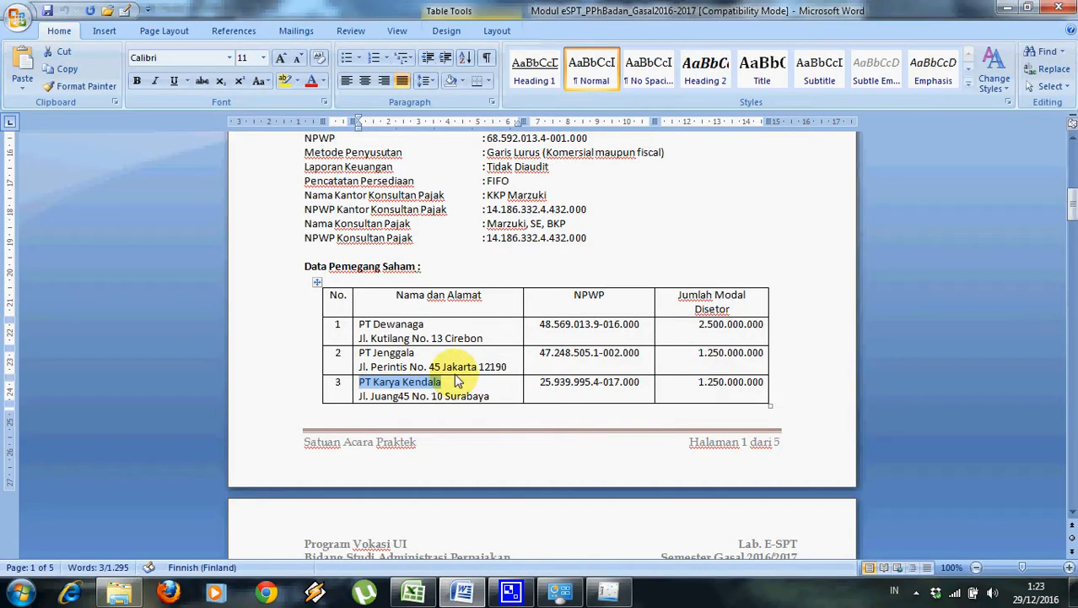
pyautogui.moveTo(358, 397); pyautogui.dragTo(496, 405)
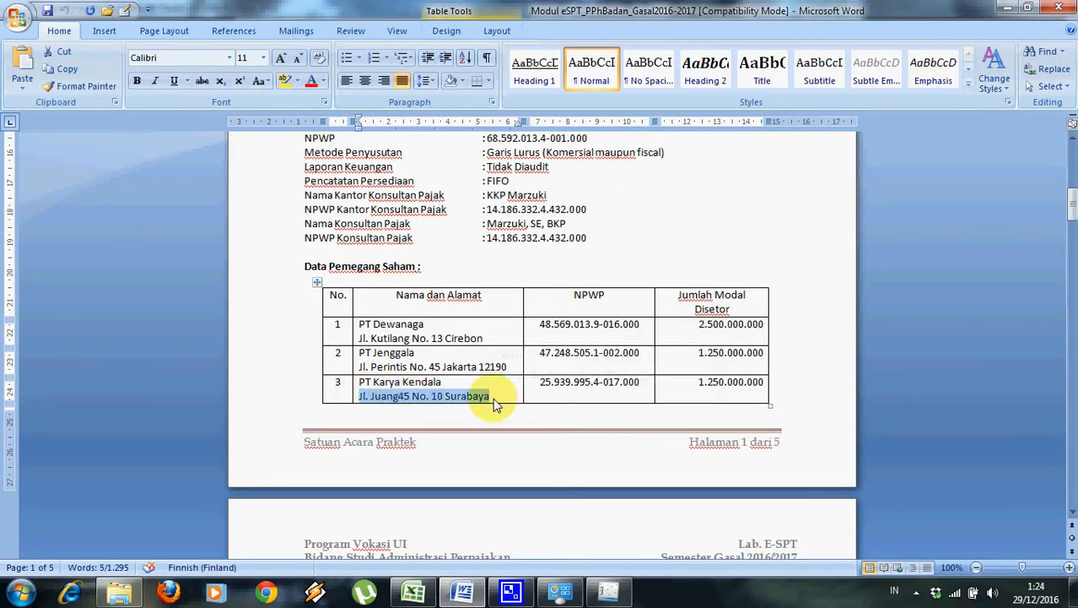
pyautogui.hotkey('ctrl', 'c')
pyautogui.hotkey('alt', 'Tab')
pyautogui.hotkey('ctrl', 'v')
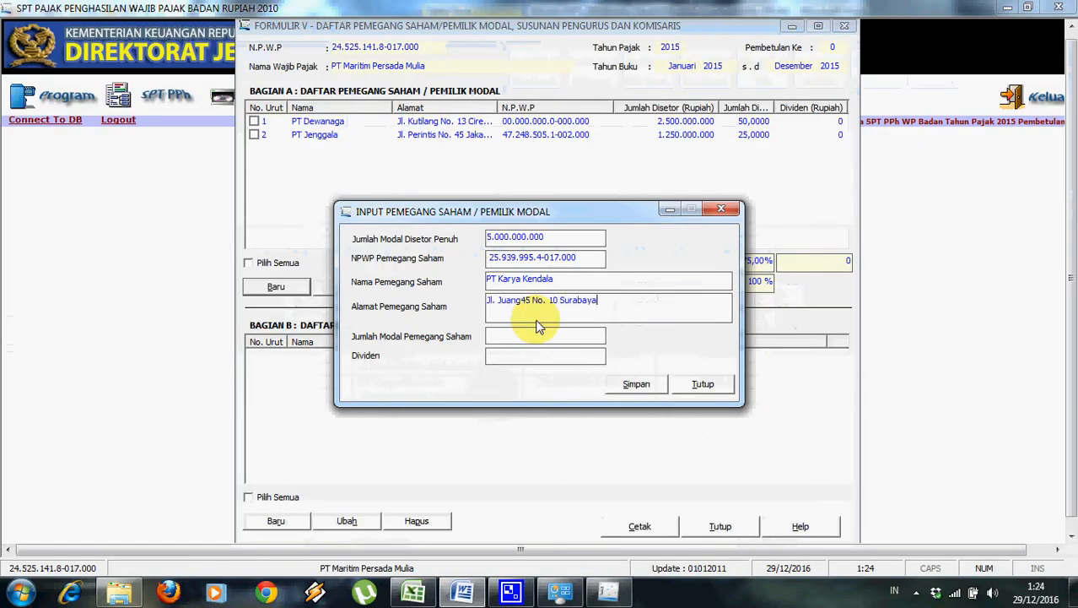
pyautogui.click(528, 334)
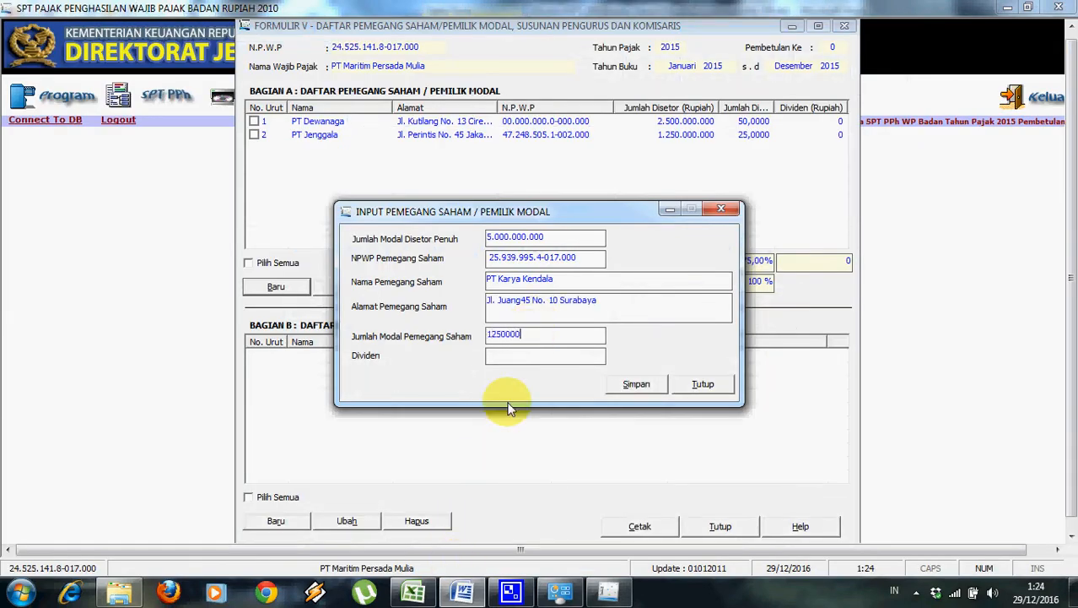
pyautogui.write('1250000000')
pyautogui.click(554, 317)
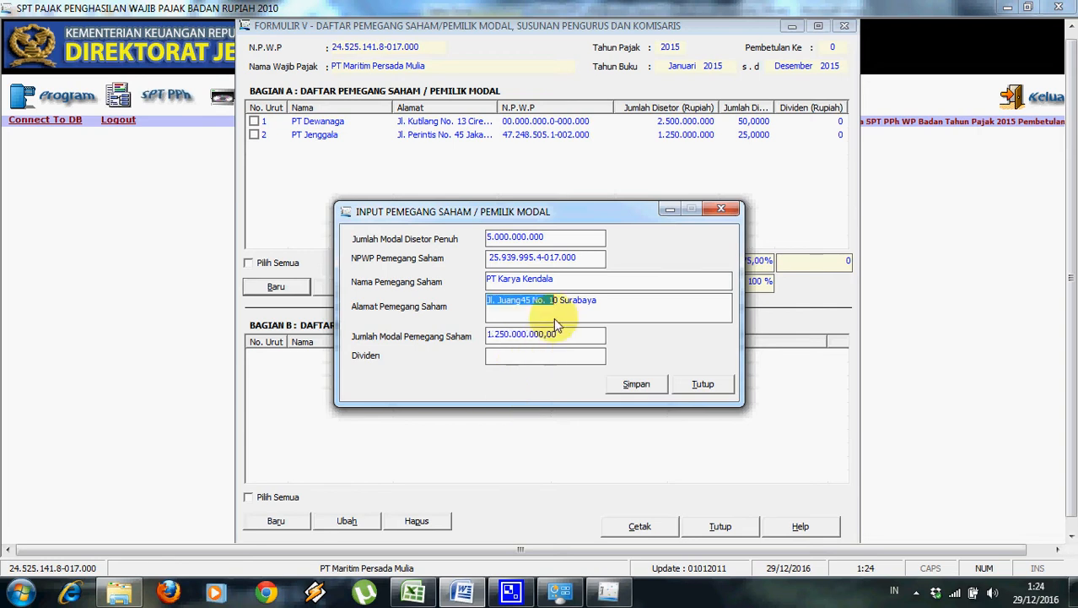
pyautogui.click(638, 384)
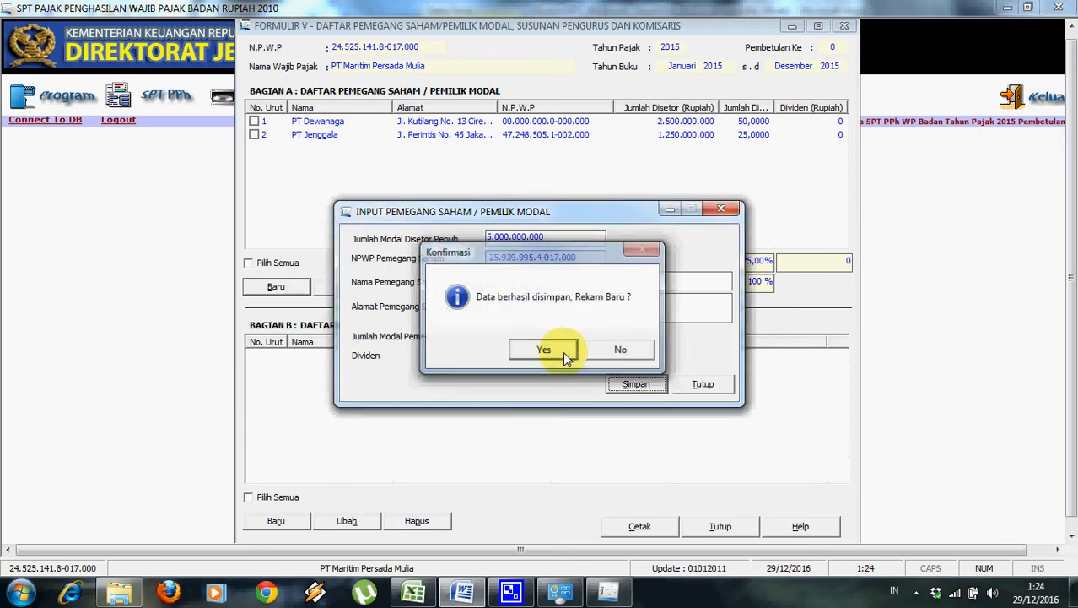
pyautogui.click(563, 351)
pyautogui.click(675, 350)
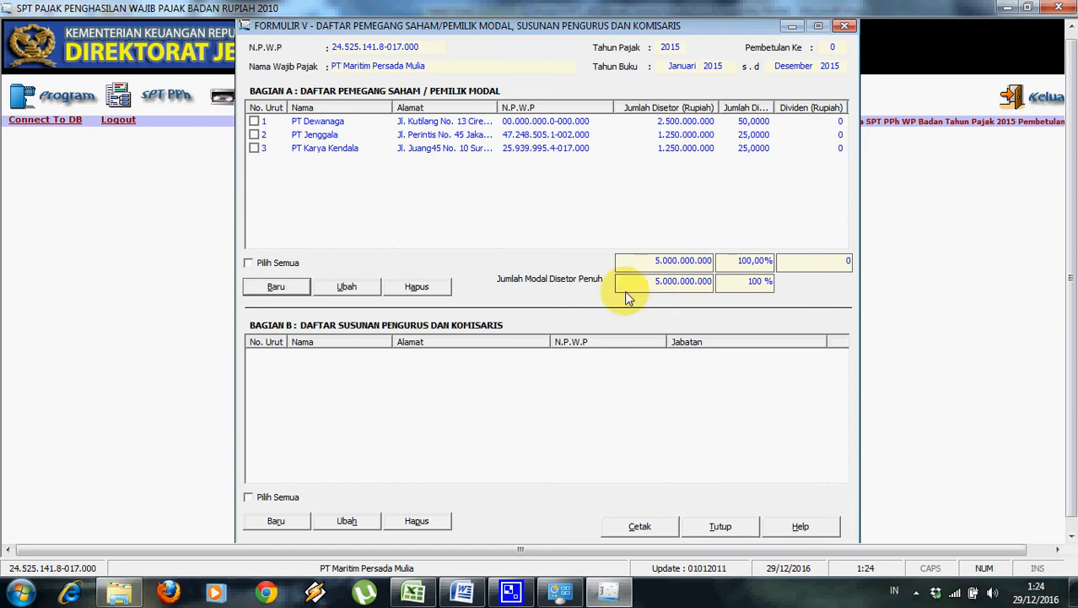
# Start a board member entry, pasting the member's NPWP and name from the Word document.
pyautogui.click(290, 522)
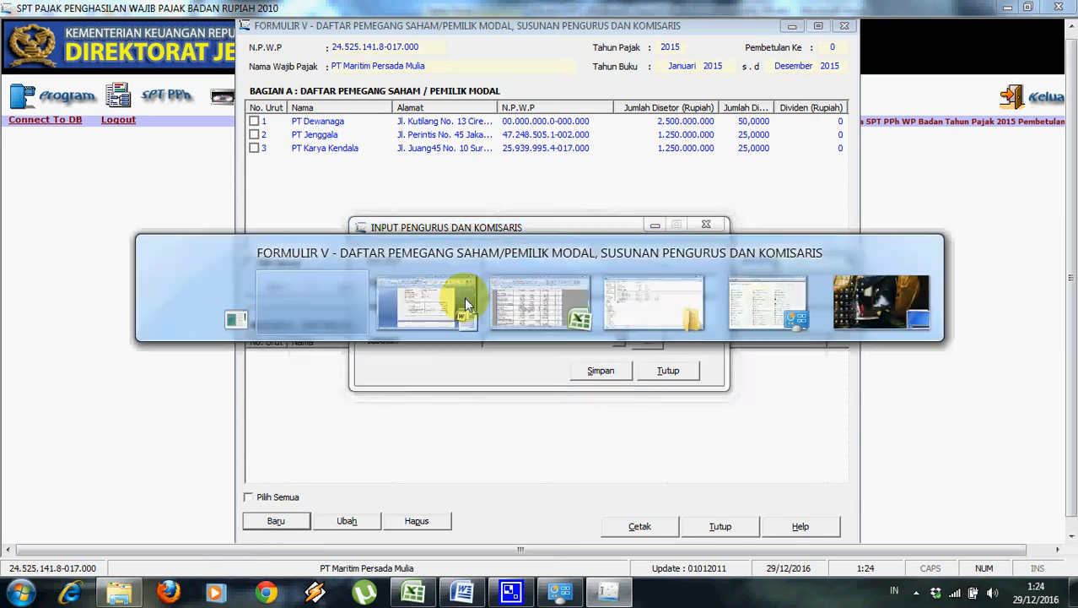
pyautogui.hotkey('alt', 'Tab')
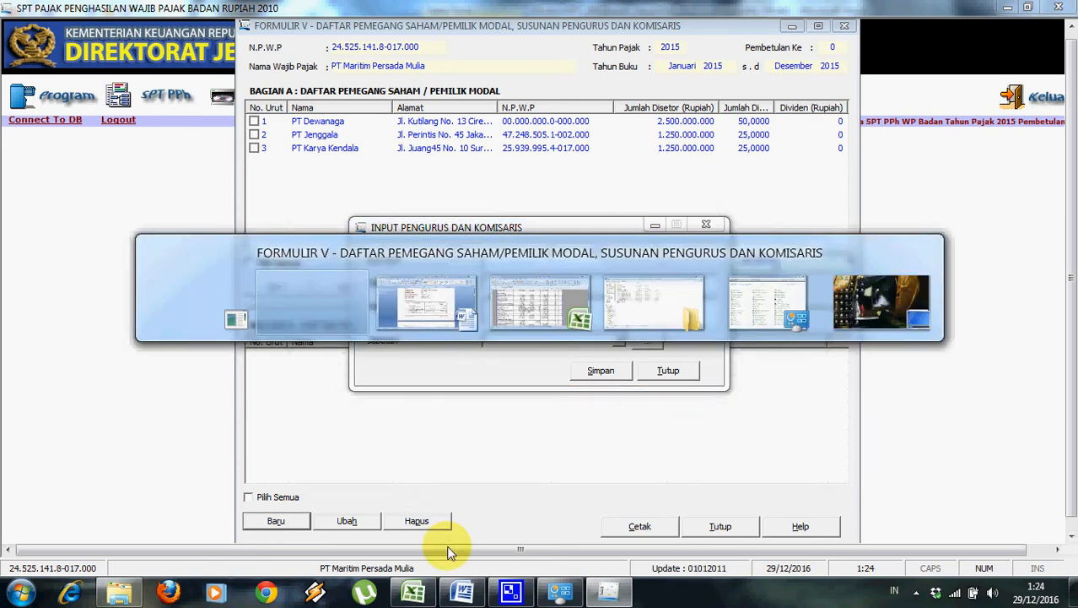
pyautogui.hotkey('alt', 'Tab')
pyautogui.moveTo(1068, 202); pyautogui.dragTo(1070, 228)
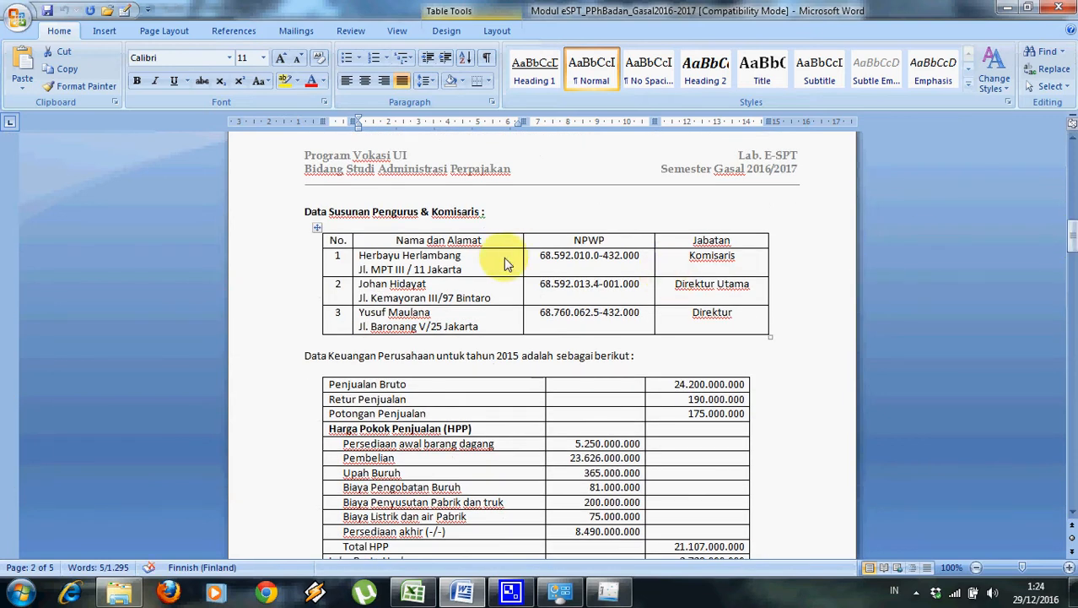
pyautogui.moveTo(540, 258); pyautogui.dragTo(635, 255)
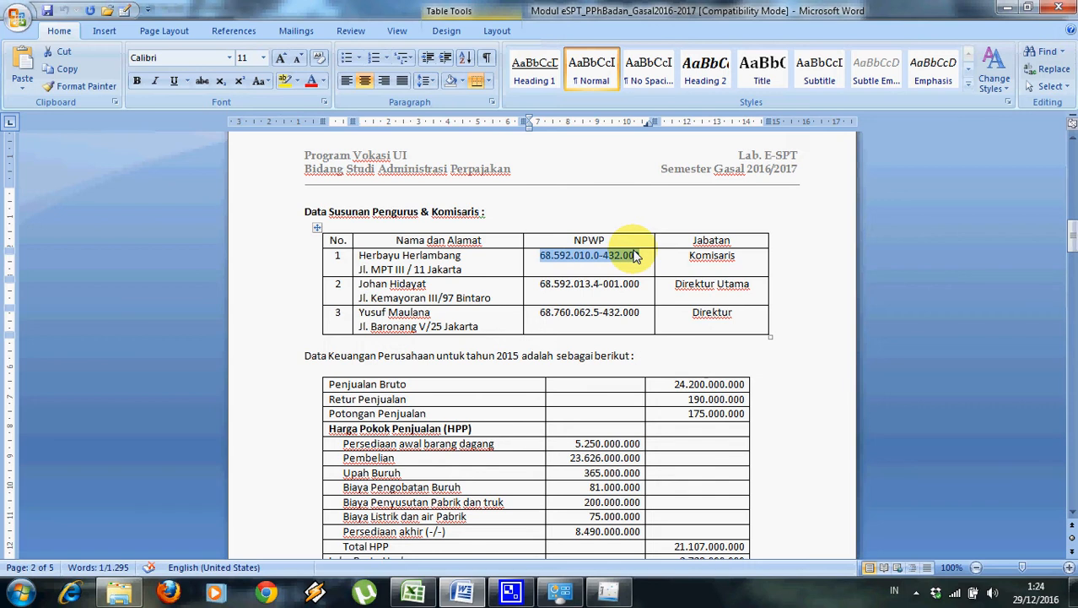
pyautogui.hotkey('alt', 'Tab')
pyautogui.click(486, 263)
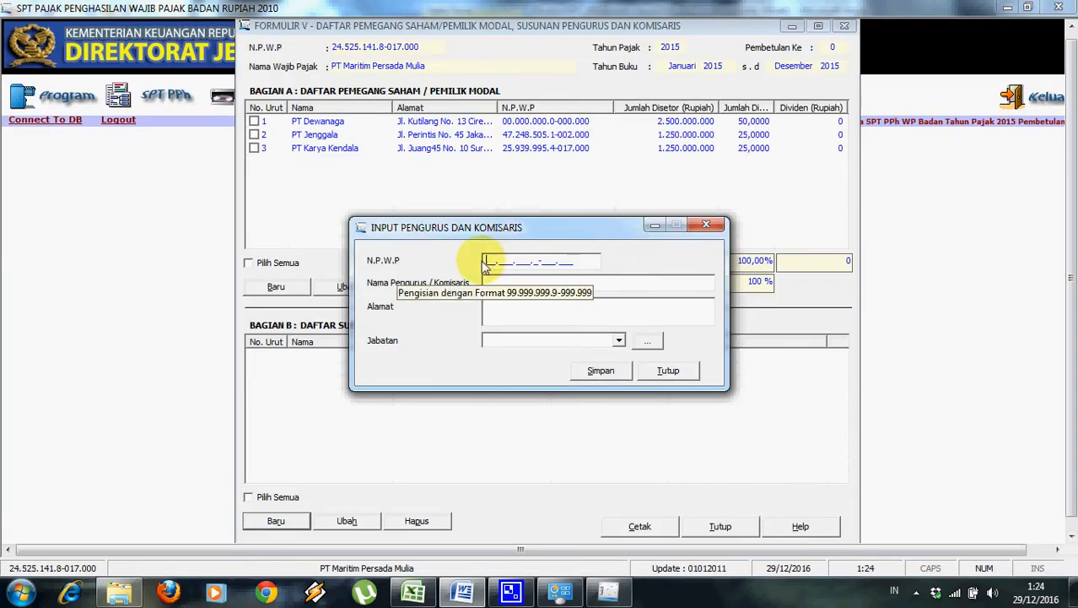
pyautogui.hotkey('ctrl', 'v')
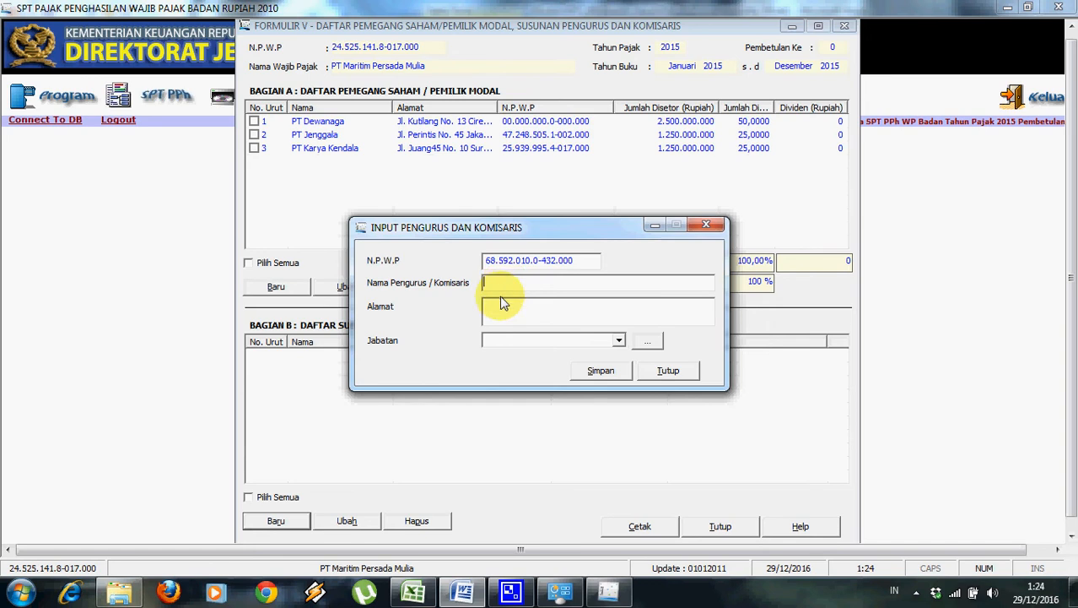
pyautogui.hotkey('alt', 'Tab')
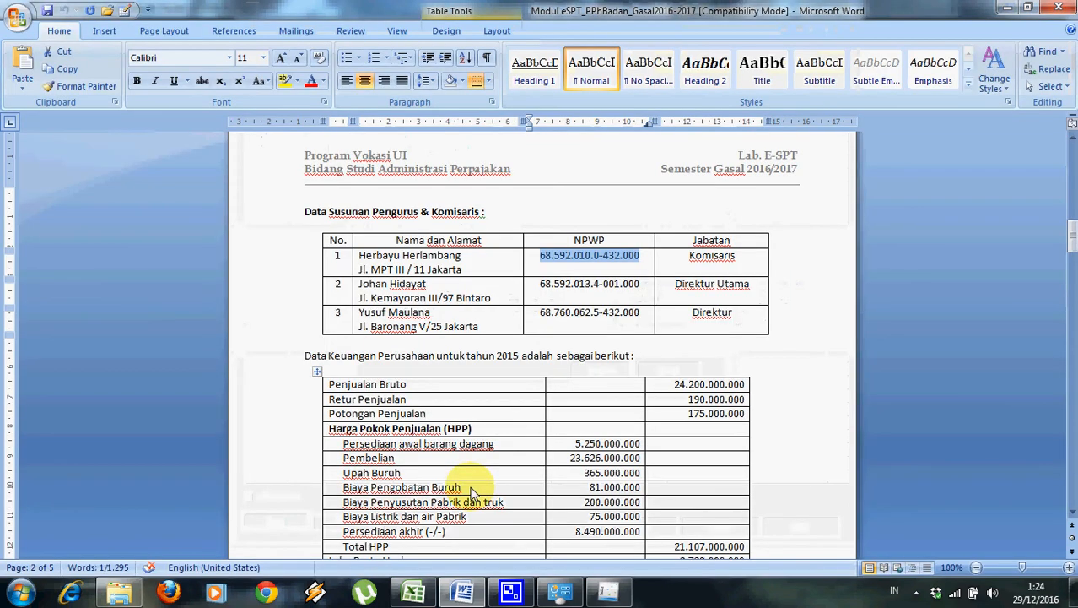
pyautogui.moveTo(358, 256); pyautogui.dragTo(418, 262)
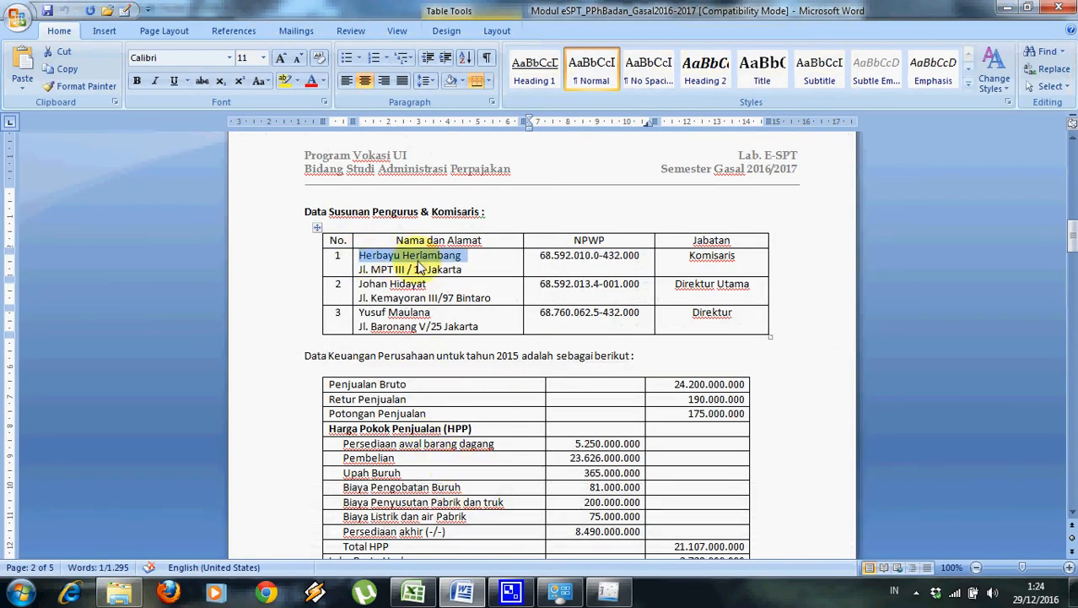
pyautogui.hotkey('ctrl', 'c')
pyautogui.hotkey('alt', 'Tab')
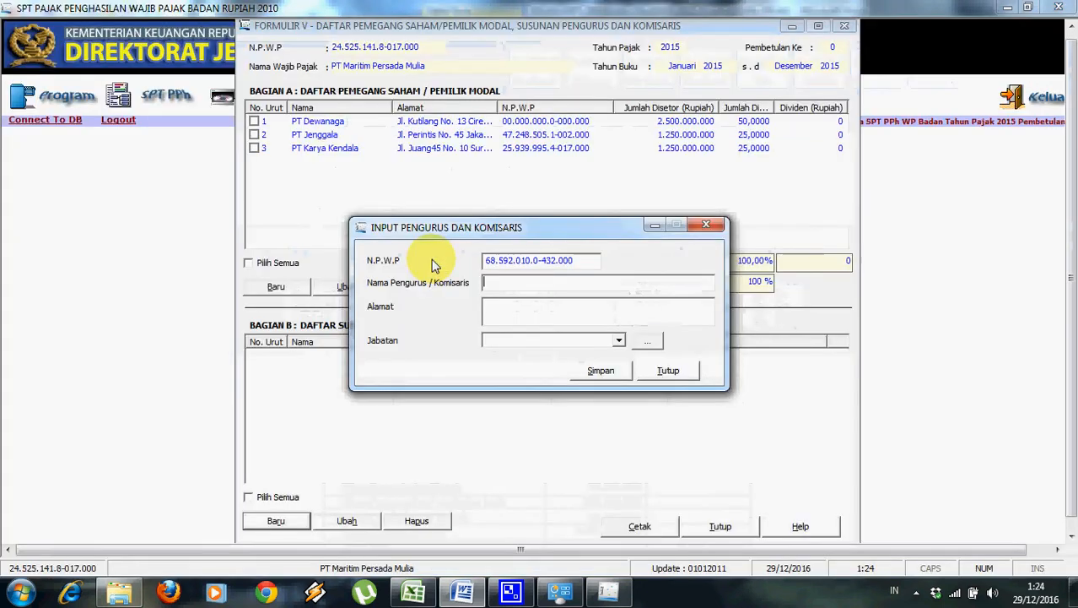
pyautogui.hotkey('ctrl', 'v')
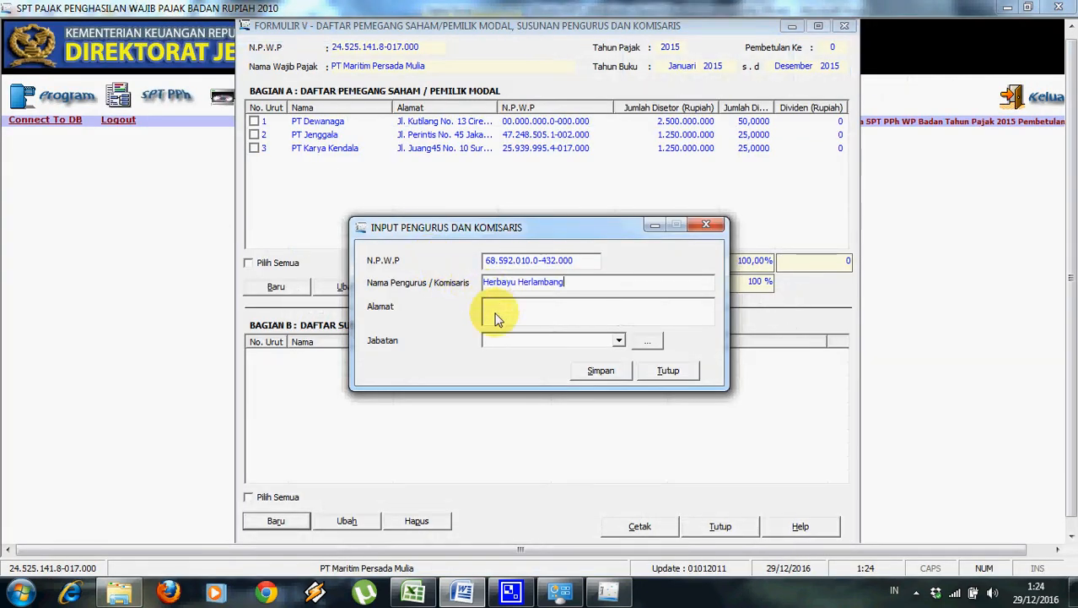
# Paste the member's address, set Jabatan to Komisaris, and save the entry.
pyautogui.hotkey('alt', 'Tab')
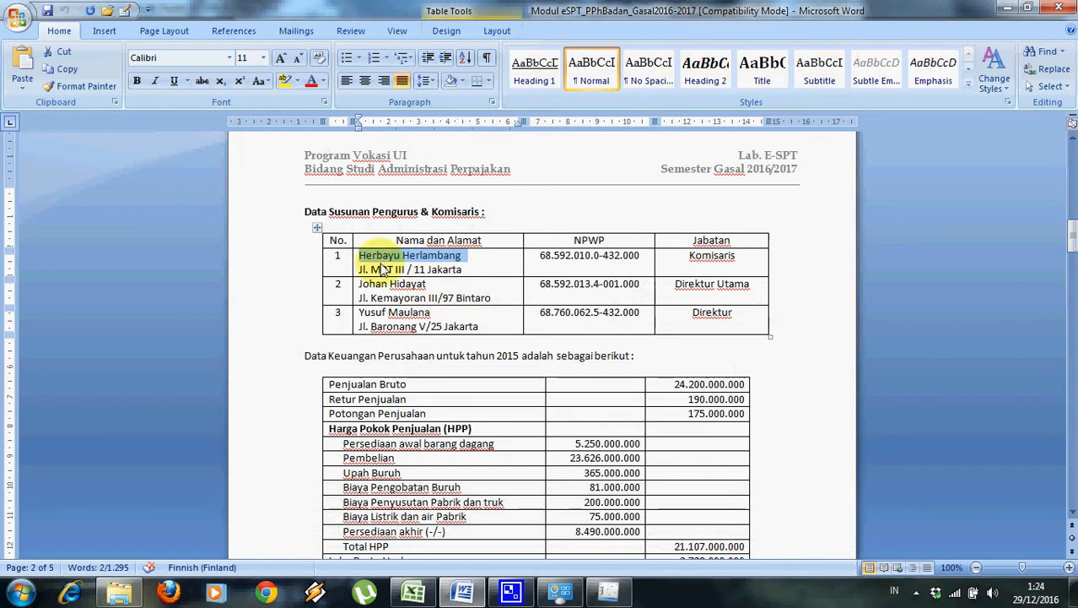
pyautogui.moveTo(358, 270); pyautogui.dragTo(461, 272)
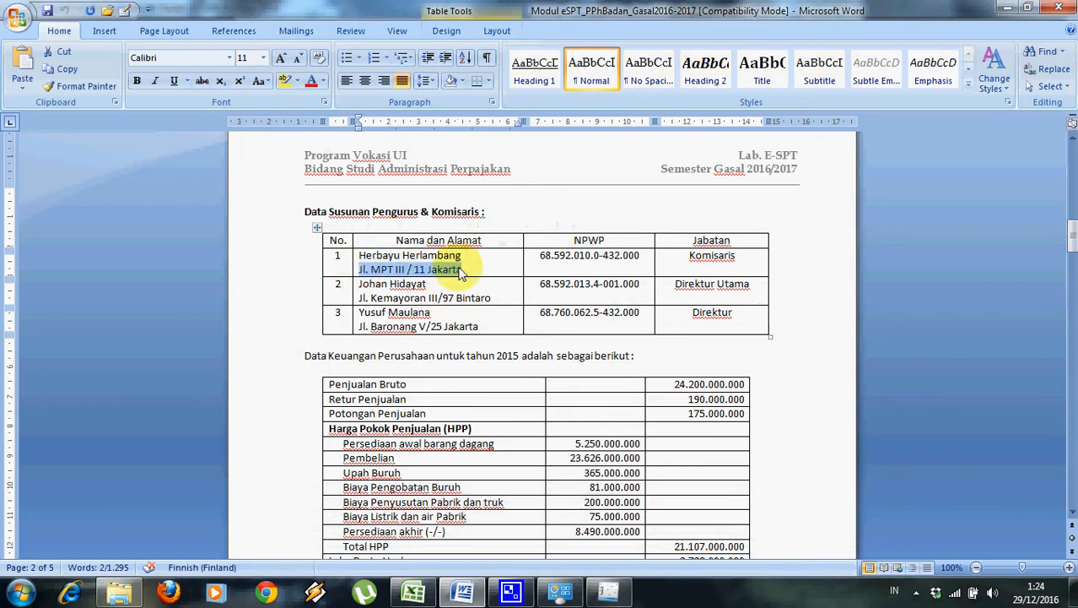
pyautogui.hotkey('alt', 'Tab')
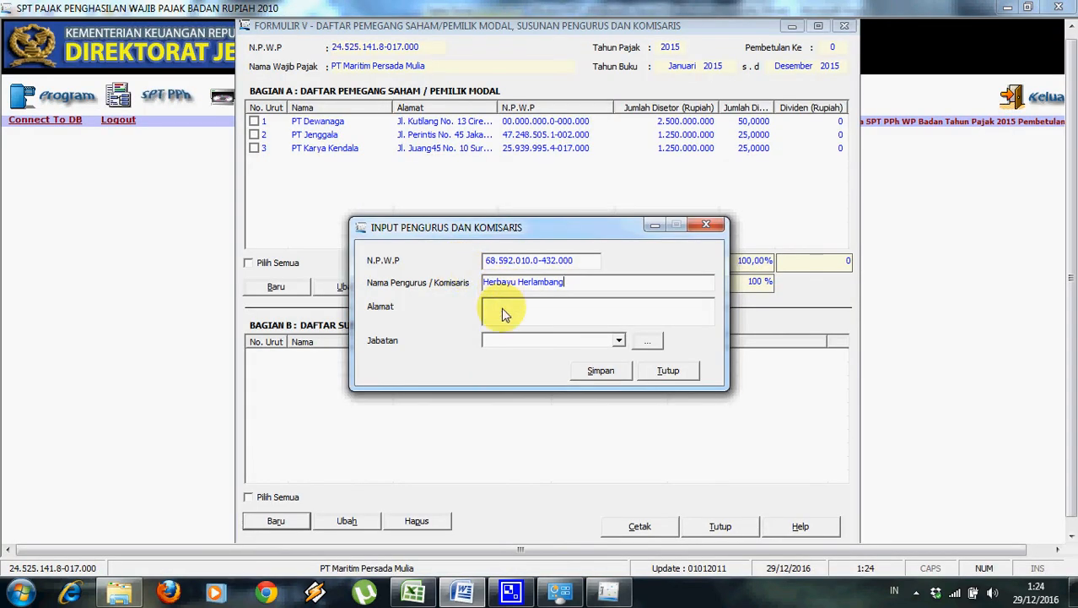
pyautogui.hotkey('ctrl', 'v')
pyautogui.hotkey('alt', 'Tab')
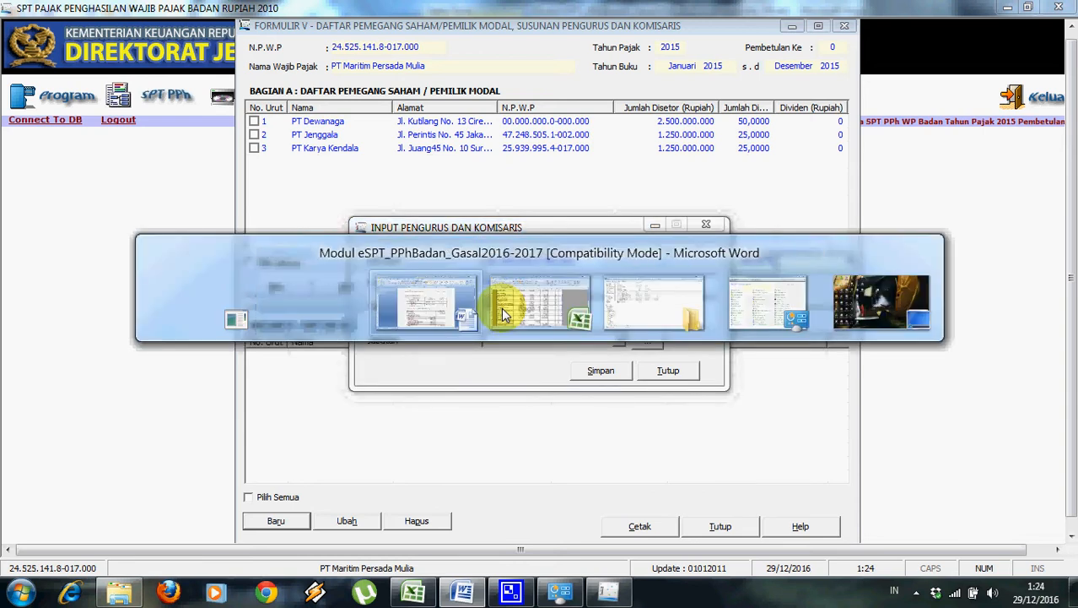
pyautogui.hotkey('alt', 'Tab')
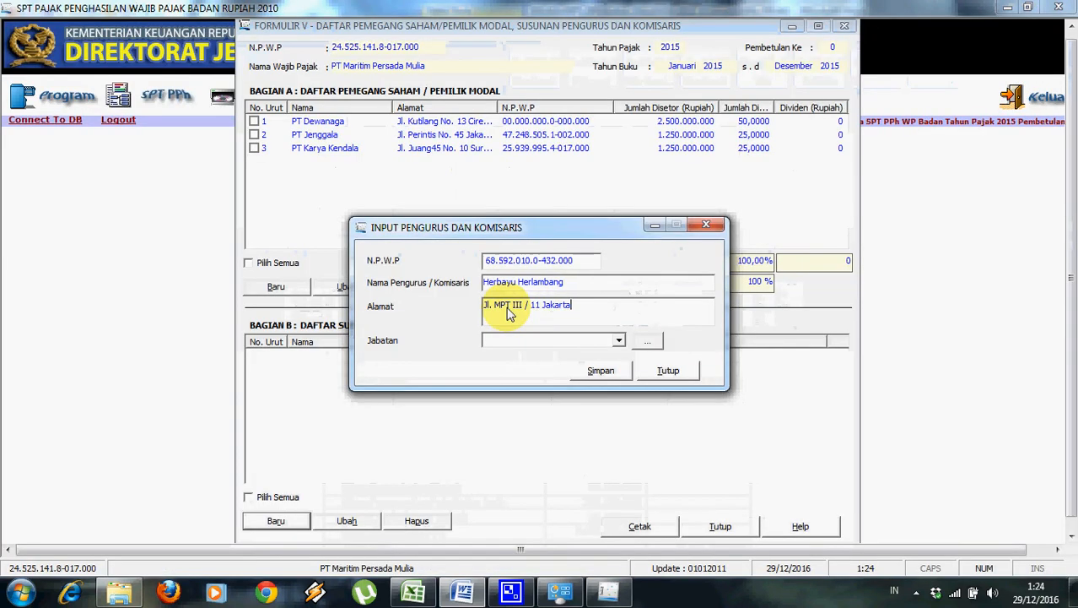
pyautogui.hotkey('alt', 'Tab')
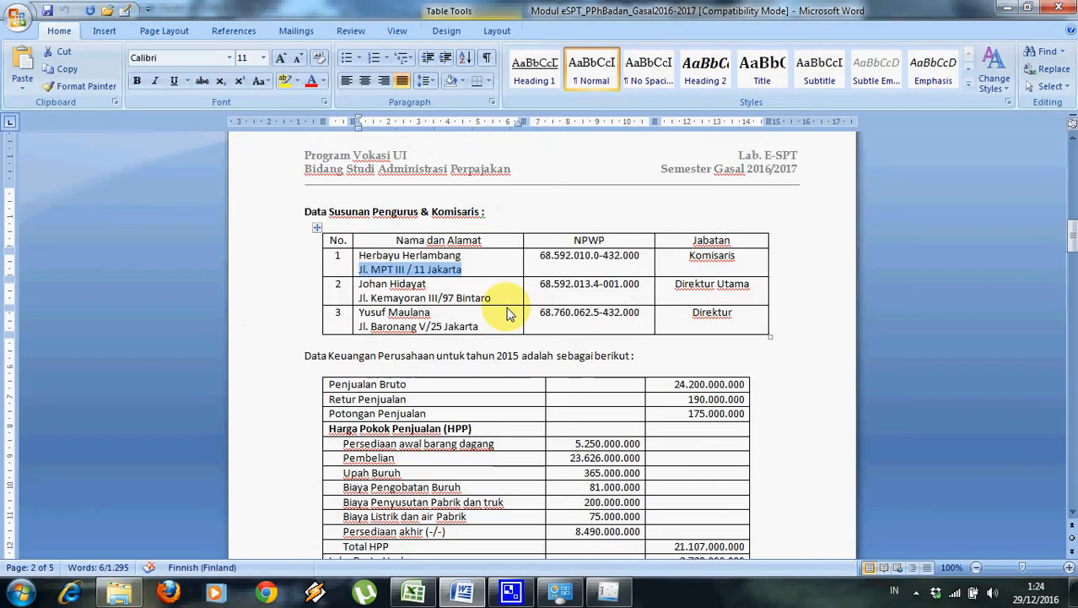
pyautogui.hotkey('alt', 'Tab')
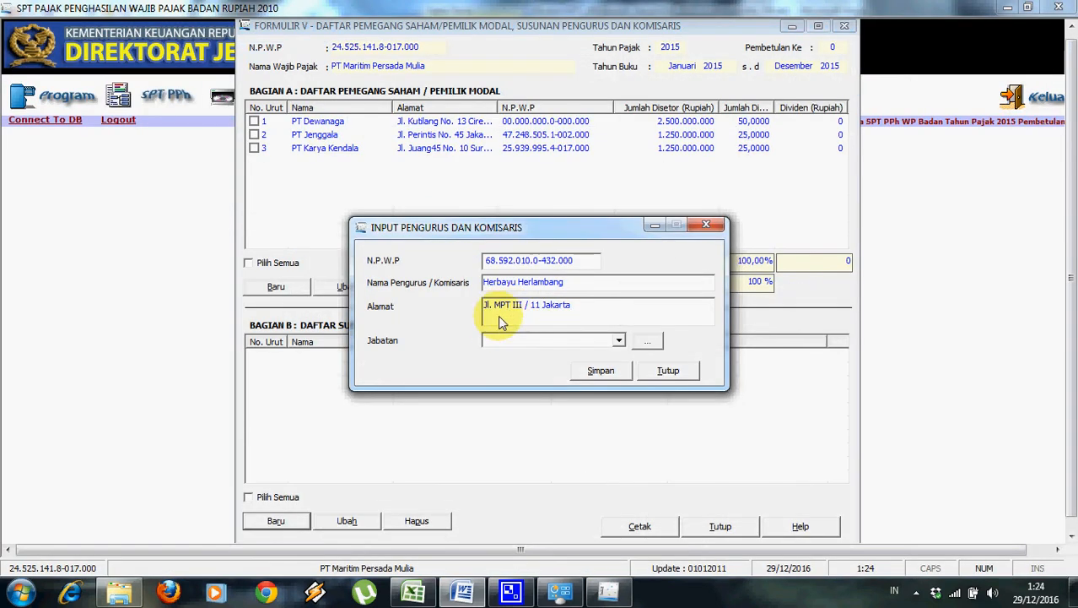
pyautogui.click(497, 341)
pyautogui.click(514, 368)
pyautogui.click(592, 369)
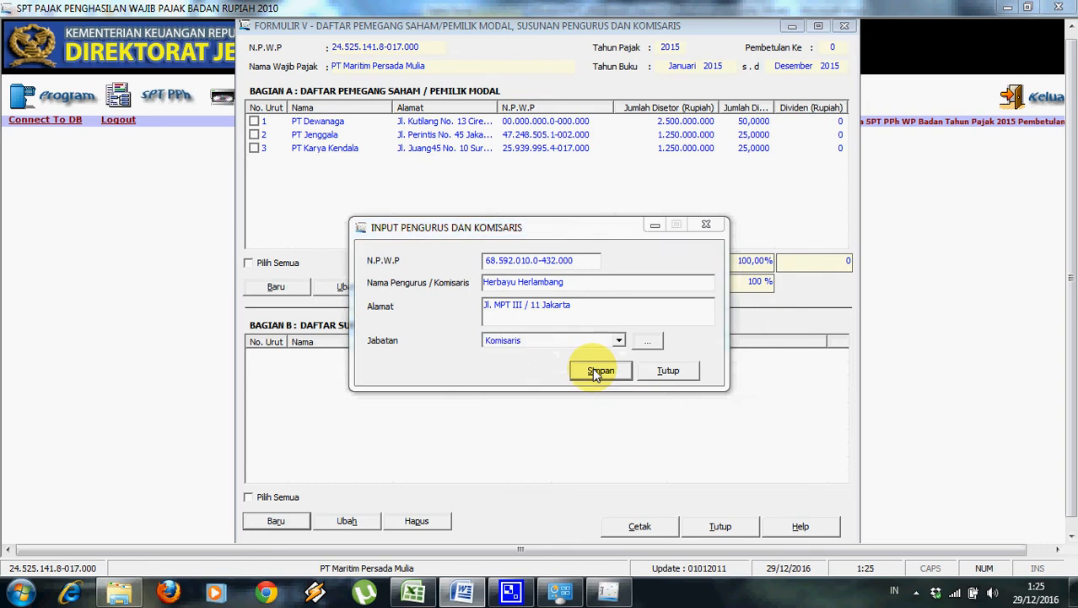
pyautogui.click(547, 353)
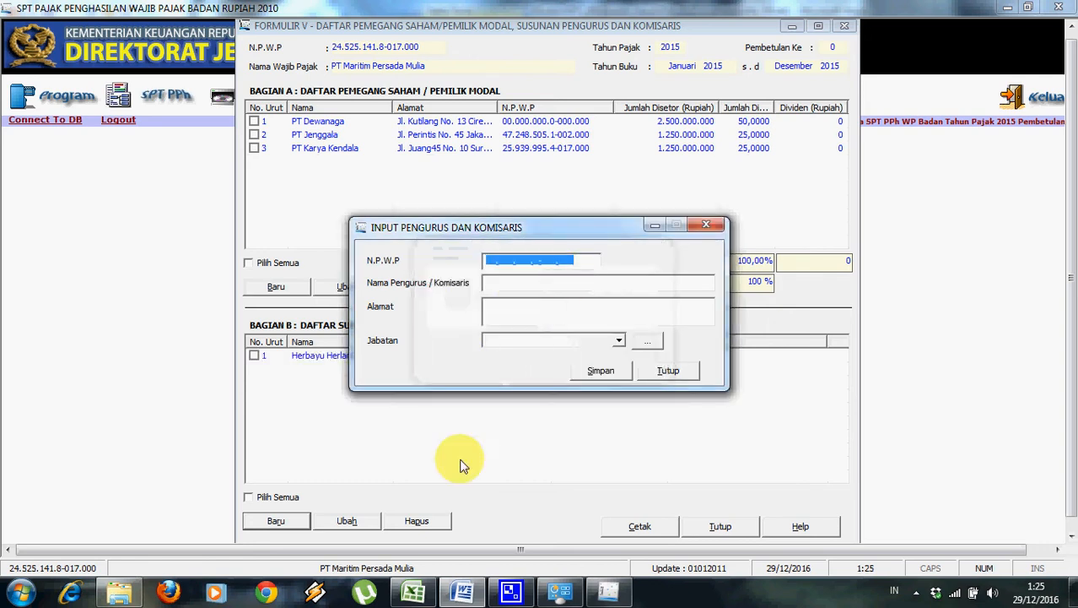
# Copy the second board member's NPWP from the Word table into the tax ID field.
pyautogui.click(462, 594)
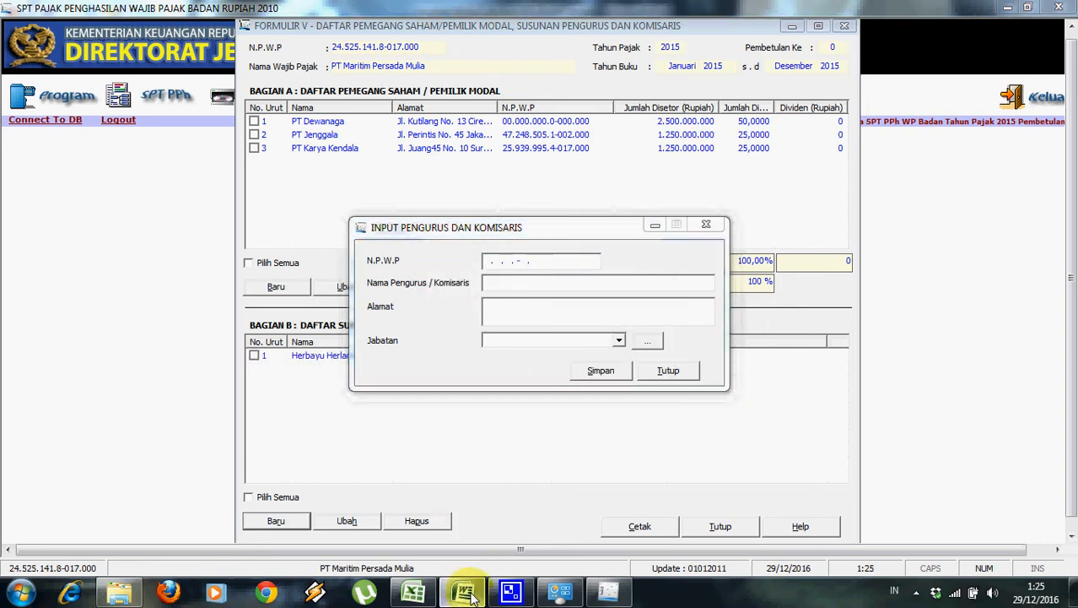
pyautogui.moveTo(537, 286); pyautogui.dragTo(641, 290)
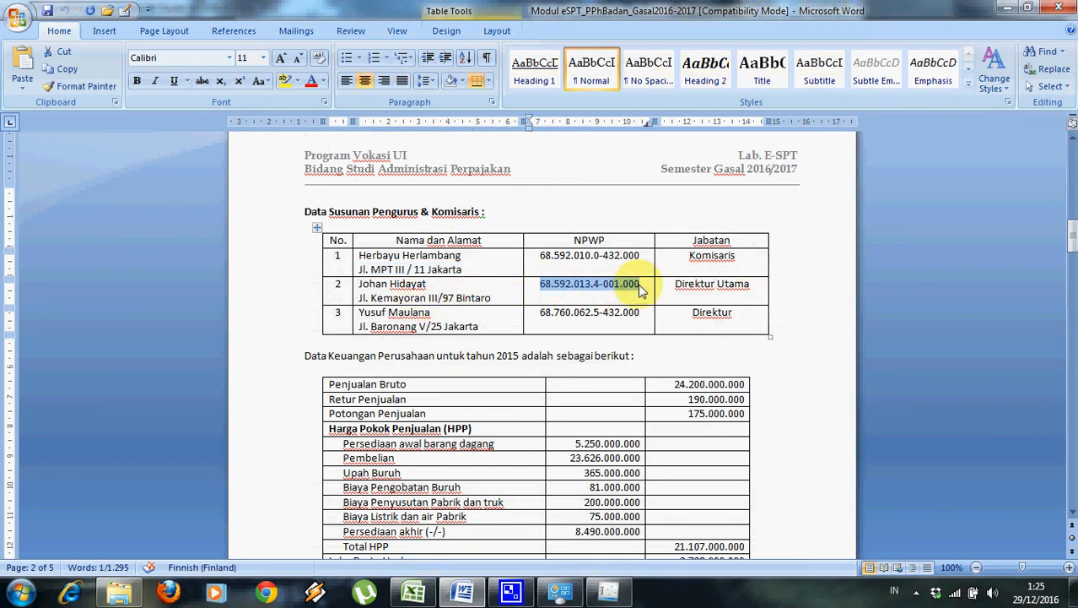
pyautogui.hotkey('alt', 'Tab')
pyautogui.hotkey('alt', 'Tab')
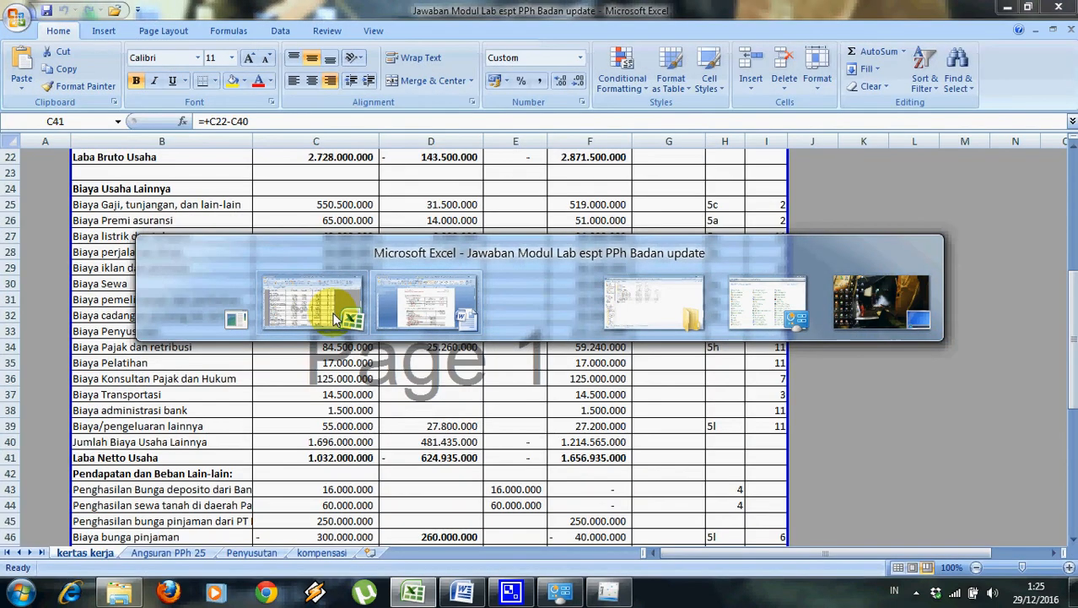
pyautogui.click(400, 307)
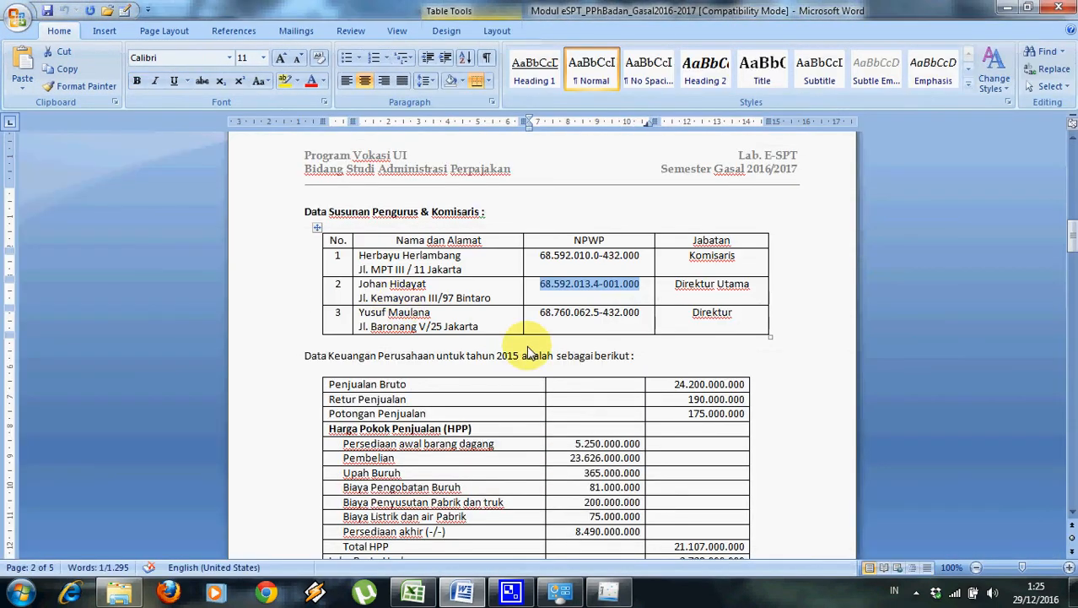
pyautogui.hotkey('alt', 'Tab')
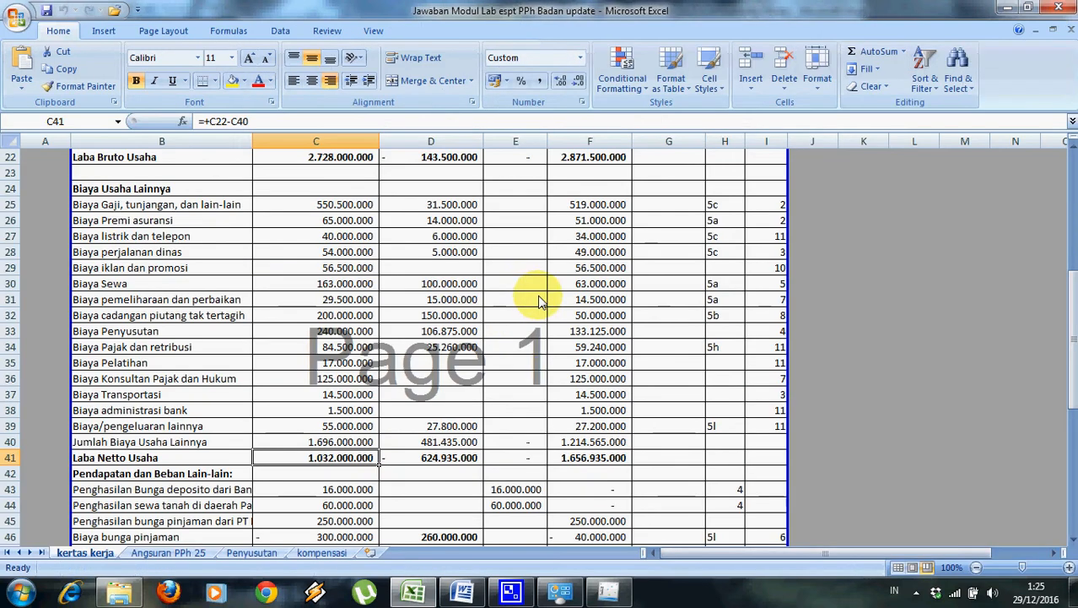
pyautogui.click(510, 593)
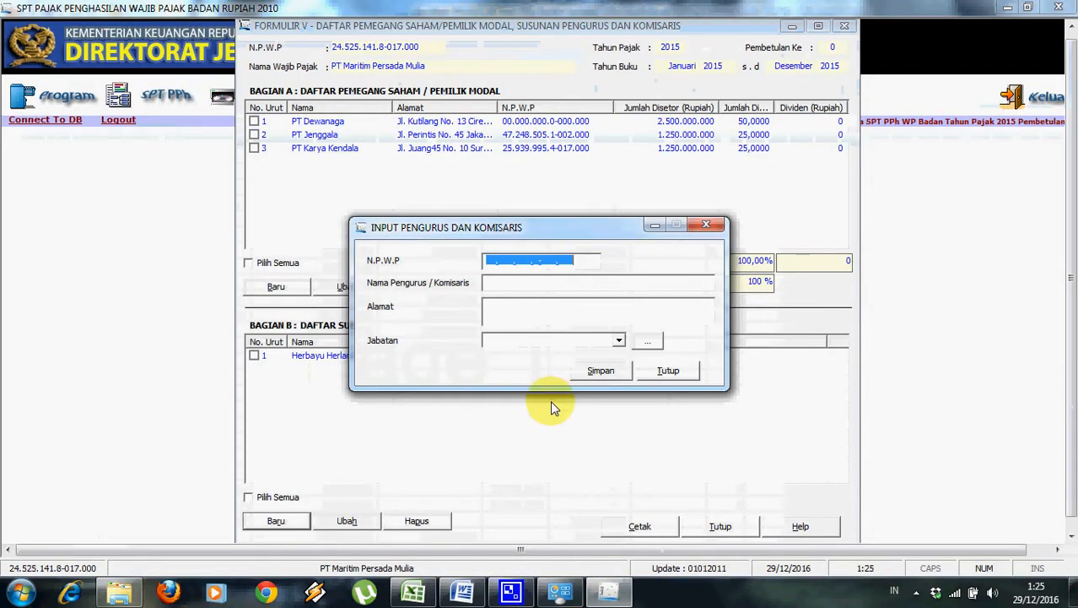
pyautogui.click(491, 265)
pyautogui.hotkey('ctrl', 'v')
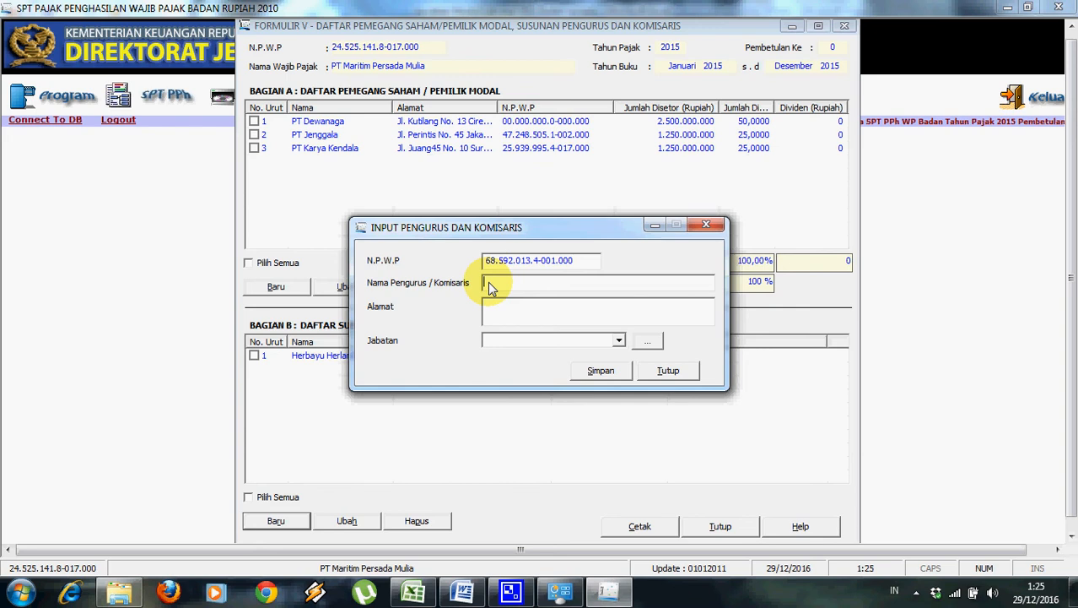
# Copy the second member's name and Bintaro address from Word into the form.
pyautogui.hotkey('alt', 'Tab')
pyautogui.hotkey('alt', 'Tab')
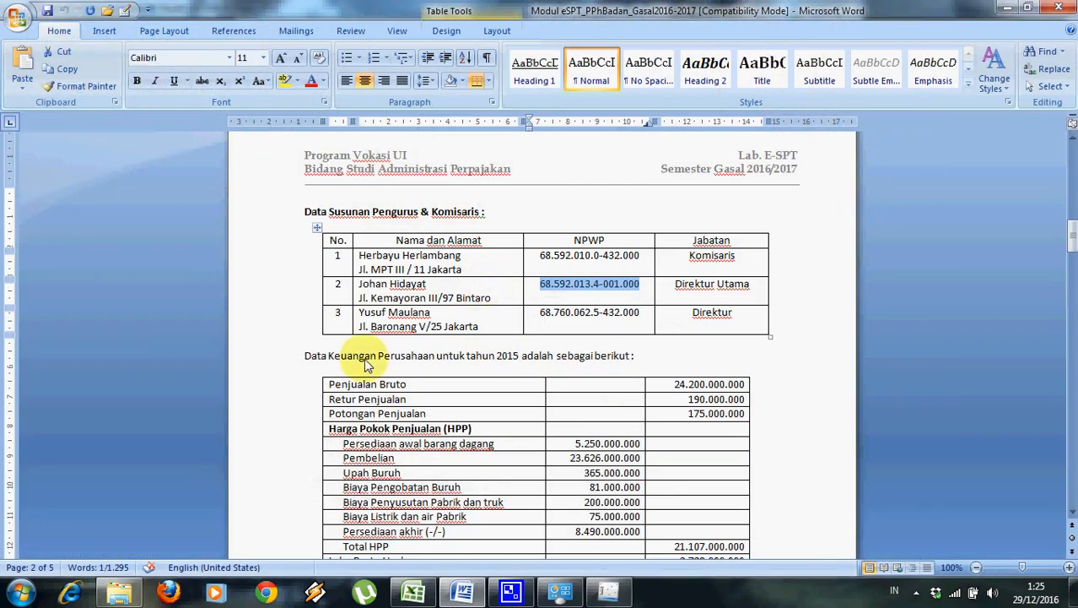
pyautogui.click(366, 288)
pyautogui.moveTo(366, 287); pyautogui.dragTo(427, 286)
pyautogui.hotkey('ctrl', 'c')
pyautogui.hotkey('alt', 'Tab')
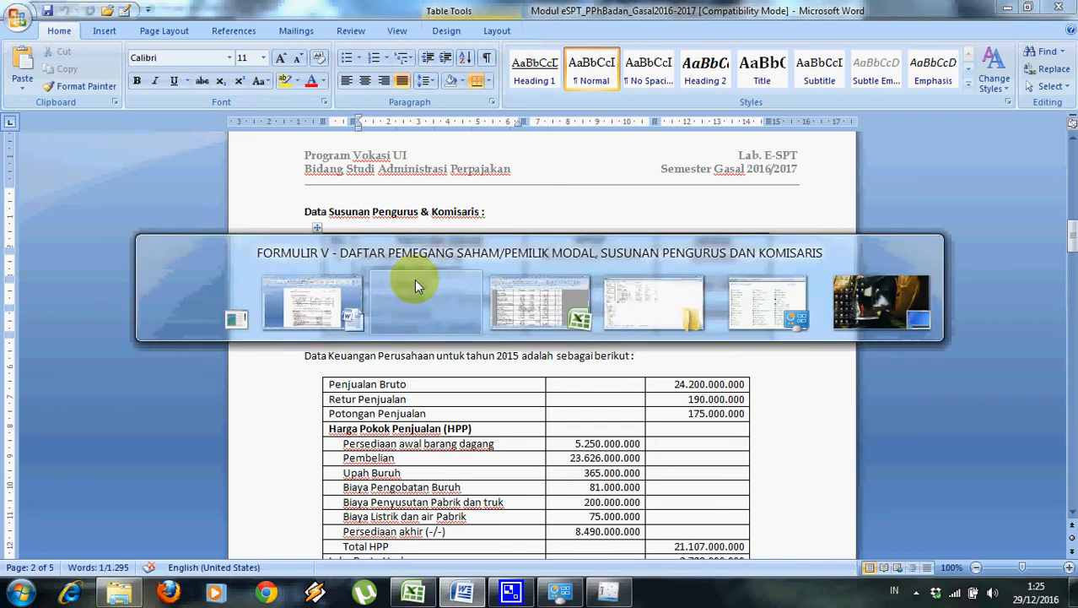
pyautogui.hotkey('ctrl', 'v')
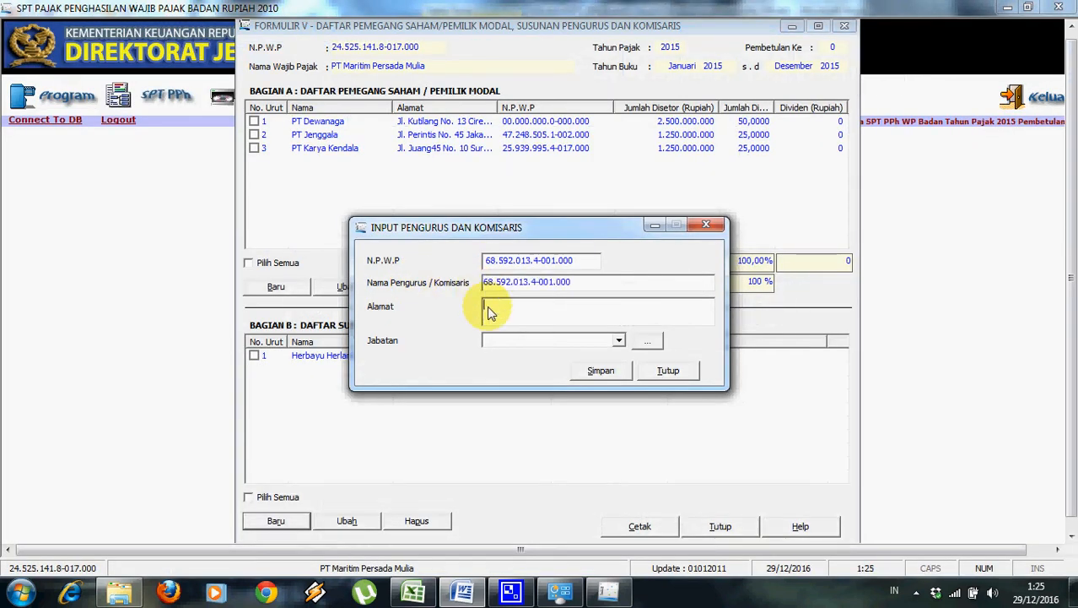
pyautogui.hotkey('alt', 'Tab')
pyautogui.moveTo(359, 285); pyautogui.dragTo(363, 309)
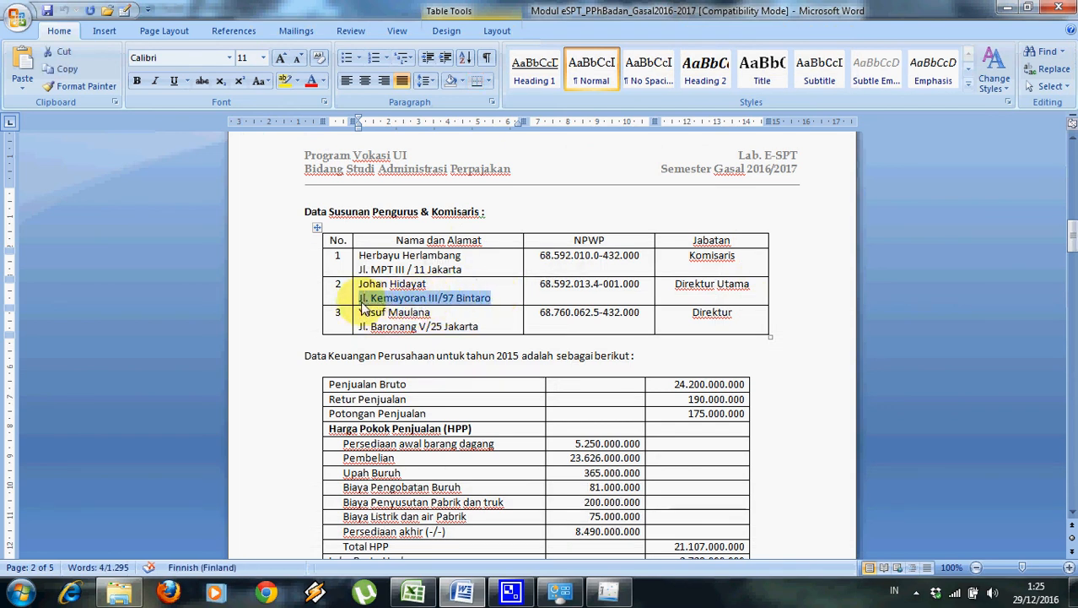
pyautogui.hotkey('alt', 'Tab')
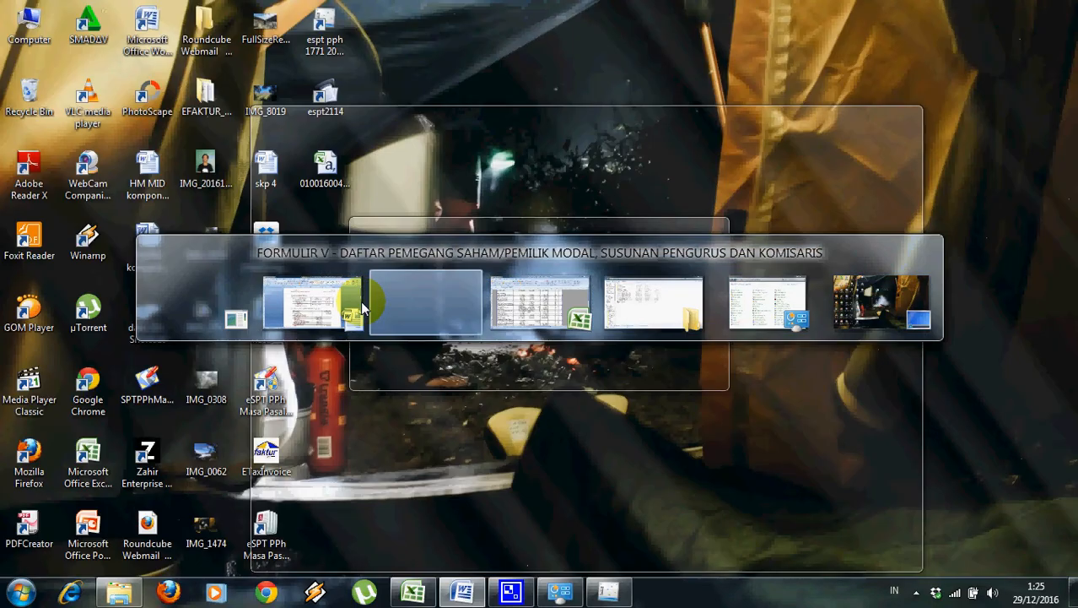
pyautogui.hotkey('ctrl', 'v')
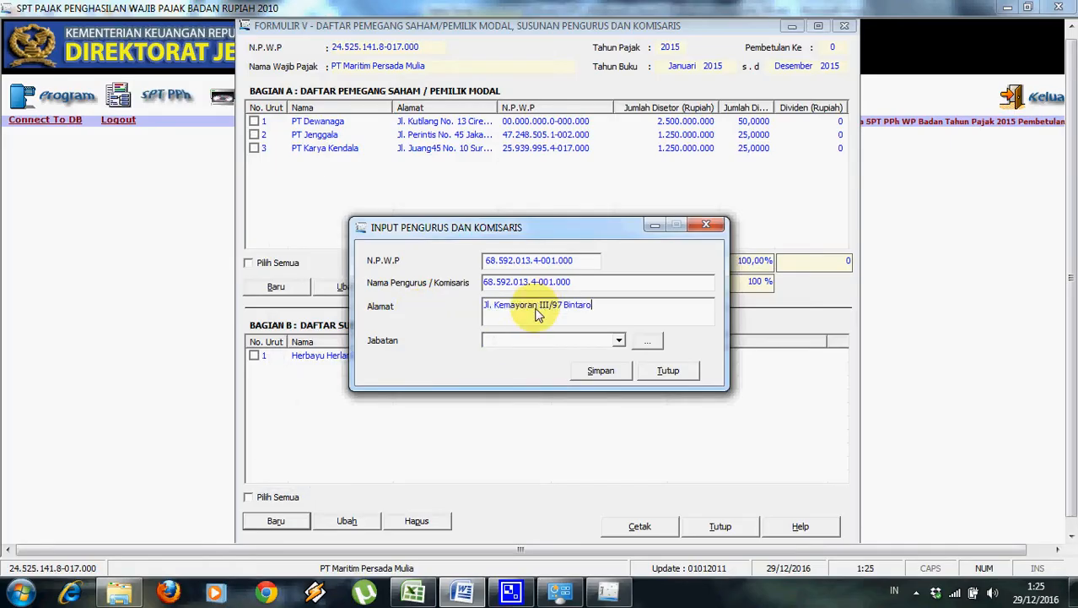
# Set the position to Direktur Utama, re-paste the correct name, and save the entry.
pyautogui.click(525, 341)
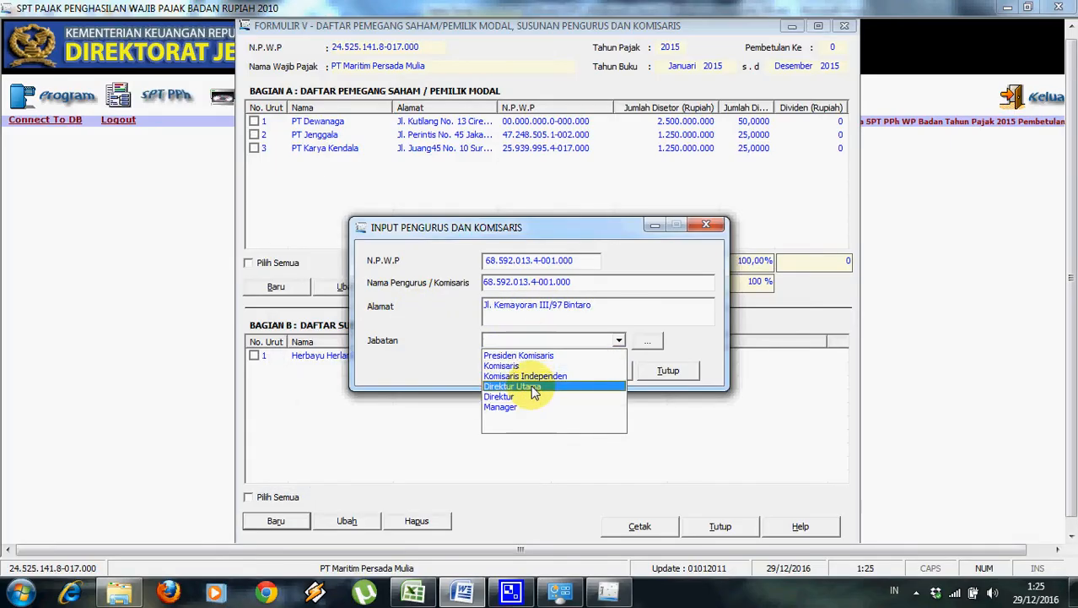
pyautogui.click(533, 390)
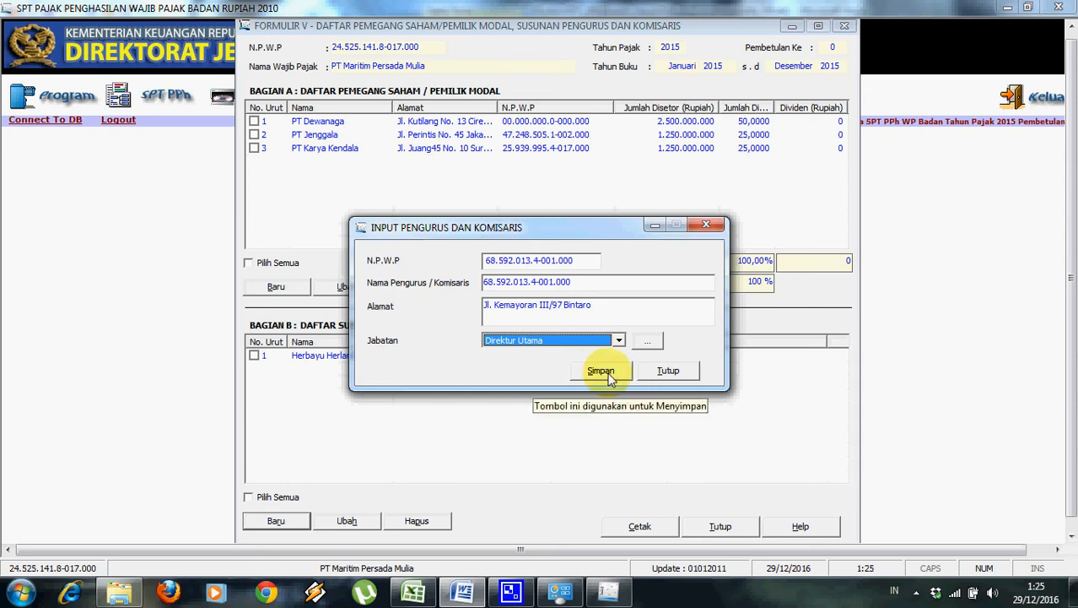
pyautogui.click(614, 279)
pyautogui.press('BackSpace')
pyautogui.hotkey('alt', 'Tab')
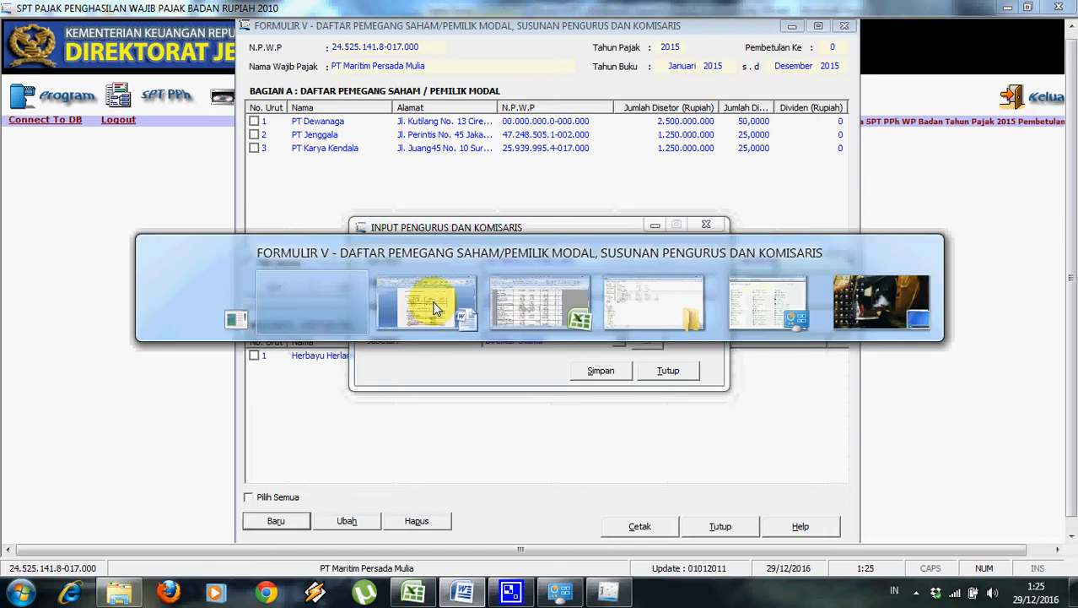
pyautogui.moveTo(426, 284); pyautogui.dragTo(371, 289)
pyautogui.hotkey('ctrl', 'c')
pyautogui.hotkey('alt', 'Tab')
pyautogui.hotkey('ctrl', 'v')
pyautogui.click(596, 371)
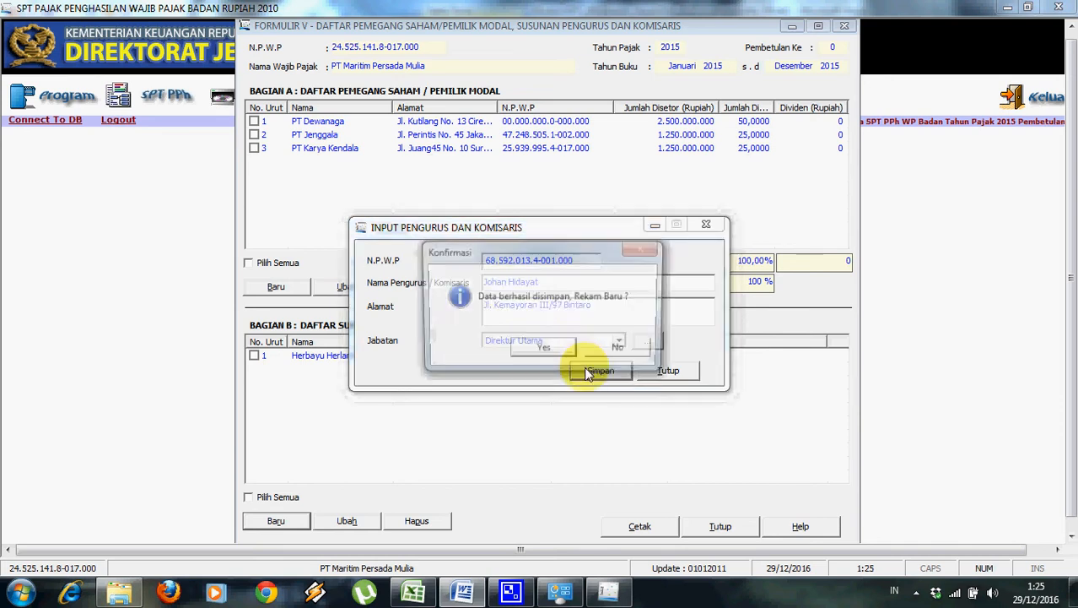
pyautogui.click(558, 349)
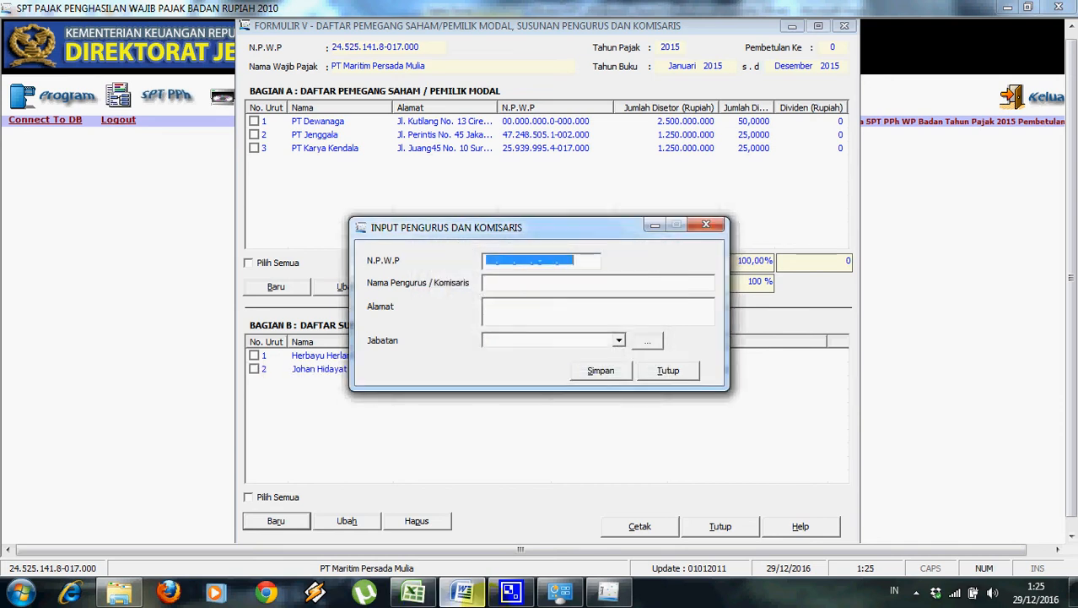
# Copy the third board member's name from Word into the name field.
pyautogui.click(486, 593)
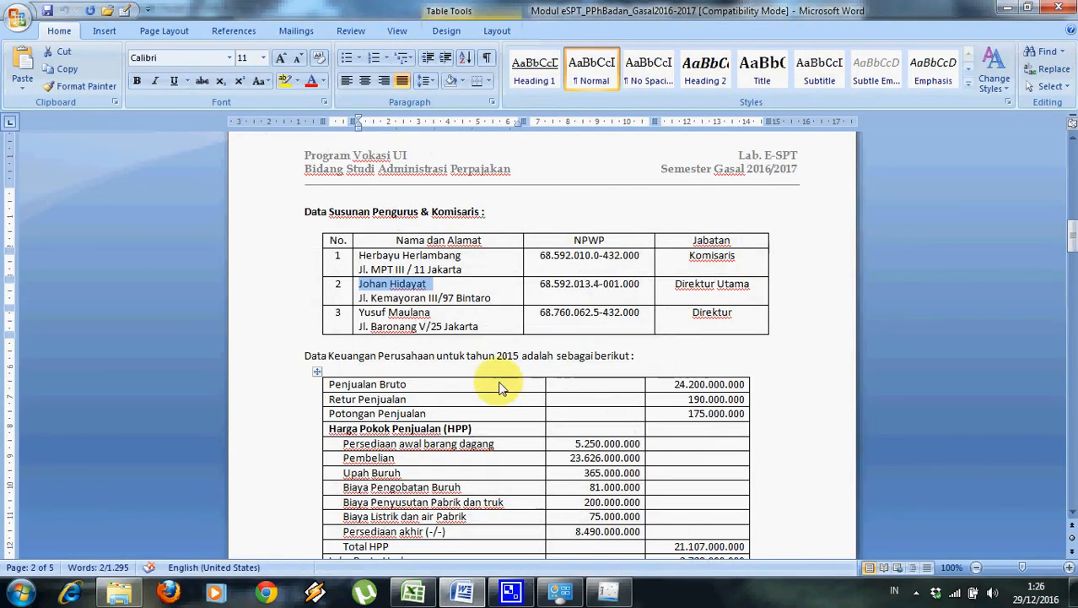
pyautogui.tripleClick(382, 315)
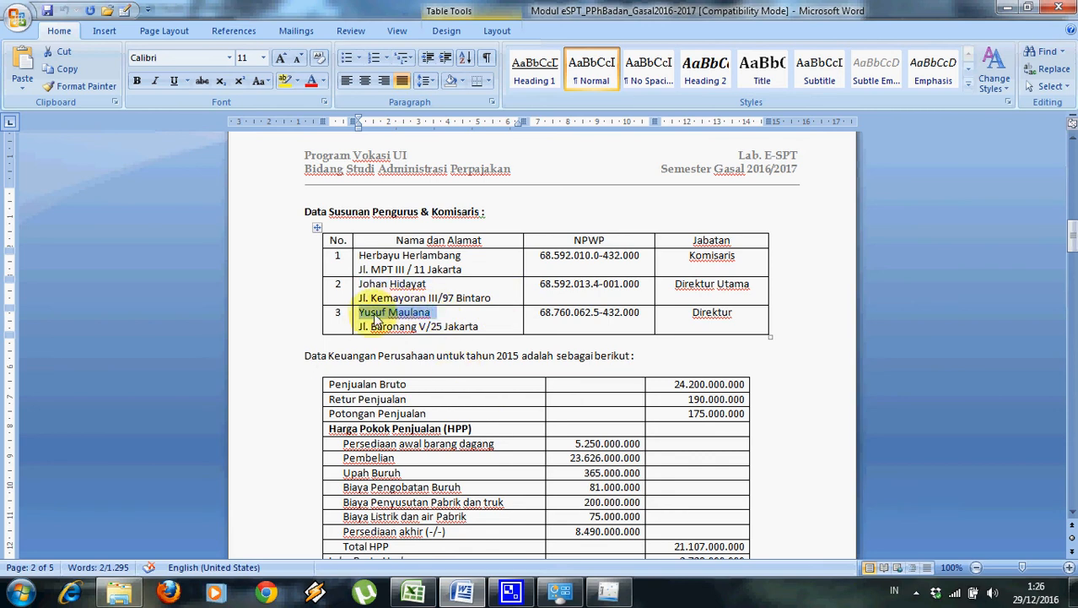
pyautogui.hotkey('alt', 'Tab')
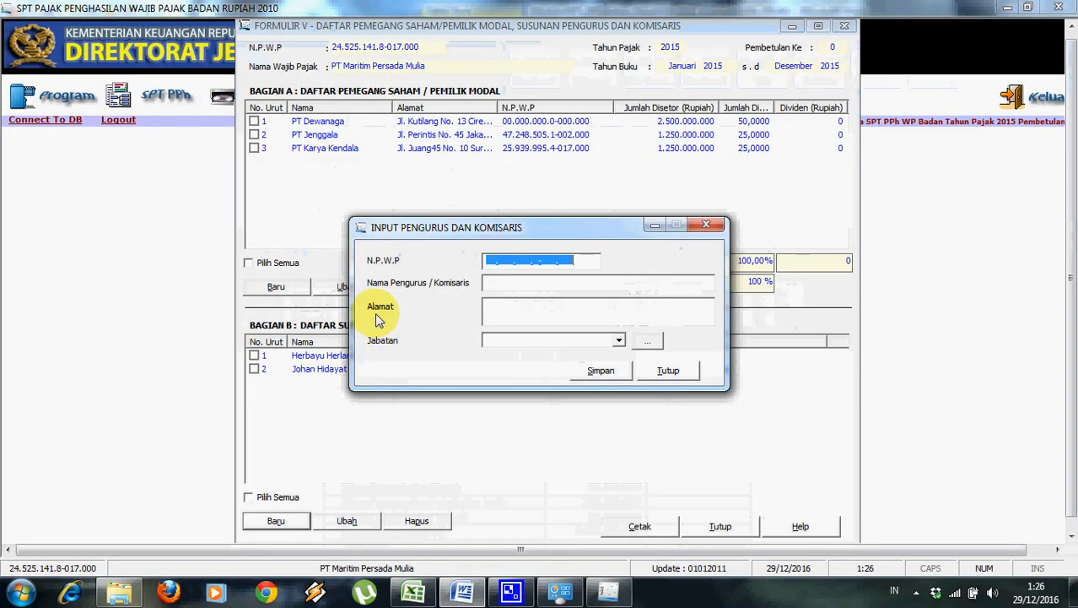
pyautogui.click(525, 287)
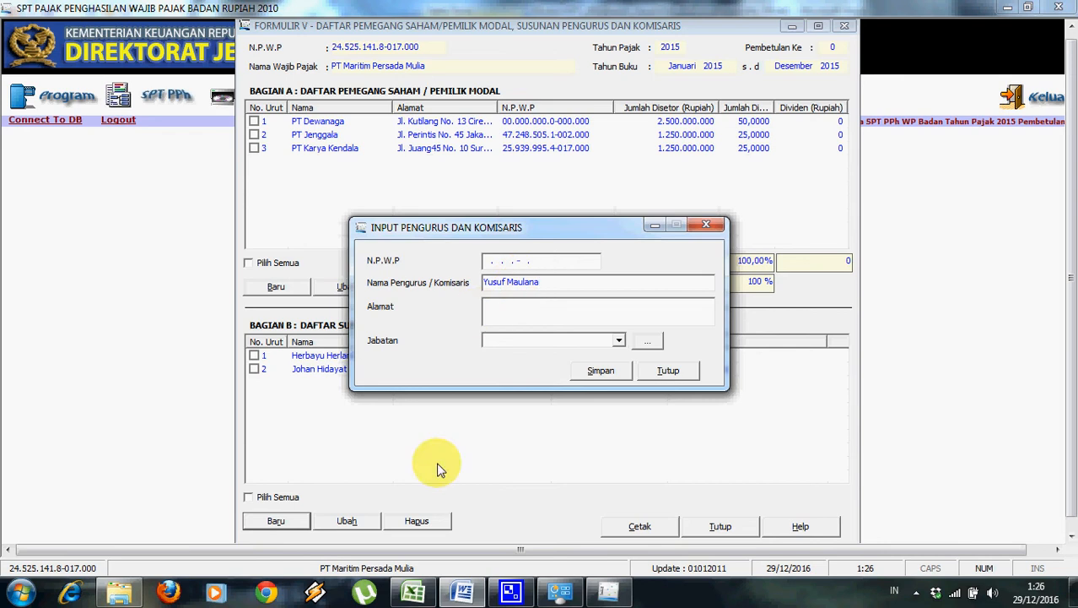
# Enter the third member's NPWP in the tax ID field, fixing the invalid-value warning.
pyautogui.click(465, 592)
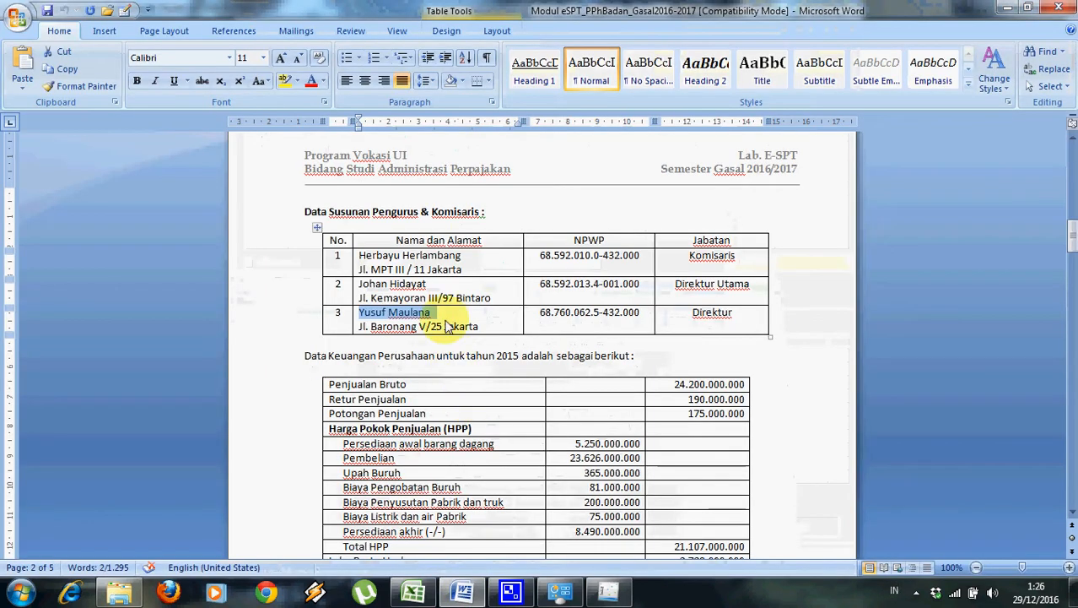
pyautogui.moveTo(539, 312); pyautogui.dragTo(636, 319)
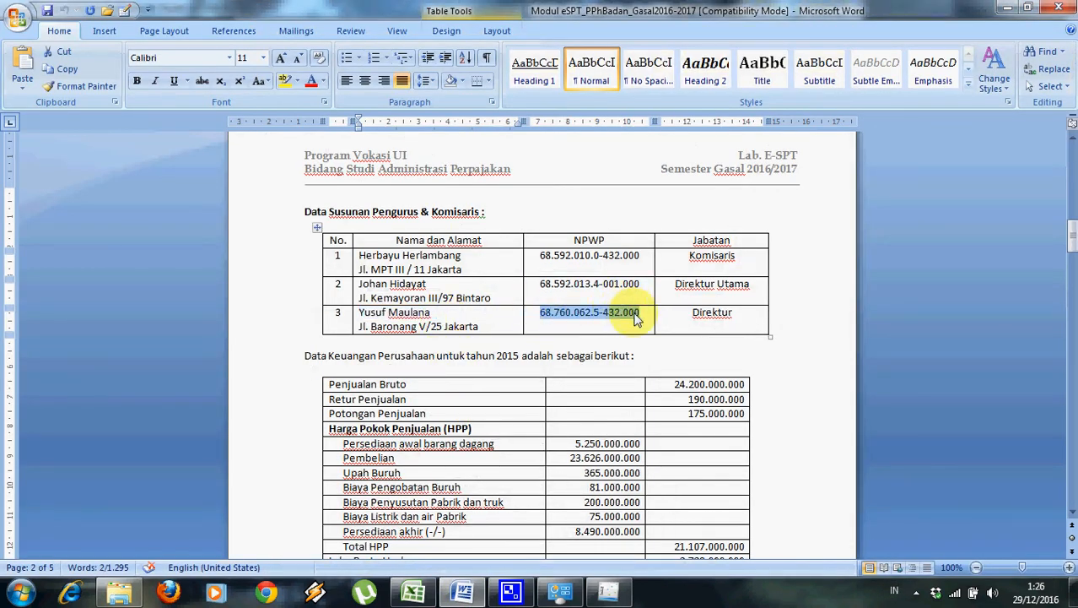
pyautogui.hotkey('alt', 'Tab')
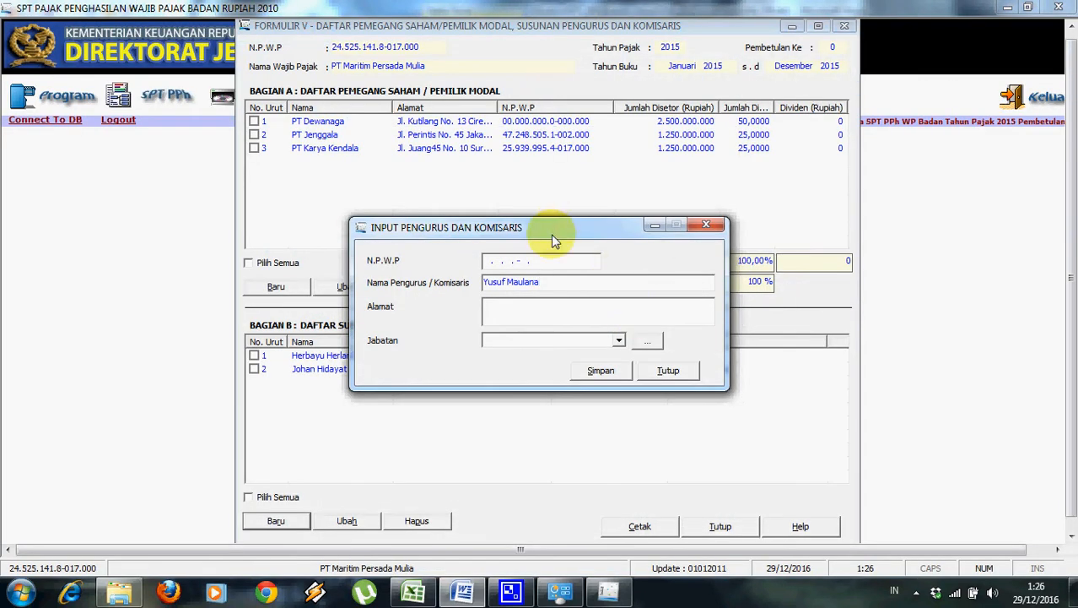
pyautogui.click(530, 306)
pyautogui.hotkey('ctrl', 'v')
pyautogui.moveTo(571, 306); pyautogui.dragTo(492, 315)
pyautogui.press('BackSpace')
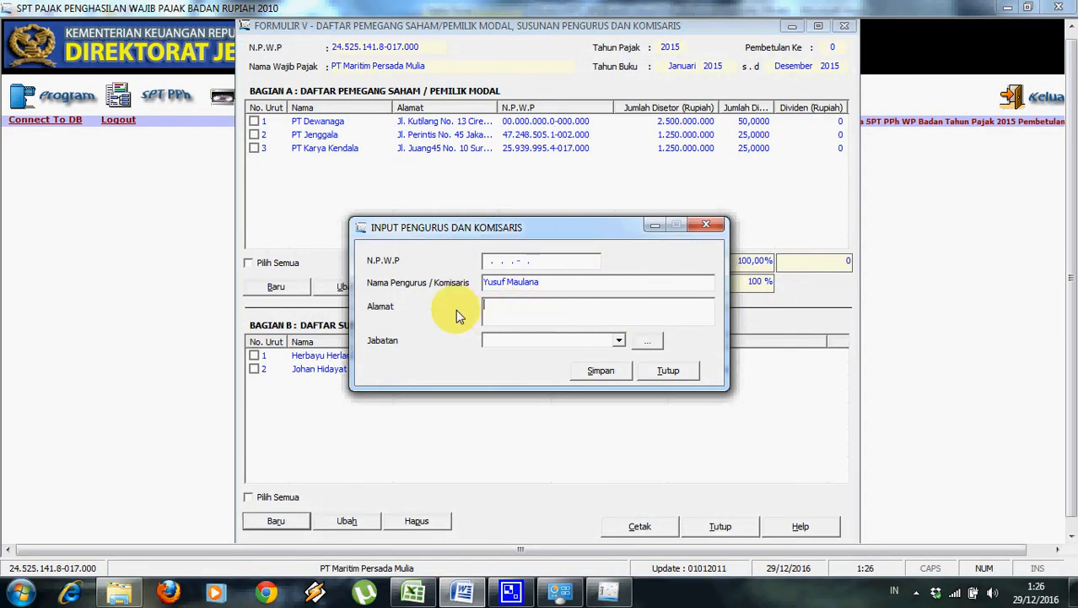
pyautogui.click(489, 265)
pyautogui.hotkey('ctrl', 'v')
pyautogui.click(600, 371)
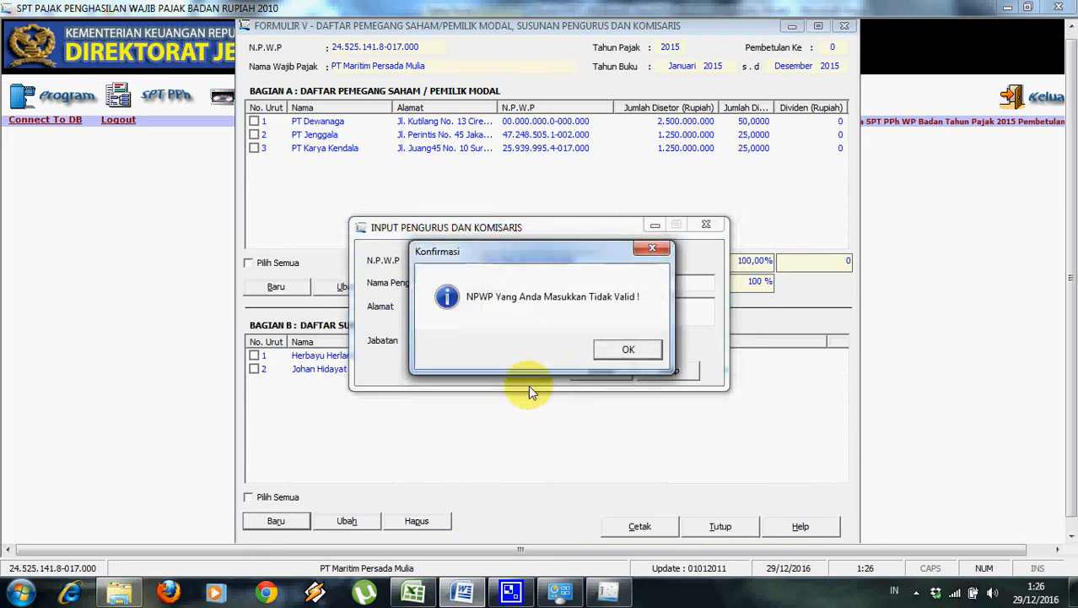
pyautogui.click(627, 349)
pyautogui.moveTo(487, 263); pyautogui.dragTo(685, 257)
pyautogui.write('00.000.000.0-000.000')
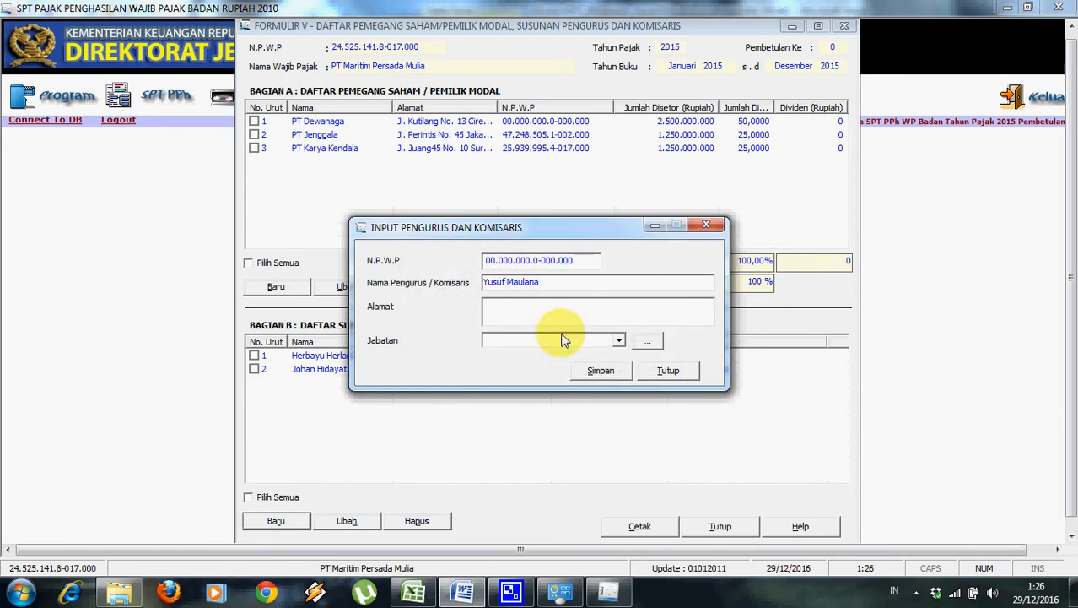
# Copy the third member's Jakarta address from Word into the Alamat field.
pyautogui.click(566, 302)
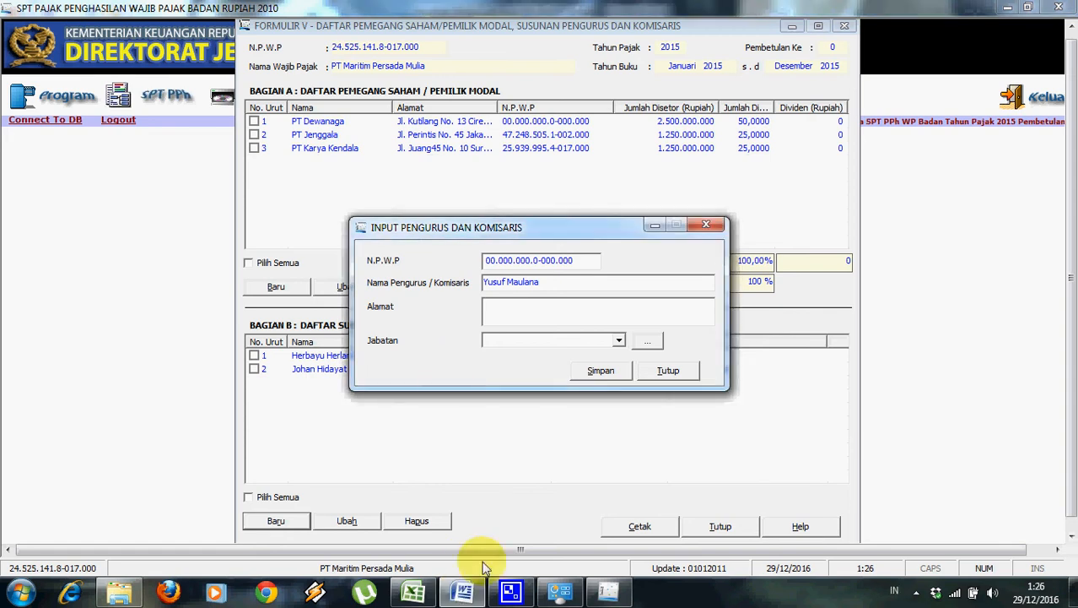
pyautogui.click(467, 589)
pyautogui.moveTo(362, 314); pyautogui.dragTo(479, 332)
pyautogui.click(405, 331)
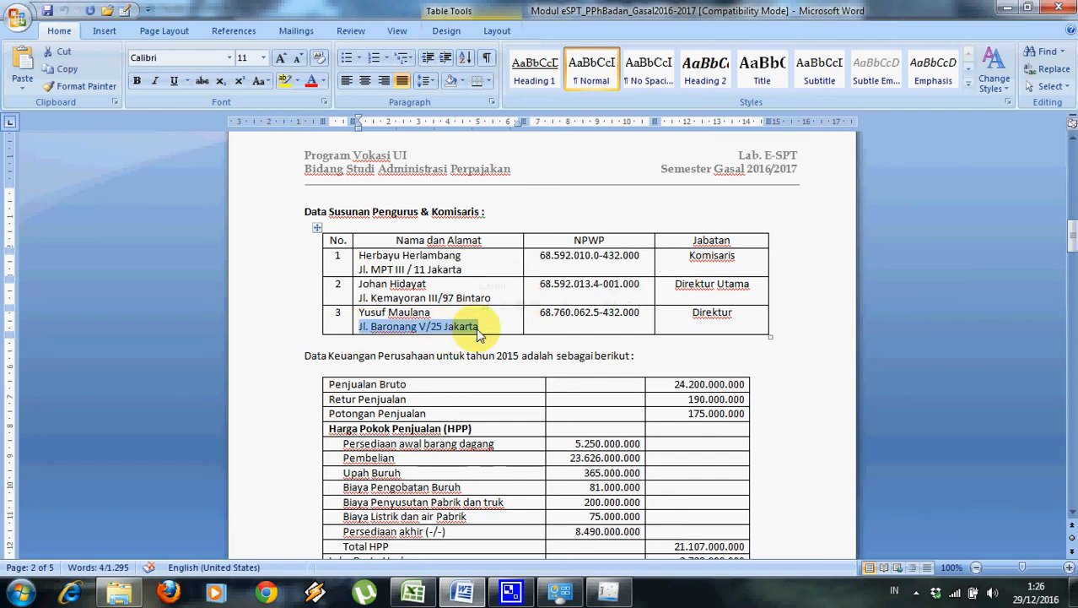
pyautogui.hotkey('ctrl', 'c')
pyautogui.hotkey('alt', 'Tab')
pyautogui.hotkey('ctrl', 'v')
# Set the position to Direktur, save the entry, and close the entry form.
pyautogui.click(618, 341)
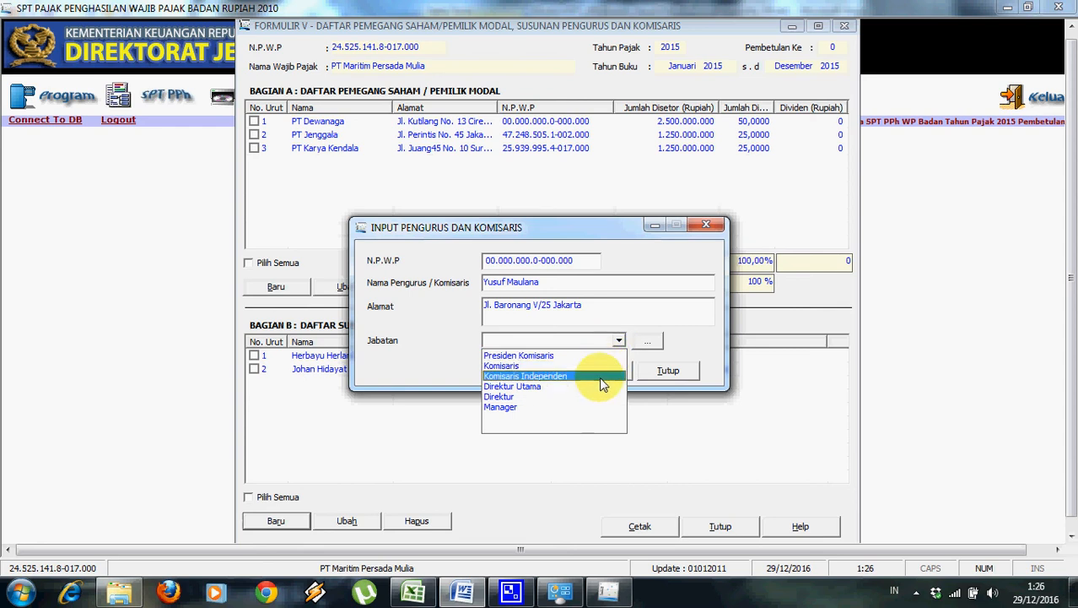
pyautogui.click(598, 398)
pyautogui.click(601, 370)
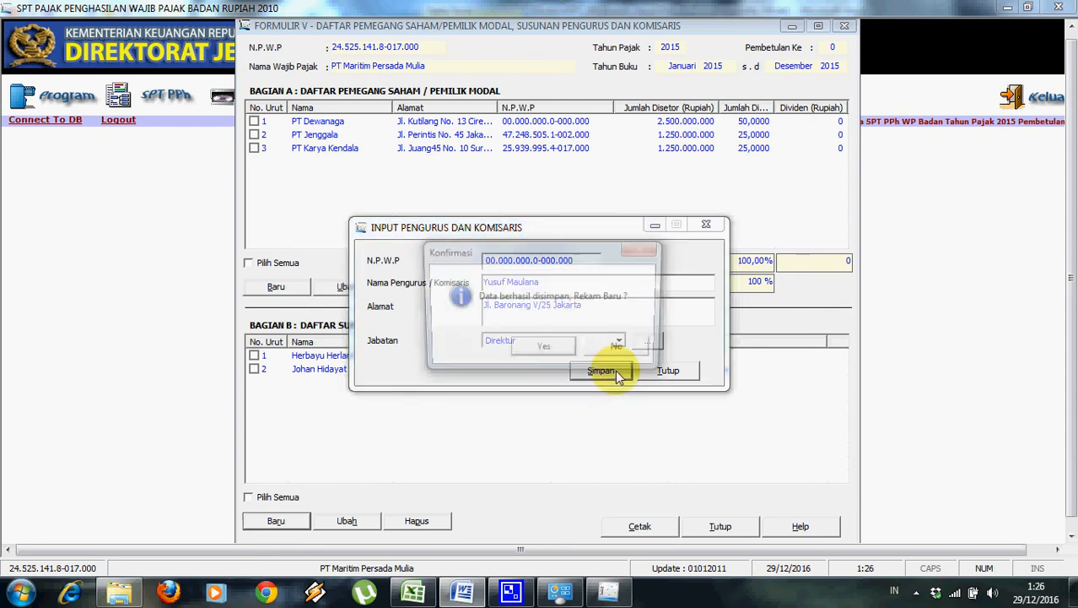
pyautogui.click(548, 349)
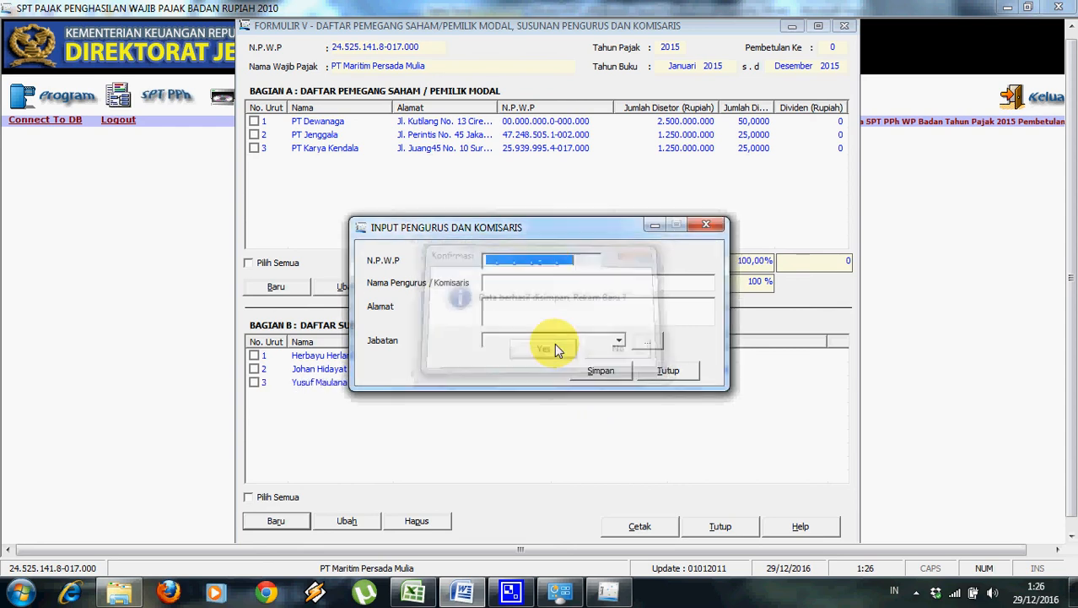
pyautogui.click(668, 370)
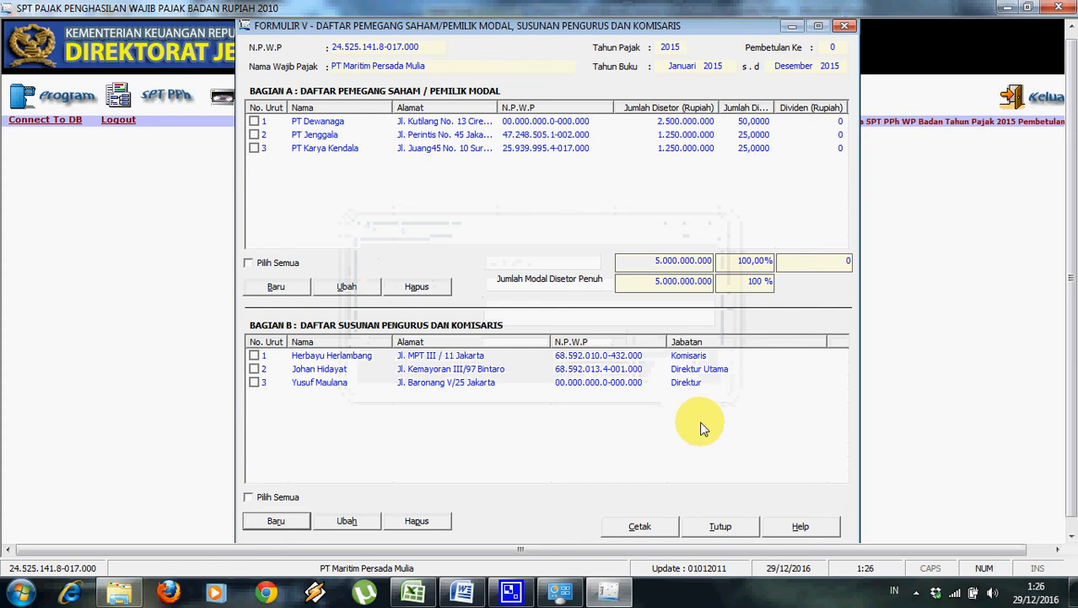
# Close Formulir V and open Formulir 1771-IV from SPT PPh > Lampiran.
pyautogui.click(720, 525)
pyautogui.click(162, 96)
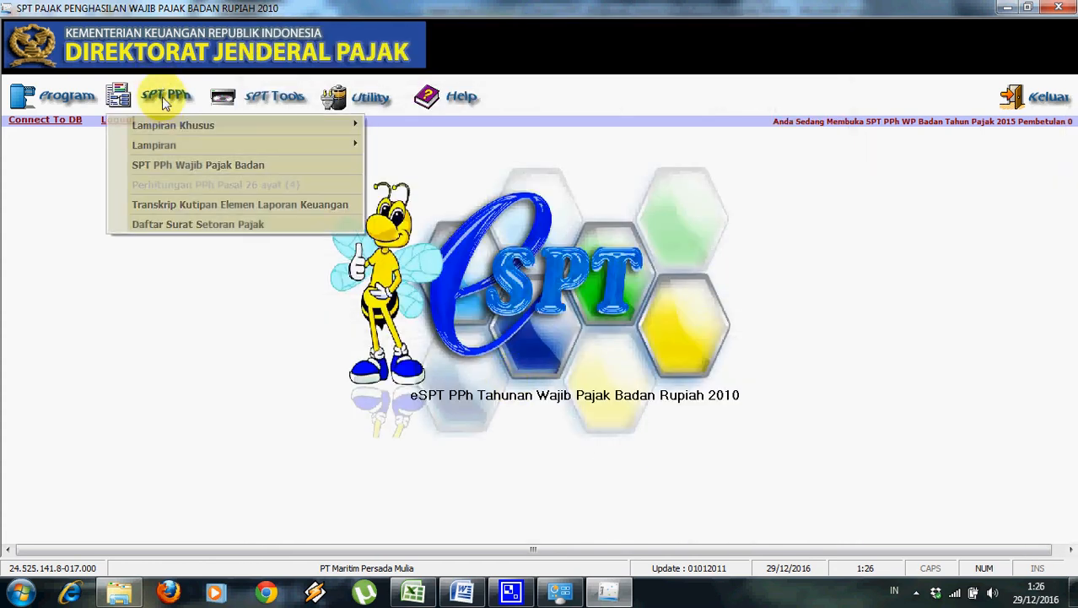
pyautogui.moveTo(184, 152)
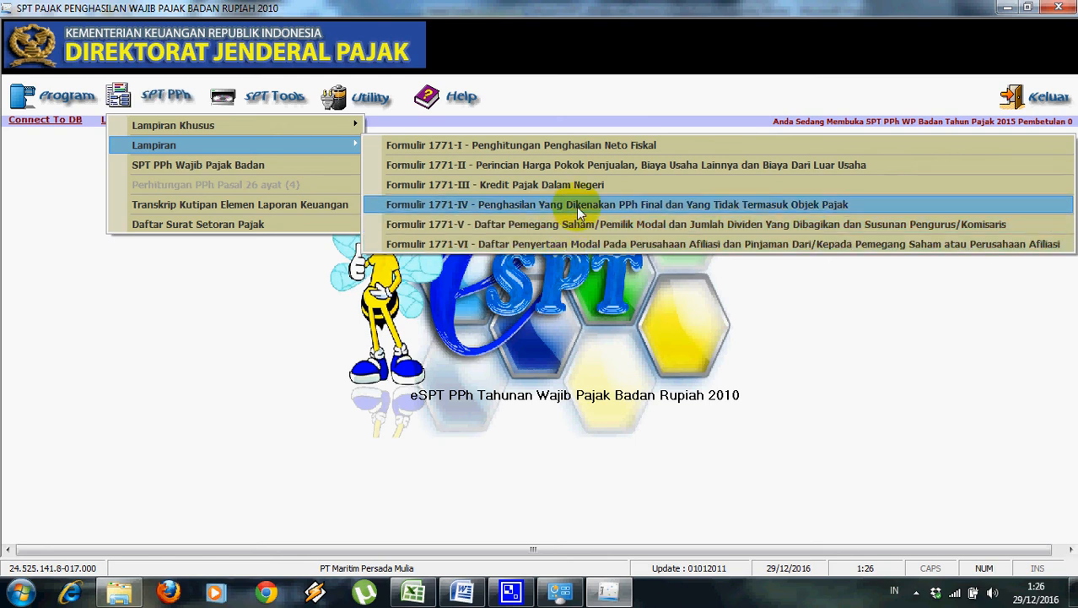
pyautogui.click(579, 211)
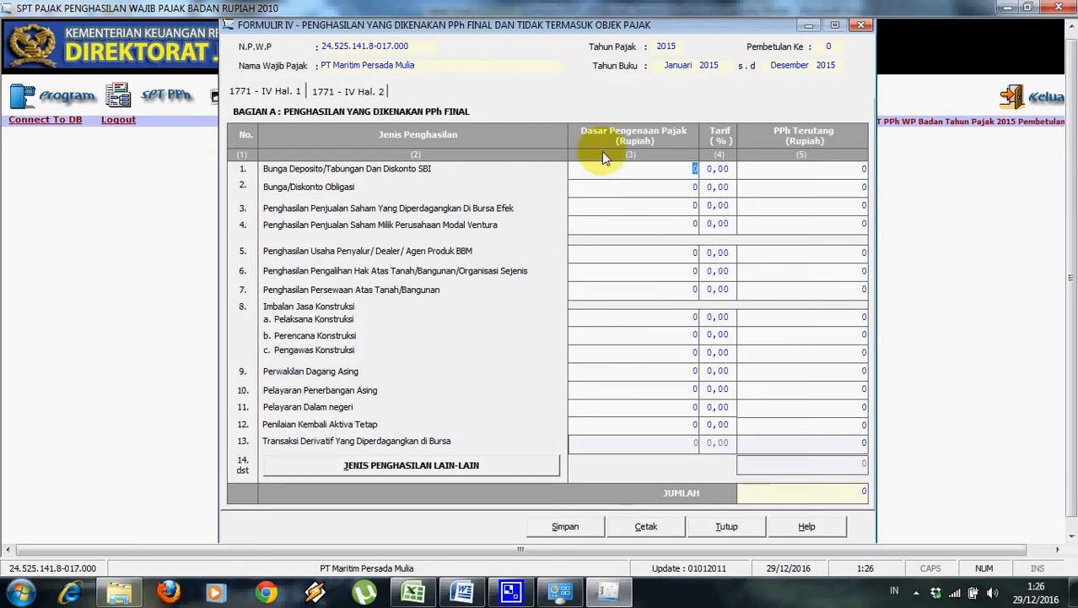
# Check the final-tax income figures in the Word module before returning to the form.
pyautogui.click(461, 591)
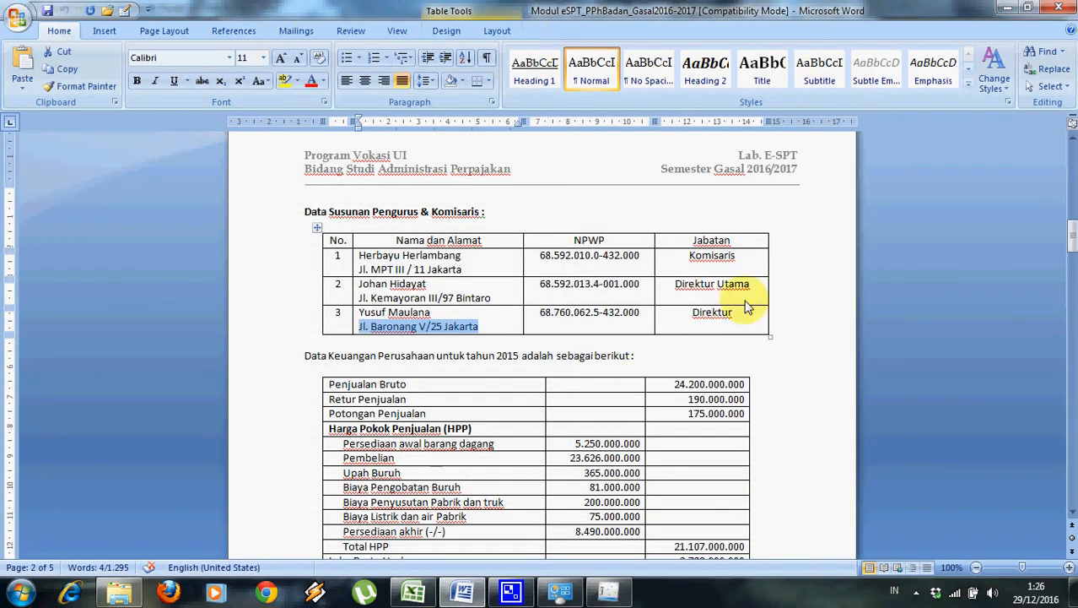
pyautogui.moveTo(1072, 234); pyautogui.dragTo(1073, 288)
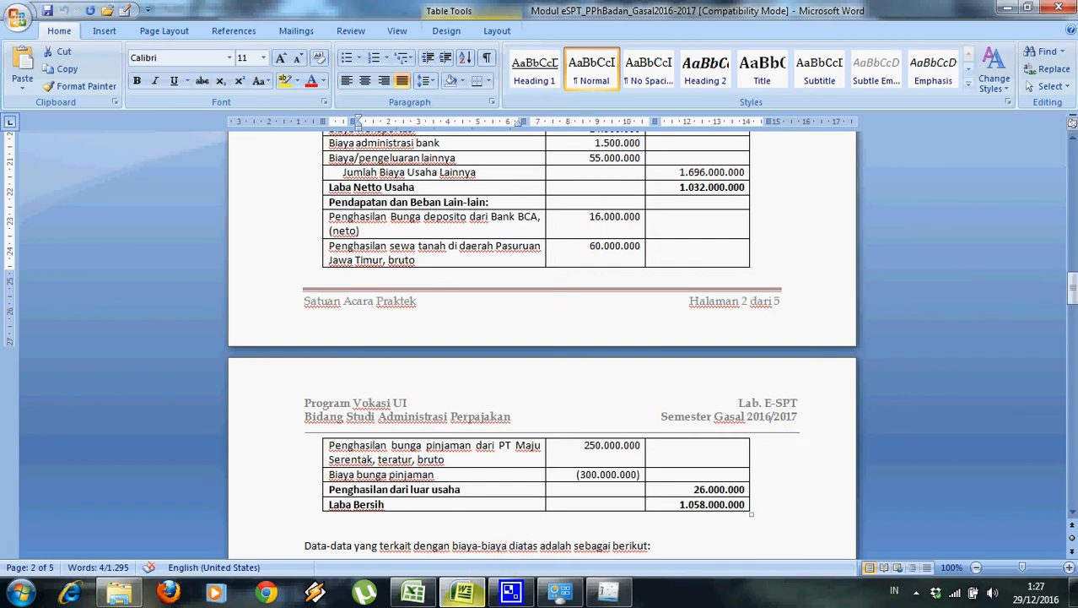
pyautogui.click(609, 591)
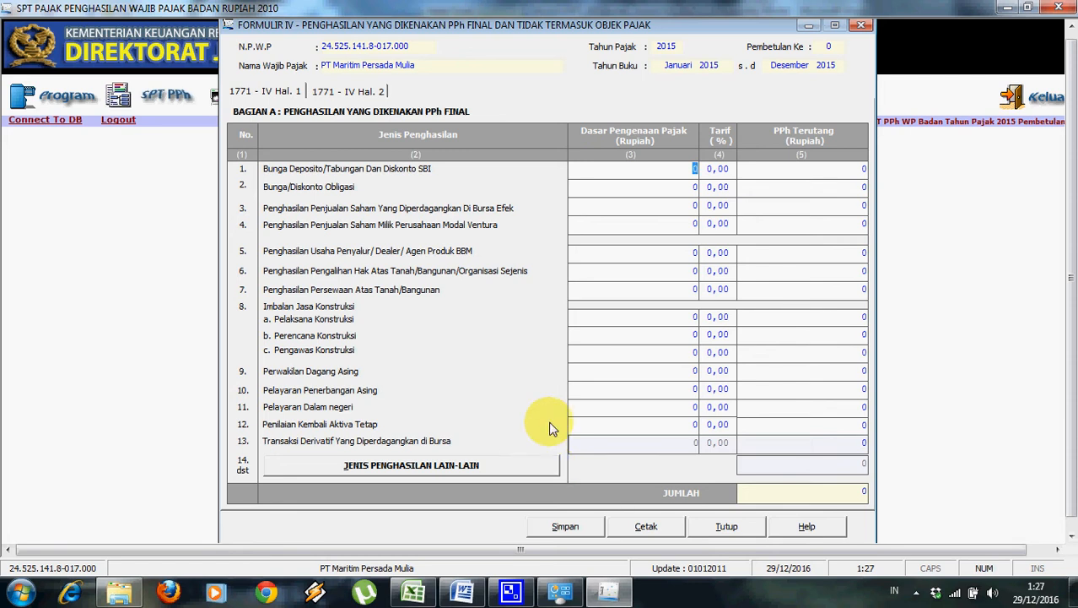
# Enter deposit interest of 16.000.000 at a 20% rate in row 1.
pyautogui.write('1')
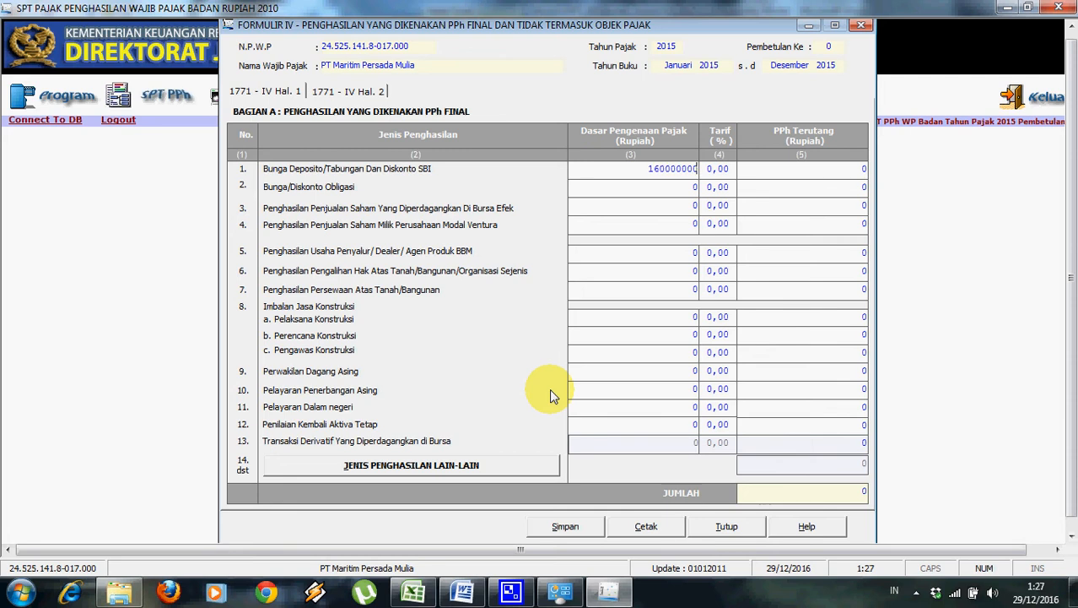
pyautogui.write('60000000')
pyautogui.click(713, 169)
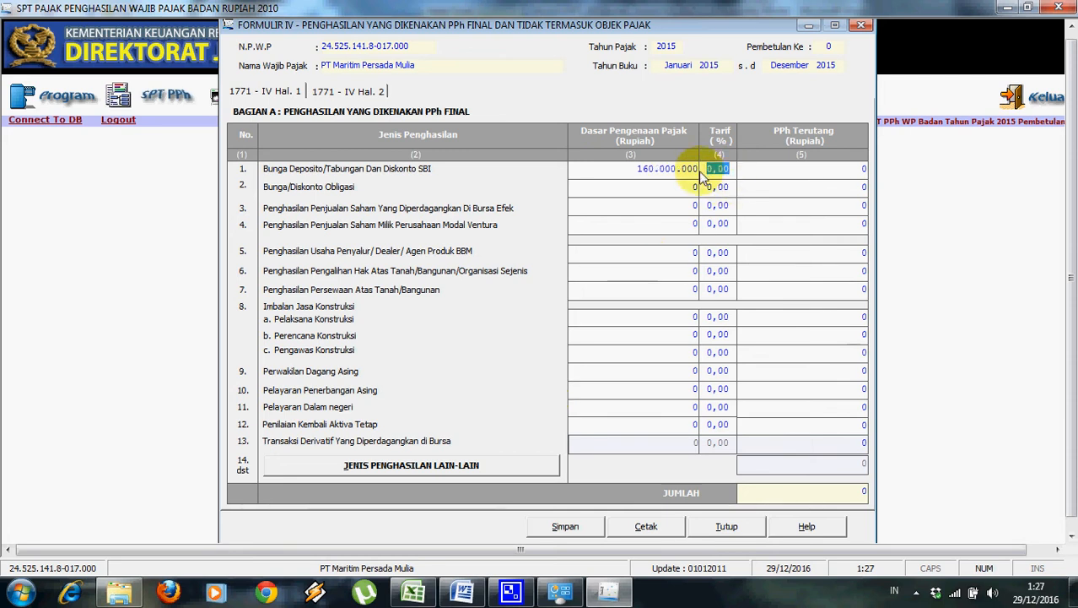
pyautogui.click(696, 172)
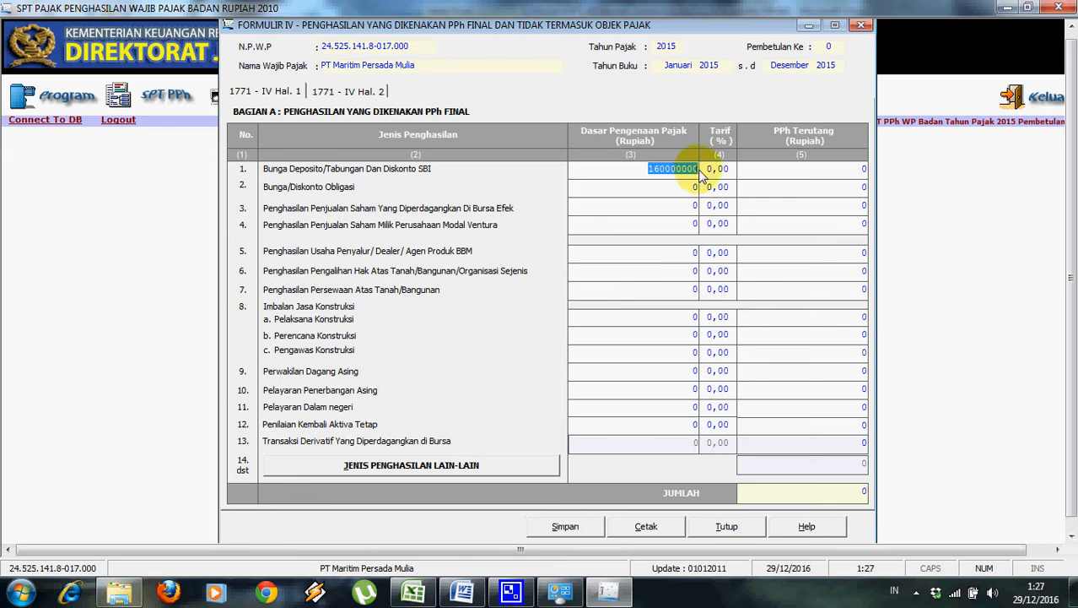
pyautogui.click(701, 170)
pyautogui.click(697, 169)
pyautogui.click(696, 167)
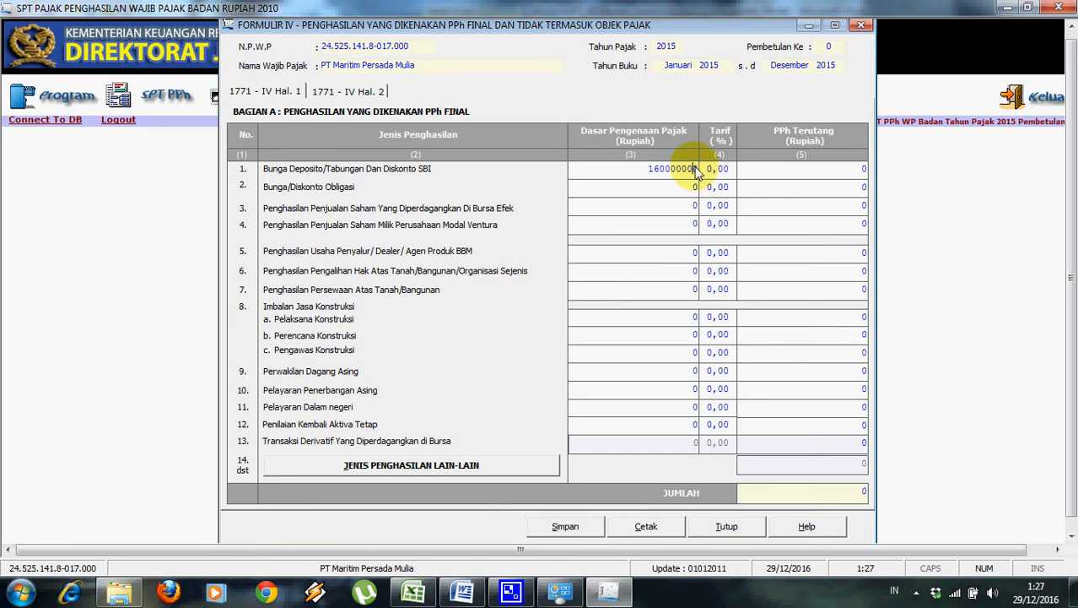
pyautogui.click(716, 170)
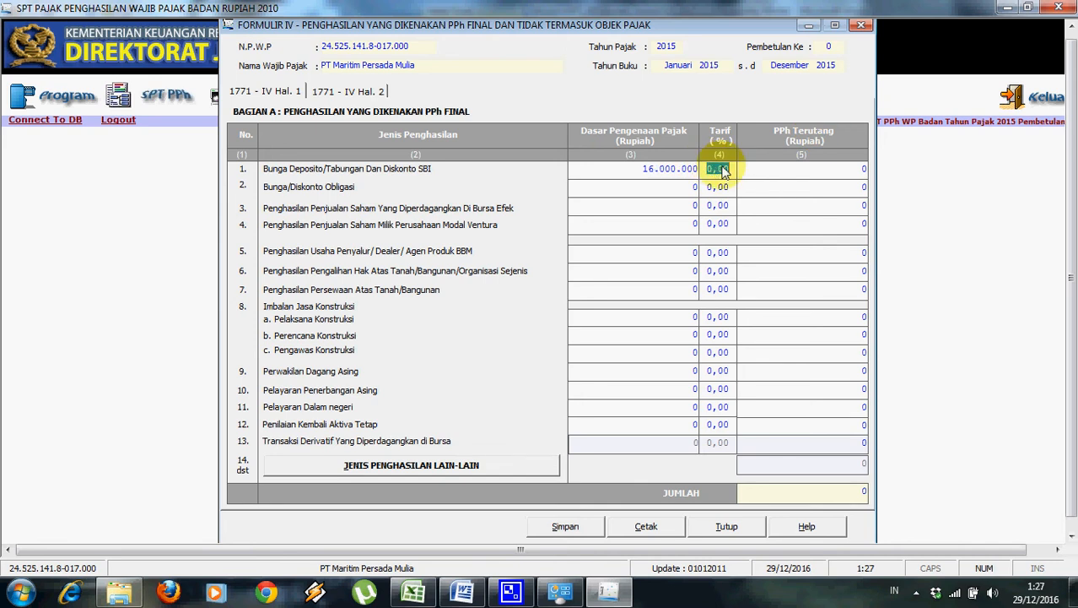
pyautogui.write('20')
pyautogui.click(765, 175)
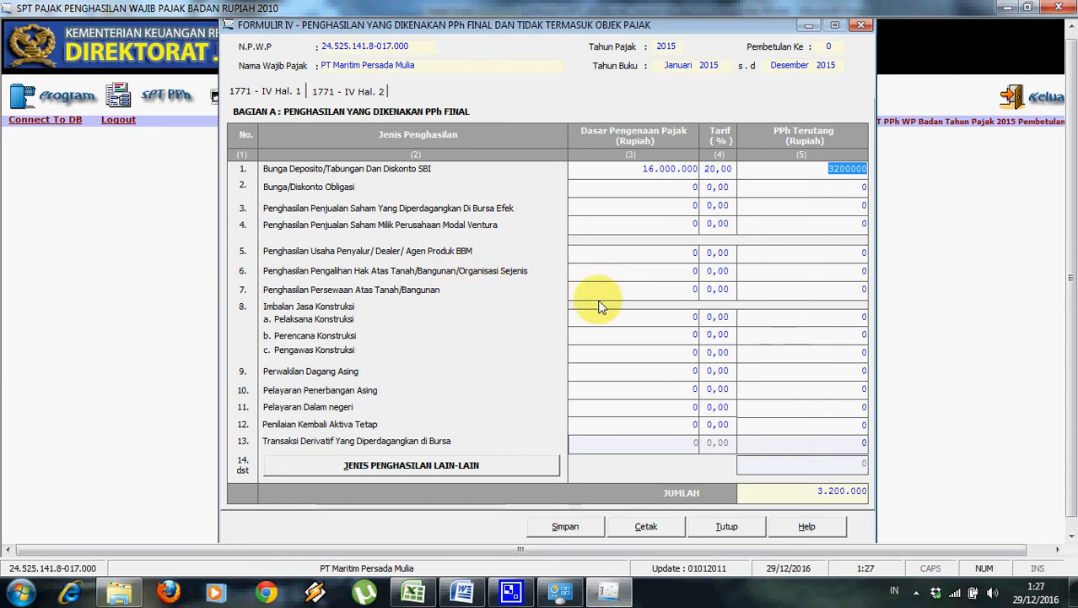
# Enter land/building rental of 60.000.000 at 10% in row 7, then go to page 2.
pyautogui.click(644, 289)
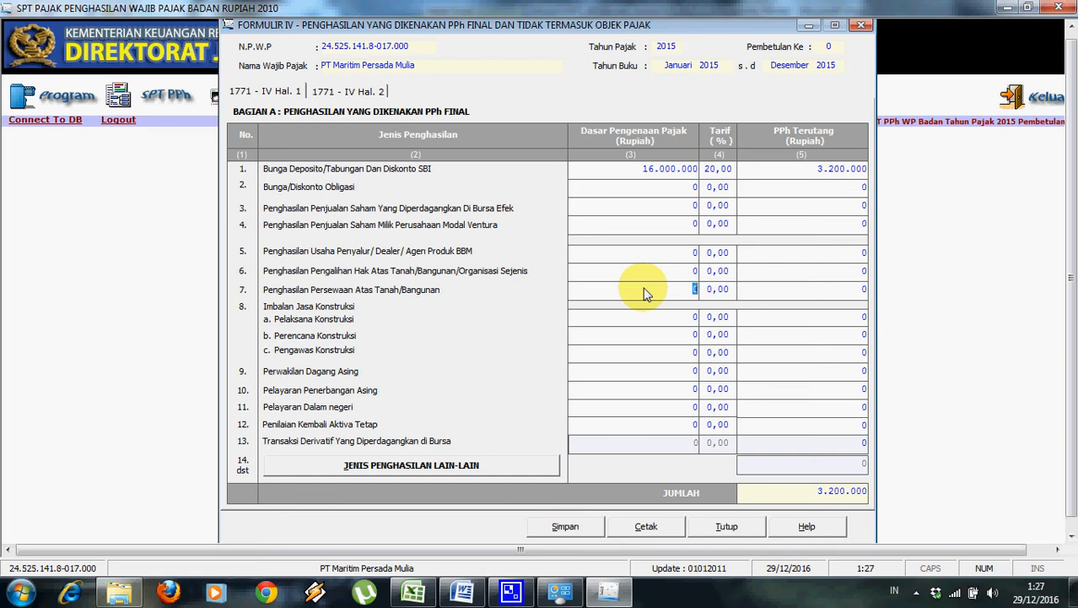
pyautogui.write('60000000')
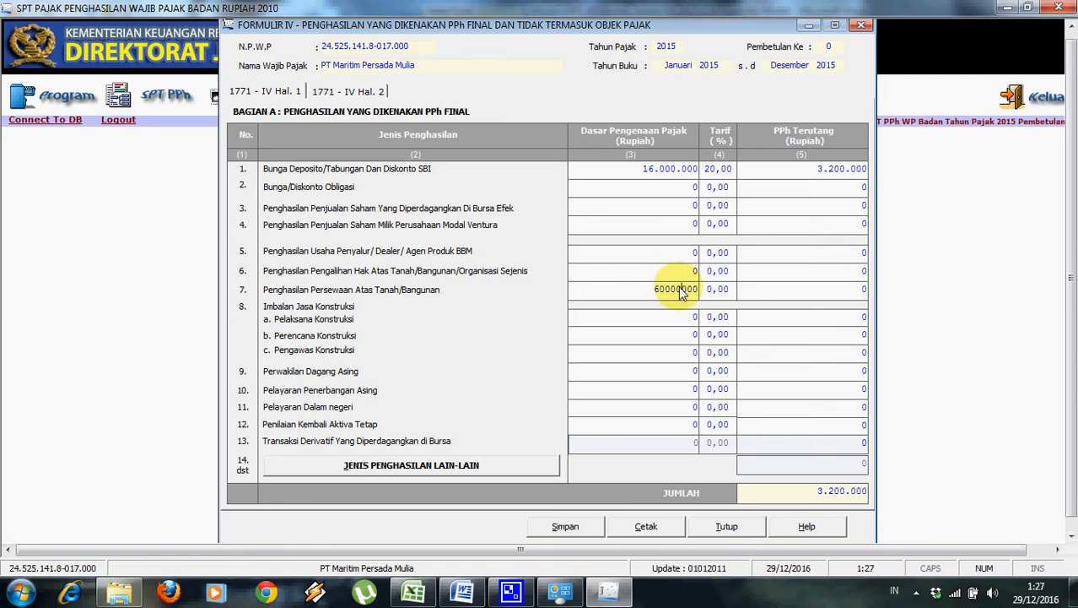
pyautogui.click(682, 289)
pyautogui.click(722, 291)
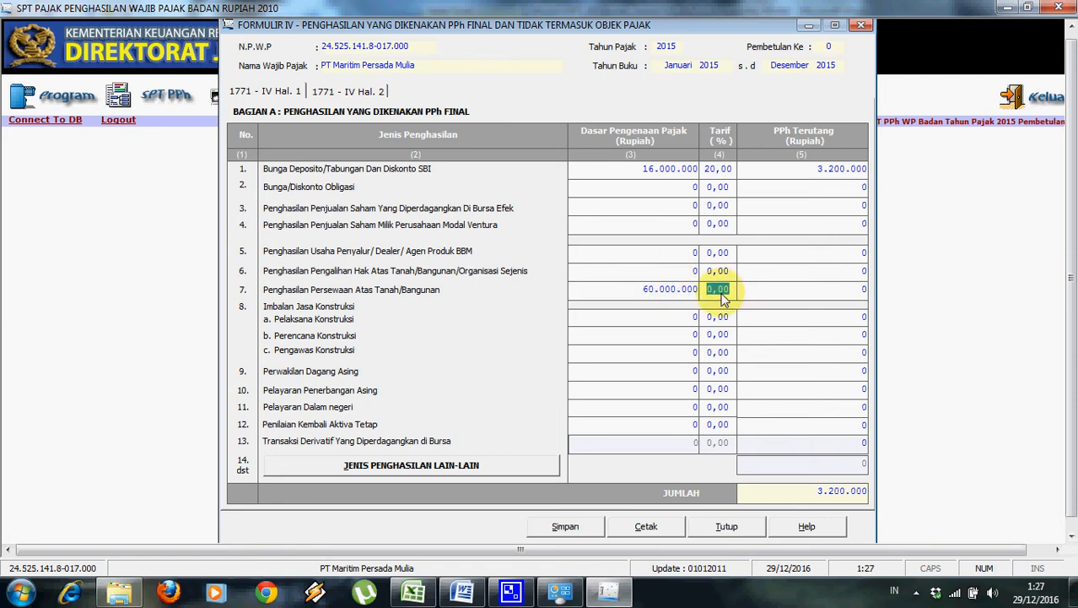
pyautogui.press('Tab')
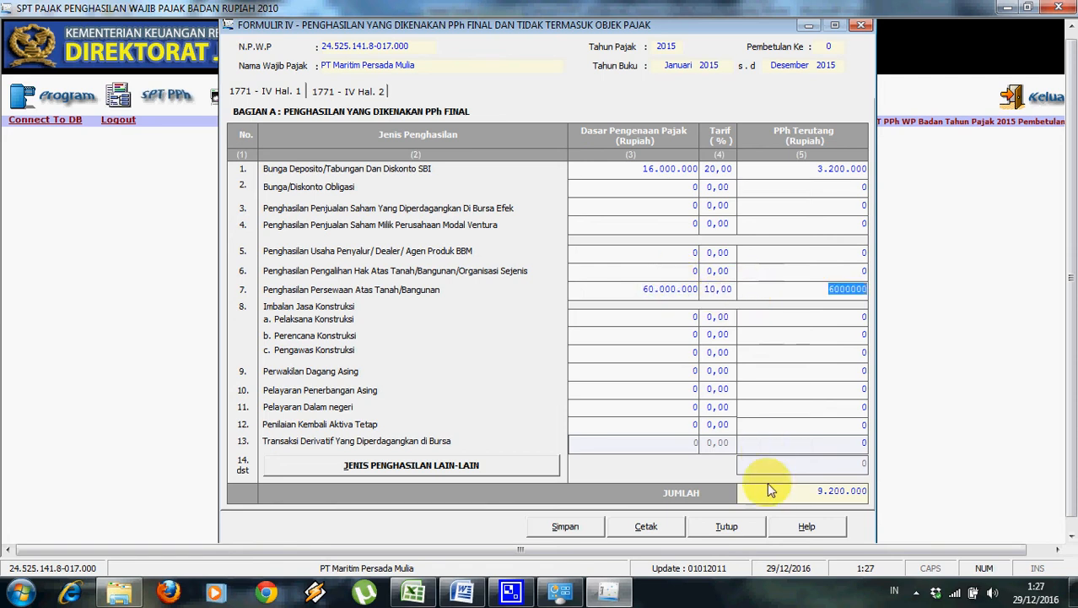
pyautogui.click(366, 92)
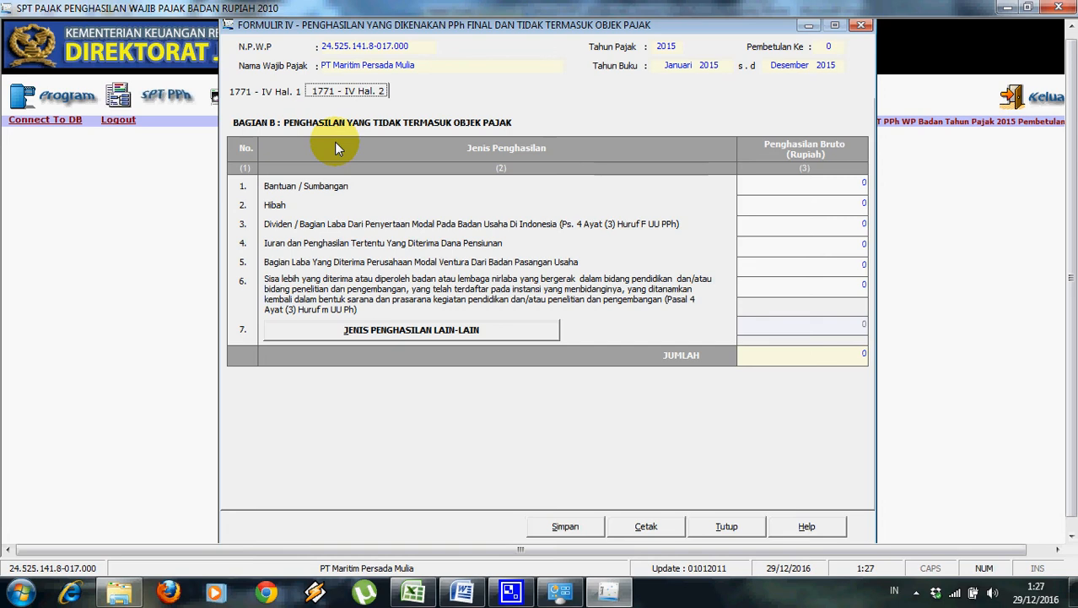
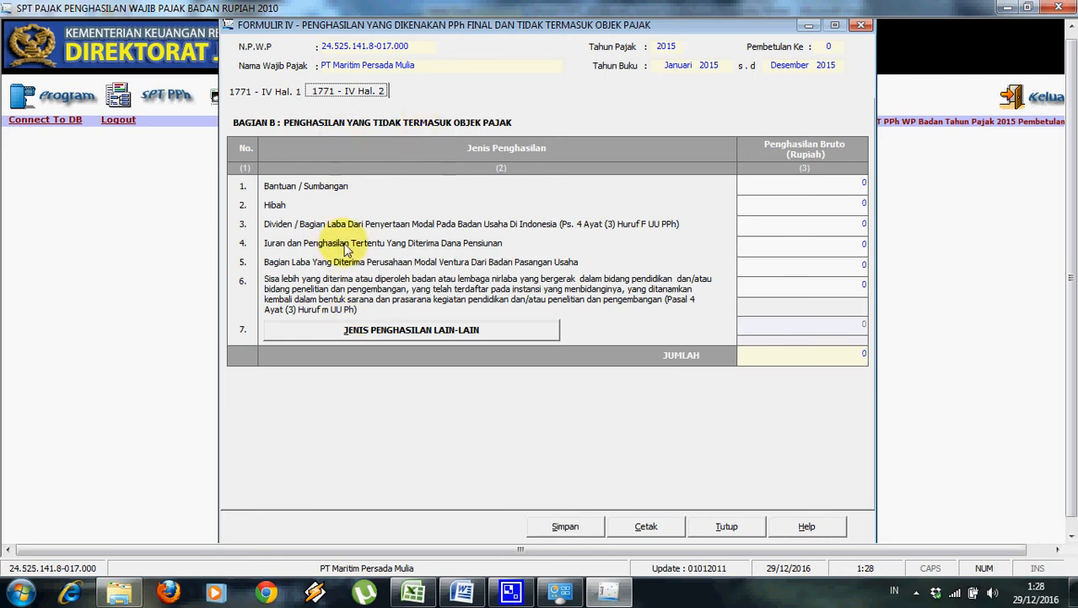
# Save page 2 of Formulir 1771-IV, the non-object income page, and confirm.
pyautogui.click(588, 528)
pyautogui.click(527, 348)
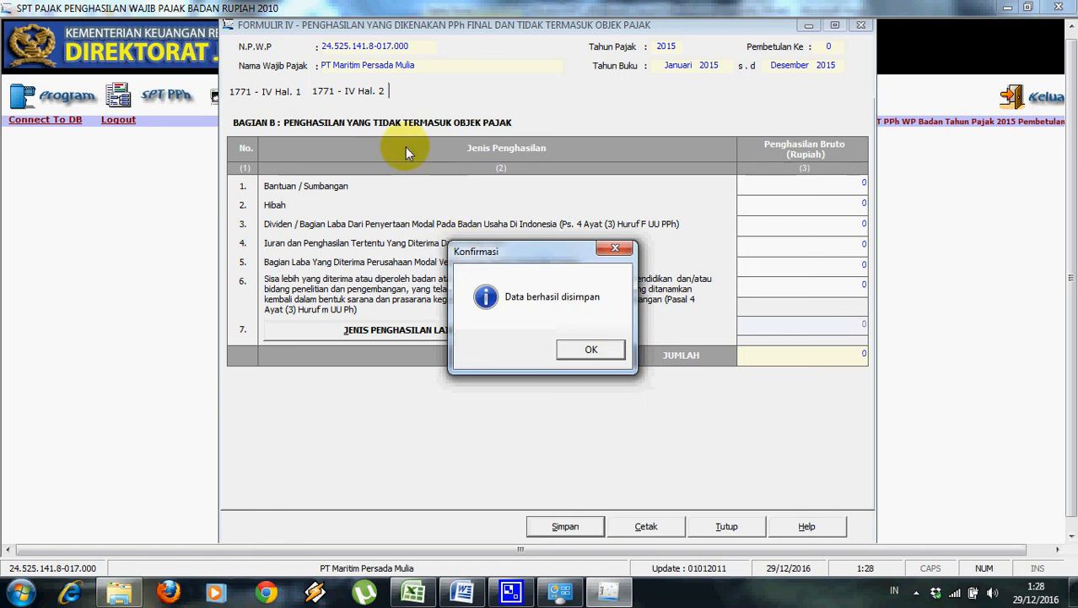
pyautogui.click(594, 349)
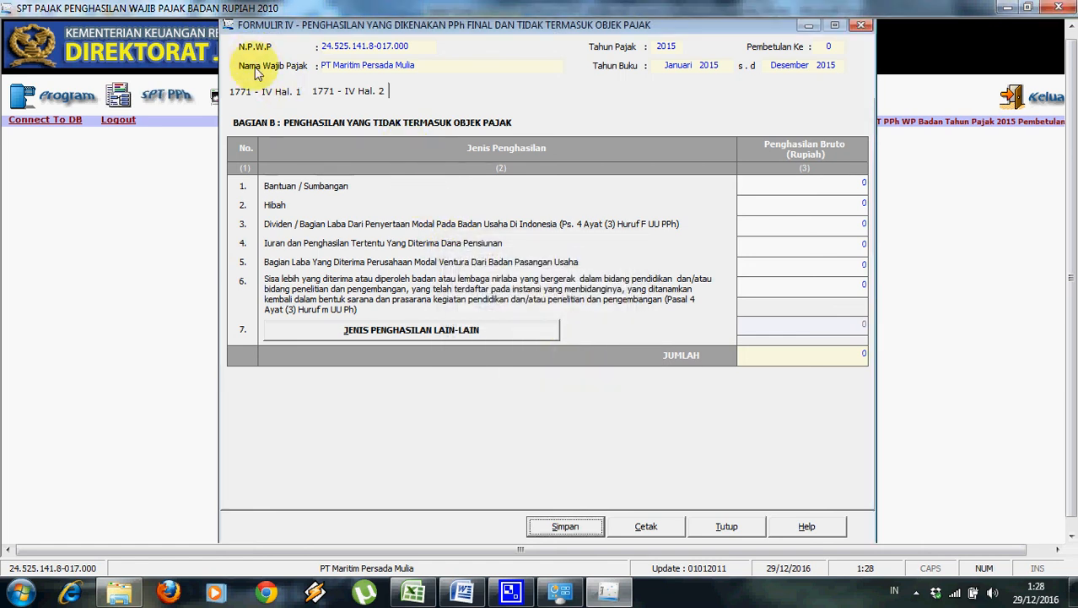
# Save page 1 with the 9.200.000 final-tax total, then close Formulir 1771-IV.
pyautogui.click(263, 93)
pyautogui.click(563, 528)
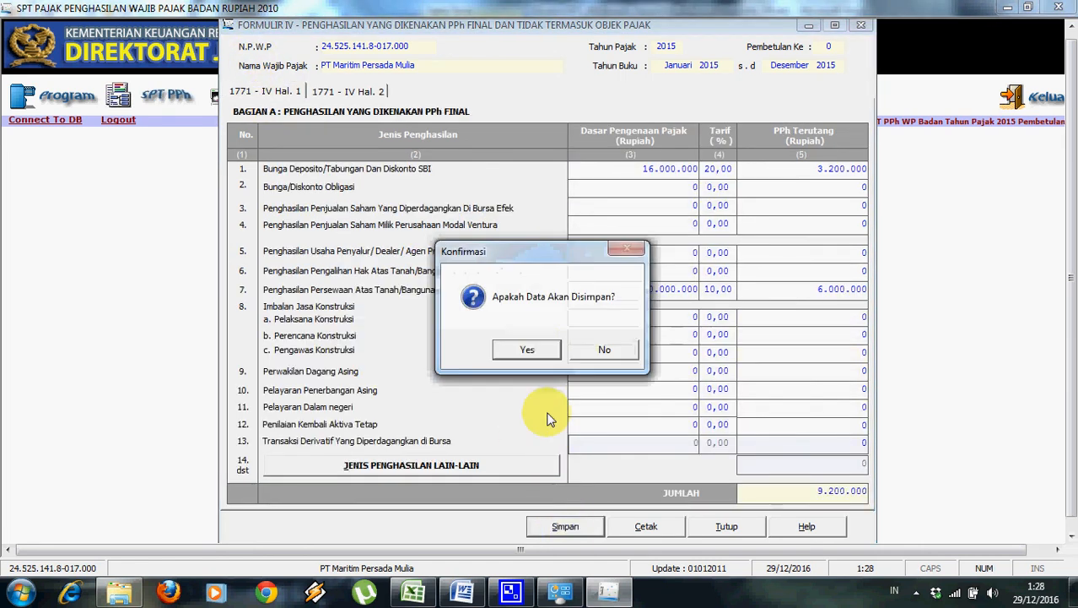
pyautogui.click(531, 349)
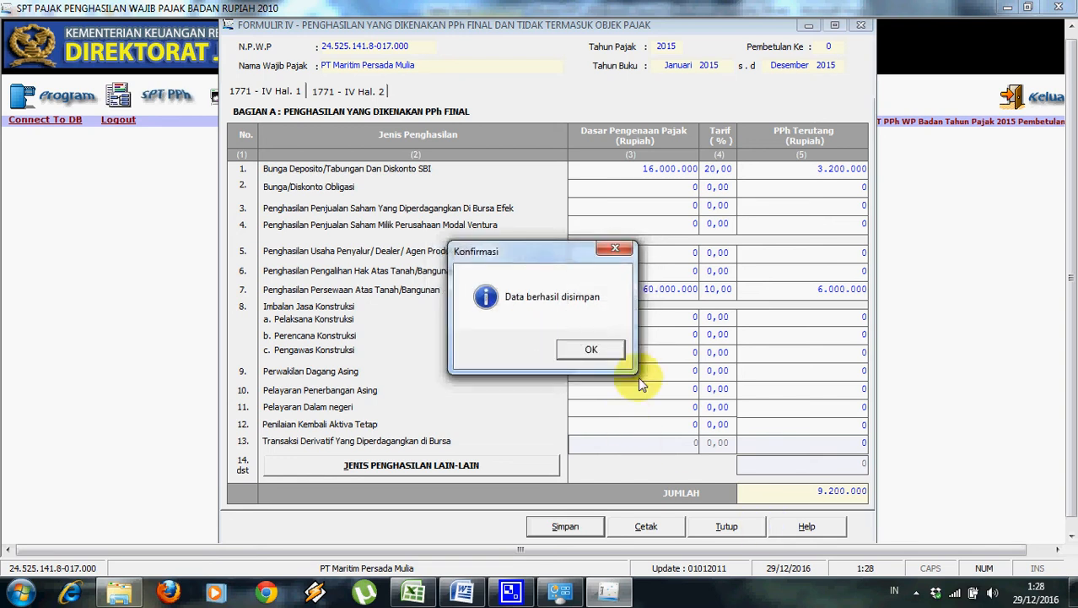
pyautogui.click(595, 350)
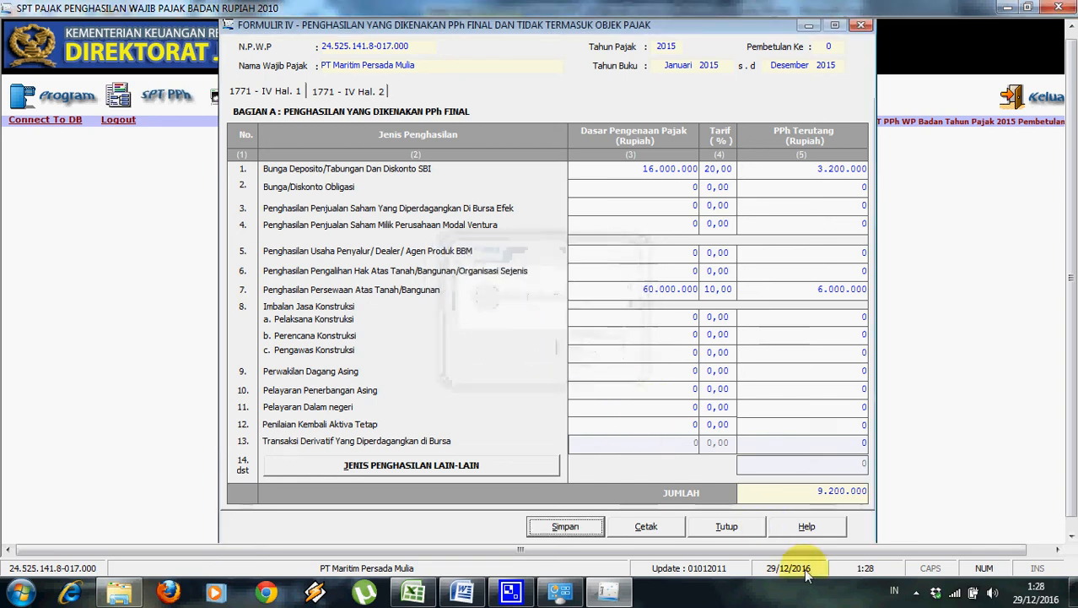
pyautogui.click(746, 528)
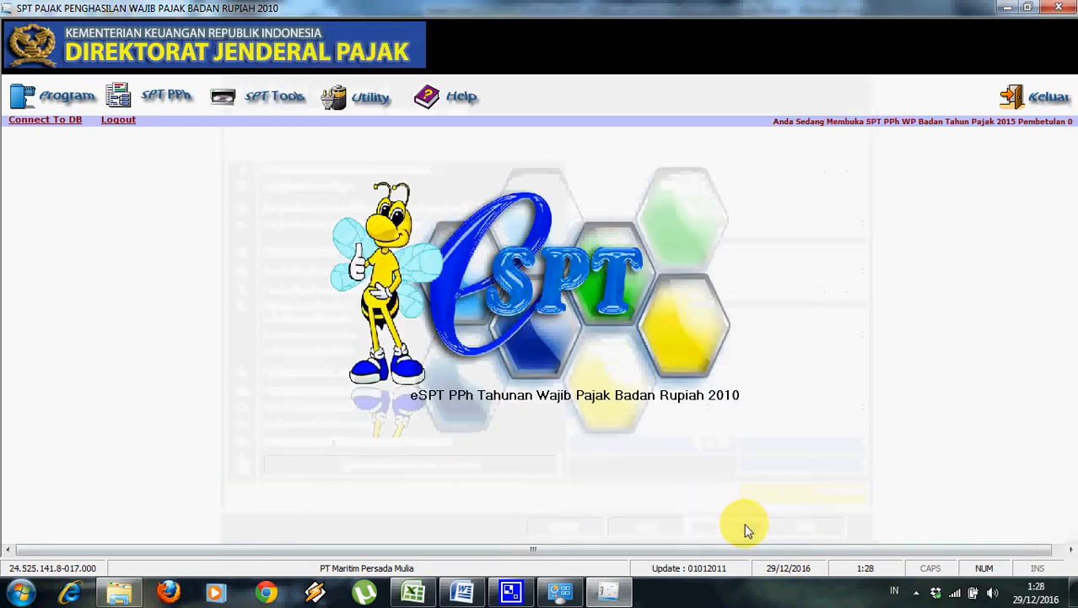
# Open Formulir 1771-III, the domestic tax credit attachment, and start a new credit entry.
pyautogui.click(190, 98)
pyautogui.moveTo(193, 139)
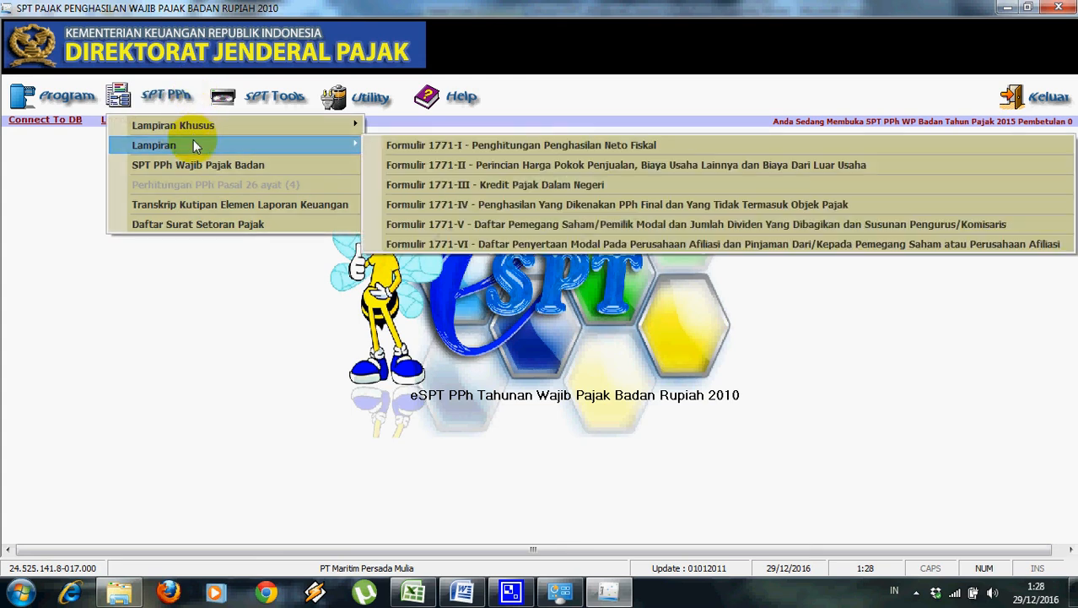
pyautogui.click(434, 185)
pyautogui.click(236, 471)
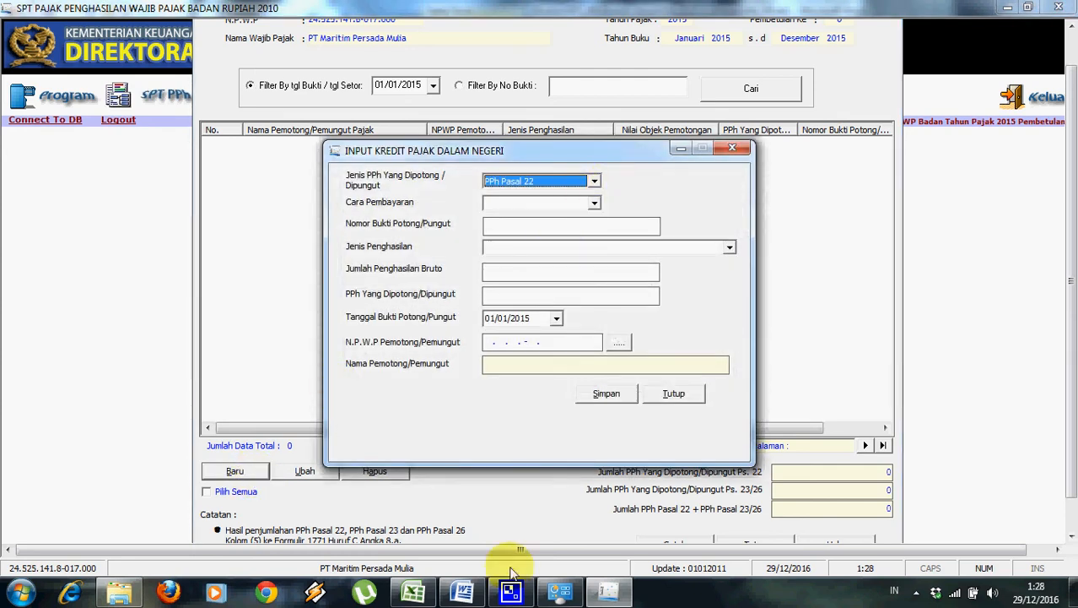
# Set the credit to Dibayar Sendiri with MAP 411122 (PPh Pasal 22), and enter the NTPN.
pyautogui.click(462, 591)
pyautogui.moveTo(1071, 287); pyautogui.dragTo(1072, 384)
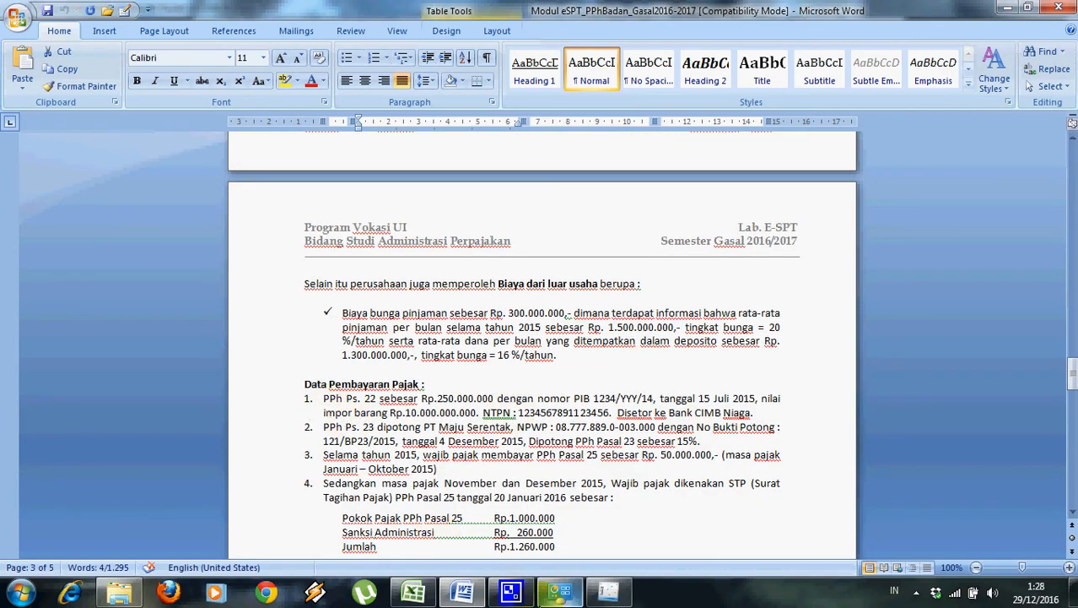
pyautogui.click(605, 594)
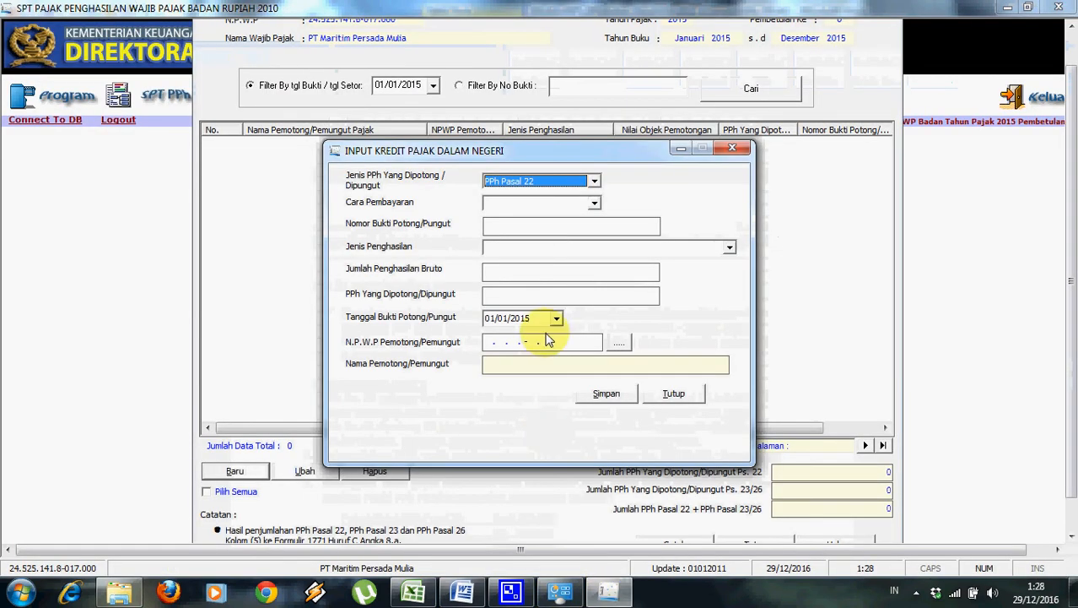
pyautogui.click(595, 204)
pyautogui.click(590, 221)
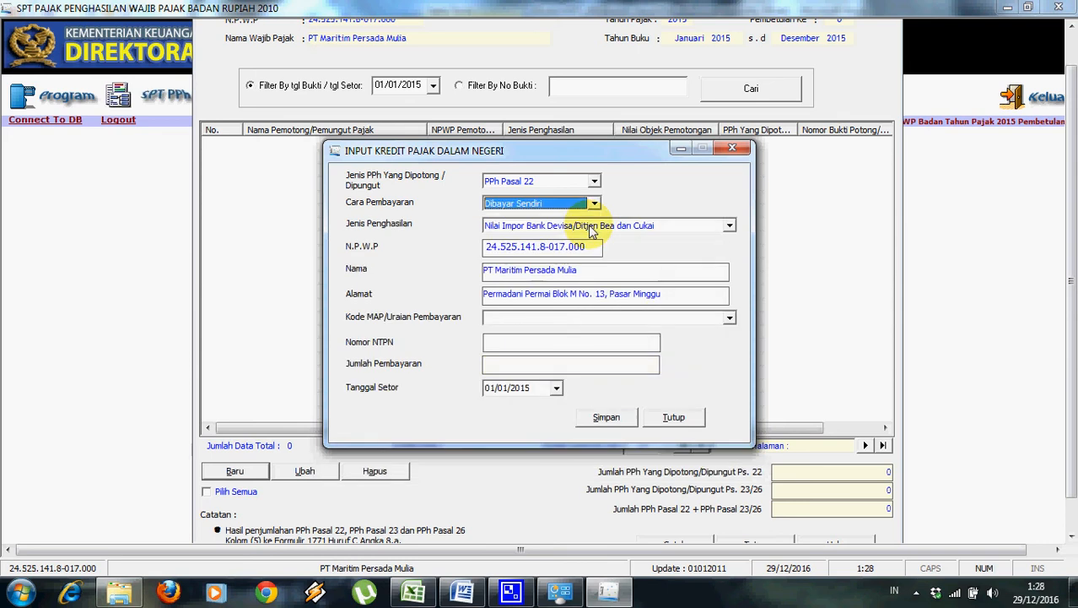
pyautogui.click(566, 319)
pyautogui.click(566, 342)
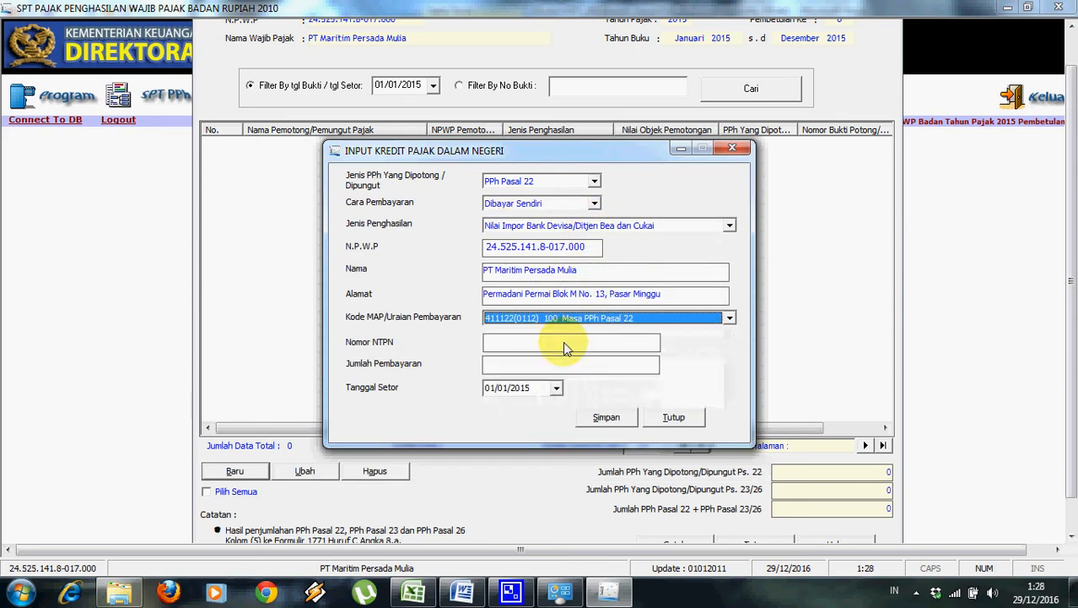
pyautogui.click(569, 347)
pyautogui.write('12345678')
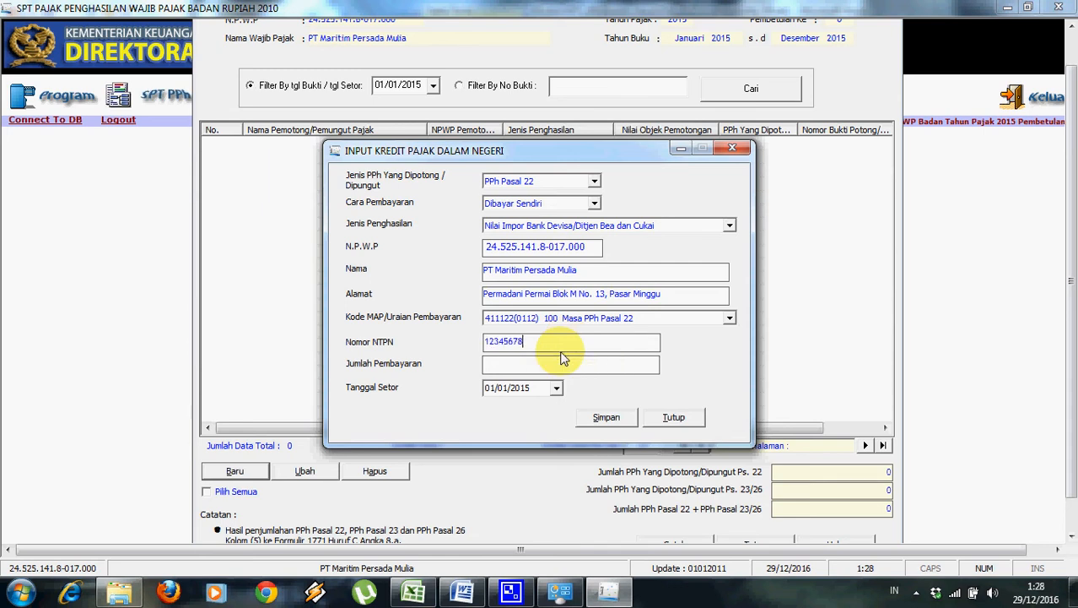
pyautogui.write('91123456')
pyautogui.press('Tab')
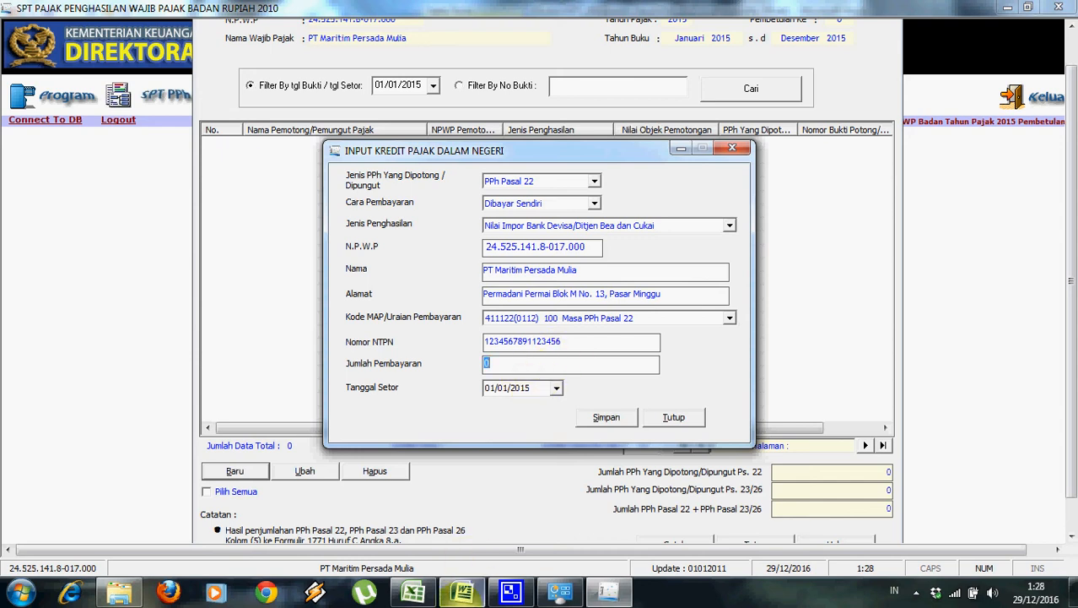
# Enter the 250.000.000 amount and 15/07/2015 deposit date, then save the Pasal 22 credit.
pyautogui.click(464, 592)
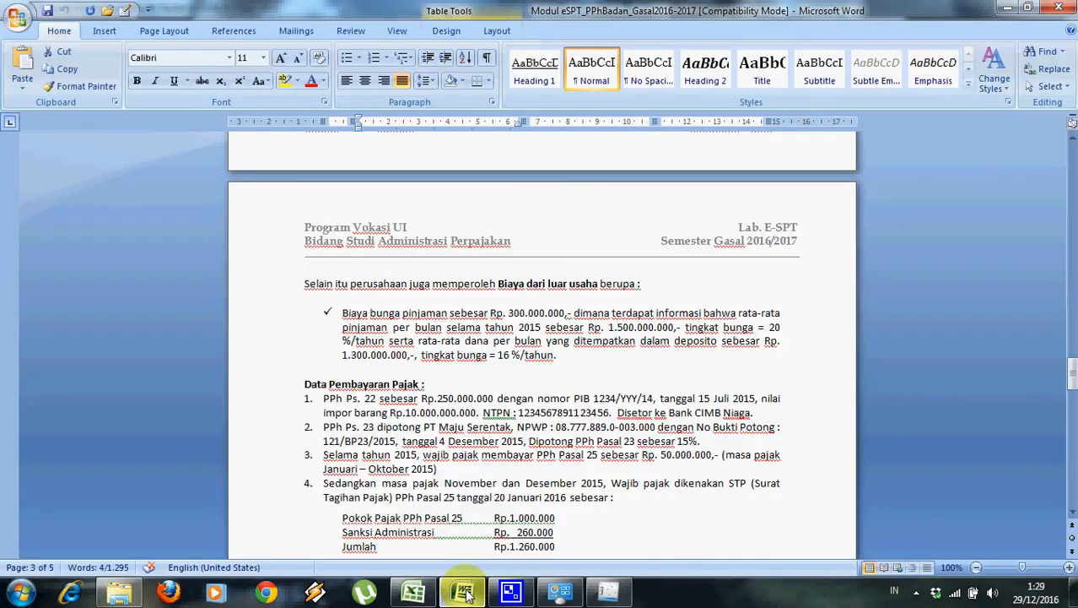
pyautogui.click(464, 593)
pyautogui.write('250000000')
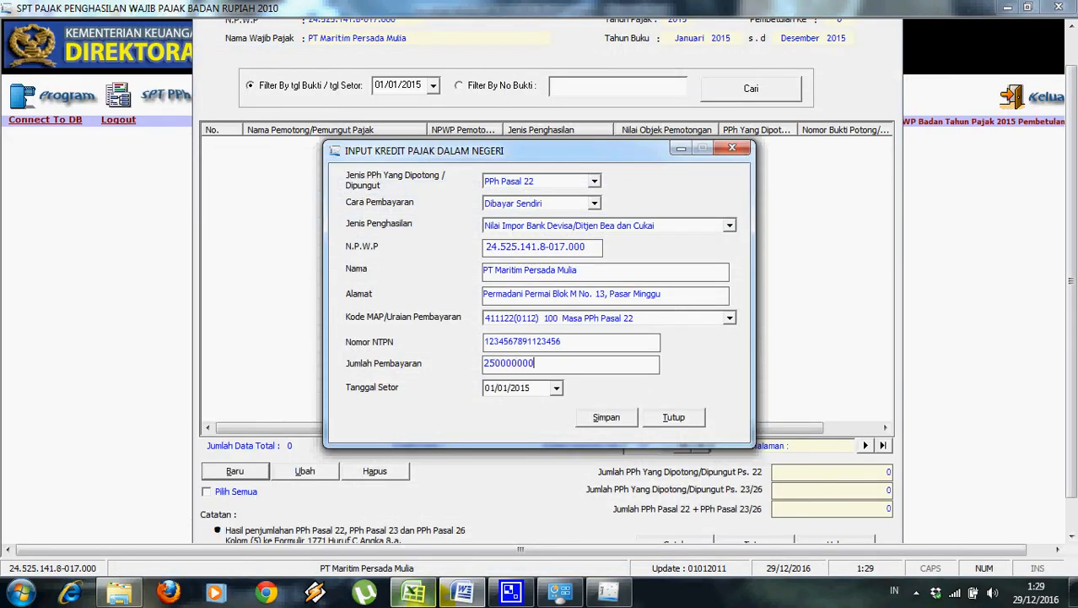
pyautogui.hotkey('alt', 'Tab')
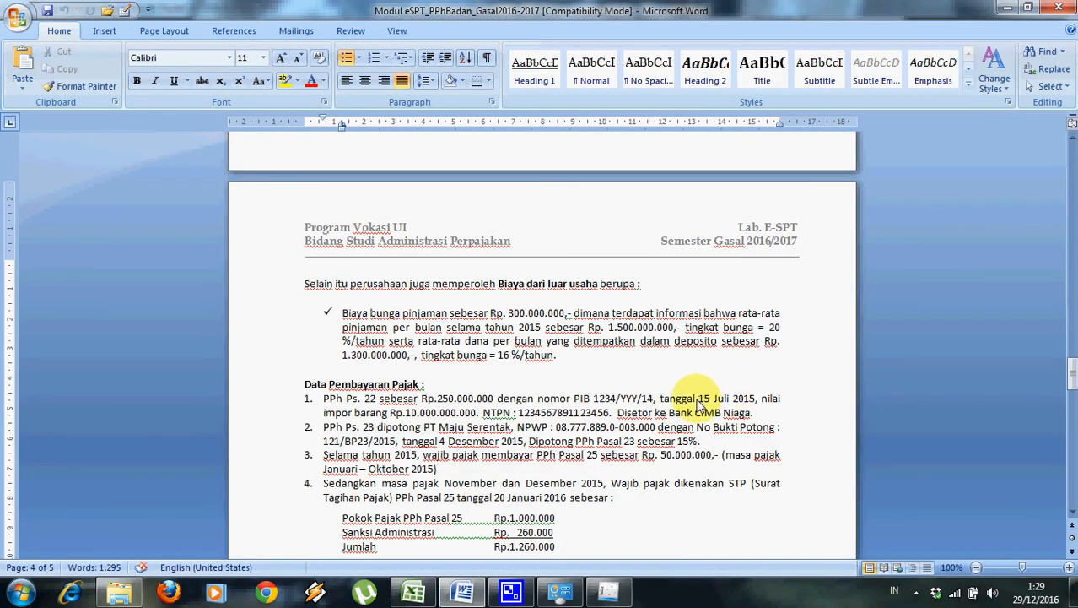
pyautogui.click(608, 591)
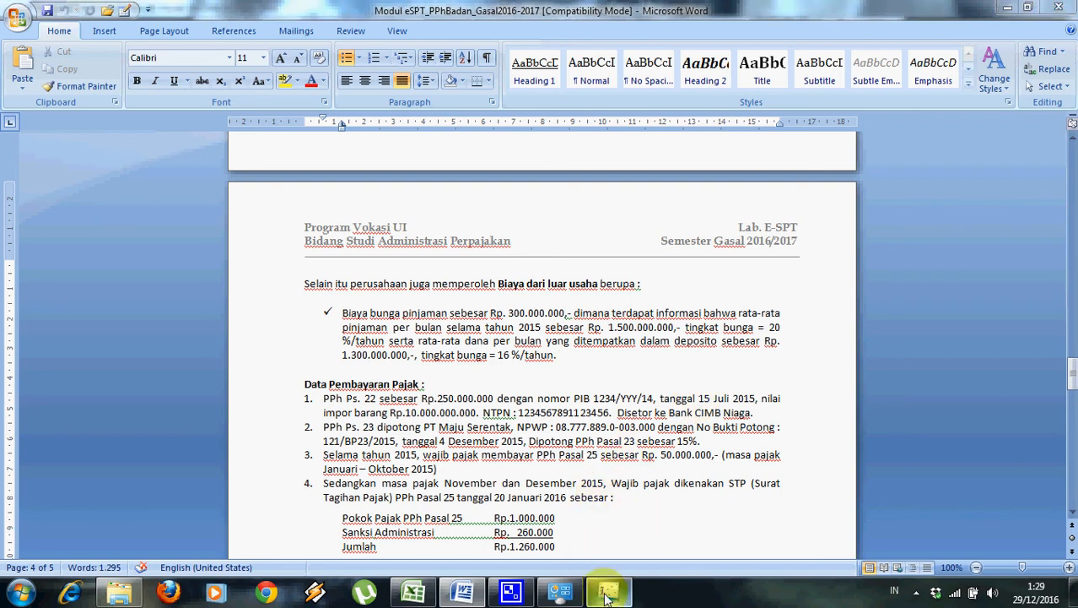
pyautogui.click(491, 390)
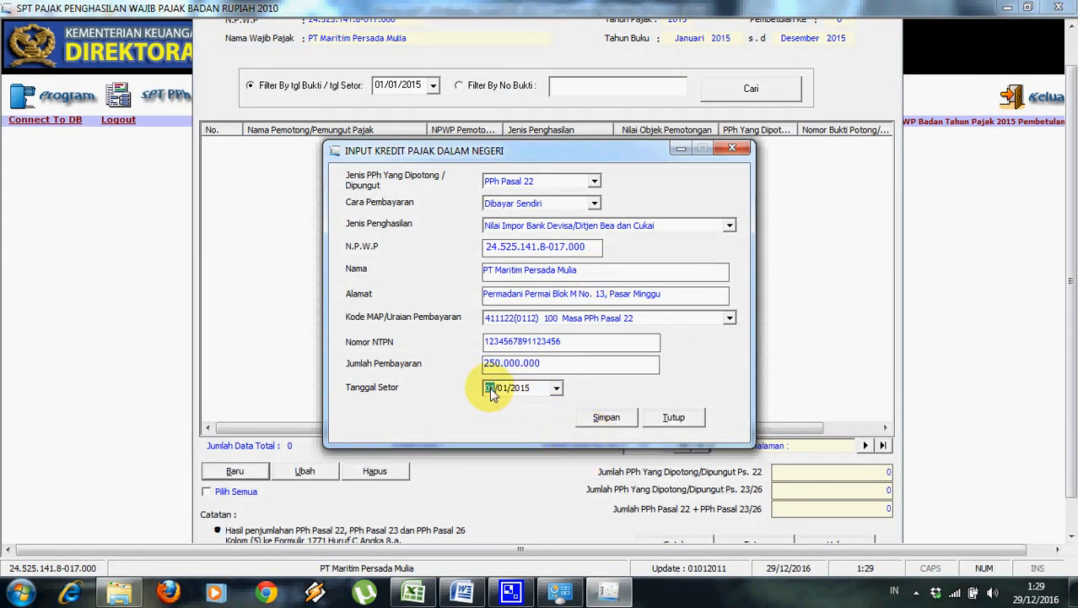
pyautogui.click(504, 394)
pyautogui.write('07')
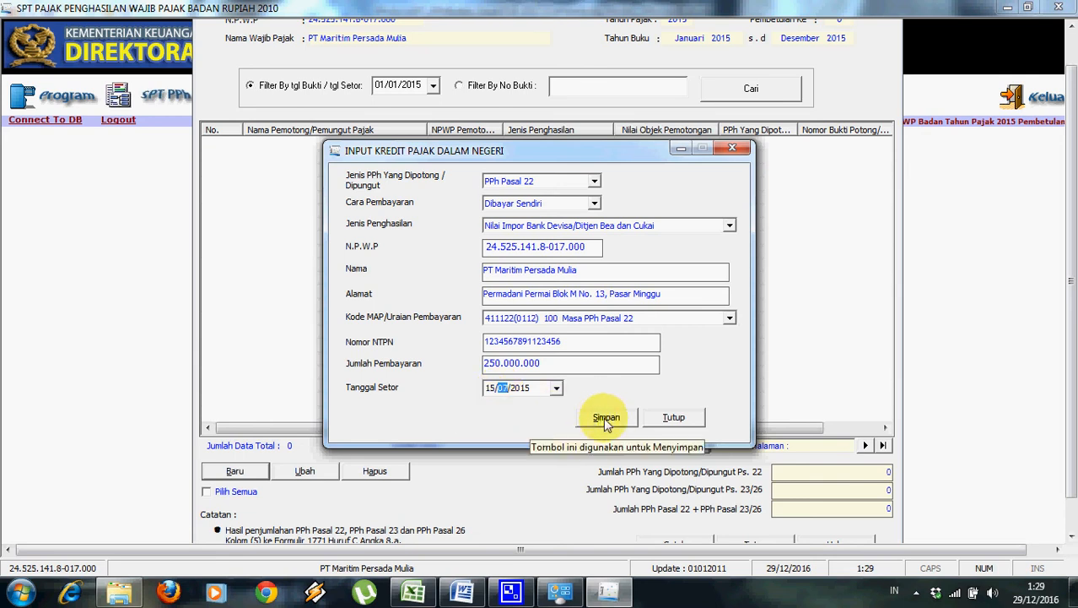
pyautogui.click(604, 418)
pyautogui.click(544, 346)
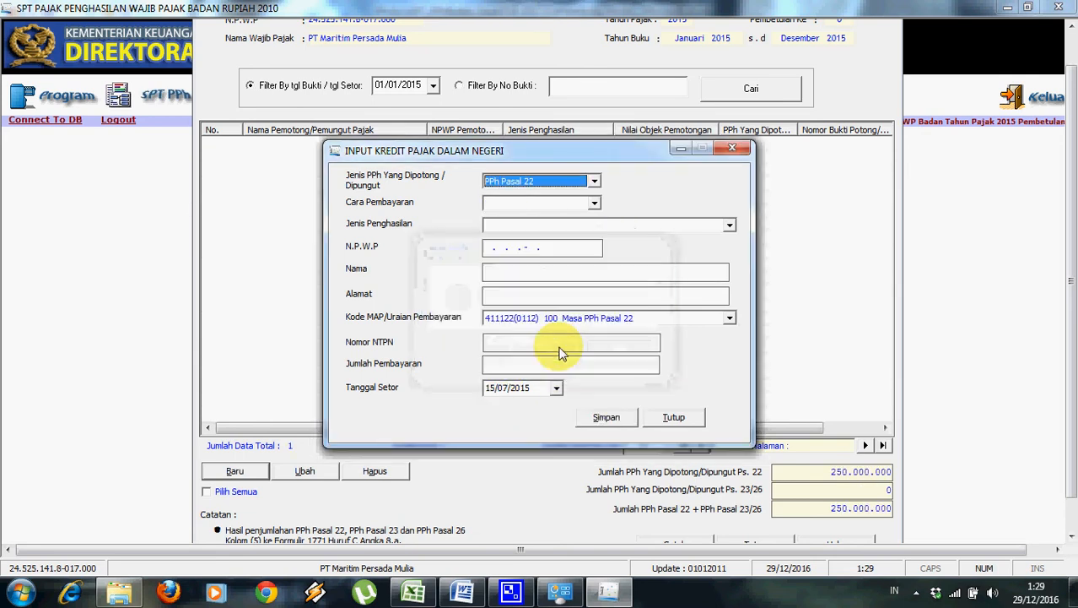
# Switch the new credit entry to PPh Pasal 23 and enter the withholding slip number.
pyautogui.click(595, 183)
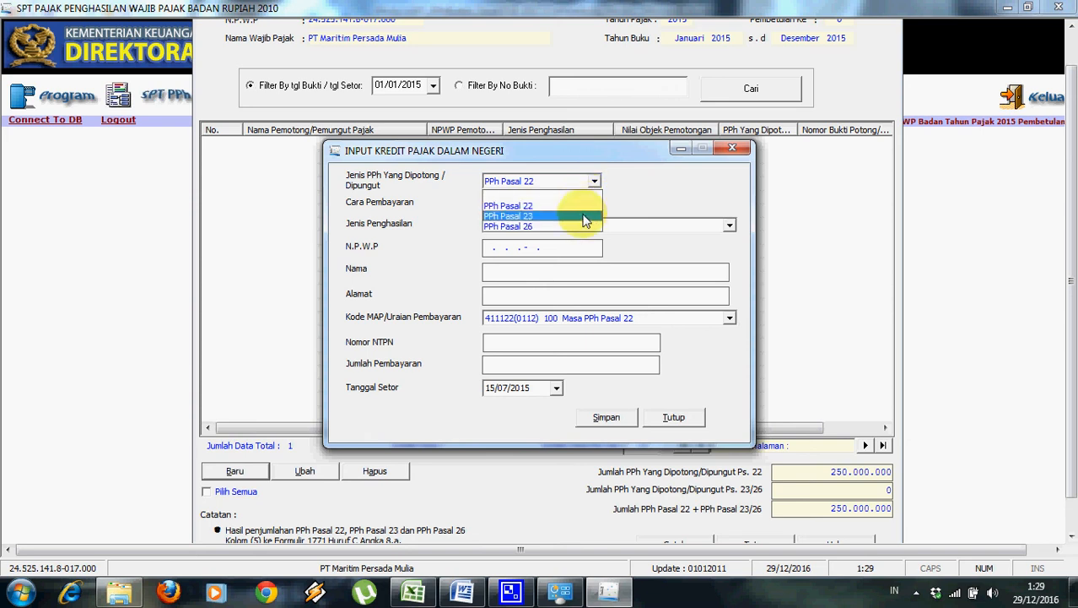
pyautogui.click(585, 223)
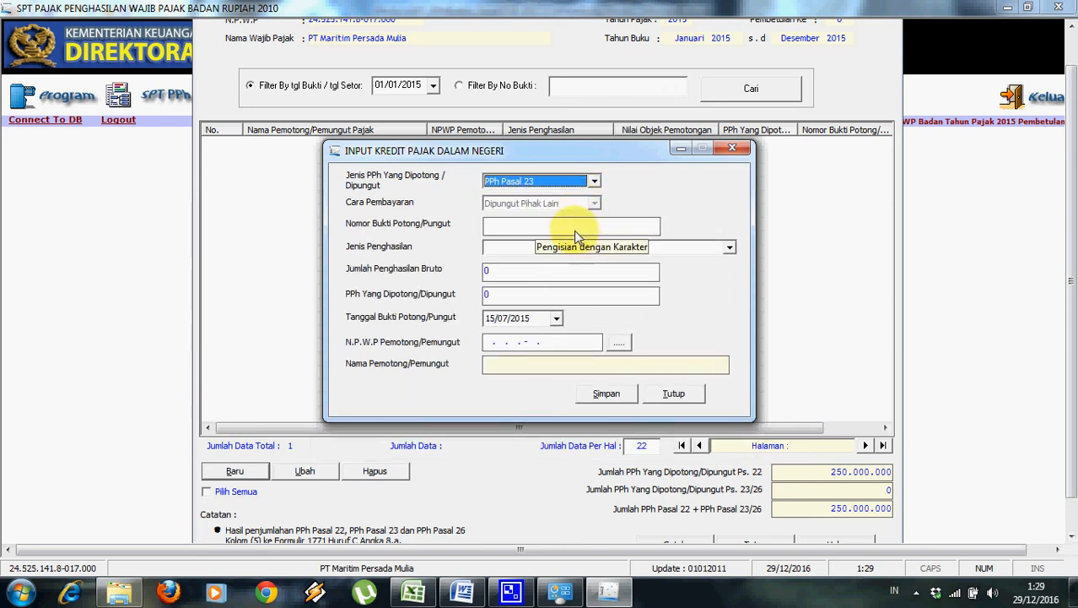
pyautogui.click(460, 590)
pyautogui.click(456, 590)
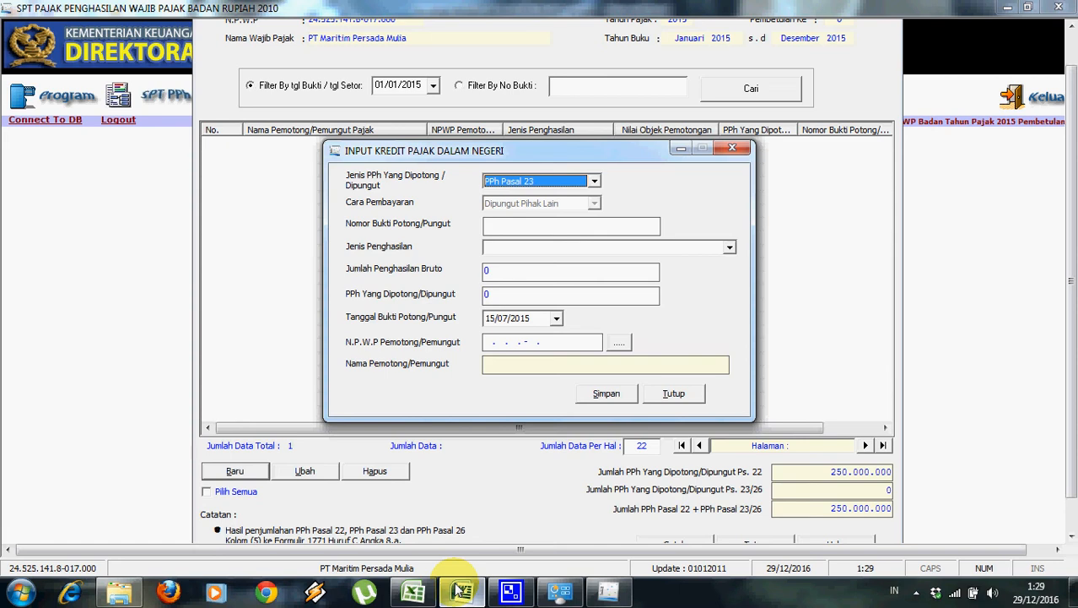
pyautogui.click(544, 225)
pyautogui.write('121/BP23/2015')
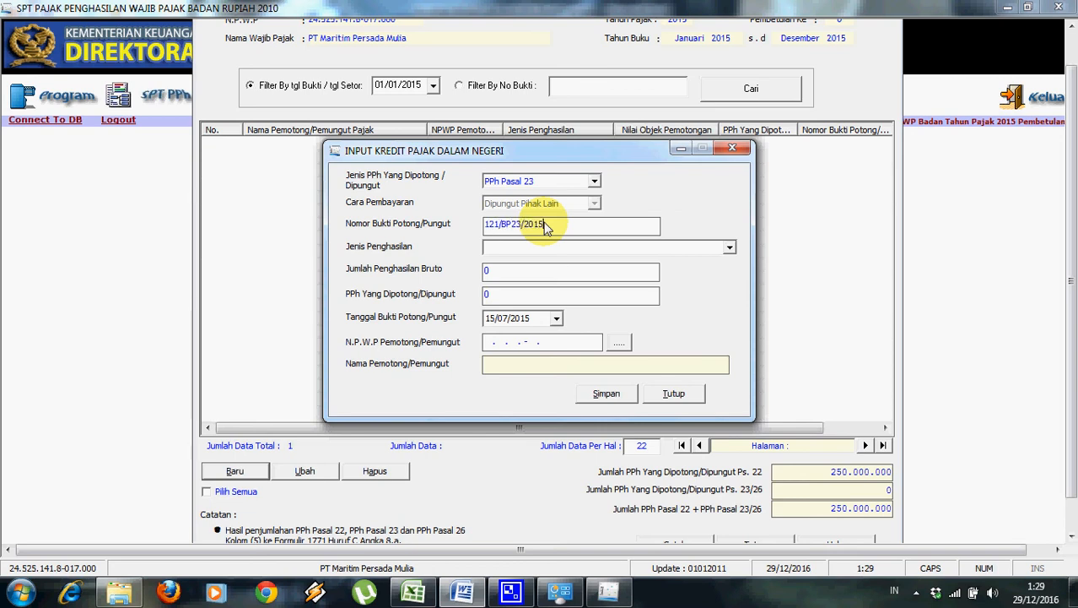
# Set income type Bunga, gross income 250.000.000 and tax withheld 37.500.000.
pyautogui.click(590, 248)
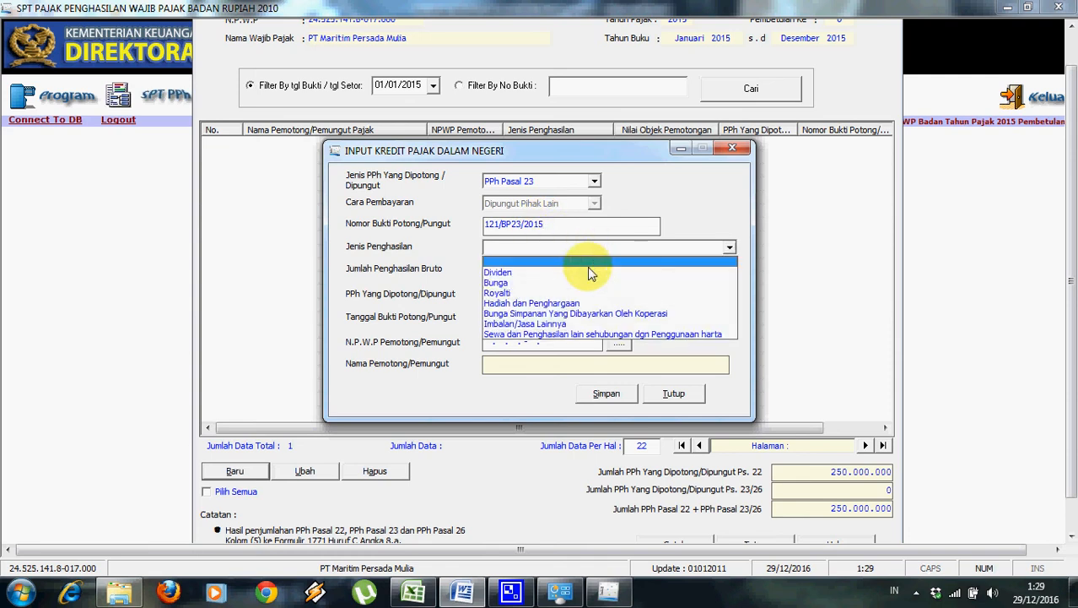
pyautogui.click(586, 283)
pyautogui.press('Tab')
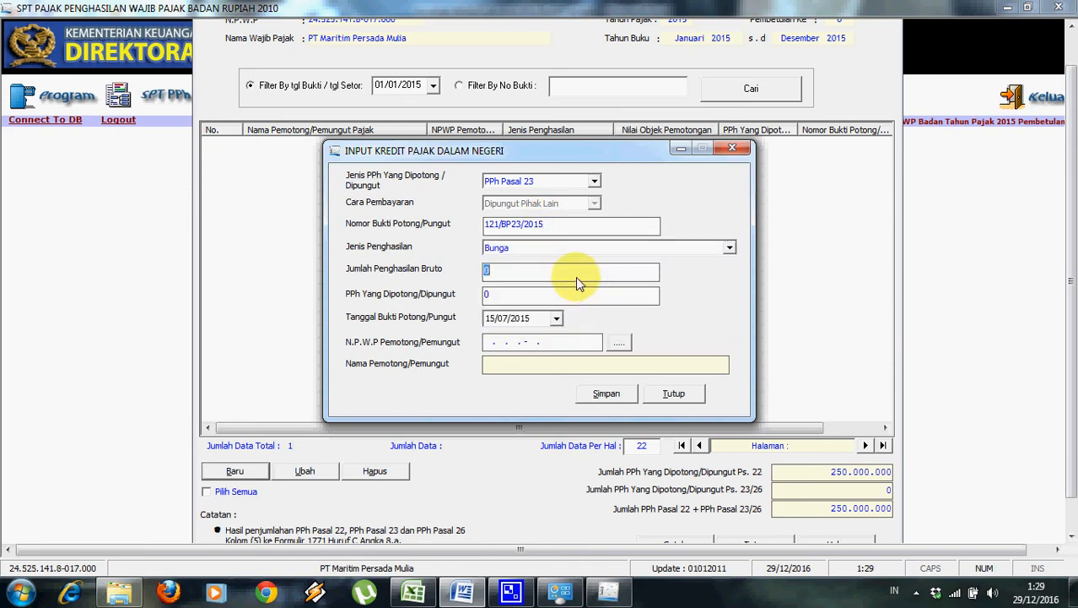
pyautogui.write('250.000.000')
pyautogui.click(550, 298)
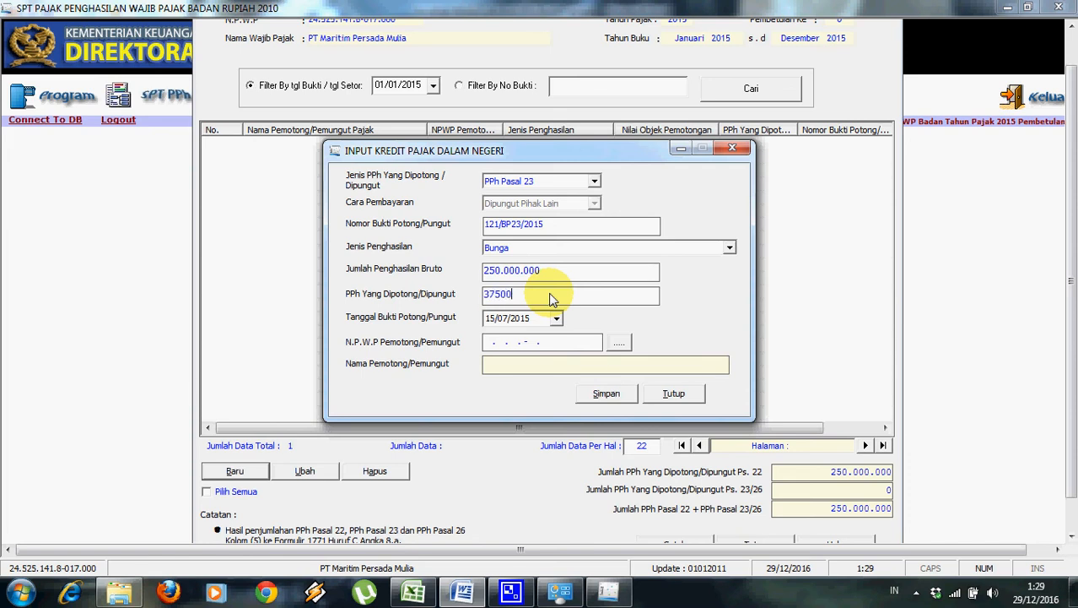
pyautogui.click(550, 341)
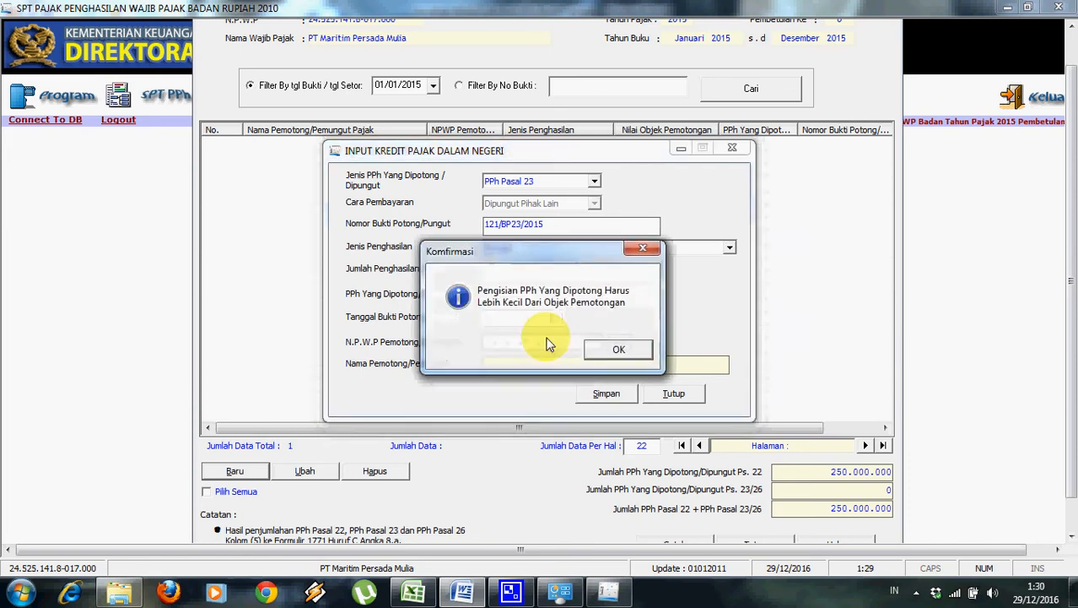
pyautogui.click(615, 353)
pyautogui.write('37500000')
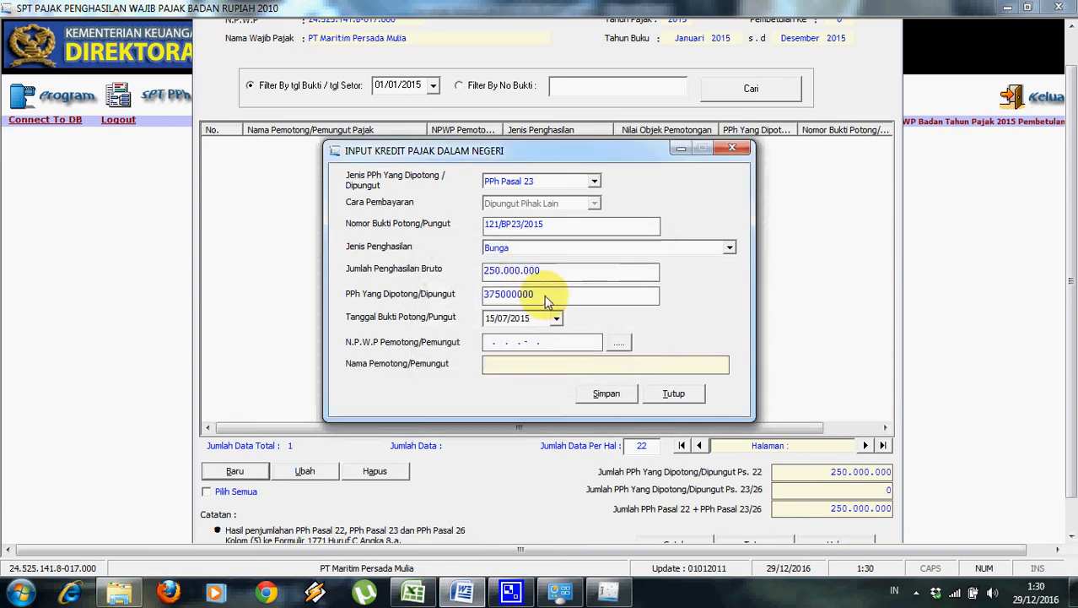
pyautogui.press('Tab')
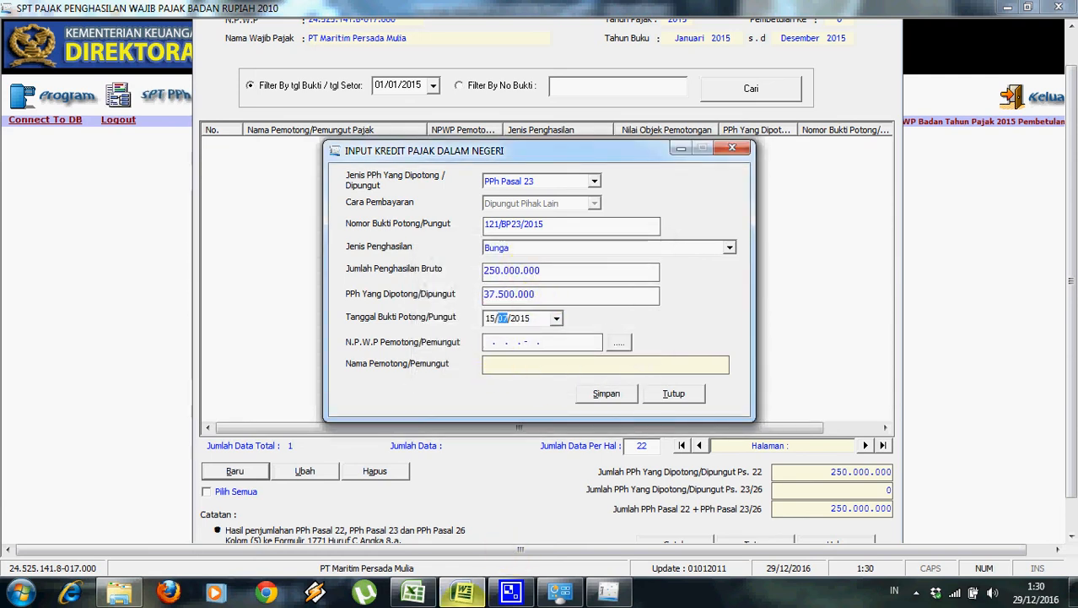
# Set the withholding slip date to 04/12/2015, matching the assignment document.
pyautogui.click(462, 591)
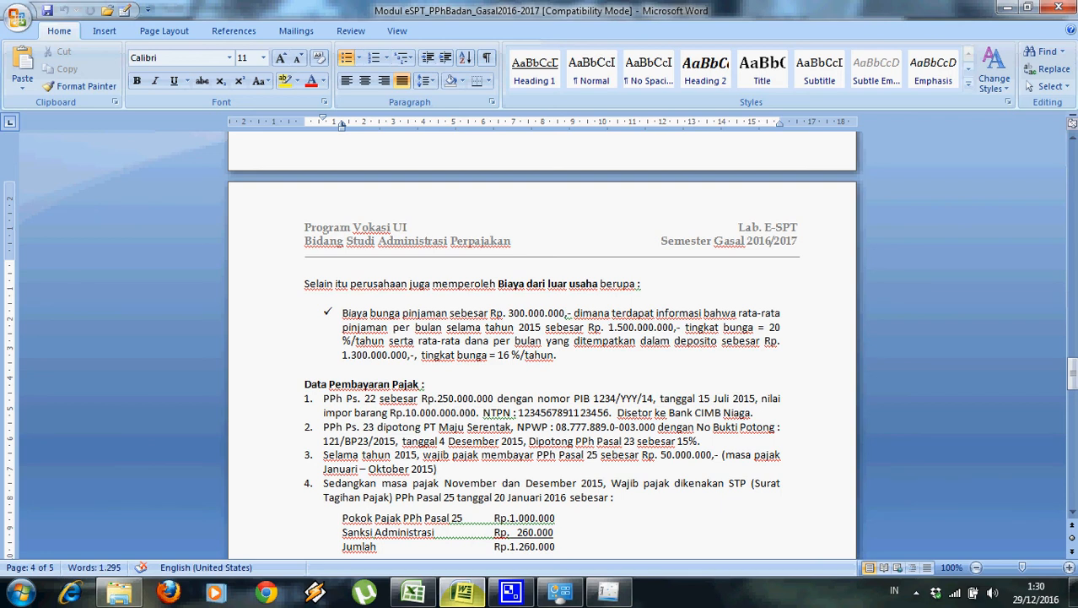
pyautogui.click(461, 596)
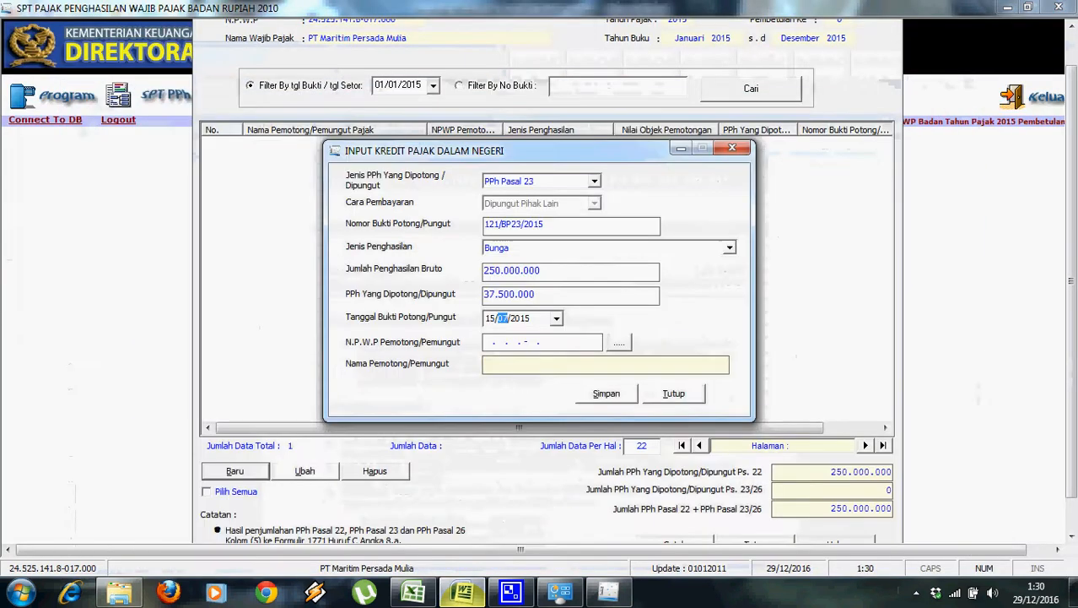
pyautogui.click(489, 319)
pyautogui.write('30')
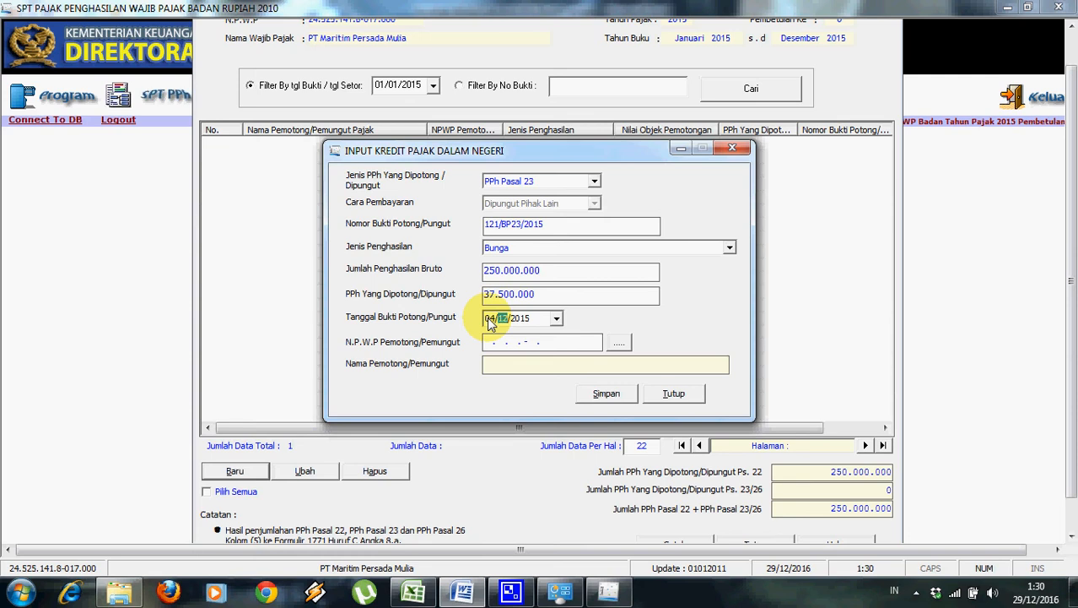
# Start a new withholder reference and paste the withholder's NPWP copied from the document.
pyautogui.click(619, 342)
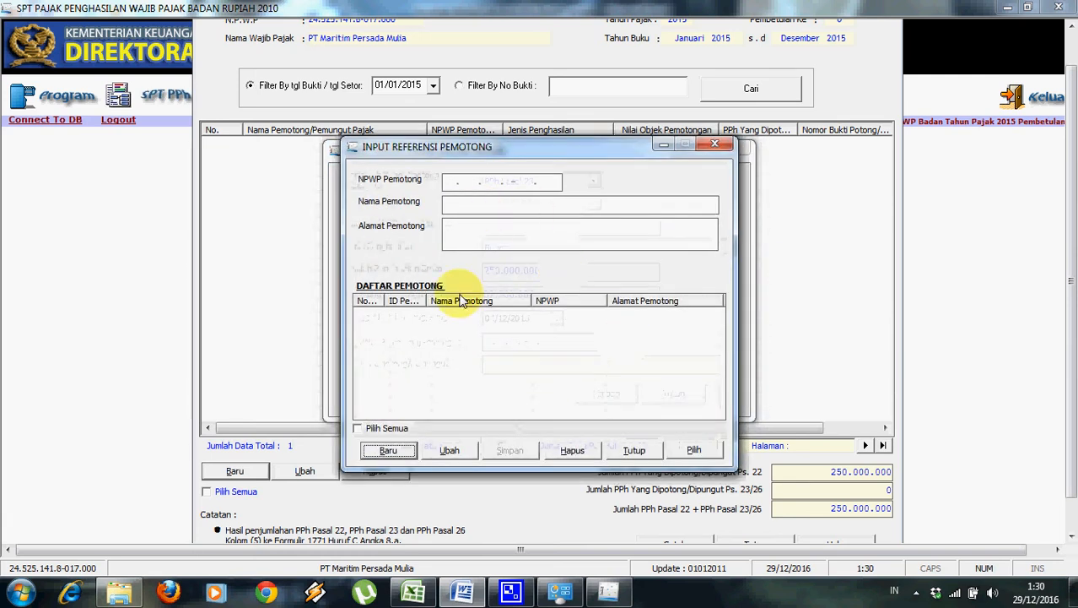
pyautogui.click(408, 450)
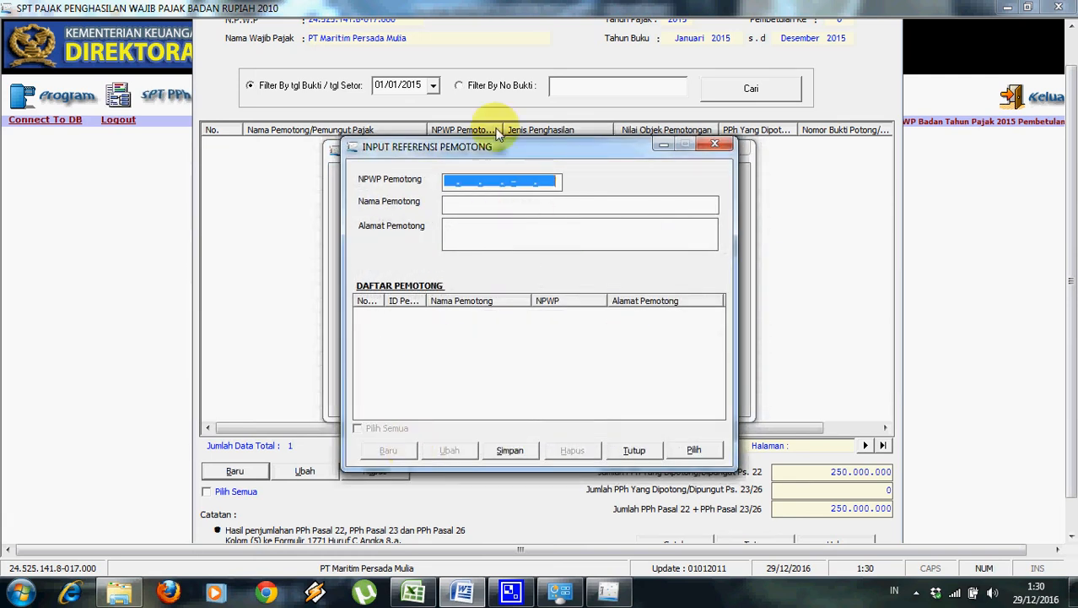
pyautogui.click(446, 188)
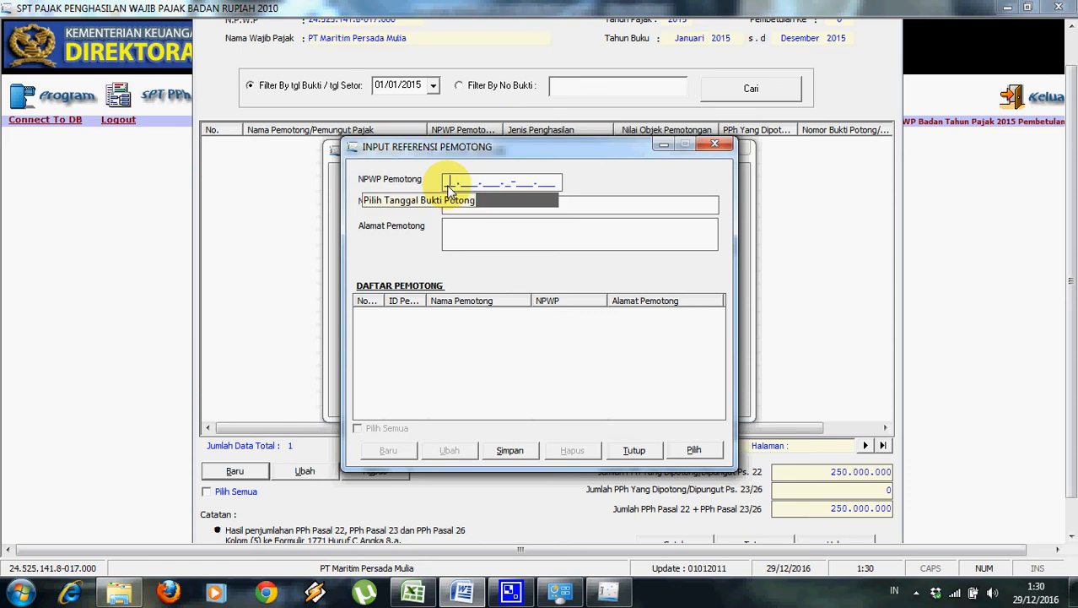
pyautogui.click(463, 590)
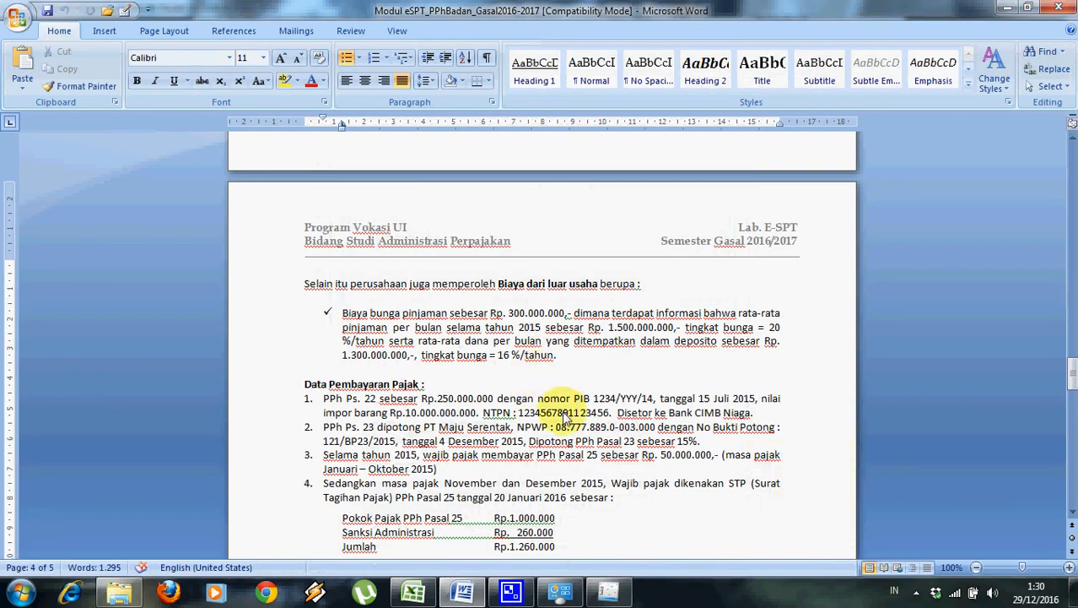
pyautogui.moveTo(557, 428); pyautogui.dragTo(649, 429)
pyautogui.hotkey('ctrl', 'c')
pyautogui.hotkey('alt', 'Tab')
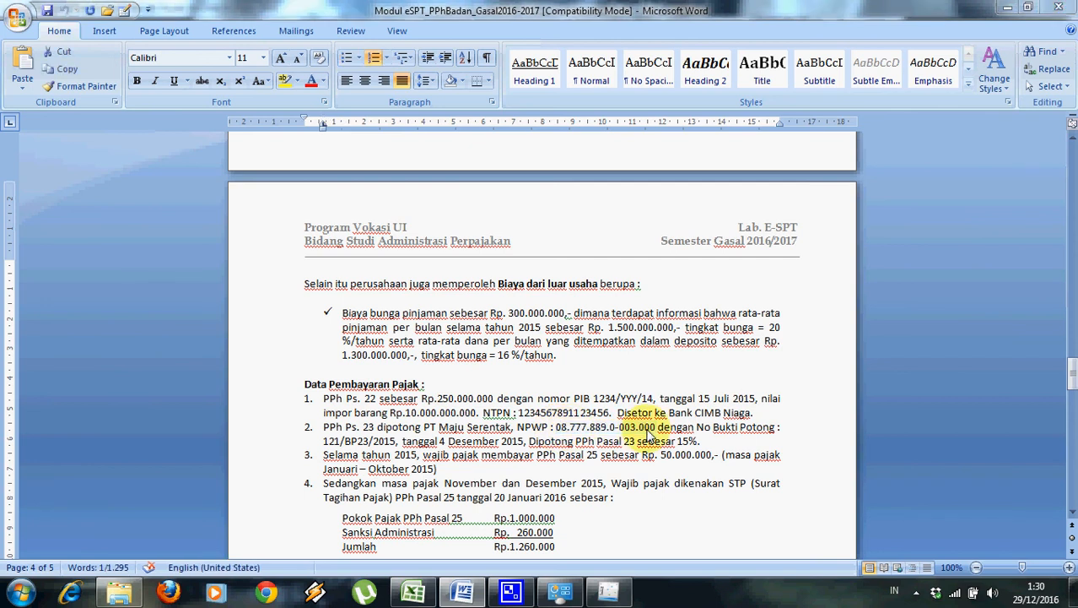
pyautogui.hotkey('ctrl', 'v')
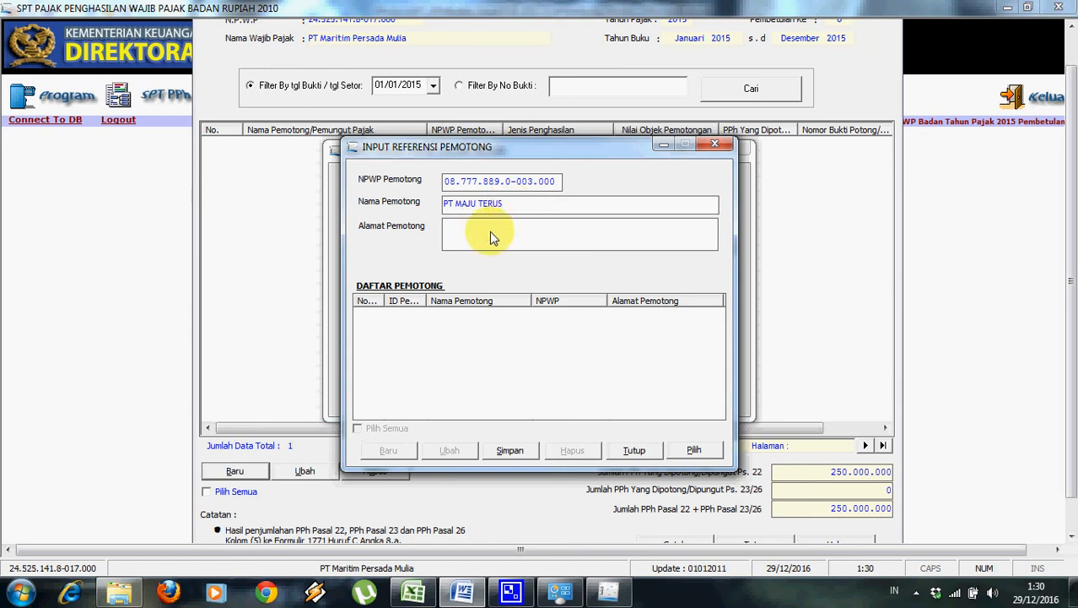
# Enter PT MAJU TERUS's name and Jakarta address, then save the withholder reference.
pyautogui.hotkey('alt', 'Tab')
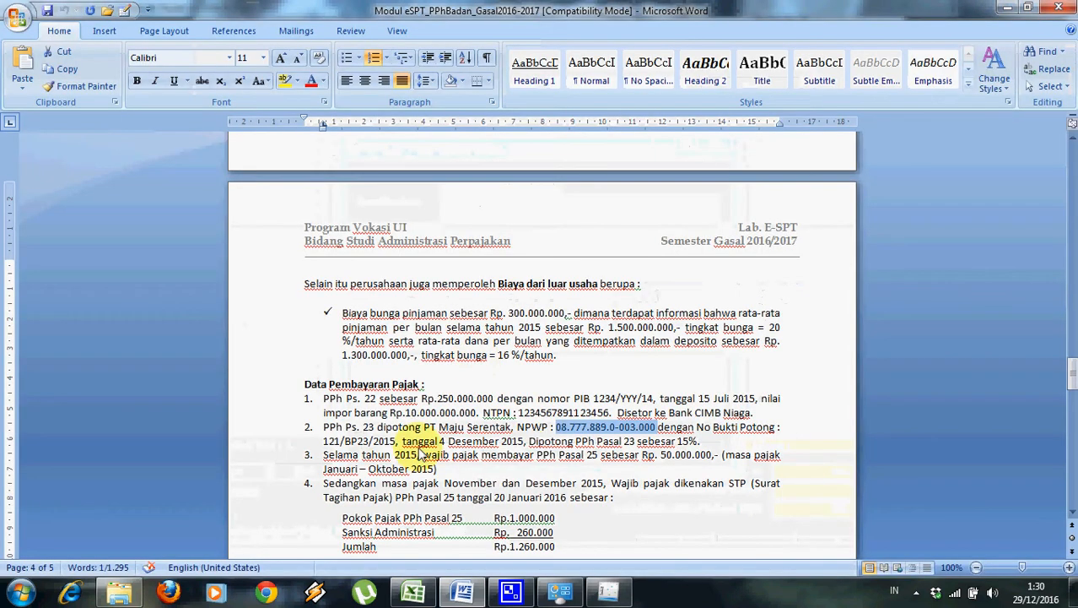
pyautogui.hotkey('alt', 'Tab')
pyautogui.press('Tab')
pyautogui.press('Tab')
pyautogui.press('Tab')
pyautogui.press('Tab')
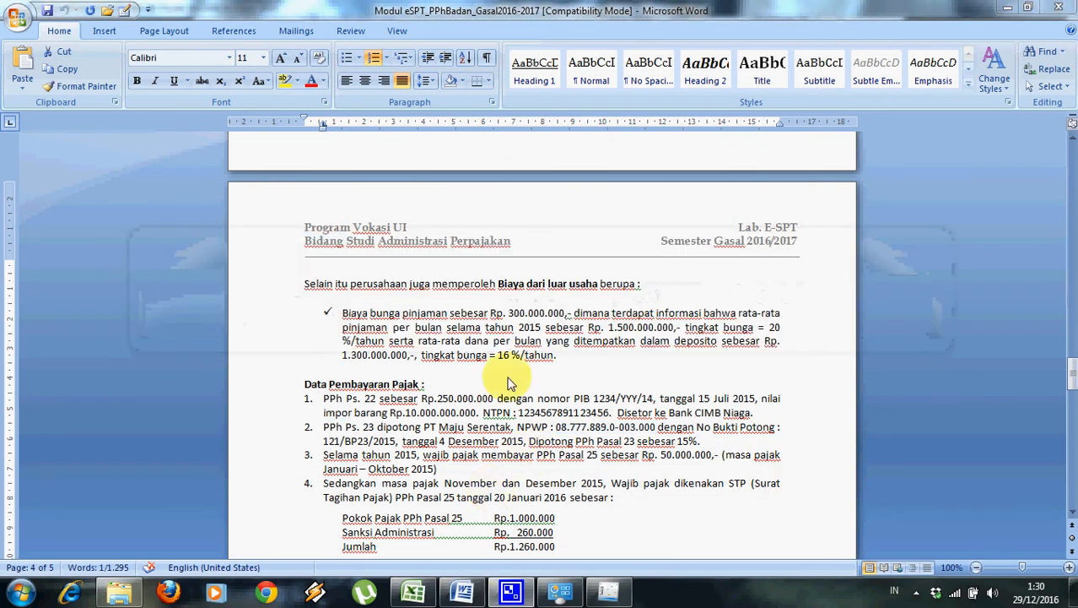
pyautogui.click(635, 596)
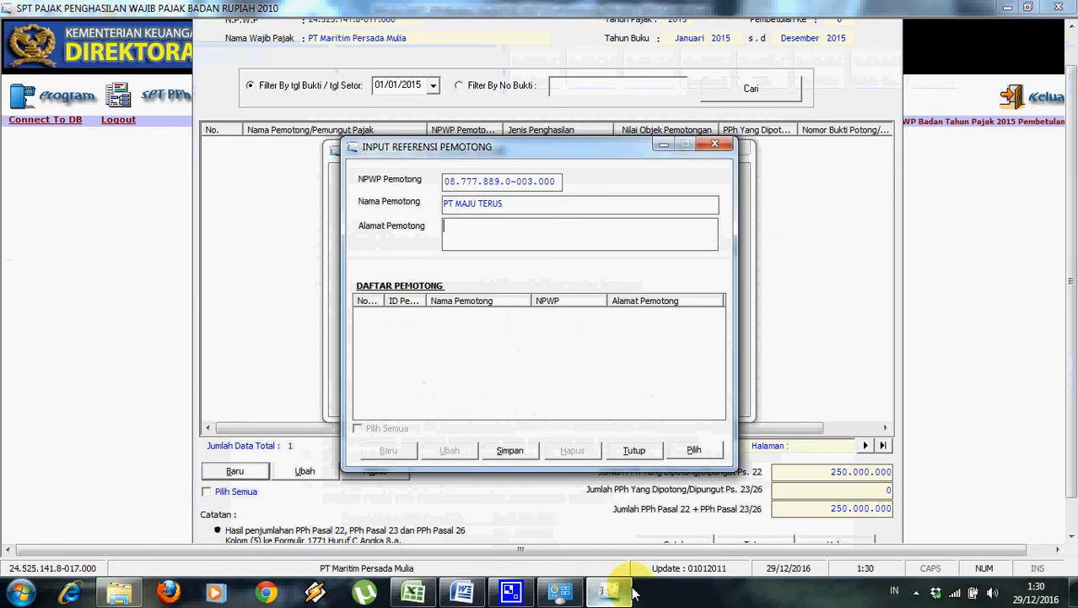
pyautogui.write('K')
pyautogui.write('JAKA')
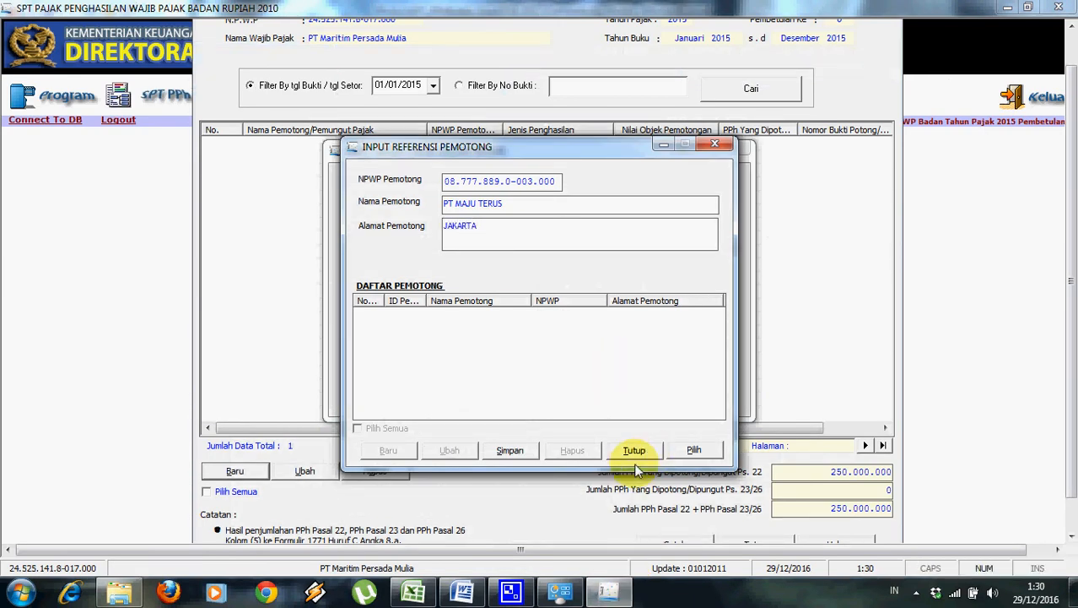
pyautogui.click(518, 452)
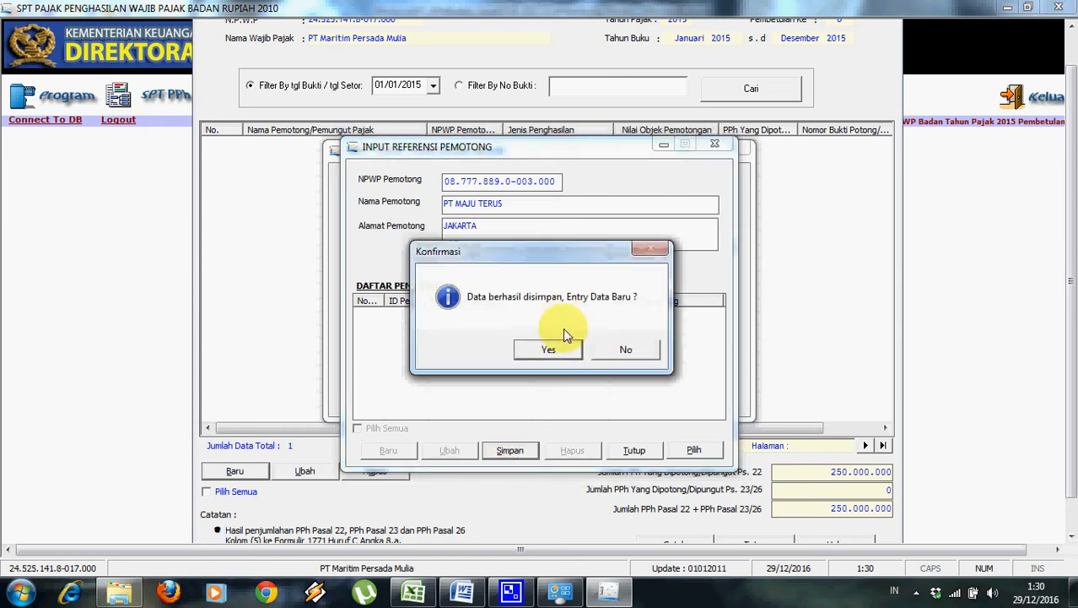
pyautogui.click(547, 348)
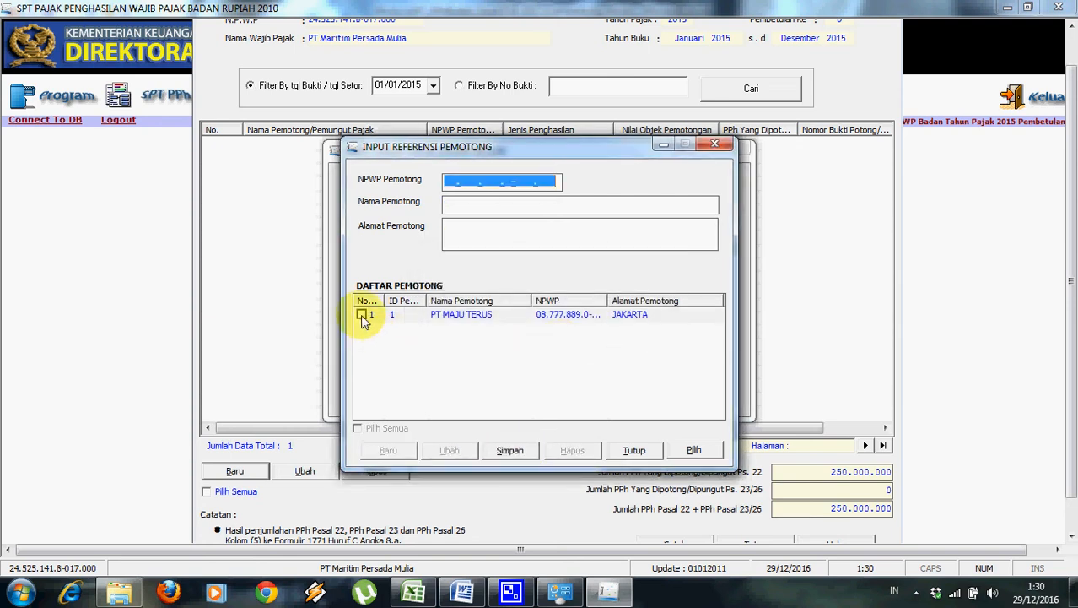
pyautogui.click(640, 452)
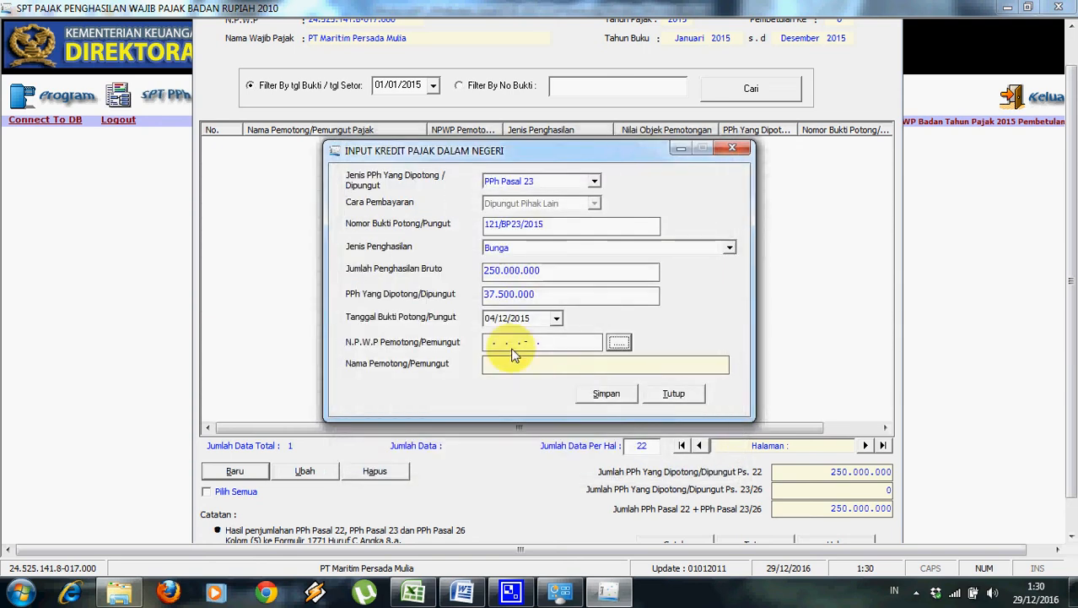
# Assign PT MAJU TERUS as withholder, save the Pasal 23 credit, and close the credit forms.
pyautogui.click(618, 341)
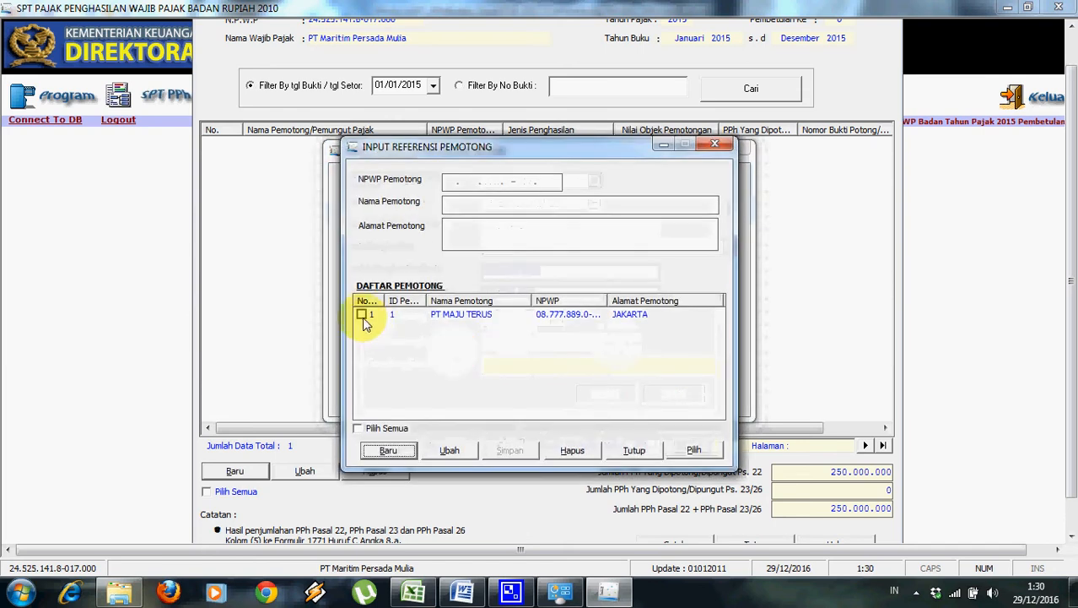
pyautogui.click(361, 314)
pyautogui.click(676, 450)
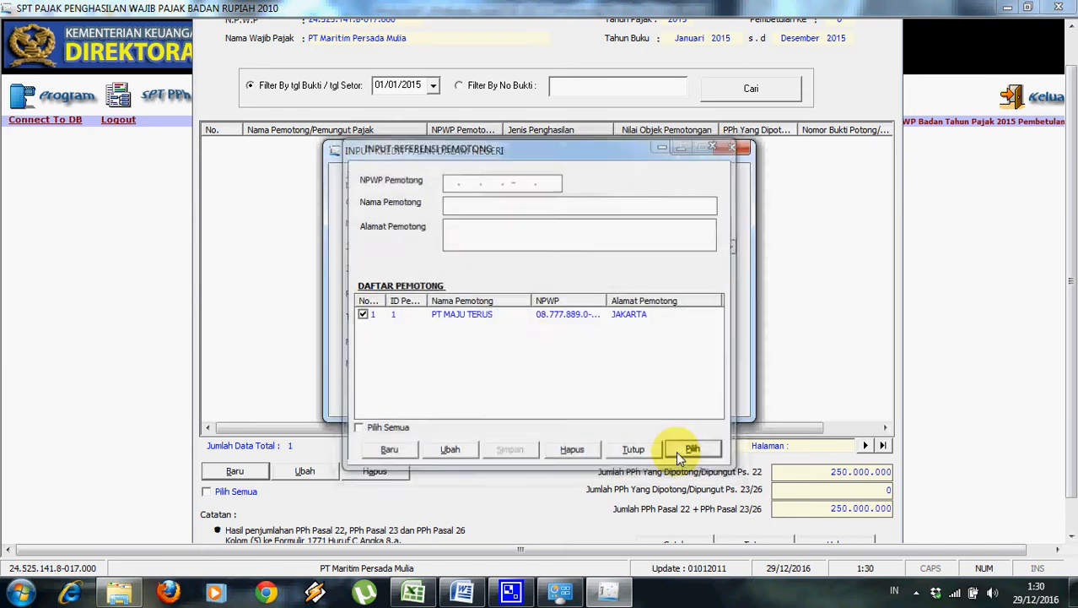
pyautogui.click(611, 403)
pyautogui.click(545, 350)
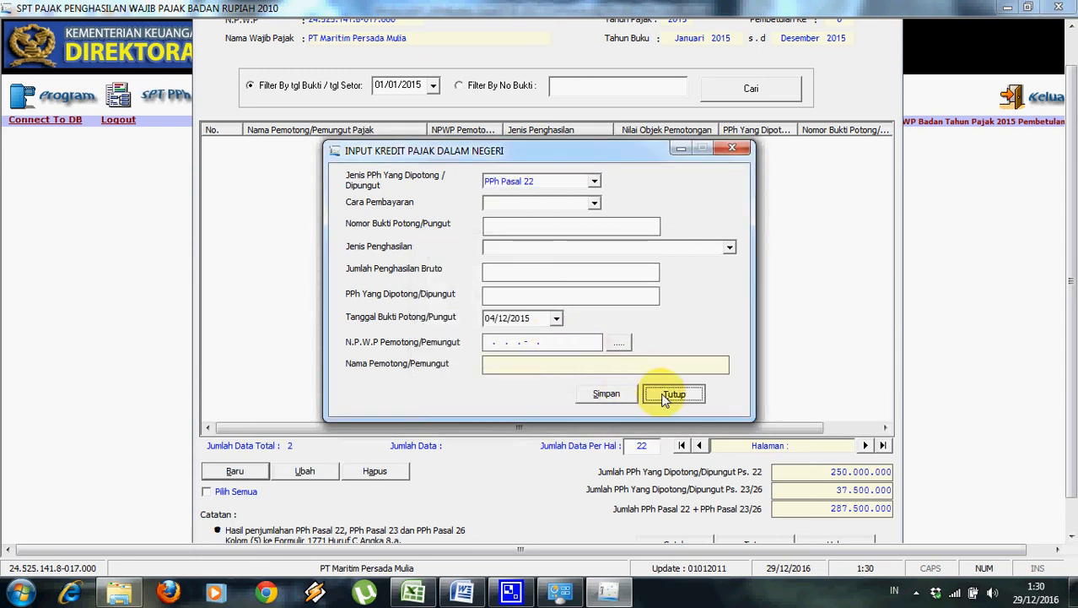
pyautogui.click(674, 393)
pyautogui.click(755, 540)
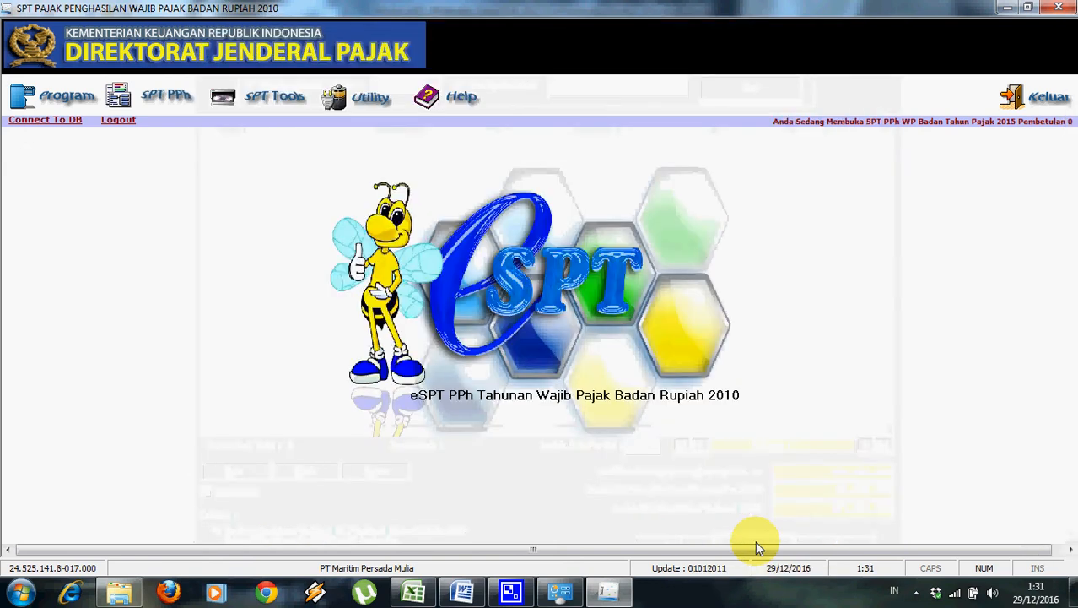
# Open Formulir 1771-II - Perincian Harga Pokok Penjualan from the SPT PPh attachments.
pyautogui.click(168, 96)
pyautogui.moveTo(201, 147)
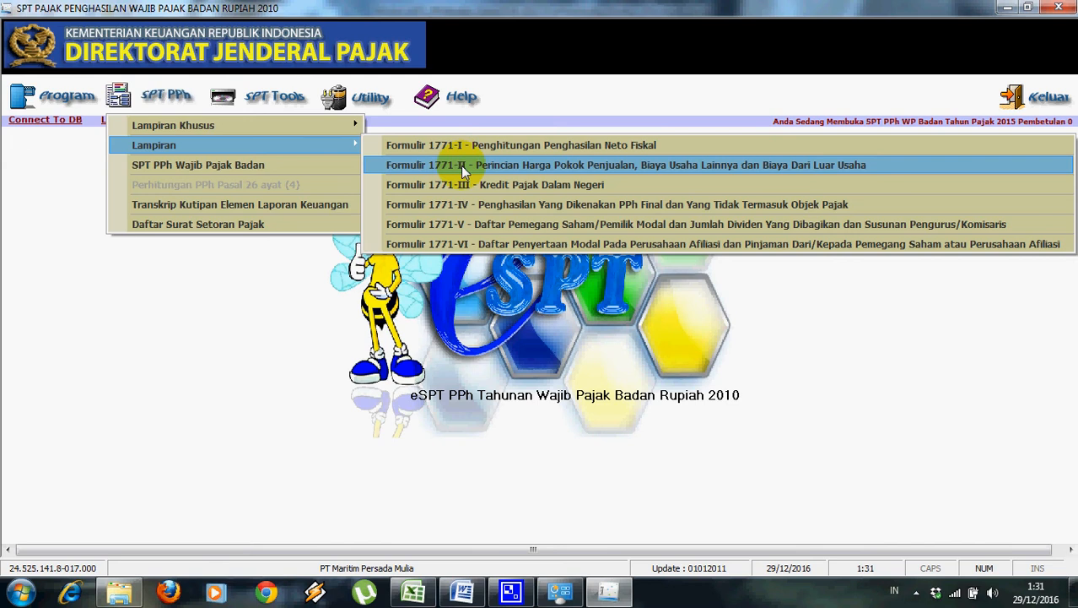
pyautogui.click(463, 172)
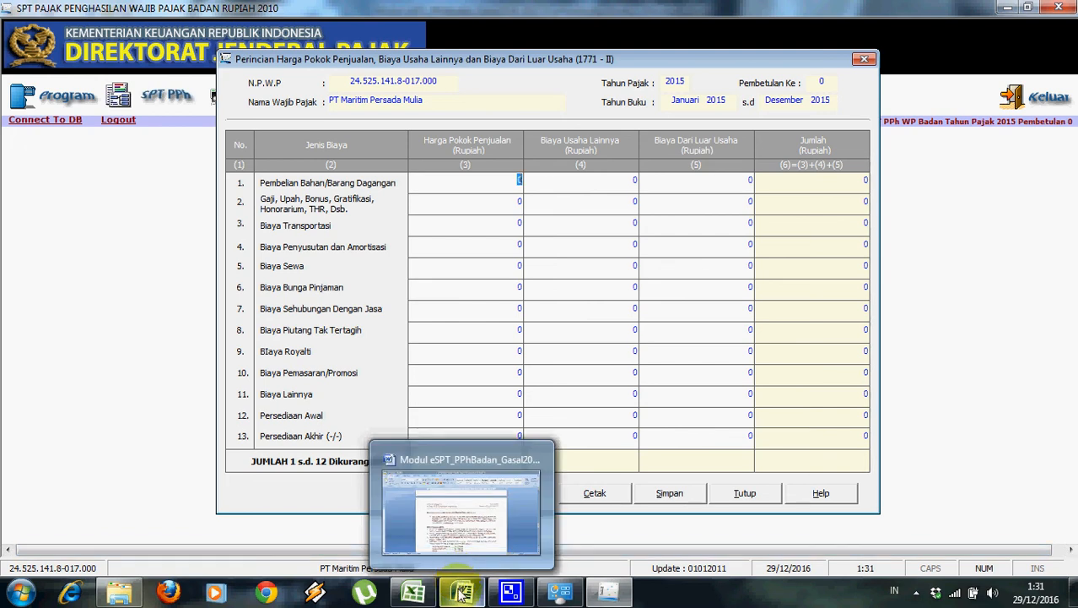
pyautogui.click(425, 593)
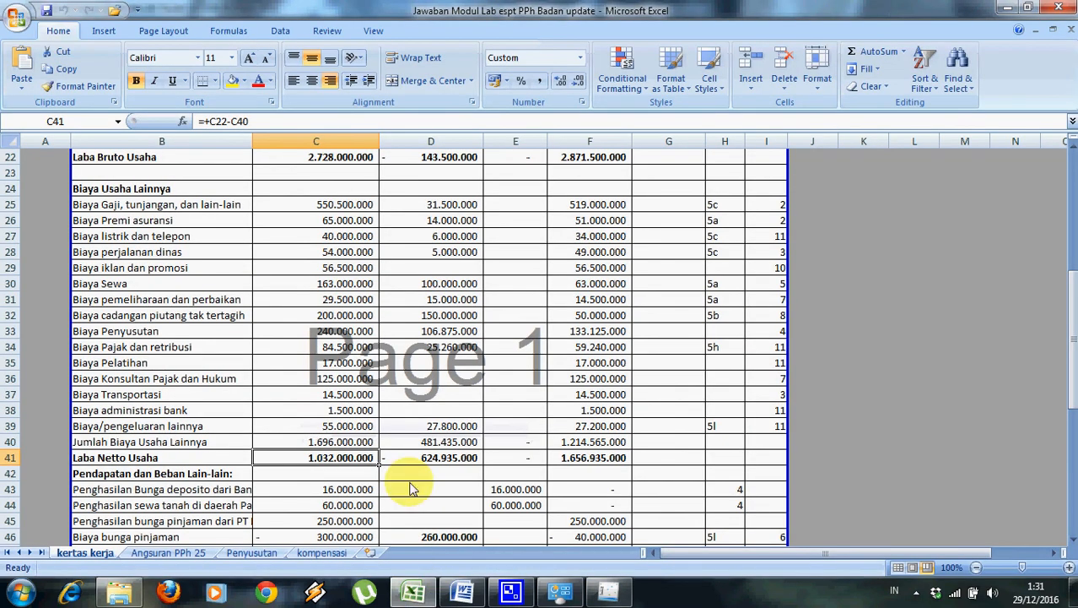
pyautogui.moveTo(1070, 333); pyautogui.dragTo(817, 209)
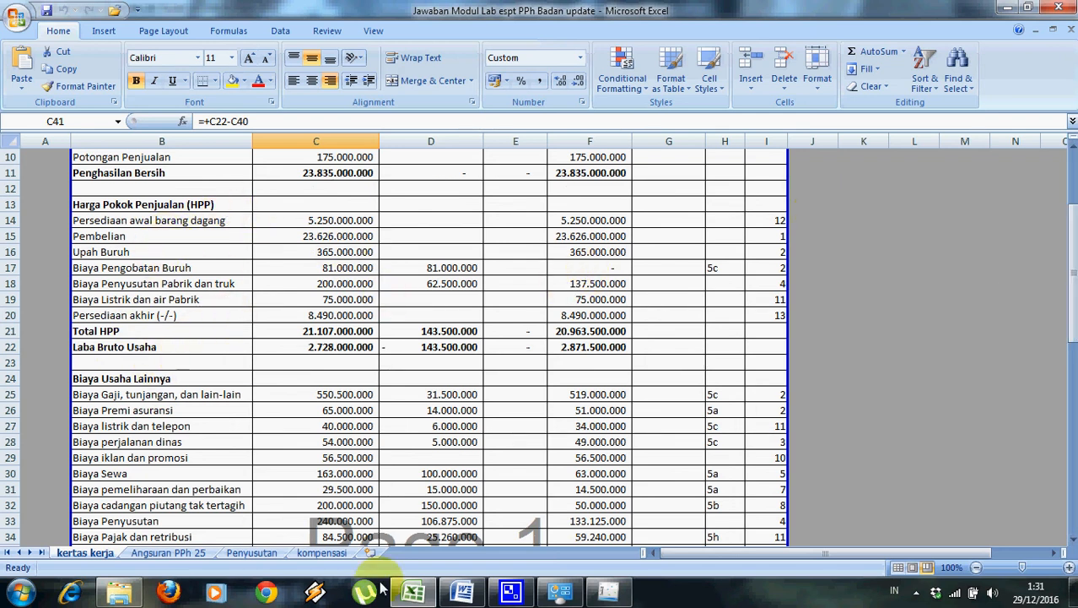
pyautogui.click(590, 593)
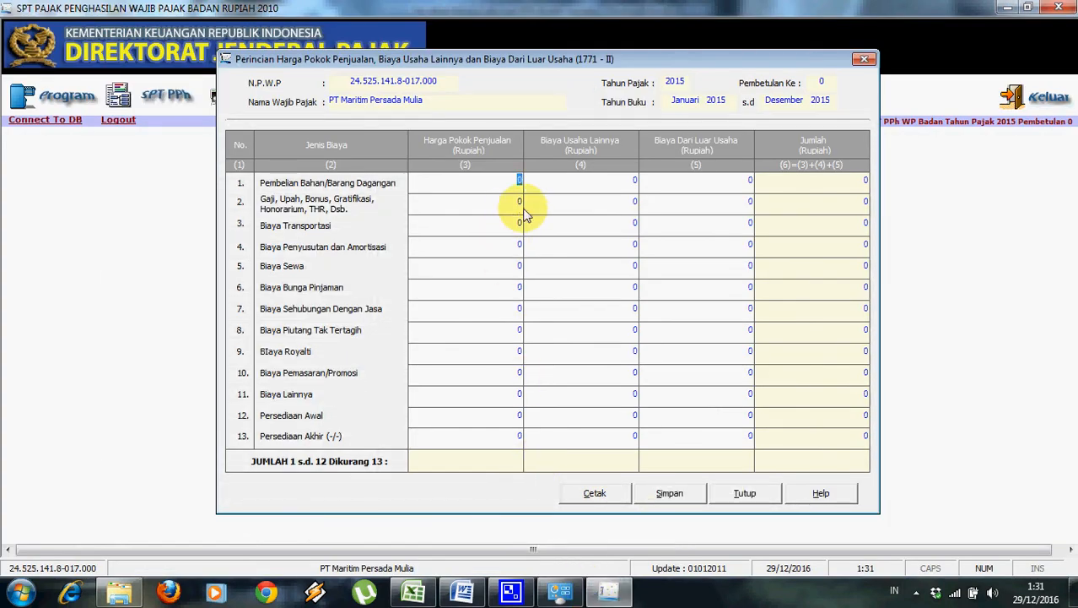
# Enter purchases 23.626.000.000, wages 446.000.000 and depreciation 200.000.000 in column (3).
pyautogui.write('23.62')
pyautogui.write('6.000.')
pyautogui.write('00000')
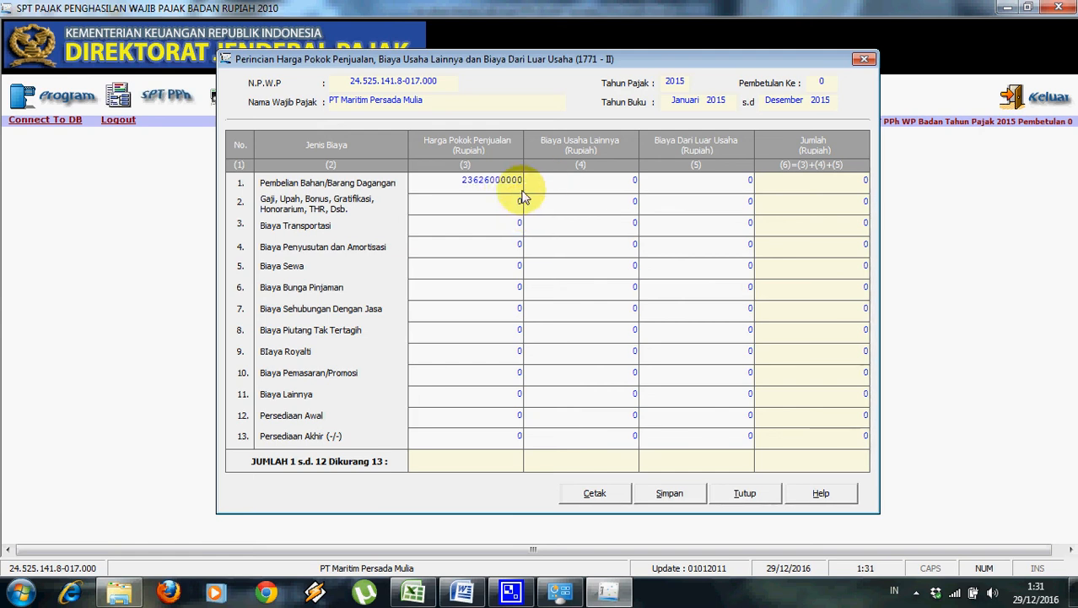
pyautogui.write('0')
pyautogui.press('Return')
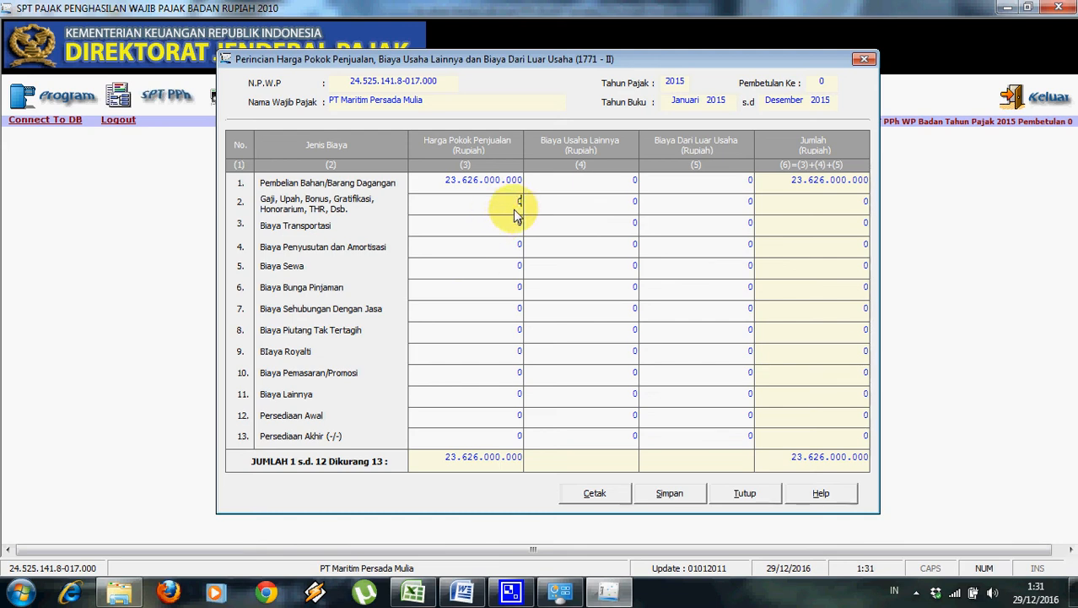
pyautogui.write('44600000')
pyautogui.press('Tab')
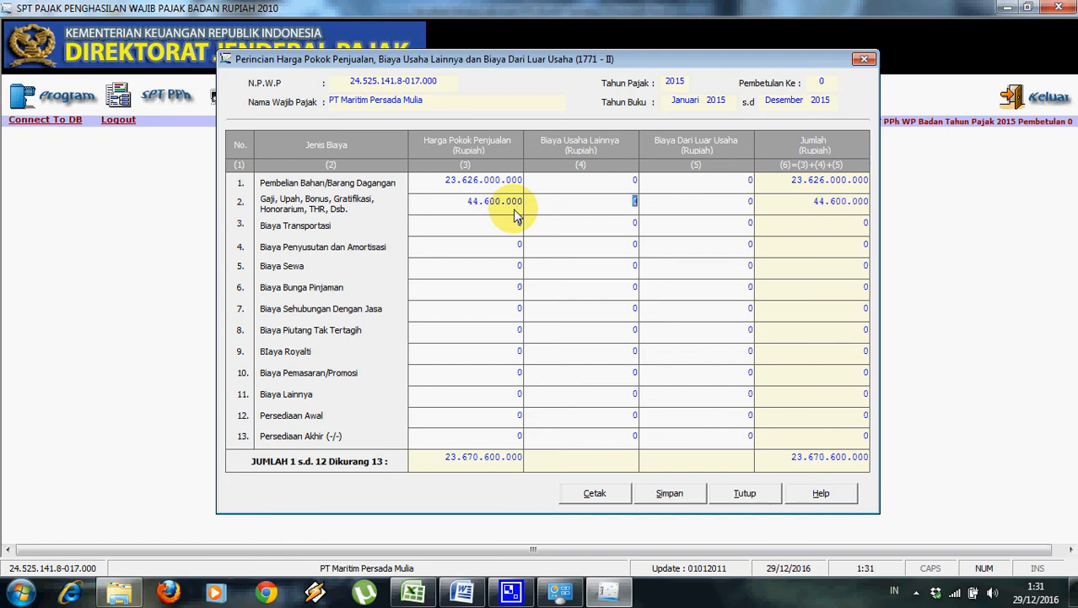
pyautogui.moveTo(468, 210); pyautogui.dragTo(515, 210)
pyautogui.click(521, 209)
pyautogui.write('0')
pyautogui.press('Tab')
pyautogui.click(496, 234)
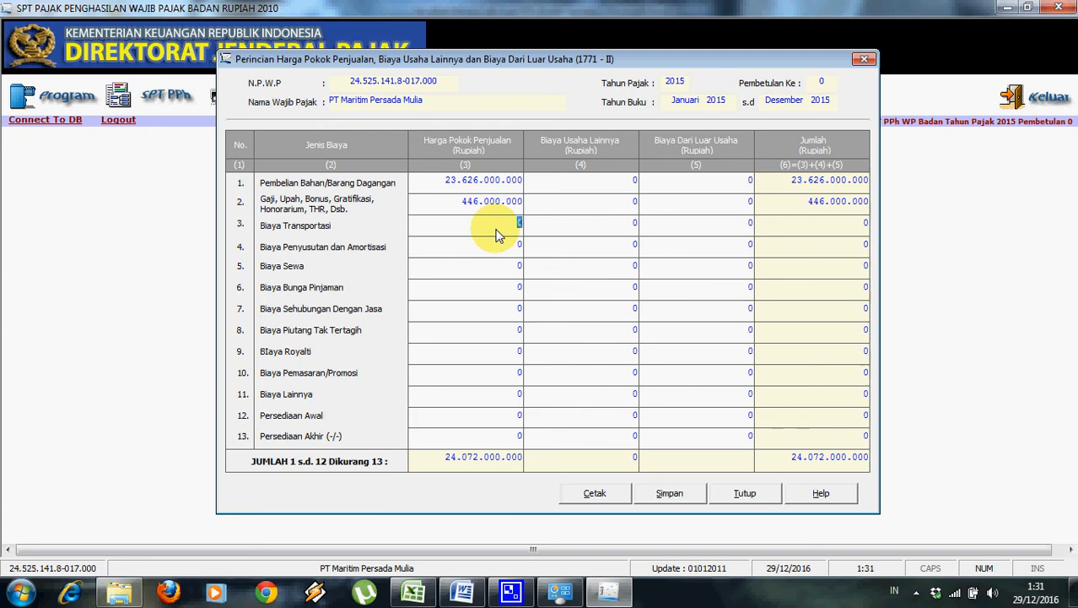
pyautogui.click(500, 254)
pyautogui.write('200000')
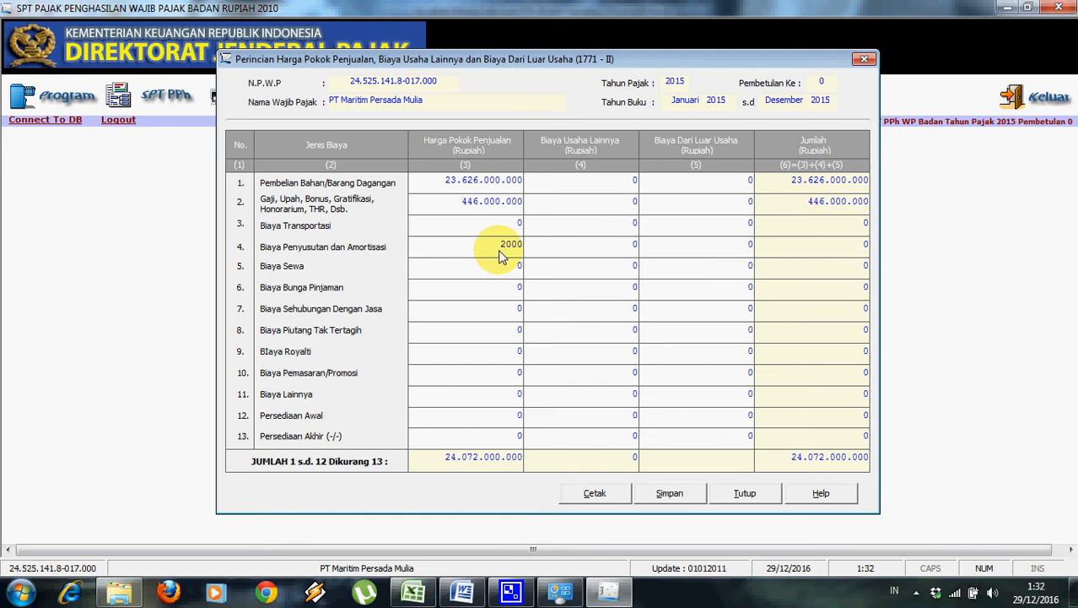
pyautogui.write('000')
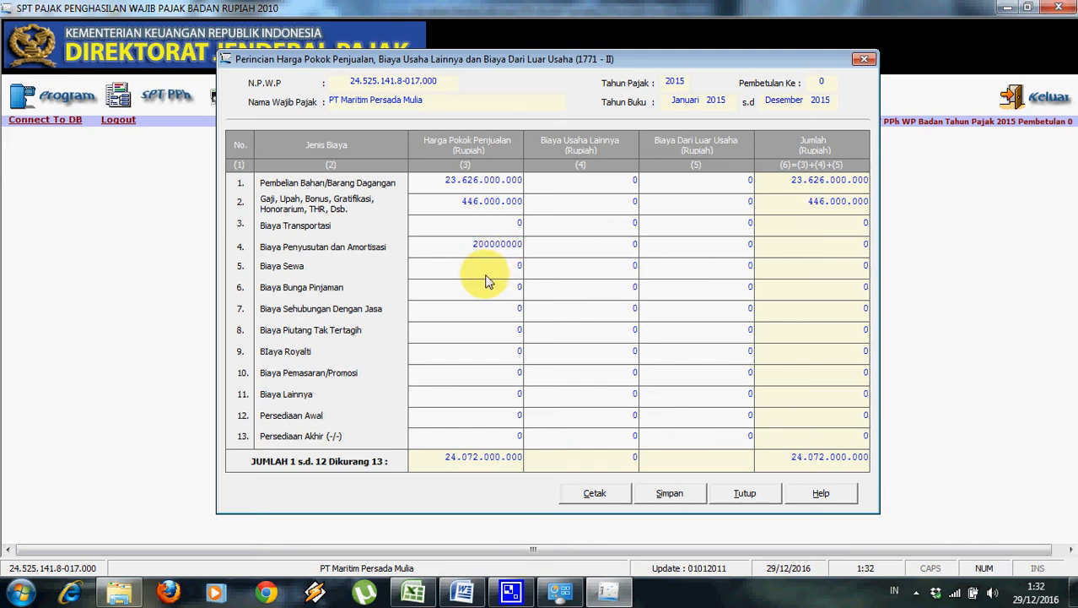
# Enter other costs 75.000.000, opening inventory 5.250.000.000 and closing inventory 8.490.000.000.
pyautogui.click(482, 402)
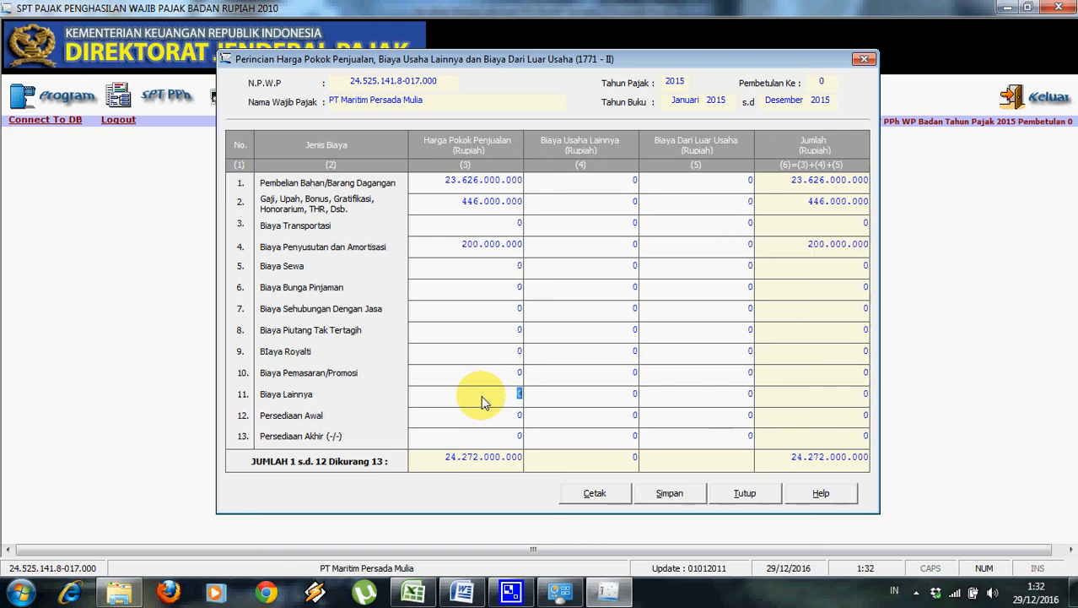
pyautogui.hotkey('alt', 'Tab')
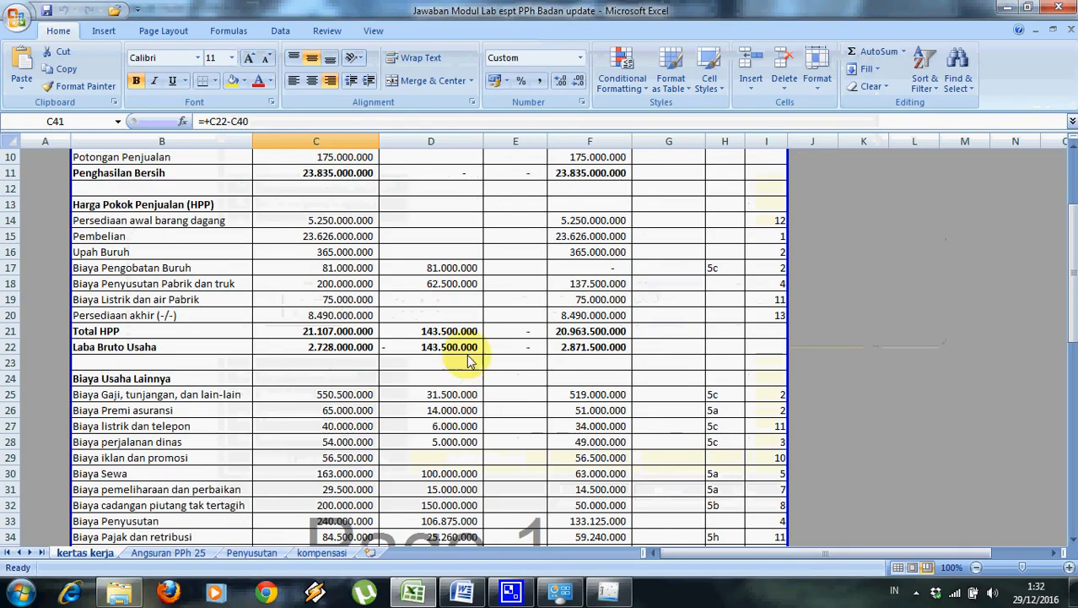
pyautogui.hotkey('alt', 'Tab')
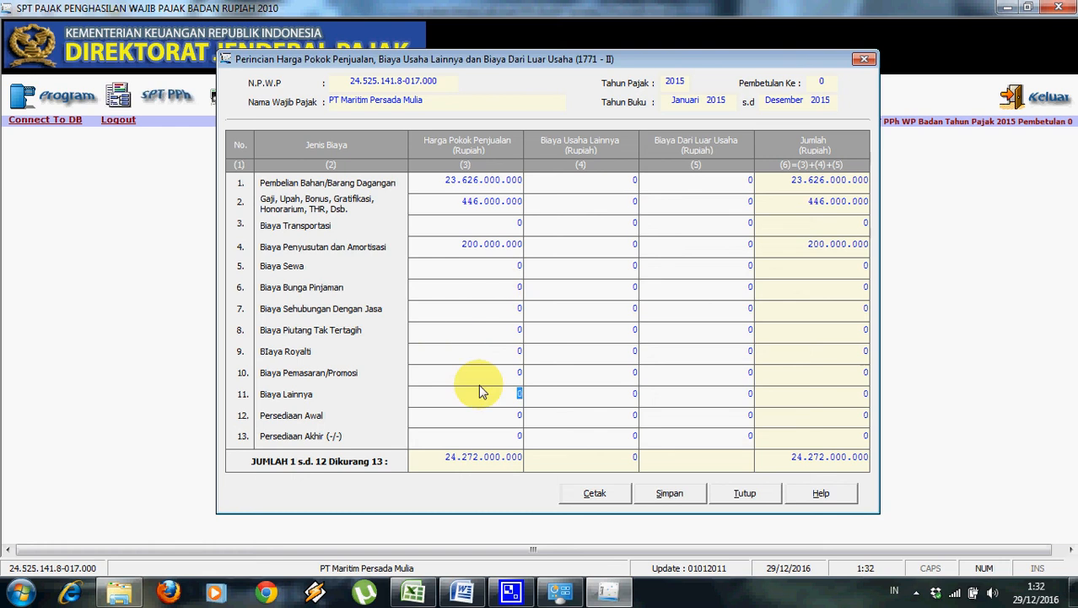
pyautogui.write('75000000')
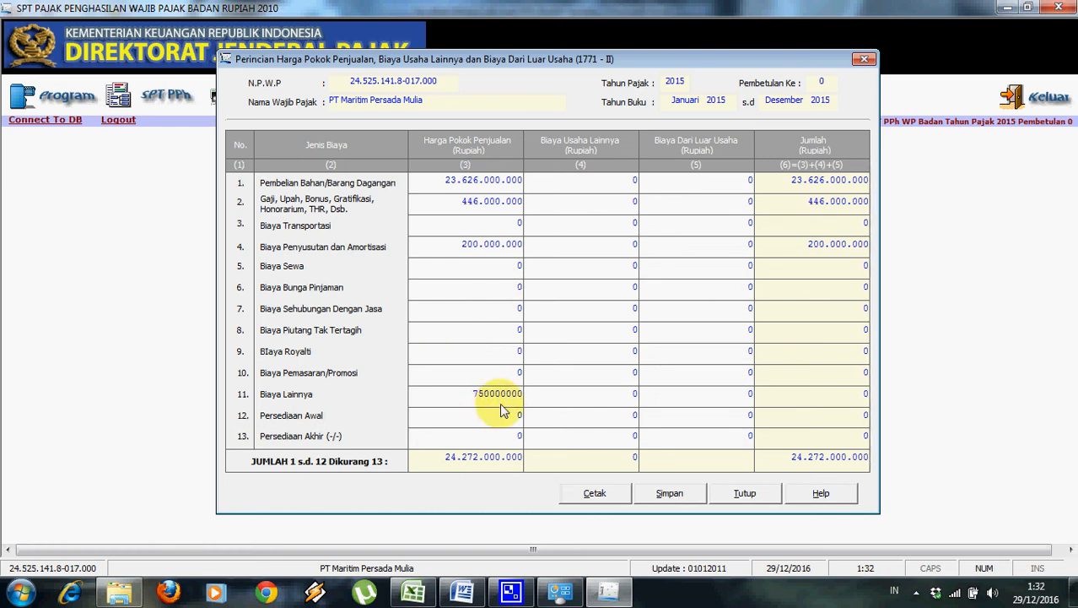
pyautogui.press('Tab')
pyautogui.click(498, 418)
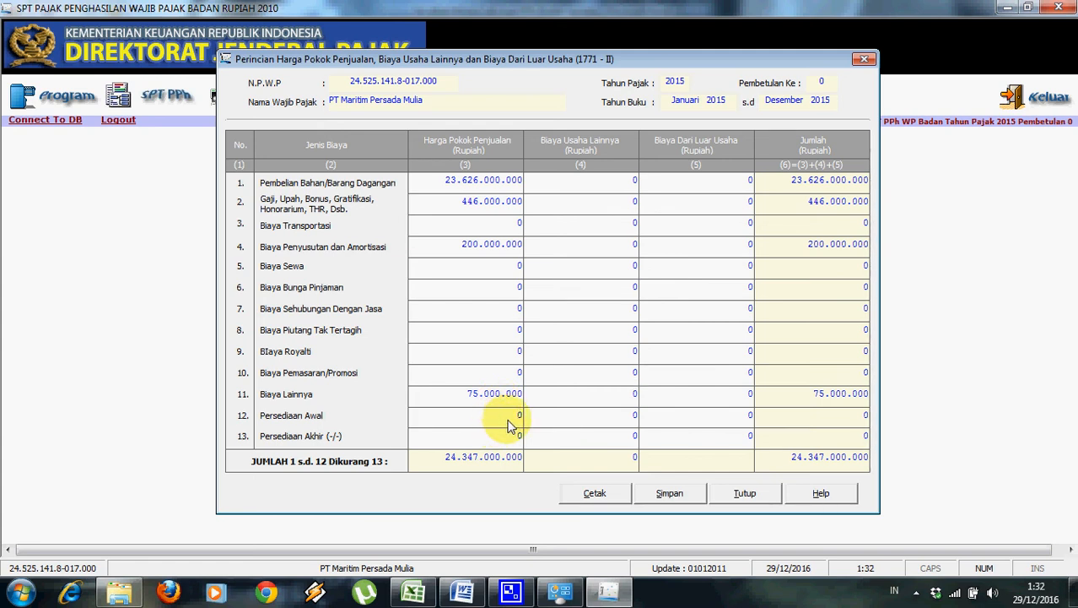
pyautogui.write('525000000')
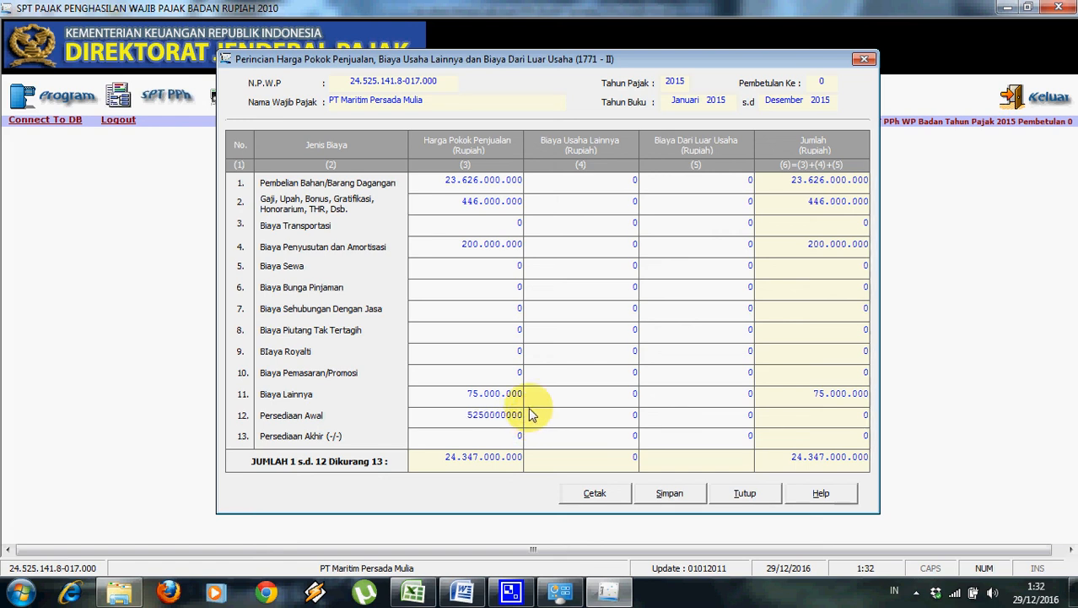
pyautogui.click(499, 443)
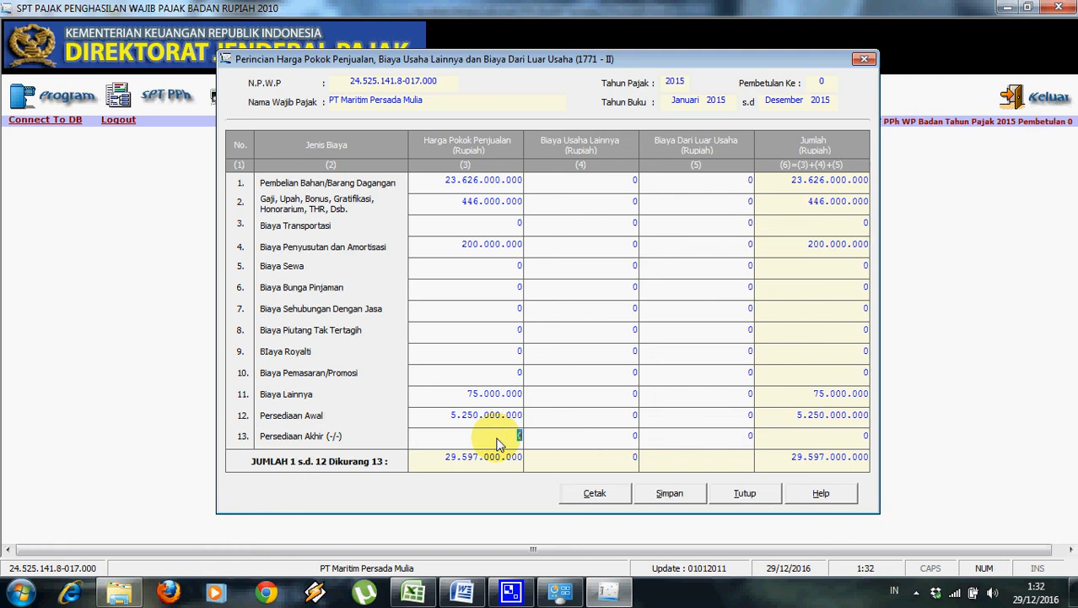
pyautogui.write('8.490.0')
pyautogui.write('00.000')
pyautogui.click(467, 371)
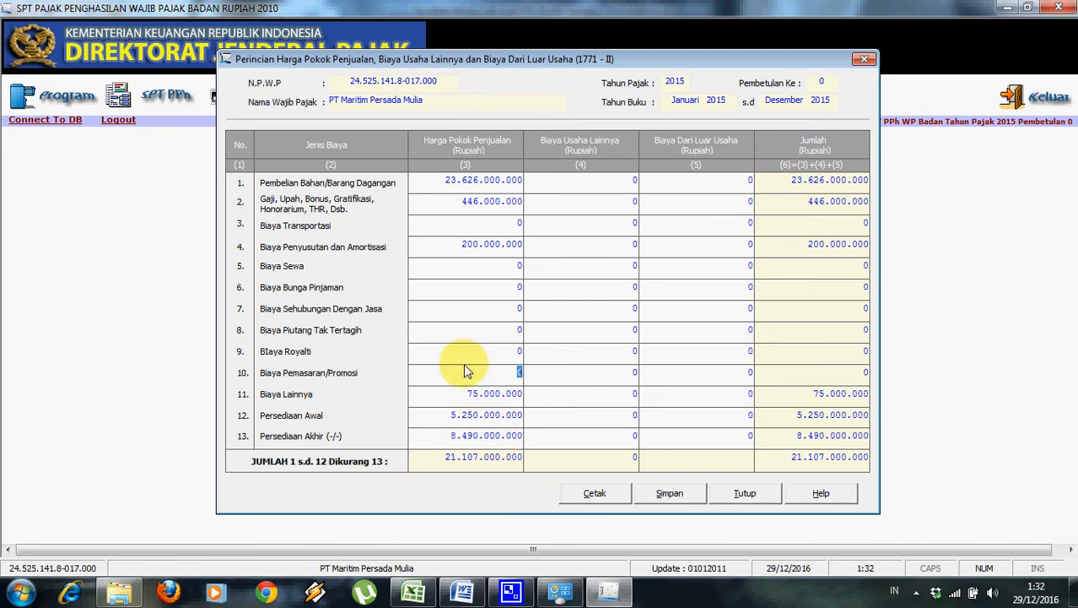
pyautogui.click(428, 597)
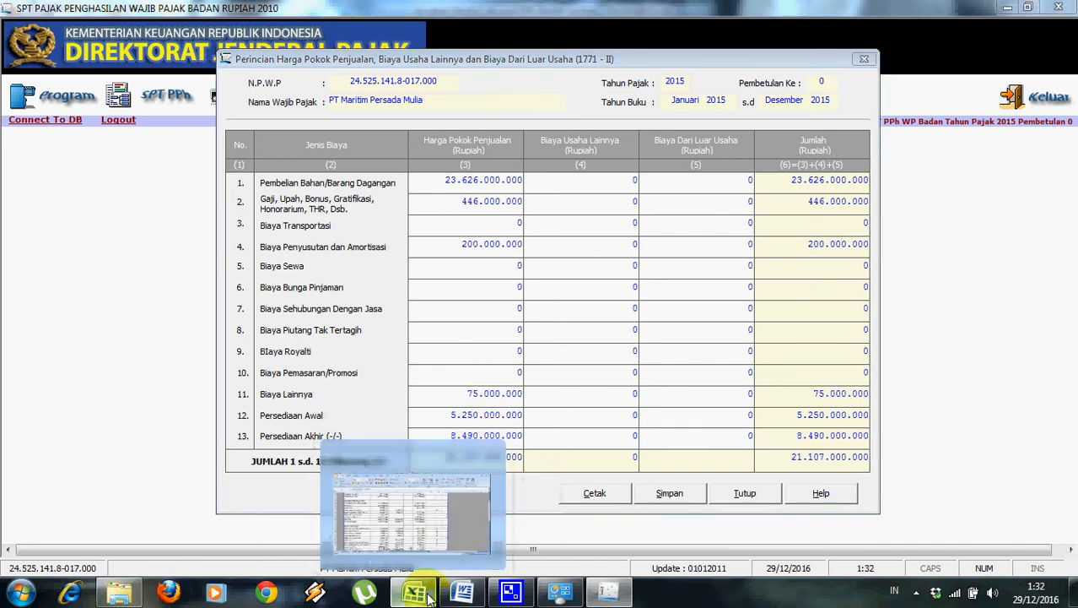
# Check the Excel Total HPP in C21 and the operating expense figures against the 1771-II form.
pyautogui.click(369, 333)
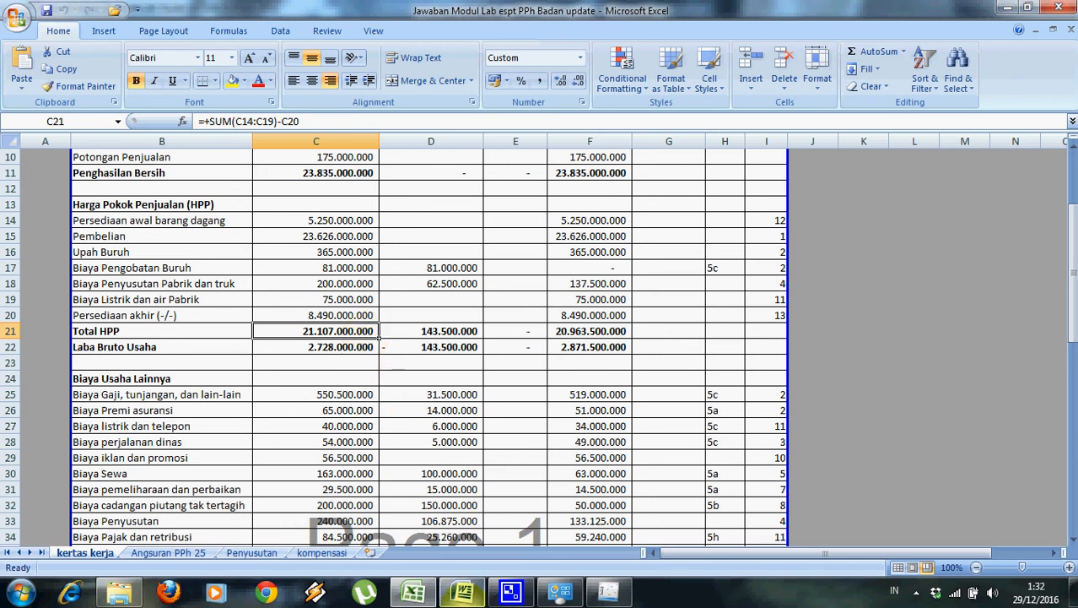
pyautogui.moveTo(472, 596)
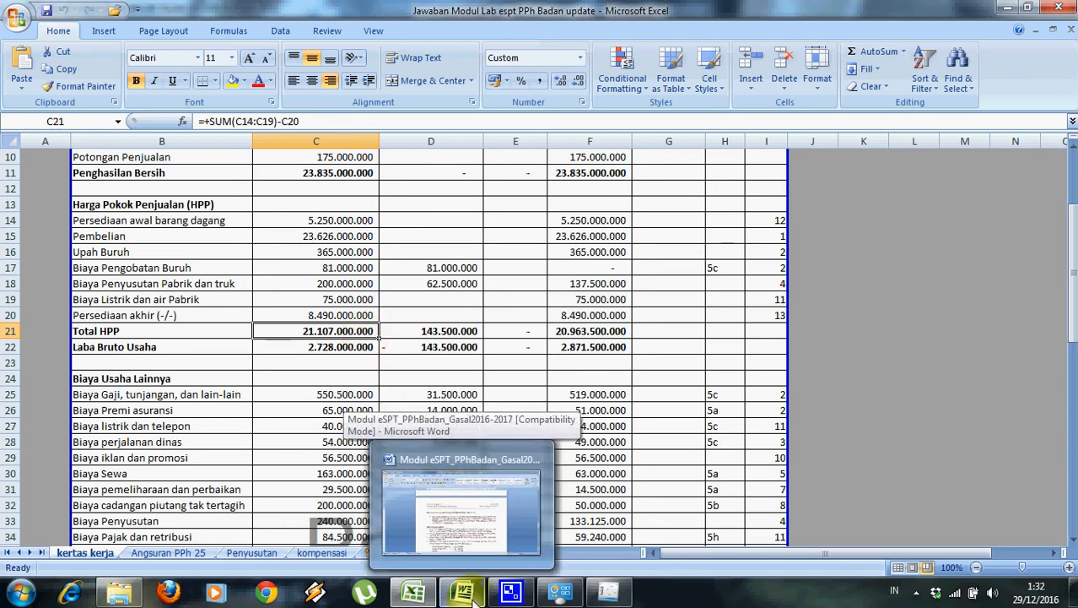
pyautogui.click(607, 593)
pyautogui.click(571, 226)
pyautogui.click(633, 182)
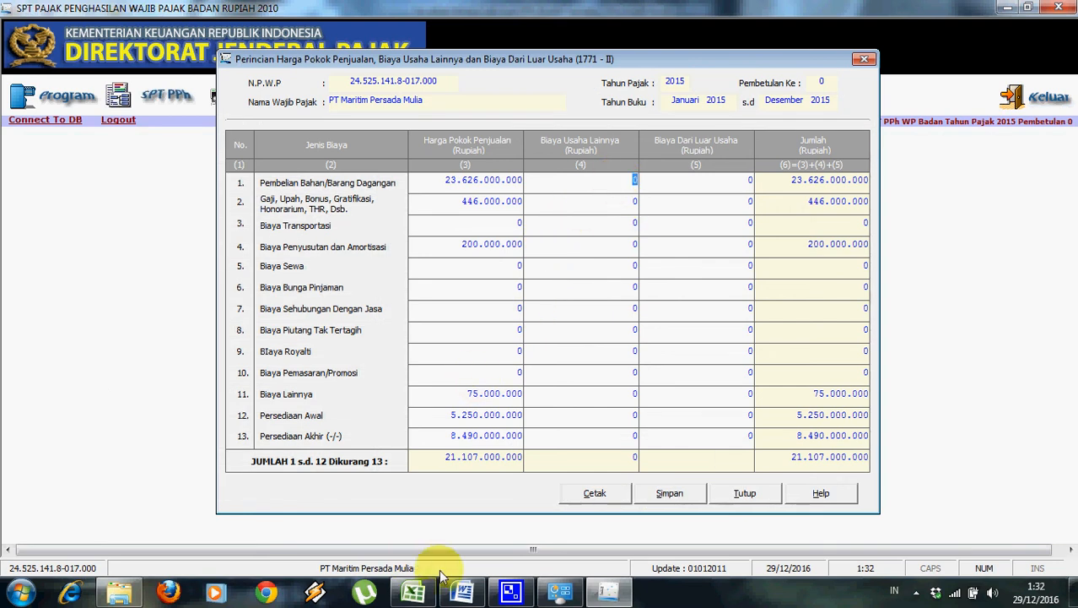
pyautogui.click(462, 594)
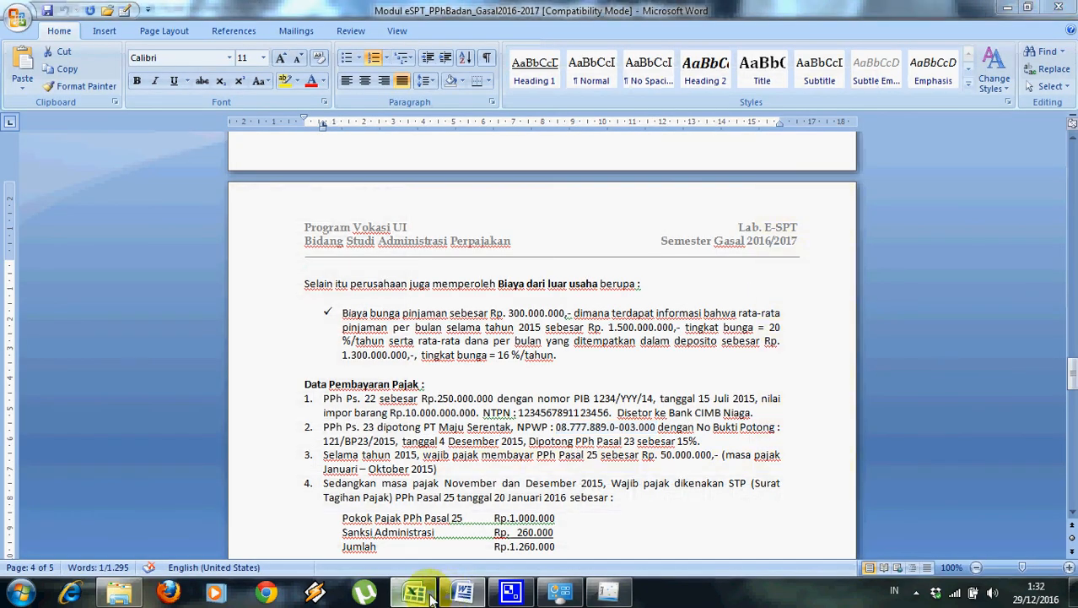
pyautogui.click(430, 595)
pyautogui.moveTo(1070, 308); pyautogui.dragTo(1074, 322)
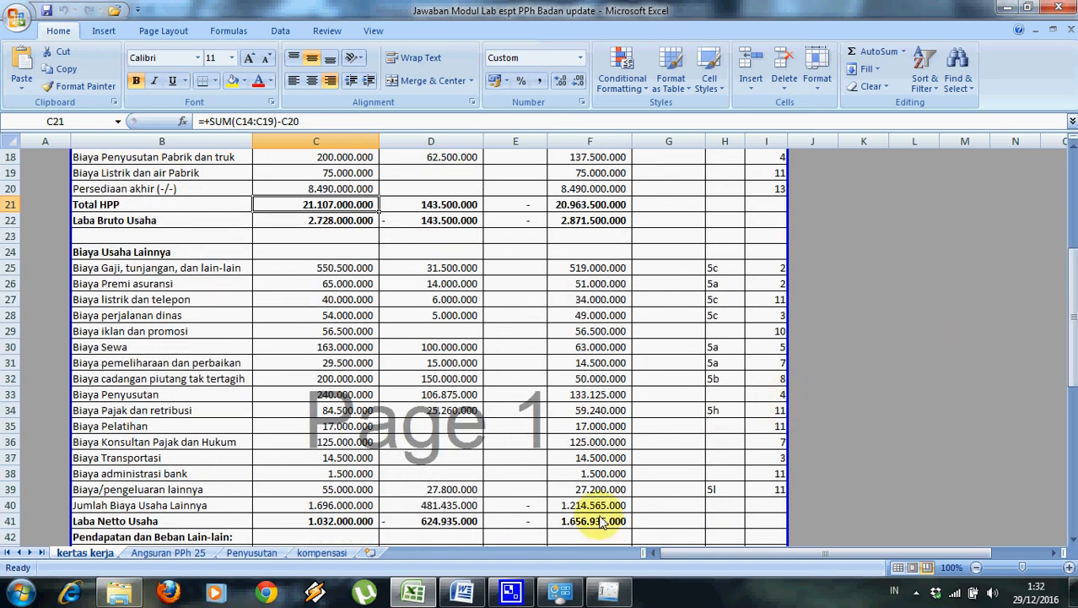
pyautogui.click(609, 593)
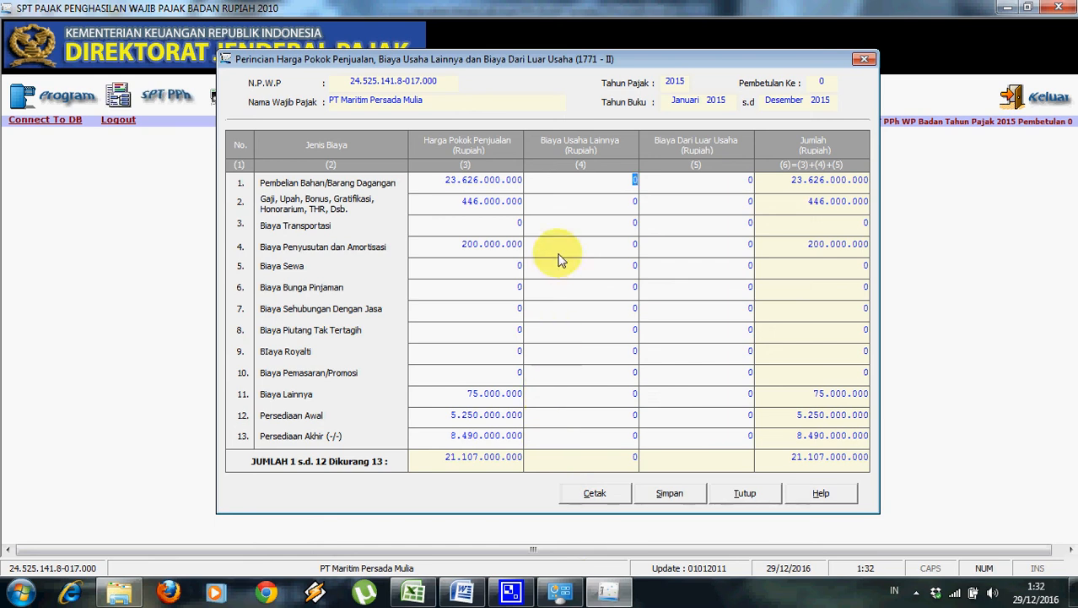
# Enter wages 615.500.000, transport 68.500.000 and depreciation 240.000.000 in column (4).
pyautogui.click(615, 210)
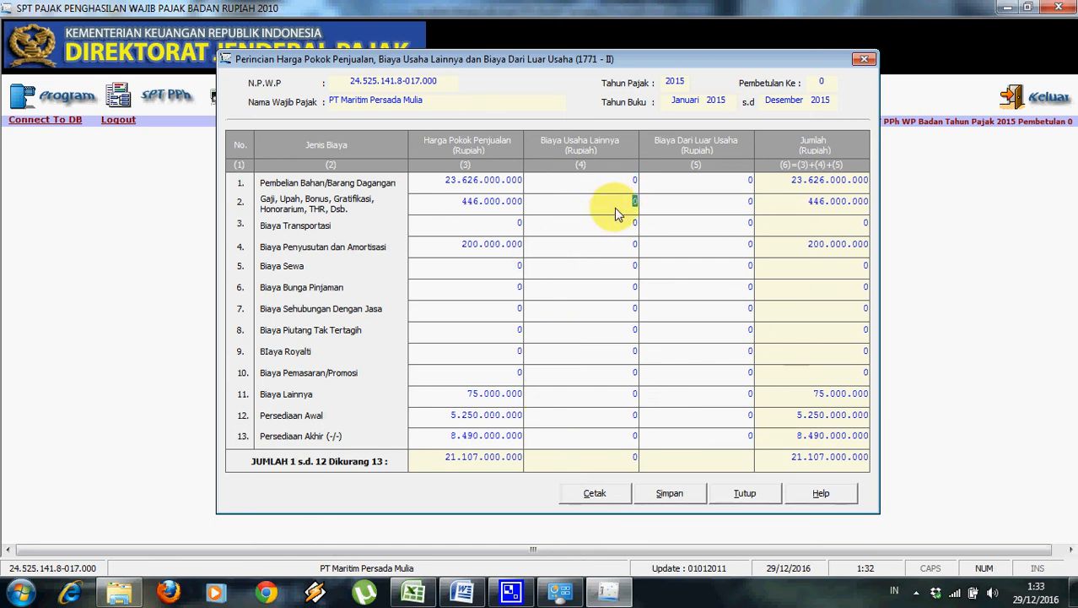
pyautogui.write('615.')
pyautogui.write('500.')
pyautogui.write('00000')
pyautogui.click(635, 222)
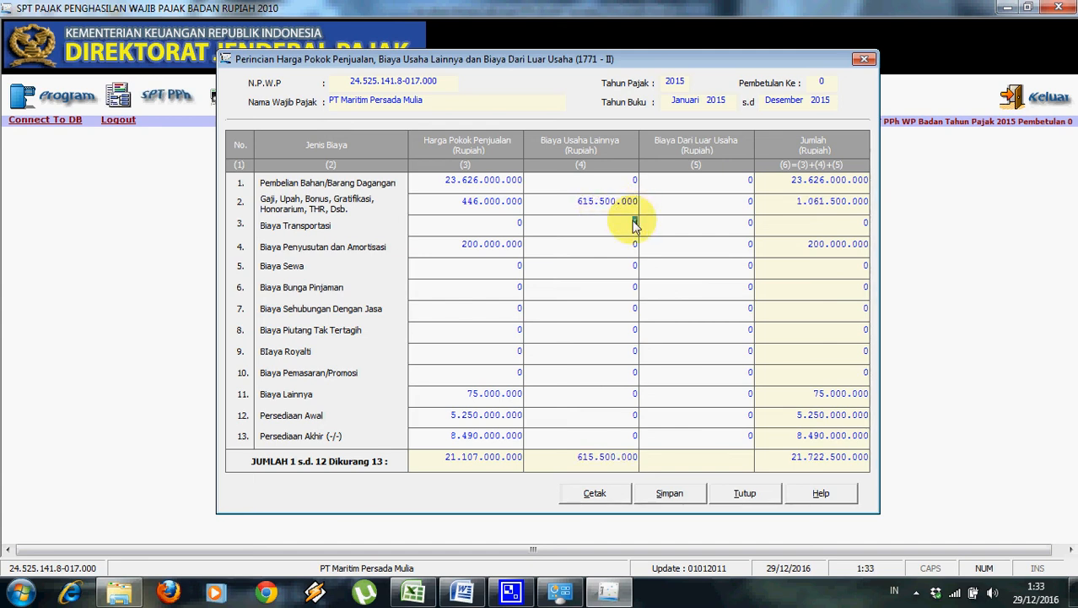
pyautogui.write('68.500.0')
pyautogui.write('00000')
pyautogui.click(629, 245)
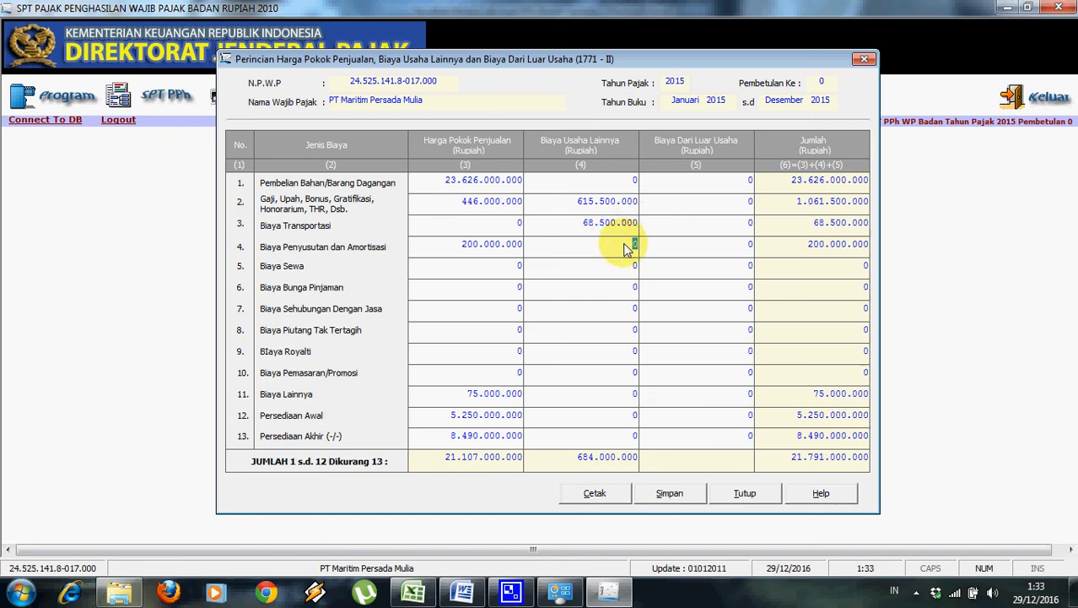
pyautogui.click(623, 268)
pyautogui.write('480000')
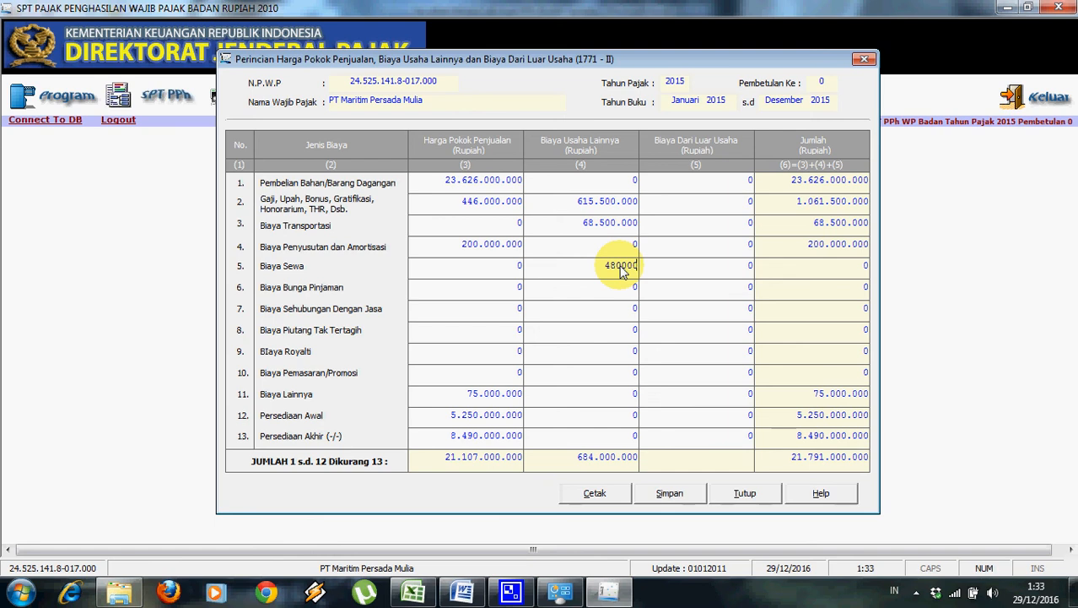
pyautogui.press('BackSpace')
pyautogui.press('BackSpace')
pyautogui.press('BackSpace')
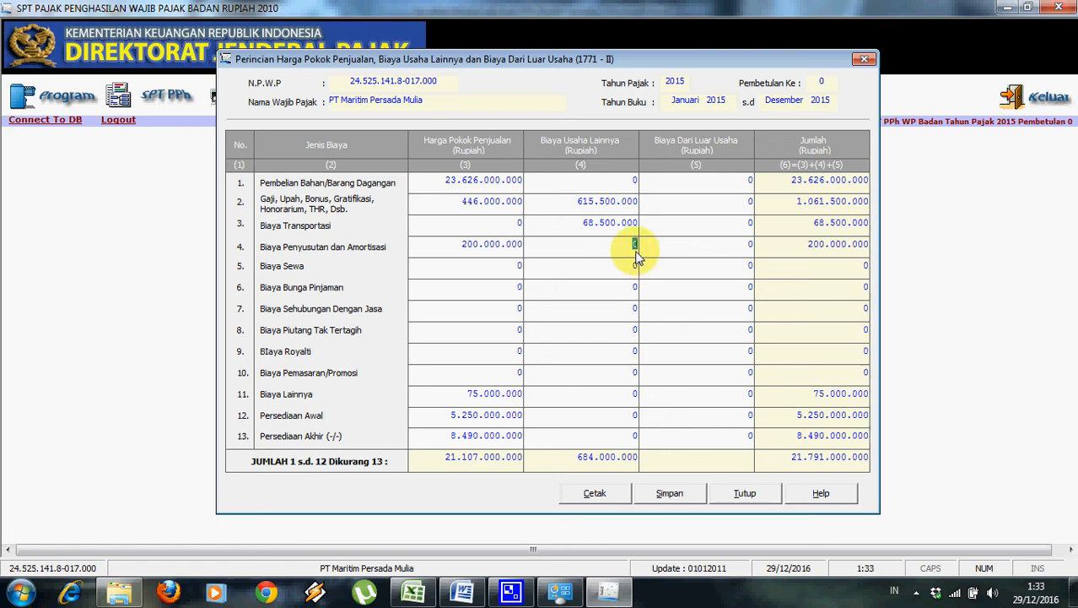
pyautogui.write('000.0000')
pyautogui.press('Return')
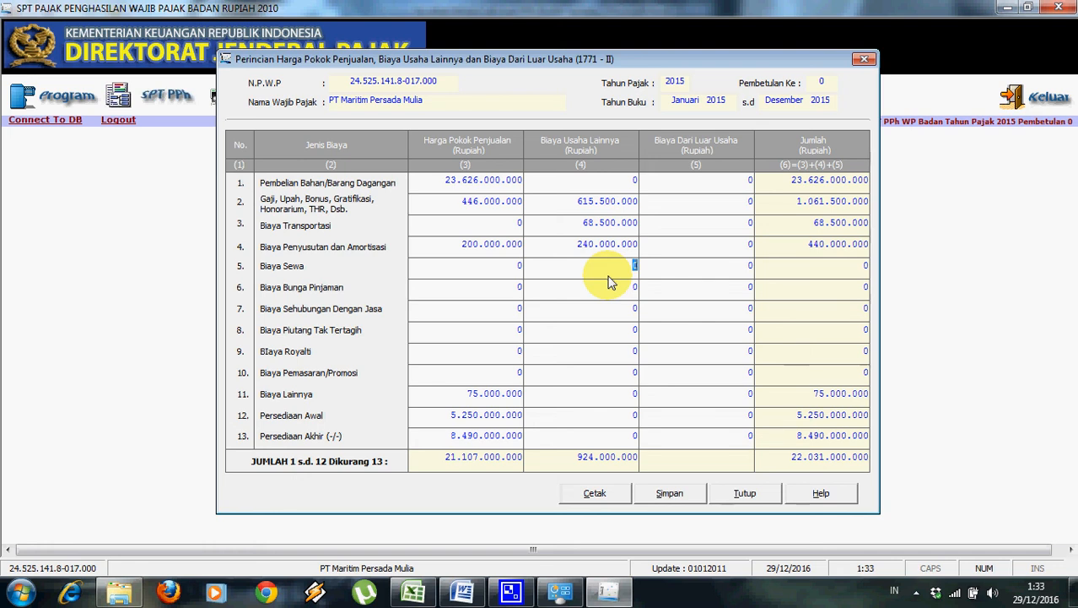
# Enter rent 163.000.000, services 154.500.000, bad debt 200.000.000, marketing 56.500.000 and other costs 198.000.000.
pyautogui.write('163000000')
pyautogui.click(614, 315)
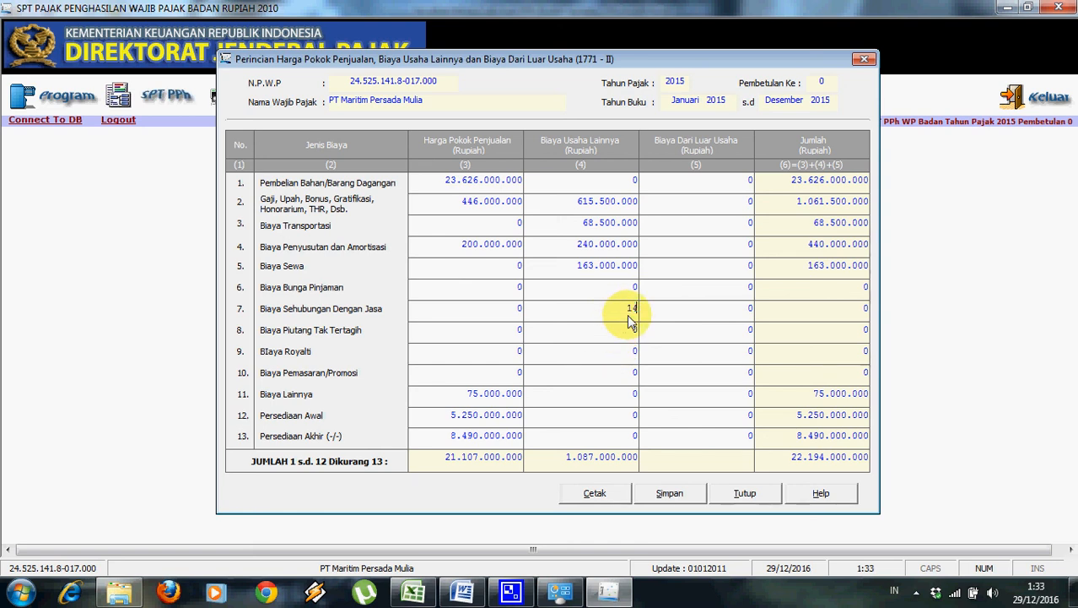
pyautogui.write('54500000')
pyautogui.click(617, 338)
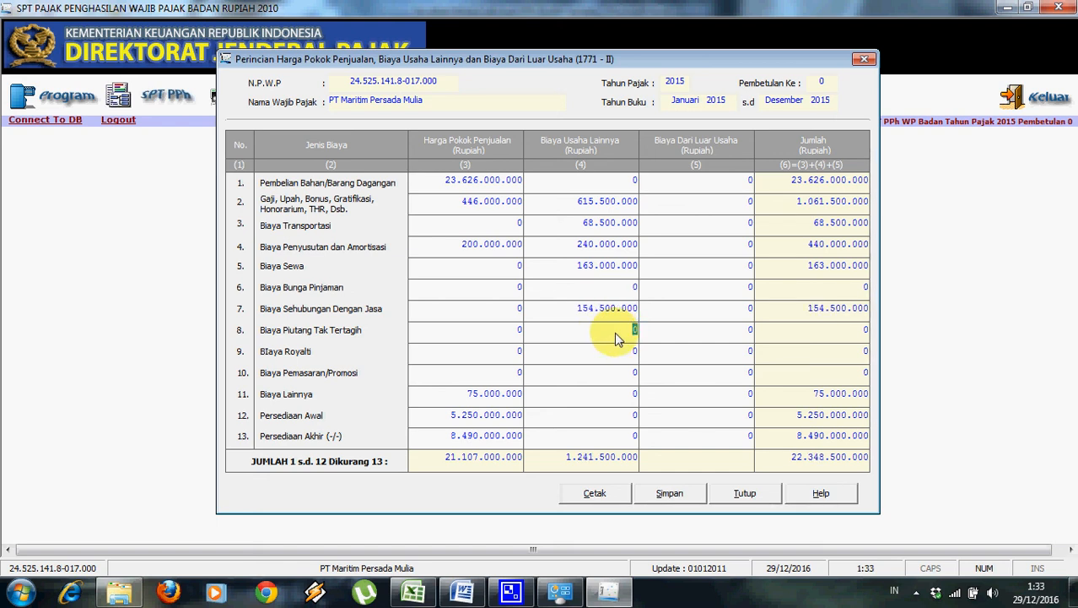
pyautogui.write('200000000')
pyautogui.click(615, 352)
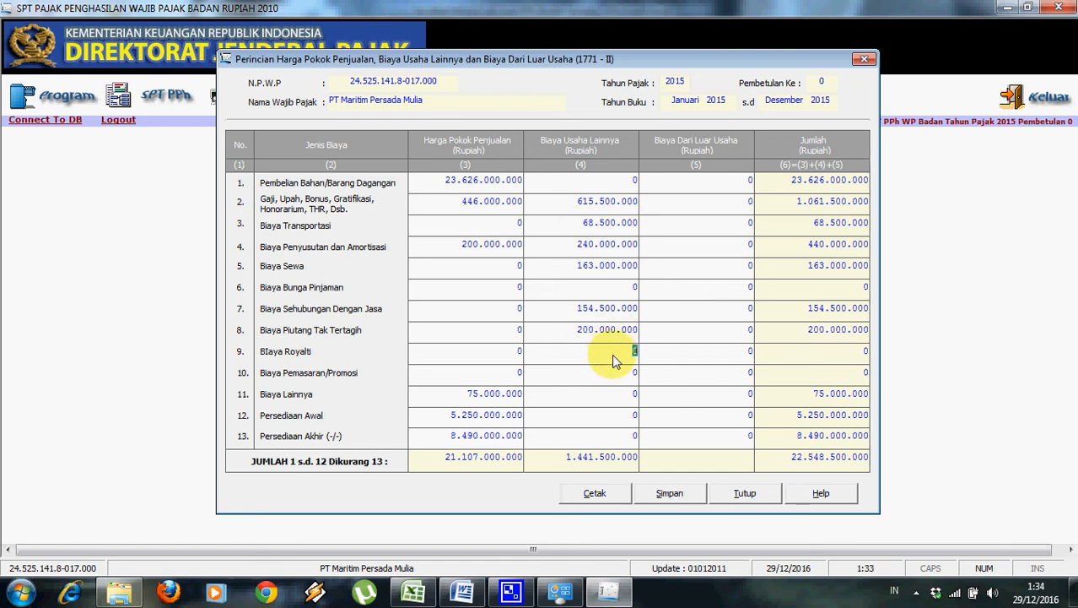
pyautogui.click(615, 377)
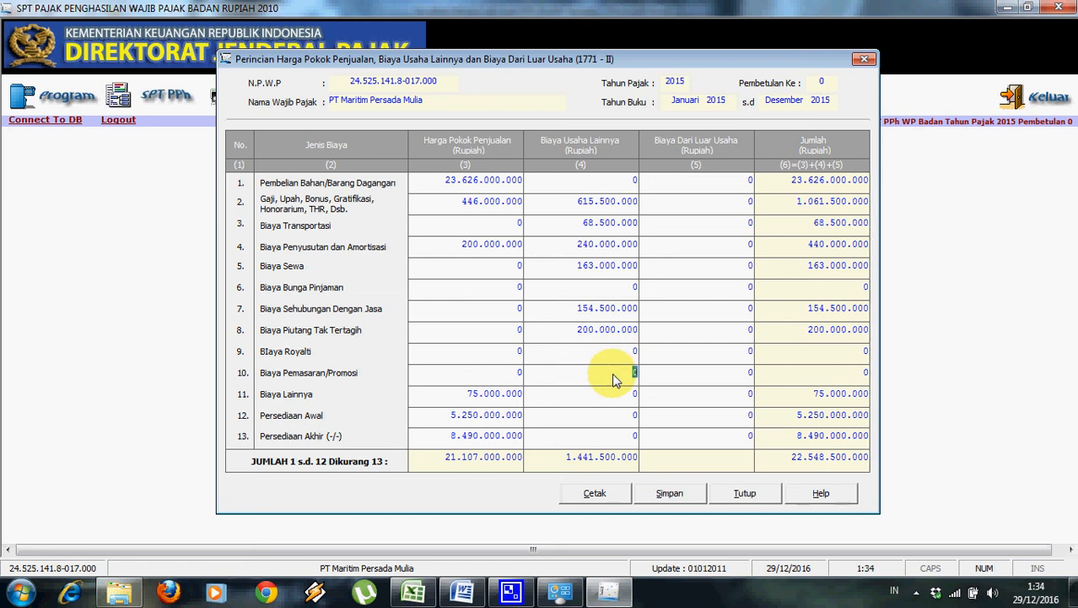
pyautogui.write('56.500.')
pyautogui.write('00000')
pyautogui.click(600, 393)
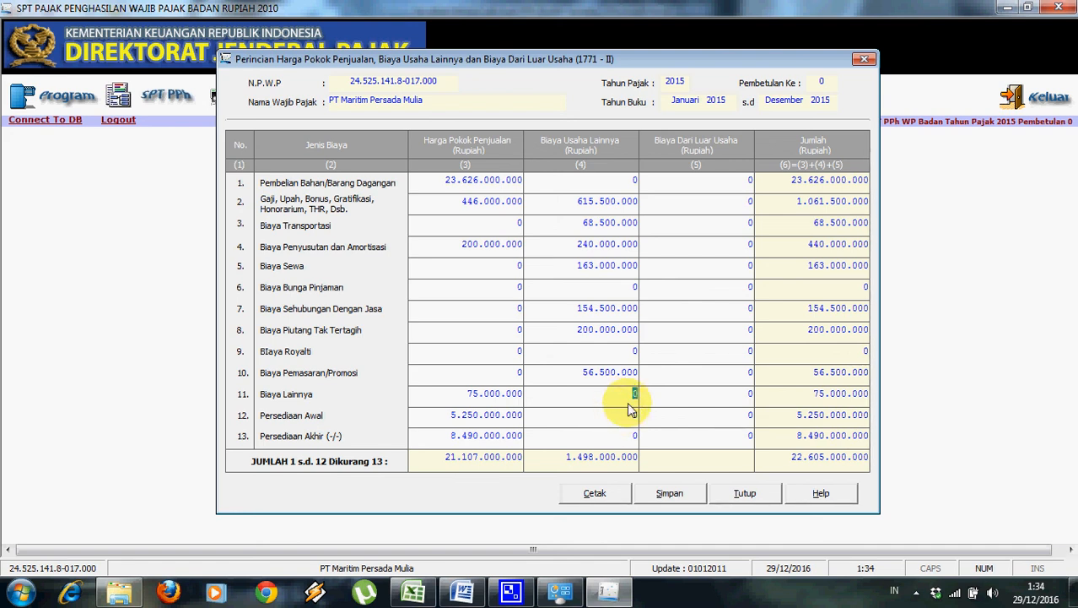
pyautogui.write('50.000.00')
pyautogui.press('Return')
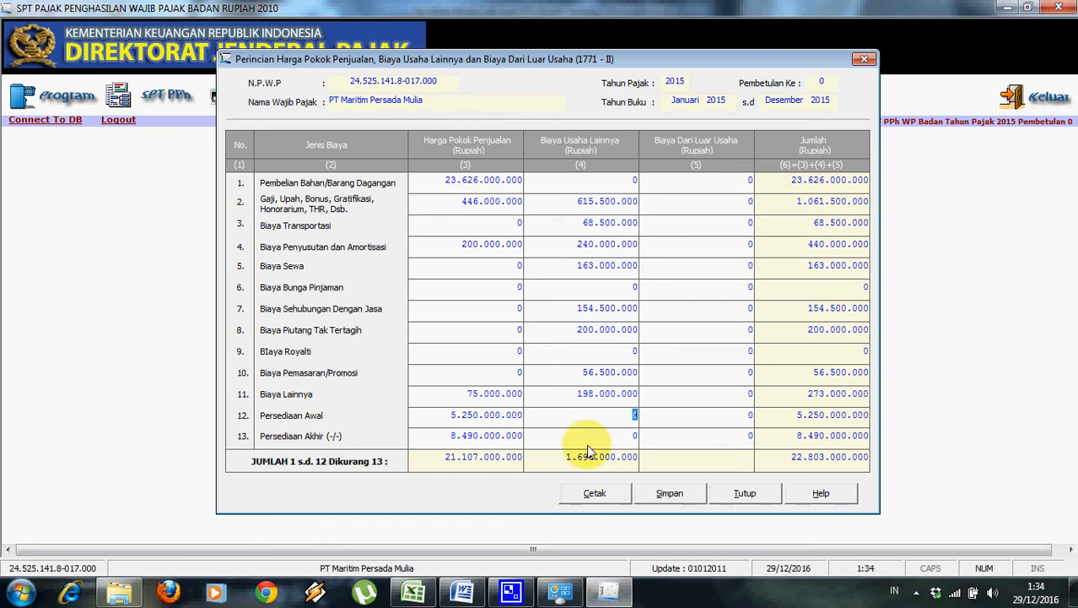
# Confirm Excel's C40 sum of C25:C39 gives 1.696.000.000, then bring back the 1771-II form.
pyautogui.click(412, 595)
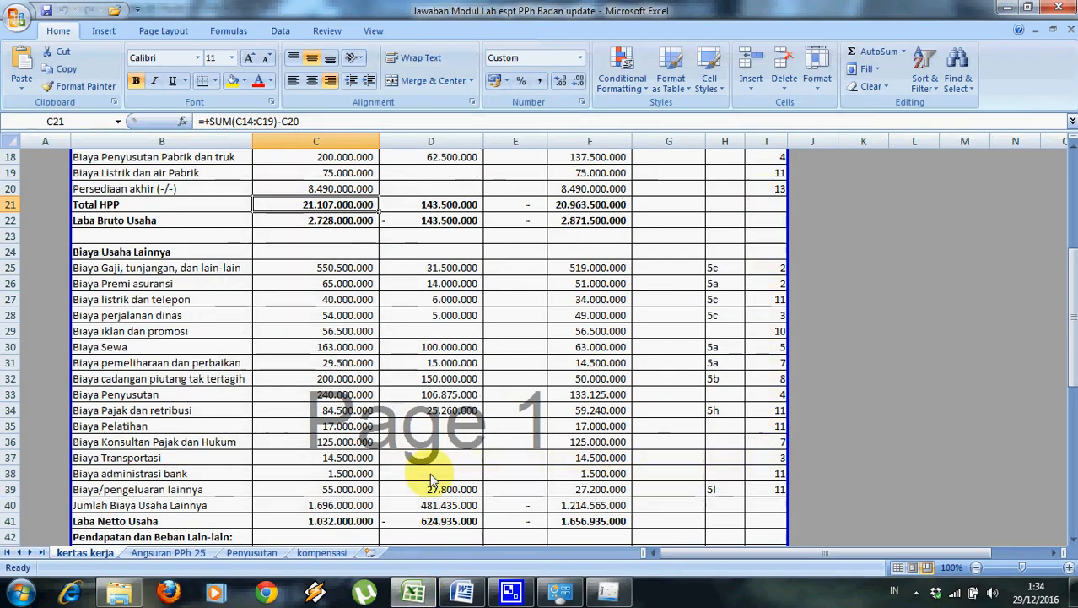
pyautogui.click(338, 506)
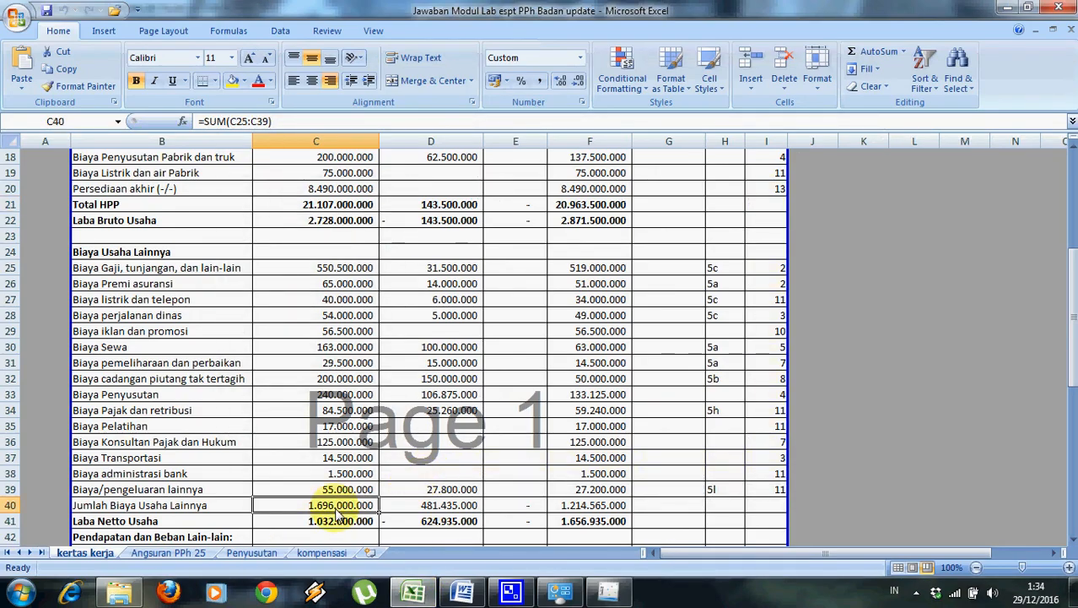
pyautogui.doubleClick(335, 510)
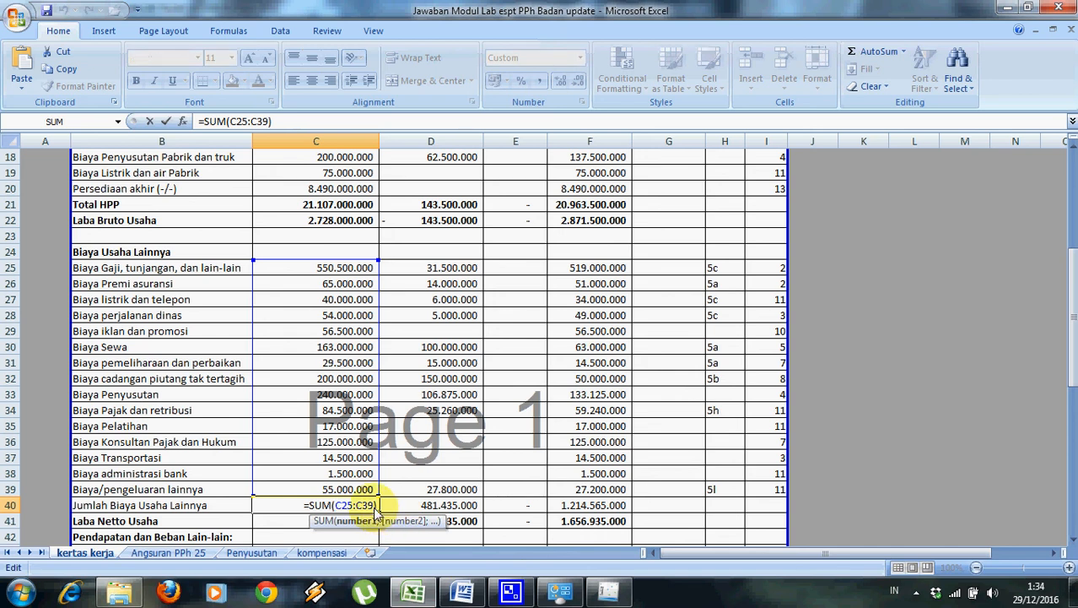
pyautogui.press('Return')
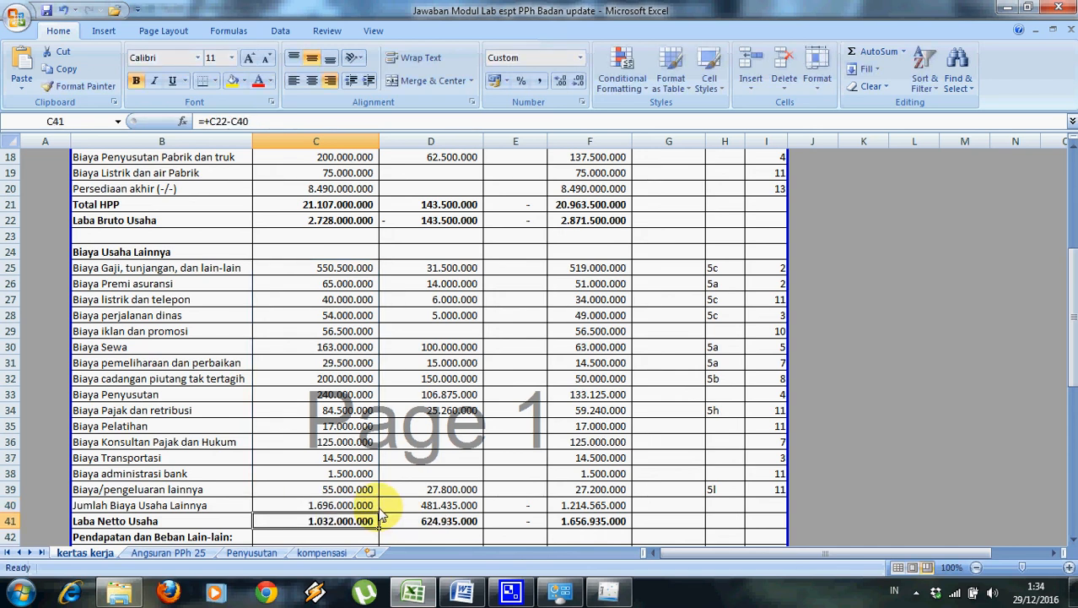
pyautogui.click(609, 590)
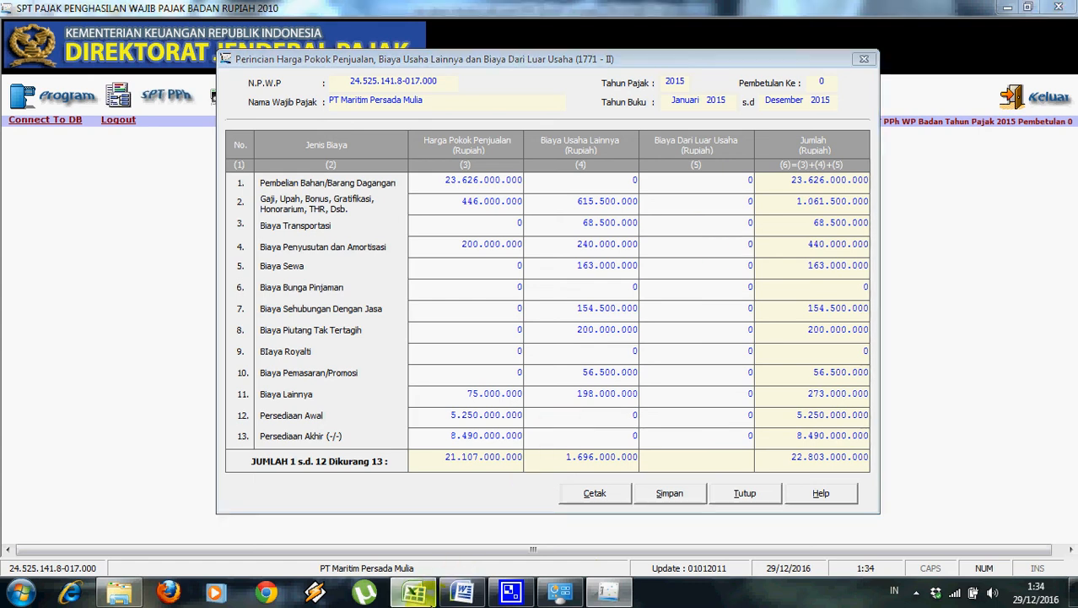
# Enter 300.000.000 as the non-operating Biaya Bunga Pinjaman amount, checked against the Excel worksheet.
pyautogui.click(413, 591)
pyautogui.moveTo(1072, 342); pyautogui.dragTo(1072, 360)
pyautogui.click(609, 591)
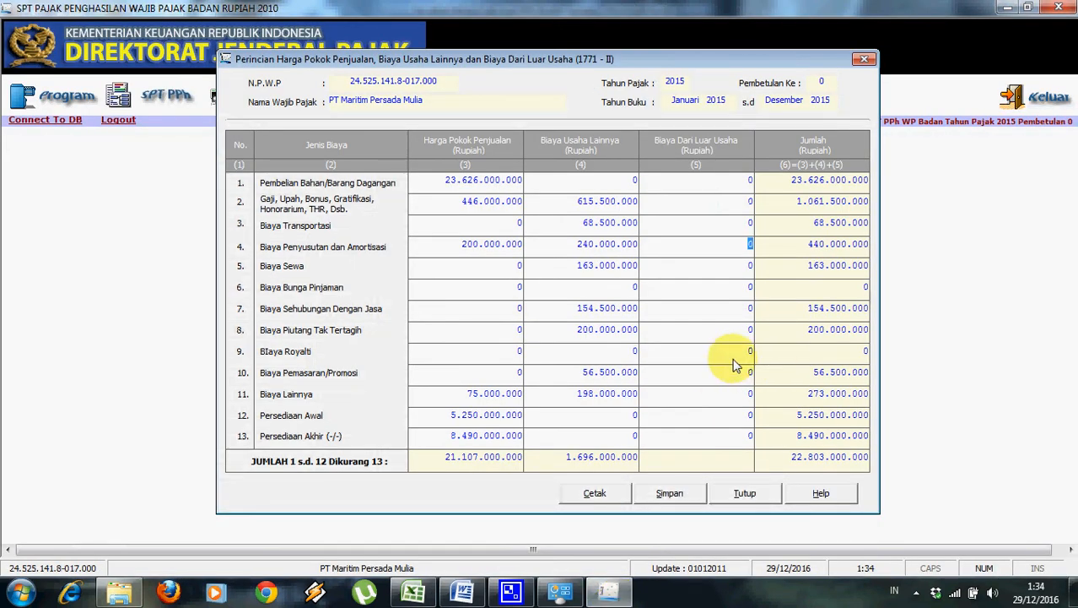
pyautogui.click(747, 290)
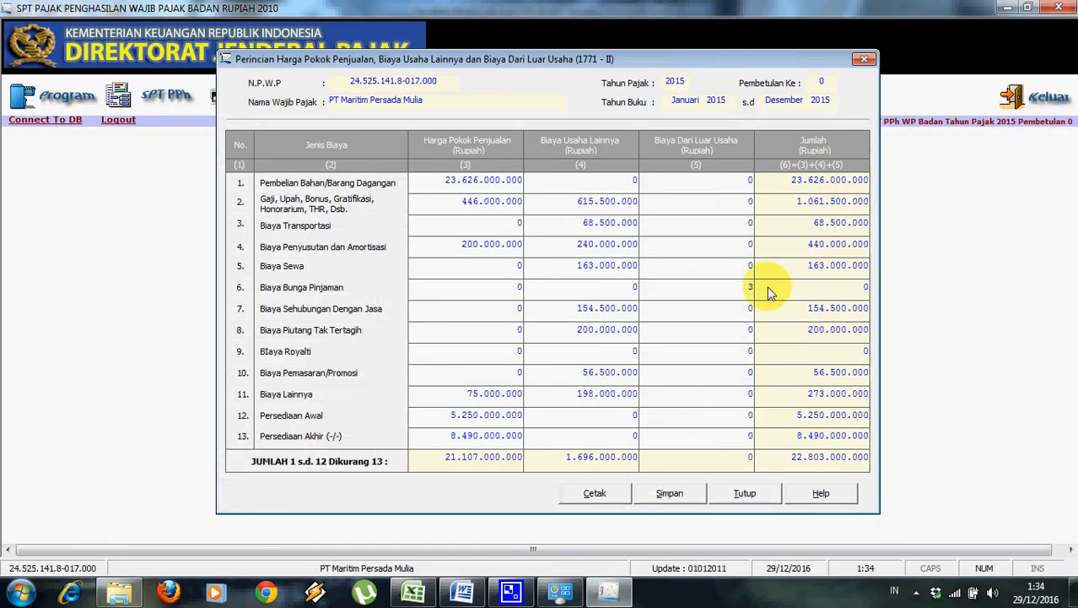
pyautogui.write('300.000.000')
pyautogui.press('Tab')
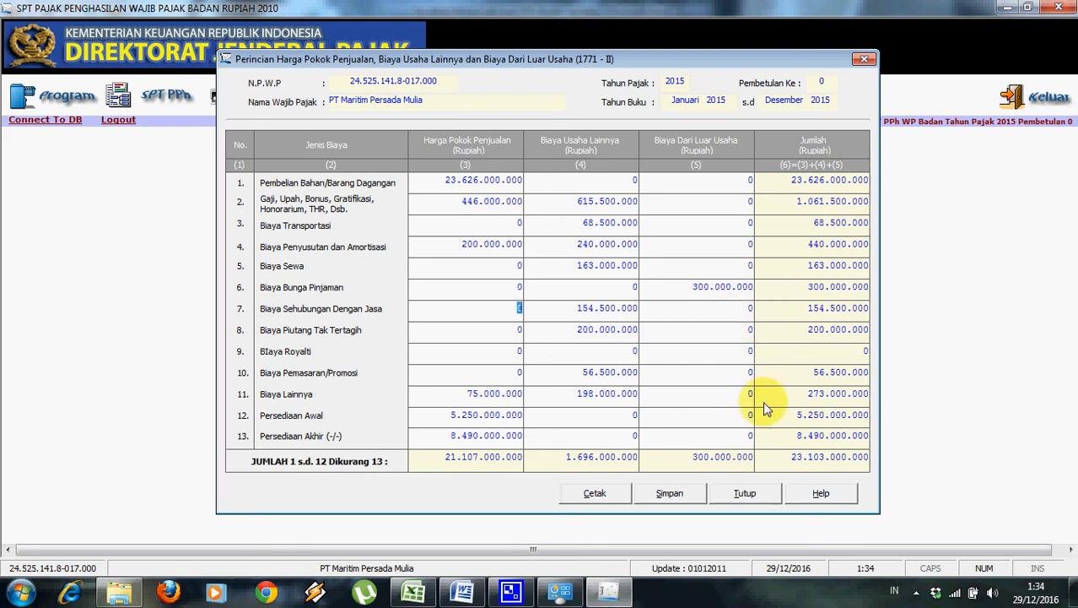
# Save Formulir 1771-II, with its 23.103.000.000 grand total, and close it.
pyautogui.click(670, 494)
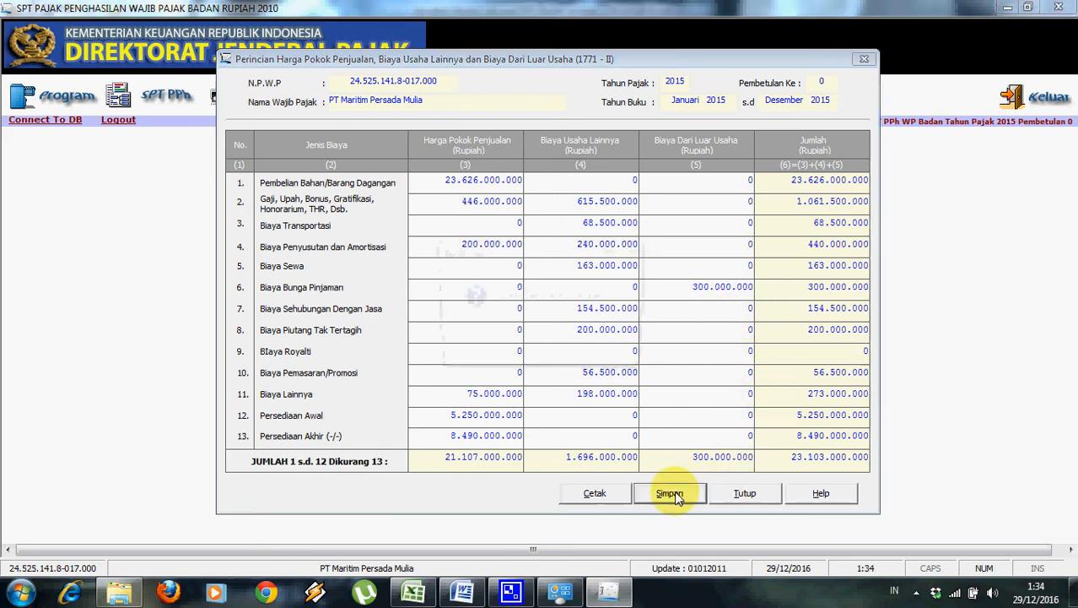
pyautogui.click(540, 354)
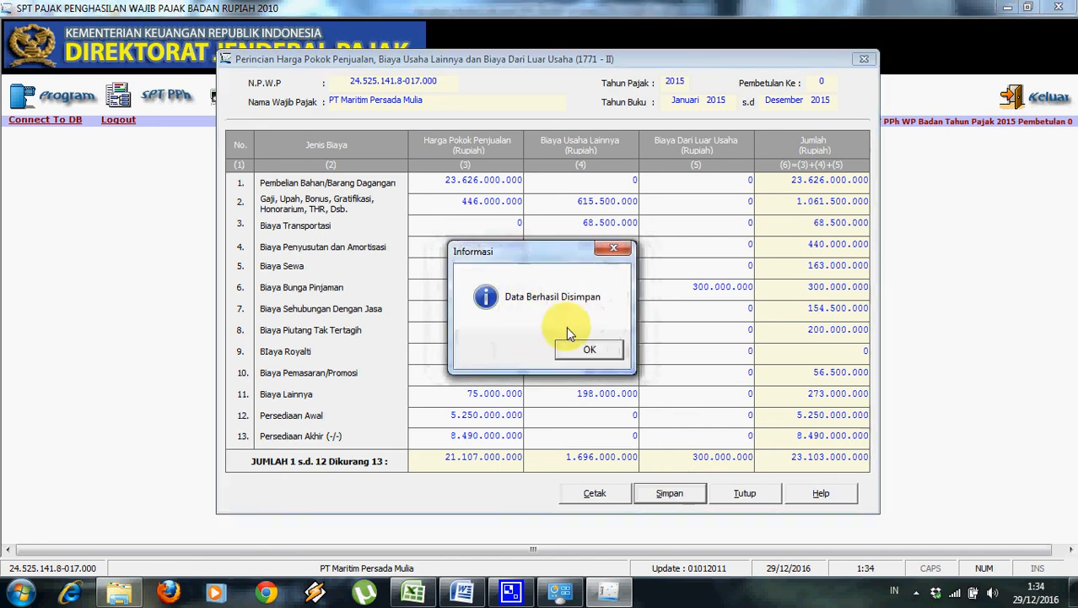
pyautogui.click(589, 346)
pyautogui.click(760, 493)
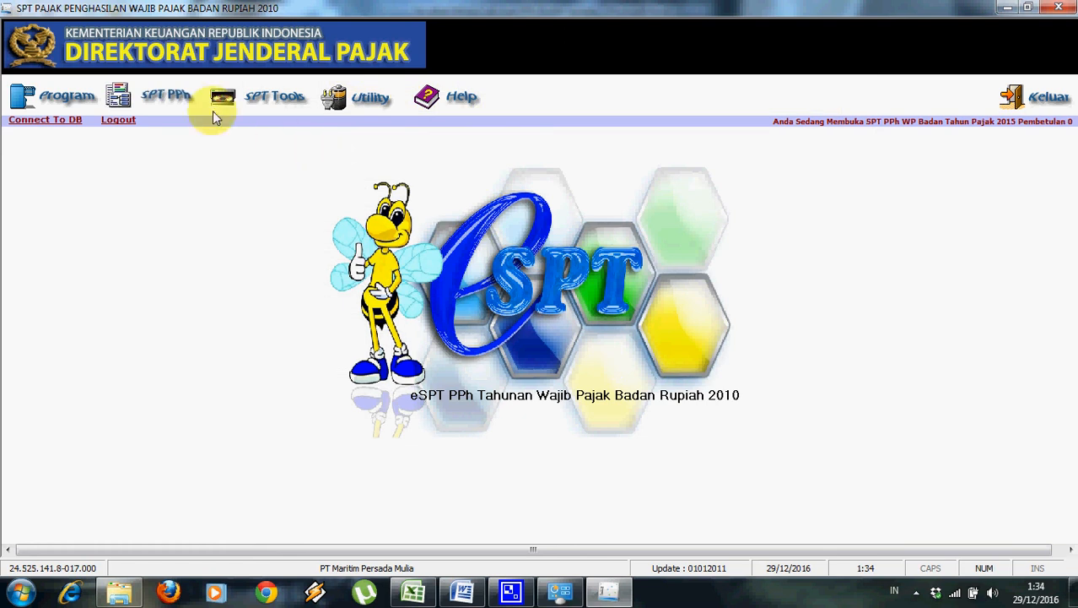
# Open Formulir 1771-I Penghitungan Penghasilan Neto Fiskal from the attachments menu, then compare it with the Excel worksheet.
pyautogui.click(175, 98)
pyautogui.moveTo(184, 143)
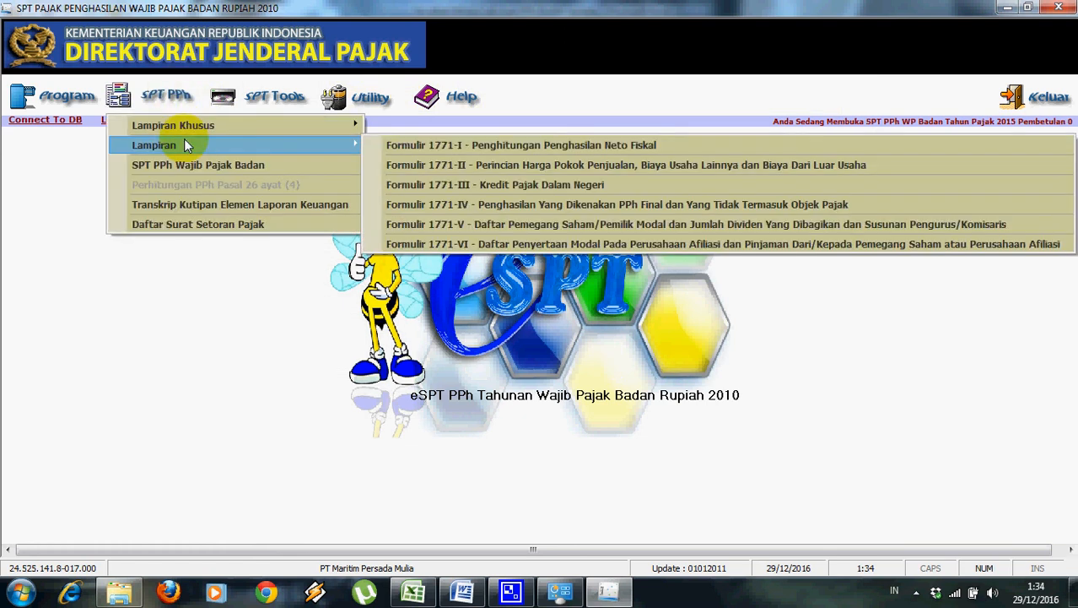
pyautogui.click(398, 146)
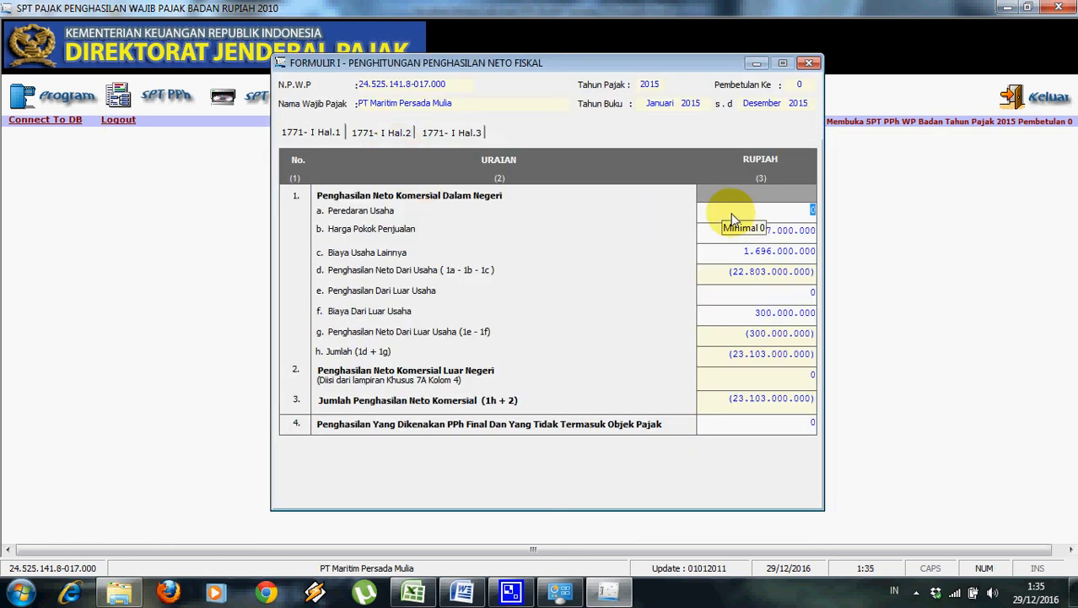
pyautogui.click(413, 593)
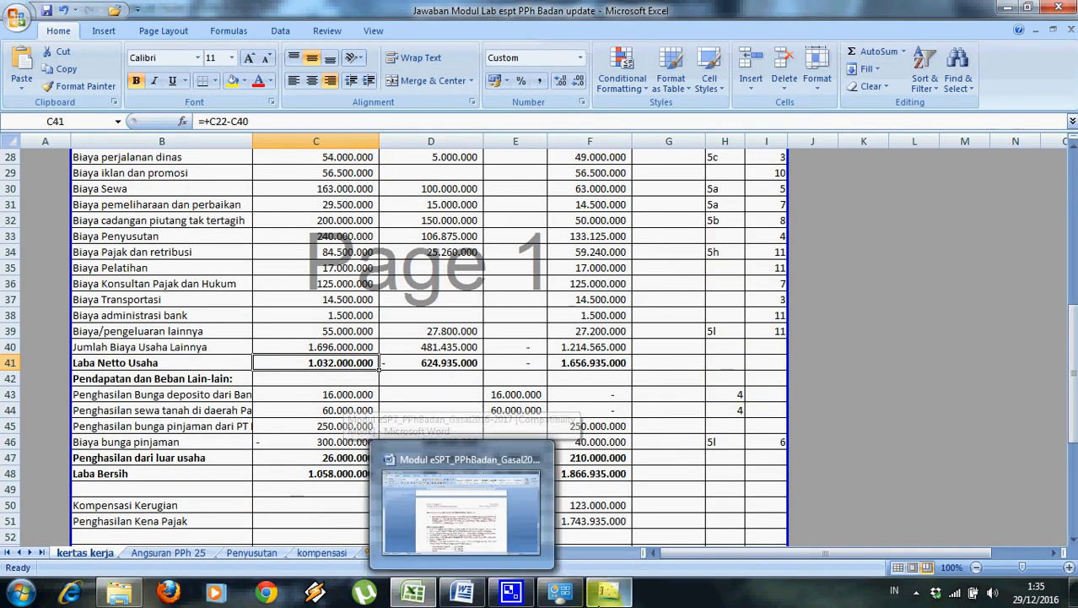
pyautogui.click(562, 593)
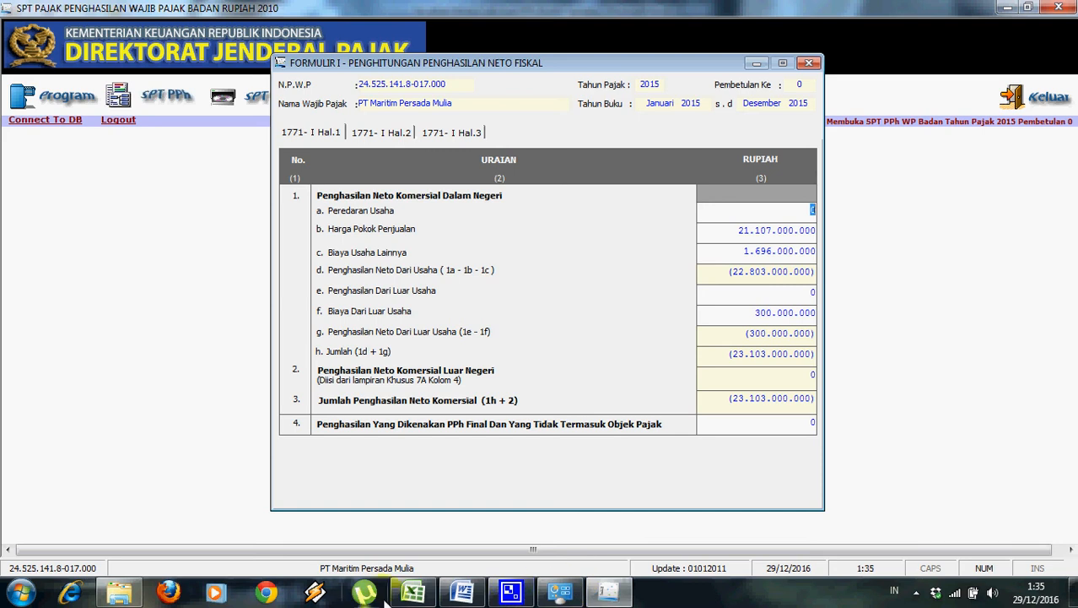
pyautogui.click(413, 594)
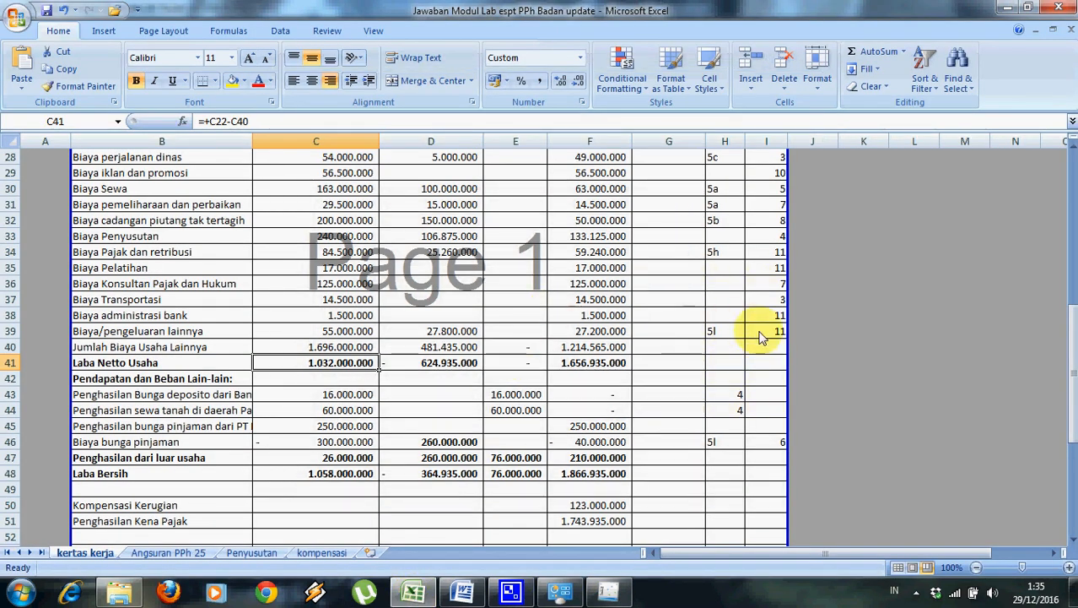
pyautogui.moveTo(1072, 375); pyautogui.dragTo(728, 239)
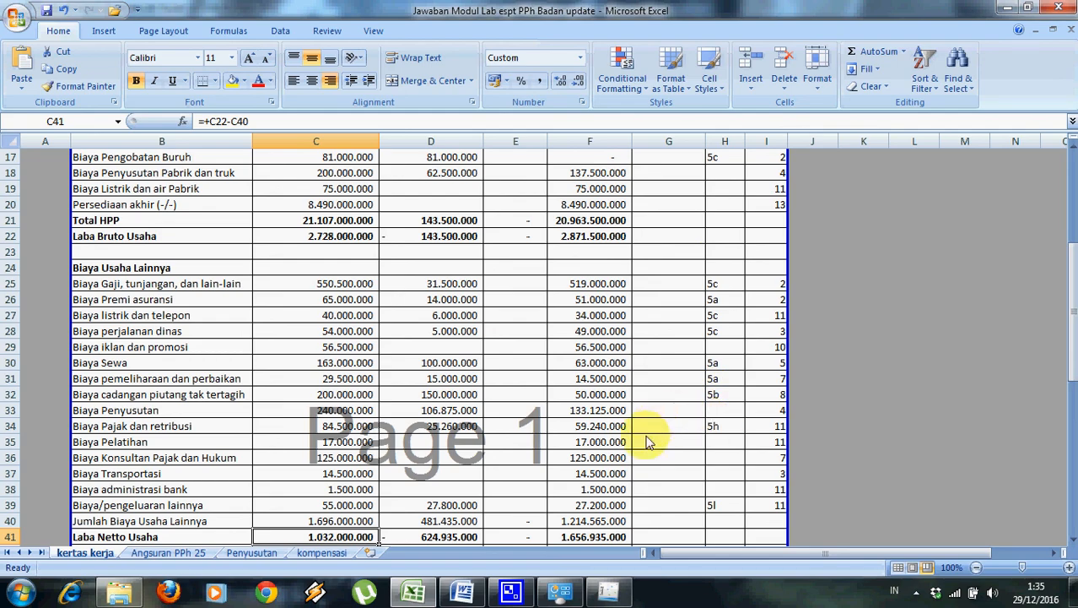
pyautogui.click(607, 591)
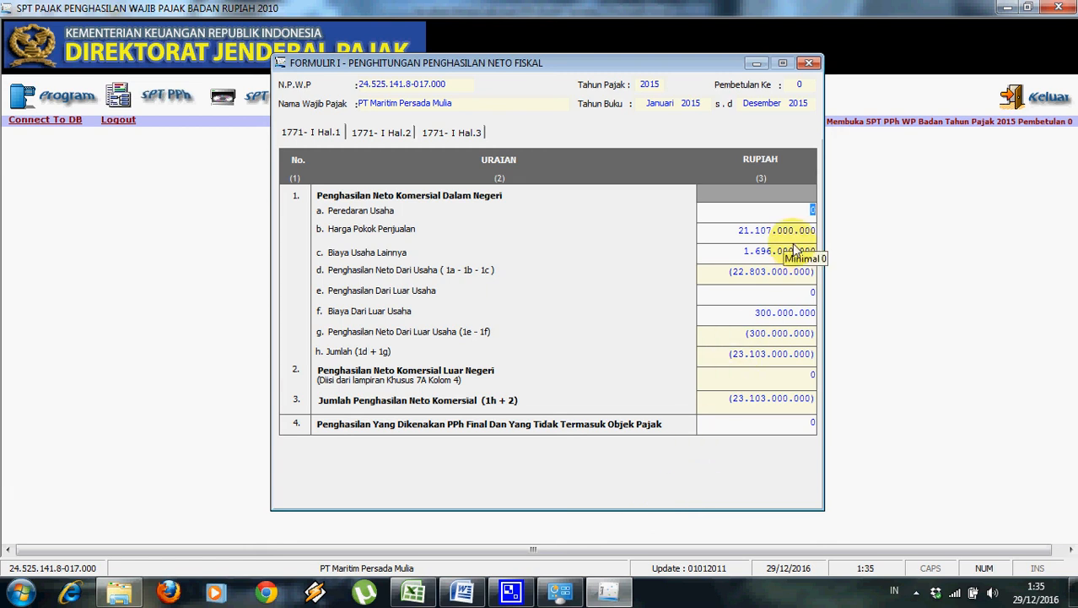
# Enter revenue of 23.835.000.000 and non-operating income of 326.000.000 on page 1.
pyautogui.write('43835000000')
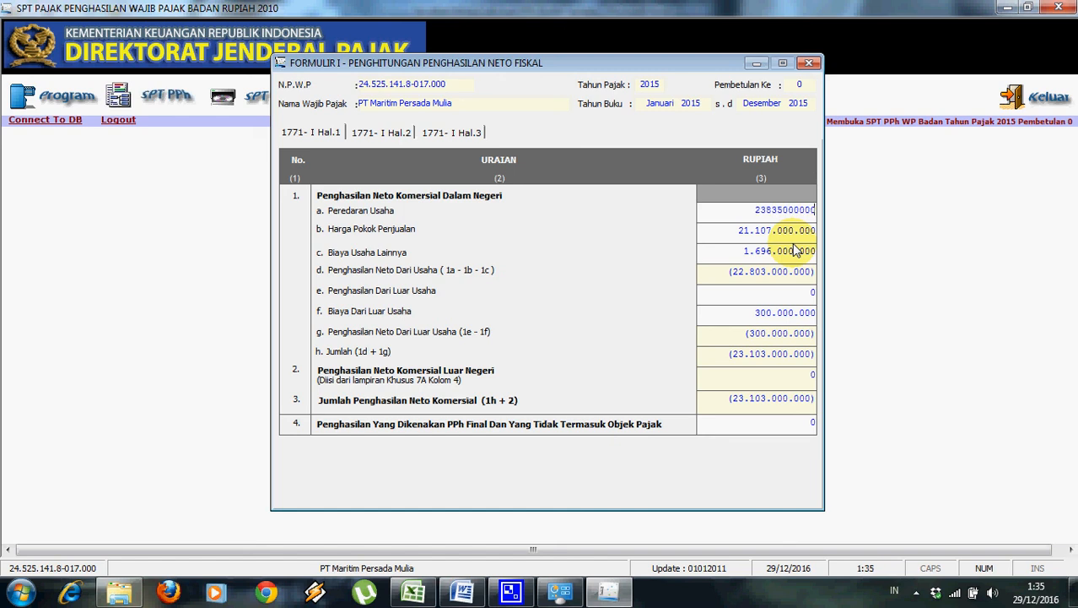
pyautogui.click(762, 313)
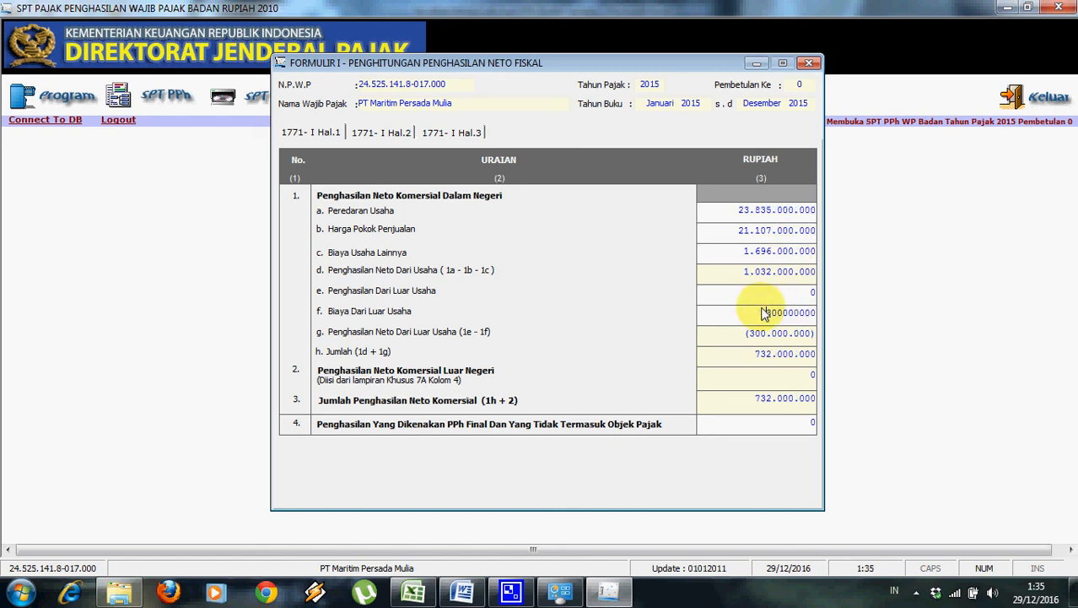
pyautogui.click(789, 296)
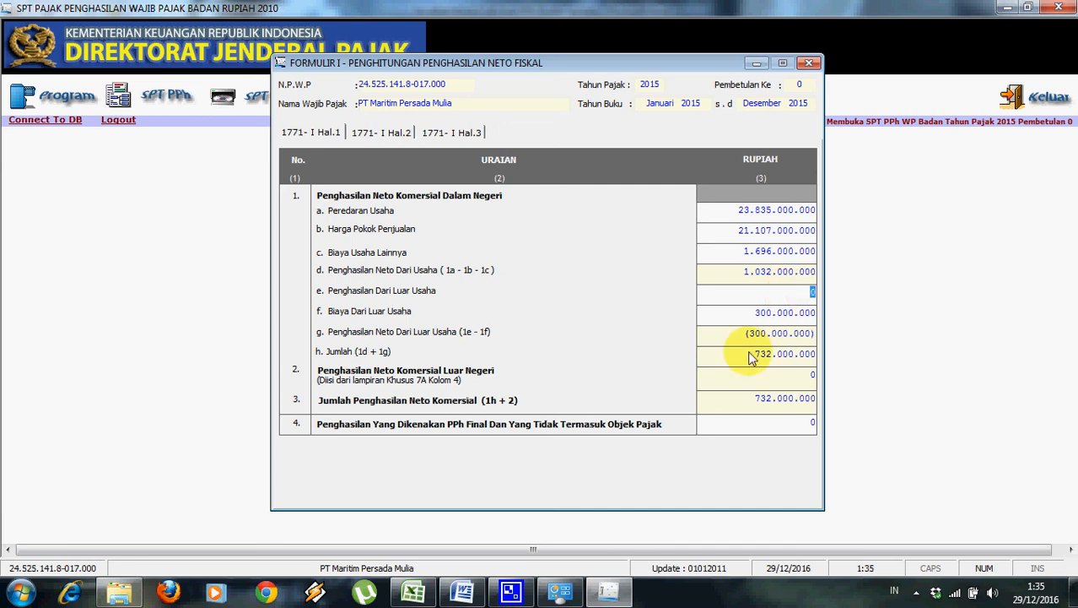
pyautogui.click(414, 594)
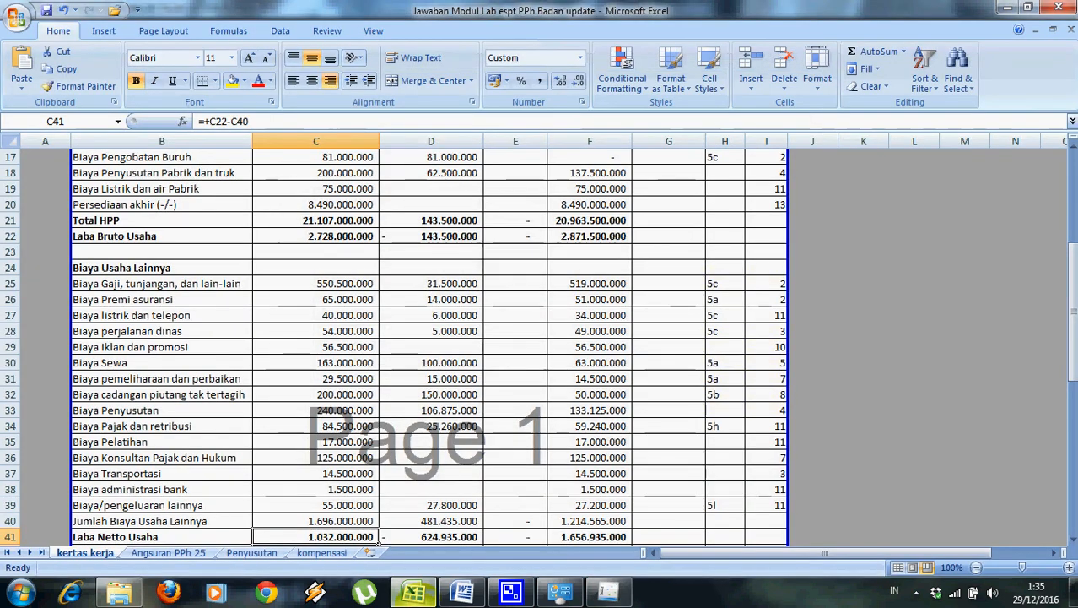
pyautogui.moveTo(1073, 346); pyautogui.dragTo(1074, 366)
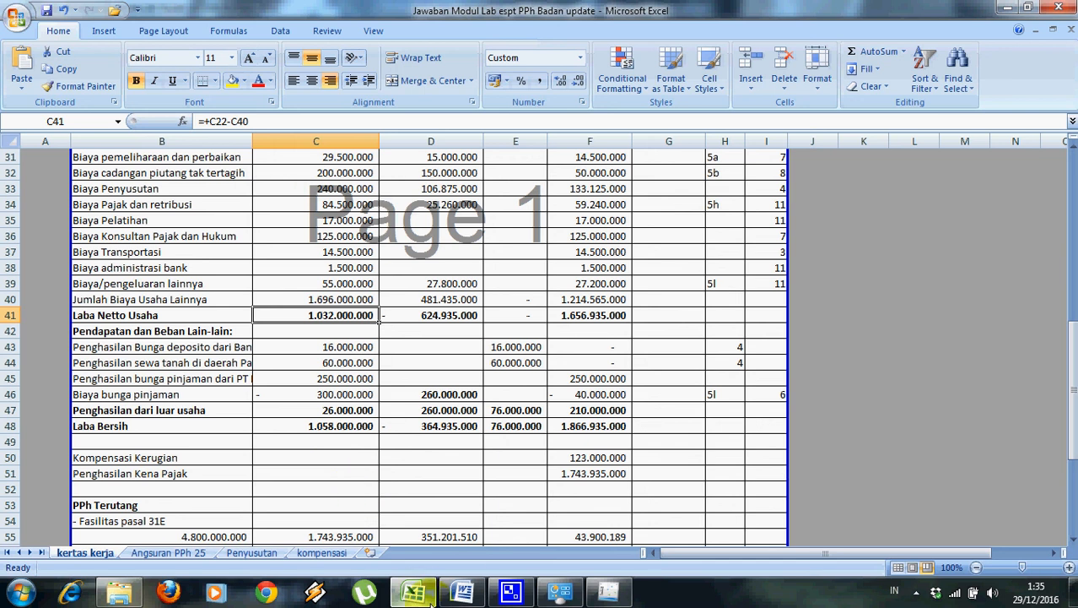
pyautogui.click(607, 594)
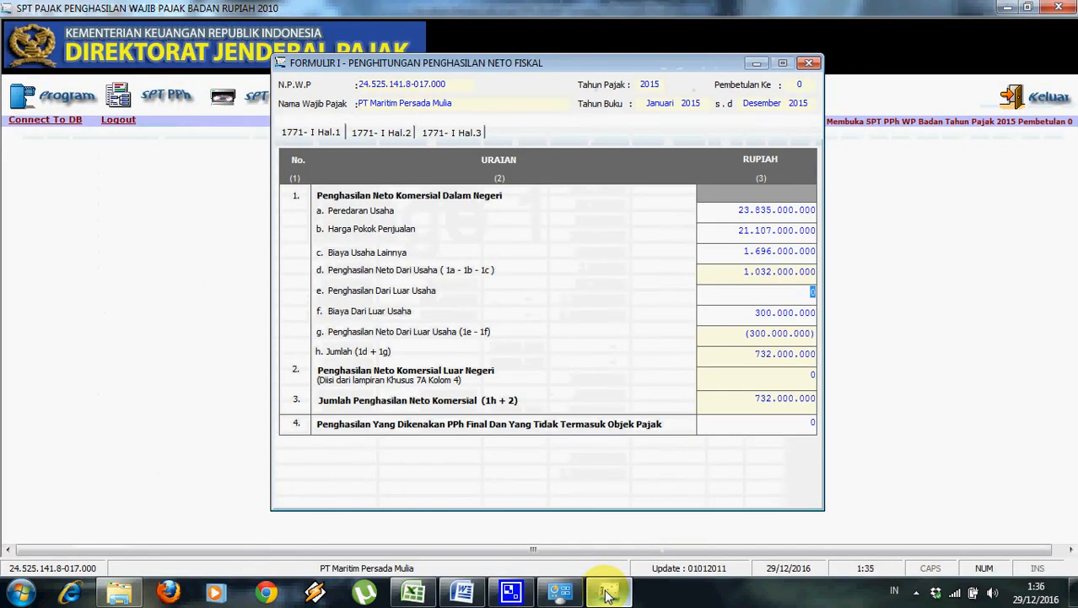
pyautogui.write('326000000')
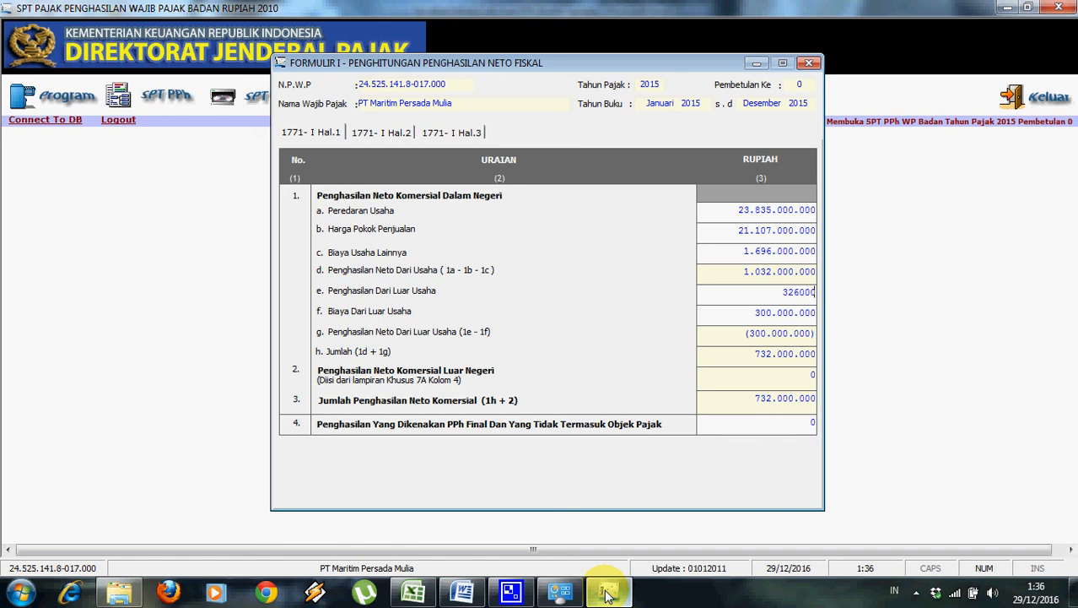
pyautogui.click(747, 334)
pyautogui.click(785, 354)
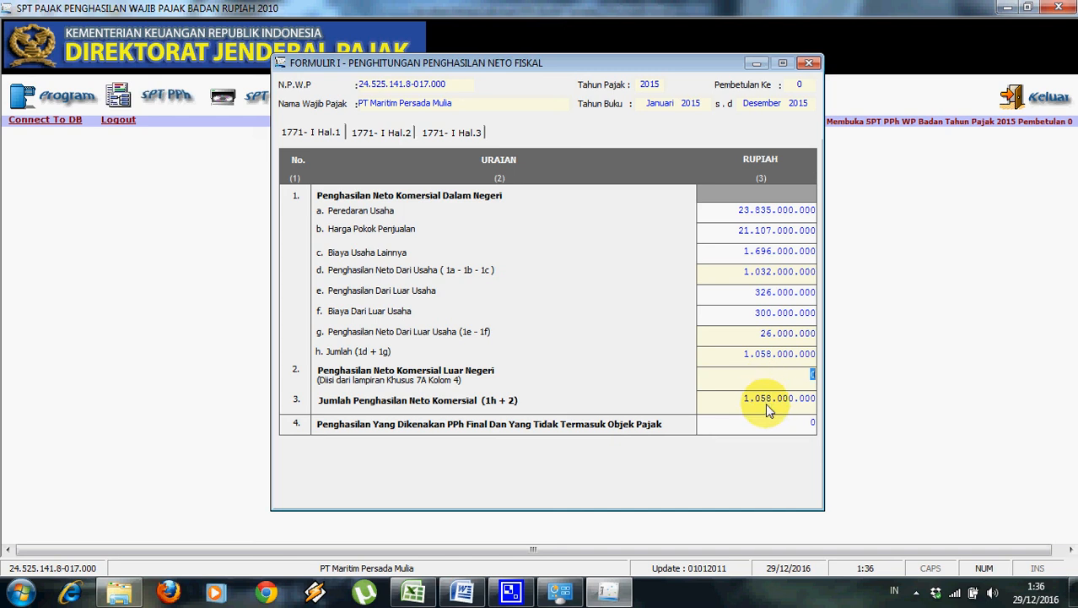
# Enter 76.000.000 as row 4 final-tax income, correcting the extra zero, then show page 2.
pyautogui.click(766, 431)
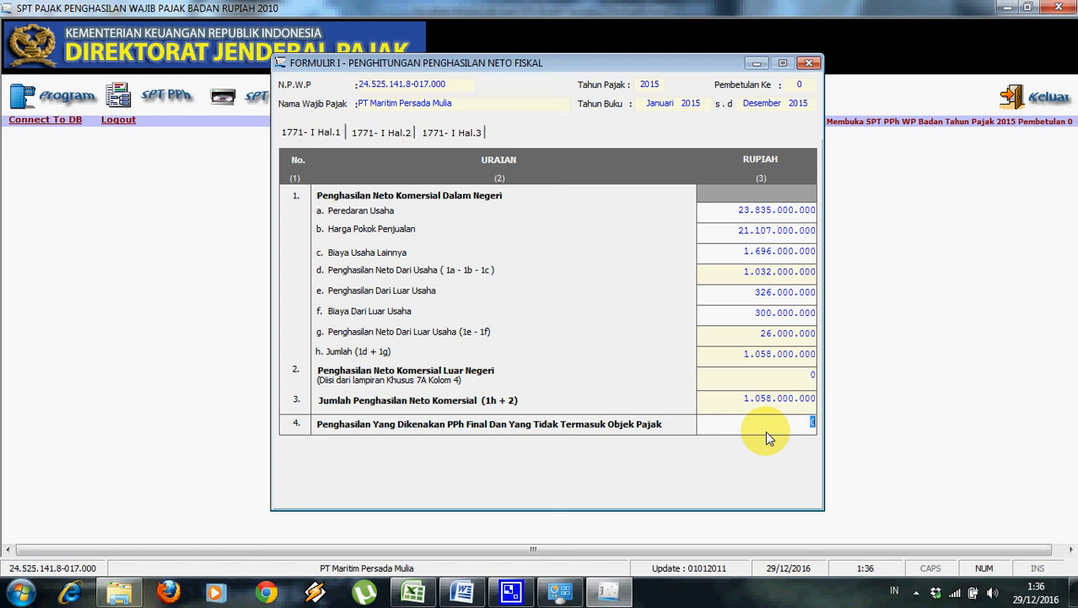
pyautogui.write('760000000')
pyautogui.click(757, 382)
pyautogui.click(805, 427)
pyautogui.click(810, 430)
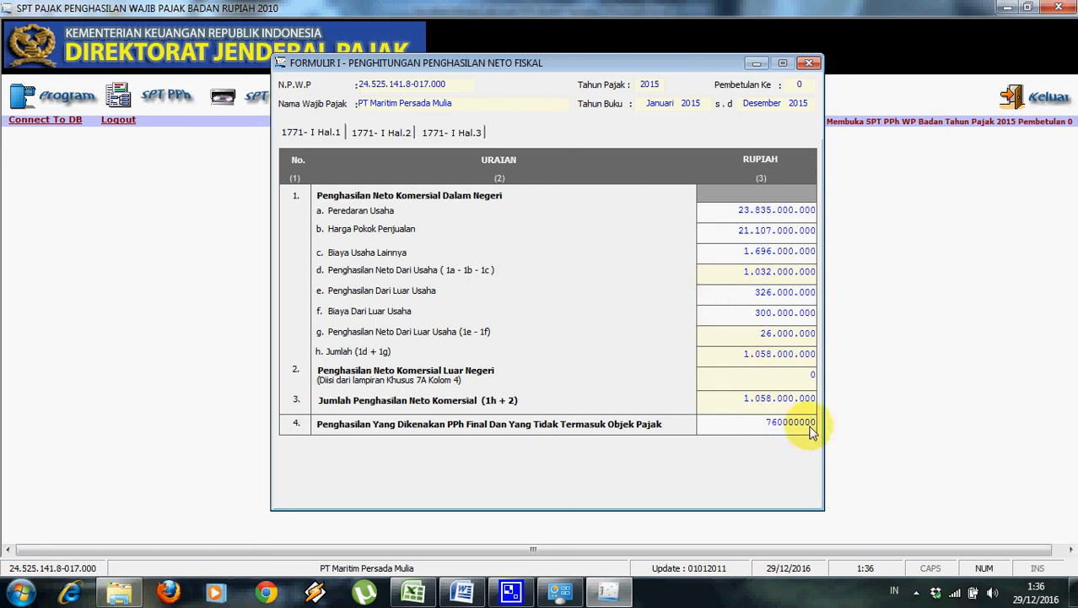
pyautogui.press('BackSpace')
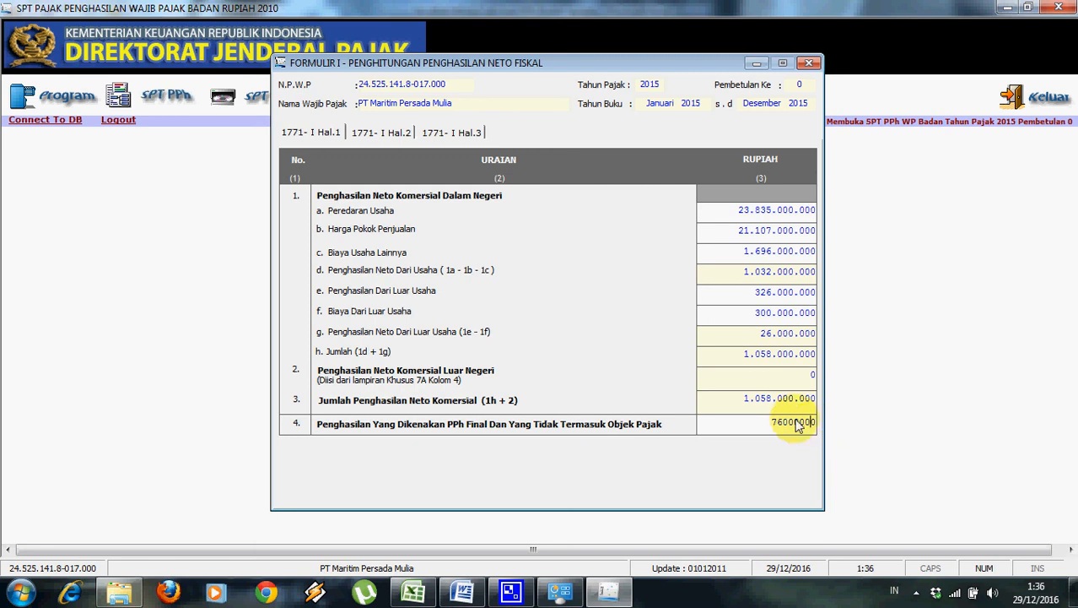
pyautogui.click(790, 411)
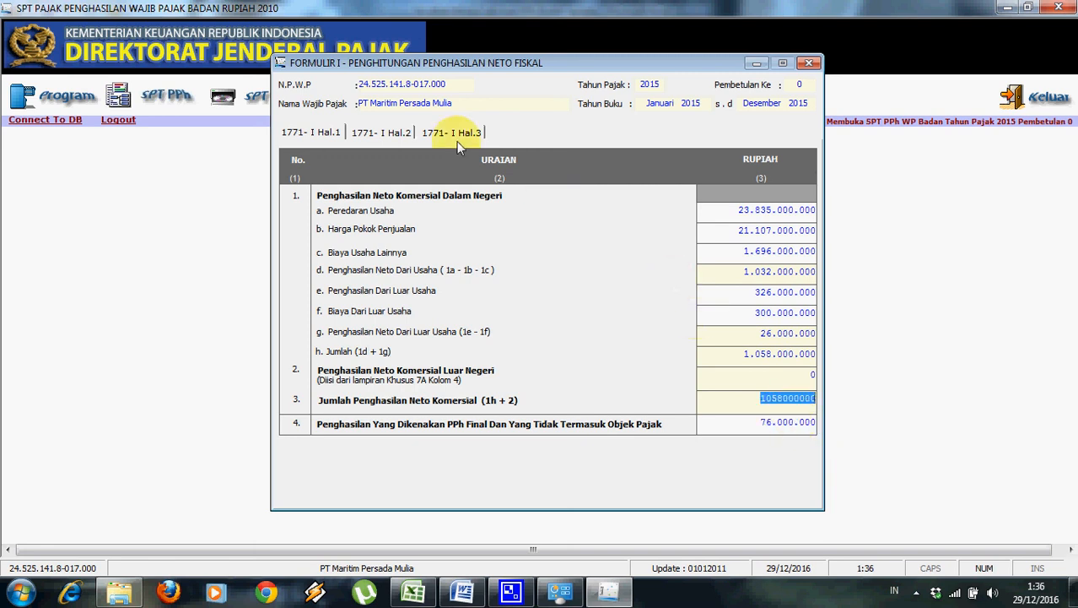
pyautogui.click(367, 135)
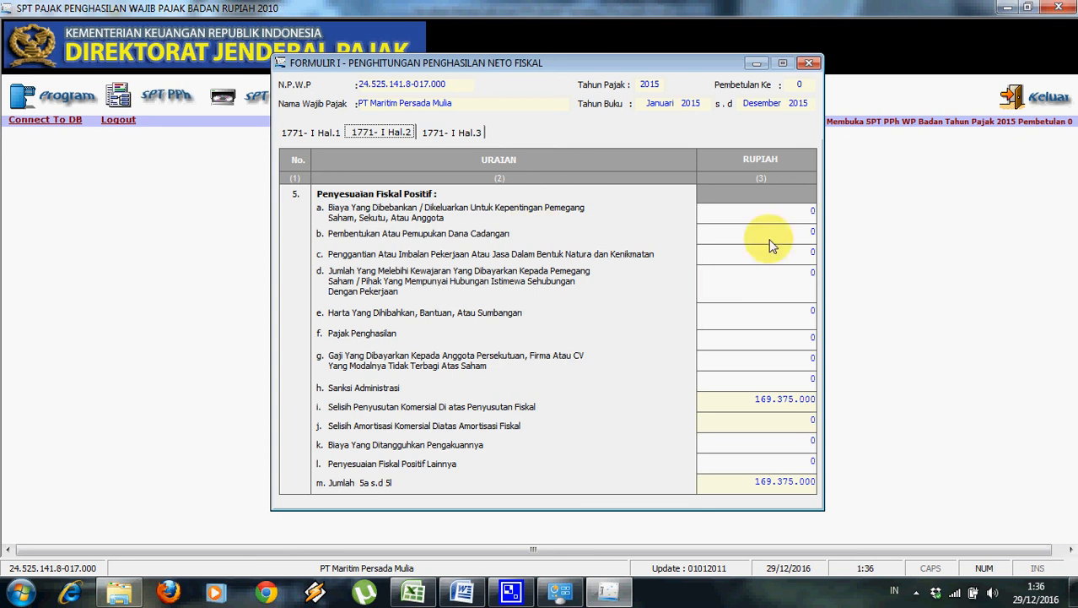
# Enter positive adjustments for row c 123.500.000, row a 129.000.000 and row b 150.000.000.
pyautogui.click(791, 234)
pyautogui.click(794, 216)
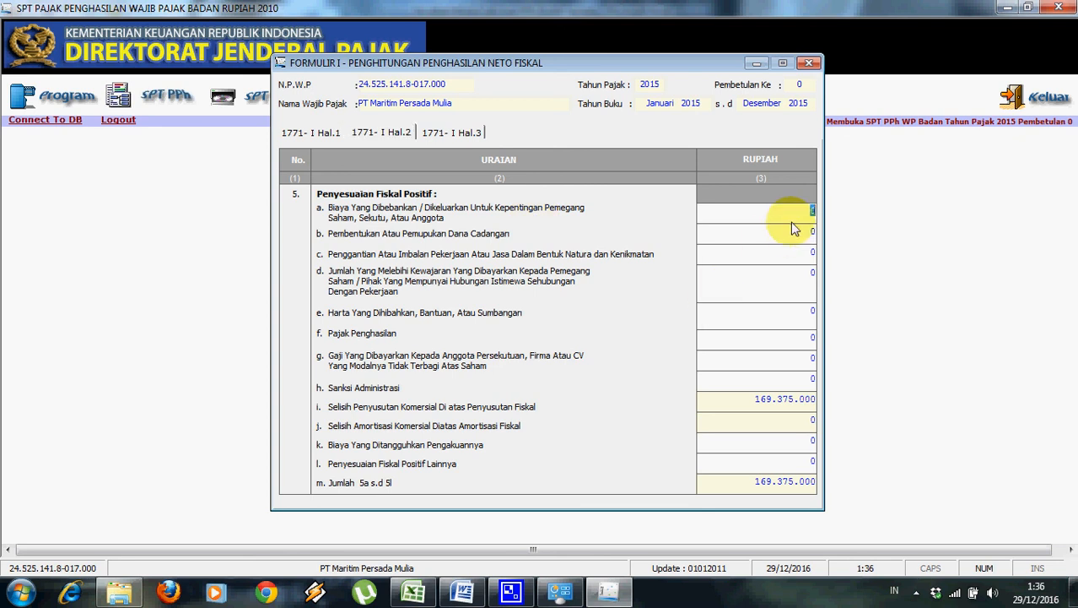
pyautogui.click(413, 591)
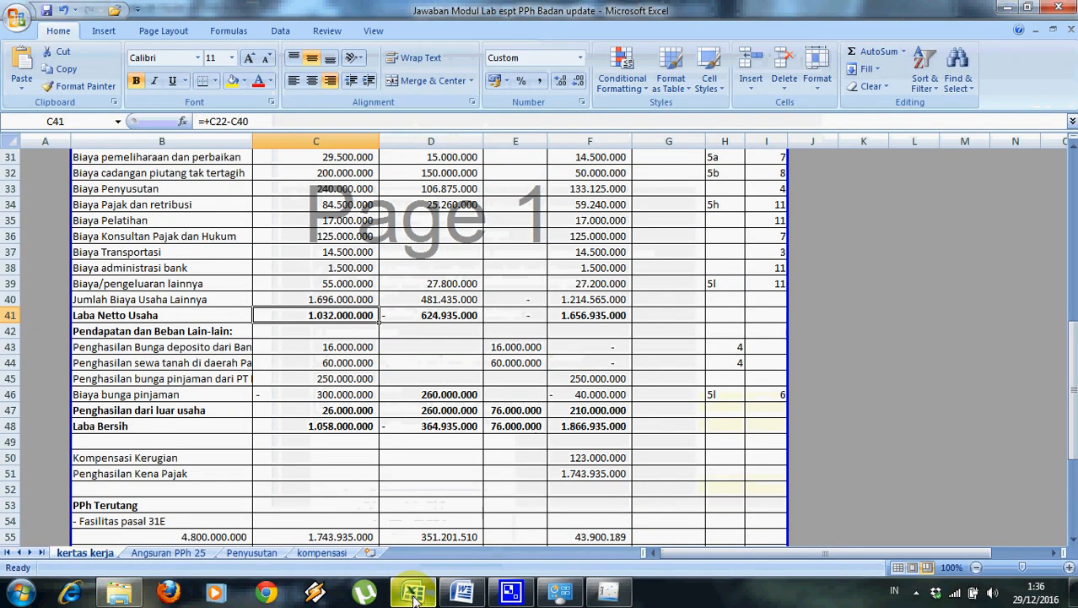
pyautogui.moveTo(1070, 413); pyautogui.dragTo(1010, 375)
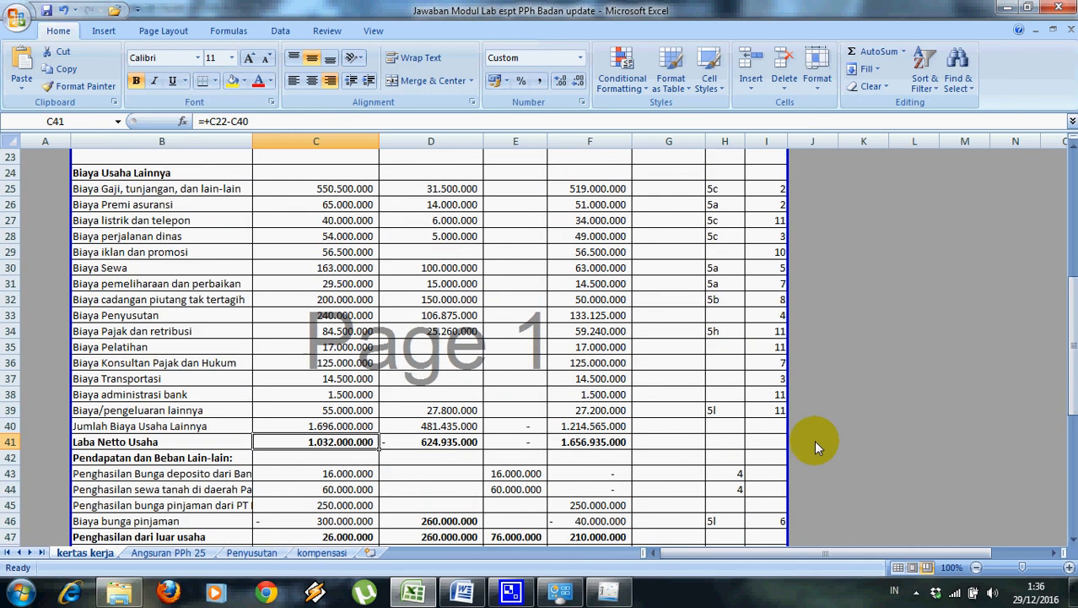
pyautogui.click(483, 596)
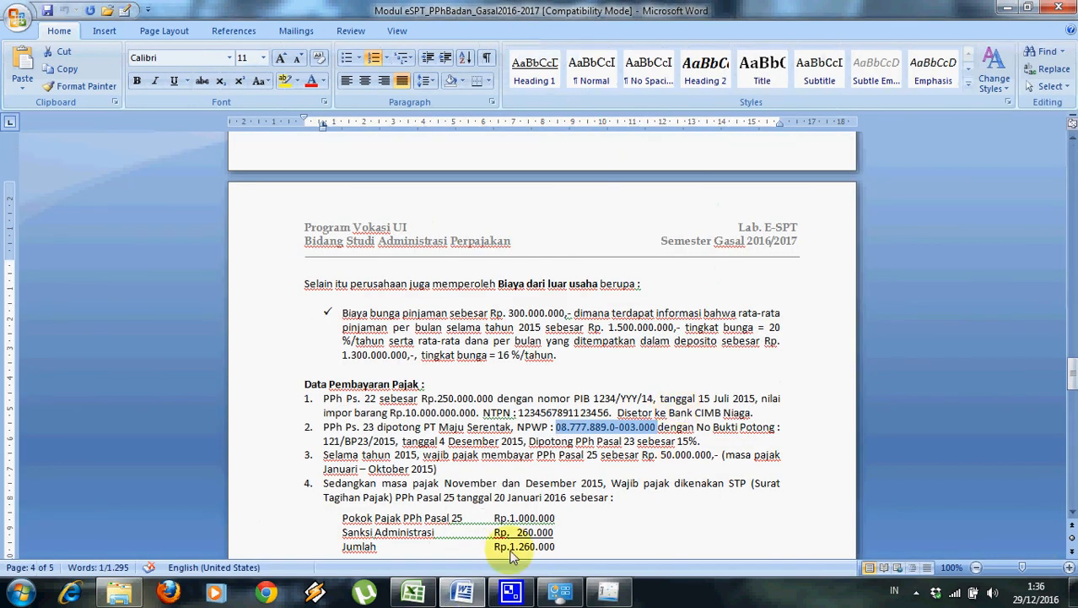
pyautogui.click(608, 593)
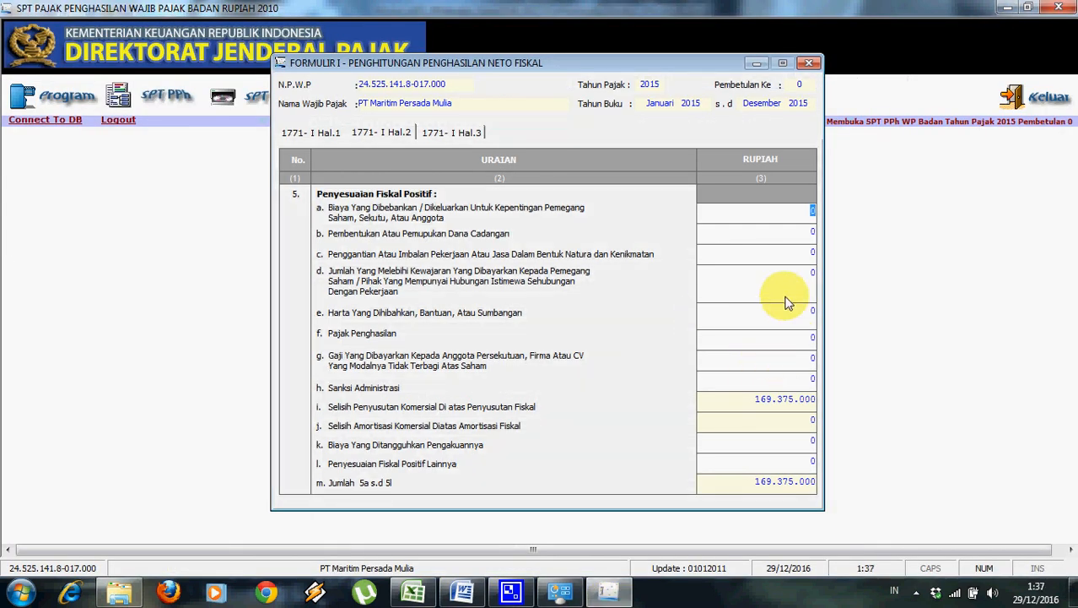
pyautogui.click(805, 259)
pyautogui.moveTo(804, 257); pyautogui.dragTo(826, 255)
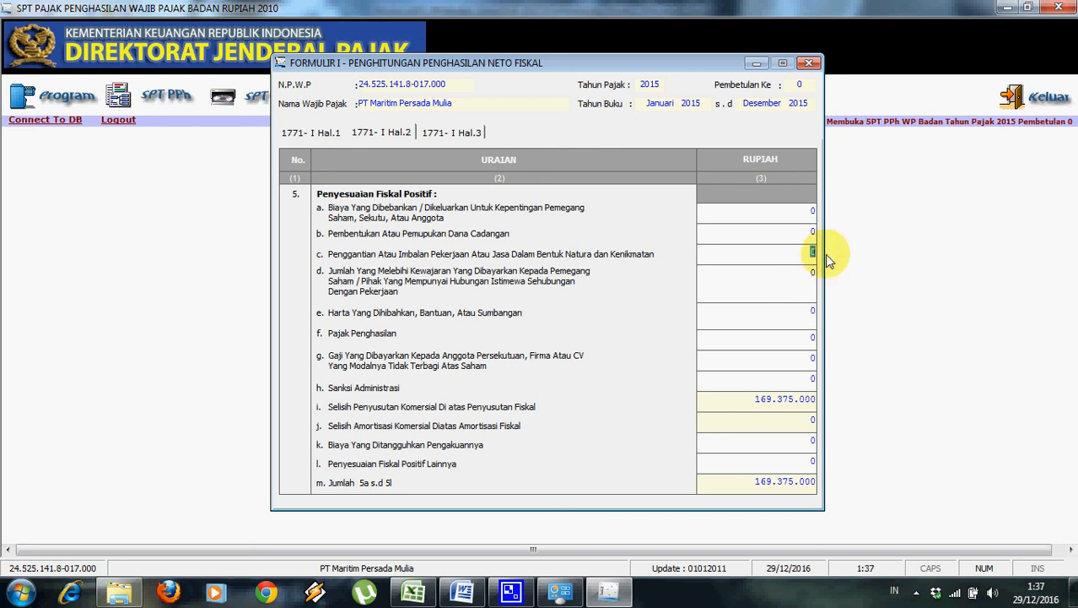
pyautogui.write('123500000')
pyautogui.press('Tab')
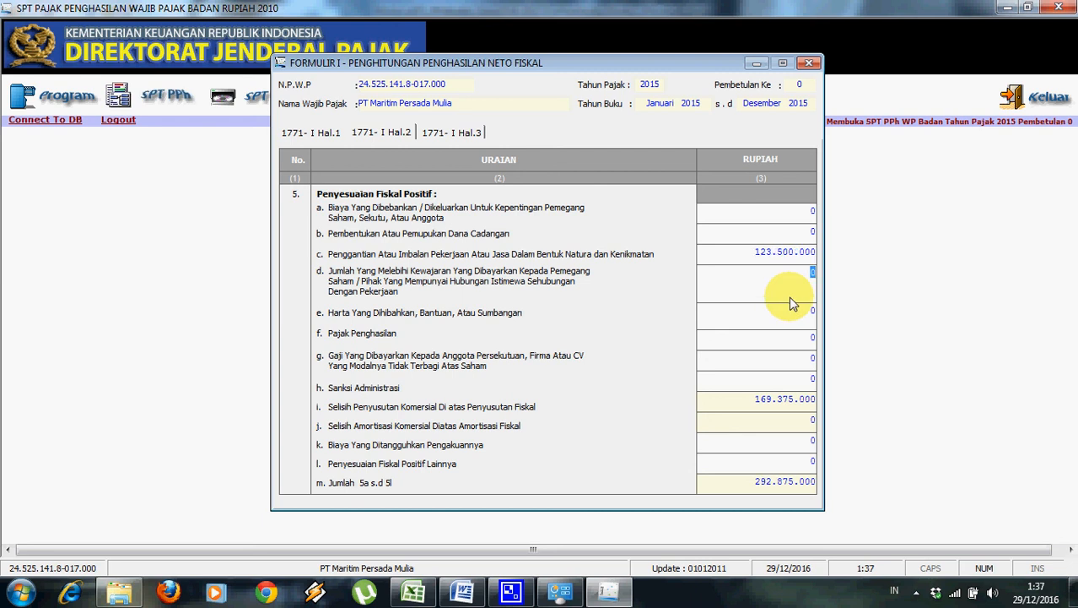
pyautogui.click(814, 211)
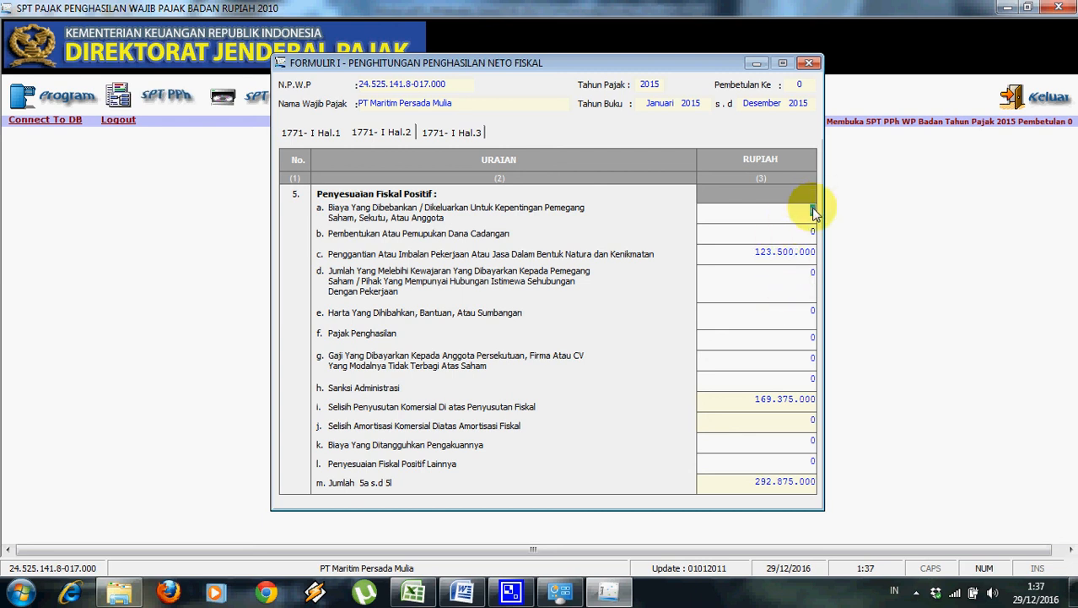
pyautogui.write('129000000')
pyautogui.click(804, 232)
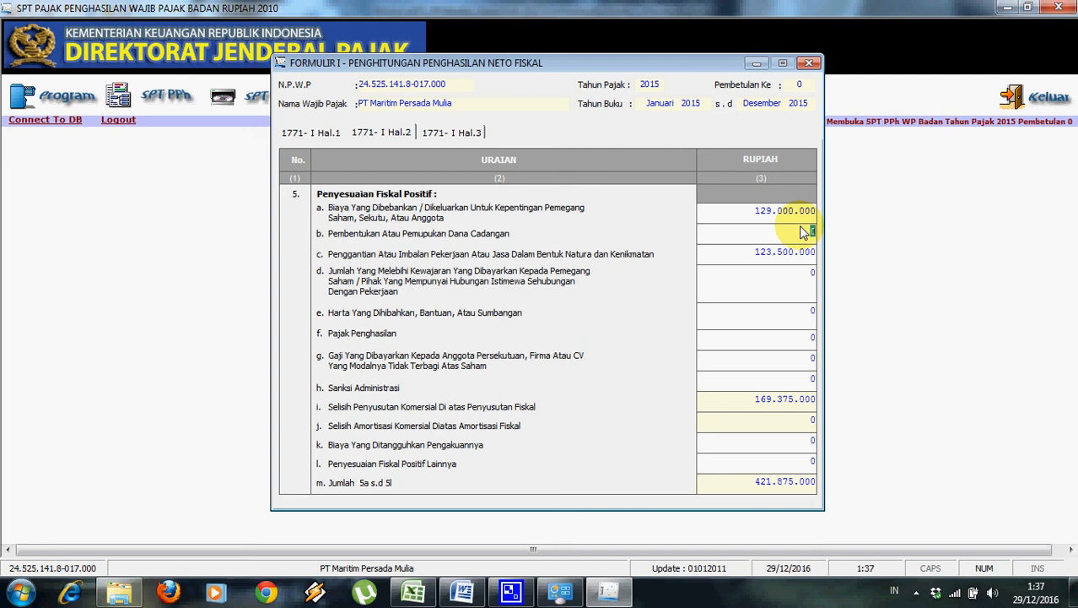
pyautogui.write('150.000.000')
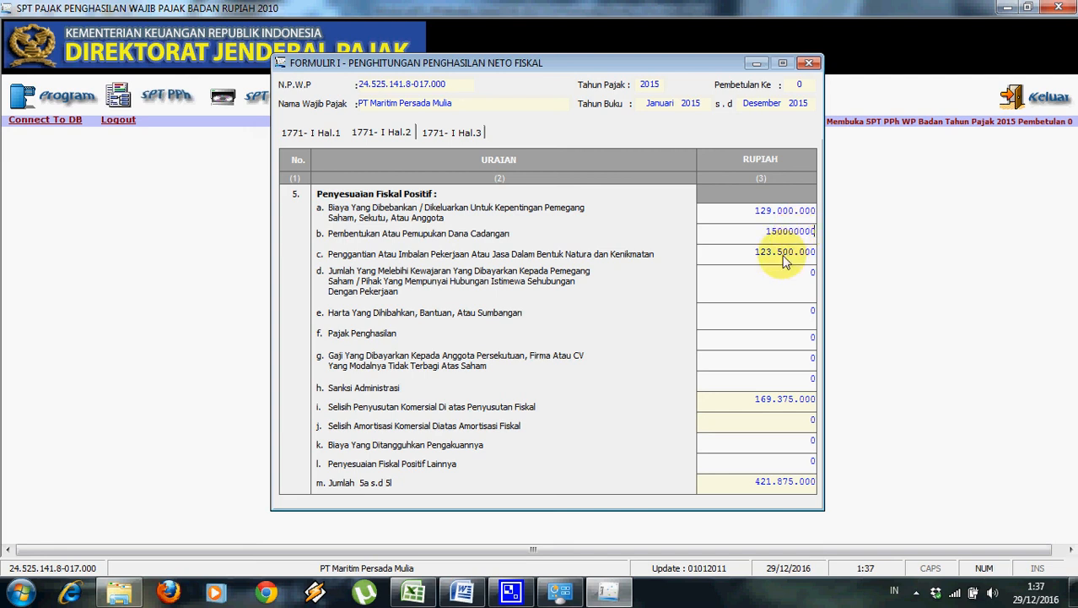
pyautogui.click(793, 281)
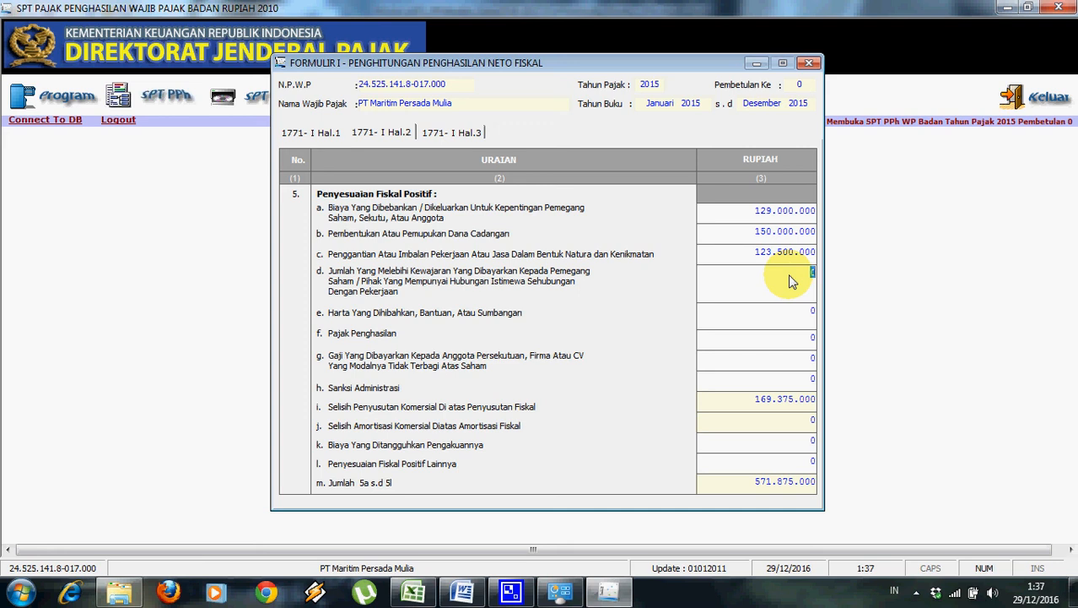
# Enter row h 25.260.000, row k 27.800.000 and row l 260.000.000, then show page 3.
pyautogui.click(781, 385)
pyautogui.write('2')
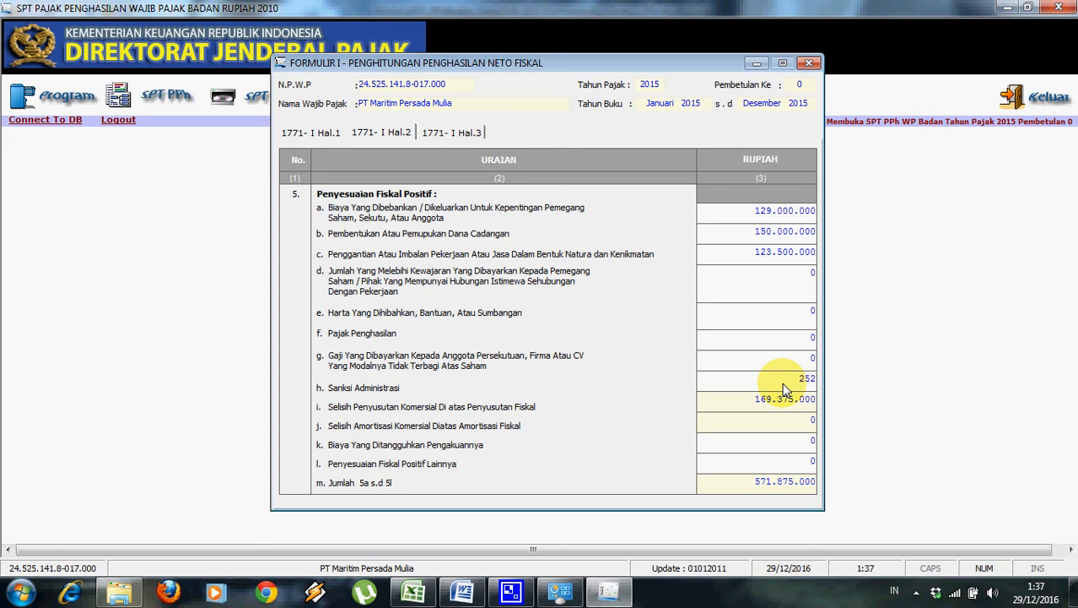
pyautogui.write('5.260.0000')
pyautogui.click(772, 405)
pyautogui.click(787, 447)
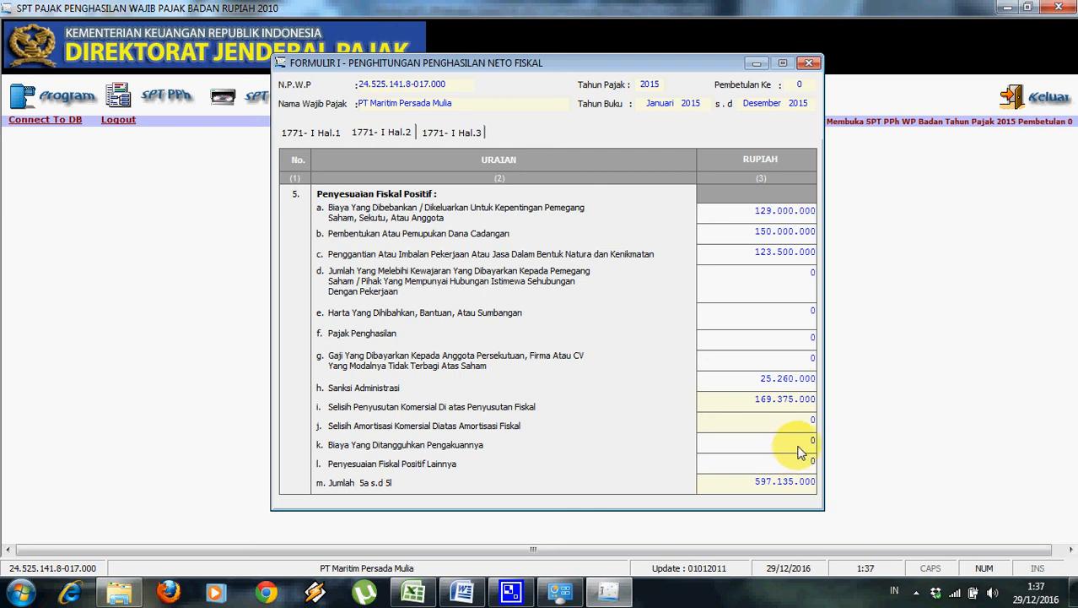
pyautogui.write('27800000')
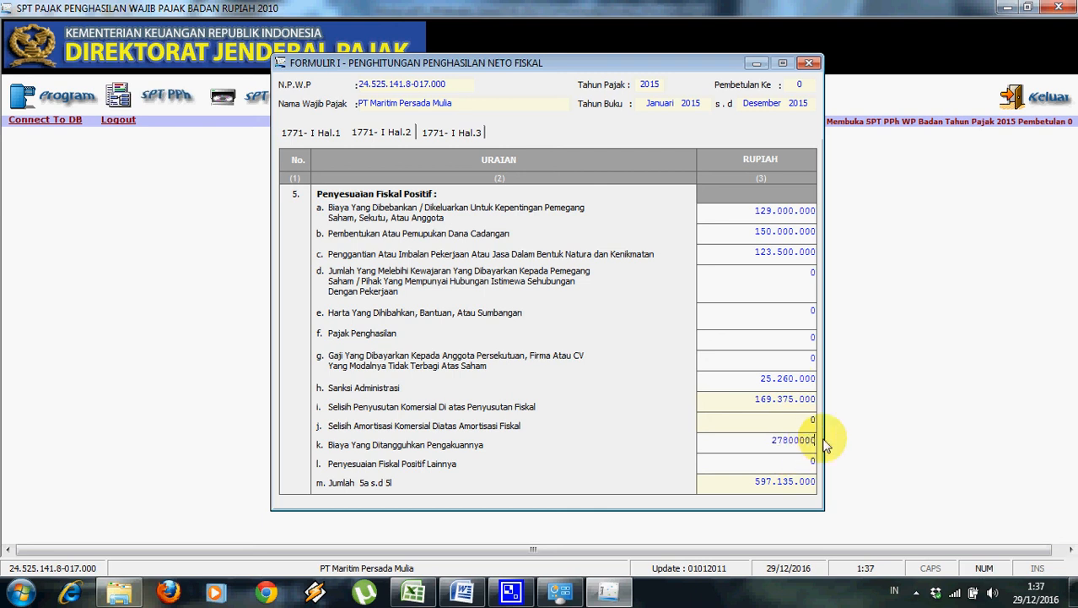
pyautogui.click(806, 469)
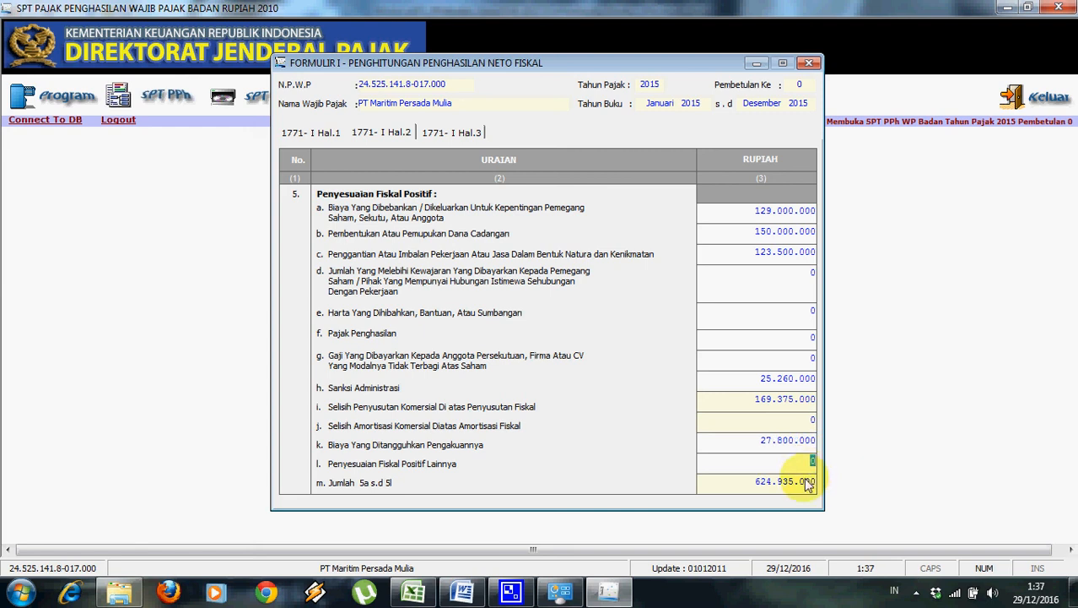
pyautogui.write('260.000.000')
pyautogui.click(781, 447)
pyautogui.click(750, 430)
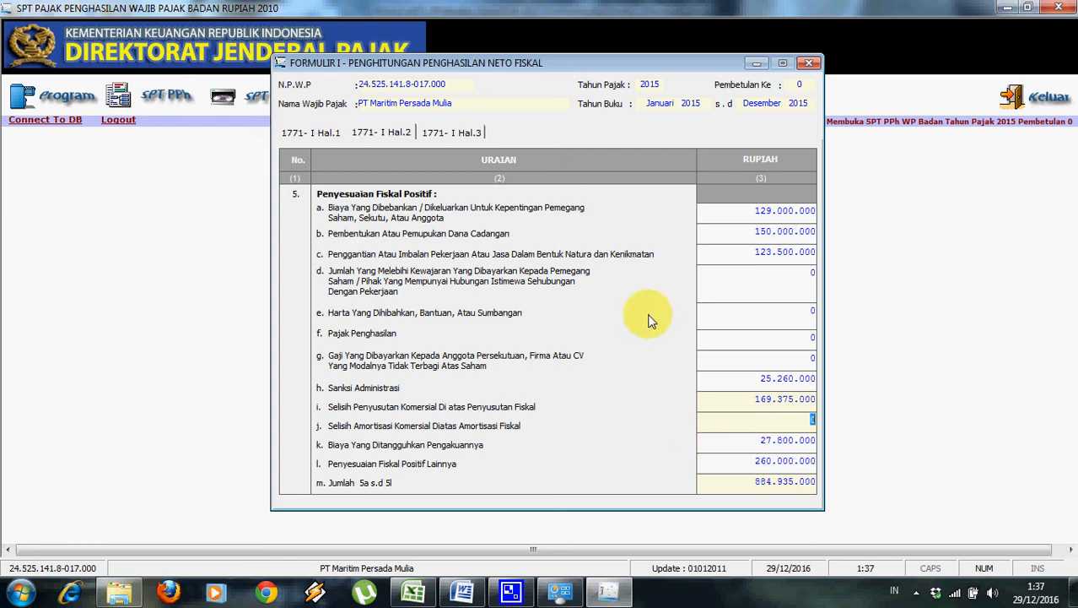
pyautogui.click(464, 134)
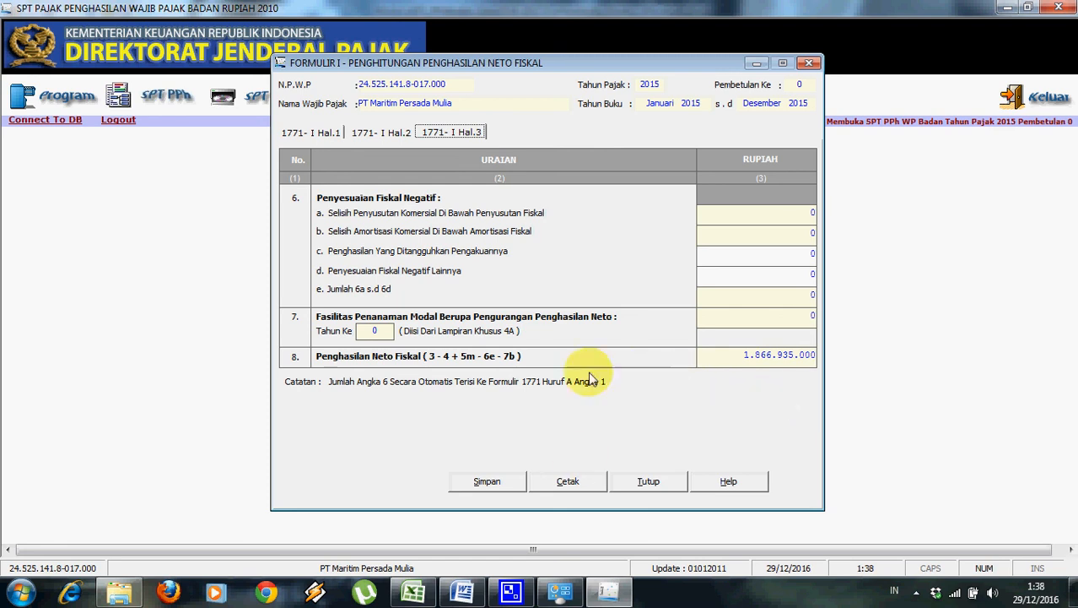
# Save Formulir 1771-I with fiscal net income of 1.866.935.000 and close it.
pyautogui.click(492, 482)
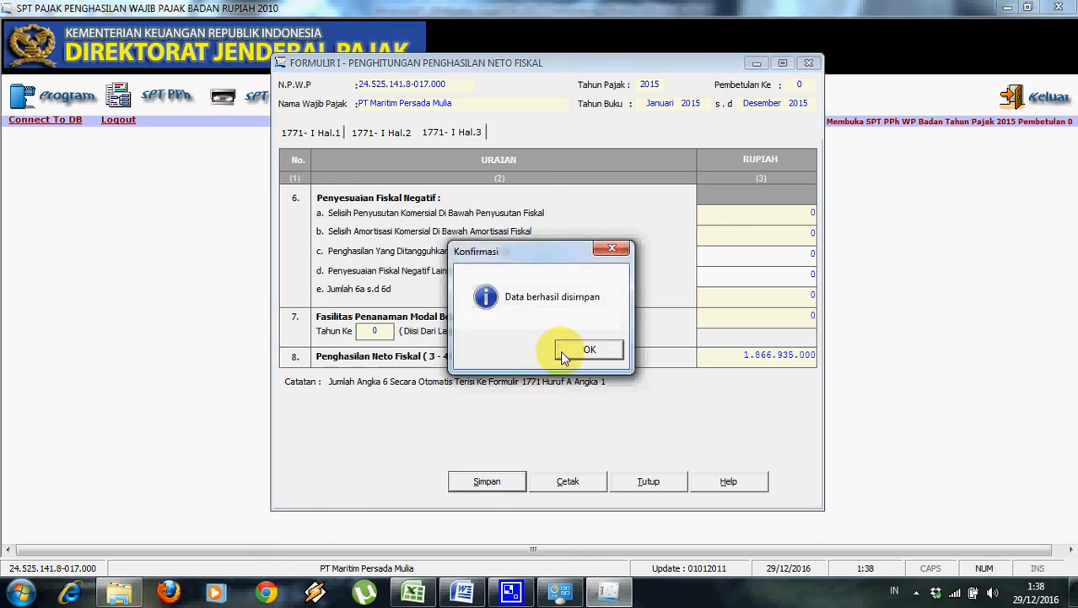
pyautogui.click(561, 351)
pyautogui.click(676, 488)
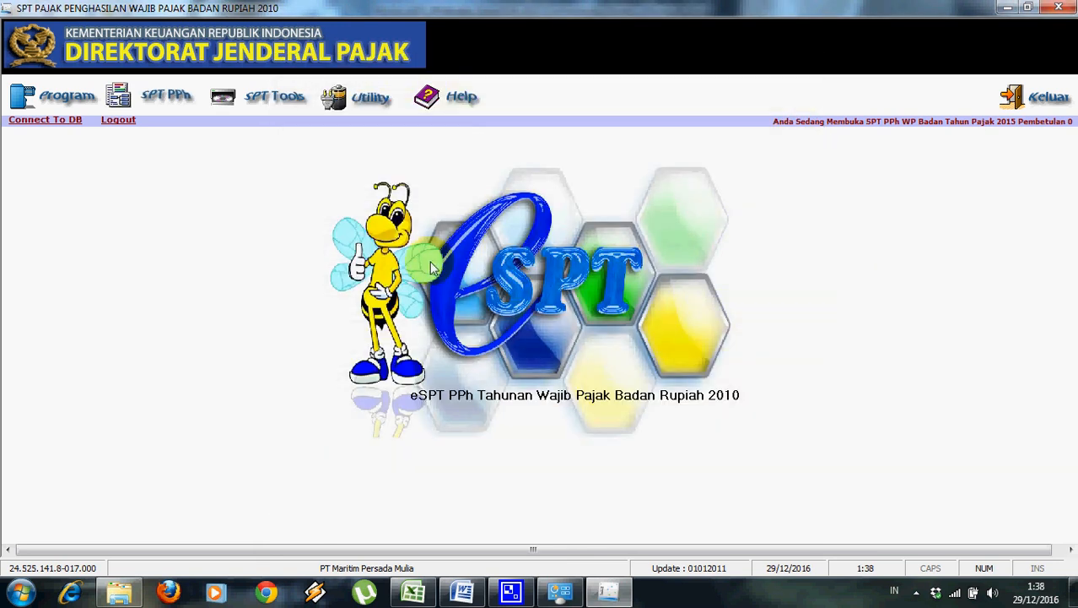
# Open SPT PPh Wajib Pajak Badan, mark the books Tidak Diaudit, and review tax due 392.083.561.
pyautogui.click(176, 97)
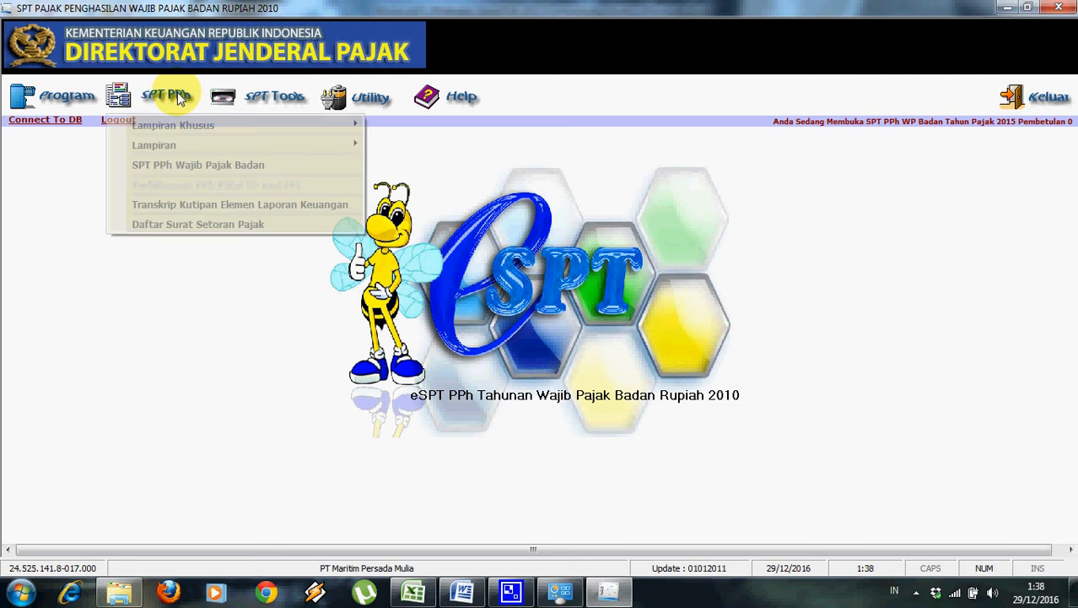
pyautogui.click(187, 166)
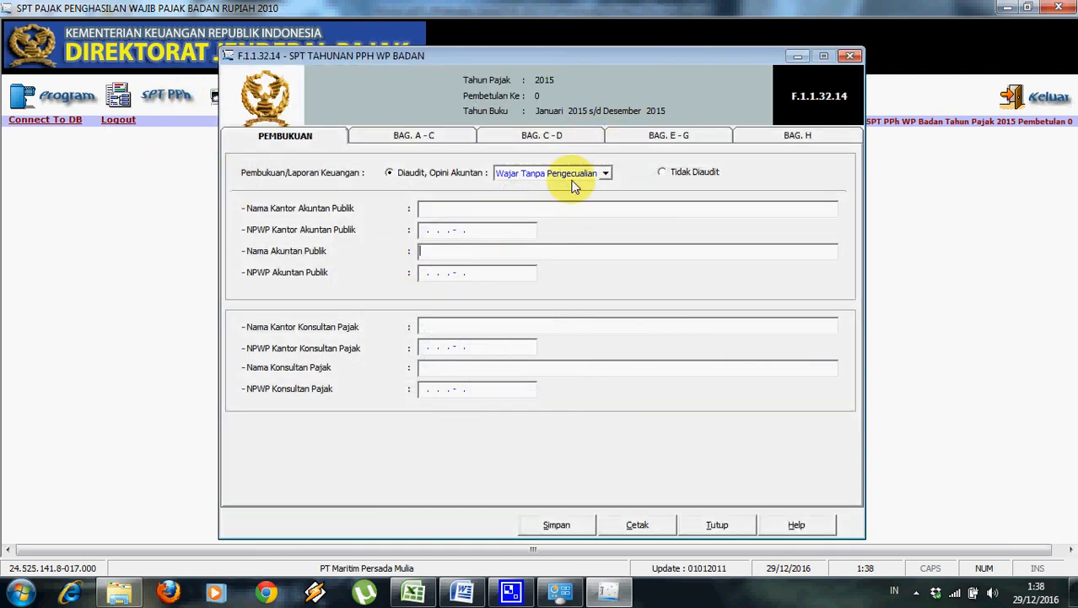
pyautogui.click(665, 174)
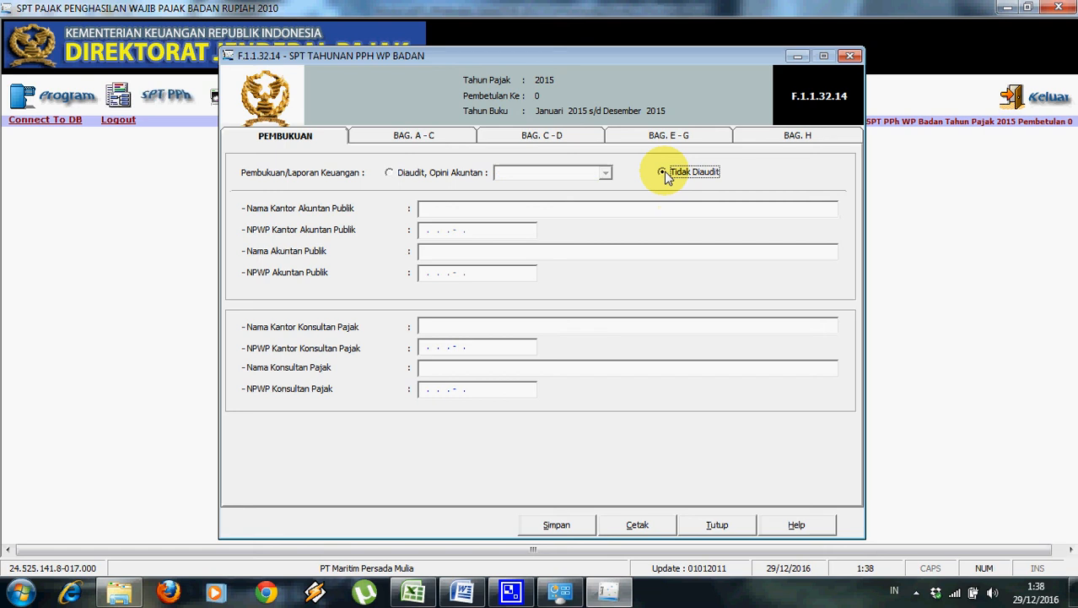
pyautogui.click(439, 136)
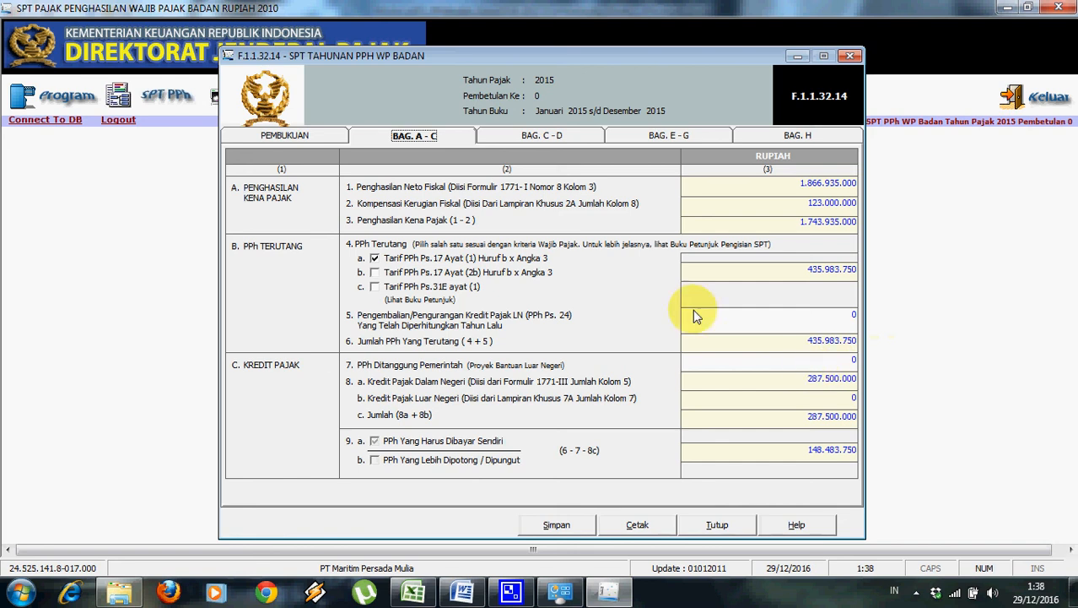
pyautogui.click(831, 338)
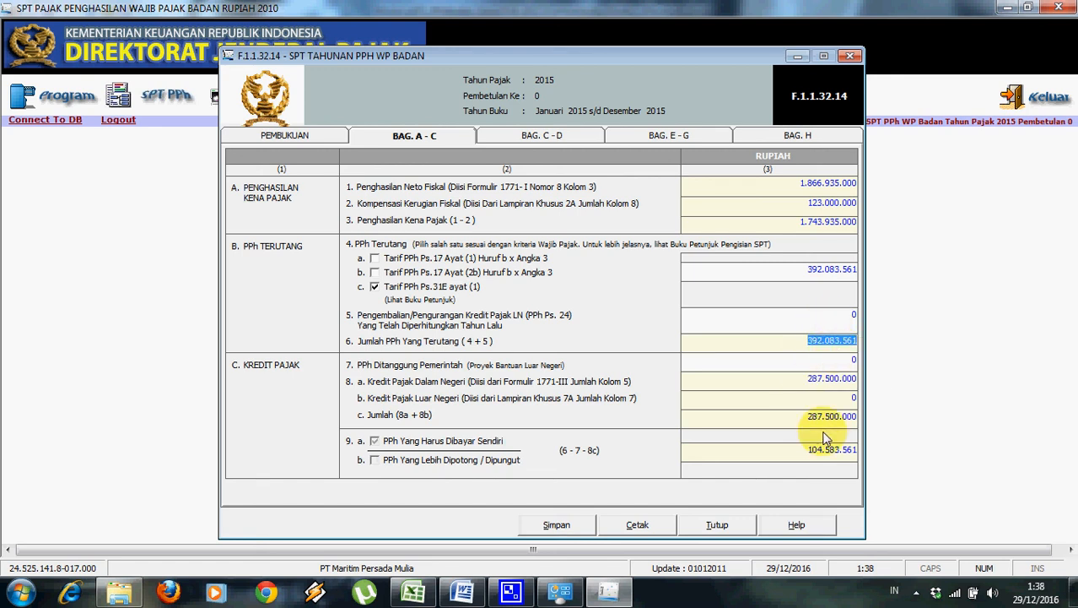
pyautogui.click(791, 452)
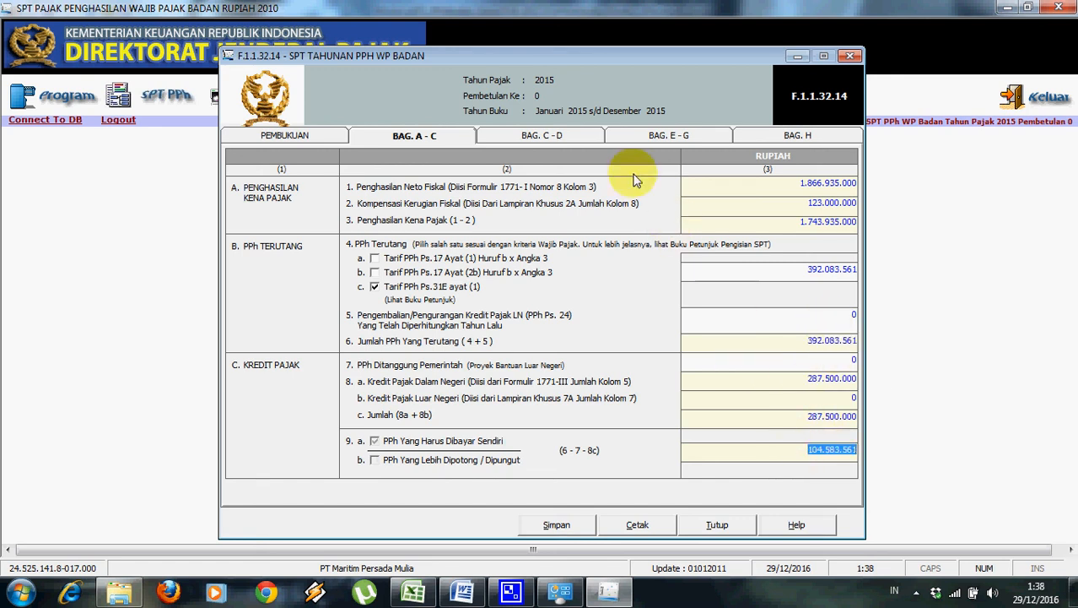
# Enter Pasal 25 credit 50.000.000 and STP 10.000.000 on part C–D, leaving 44.583.561 underpaid.
pyautogui.click(542, 135)
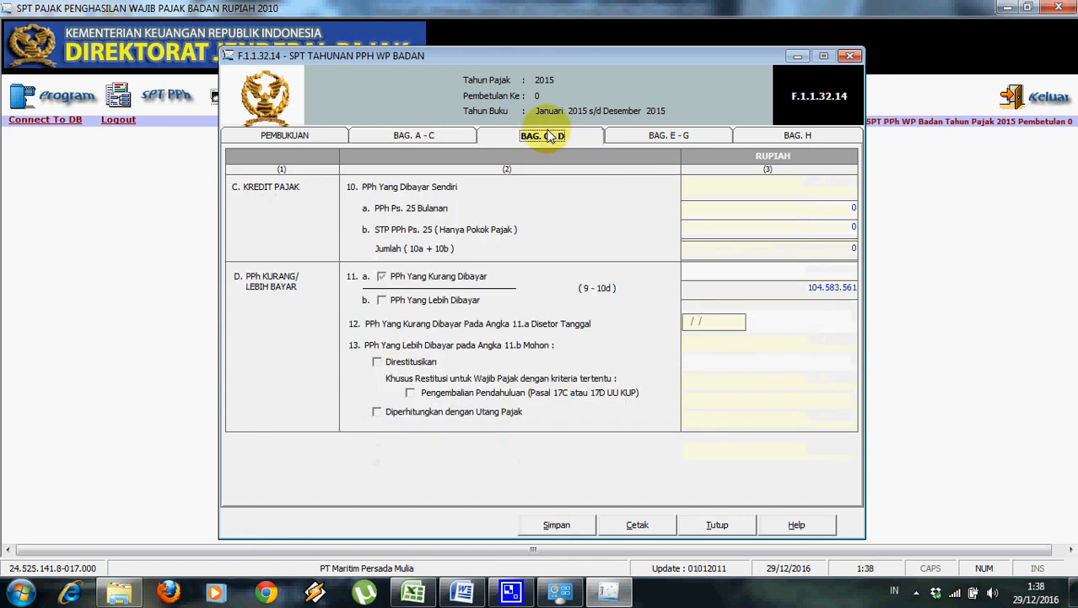
pyautogui.click(793, 210)
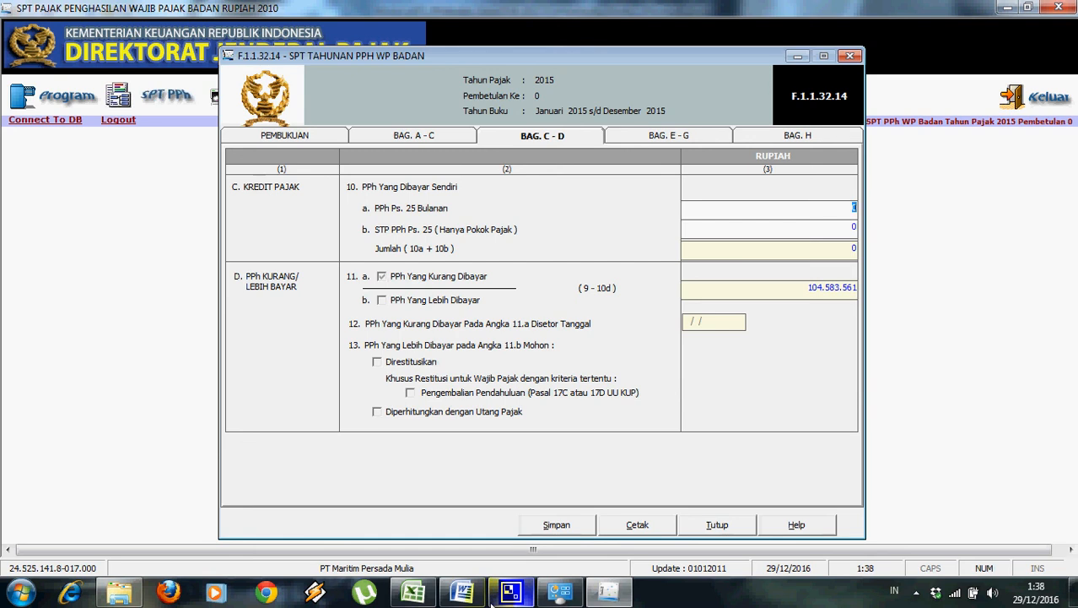
pyautogui.click(462, 591)
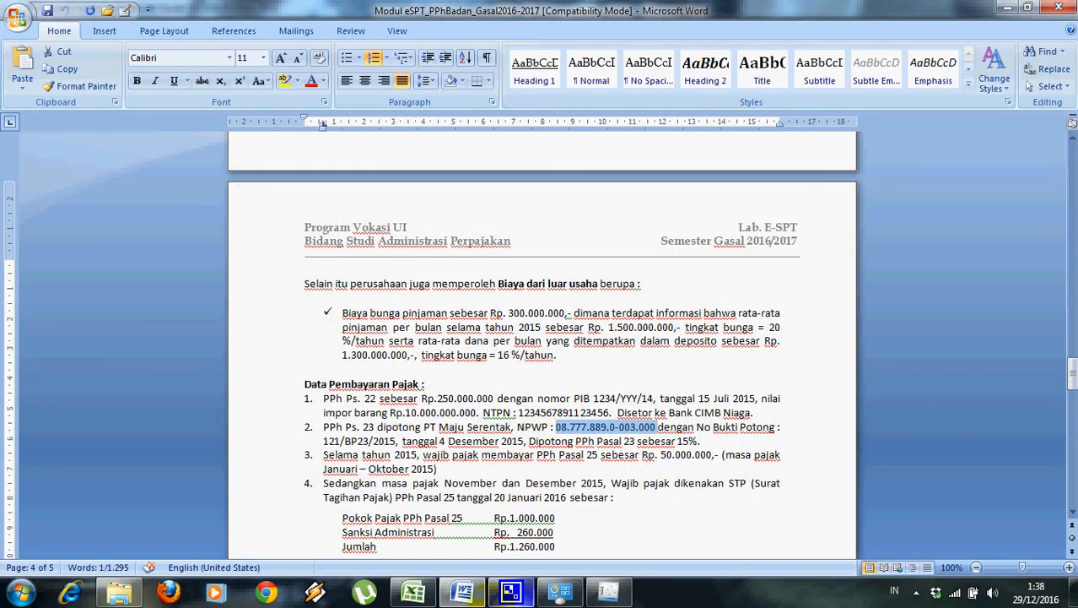
pyautogui.click(607, 591)
pyautogui.write('50000000')
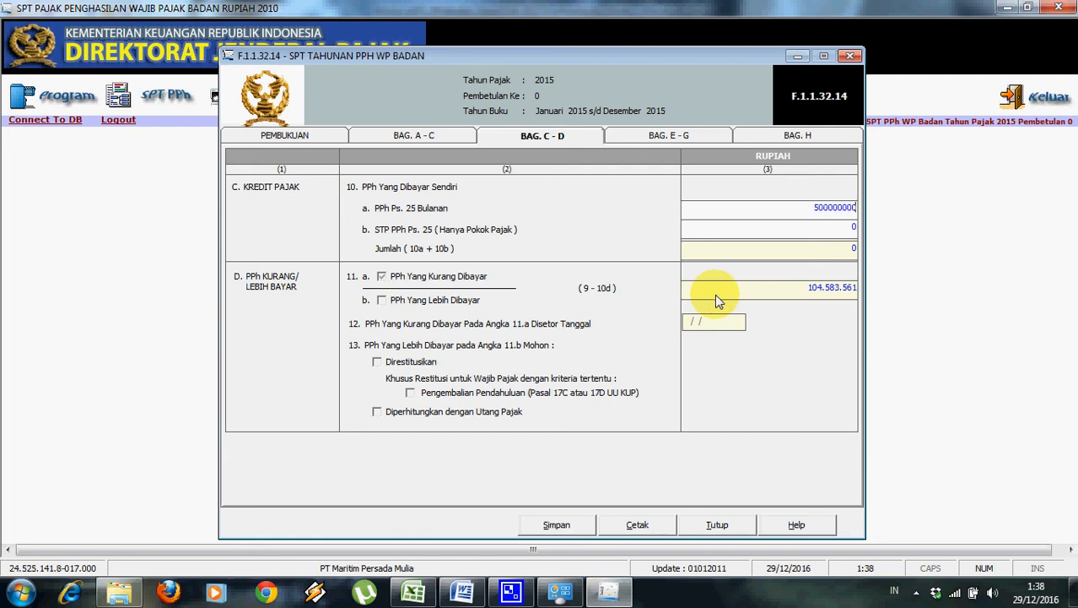
pyautogui.write('0')
pyautogui.press('Tab')
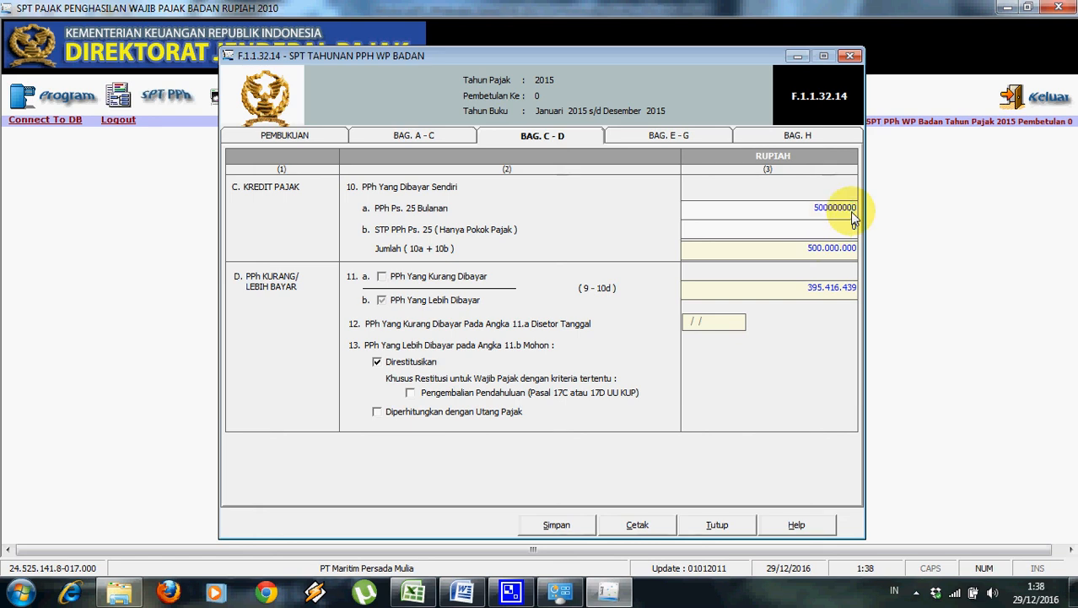
pyautogui.press('Tab')
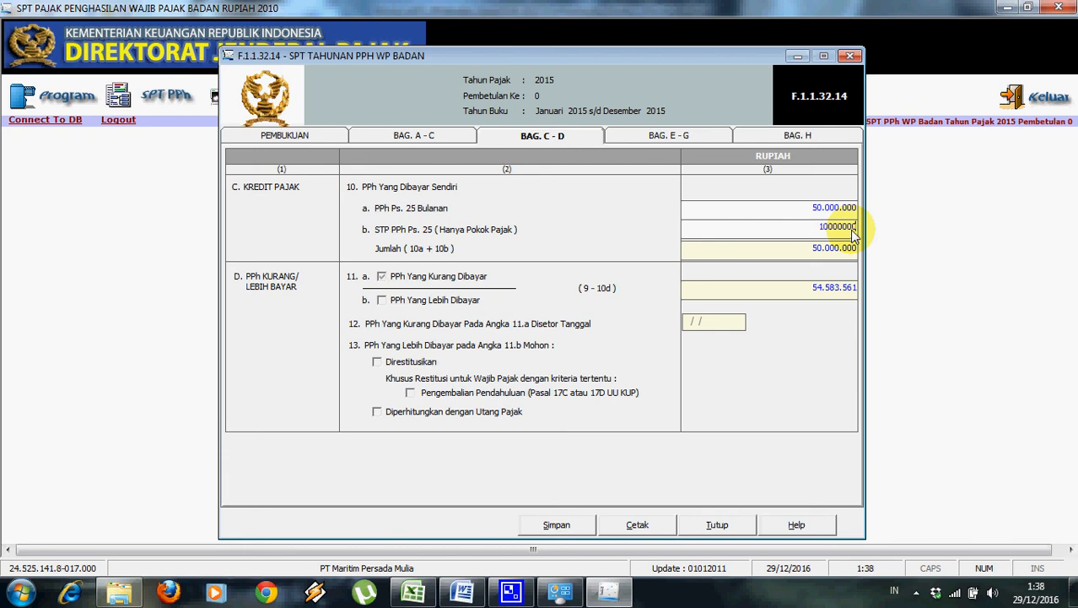
pyautogui.write('10000000')
pyautogui.press('Tab')
pyautogui.press('Tab')
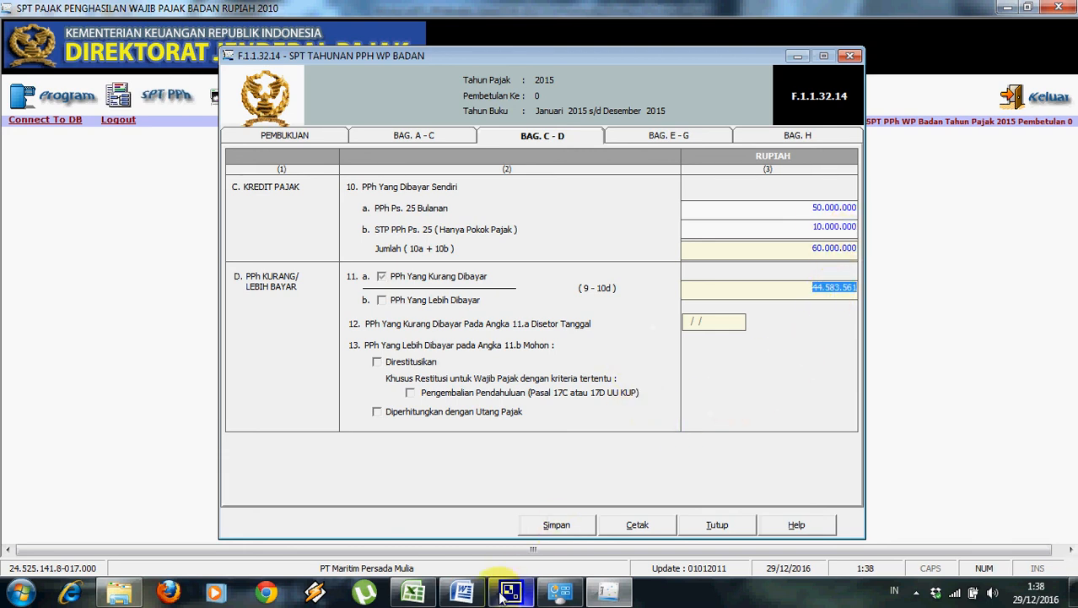
pyautogui.click(414, 591)
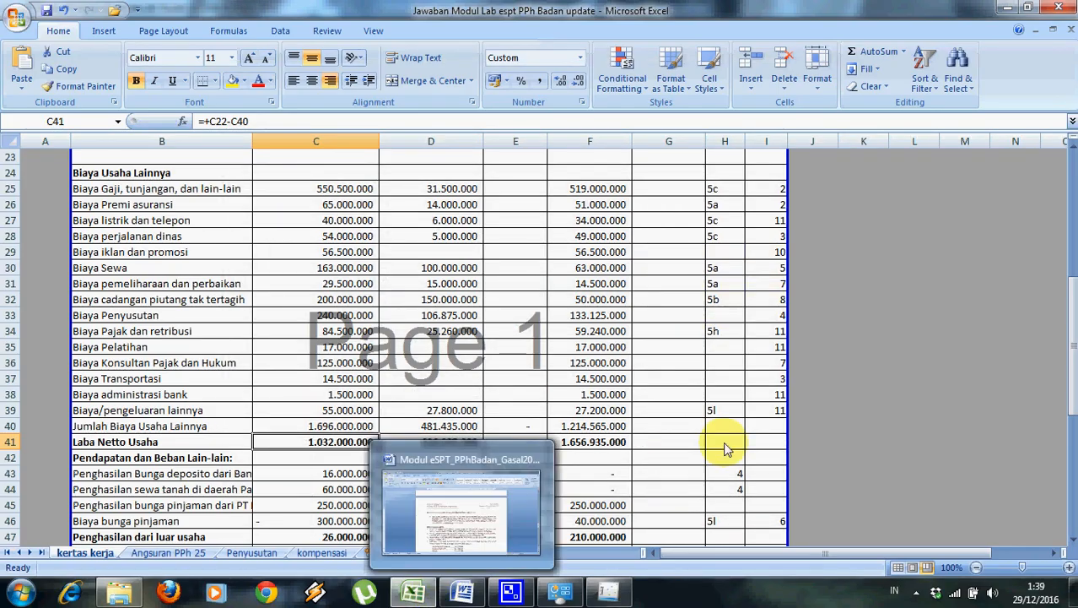
pyautogui.moveTo(1070, 346); pyautogui.dragTo(1065, 474)
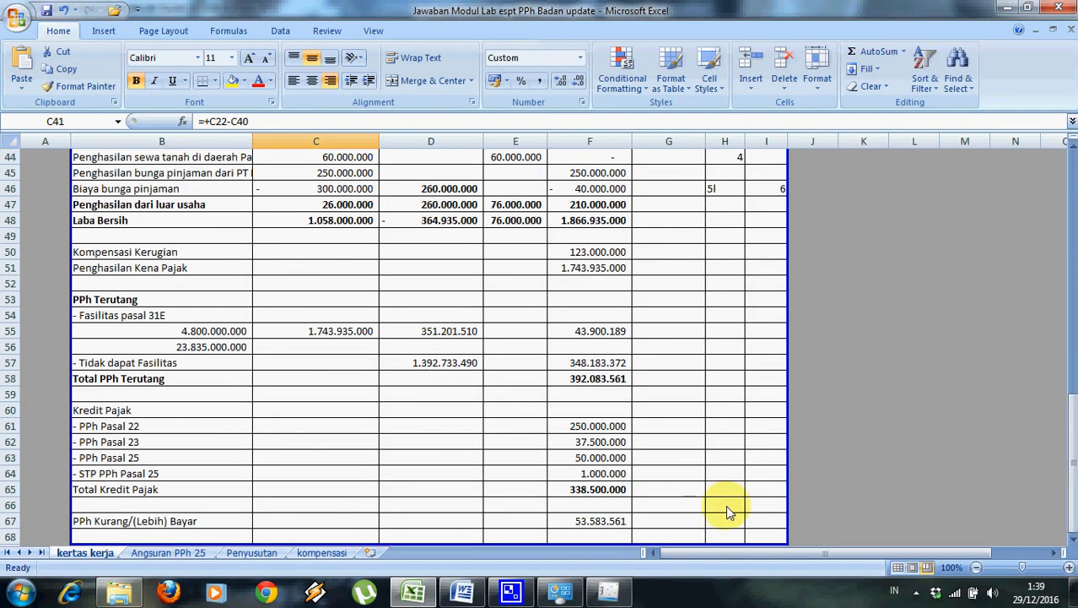
pyautogui.hotkey('alt', 'Tab')
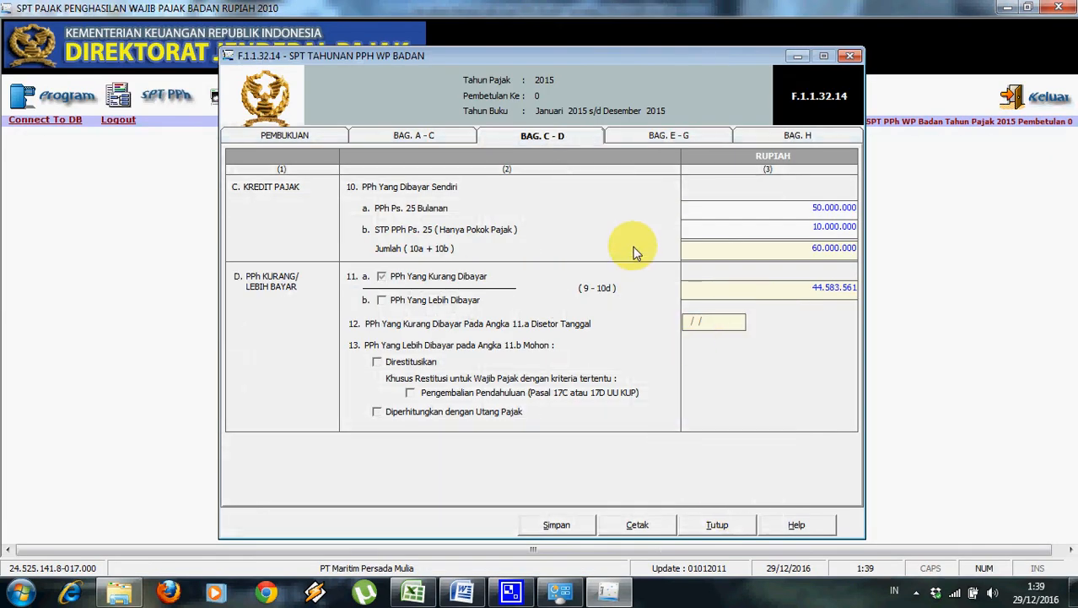
# Enter 1.866.935.000 as the 14a instalment basis on part E–G, using the Angsuran PPh 25 sheet.
pyautogui.click(691, 137)
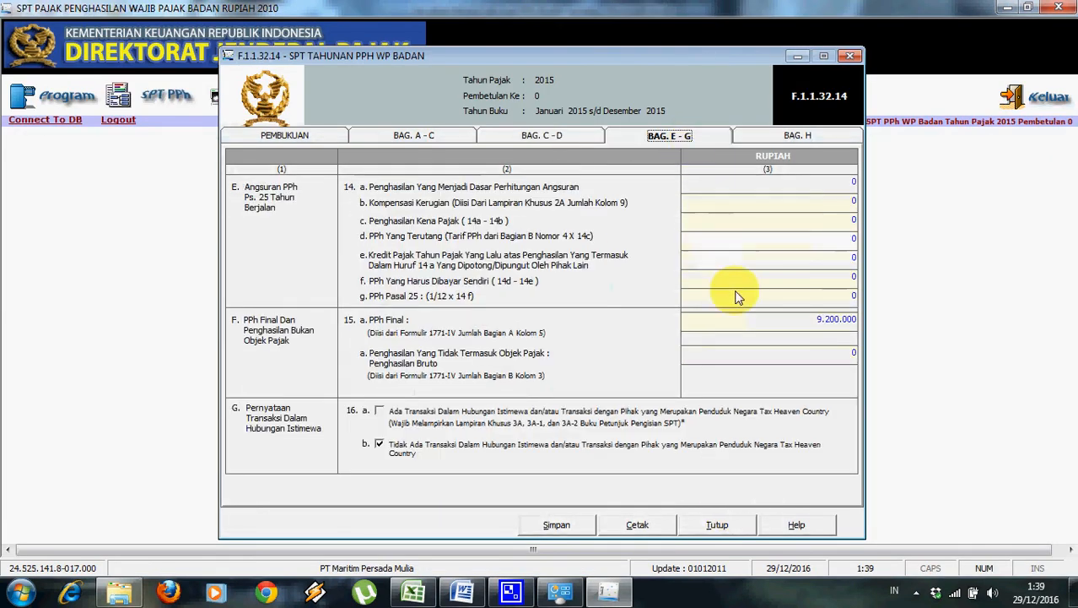
pyautogui.click(829, 179)
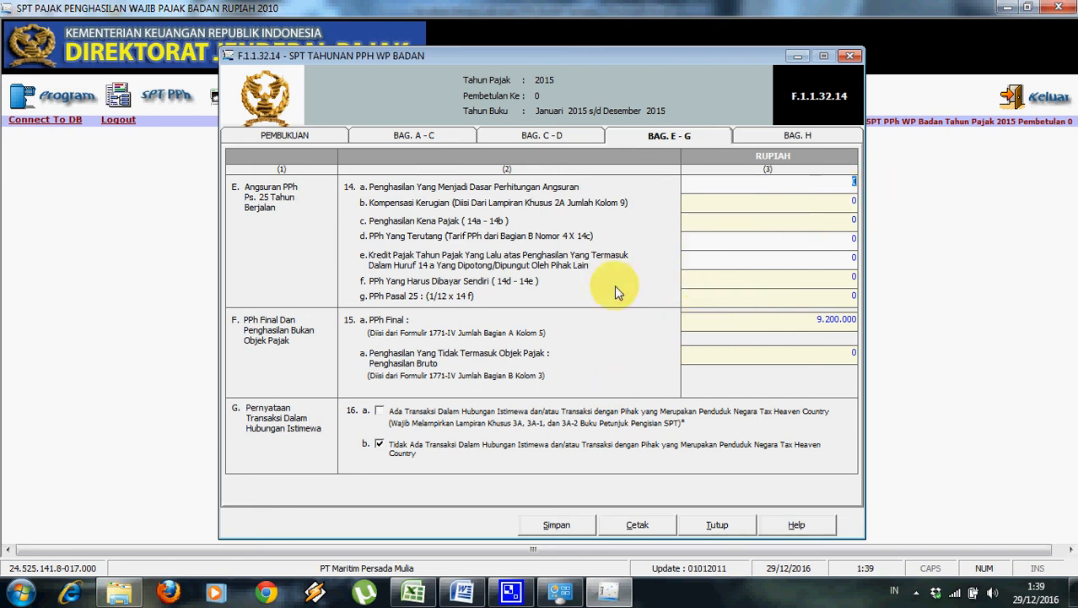
pyautogui.click(413, 592)
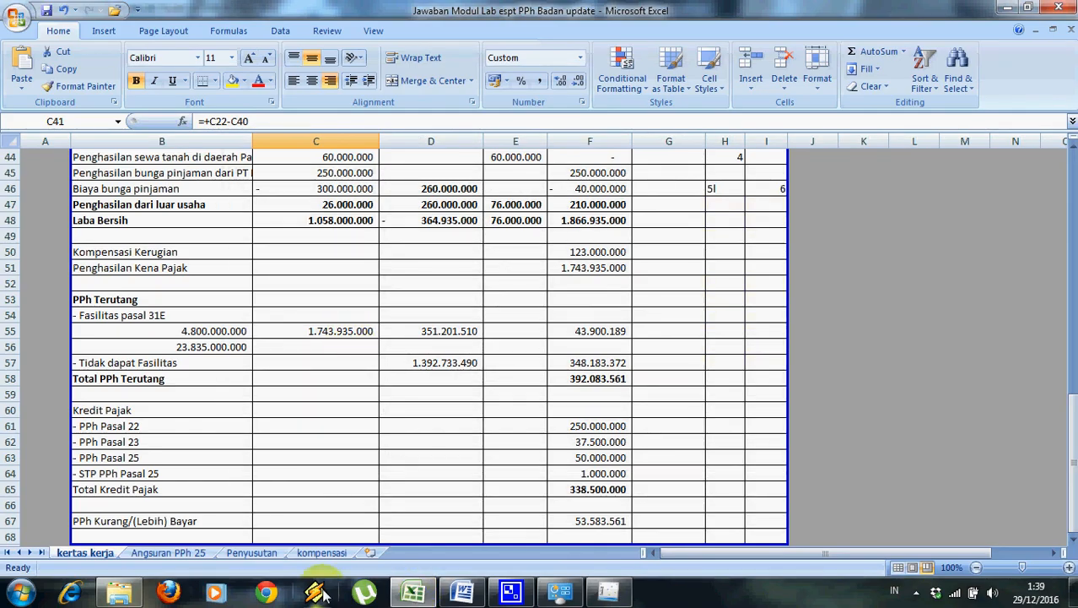
pyautogui.click(199, 552)
pyautogui.moveTo(1073, 368); pyautogui.dragTo(1073, 217)
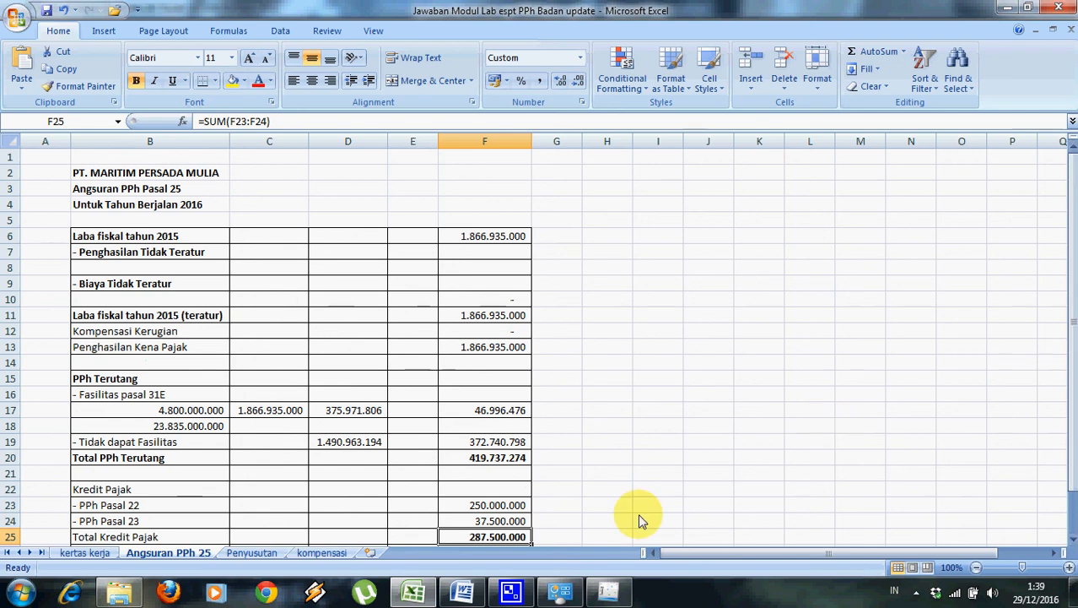
pyautogui.click(465, 593)
pyautogui.click(464, 592)
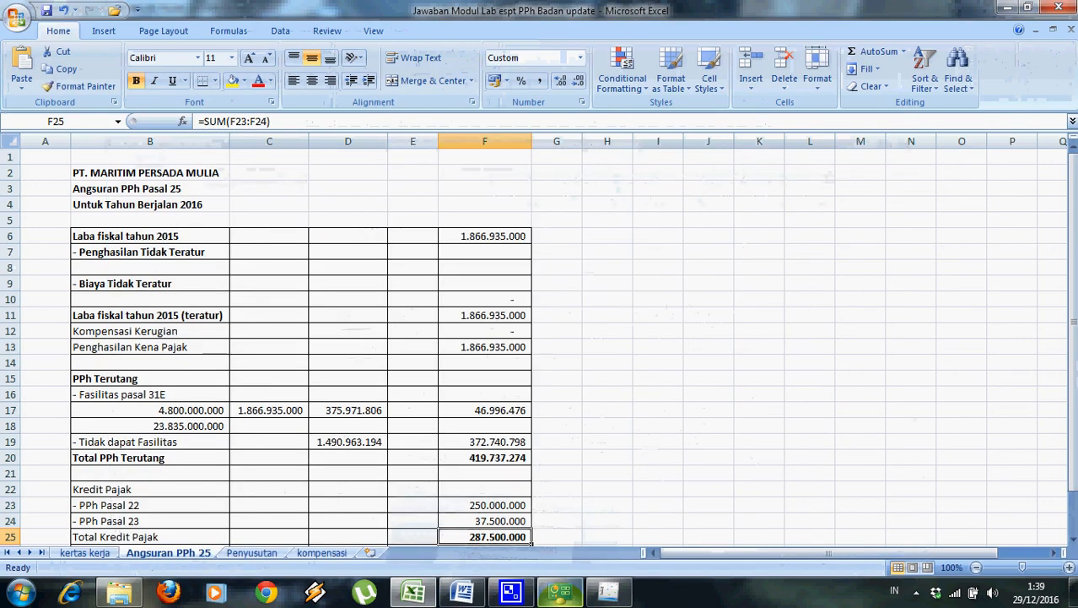
pyautogui.click(609, 592)
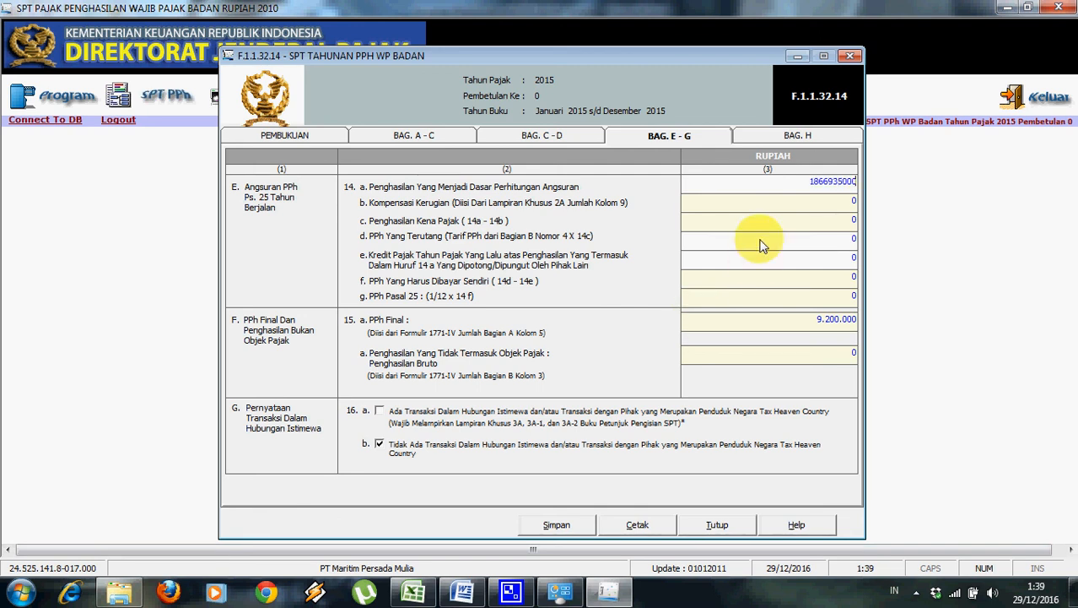
pyautogui.click(786, 202)
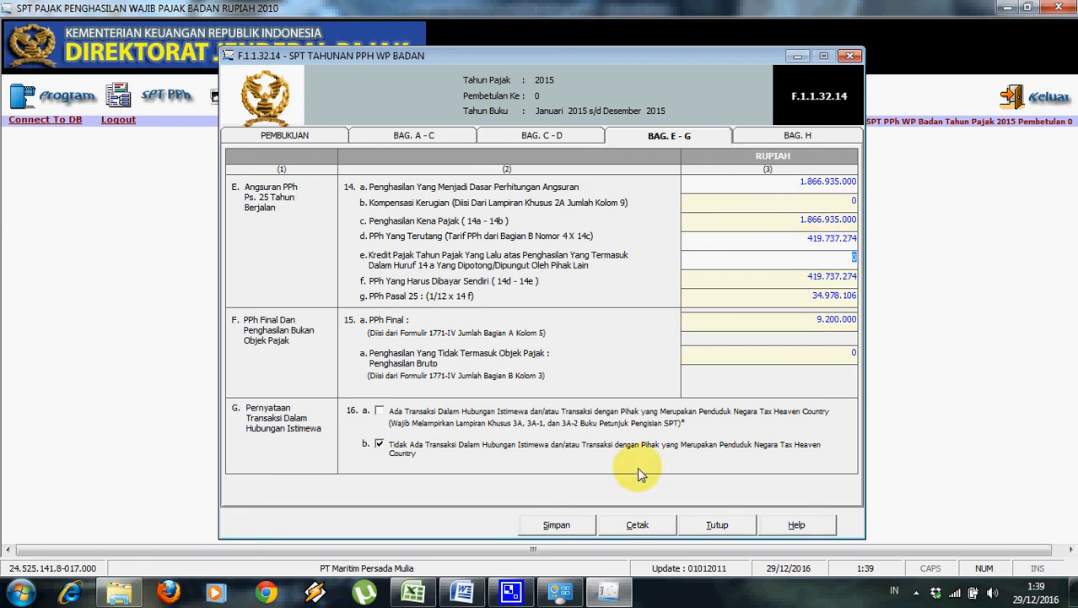
# Enter 287.500.000 prior tax credit in 14e and verify the 11.019.772 monthly PPh 25 against Excel.
pyautogui.click(414, 594)
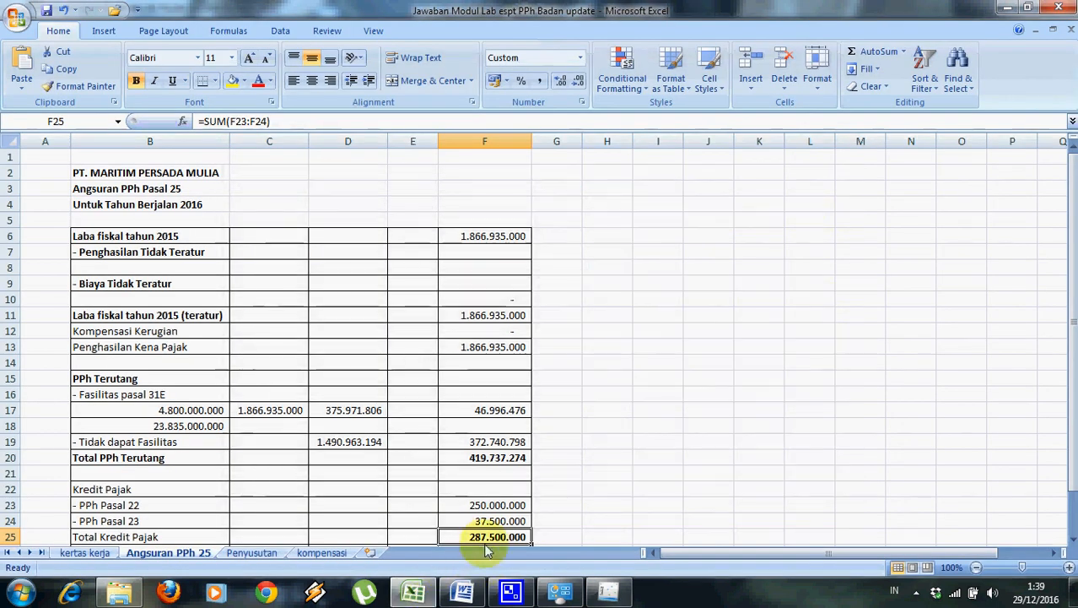
pyautogui.click(600, 594)
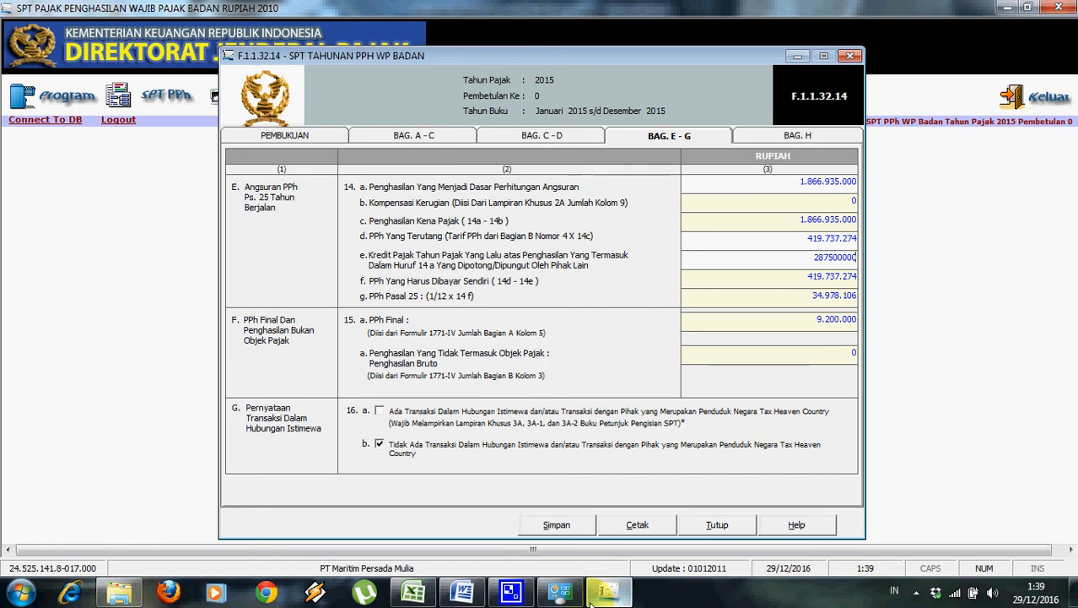
pyautogui.press('Return')
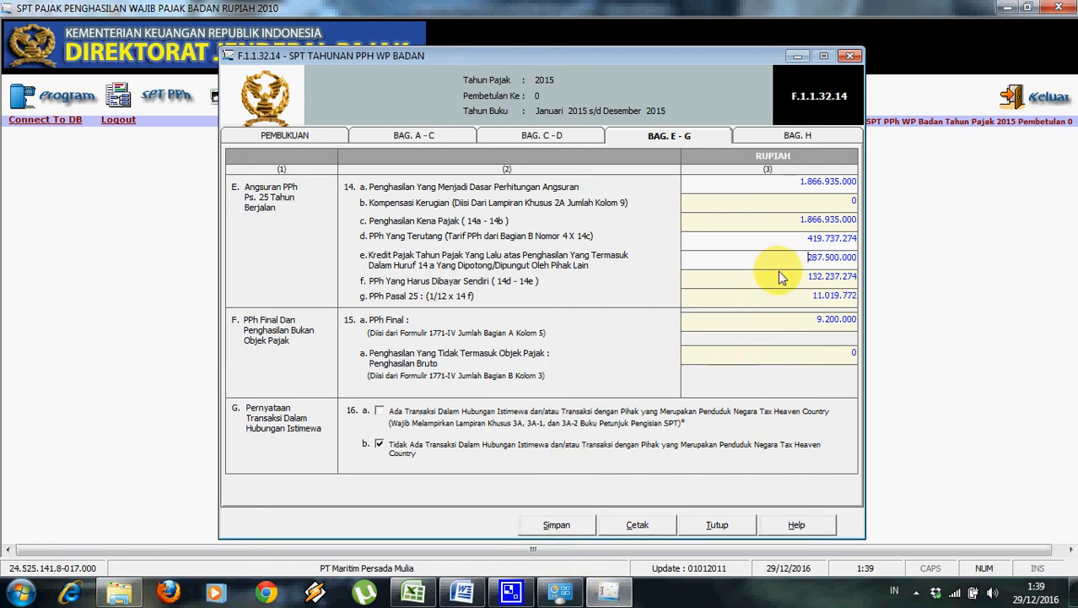
pyautogui.click(787, 299)
pyautogui.click(786, 322)
pyautogui.click(811, 239)
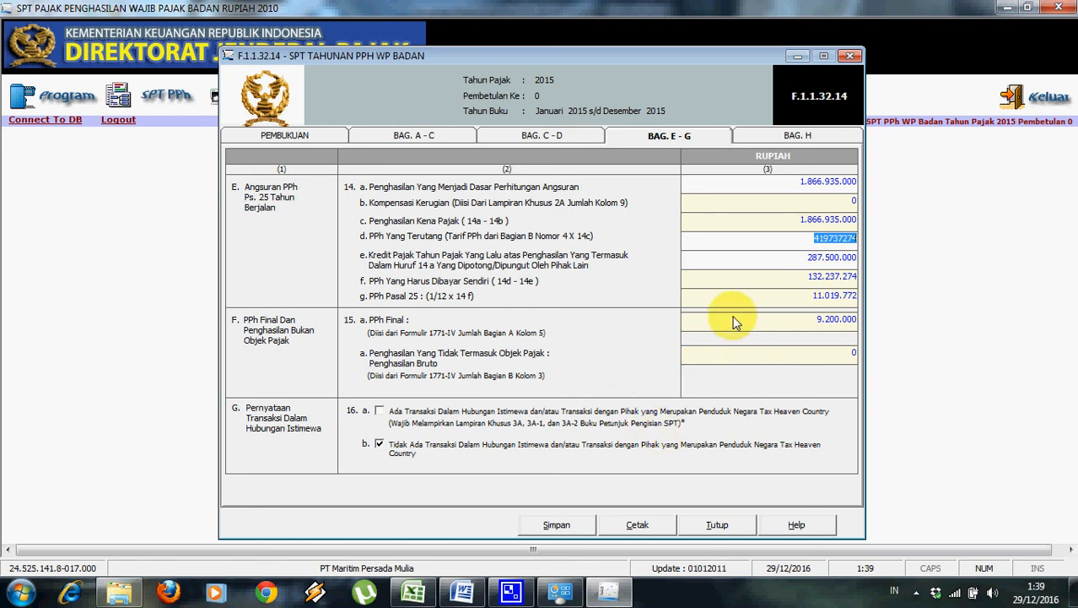
pyautogui.click(817, 276)
pyautogui.click(817, 295)
pyautogui.click(413, 594)
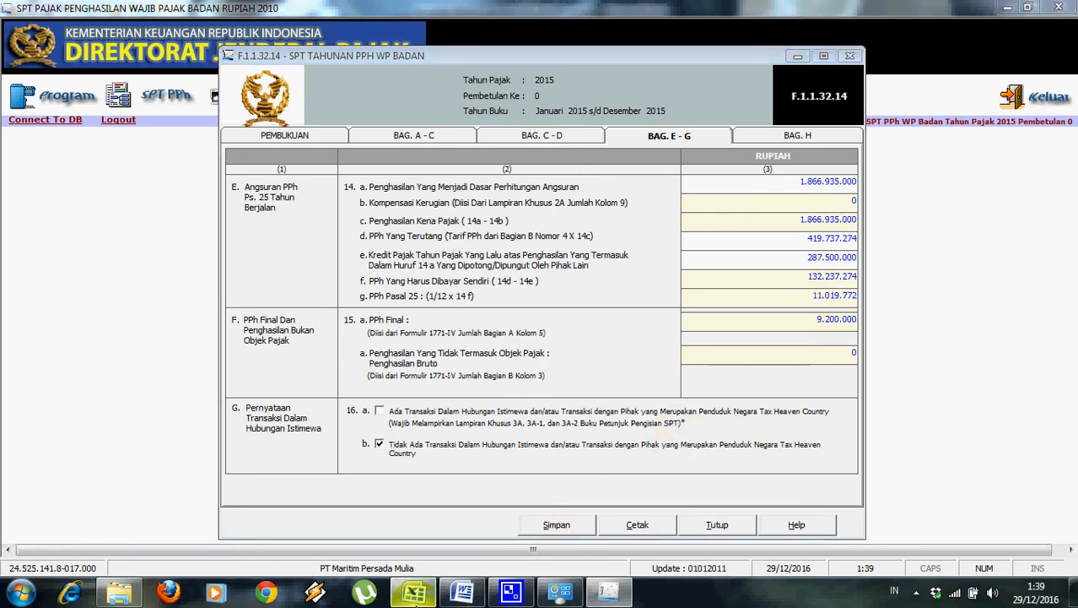
pyautogui.moveTo(1074, 380); pyautogui.dragTo(1075, 428)
pyautogui.click(624, 597)
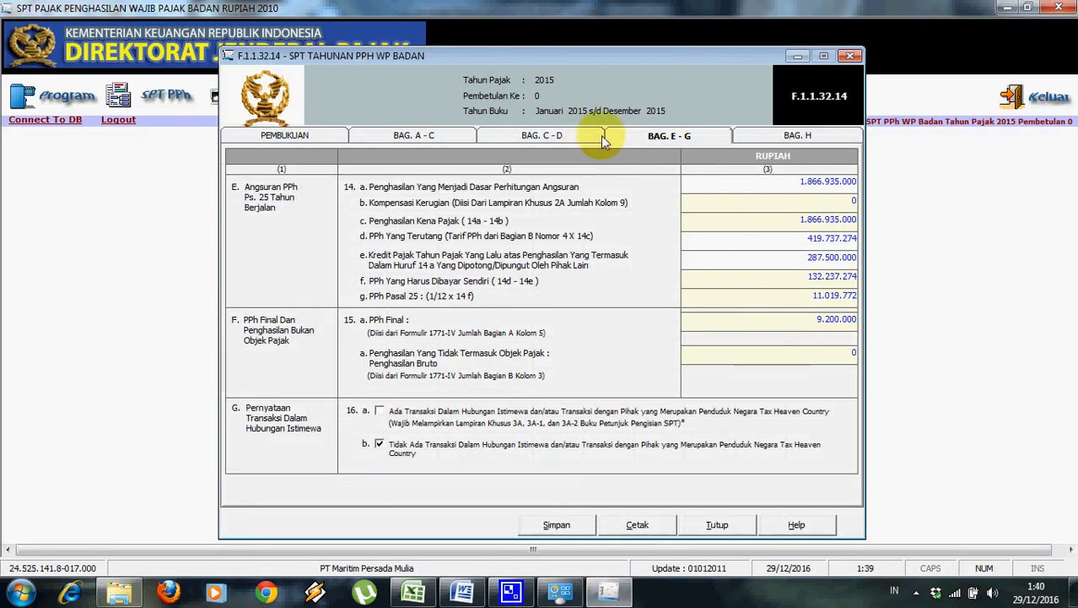
# Tick attachment h on part H and set Tanggal Lapor SPT to 22/04/2016.
pyautogui.click(746, 137)
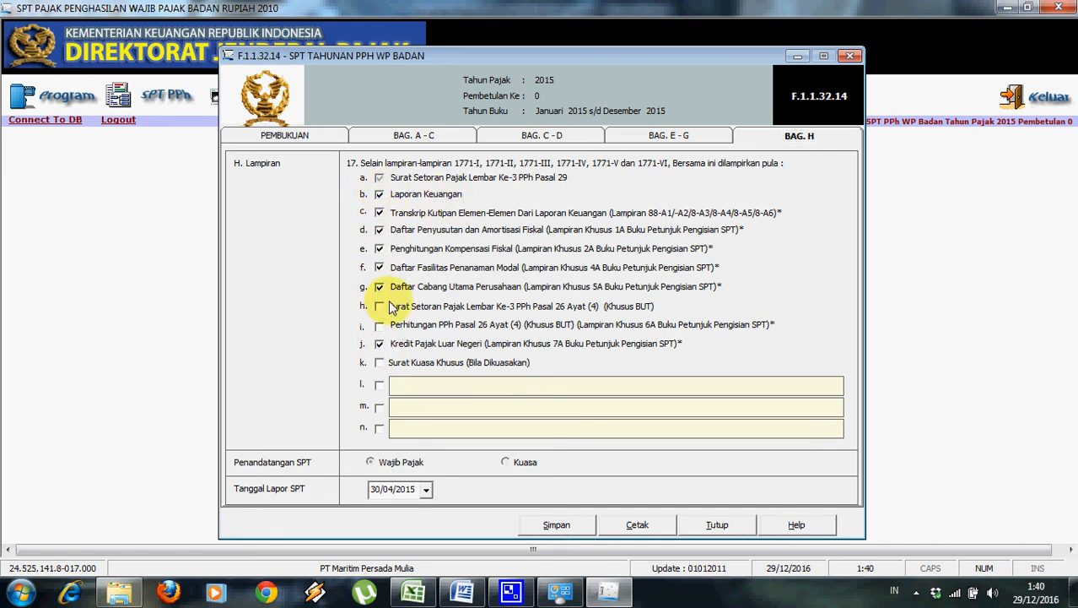
pyautogui.click(379, 308)
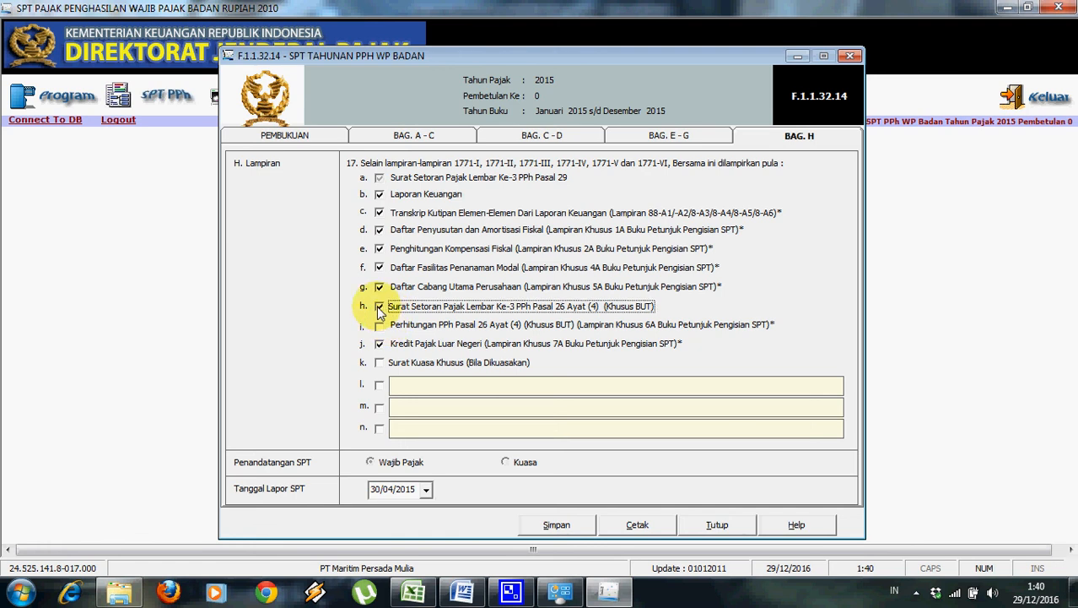
pyautogui.click(426, 489)
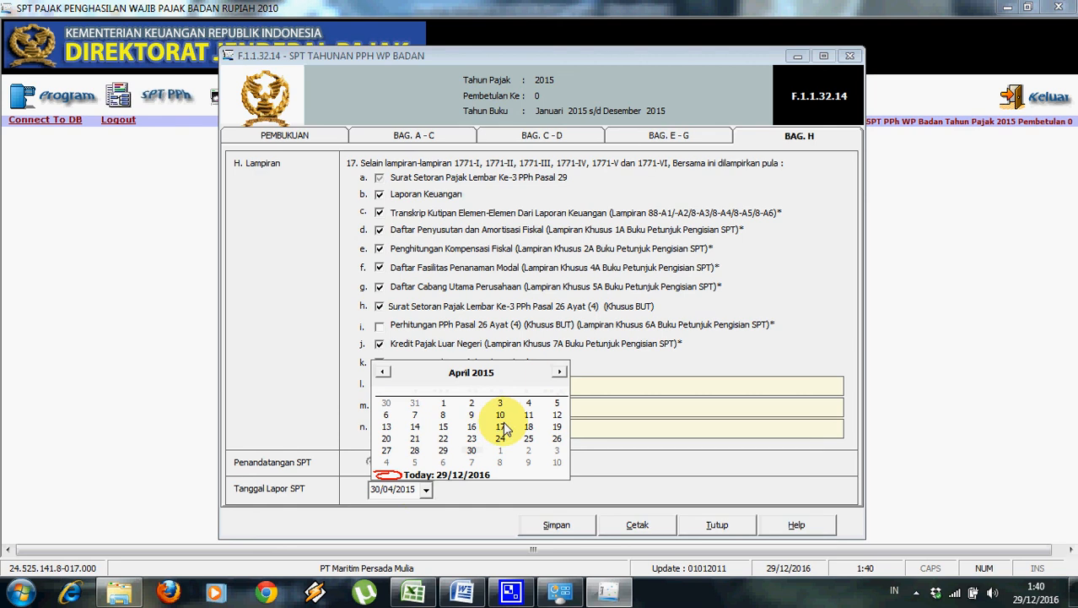
pyautogui.click(560, 374)
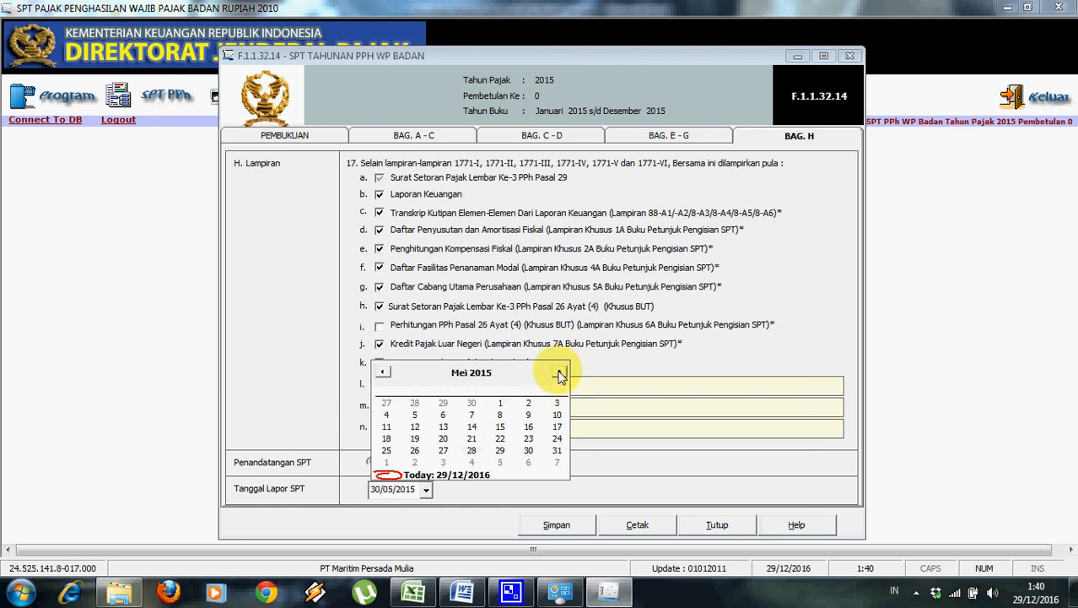
pyautogui.click(560, 374)
pyautogui.click(560, 374)
pyautogui.click(561, 374)
pyautogui.click(561, 374)
pyautogui.click(561, 374)
pyautogui.click(560, 374)
pyautogui.click(560, 374)
pyautogui.click(561, 374)
pyautogui.click(560, 373)
pyautogui.click(560, 373)
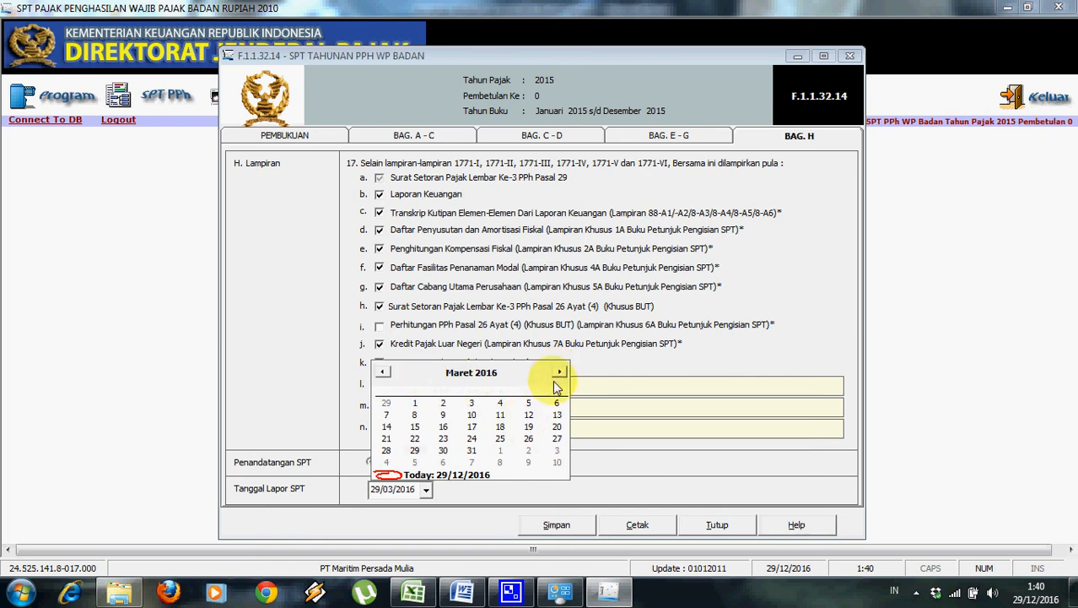
pyautogui.click(560, 373)
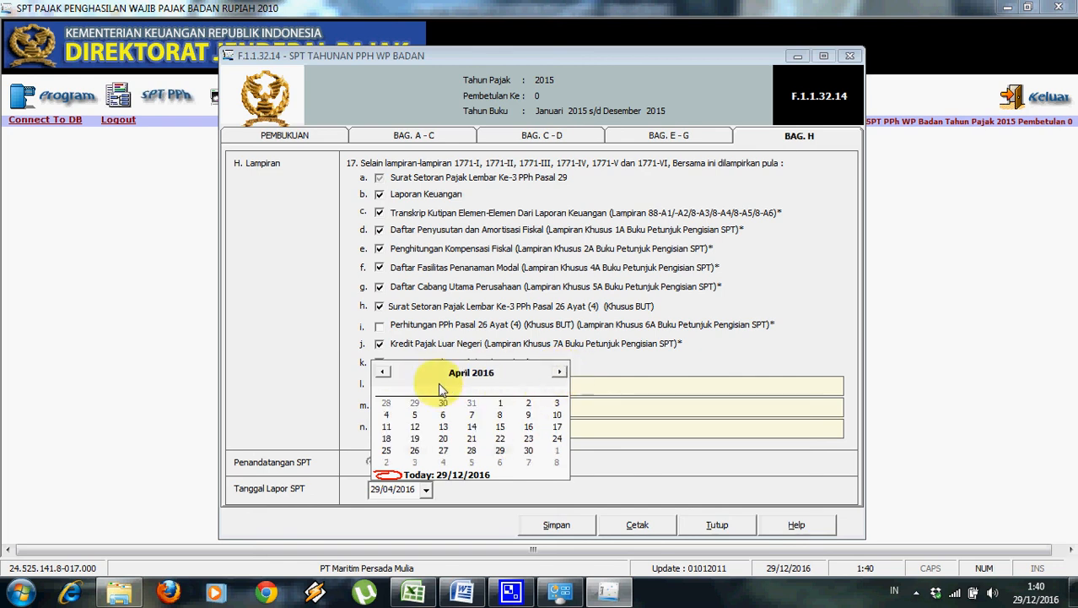
pyautogui.click(382, 373)
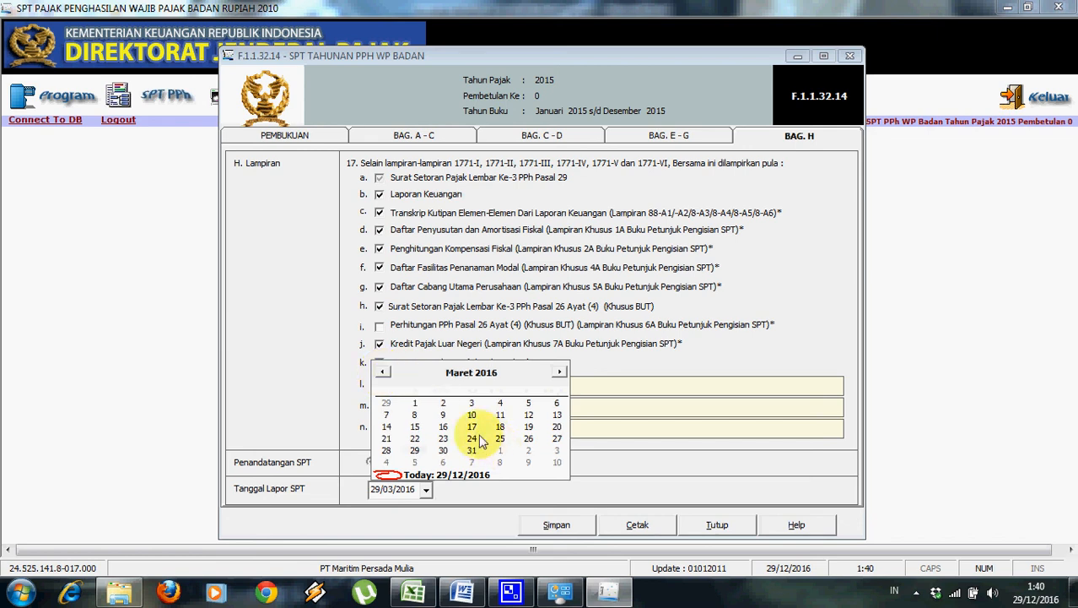
pyautogui.click(561, 373)
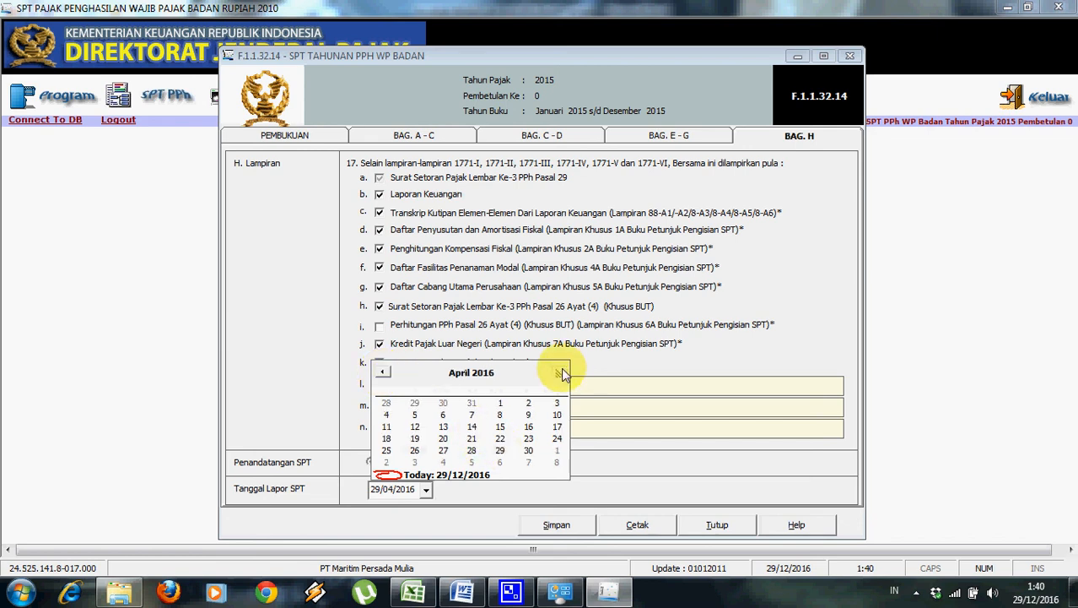
pyautogui.click(501, 439)
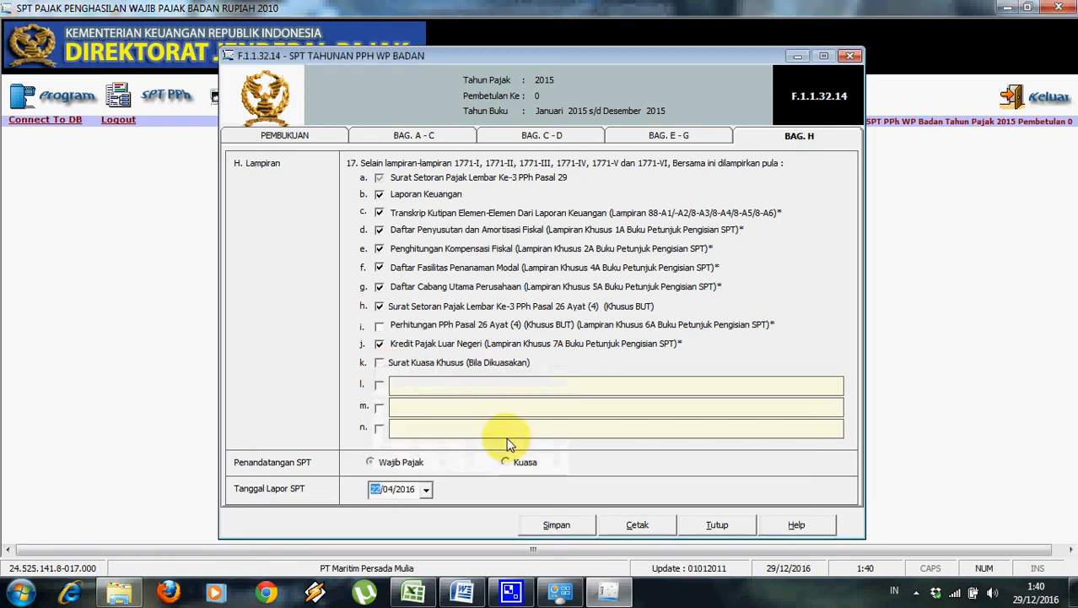
# Save the annual return and close it.
pyautogui.click(580, 527)
pyautogui.click(603, 351)
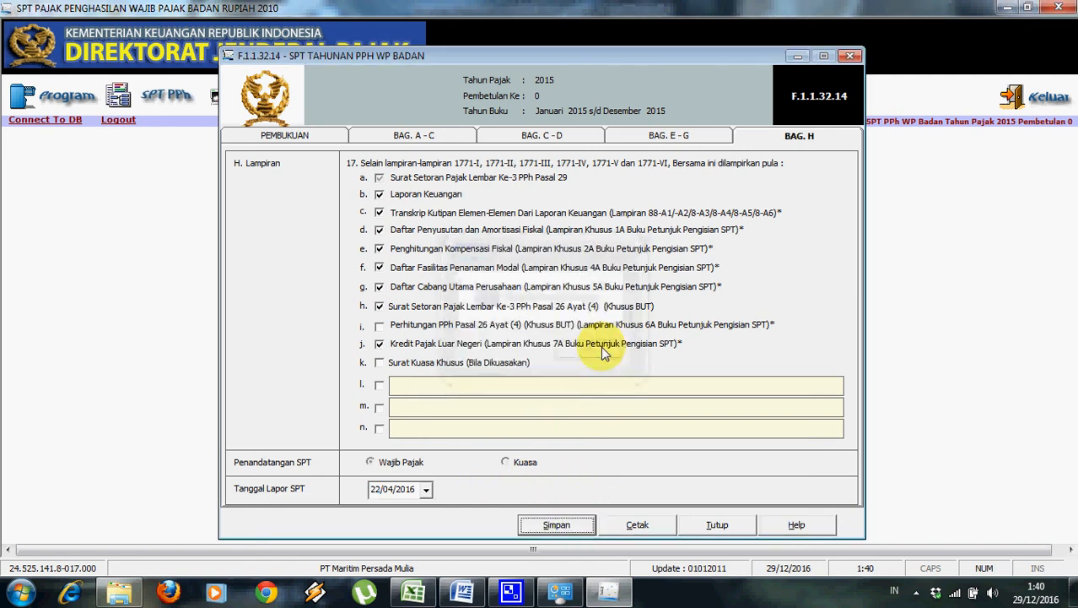
pyautogui.click(724, 520)
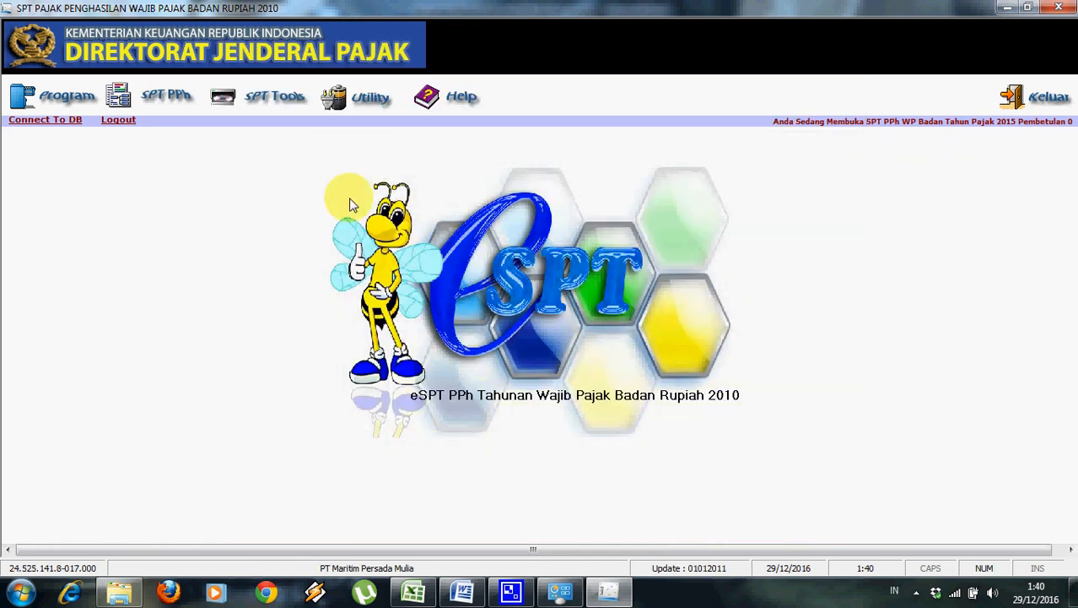
# Start a new SSP entry with deposit type 200 and complete the 44.583.561 payment amount.
pyautogui.click(173, 97)
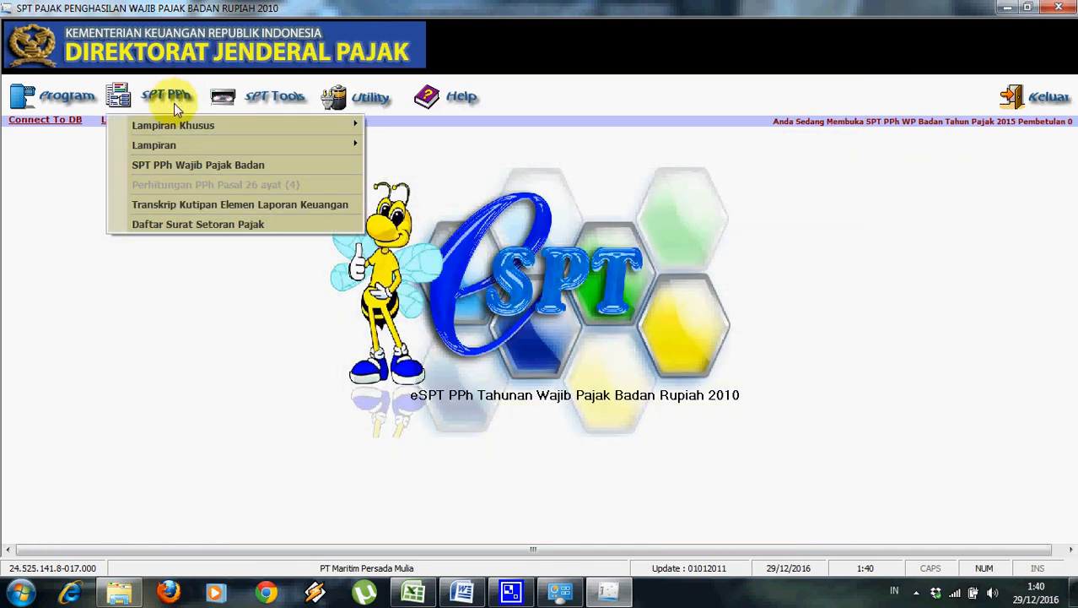
pyautogui.click(169, 224)
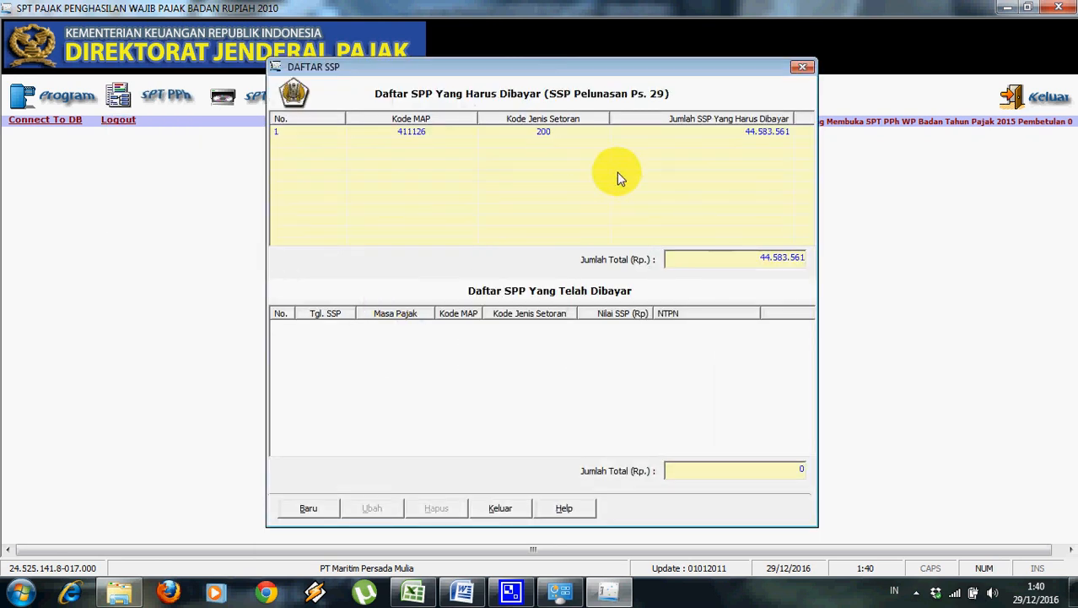
pyautogui.click(325, 508)
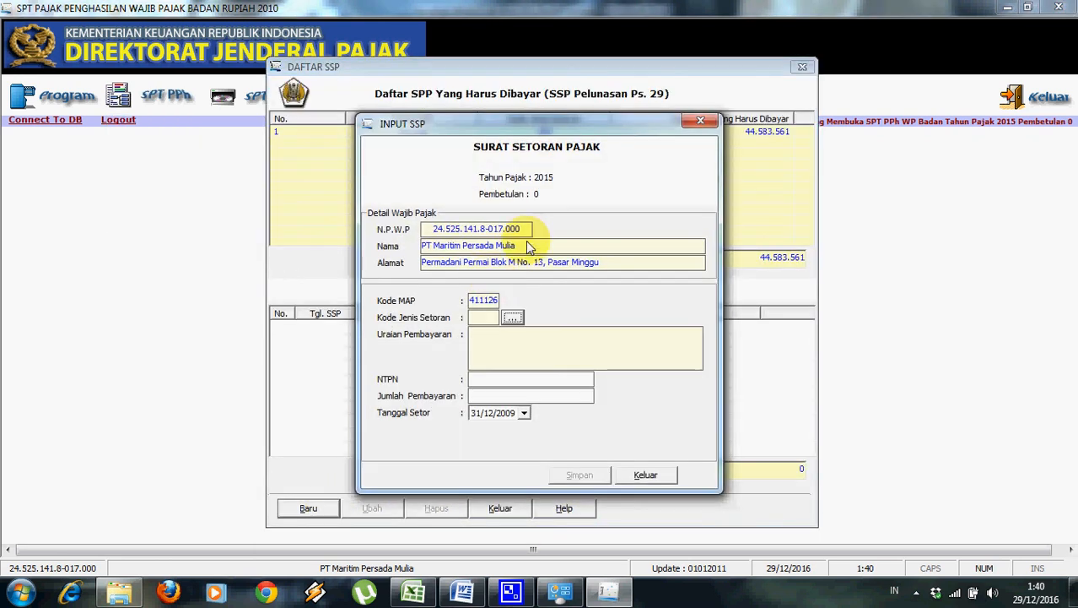
pyautogui.click(509, 317)
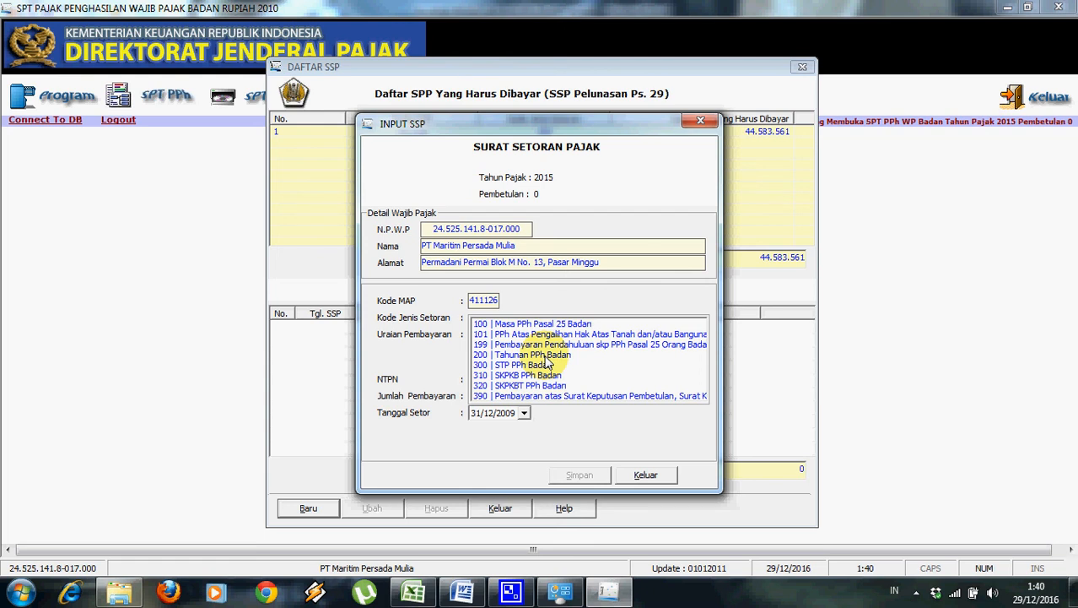
pyautogui.click(544, 355)
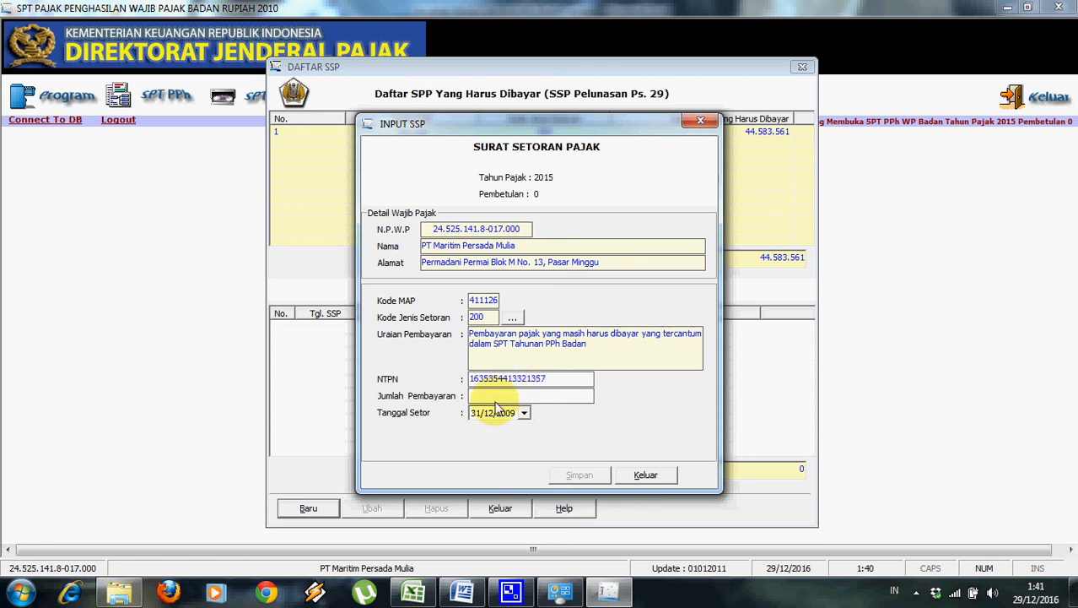
pyautogui.moveTo(584, 125); pyautogui.dragTo(654, 202)
pyautogui.click(577, 471)
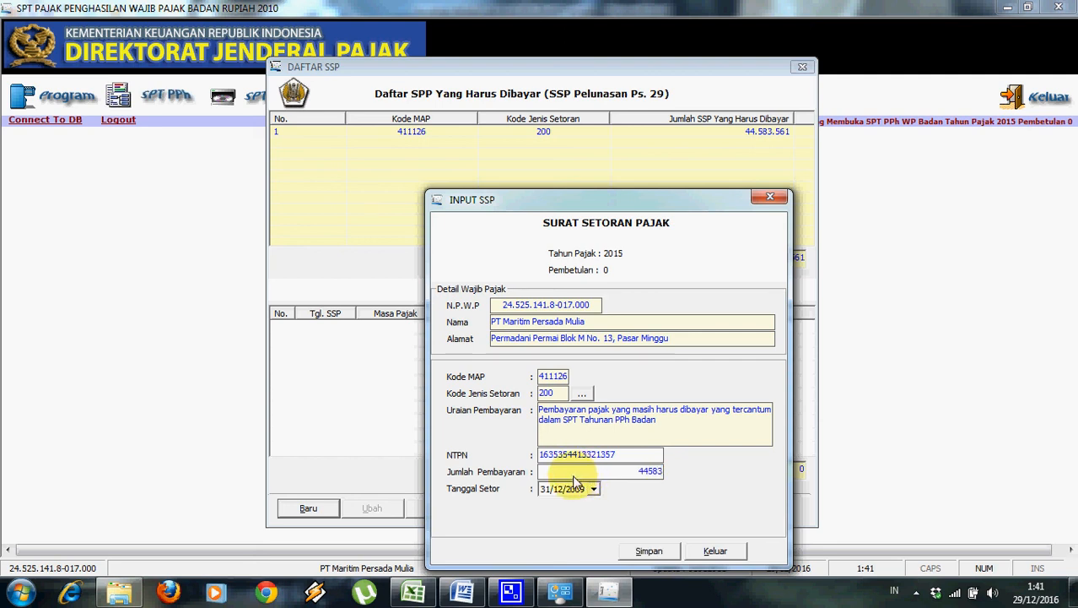
pyautogui.write('1')
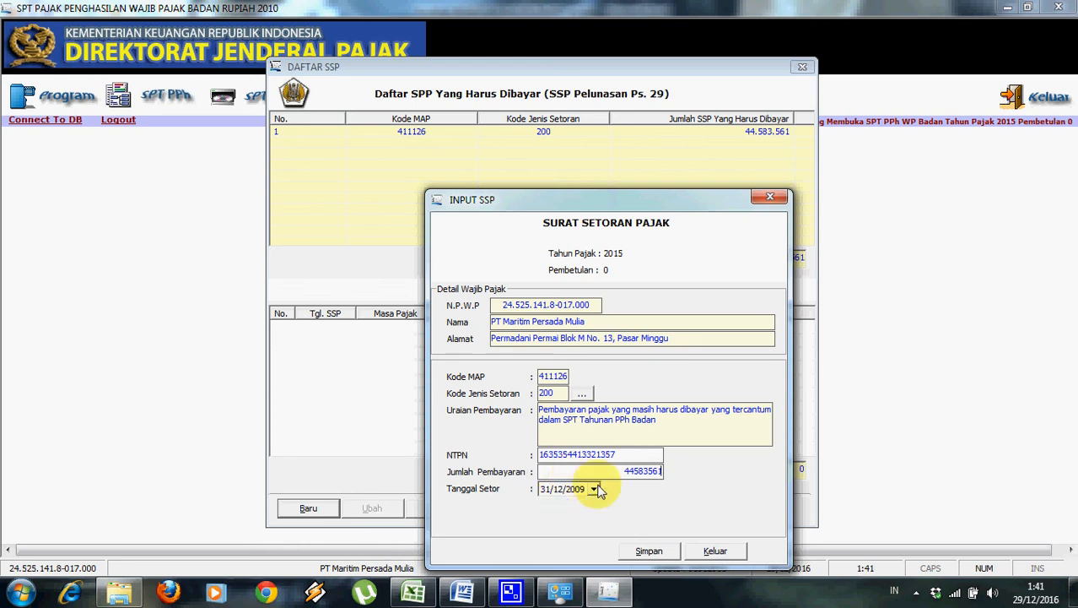
# Set the SSP payment date (Tanggal Setor) to 01/03/2016.
pyautogui.click(593, 488)
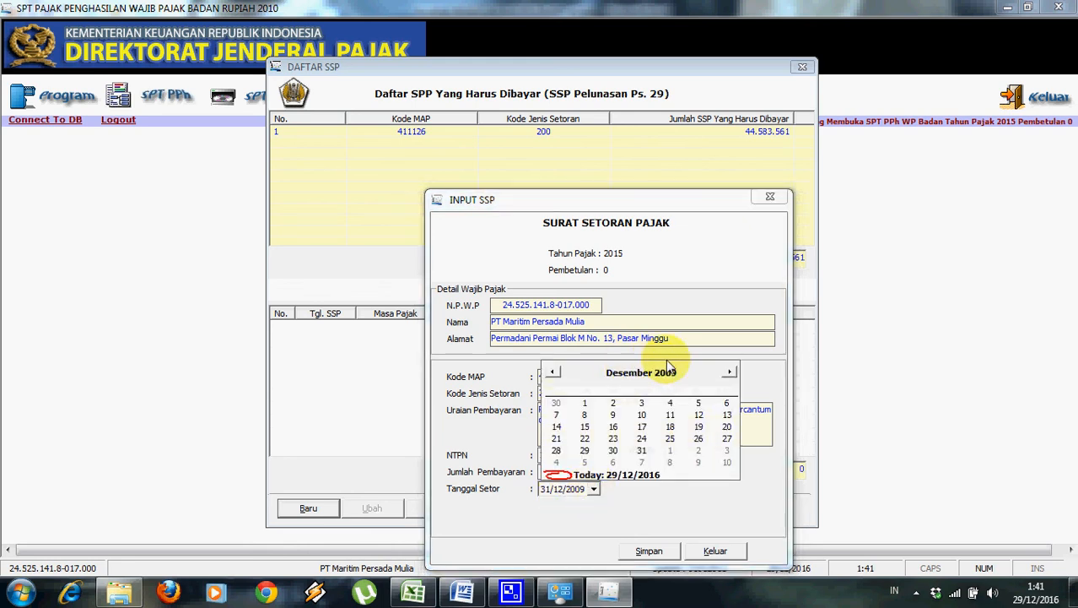
pyautogui.click(730, 372)
pyautogui.click(729, 372)
pyautogui.click(730, 372)
pyautogui.doubleClick(730, 373)
pyautogui.doubleClick(729, 372)
pyautogui.doubleClick(730, 372)
pyautogui.doubleClick(730, 372)
pyautogui.doubleClick(730, 372)
pyautogui.click(730, 372)
pyautogui.click(573, 490)
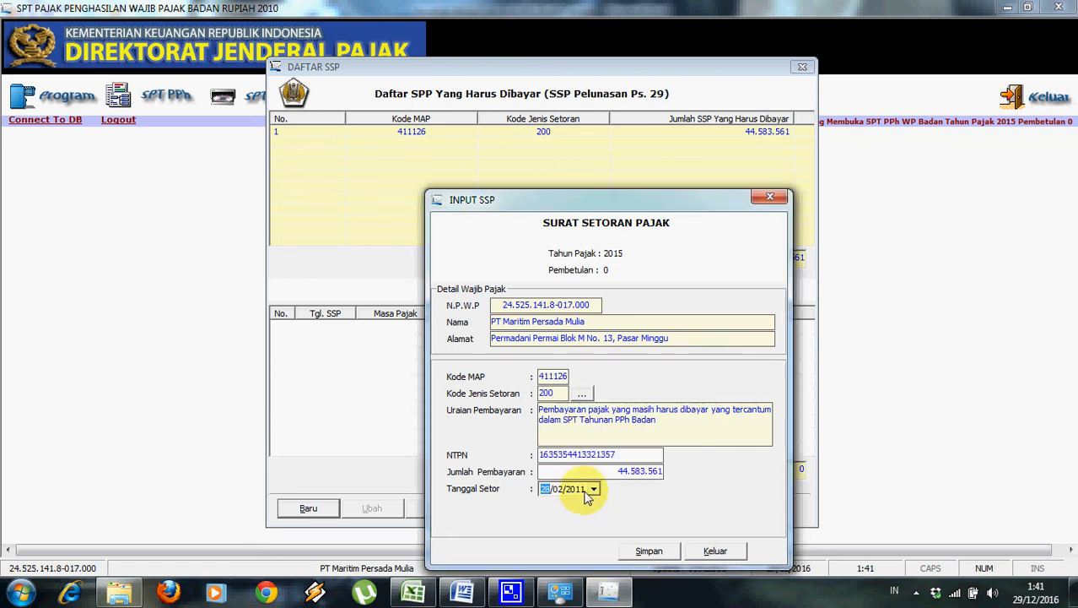
pyautogui.write('2016')
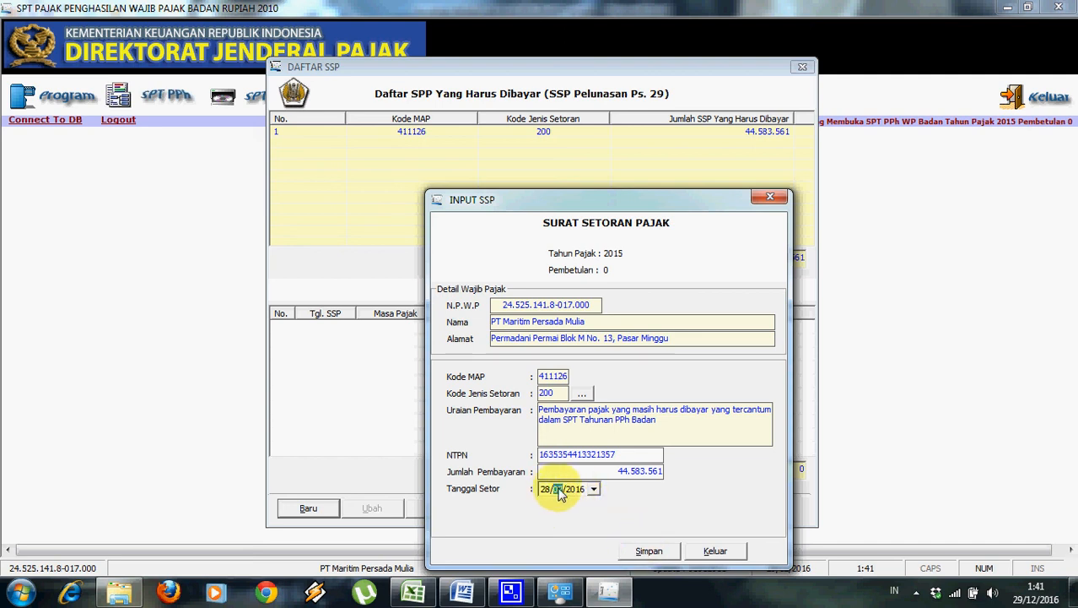
pyautogui.click(546, 488)
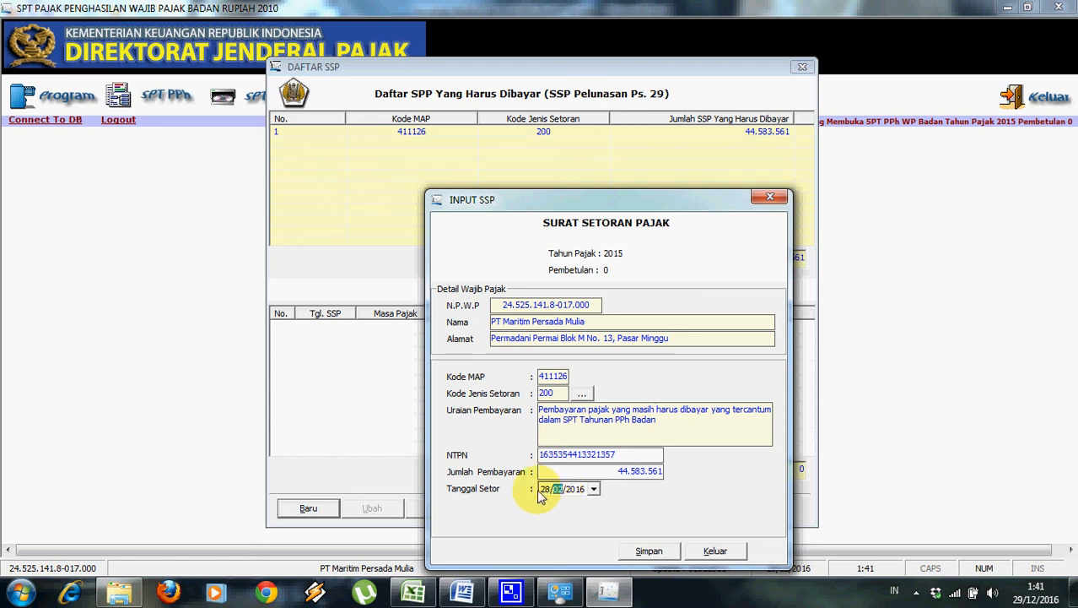
pyautogui.write('01')
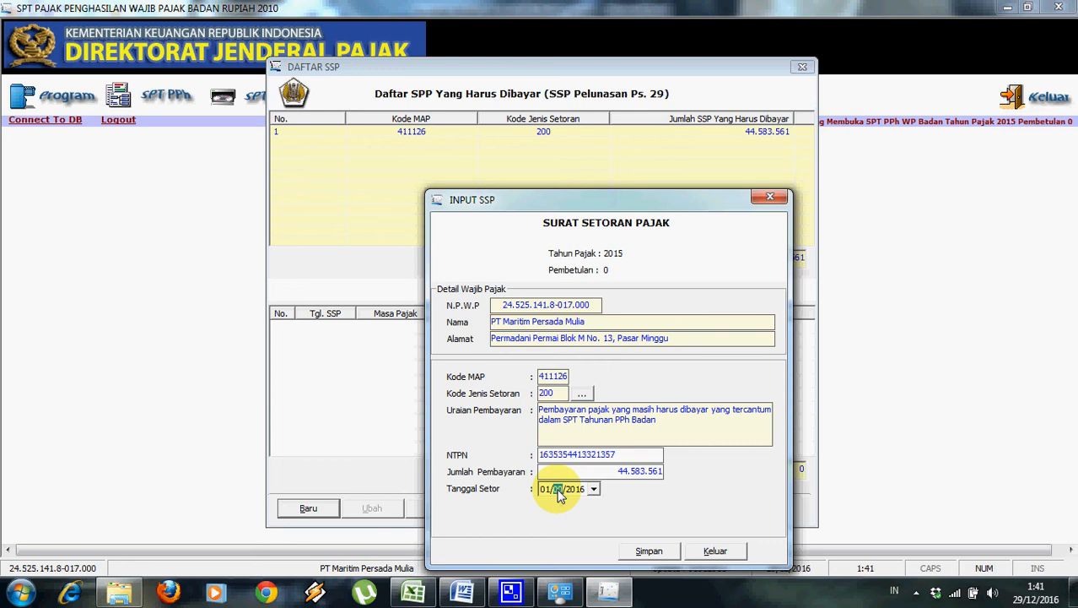
# Save the SSP payment and close both SSP windows.
pyautogui.click(650, 551)
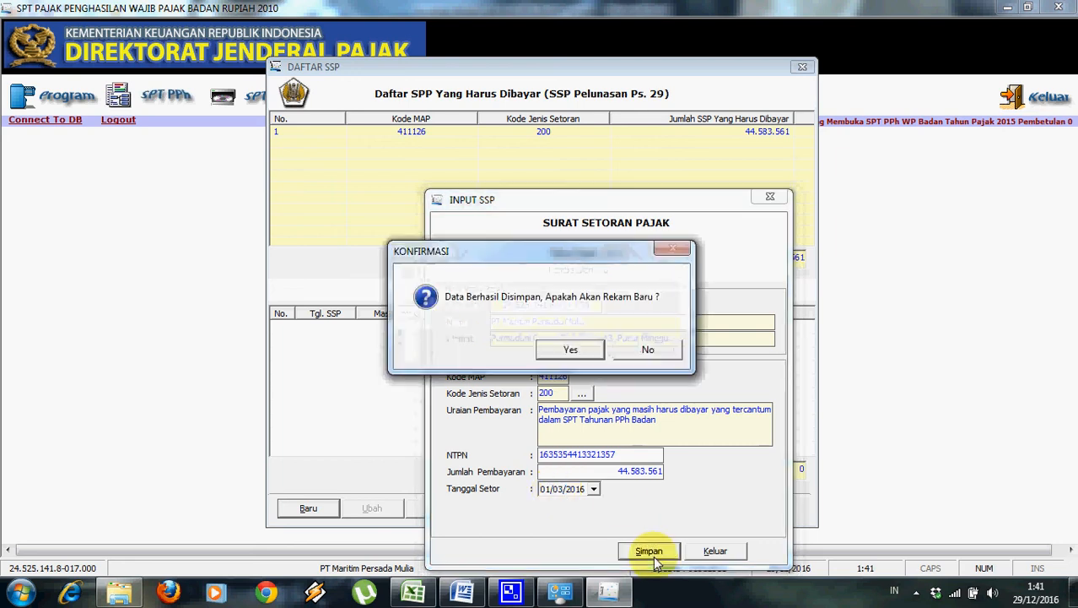
pyautogui.click(577, 351)
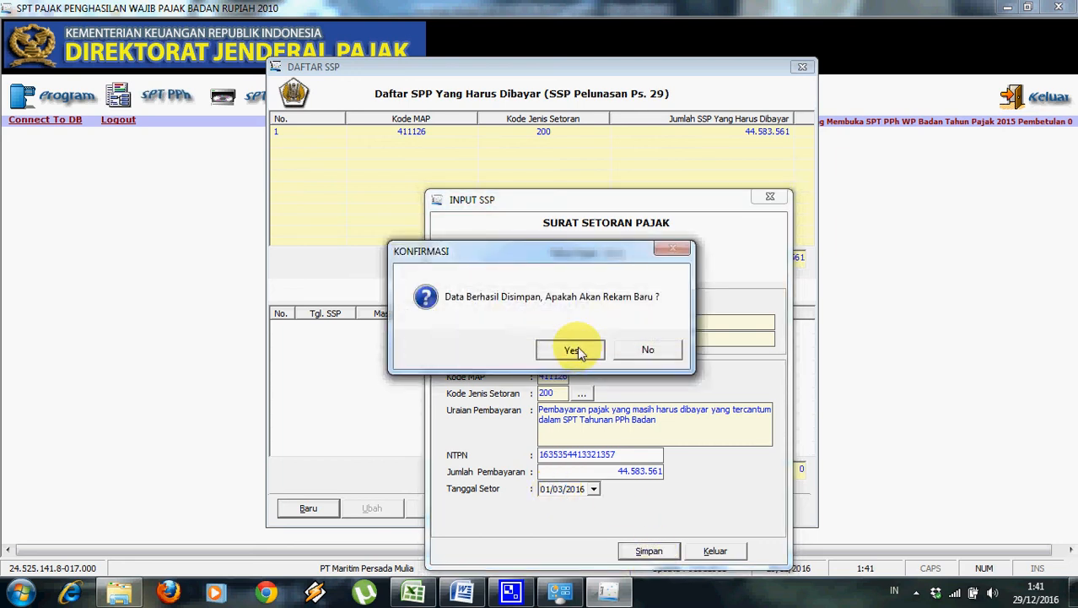
pyautogui.click(715, 552)
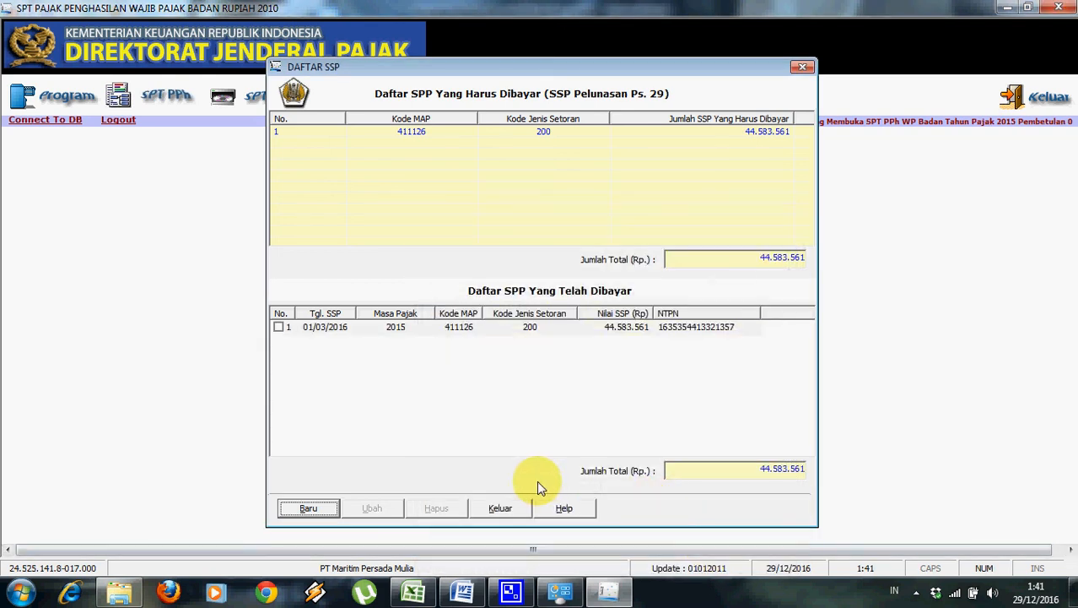
pyautogui.click(510, 508)
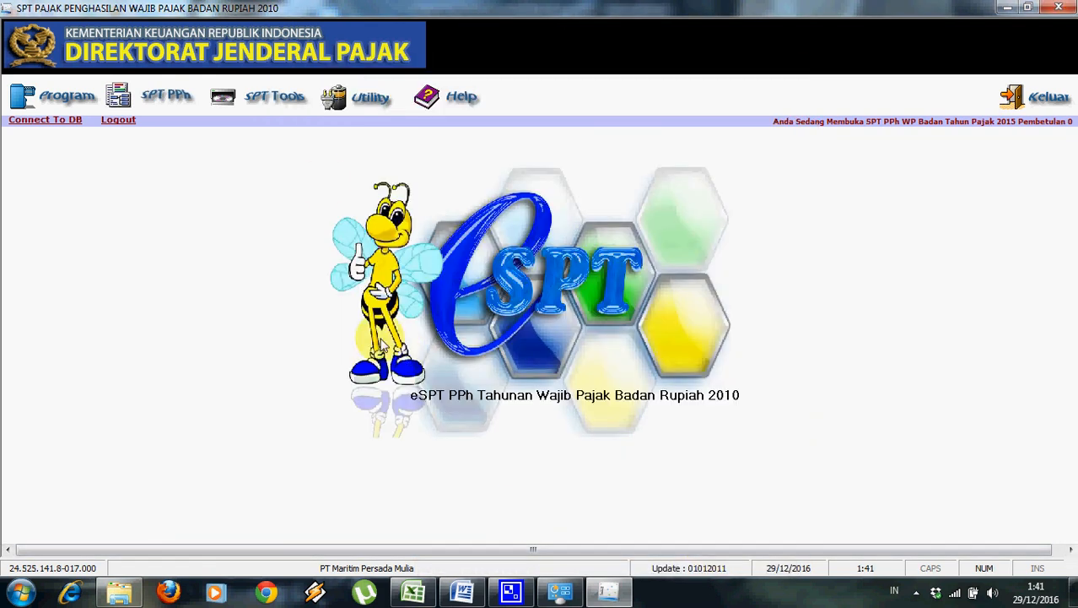
# Open Lapor Data SPT ke KPP, list the tax year 2015 SPT data and tick the 2015 SPT.
pyautogui.click(285, 101)
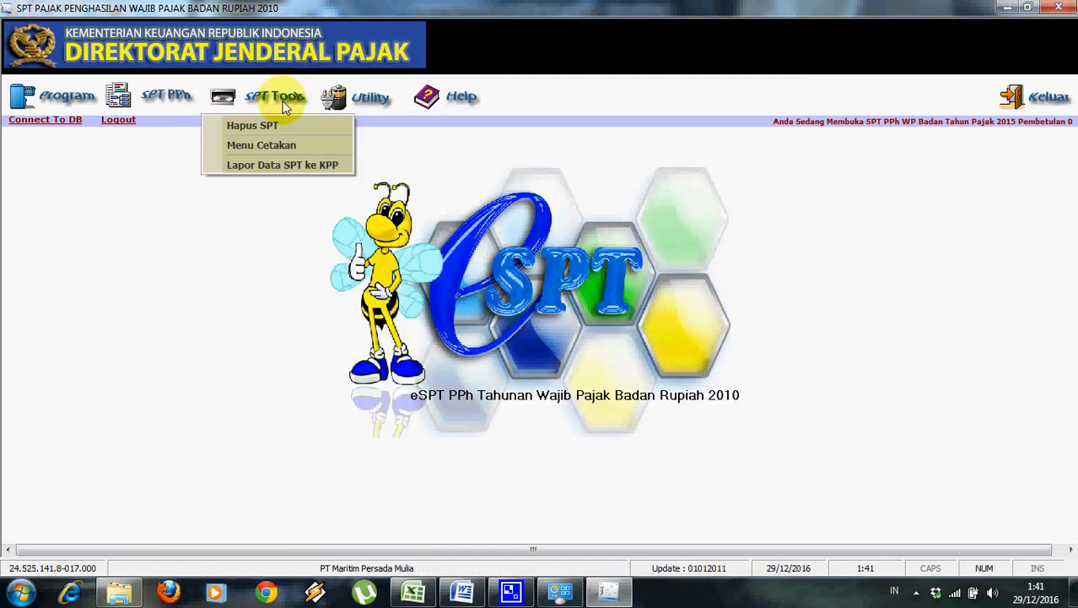
pyautogui.click(287, 162)
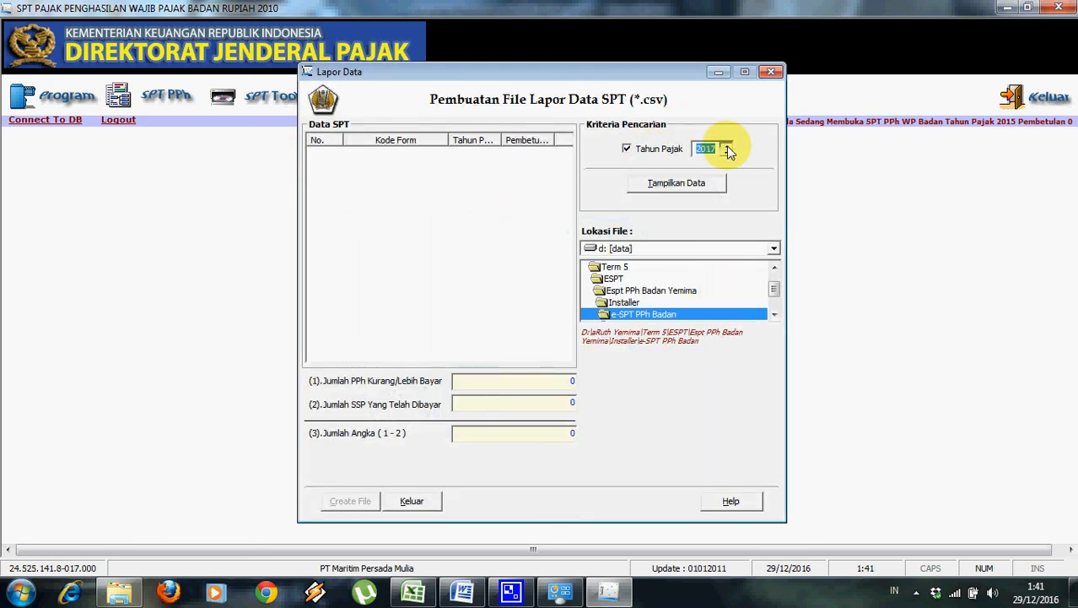
pyautogui.click(725, 145)
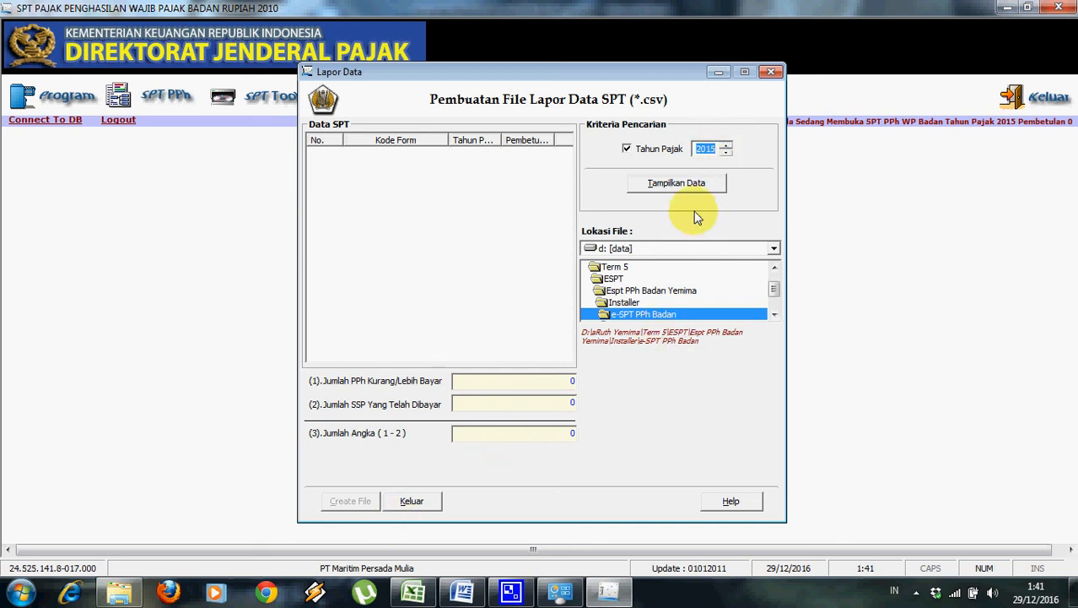
pyautogui.click(691, 181)
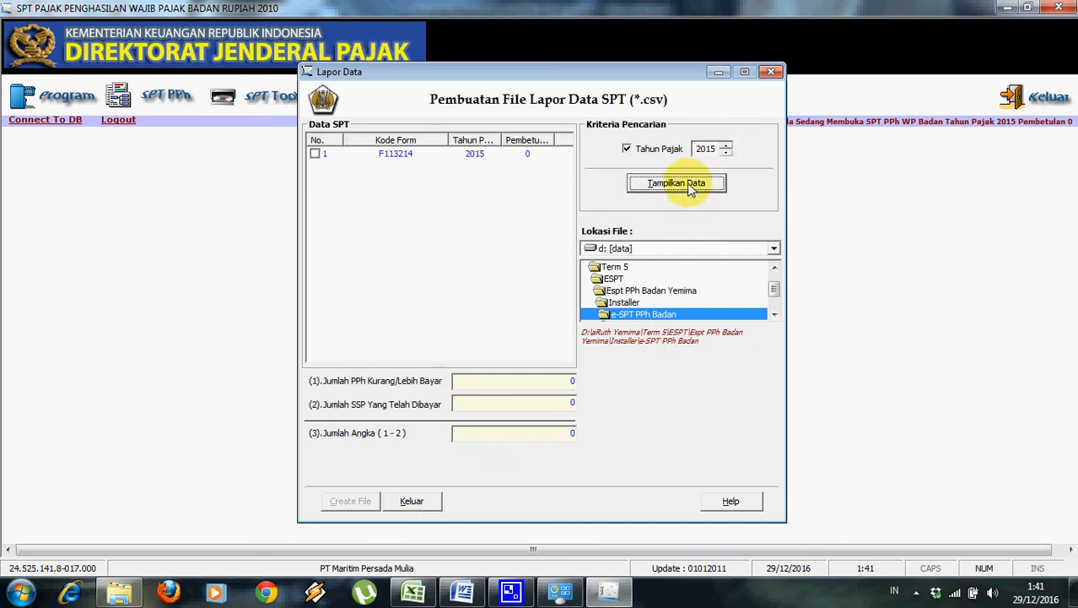
pyautogui.click(447, 154)
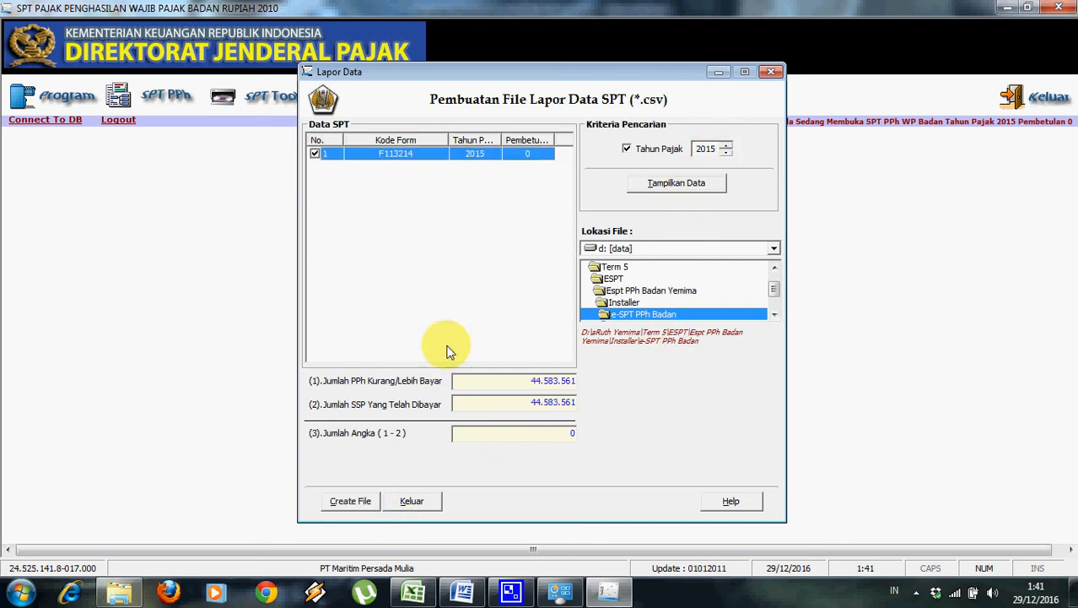
# Create the CSV file in the PT Maritim Persada Mulia folder and dismiss the unfilled Lampiran VI warning.
pyautogui.moveTo(775, 289); pyautogui.dragTo(775, 299)
pyautogui.doubleClick(732, 279)
pyautogui.doubleClick(674, 304)
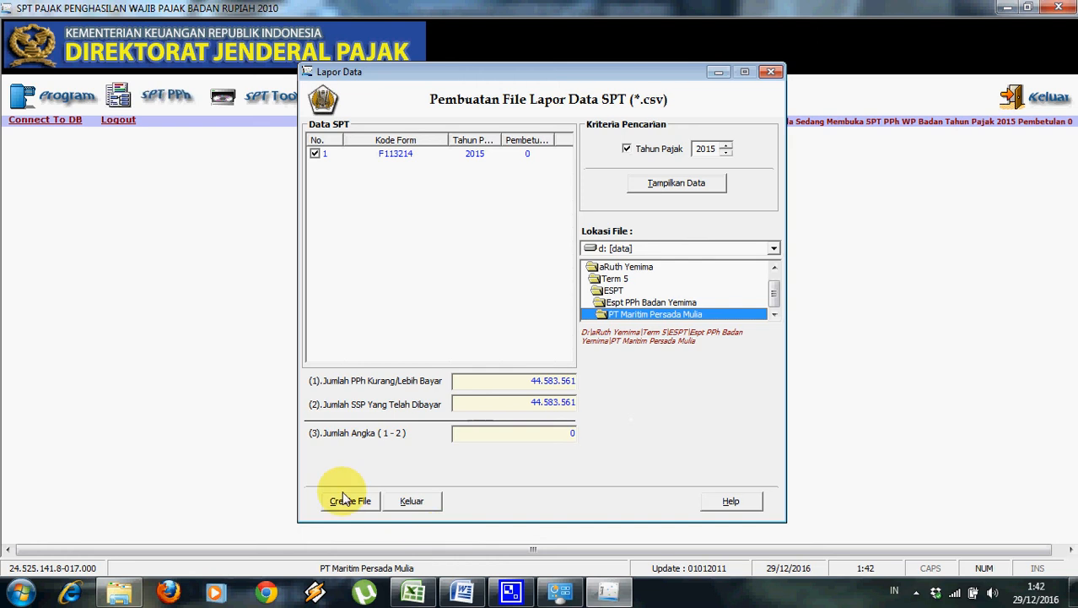
pyautogui.click(345, 501)
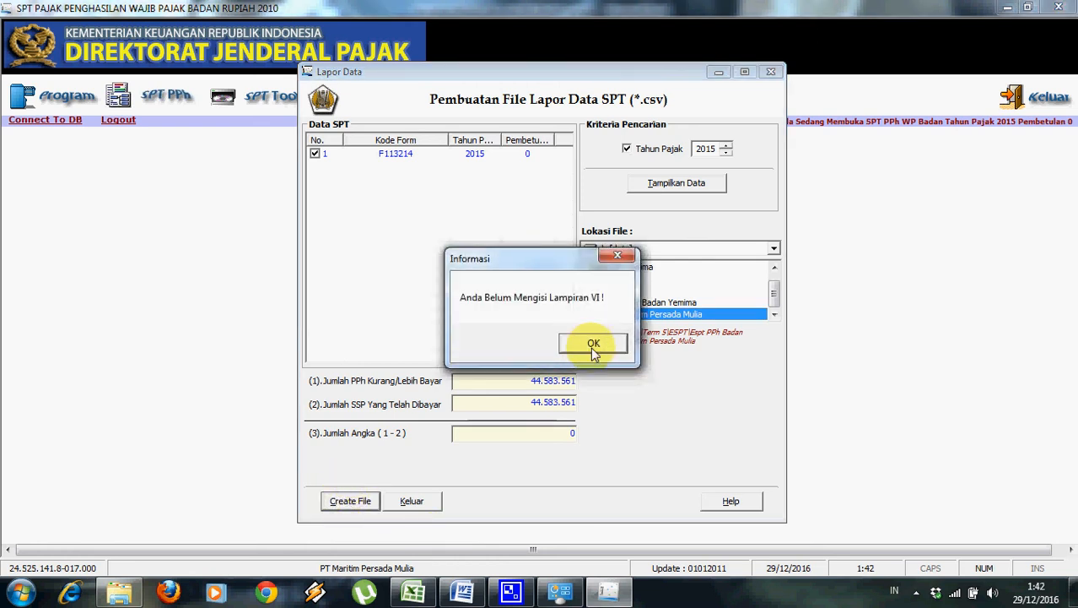
pyautogui.click(594, 345)
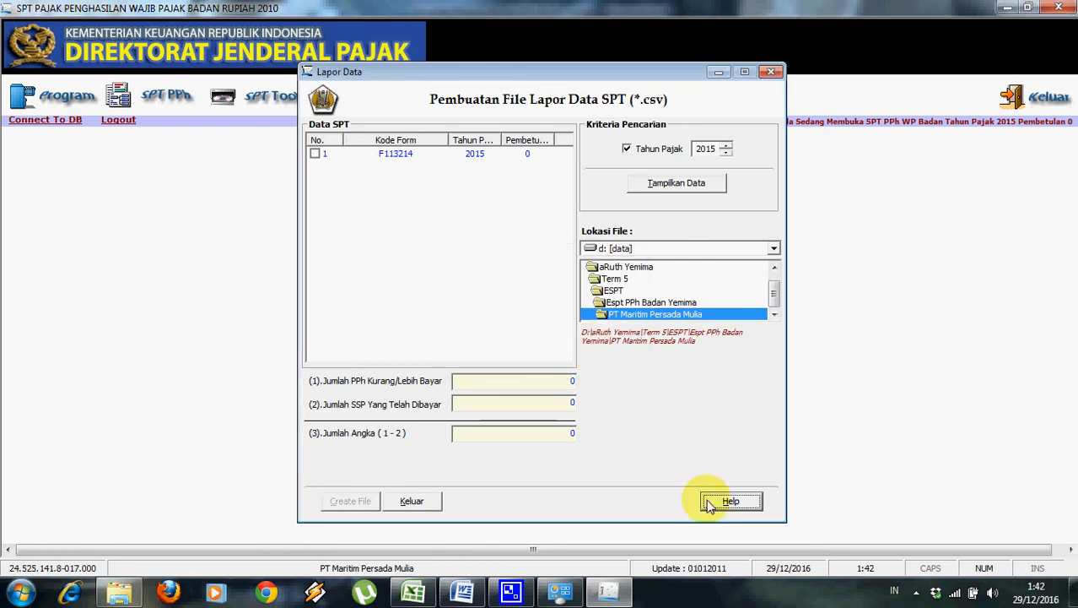
pyautogui.click(771, 72)
pyautogui.click(178, 103)
pyautogui.moveTo(180, 148)
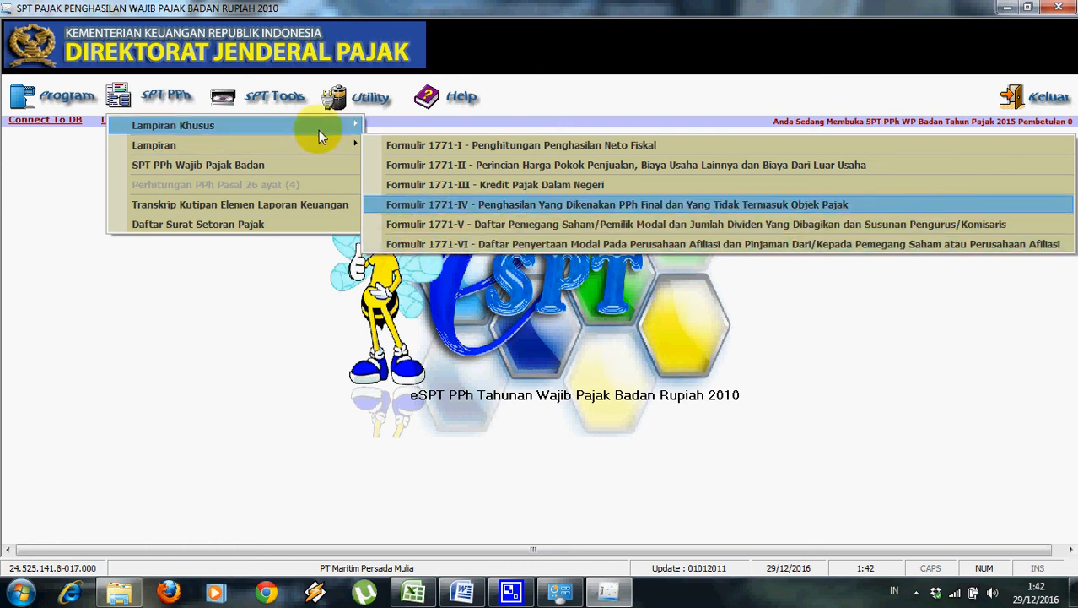
# Browse the SPT PPh Lampiran submenus and close the list without choosing a form.
pyautogui.moveTo(331, 143)
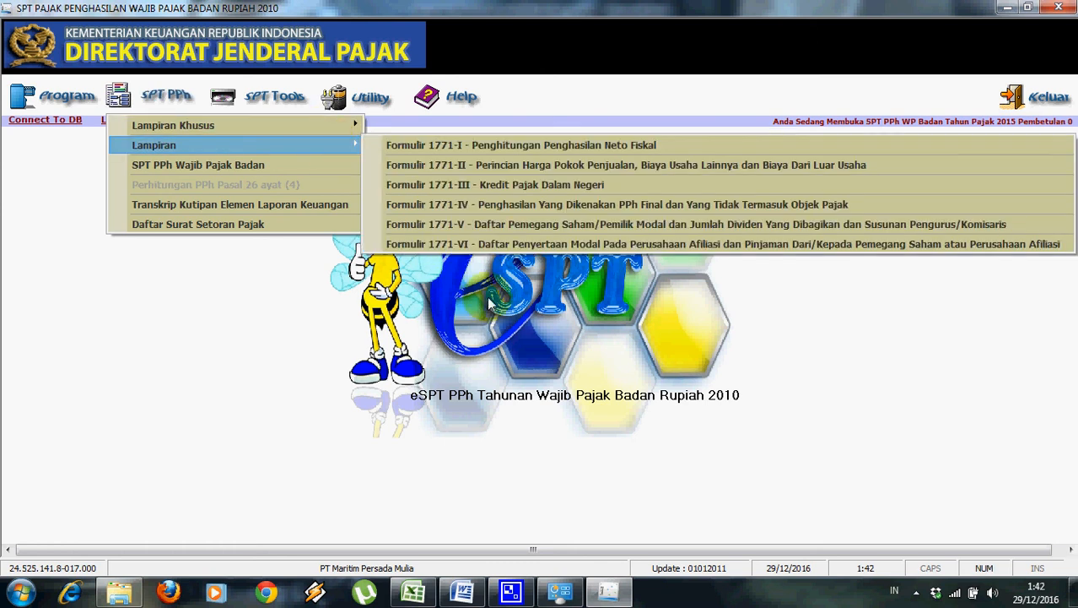
pyautogui.click(482, 244)
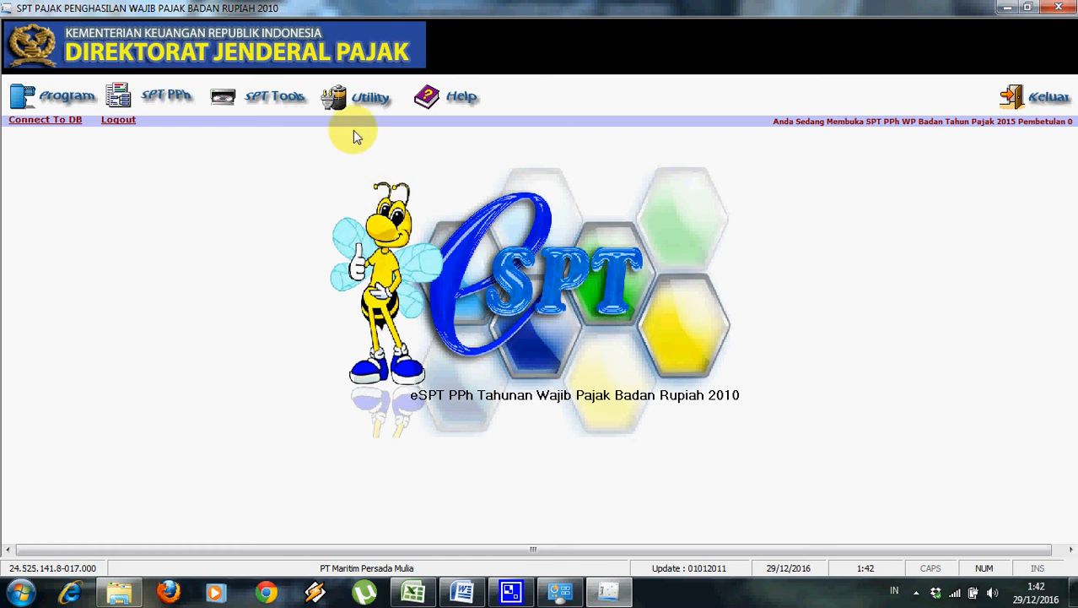
pyautogui.click(171, 110)
pyautogui.click(166, 100)
pyautogui.click(247, 295)
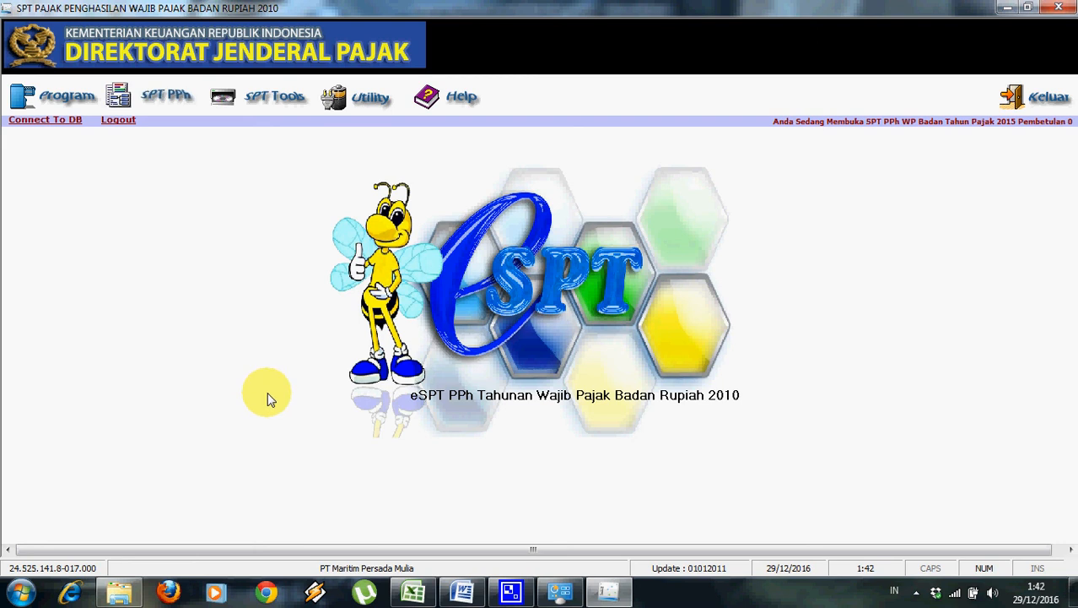
pyautogui.click(167, 98)
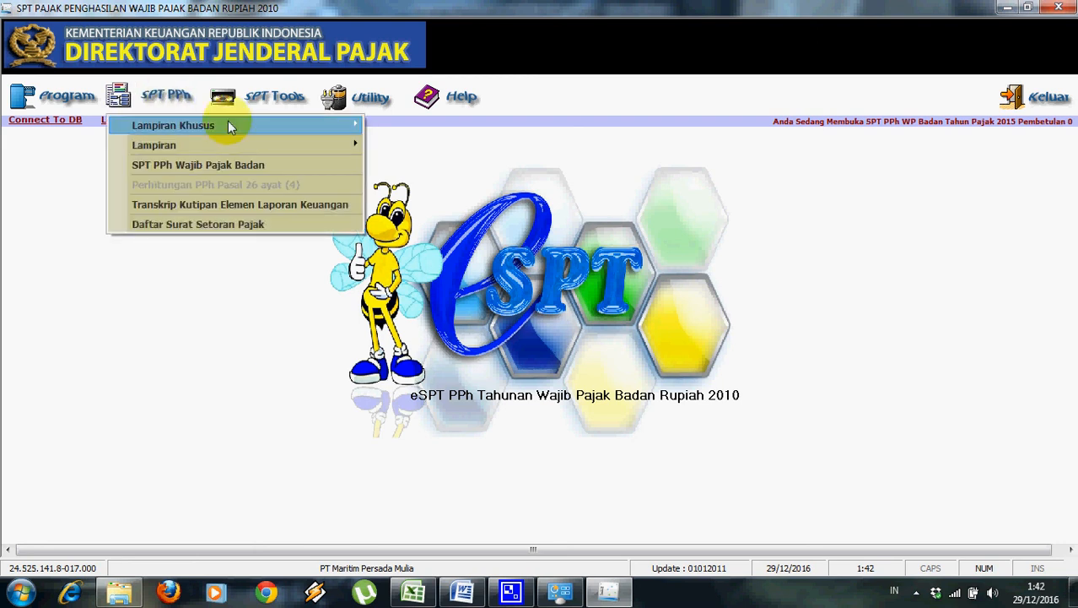
pyautogui.moveTo(233, 146)
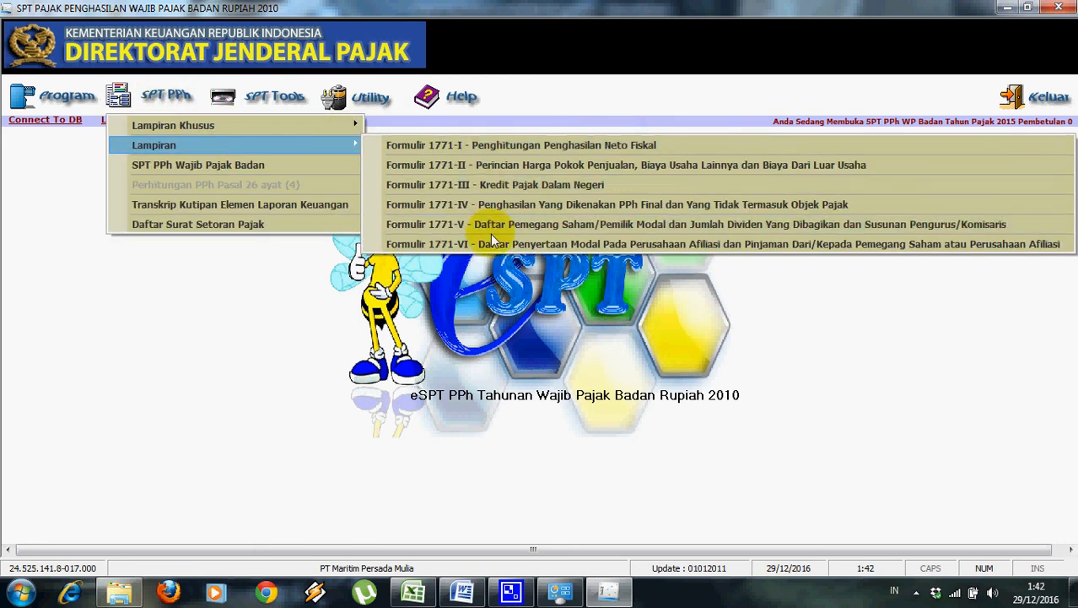
pyautogui.click(310, 395)
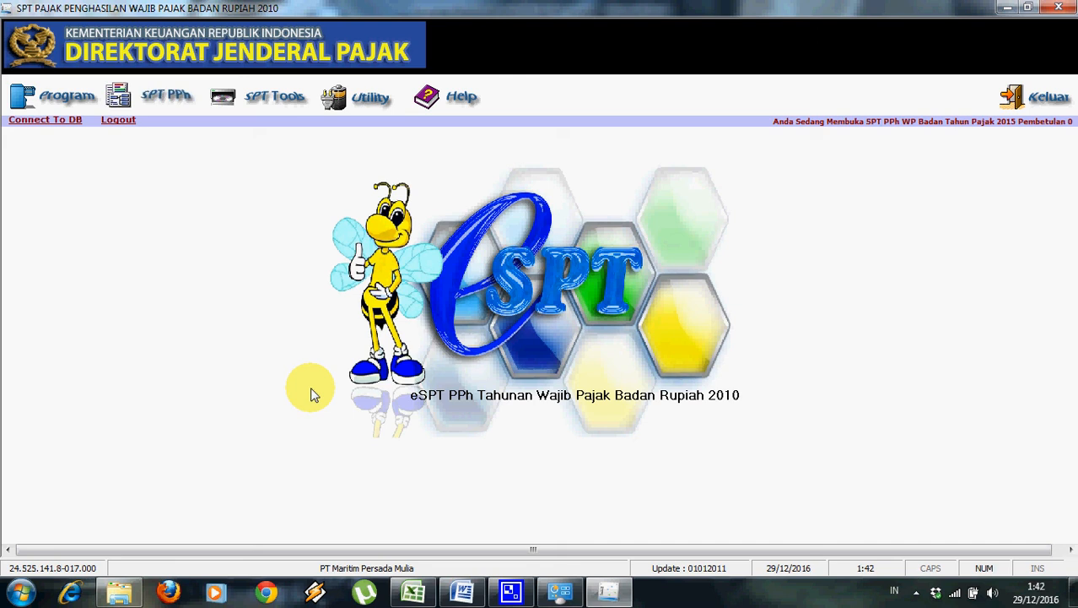
# Exit e-SPT PPh 1771 and return to the Excel Angsuran PPh 25 sheet.
pyautogui.click(1043, 104)
pyautogui.click(519, 597)
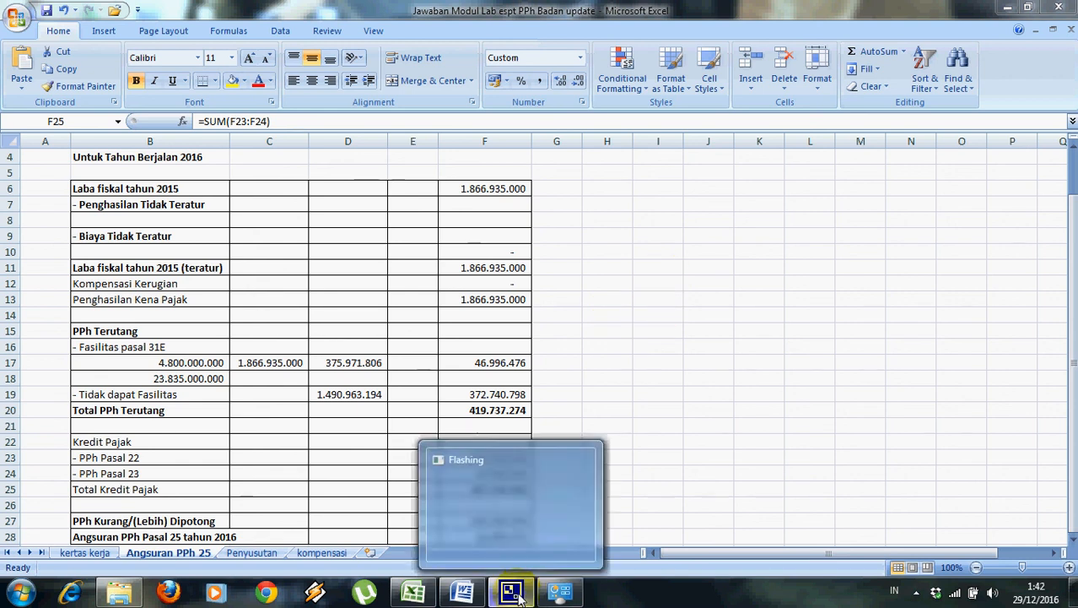
pyautogui.click(917, 592)
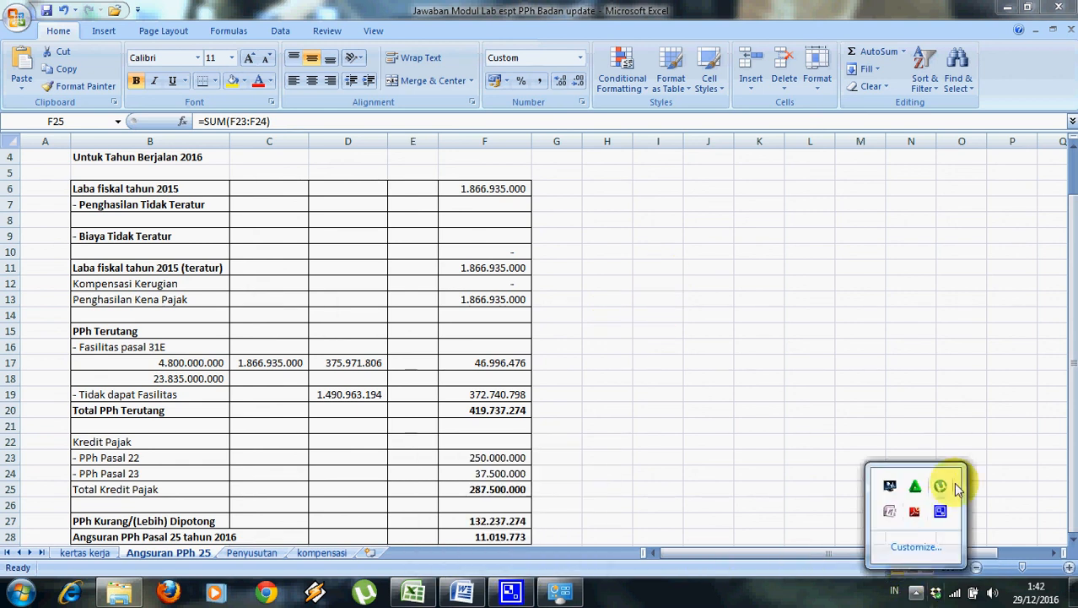